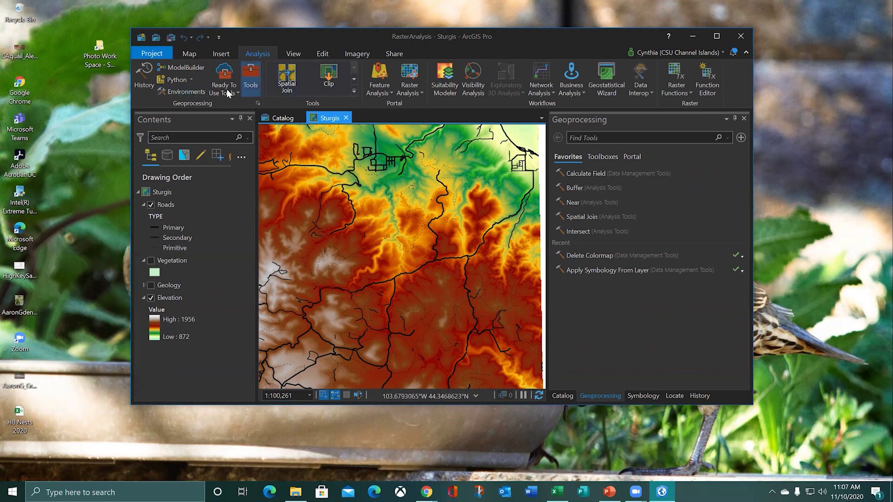
Open the geoprocessing environment settings and set the processing extent to match the Elevation layer.
{"action": "left_click", "coordinate": [184, 92]}
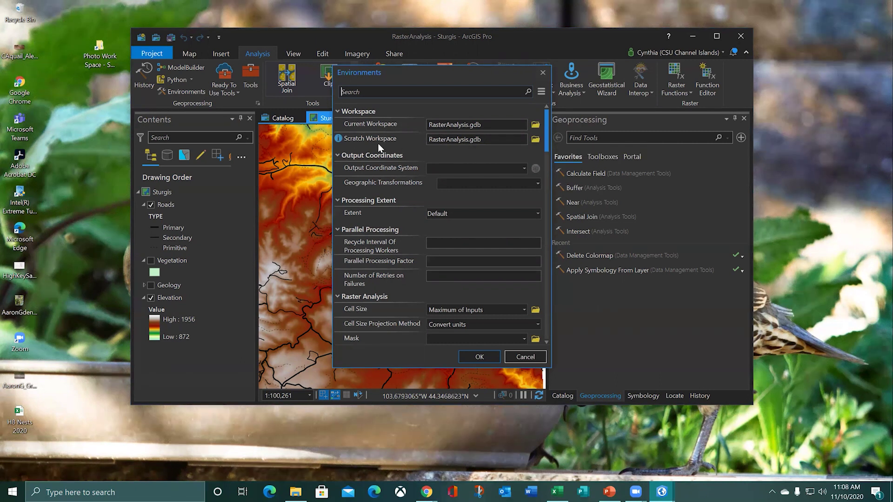
{"action": "mouse_move", "coordinate": [341, 141]}
{"action": "mouse_move", "coordinate": [339, 215]}
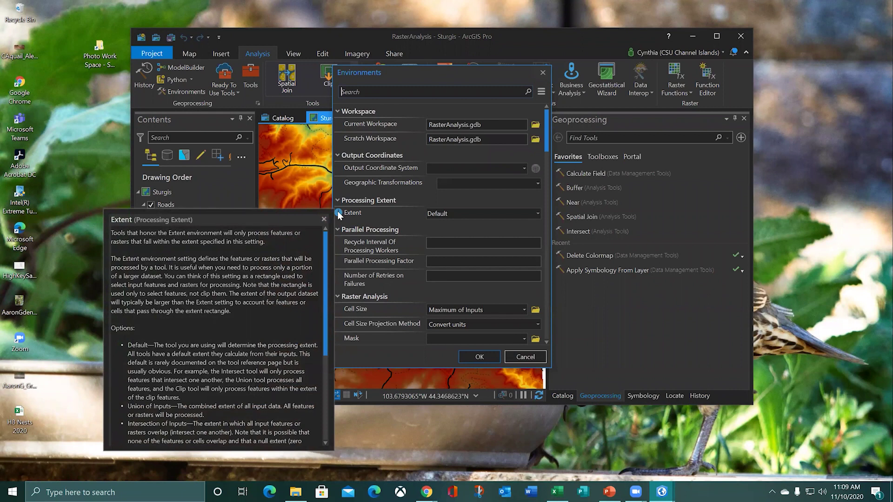
{"action": "left_click", "coordinate": [538, 214]}
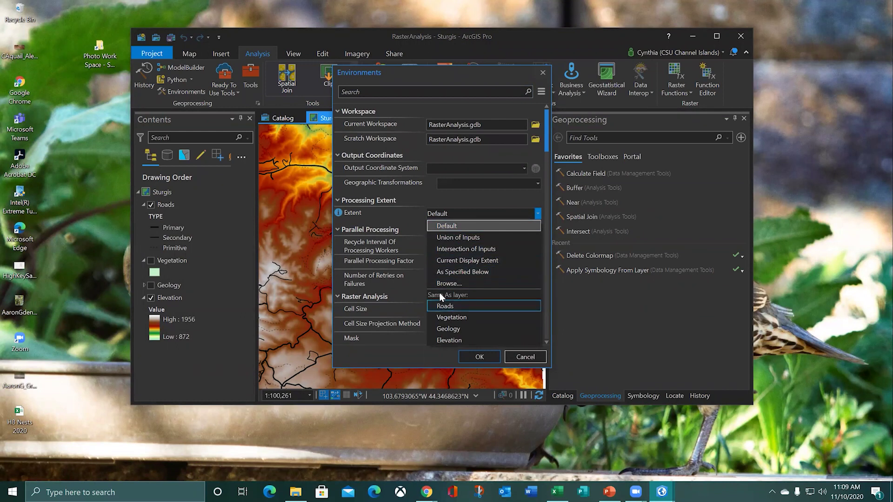
{"action": "left_click", "coordinate": [446, 341]}
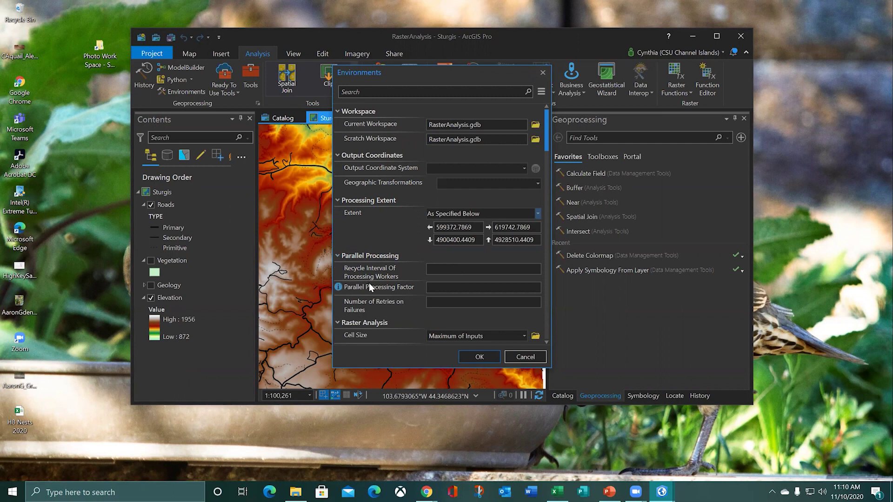
Set the snap raster to Elevation and the raster analysis cell size to the same as the Elevation layer.
{"action": "scroll", "coordinate": [369, 283], "scroll_direction": "down", "scroll_amount": 1}
{"action": "scroll", "coordinate": [367, 291], "scroll_direction": "down", "scroll_amount": 2}
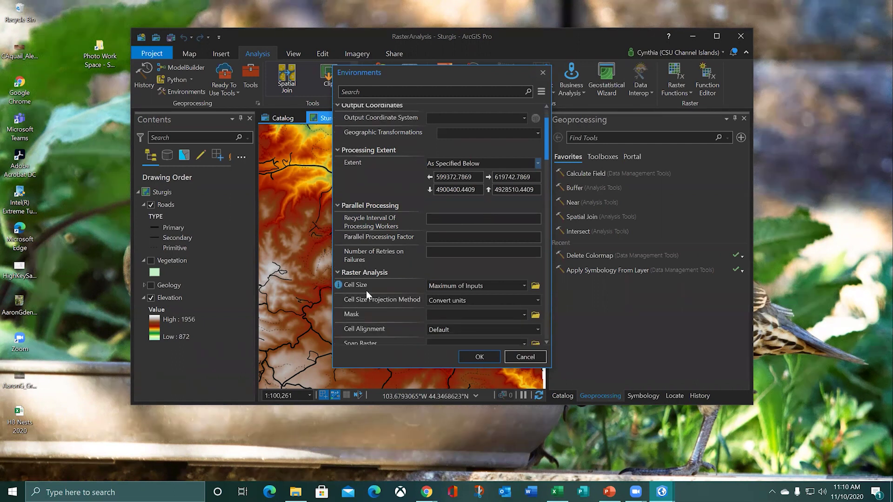
{"action": "scroll", "coordinate": [366, 291], "scroll_direction": "down", "scroll_amount": 1}
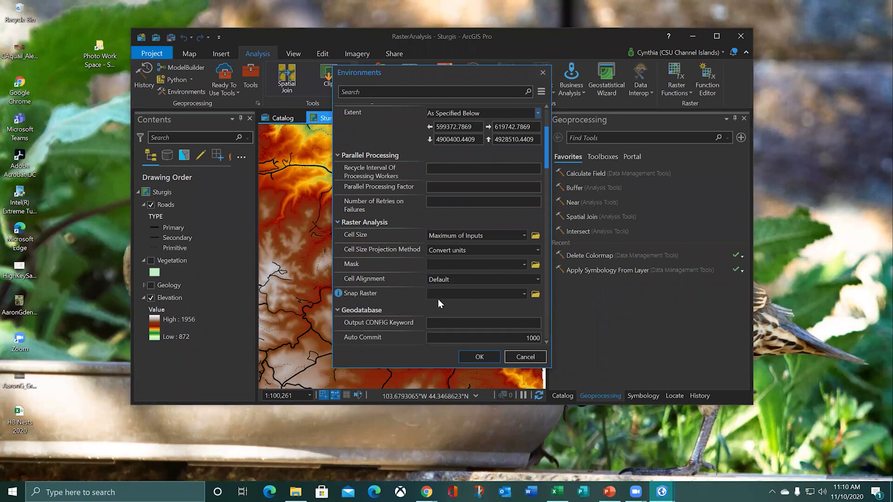
{"action": "left_click", "coordinate": [524, 294]}
{"action": "left_click", "coordinate": [509, 308]}
{"action": "left_click", "coordinate": [525, 235]}
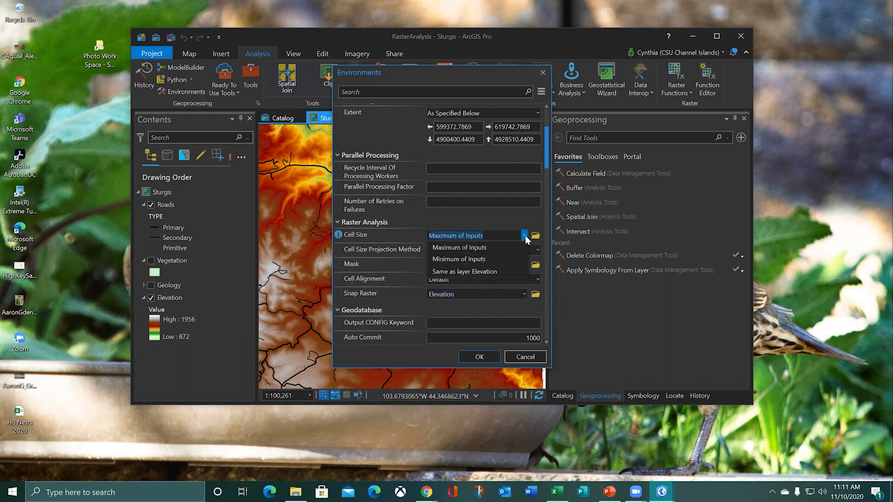
{"action": "left_click", "coordinate": [499, 271]}
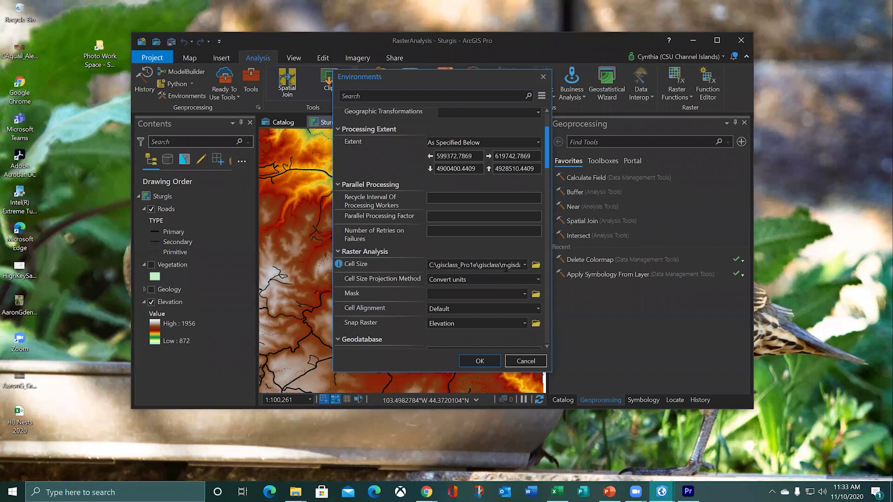
Review the full raster path in the cell size setting and its help text, and apply the environment settings.
{"action": "left_click", "coordinate": [518, 266]}
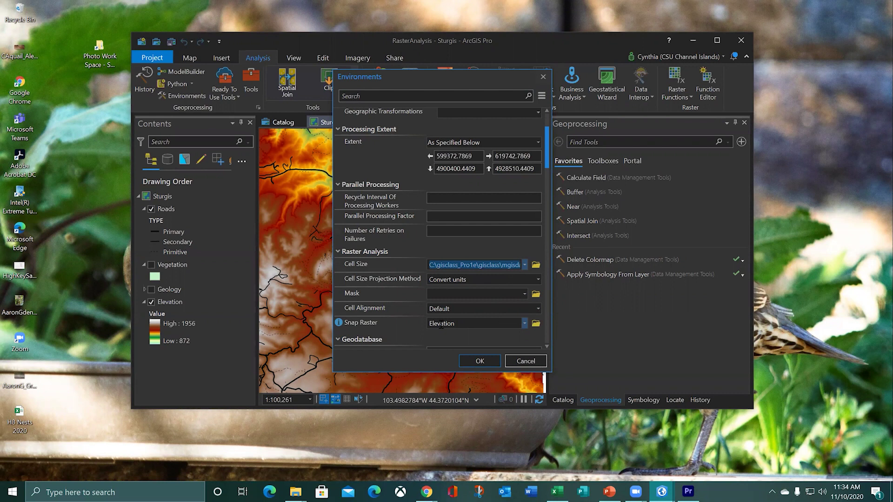
{"action": "left_click_drag", "start_coordinate": [453, 264], "coordinate": [523, 266]}
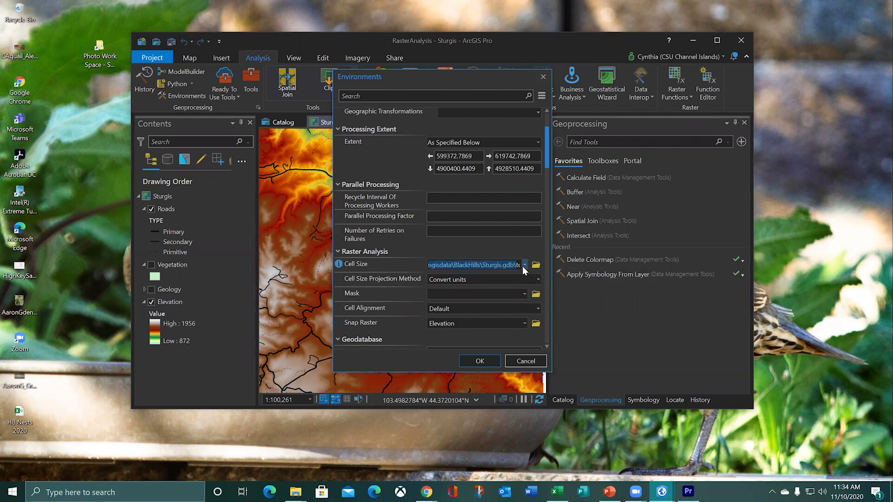
{"action": "left_click", "coordinate": [506, 266]}
{"action": "left_click", "coordinate": [523, 267], "text": "shift"}
{"action": "left_click", "coordinate": [496, 266]}
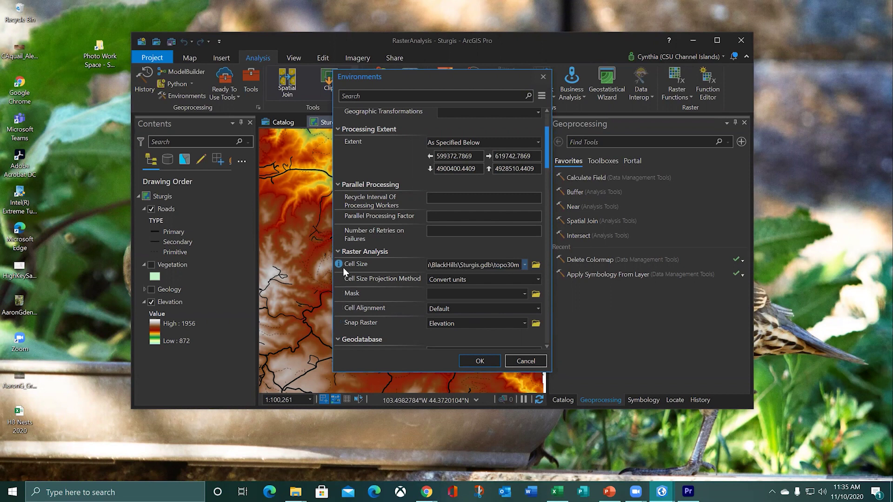
{"action": "mouse_move", "coordinate": [339, 265]}
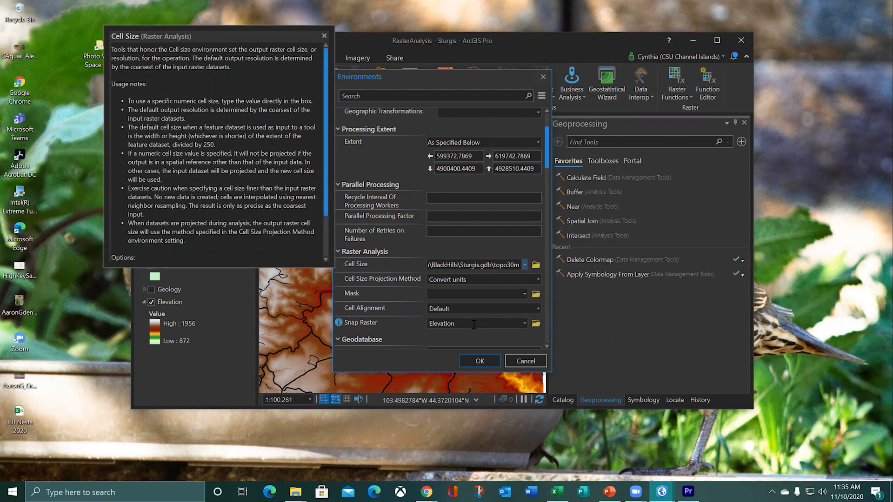
{"action": "left_click", "coordinate": [483, 359]}
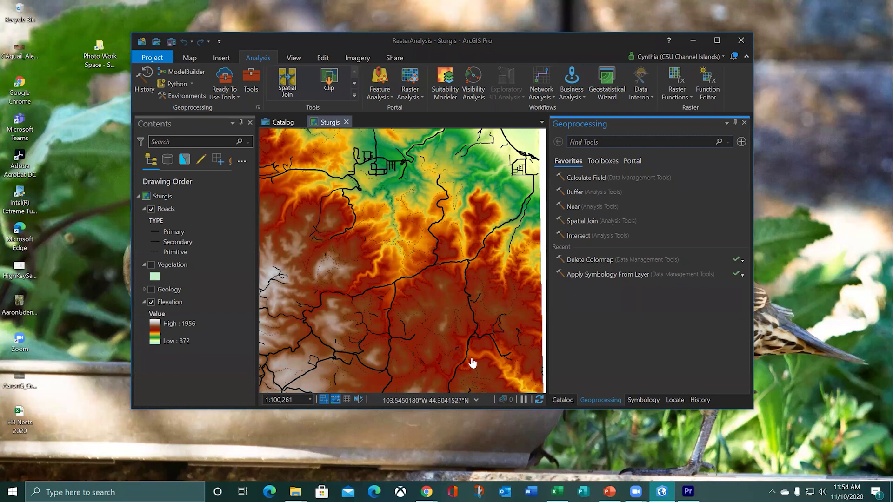
Search for "recl", open the Spatial Analyst Reclassify tool and choose Elevation as the input raster.
{"action": "left_click", "coordinate": [586, 142]}
{"action": "type", "text": "recl"}
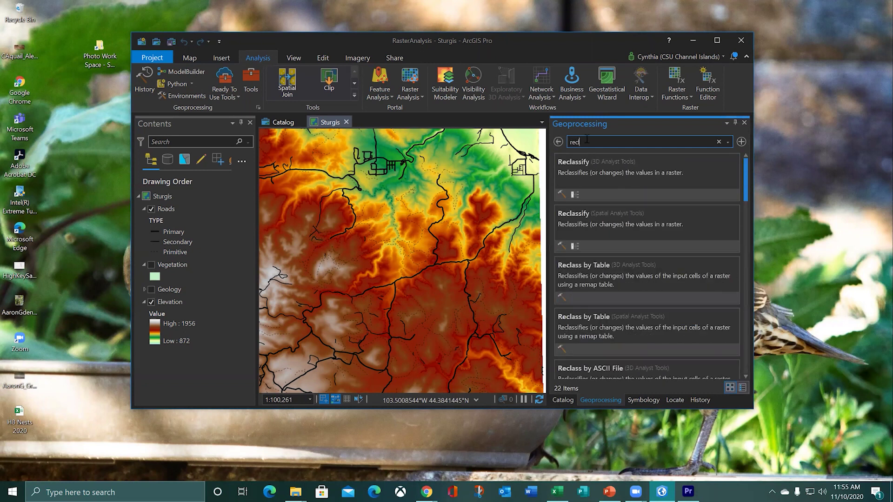
{"action": "left_click_drag", "start_coordinate": [598, 169], "coordinate": [638, 218]}
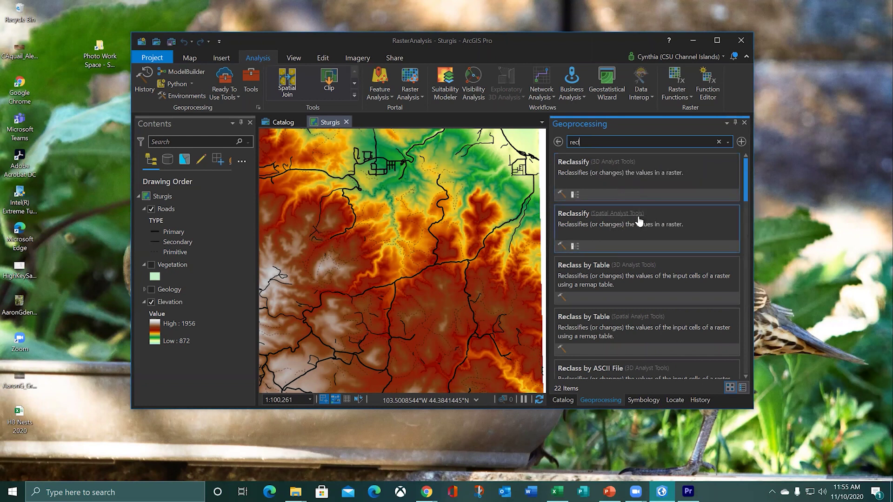
{"action": "left_click", "coordinate": [576, 214]}
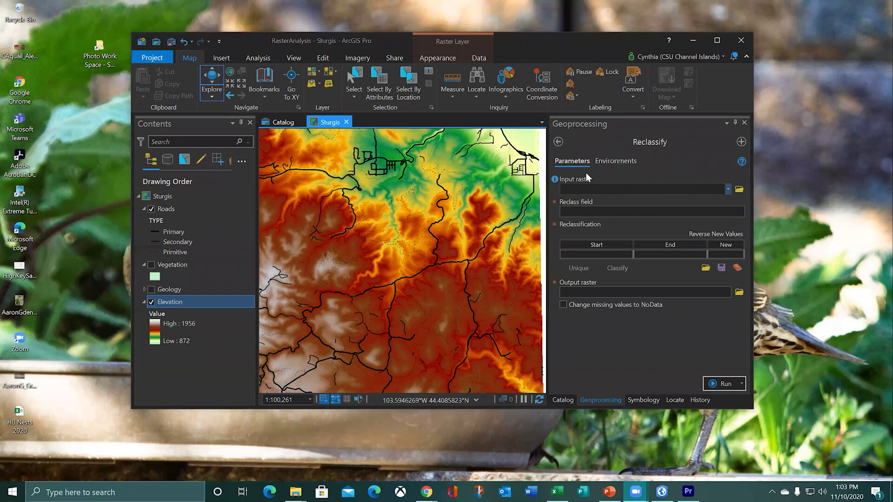
{"action": "left_click", "coordinate": [729, 190]}
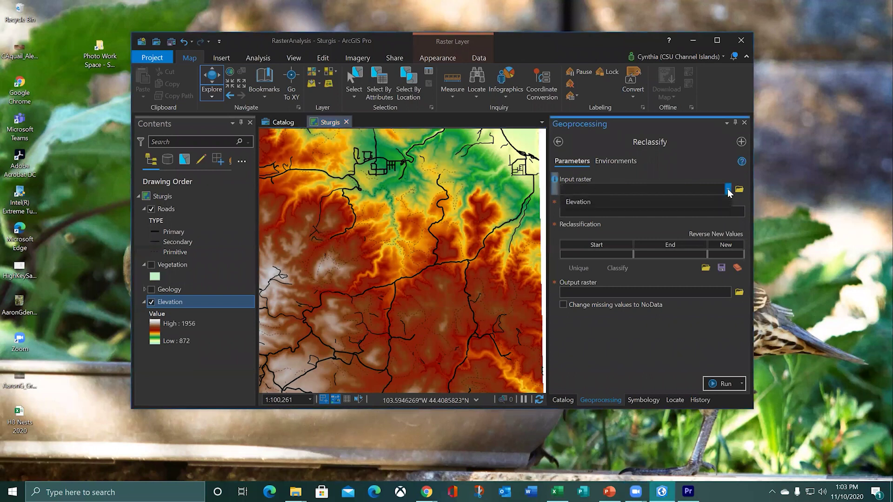
{"action": "left_click", "coordinate": [659, 205]}
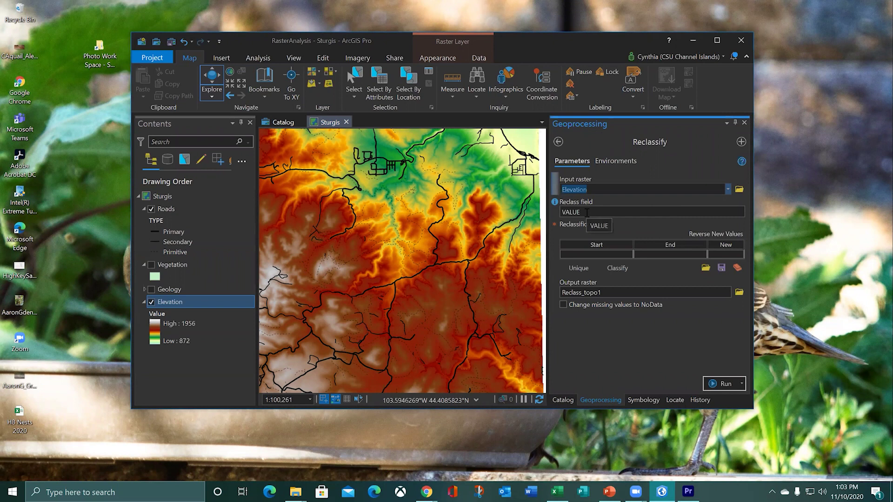
Inspect the pixel values of several individual cells of the Elevation raster on the map.
{"action": "scroll", "coordinate": [385, 260], "scroll_direction": "up", "scroll_amount": 2}
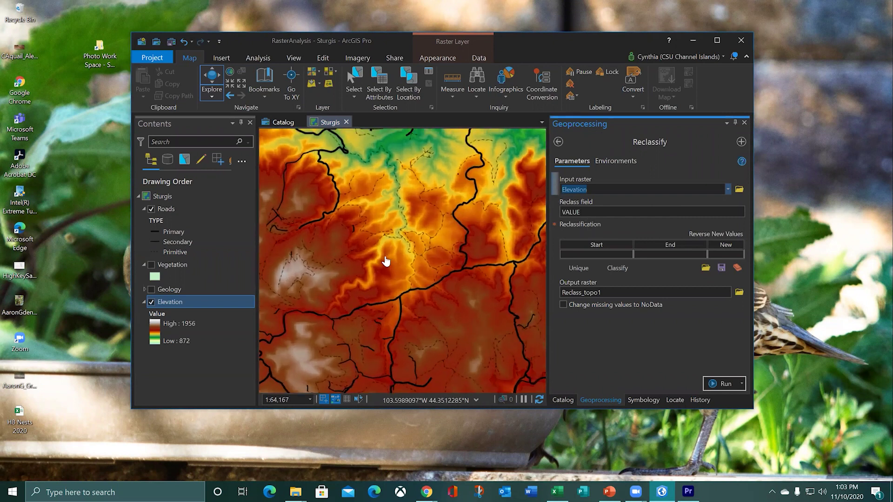
{"action": "scroll", "coordinate": [386, 260], "scroll_direction": "up", "scroll_amount": 4}
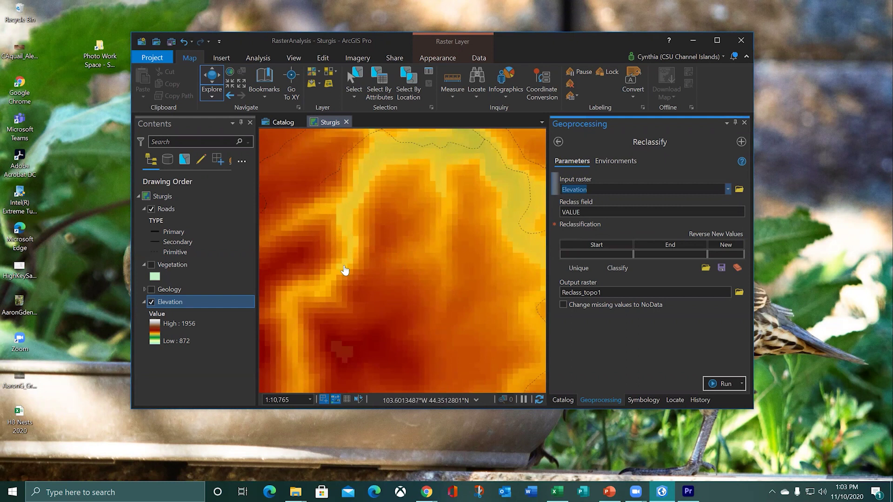
{"action": "left_click", "coordinate": [354, 218]}
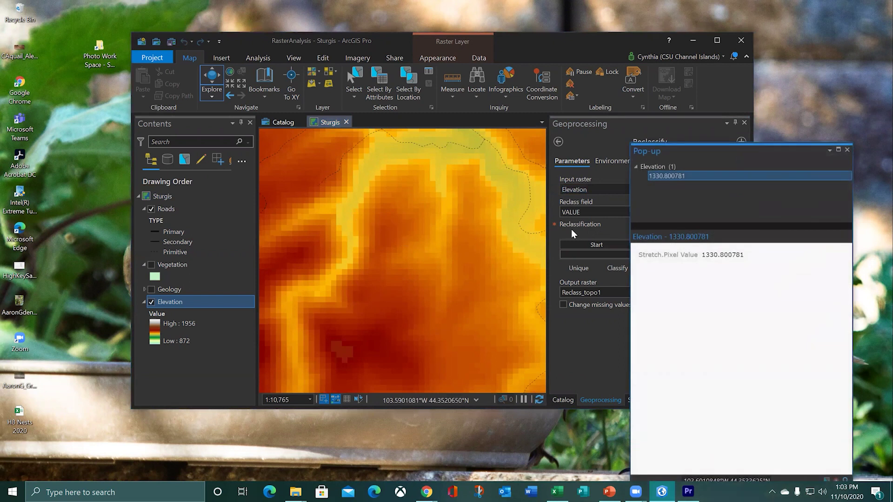
{"action": "left_click", "coordinate": [438, 237]}
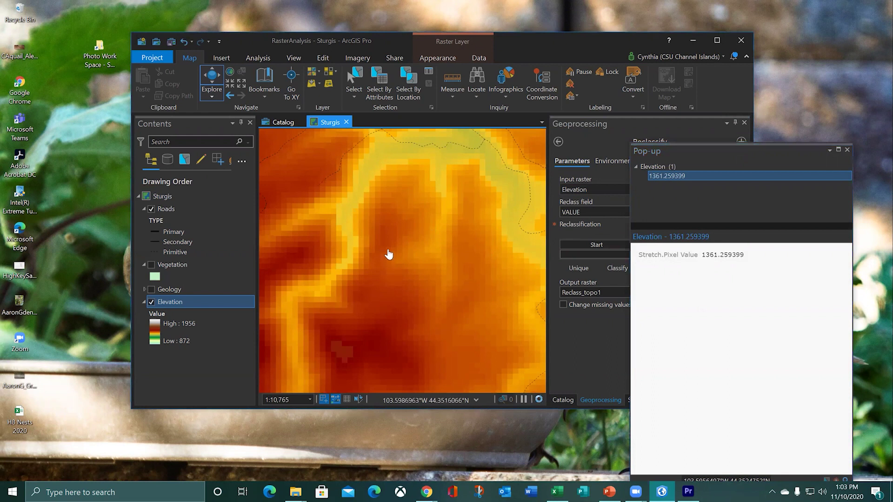
{"action": "left_click", "coordinate": [383, 266]}
{"action": "left_click", "coordinate": [501, 169]}
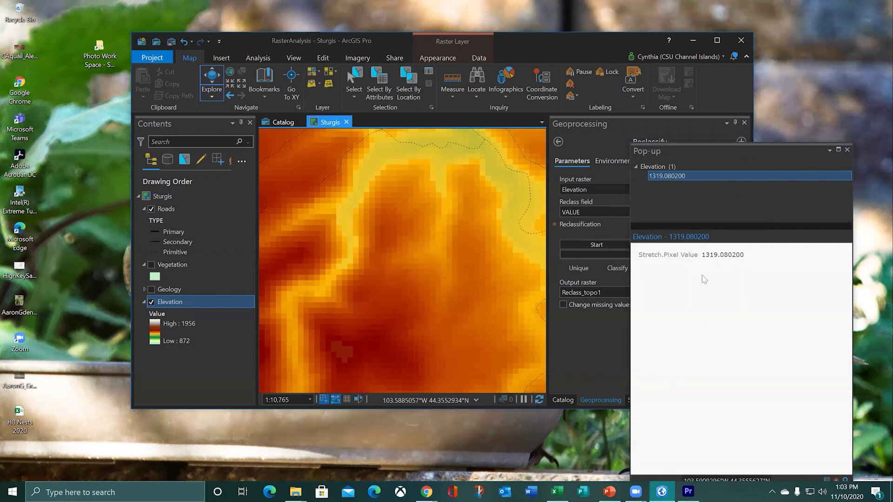
{"action": "left_click", "coordinate": [847, 150]}
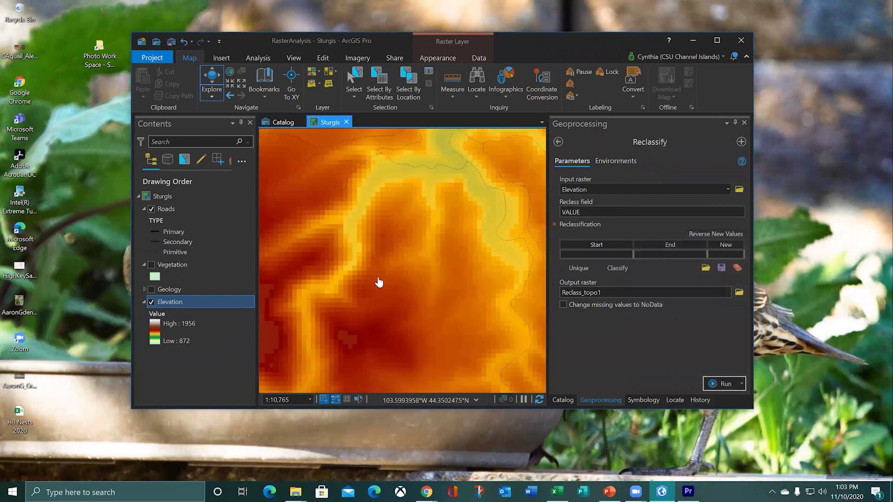
{"action": "scroll", "coordinate": [379, 283], "scroll_direction": "down", "scroll_amount": 3}
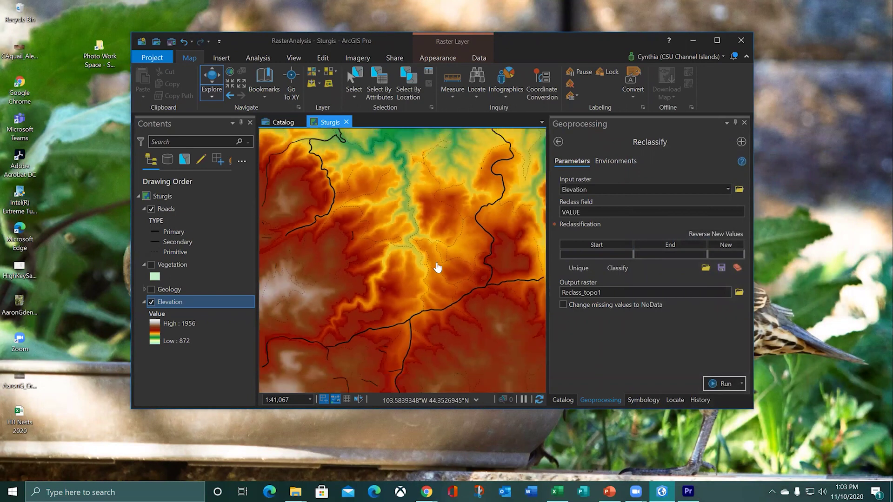
{"action": "scroll", "coordinate": [437, 268], "scroll_direction": "down", "scroll_amount": 1}
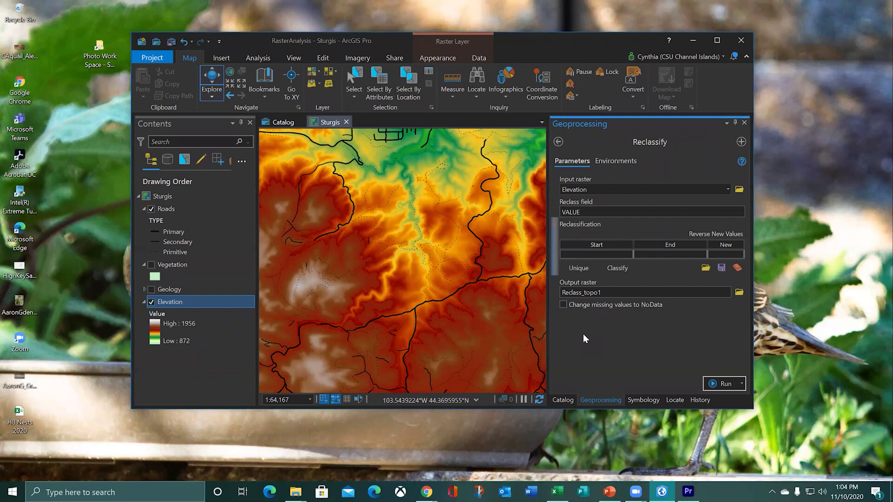
Classify the elevation values into 3 equal-interval classes for the reclassification table.
{"action": "left_click", "coordinate": [616, 269]}
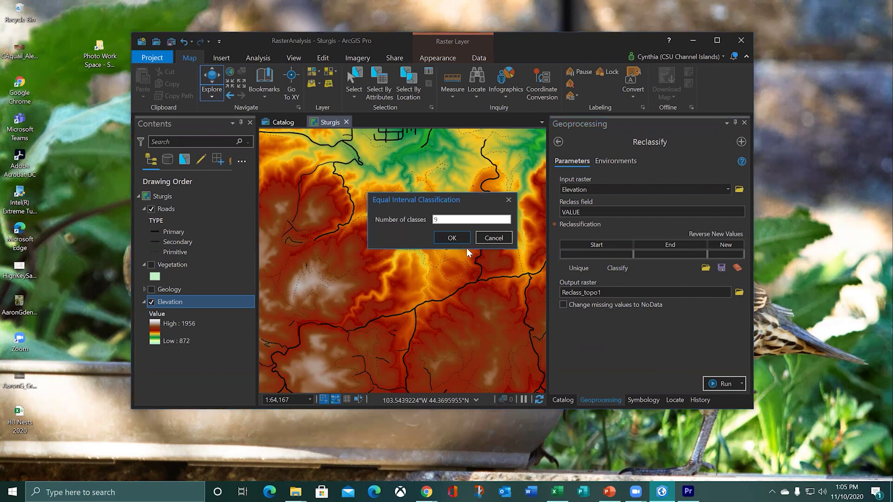
{"action": "left_click_drag", "start_coordinate": [440, 219], "coordinate": [429, 222]}
{"action": "left_click", "coordinate": [450, 241]}
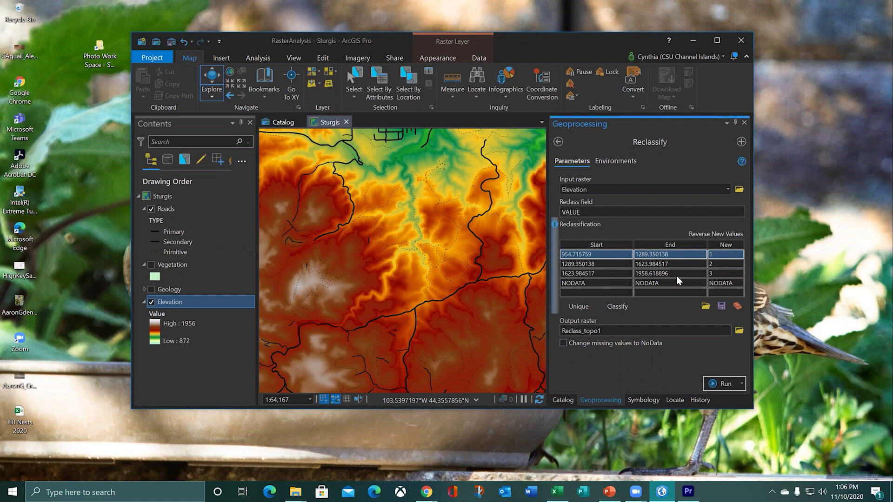
Set the first reclassification row to start at 0, end at 1200 and receive the new value 0.
{"action": "left_click", "coordinate": [597, 254]}
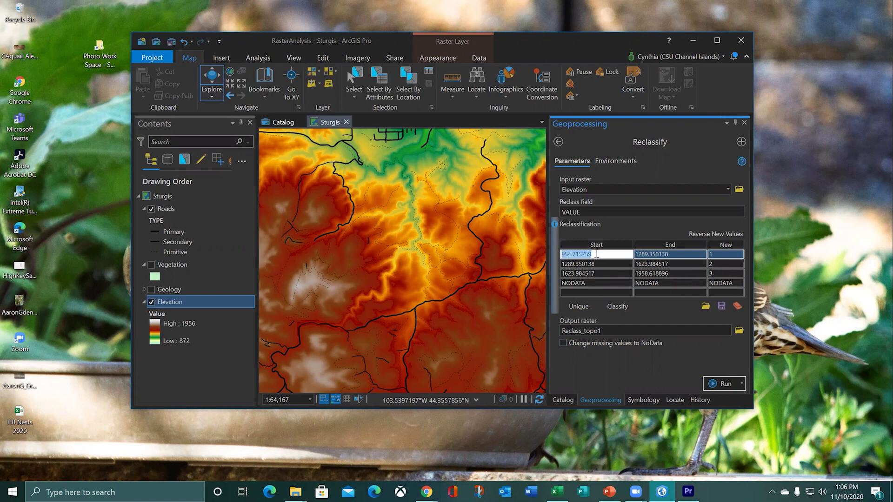
{"action": "type", "text": "0"}
{"action": "left_click", "coordinate": [664, 255]}
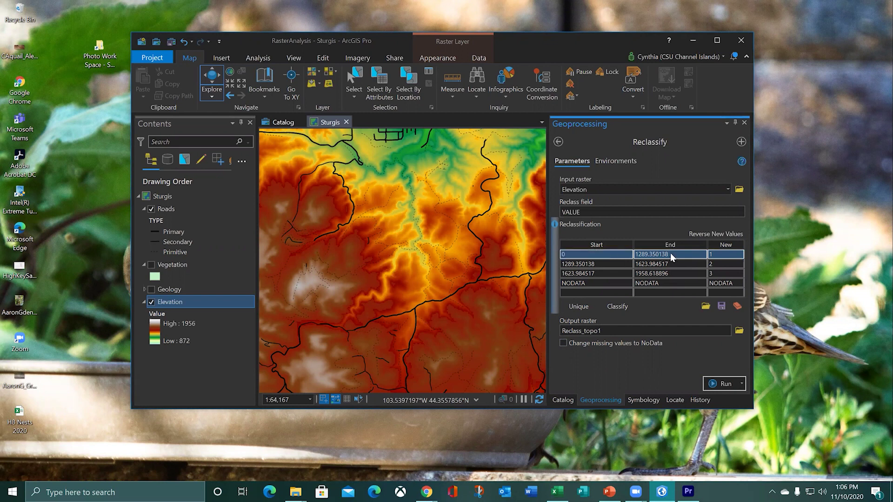
{"action": "left_click", "coordinate": [672, 255]}
{"action": "left_click_drag", "start_coordinate": [668, 254], "coordinate": [633, 259]}
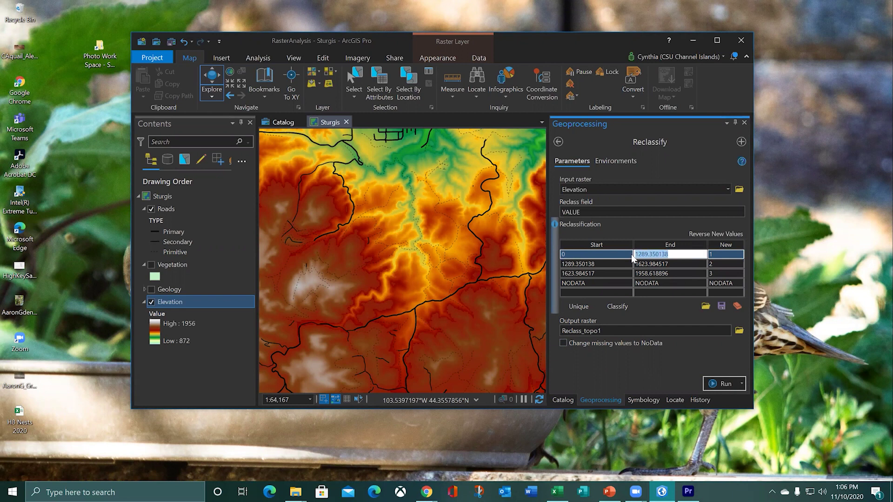
{"action": "type", "text": "1200"}
{"action": "left_click", "coordinate": [718, 255]}
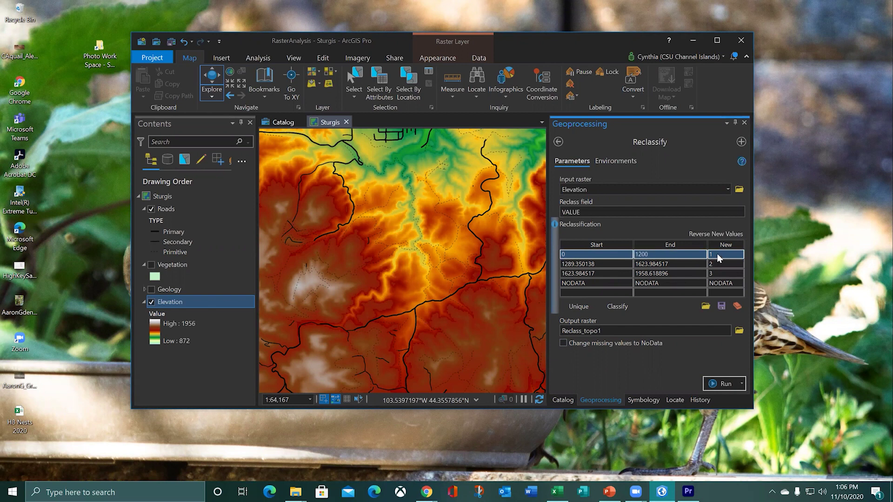
{"action": "type", "text": "0"}
Set the second reclassification row to start at 1200, end at 1600 and receive the new value 1.
{"action": "left_click", "coordinate": [607, 265]}
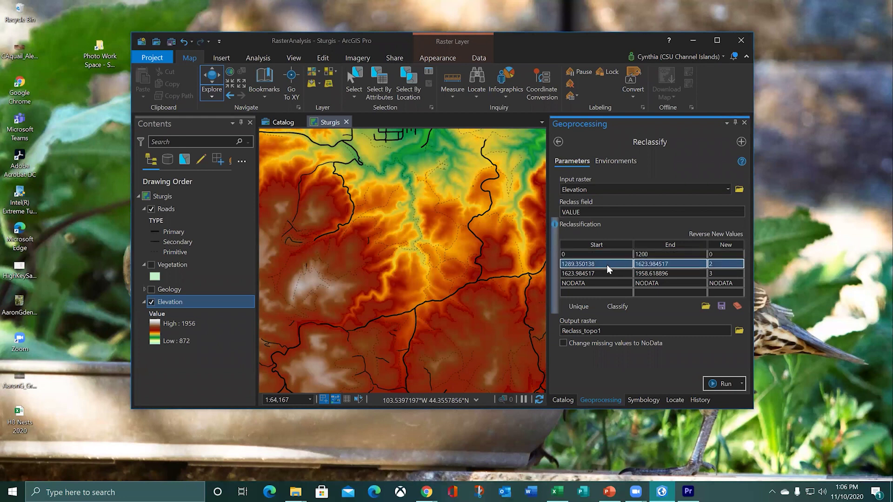
{"action": "type", "text": "1200"}
{"action": "left_click", "coordinate": [681, 263]}
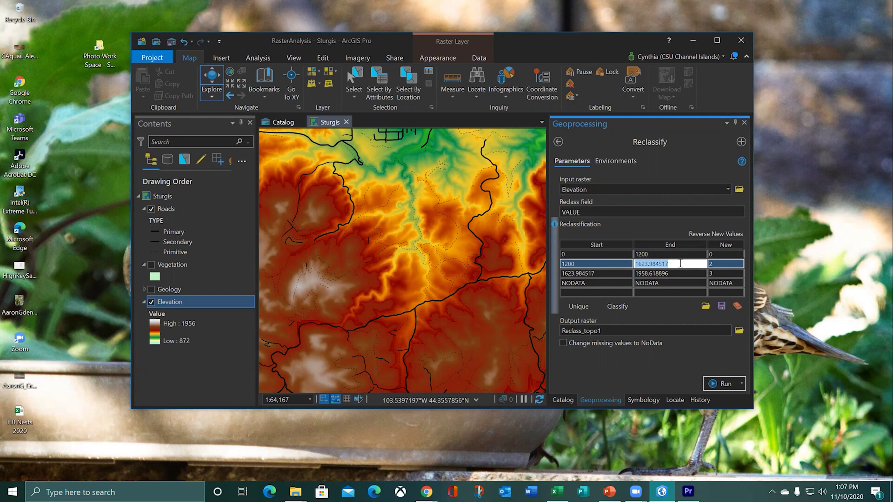
{"action": "type", "text": "1600"}
{"action": "left_click", "coordinate": [723, 264]}
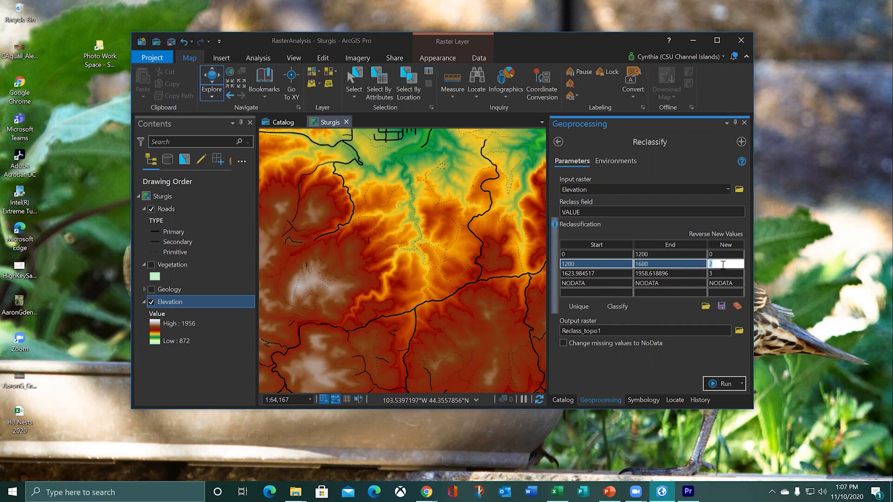
{"action": "type", "text": "1"}
Set the third reclassification row to start at 1600, end at 2000 and receive the new value 0.
{"action": "left_click", "coordinate": [620, 274]}
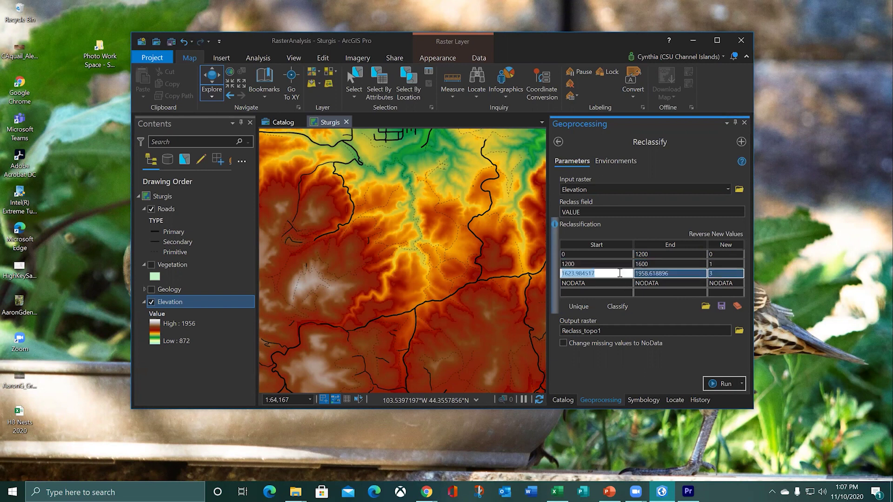
{"action": "type", "text": "1600"}
{"action": "left_click", "coordinate": [687, 274]}
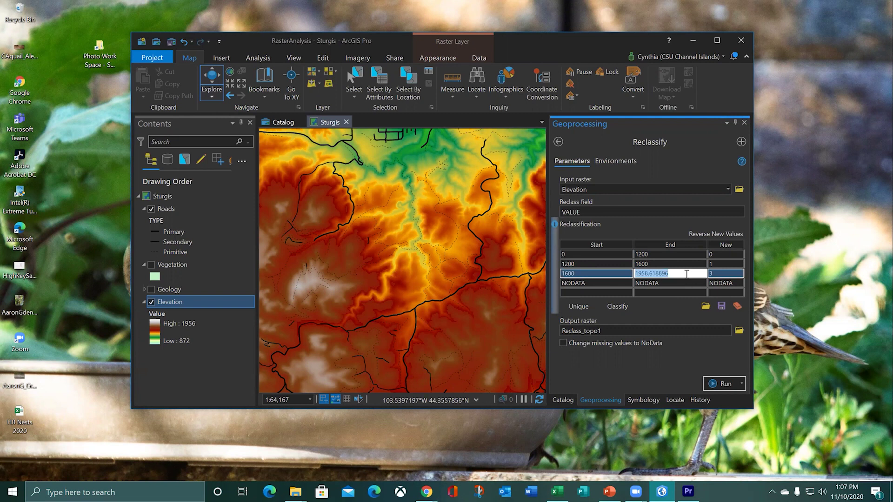
{"action": "type", "text": "2000"}
{"action": "left_click", "coordinate": [719, 275]}
{"action": "type", "text": "0"}
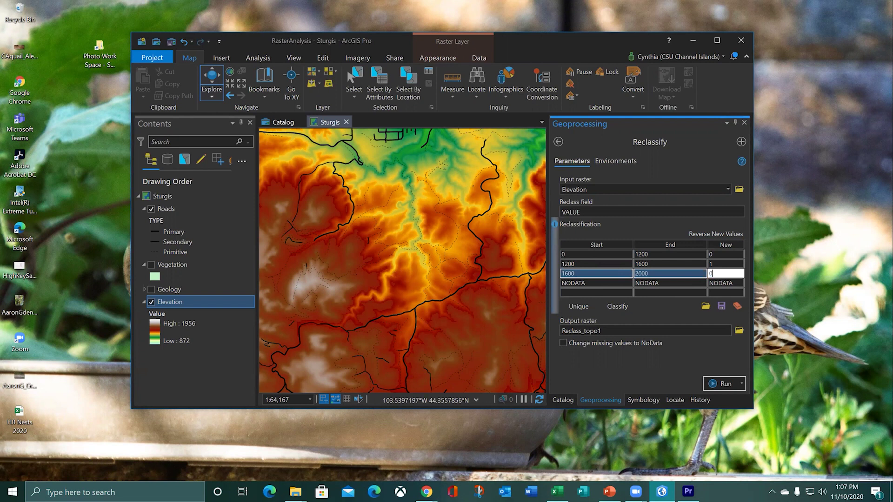
Set the new value of the NODATA row in the reclassification table to 0.
{"action": "left_click", "coordinate": [596, 285]}
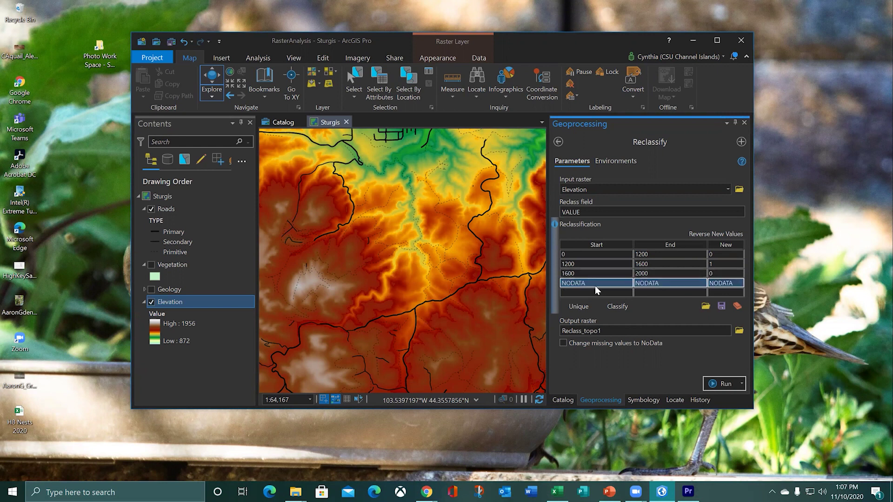
{"action": "left_click", "coordinate": [727, 284]}
{"action": "type", "text": "0"}
{"action": "left_click_drag", "start_coordinate": [740, 283], "coordinate": [695, 292]}
{"action": "type", "text": "0"}
{"action": "left_click", "coordinate": [725, 277]}
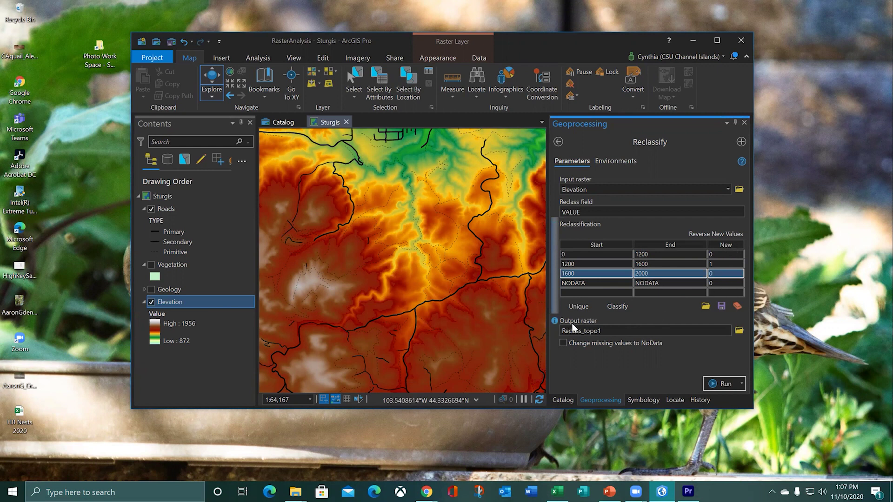
Name the output raster ElevRange in the RasterAnalysis geodatabase and run the Reclassify tool.
{"action": "left_click_drag", "start_coordinate": [597, 330], "coordinate": [737, 343]}
{"action": "left_click", "coordinate": [666, 331]}
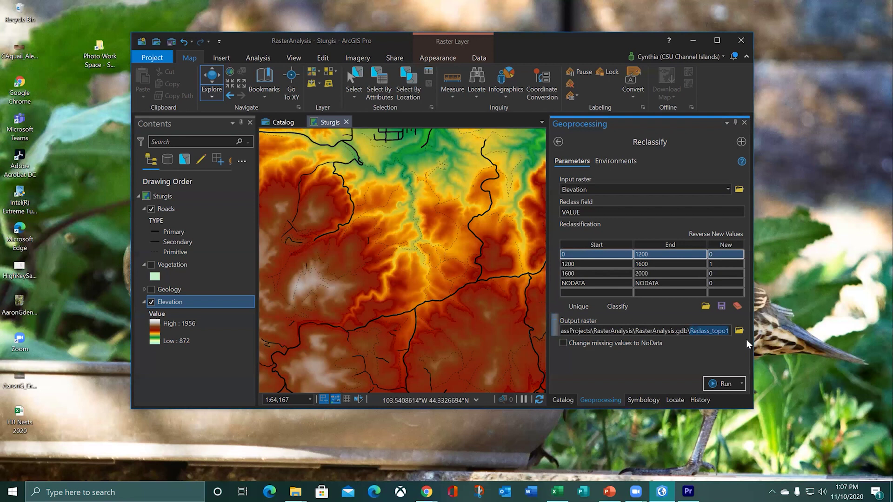
{"action": "type", "text": "Ele"}
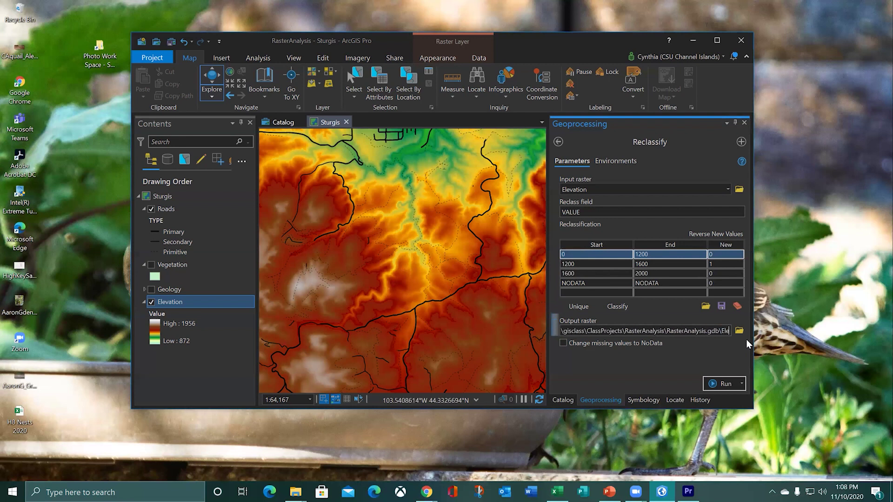
{"action": "type", "text": "vRange"}
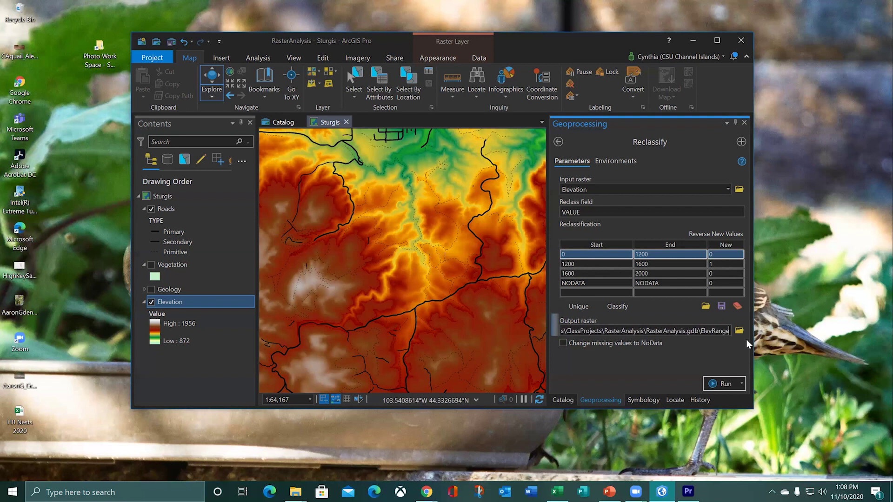
{"action": "left_click", "coordinate": [717, 382]}
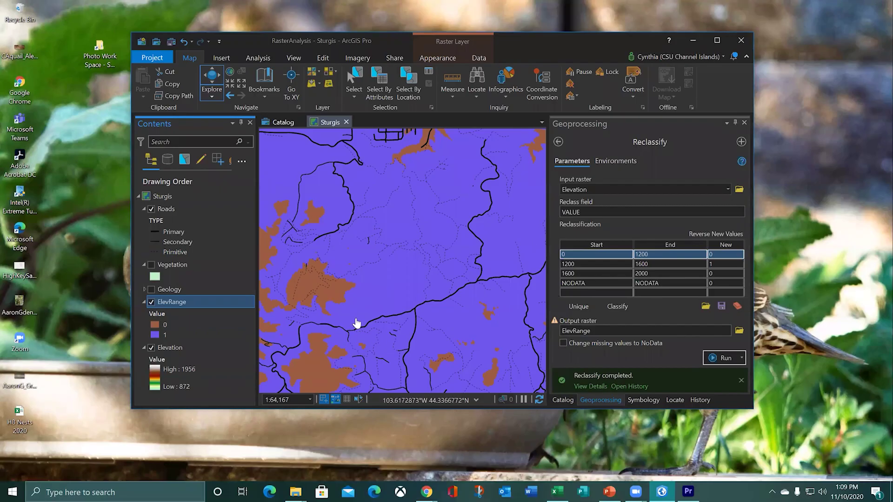
Inspect the pixel values of one cell in each of the two ElevRange classes on the map.
{"action": "left_click", "coordinate": [315, 287]}
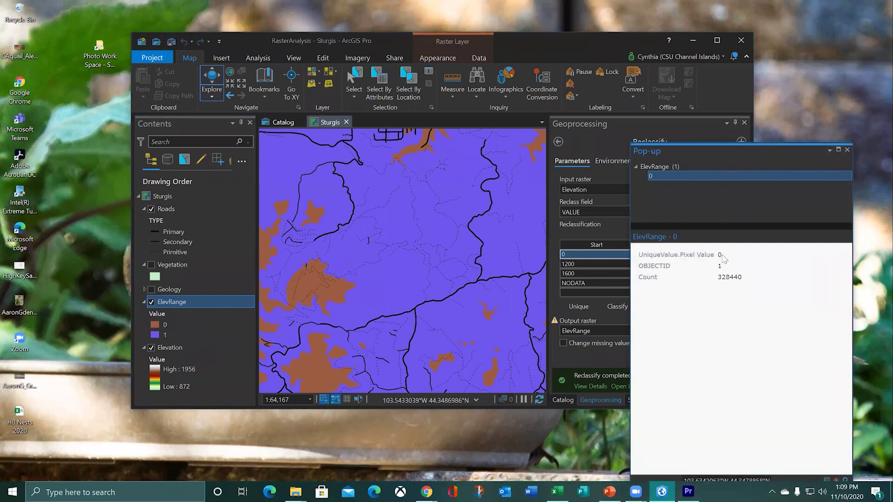
{"action": "left_click", "coordinate": [847, 150]}
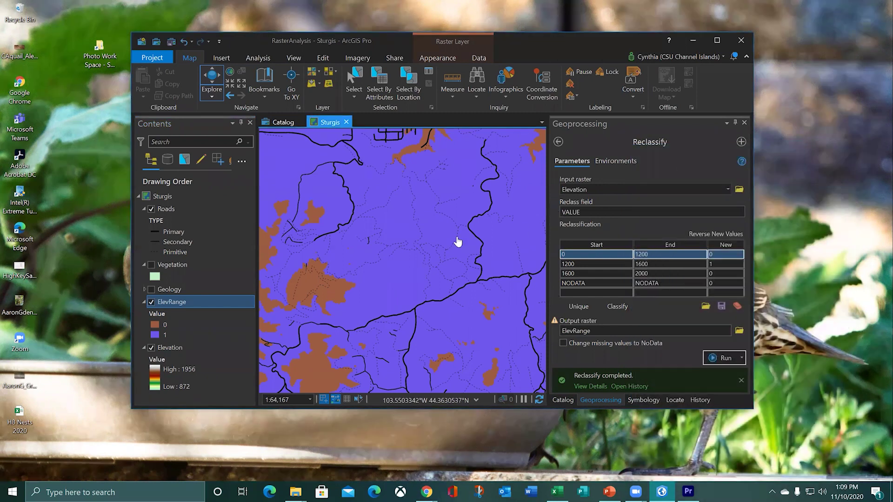
{"action": "left_click", "coordinate": [403, 231]}
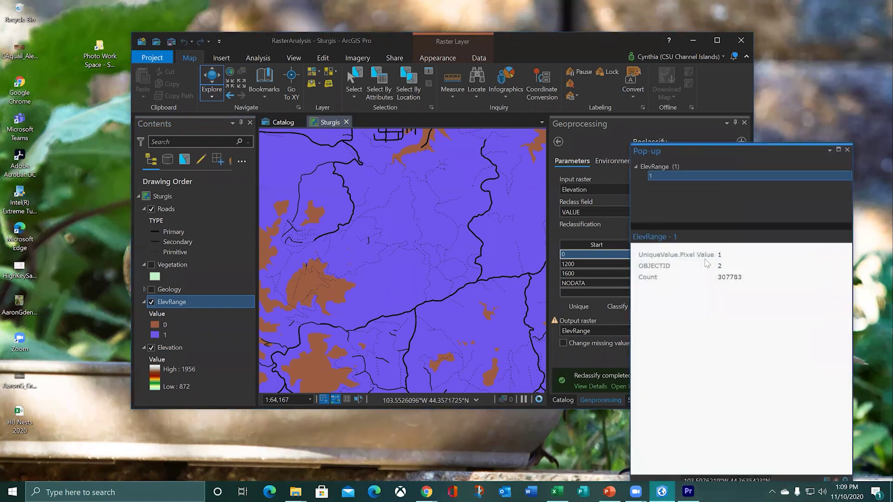
{"action": "left_click", "coordinate": [847, 149]}
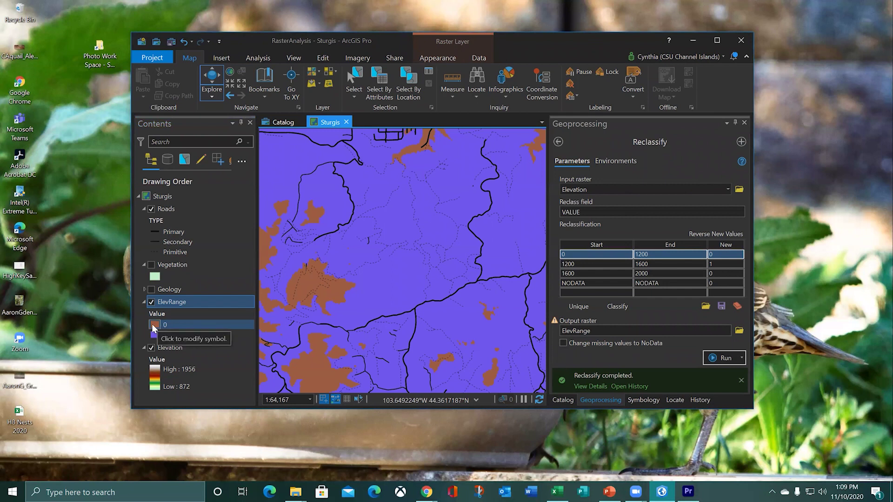
Recolour the ElevRange classes, giving value 0 a light gray symbol and value 1 a green symbol.
{"action": "left_click", "coordinate": [156, 327]}
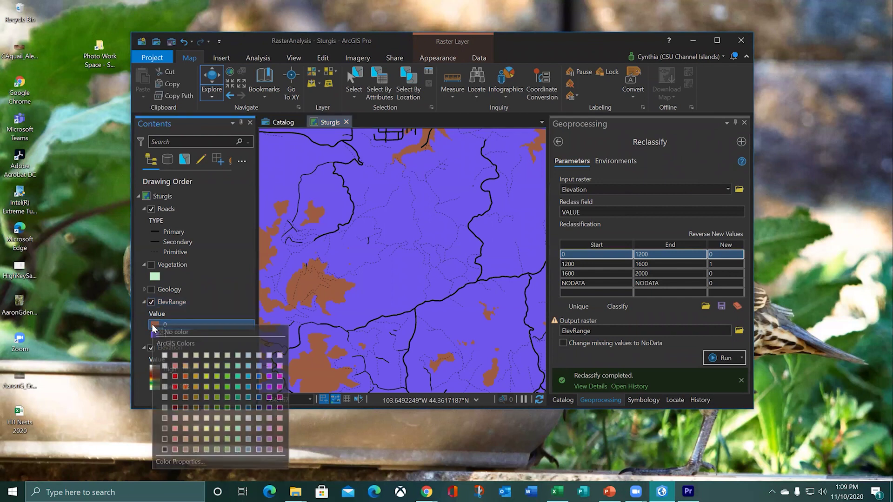
{"action": "left_click", "coordinate": [165, 366]}
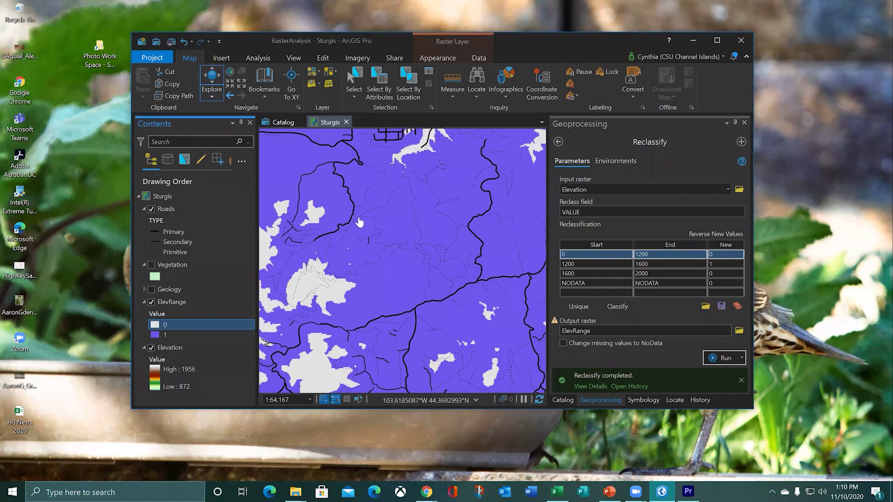
{"action": "scroll", "coordinate": [359, 223], "scroll_direction": "down", "scroll_amount": 2}
{"action": "scroll", "coordinate": [368, 231], "scroll_direction": "down", "scroll_amount": 1}
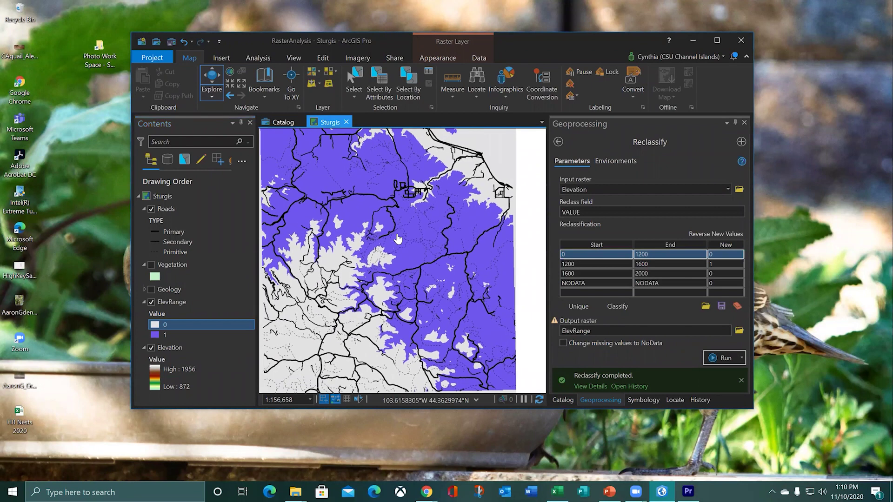
{"action": "left_click_drag", "start_coordinate": [384, 249], "coordinate": [383, 282]}
{"action": "scroll", "coordinate": [383, 282], "scroll_direction": "up", "scroll_amount": 1}
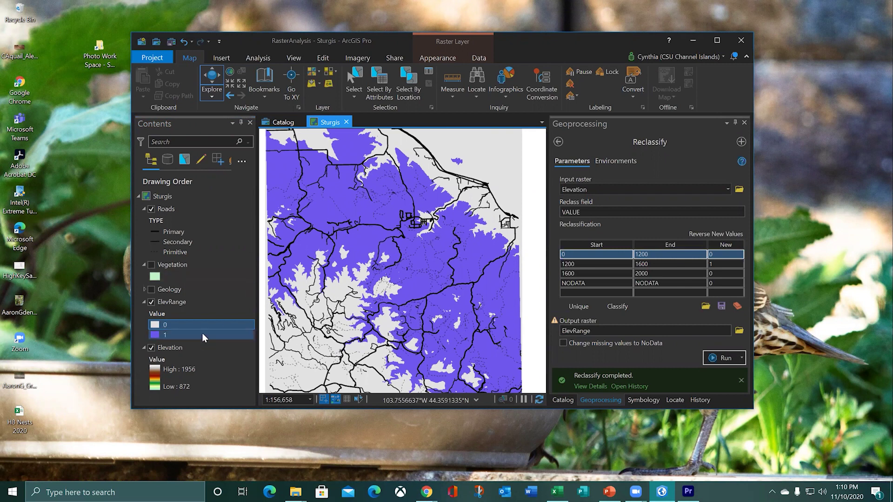
{"action": "left_click", "coordinate": [155, 335]}
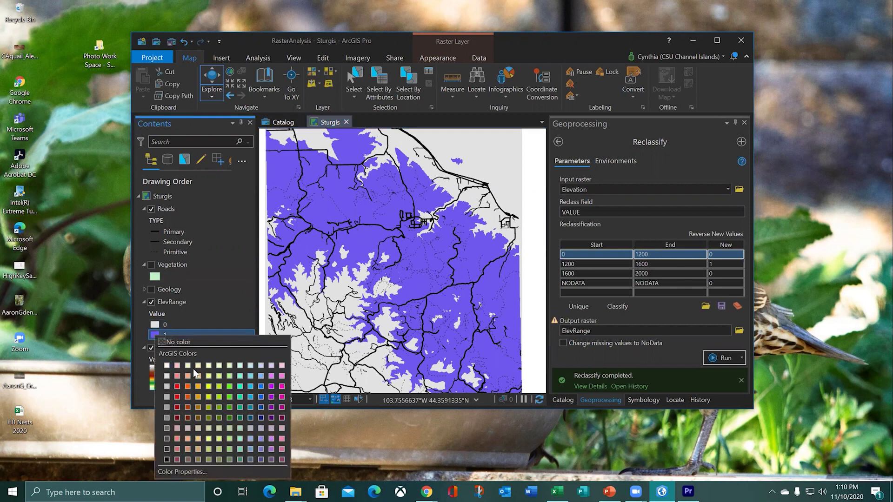
{"action": "left_click", "coordinate": [230, 410]}
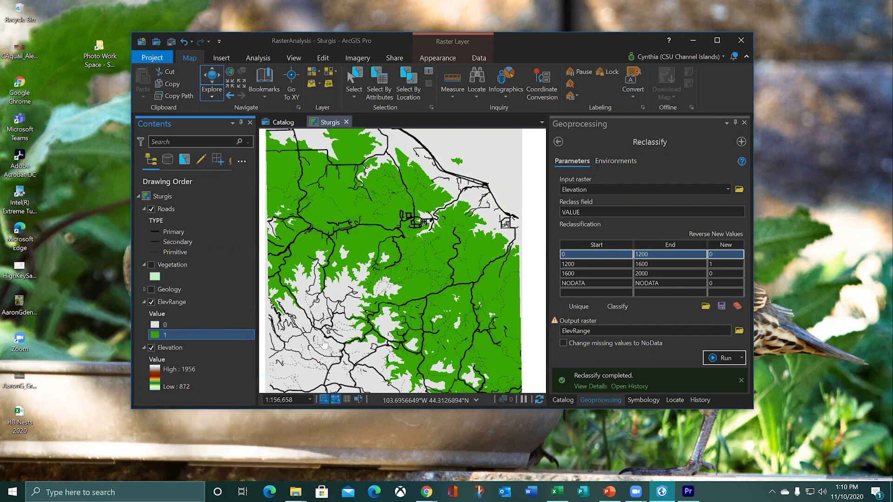
{"action": "left_click_drag", "start_coordinate": [375, 328], "coordinate": [368, 312]}
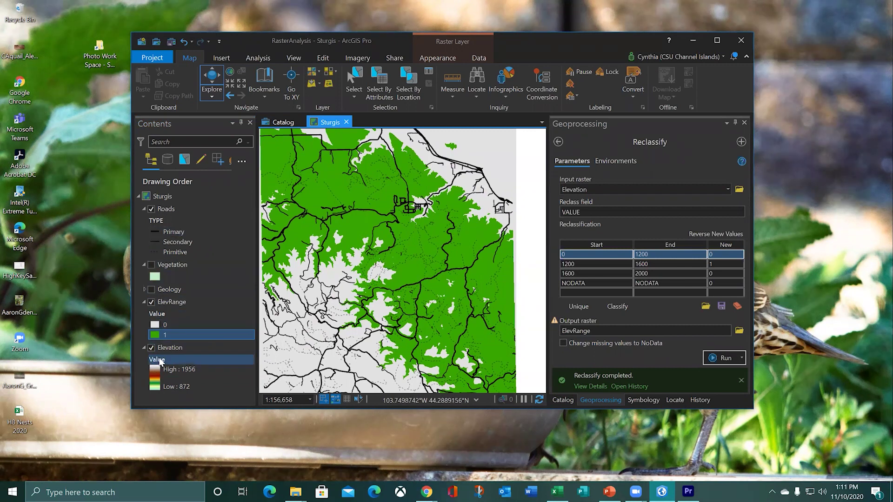
Hide the Elevation, ElevRange and Roads layers and show the Vegetation layer on the map.
{"action": "left_click", "coordinate": [152, 347]}
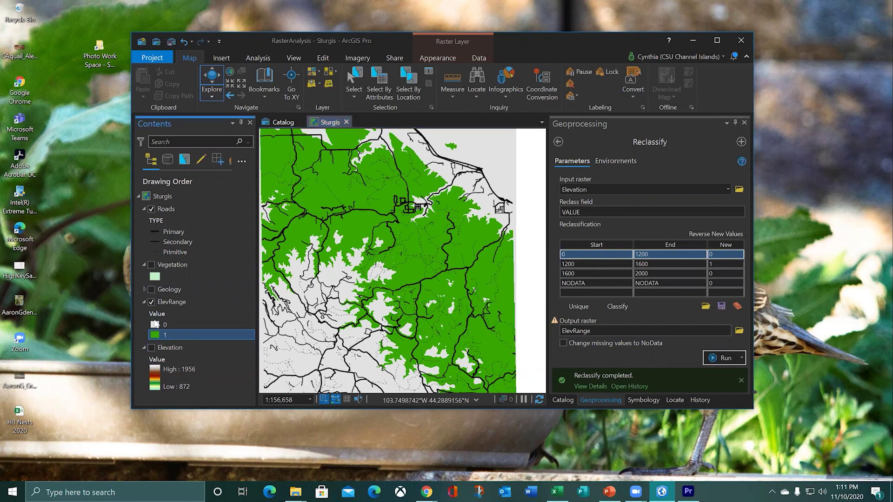
{"action": "left_click", "coordinate": [151, 303]}
{"action": "left_click", "coordinate": [151, 264]}
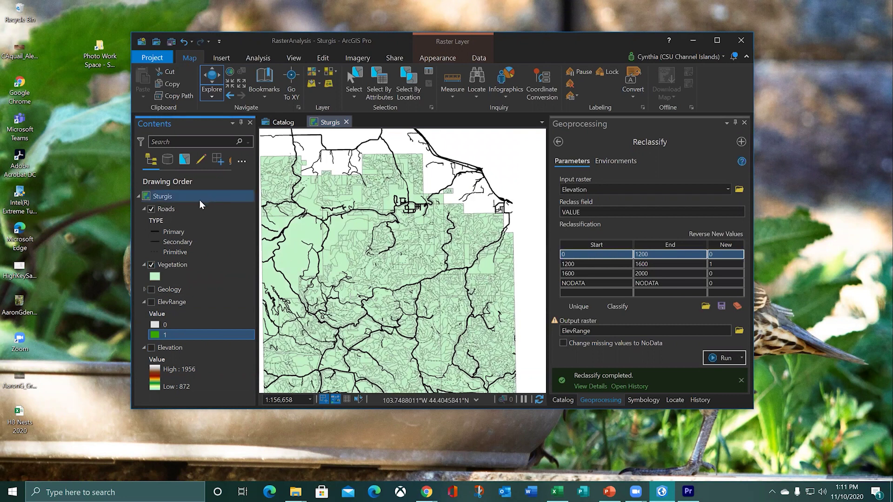
{"action": "left_click", "coordinate": [152, 209]}
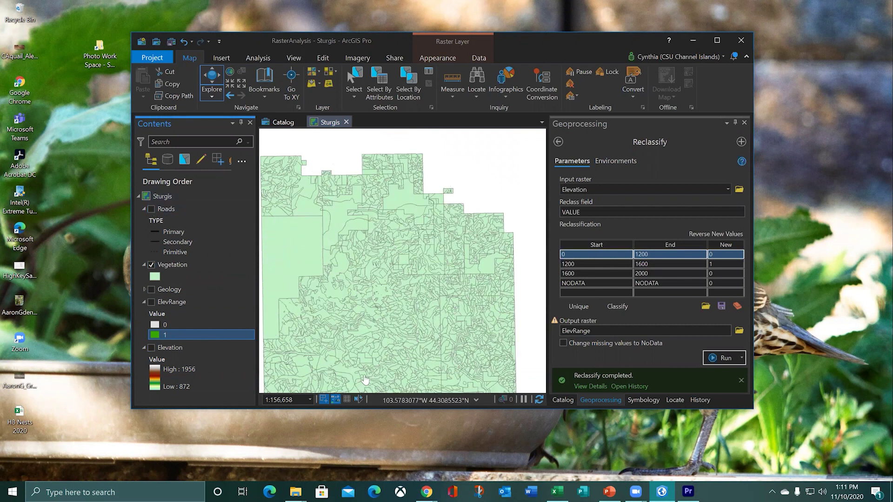
{"action": "left_click_drag", "start_coordinate": [409, 347], "coordinate": [427, 318]}
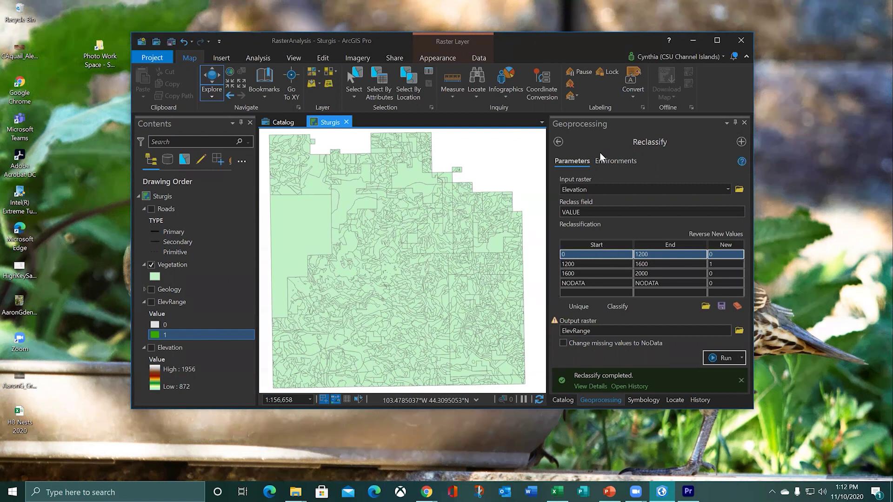
Search the geoprocessing tools for "feature to r" and open the Feature to Raster conversion tool.
{"action": "left_click", "coordinate": [558, 142]}
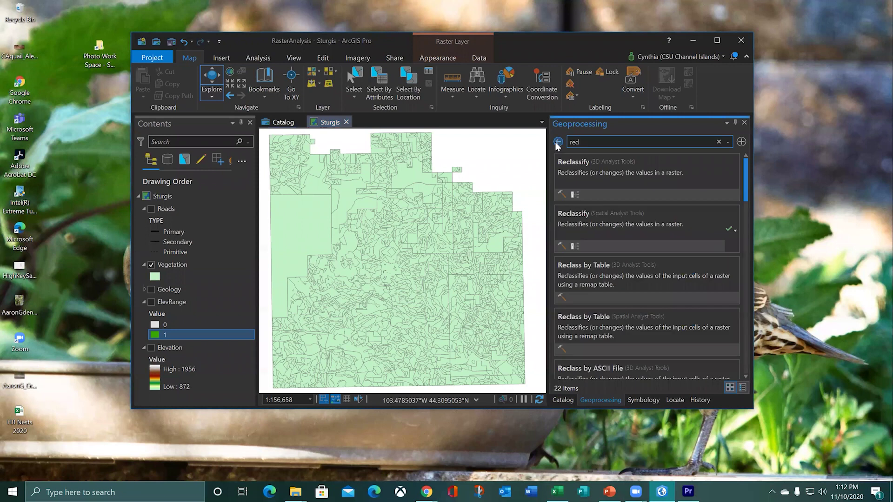
{"action": "double_click", "coordinate": [582, 143]}
{"action": "type", "text": "feat"}
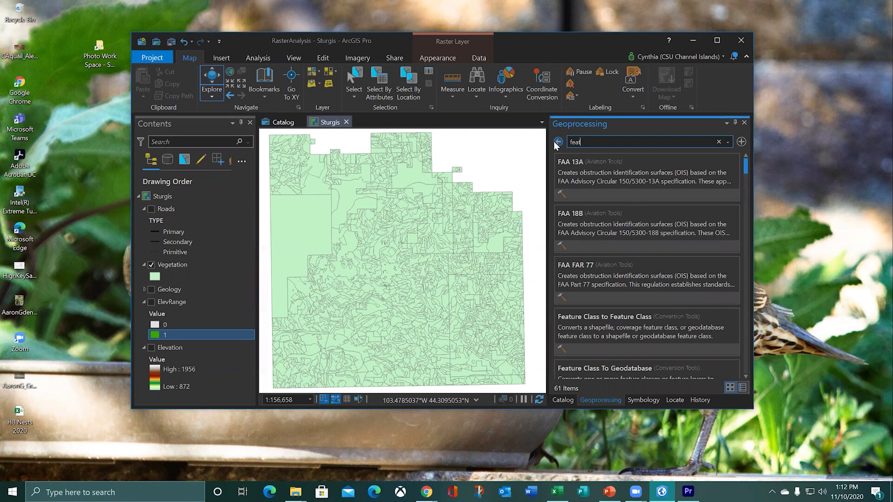
{"action": "type", "text": "ure to "}
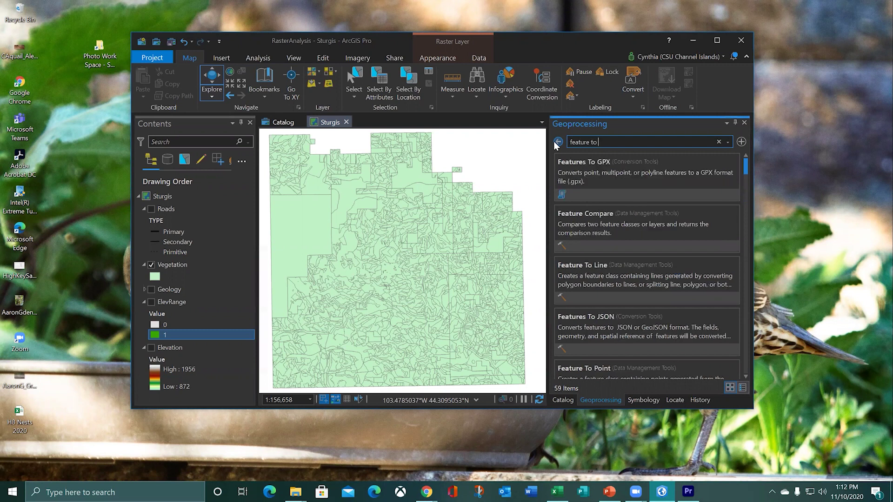
{"action": "type", "text": "r"}
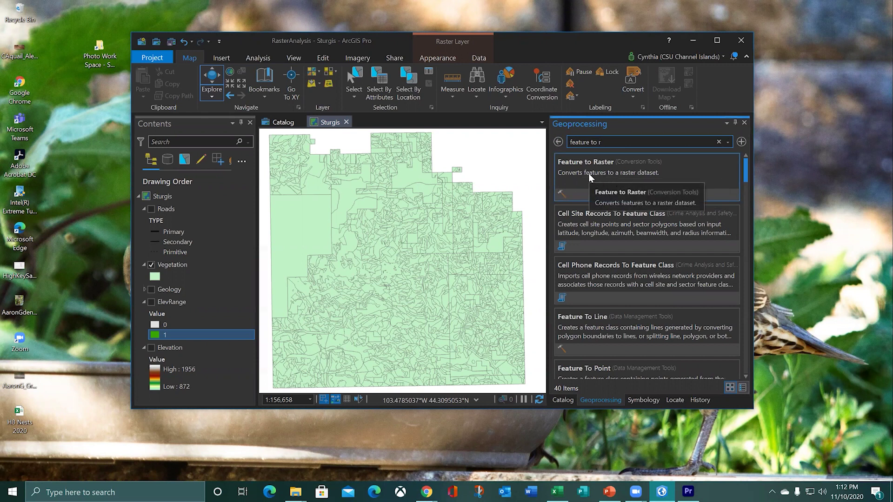
{"action": "left_click", "coordinate": [618, 172]}
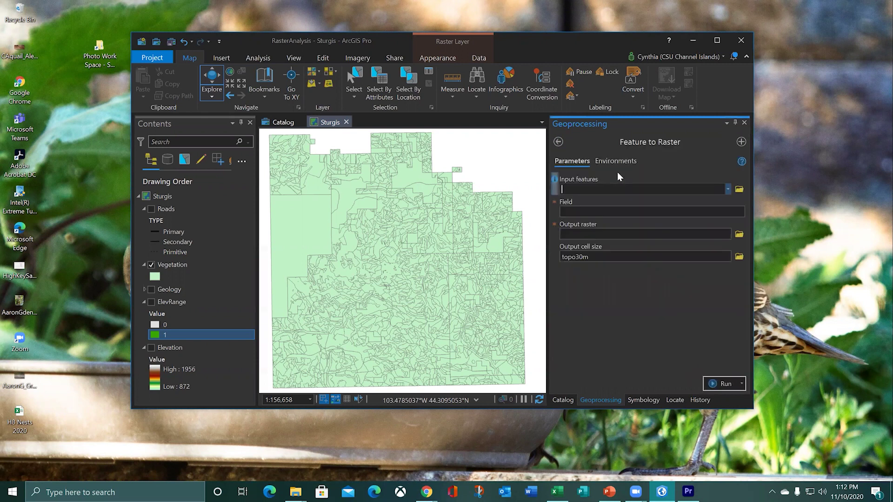
Set up the Feature to Raster conversion with Vegetation as the input features and DENSITY96 as the field.
{"action": "left_click", "coordinate": [728, 189]}
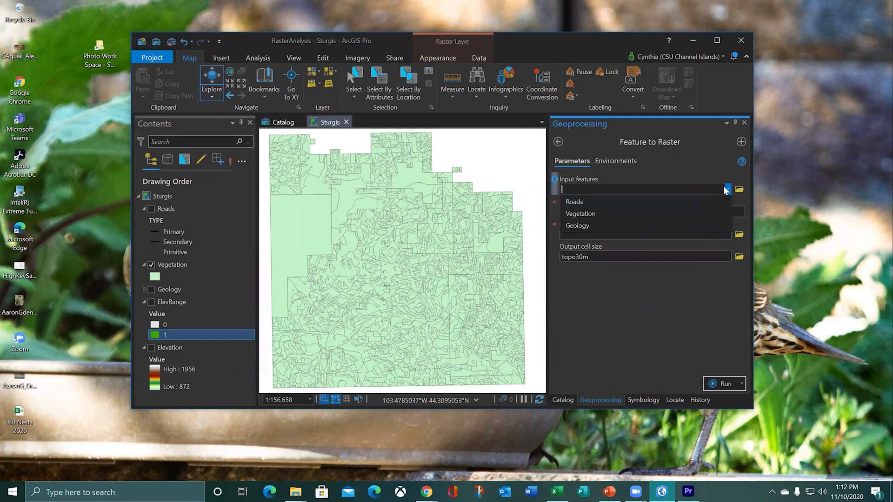
{"action": "left_click", "coordinate": [674, 214]}
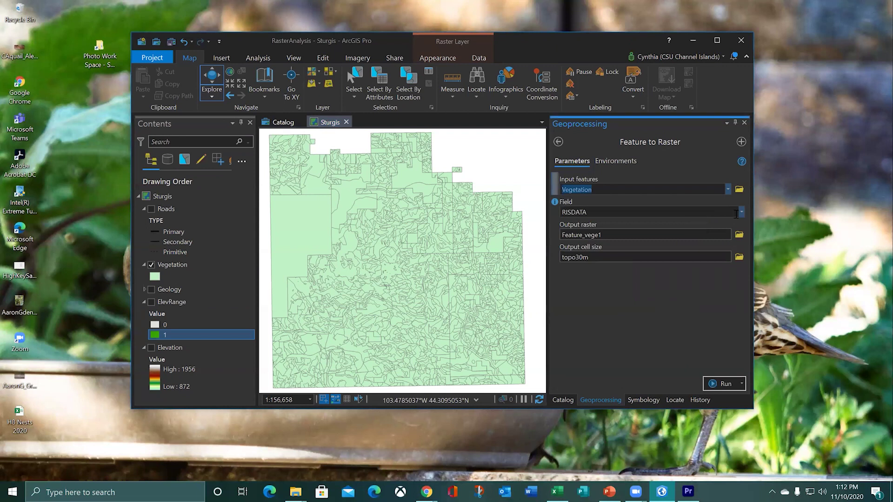
{"action": "left_click", "coordinate": [742, 212]}
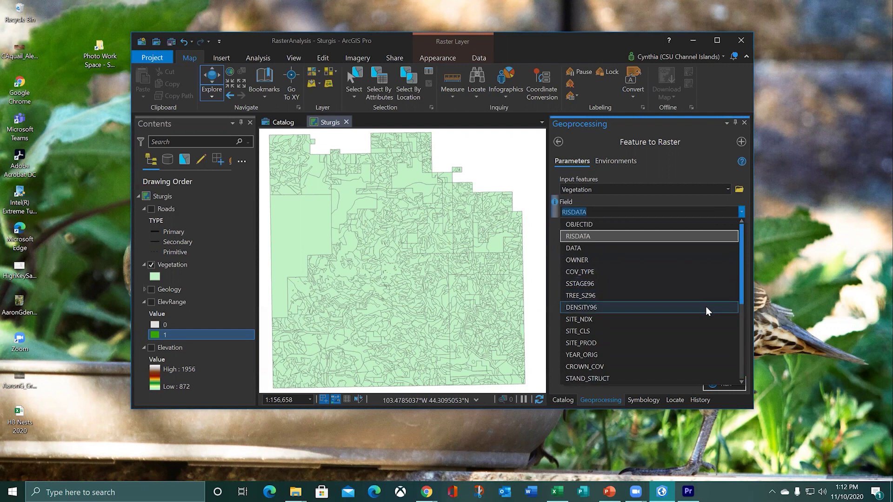
{"action": "left_click", "coordinate": [595, 307]}
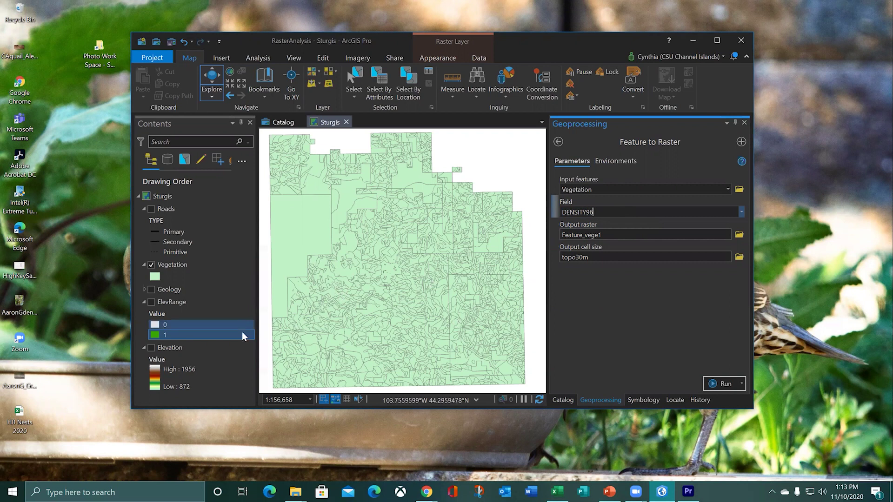
Examine the DENSITY96 column in the Vegetation attribute table, and close the table.
{"action": "right_click", "coordinate": [200, 266]}
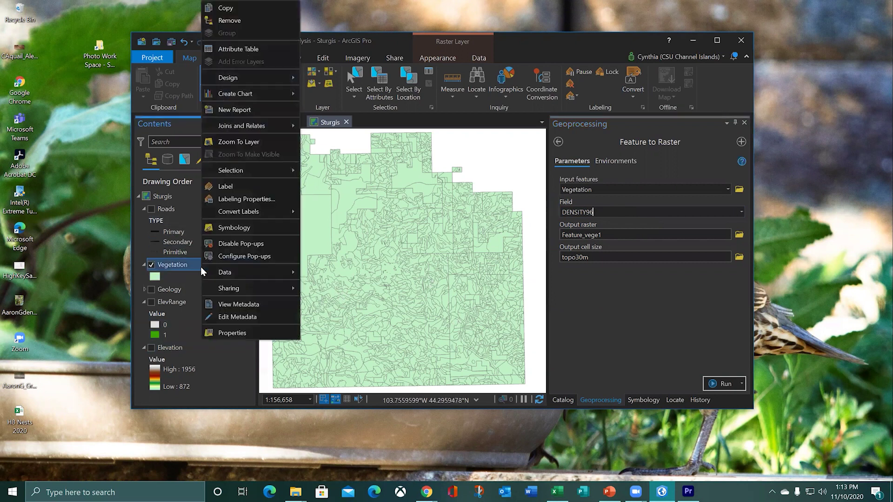
{"action": "left_click", "coordinate": [232, 49]}
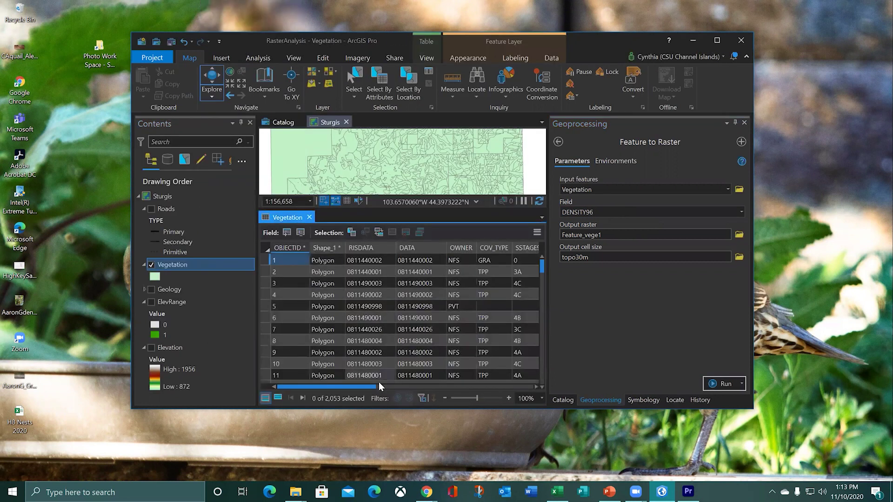
{"action": "left_click_drag", "start_coordinate": [375, 387], "coordinate": [426, 387]}
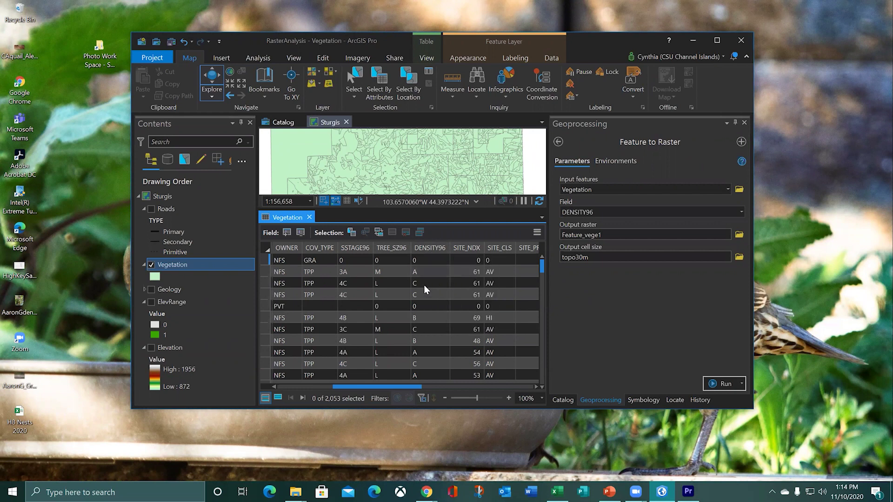
{"action": "left_click", "coordinate": [310, 218]}
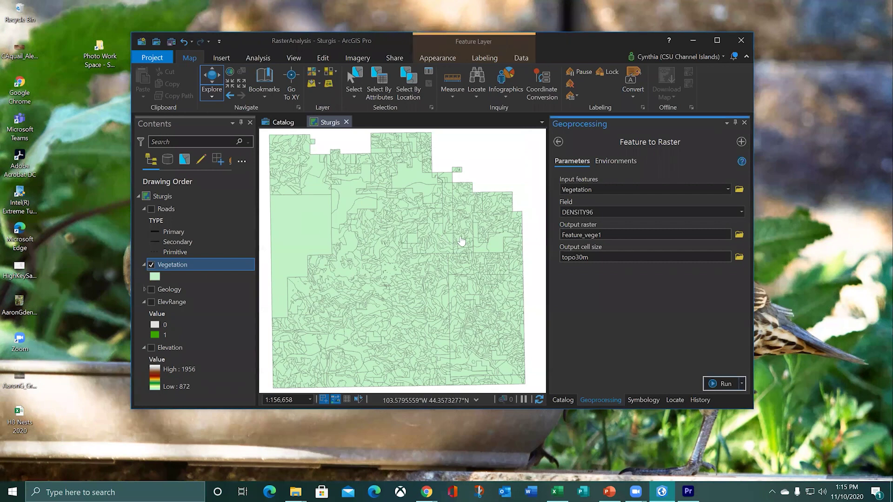
Name the output raster vegdensity in the project geodatabase, run the conversion, and dismiss its details.
{"action": "left_click", "coordinate": [615, 234]}
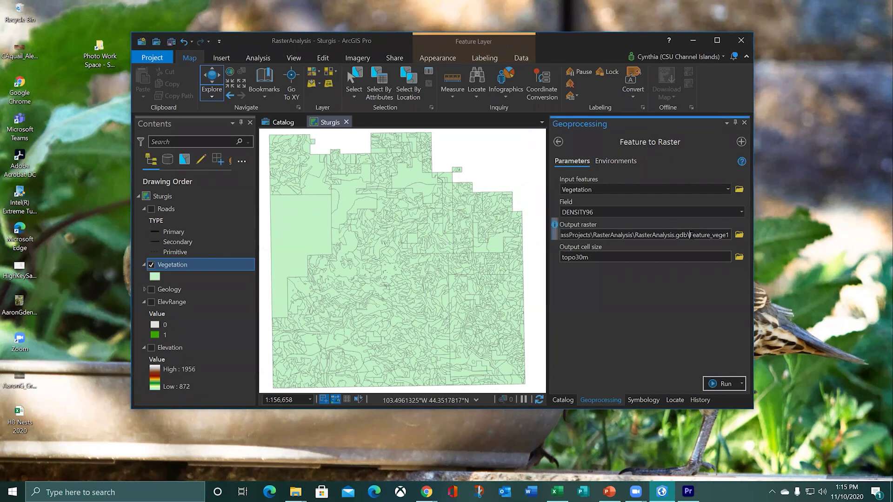
{"action": "left_click_drag", "start_coordinate": [706, 234], "coordinate": [728, 235]}
{"action": "type", "text": "v"}
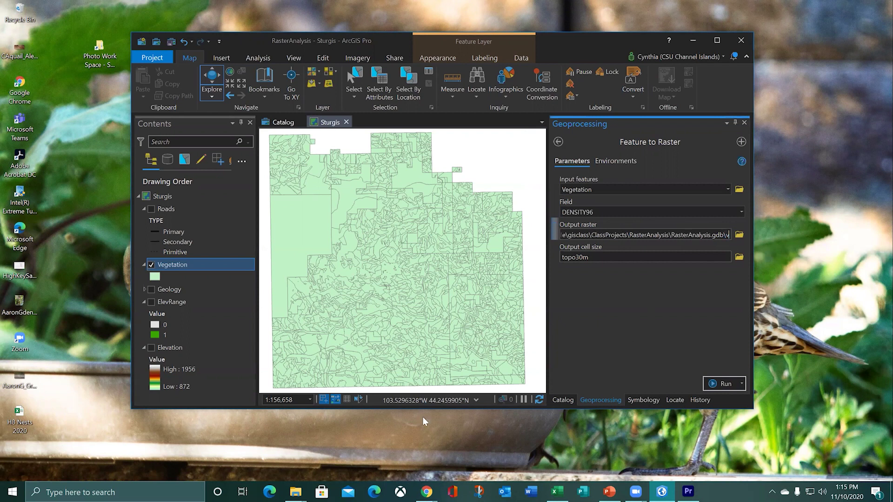
{"action": "type", "text": "egdensity"}
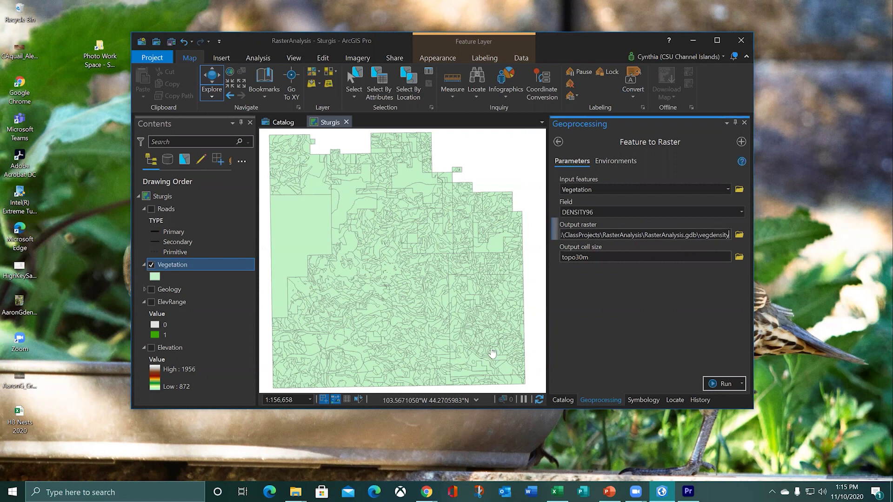
{"action": "left_click", "coordinate": [711, 383]}
{"action": "mouse_move", "coordinate": [711, 384]}
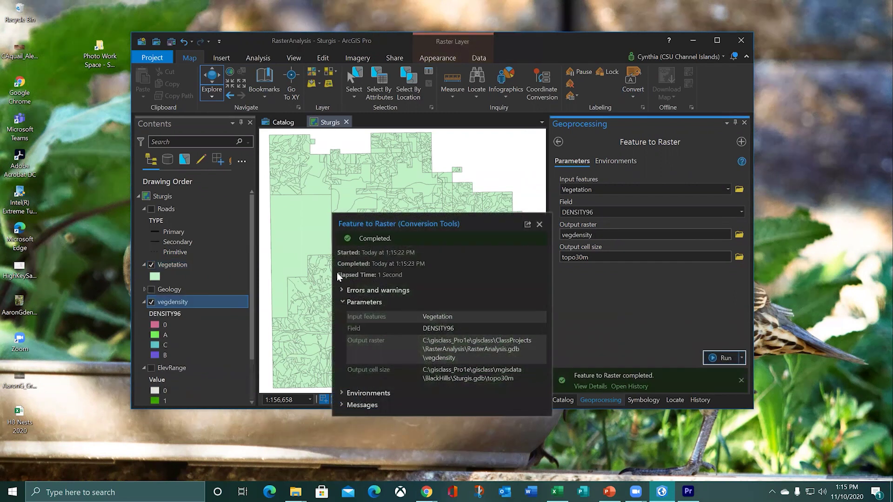
{"action": "left_click", "coordinate": [539, 224]}
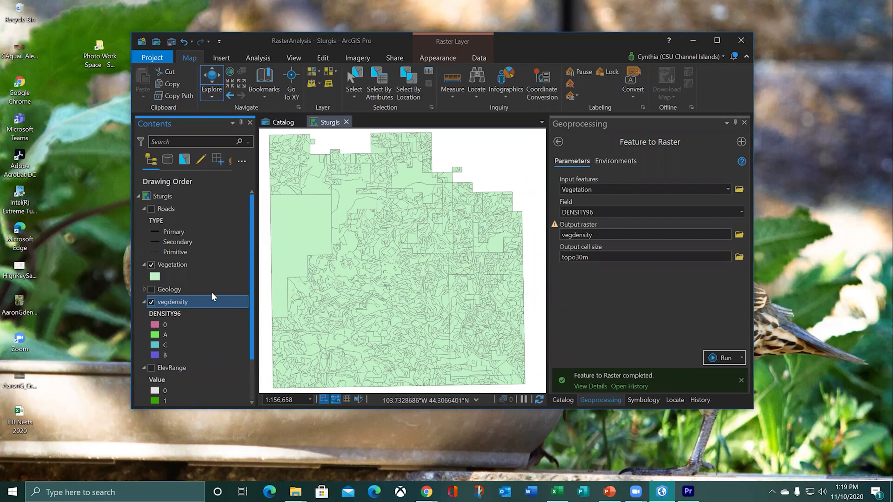
Compare the Vegetation layer with the raster beneath it, selecting one vegetation polygon and clearing the selection.
{"action": "left_click", "coordinate": [151, 265]}
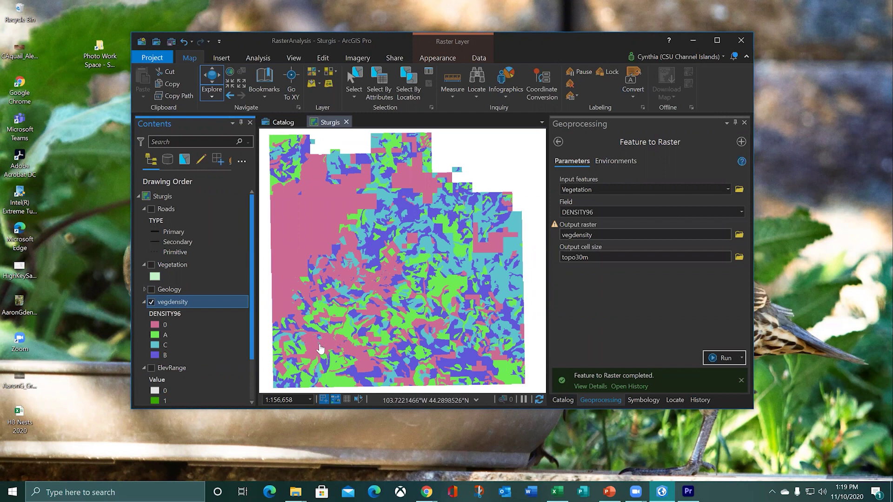
{"action": "left_click", "coordinate": [151, 265]}
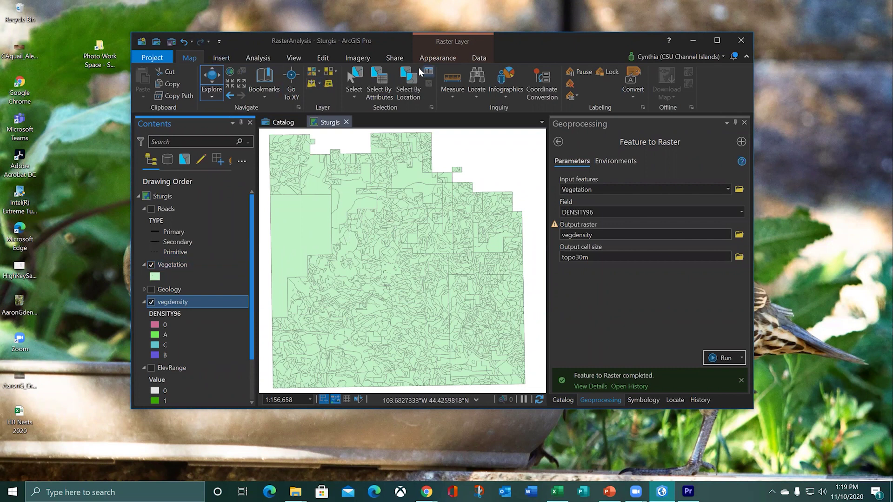
{"action": "left_click", "coordinate": [354, 80]}
{"action": "left_click", "coordinate": [346, 201]}
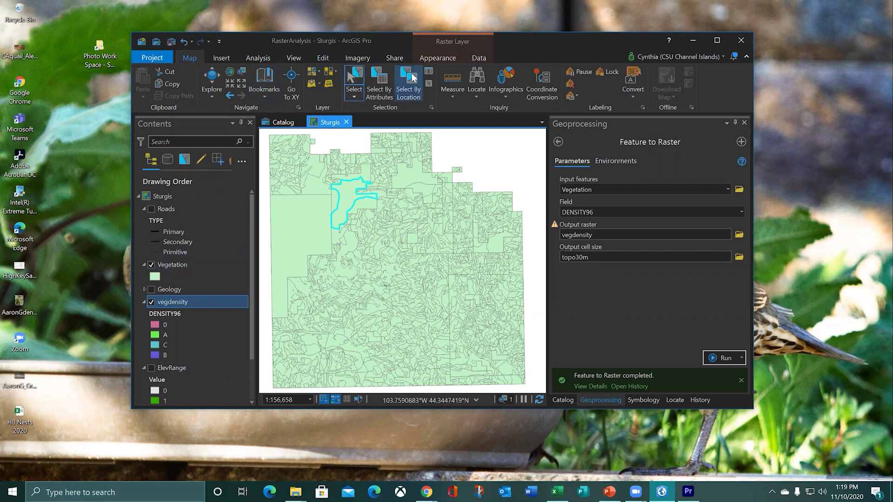
{"action": "left_click", "coordinate": [429, 83]}
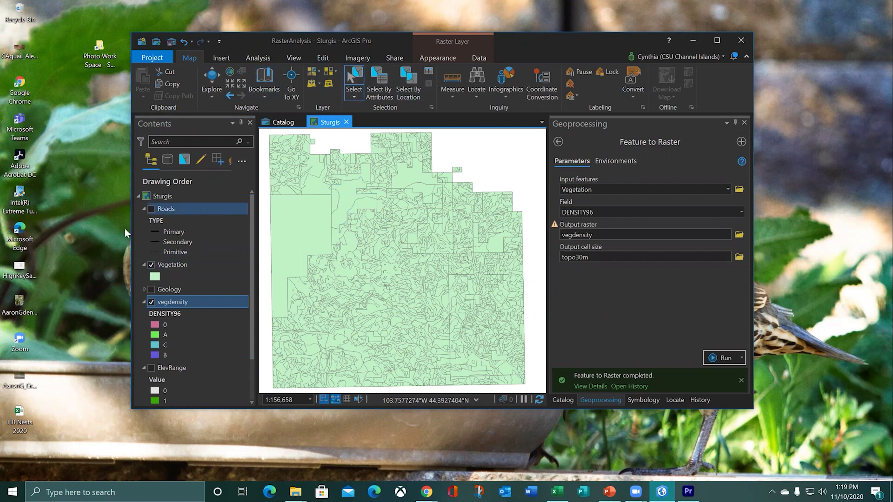
Hide the Vegetation layer and try to select an area of the vegdensity raster on the map.
{"action": "left_click", "coordinate": [151, 265]}
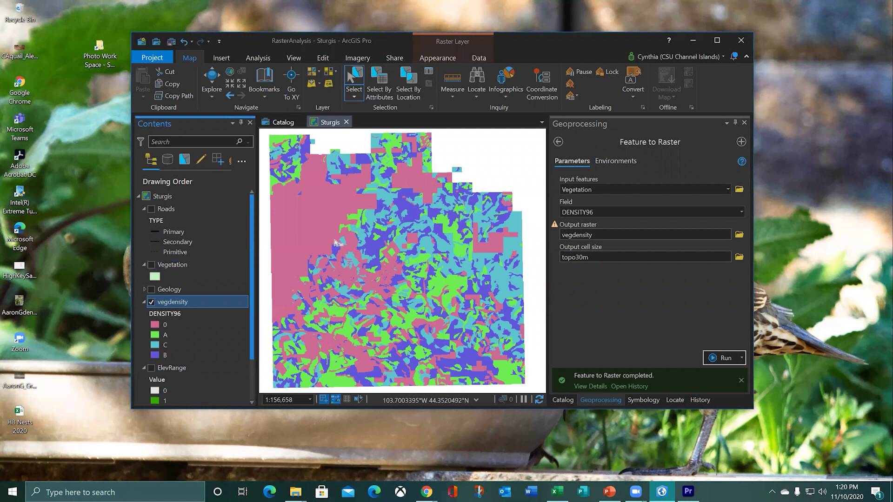
{"action": "left_click", "coordinate": [347, 222]}
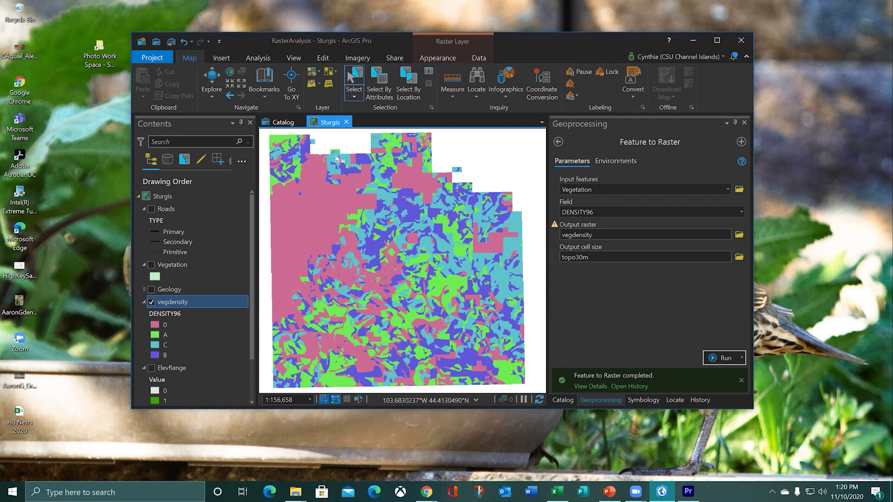
Measure the width of a single vegdensity cell on the map, clear the measurement, and return to the full extent.
{"action": "scroll", "coordinate": [385, 237], "scroll_direction": "up", "scroll_amount": 4}
{"action": "scroll", "coordinate": [385, 236], "scroll_direction": "up", "scroll_amount": 2}
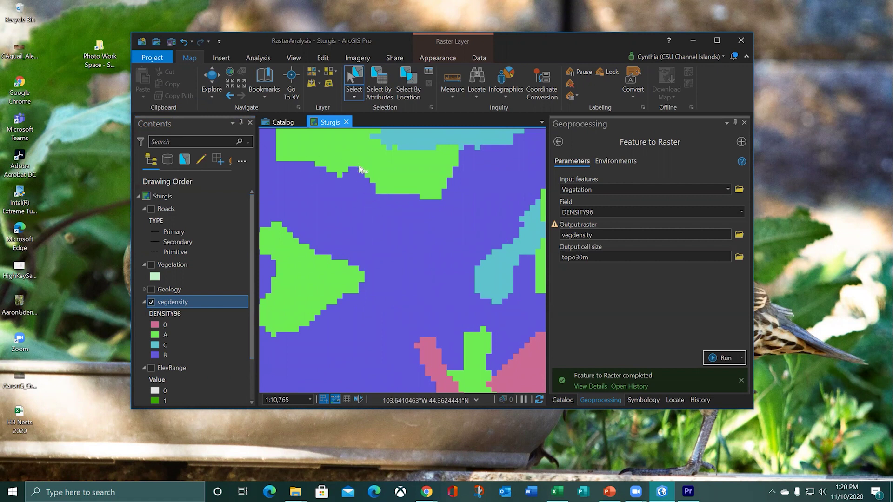
{"action": "scroll", "coordinate": [365, 256], "scroll_direction": "up", "scroll_amount": 2}
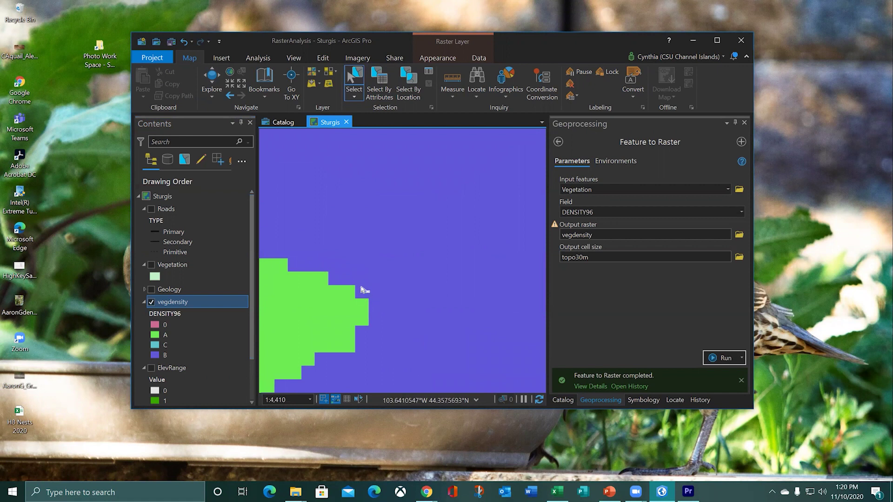
{"action": "left_click", "coordinate": [212, 80]}
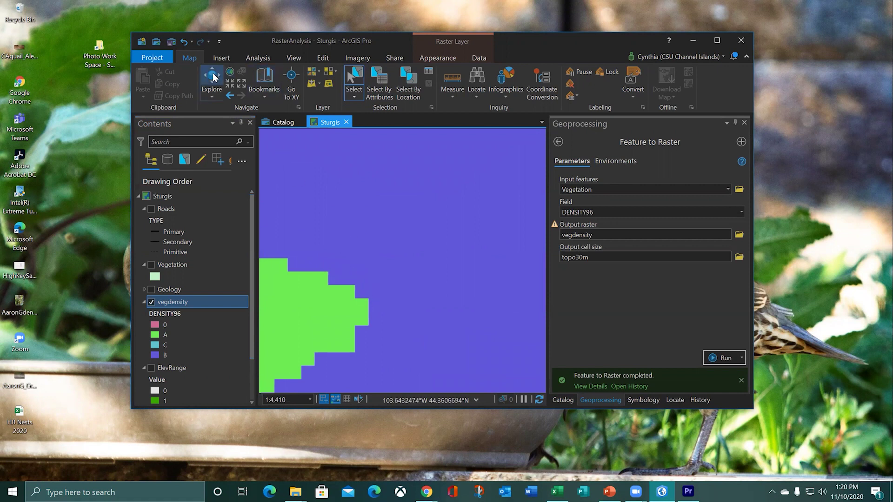
{"action": "left_click_drag", "start_coordinate": [448, 311], "coordinate": [391, 244]}
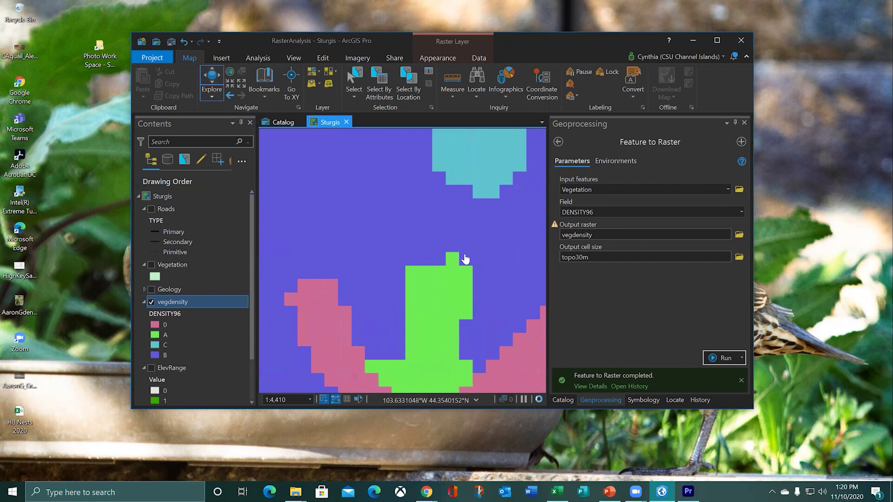
{"action": "left_click", "coordinate": [453, 94]}
{"action": "left_click", "coordinate": [456, 115]}
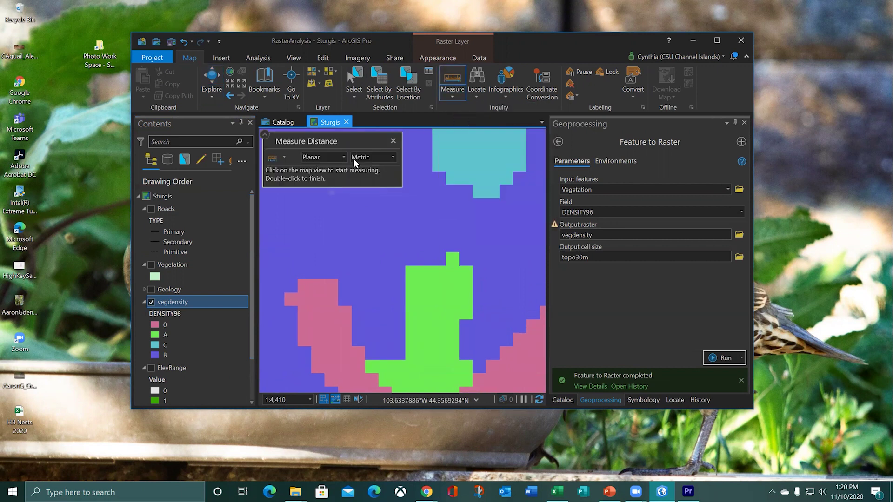
{"action": "left_click", "coordinate": [447, 261]}
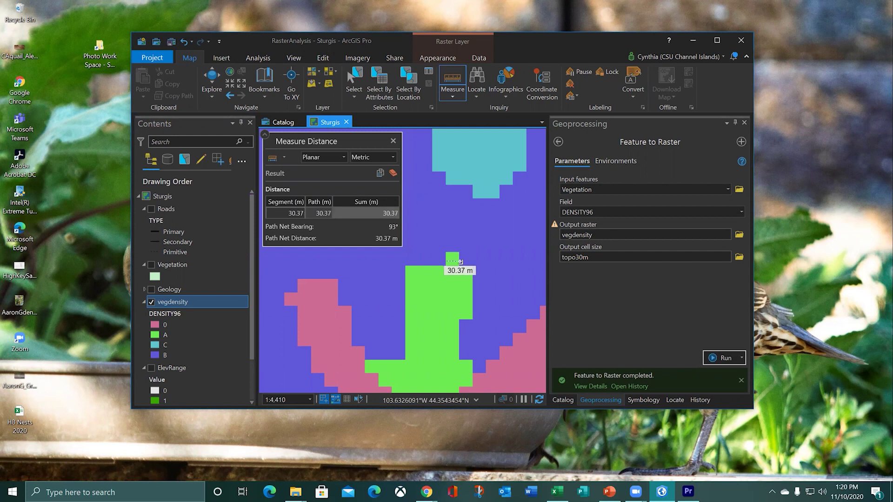
{"action": "left_click", "coordinate": [460, 261]}
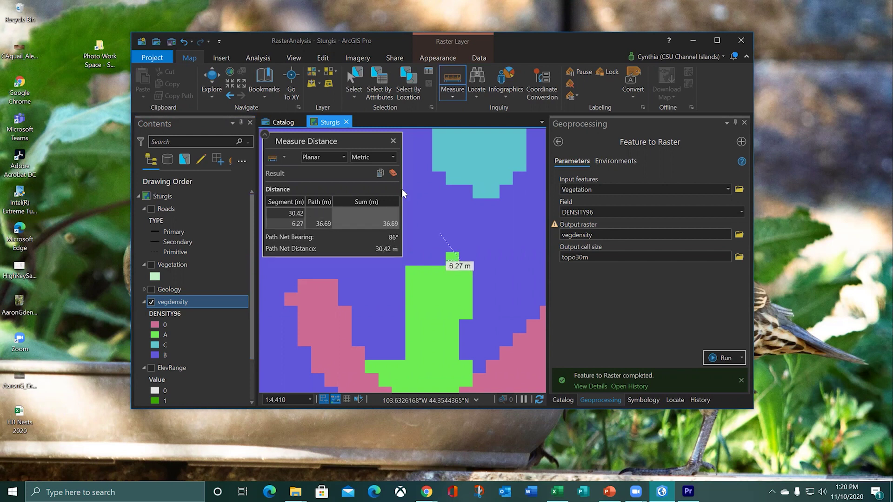
{"action": "left_click", "coordinate": [393, 173]}
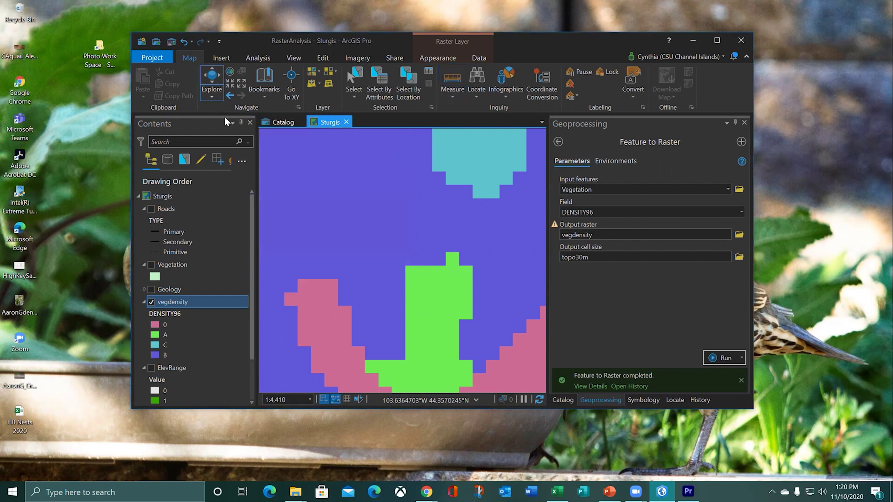
{"action": "left_click", "coordinate": [230, 96]}
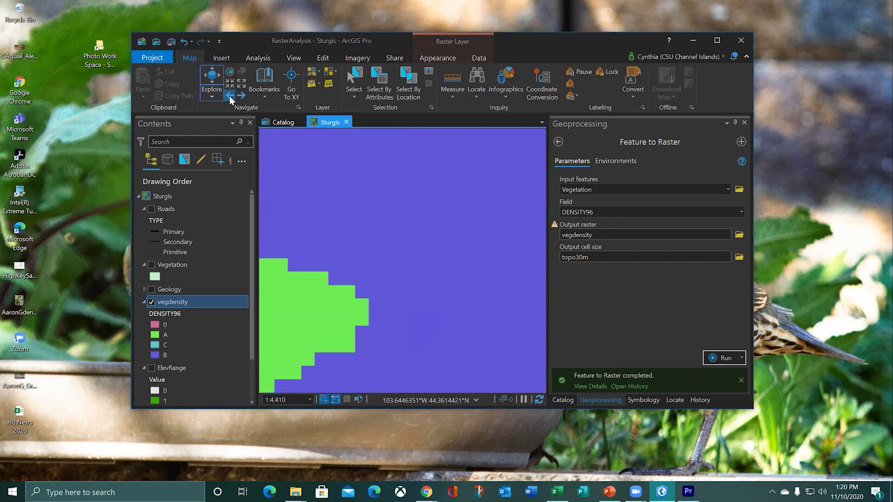
{"action": "left_click", "coordinate": [229, 96]}
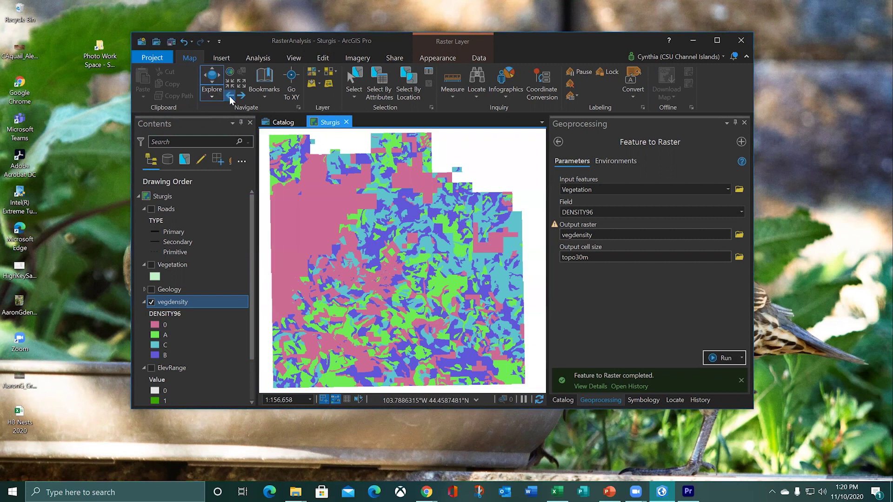
Review the Value, Count and DENSITY96 fields in the vegdensity attribute table, and close the table.
{"action": "right_click", "coordinate": [186, 302]}
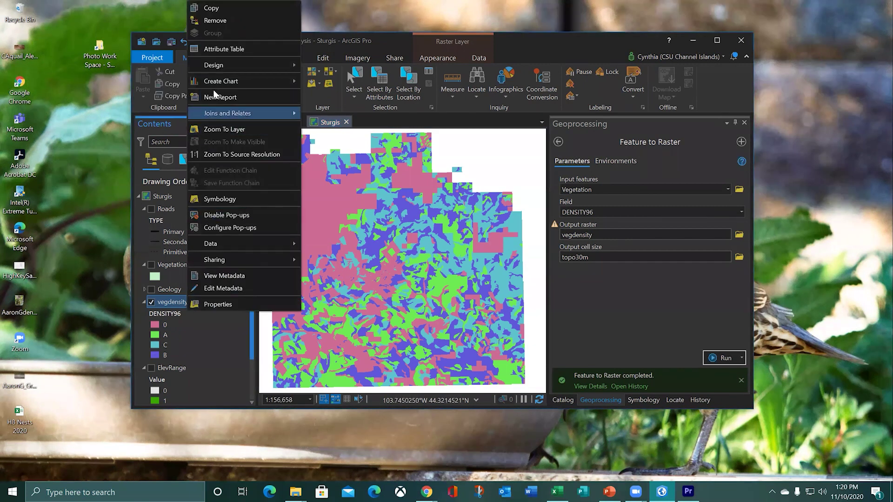
{"action": "left_click", "coordinate": [220, 50]}
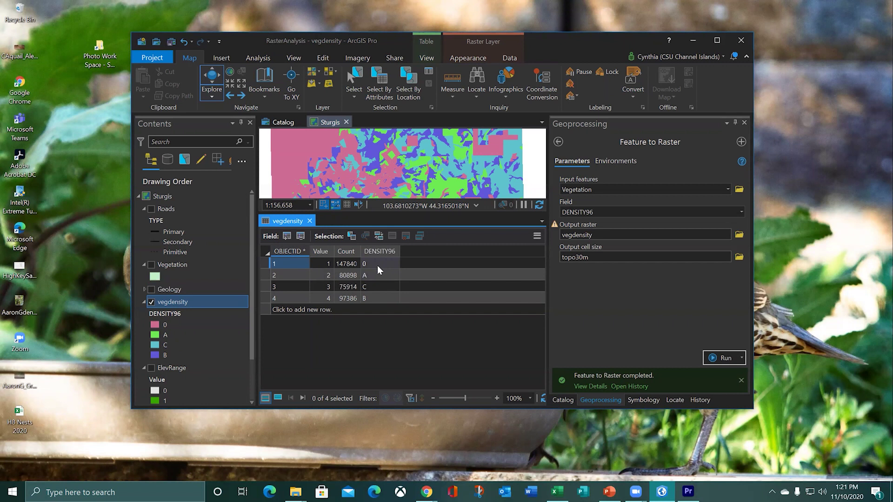
{"action": "left_click", "coordinate": [310, 221]}
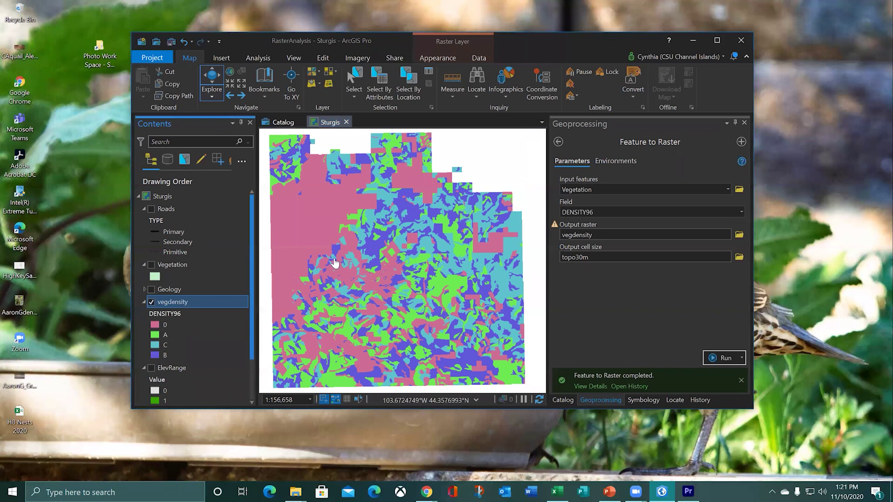
Inspect the pixel value and DENSITY96 attribute of one class B cell in vegdensity, and close the pop-up.
{"action": "scroll", "coordinate": [334, 265], "scroll_direction": "up", "scroll_amount": 5}
{"action": "scroll", "coordinate": [334, 265], "scroll_direction": "up", "scroll_amount": 2}
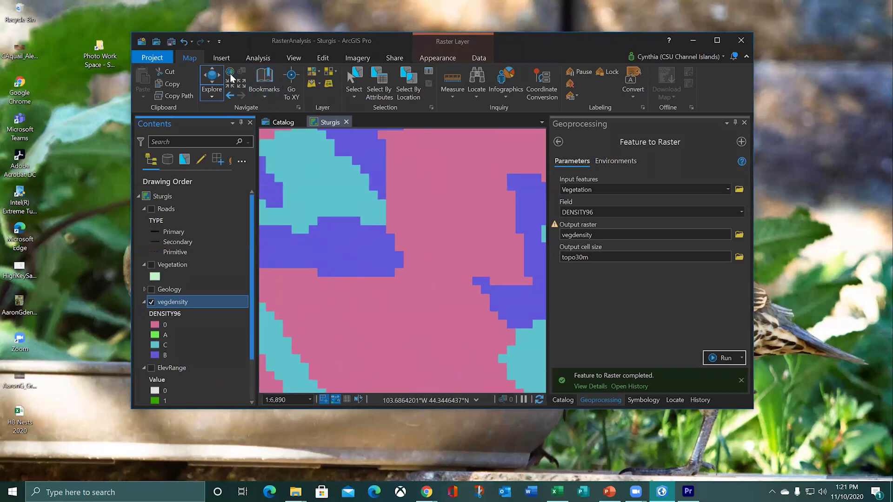
{"action": "left_click", "coordinate": [385, 194]}
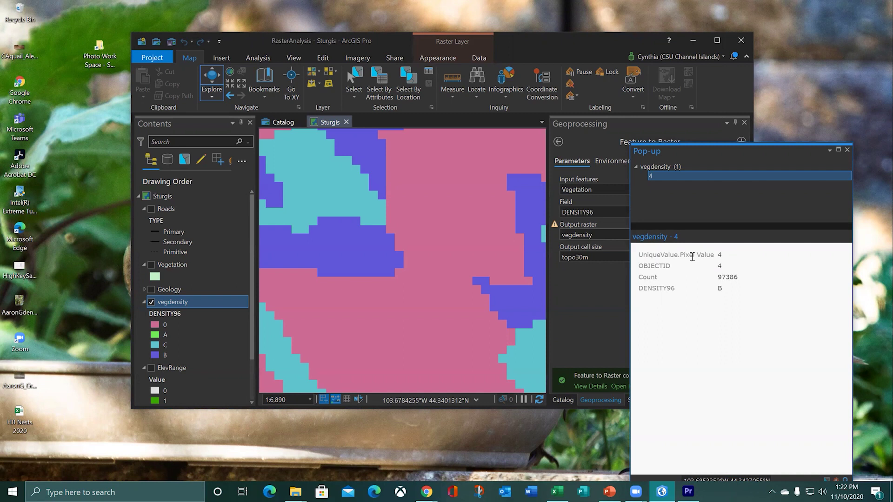
{"action": "left_click", "coordinate": [847, 150]}
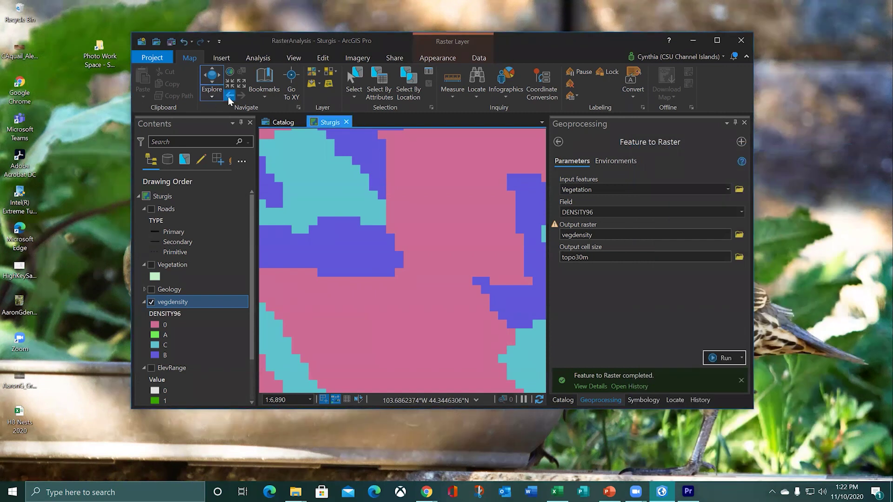
Return to the vegdensity raster's previous full extent, review its attribute table's Count values per DENSITY96 class, and close the table.
{"action": "left_click", "coordinate": [228, 96]}
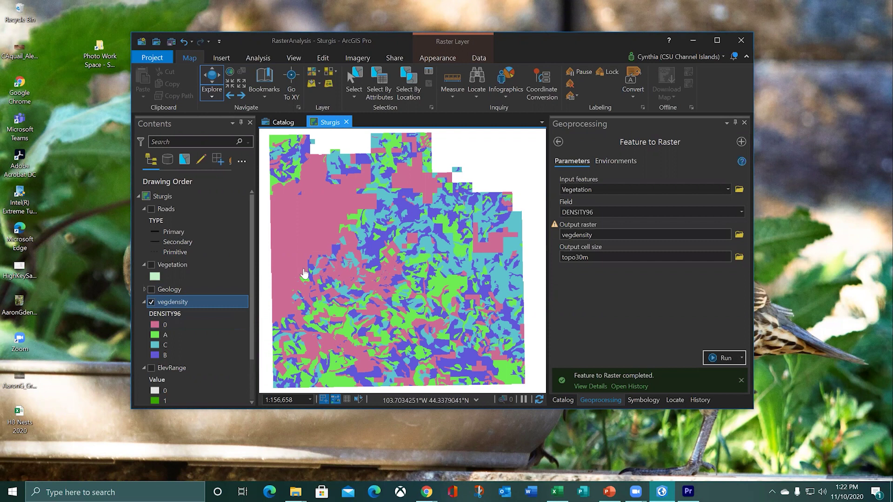
{"action": "right_click", "coordinate": [197, 298]}
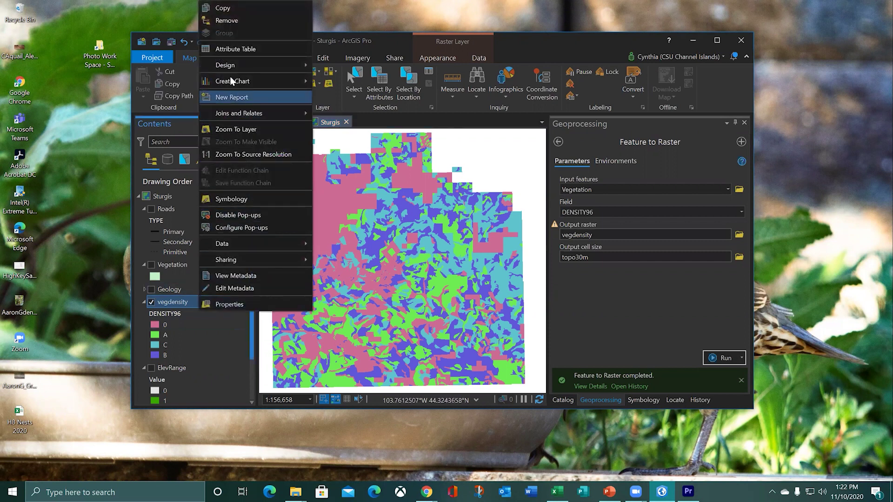
{"action": "left_click", "coordinate": [235, 48]}
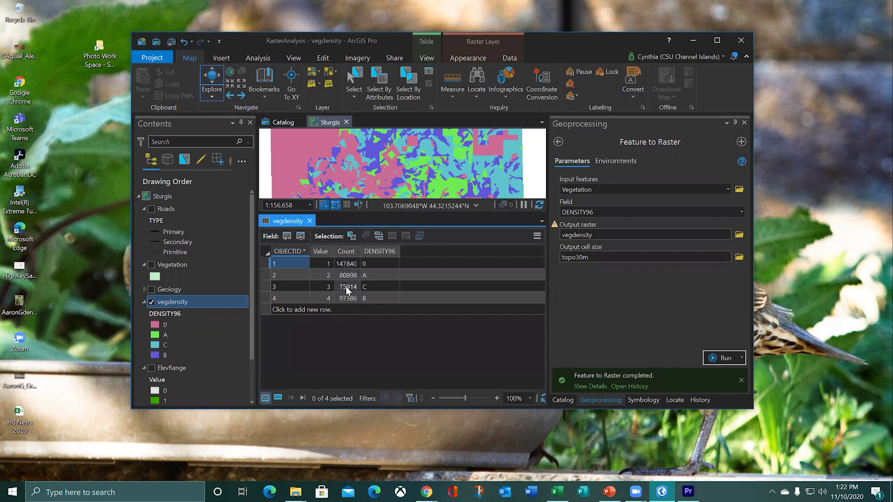
{"action": "left_click", "coordinate": [310, 221]}
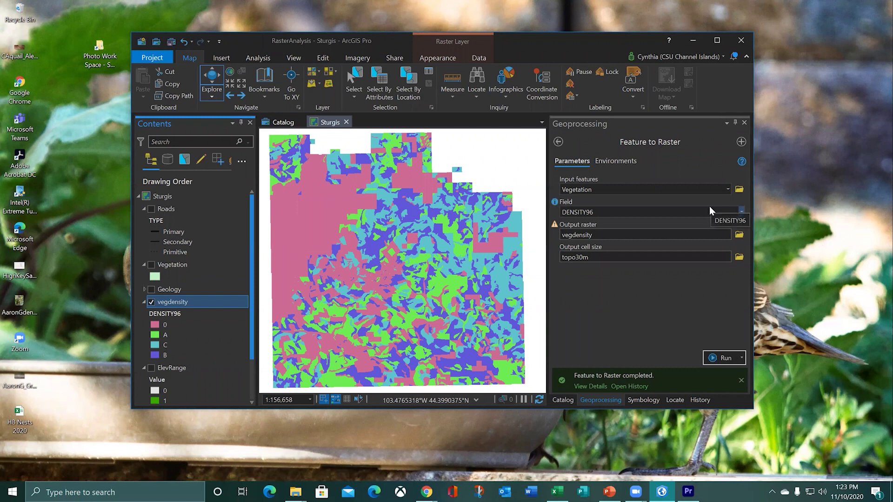
Open the Reclassify tool with vegdensity as the input raster and DENSITY96 as the reclass field.
{"action": "left_click", "coordinate": [558, 143]}
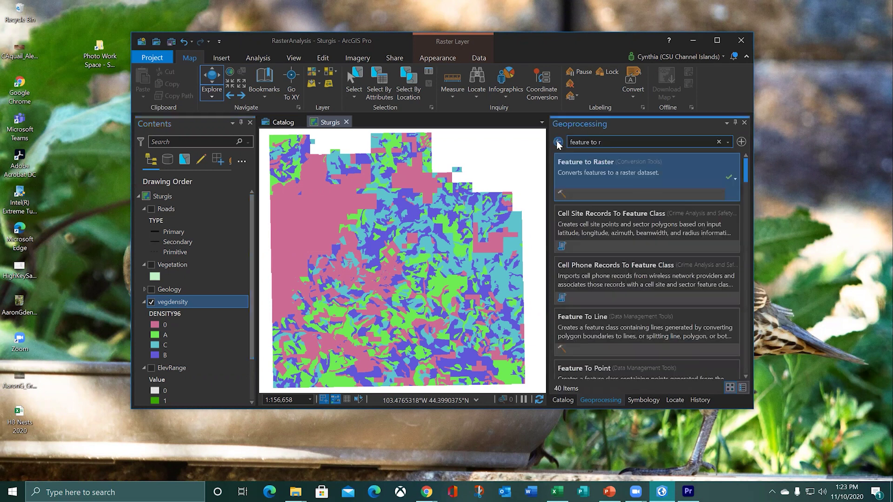
{"action": "left_click", "coordinate": [559, 142]}
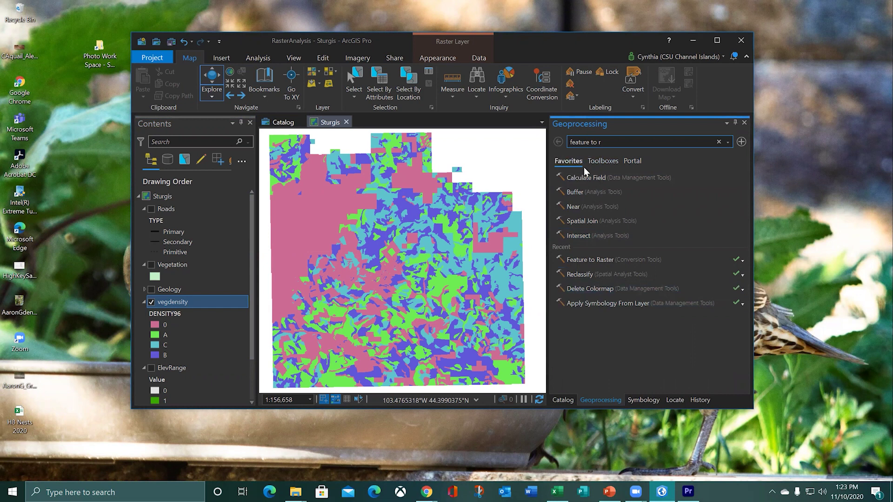
{"action": "left_click", "coordinate": [602, 275]}
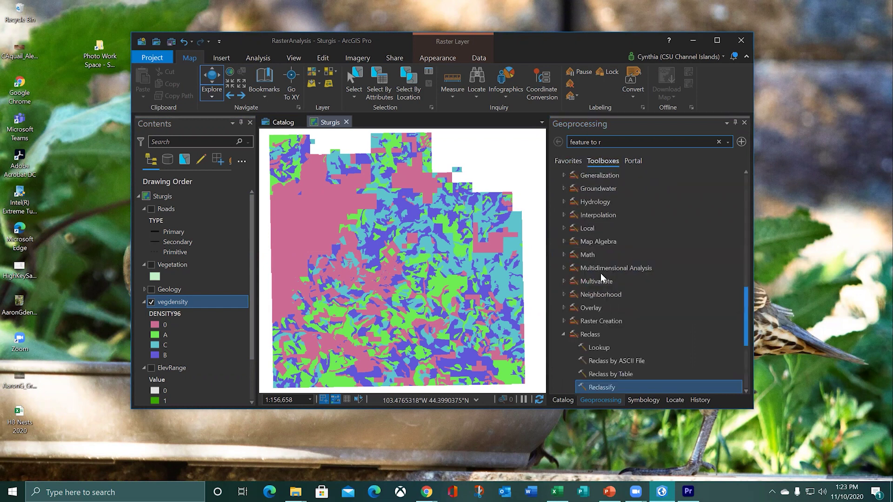
{"action": "left_click", "coordinate": [601, 388]}
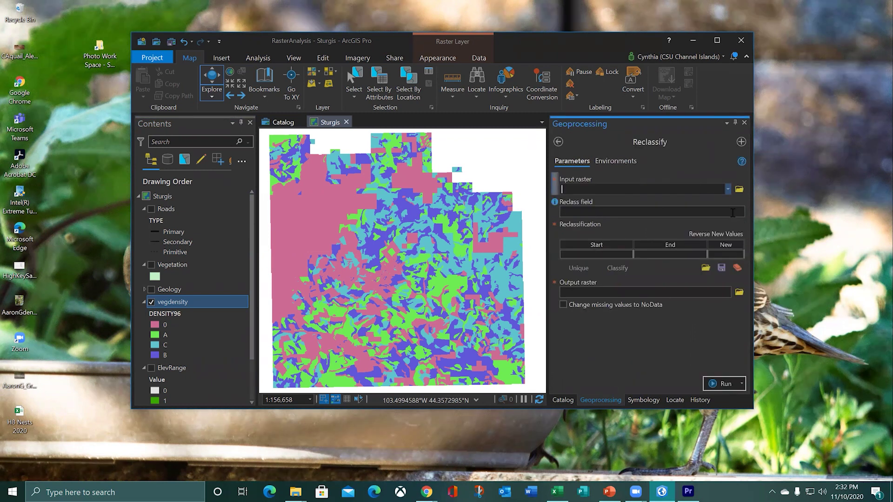
{"action": "left_click", "coordinate": [726, 188]}
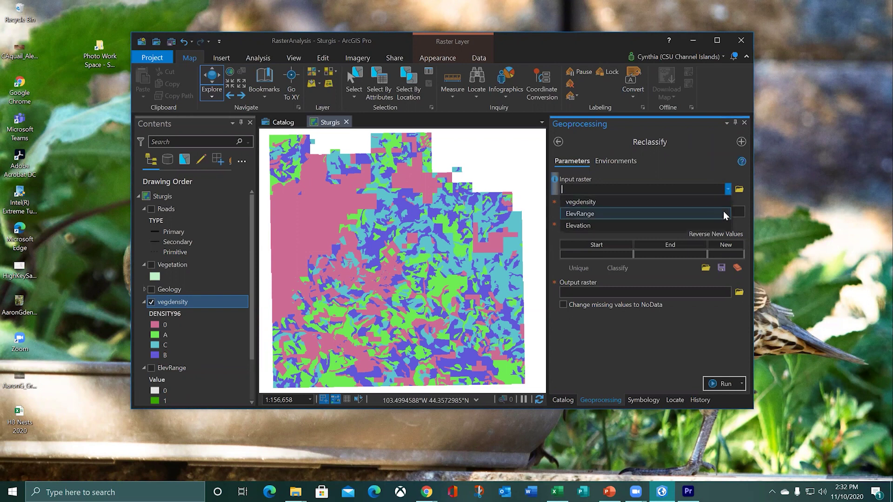
{"action": "left_click", "coordinate": [719, 202]}
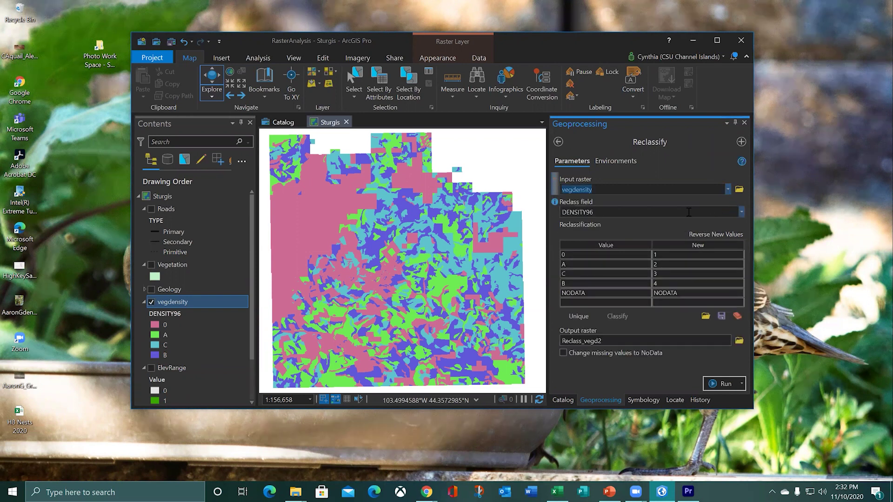
{"action": "left_click", "coordinate": [741, 212]}
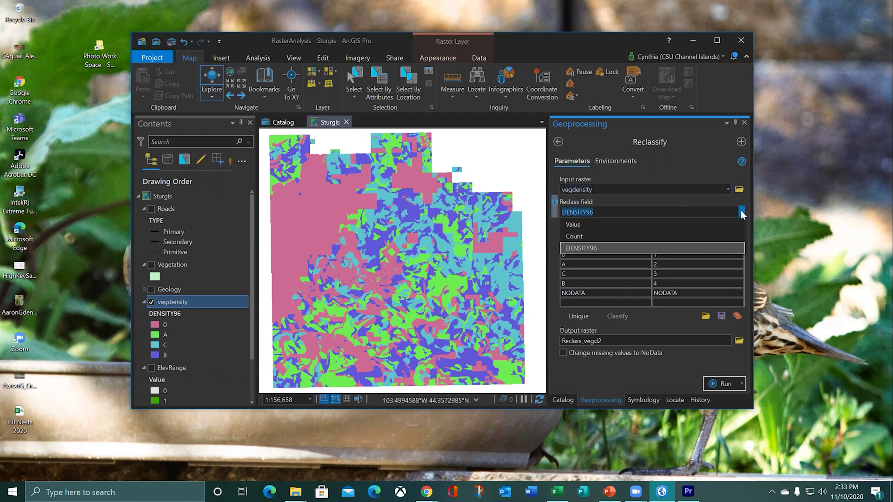
{"action": "left_click", "coordinate": [613, 248]}
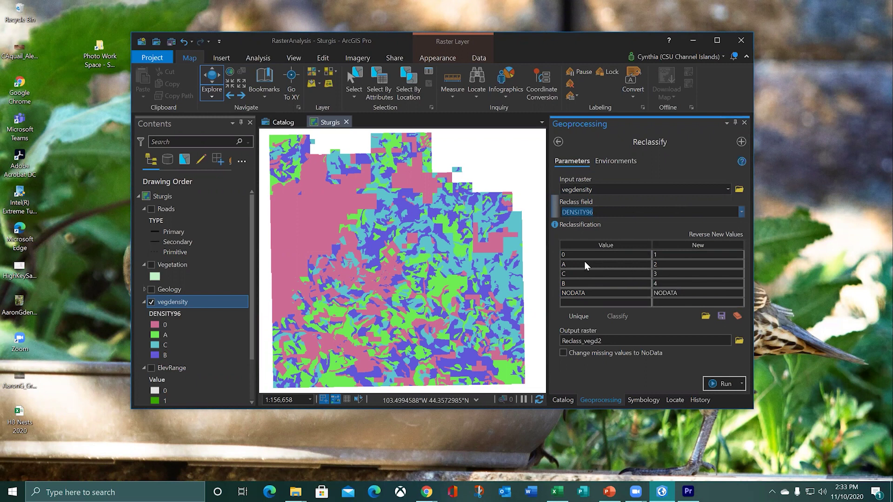
Set the new reclassification values to 0 for classes 0, A and B, and to 1 for class C.
{"action": "left_click", "coordinate": [660, 255]}
{"action": "left_click", "coordinate": [659, 255]}
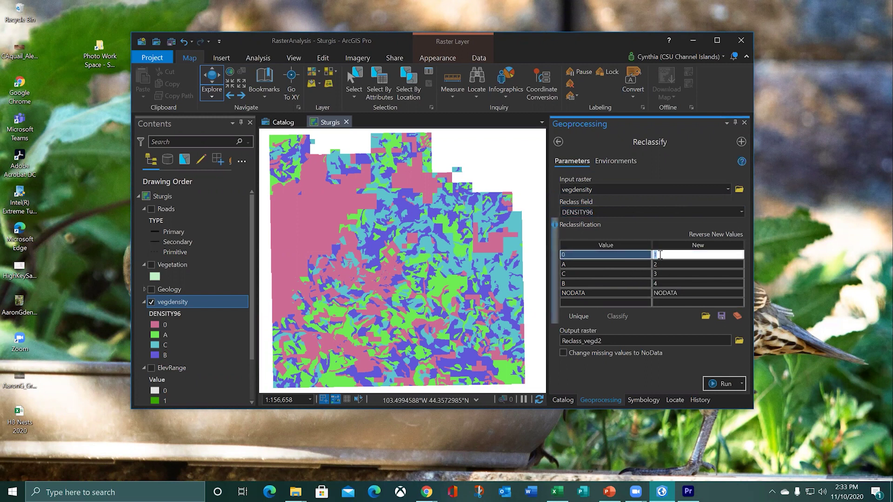
{"action": "type", "text": "0"}
{"action": "left_click", "coordinate": [658, 265]}
{"action": "left_click", "coordinate": [658, 264]}
{"action": "type", "text": "0"}
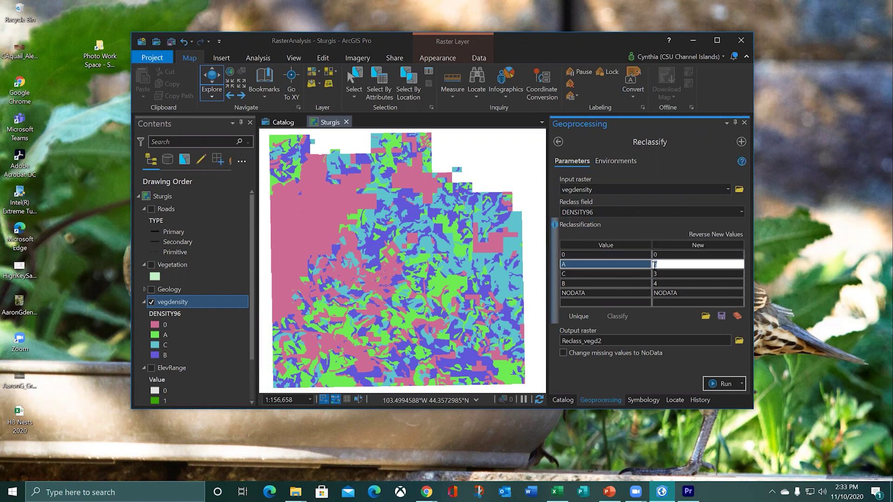
{"action": "left_click", "coordinate": [660, 273]}
{"action": "left_click", "coordinate": [660, 274]}
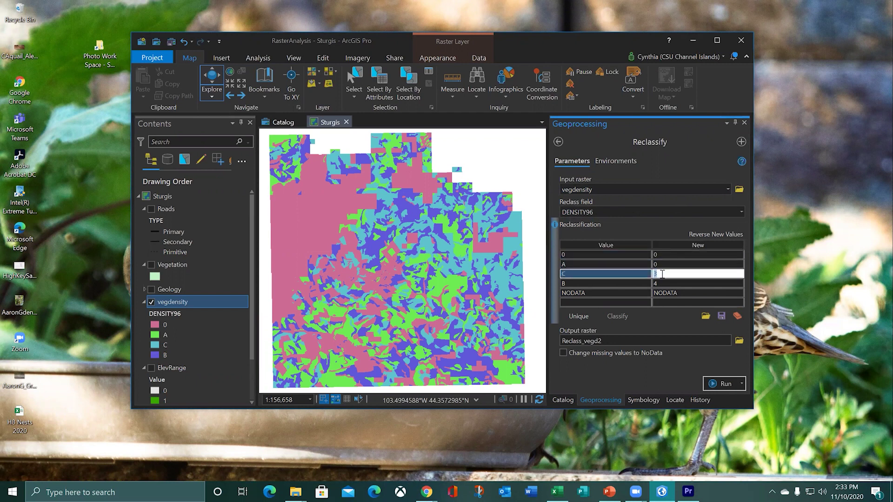
{"action": "type", "text": "1"}
{"action": "left_click", "coordinate": [660, 283]}
{"action": "left_click", "coordinate": [660, 283]}
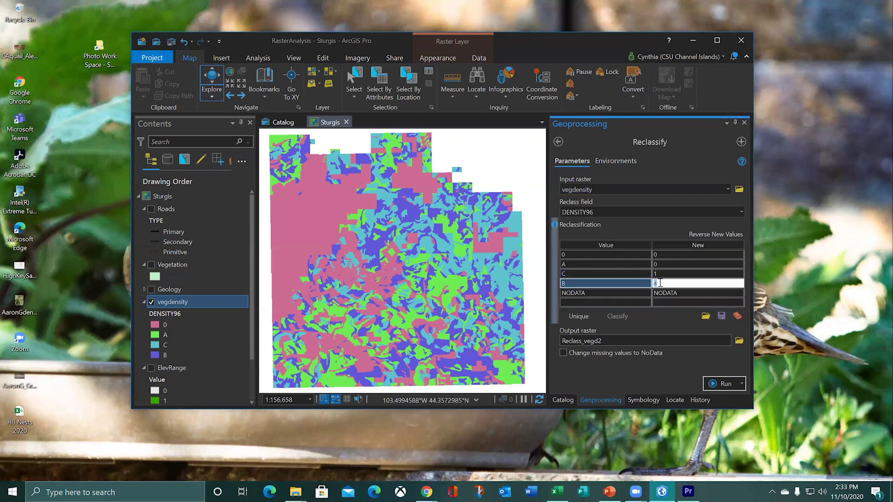
{"action": "type", "text": "0"}
Set the new reclassification value for NODATA to 0.
{"action": "left_click", "coordinate": [659, 292]}
{"action": "left_click", "coordinate": [659, 292]}
{"action": "type", "text": "0"}
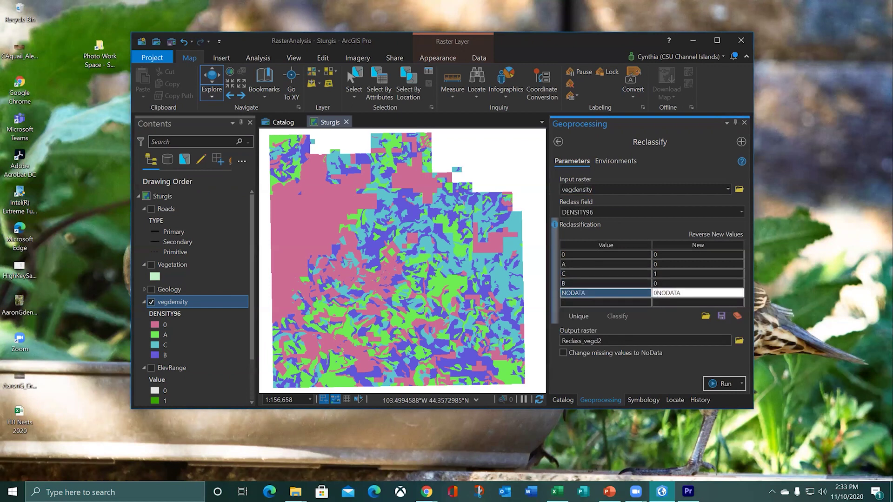
{"action": "key", "text": "Delete"}
{"action": "key", "text": "Delete"}
{"action": "key", "text": "Delete"}
{"action": "key", "text": "Delete"}
{"action": "key", "text": "Delete"}
{"action": "key", "text": "Delete"}
Enable changing missing values to NoData, name the output raster DenseTrees, and run the reclassification.
{"action": "left_click", "coordinate": [564, 353]}
{"action": "left_click", "coordinate": [657, 340]}
{"action": "left_click_drag", "start_coordinate": [690, 341], "coordinate": [741, 344]}
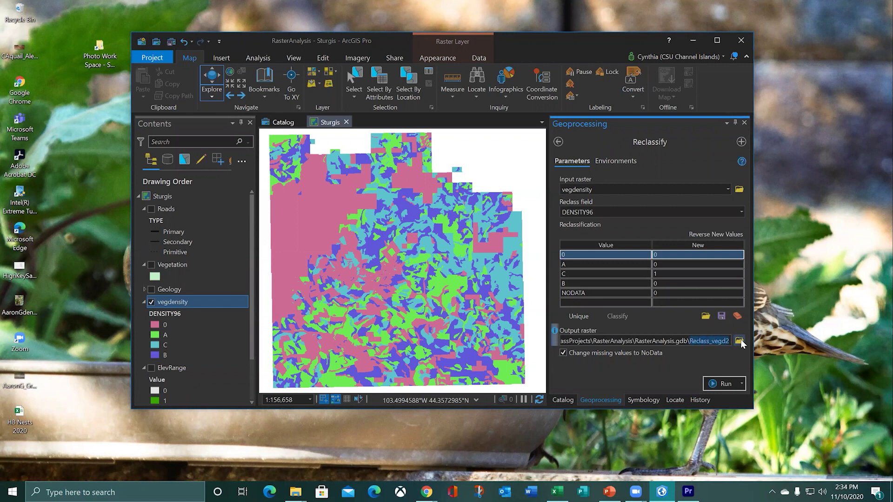
{"action": "type", "text": "Dens"}
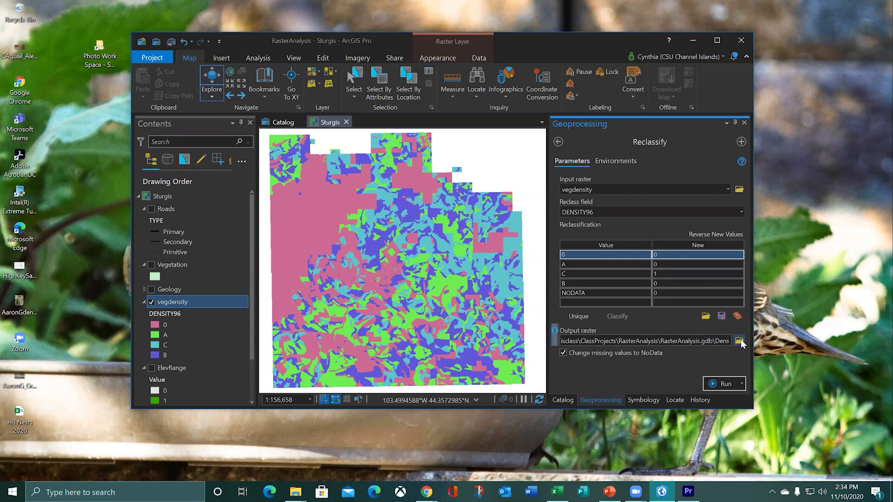
{"action": "type", "text": "eTrees"}
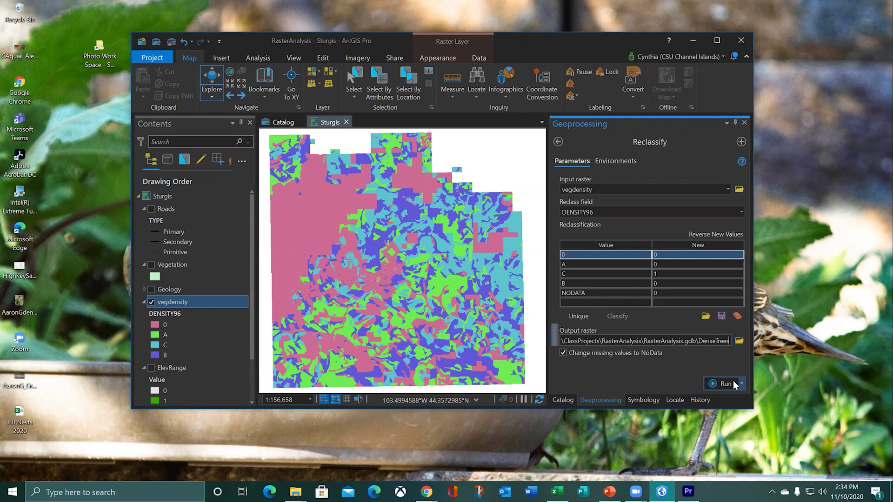
{"action": "left_click", "coordinate": [712, 384]}
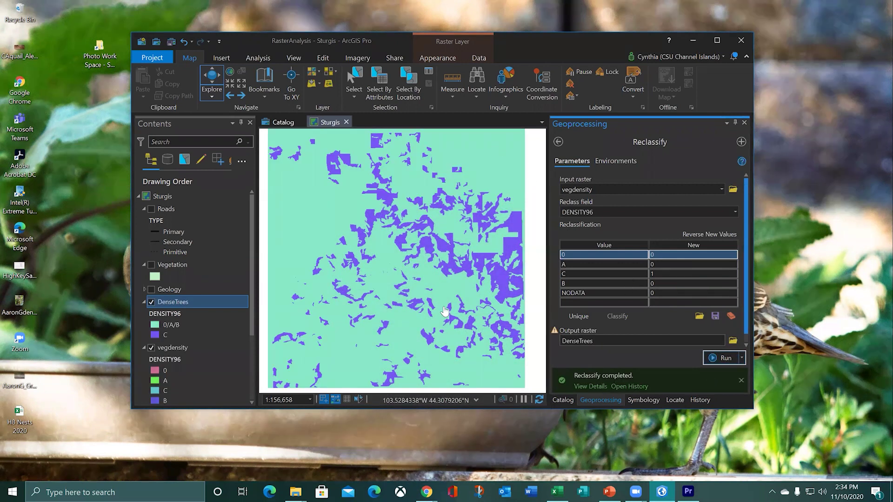
Color the 0/A/B class of the DenseTrees layer light gray.
{"action": "scroll", "coordinate": [443, 313], "scroll_direction": "down", "scroll_amount": 1}
{"action": "scroll", "coordinate": [443, 313], "scroll_direction": "down", "scroll_amount": 1}
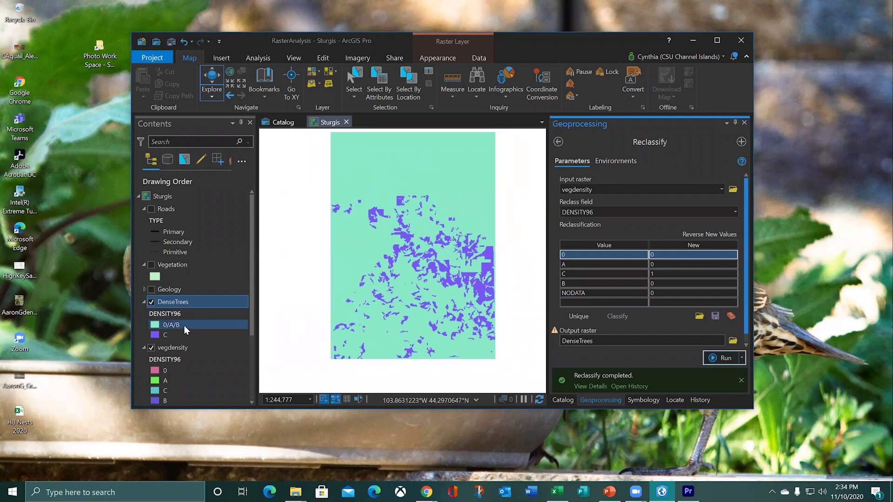
{"action": "left_click", "coordinate": [156, 327]}
{"action": "right_click", "coordinate": [158, 327]}
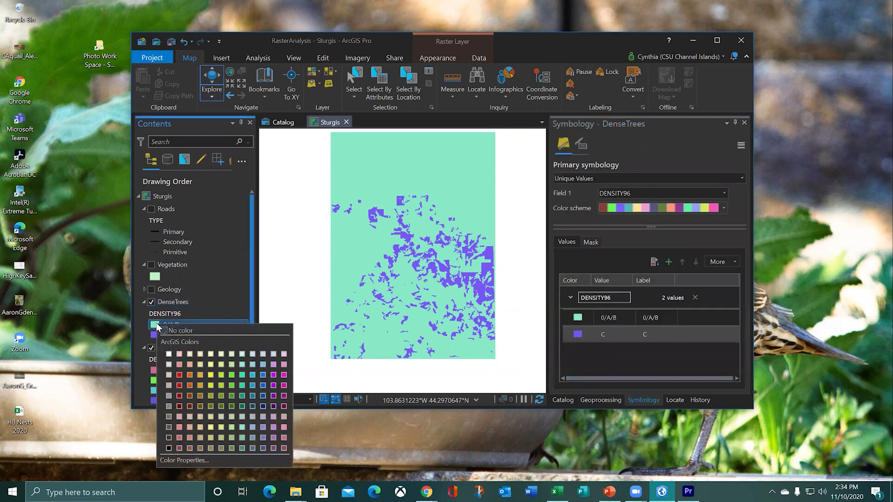
{"action": "left_click", "coordinate": [169, 365]}
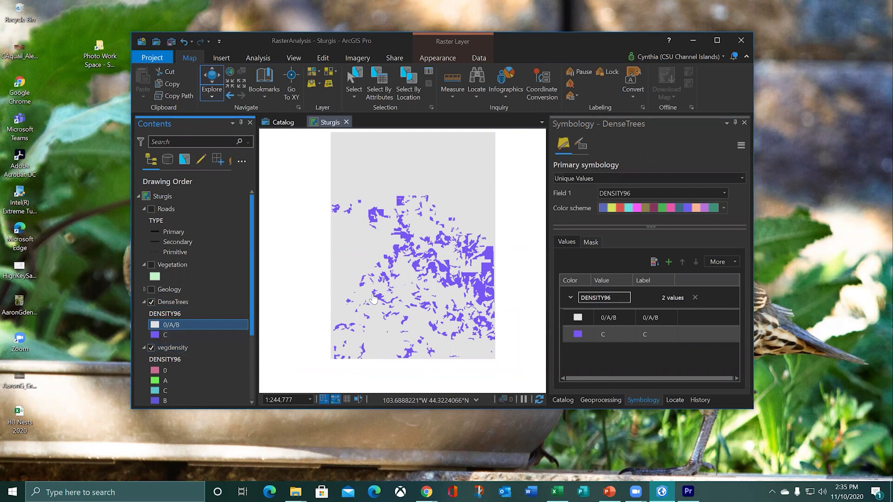
Symbolize DenseTrees by the Value field and color its value 0 light gray.
{"action": "left_click", "coordinate": [174, 333], "text": "ctrl"}
{"action": "left_click", "coordinate": [726, 194]}
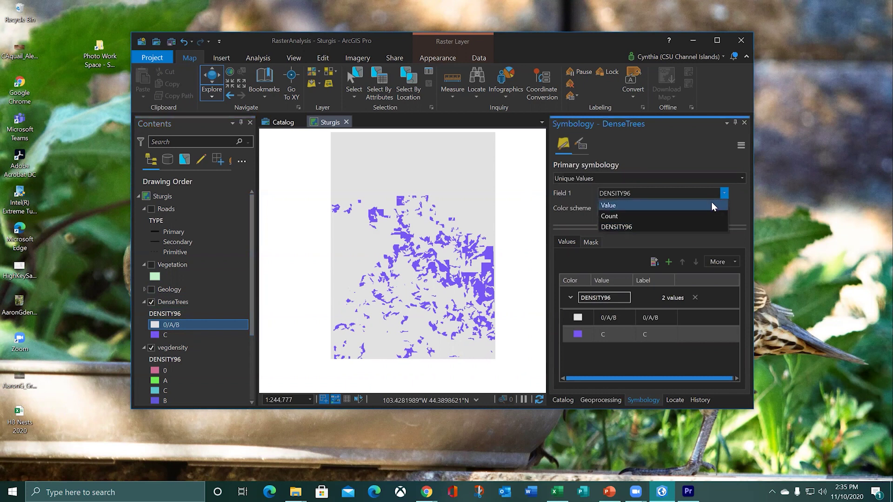
{"action": "left_click", "coordinate": [710, 205]}
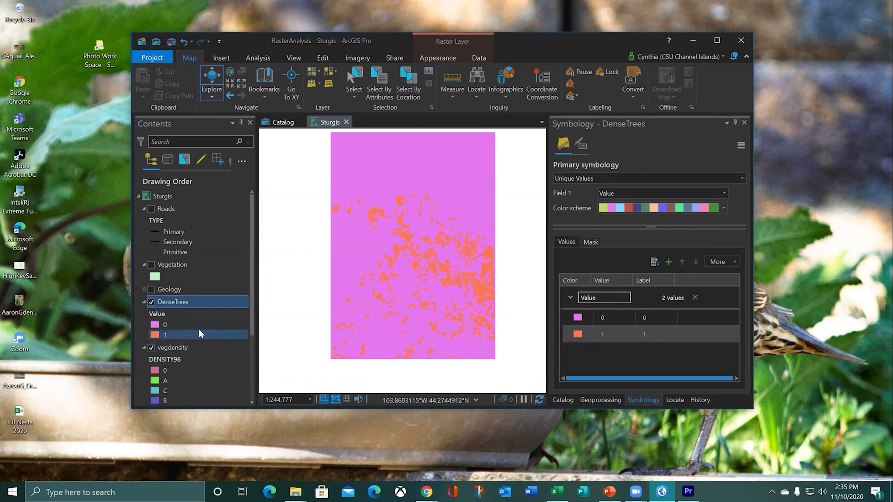
{"action": "left_click", "coordinate": [156, 327]}
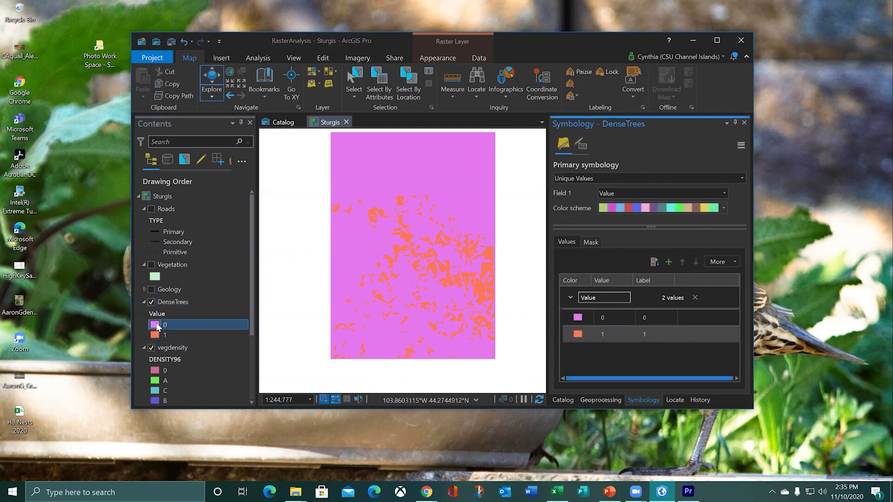
{"action": "left_click", "coordinate": [157, 327]}
{"action": "left_click", "coordinate": [168, 367]}
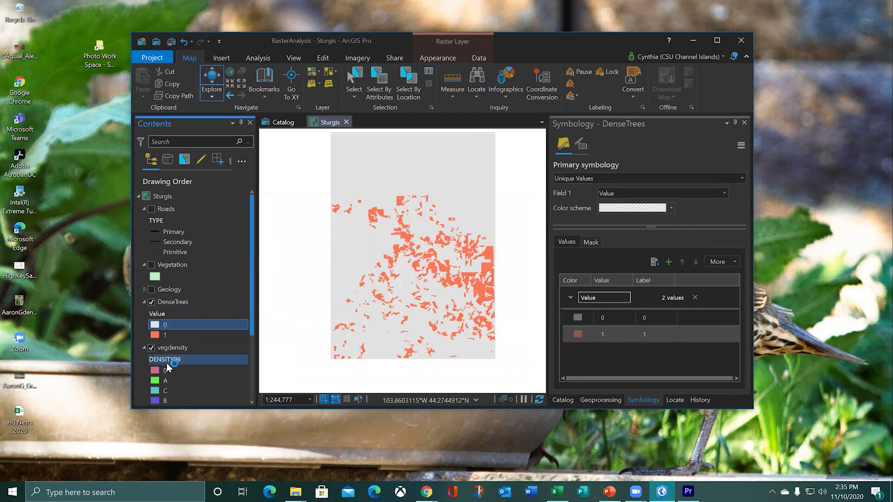
Color value 1 of the DenseTrees layer dark purple.
{"action": "left_click", "coordinate": [156, 335]}
{"action": "left_click", "coordinate": [156, 335]}
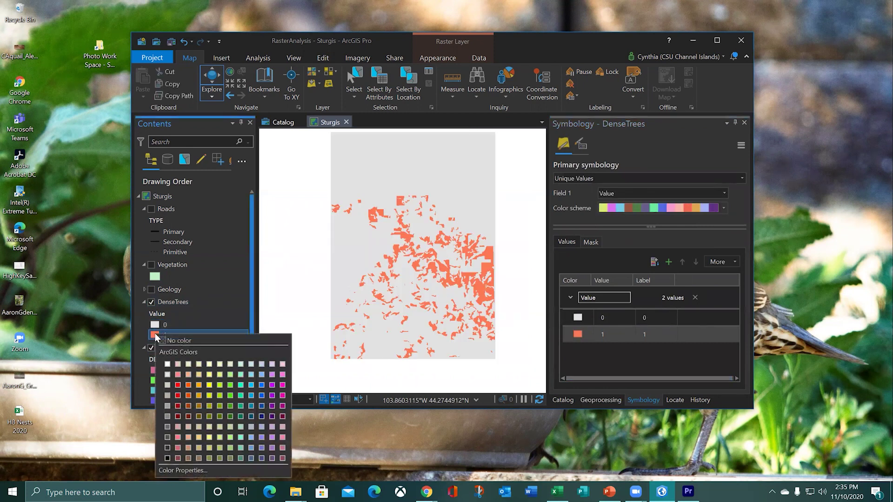
{"action": "left_click", "coordinate": [272, 406]}
{"action": "left_click", "coordinate": [339, 397]}
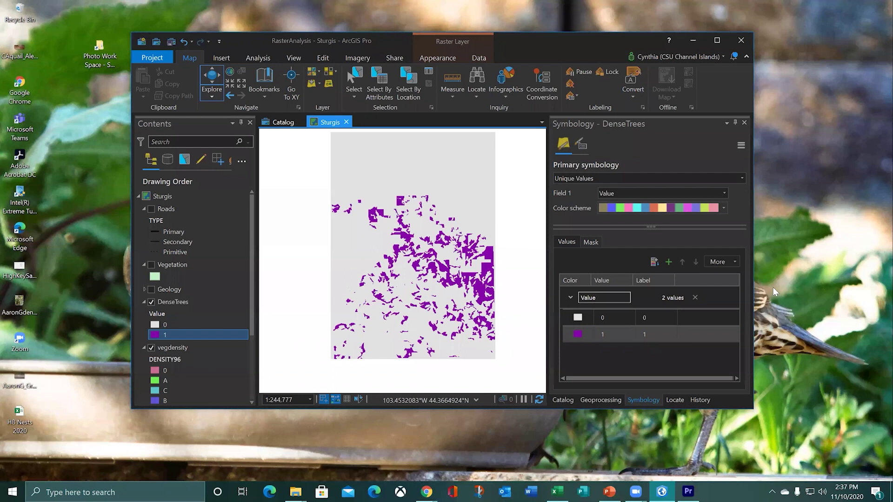
{"action": "left_click", "coordinate": [700, 335]}
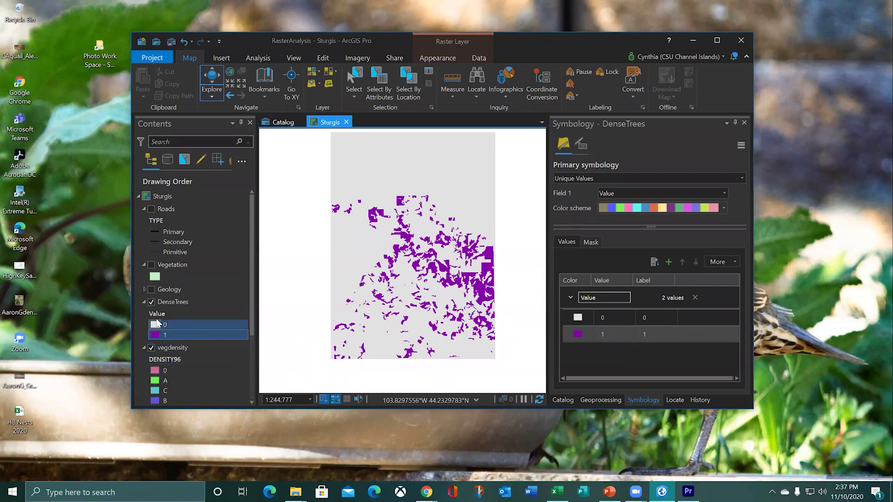
Hide the vegdensity and DenseTrees layers on the map.
{"action": "left_click", "coordinate": [159, 348]}
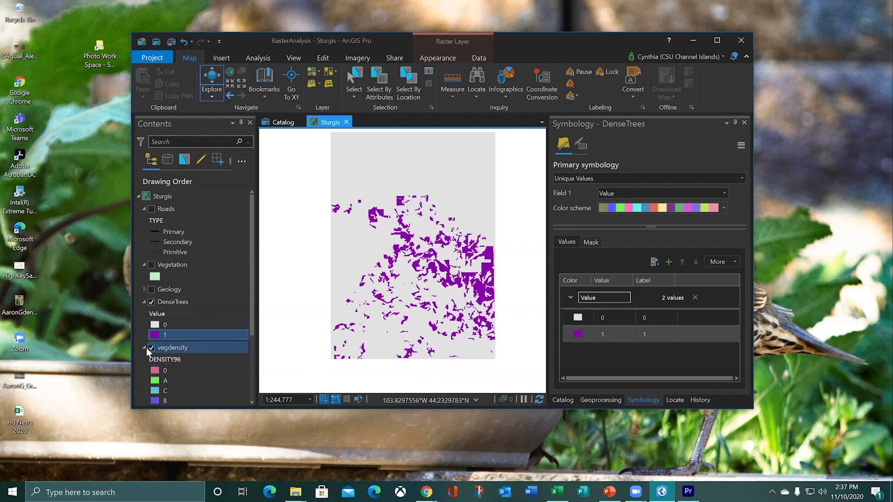
{"action": "left_click", "coordinate": [151, 348]}
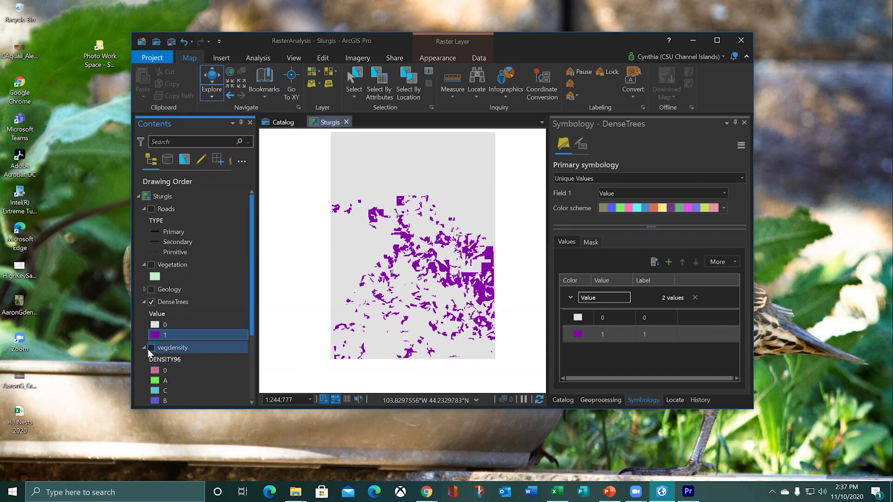
{"action": "left_click_drag", "start_coordinate": [252, 331], "coordinate": [247, 398]}
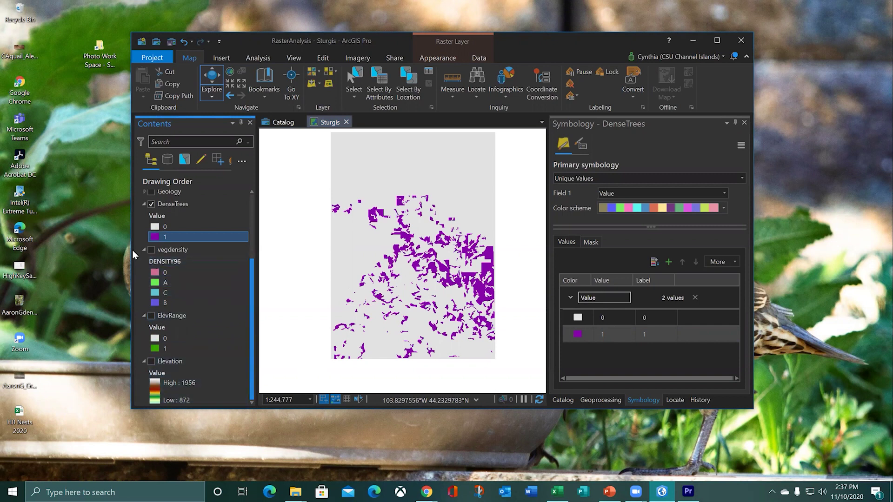
{"action": "left_click", "coordinate": [151, 205]}
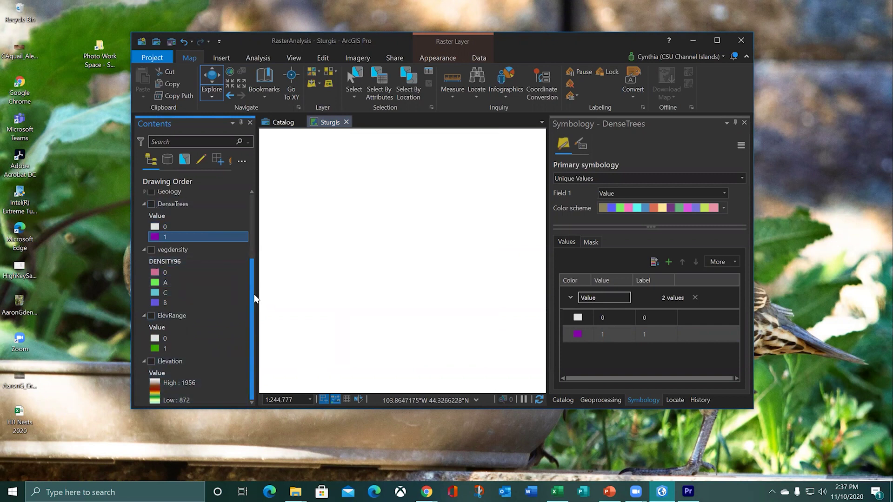
Show the Geology layer on the map and examine the RockType values in its attribute table.
{"action": "left_click_drag", "start_coordinate": [251, 297], "coordinate": [255, 221]}
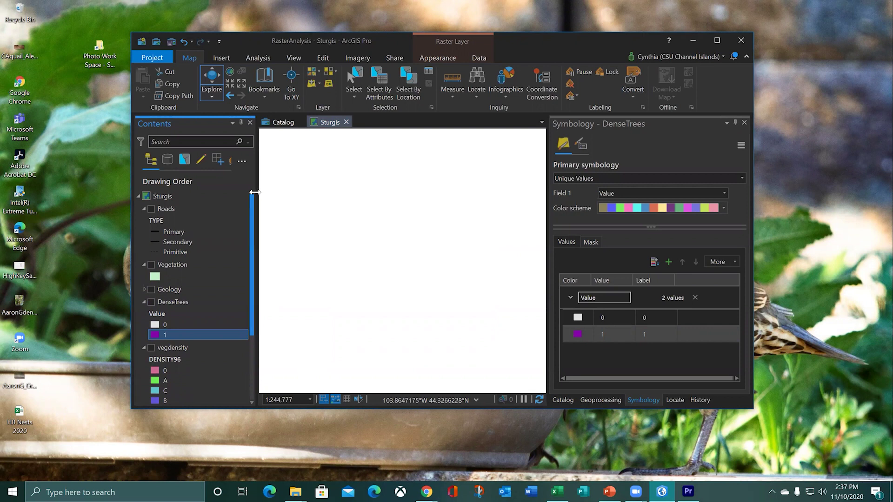
{"action": "left_click", "coordinate": [152, 290]}
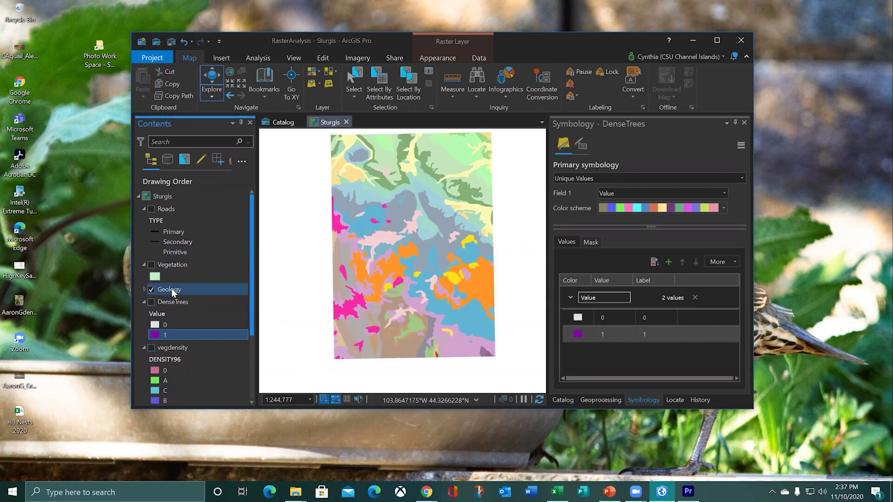
{"action": "right_click", "coordinate": [170, 290]}
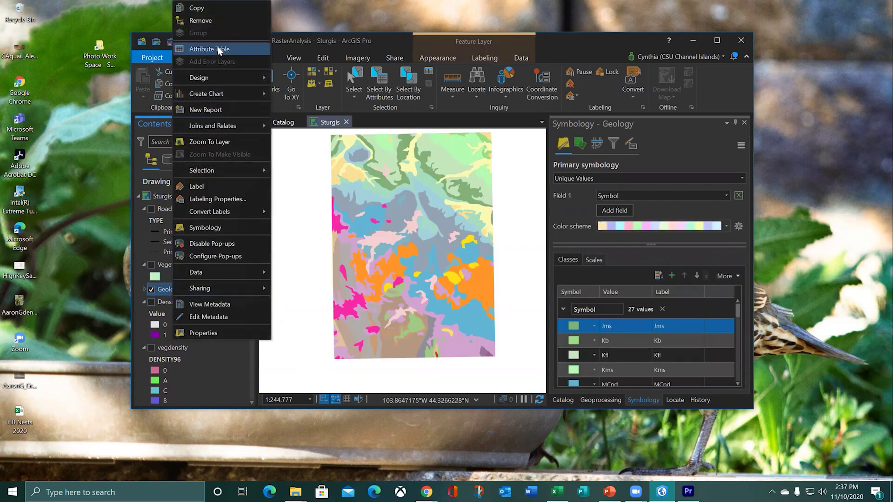
{"action": "left_click", "coordinate": [219, 50]}
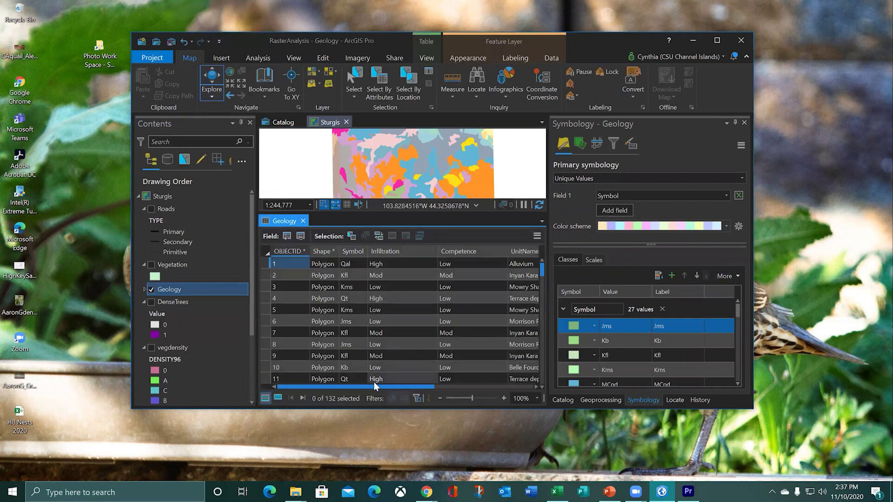
{"action": "left_click_drag", "start_coordinate": [374, 384], "coordinate": [451, 389]}
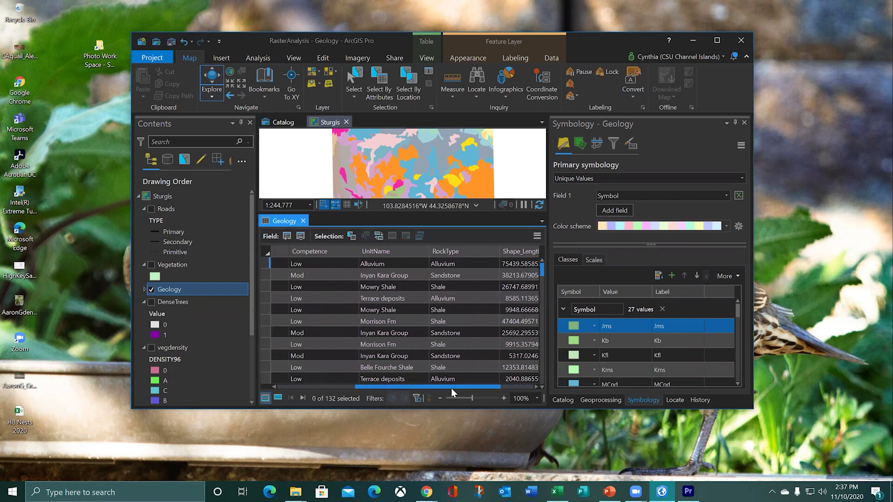
{"action": "scroll", "coordinate": [451, 305], "scroll_direction": "down", "scroll_amount": 3}
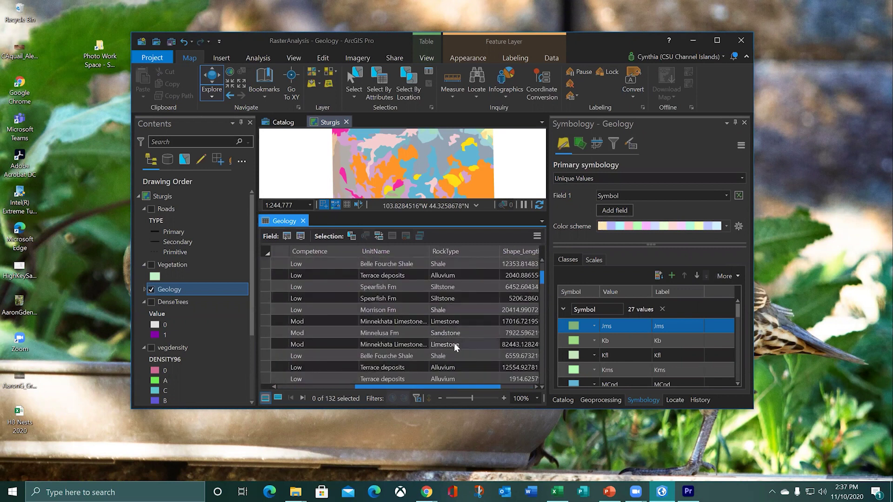
{"action": "scroll", "coordinate": [454, 361], "scroll_direction": "down", "scroll_amount": 1}
{"action": "scroll", "coordinate": [454, 361], "scroll_direction": "down", "scroll_amount": 2}
{"action": "scroll", "coordinate": [454, 362], "scroll_direction": "up", "scroll_amount": 5}
{"action": "scroll", "coordinate": [455, 361], "scroll_direction": "up", "scroll_amount": 1}
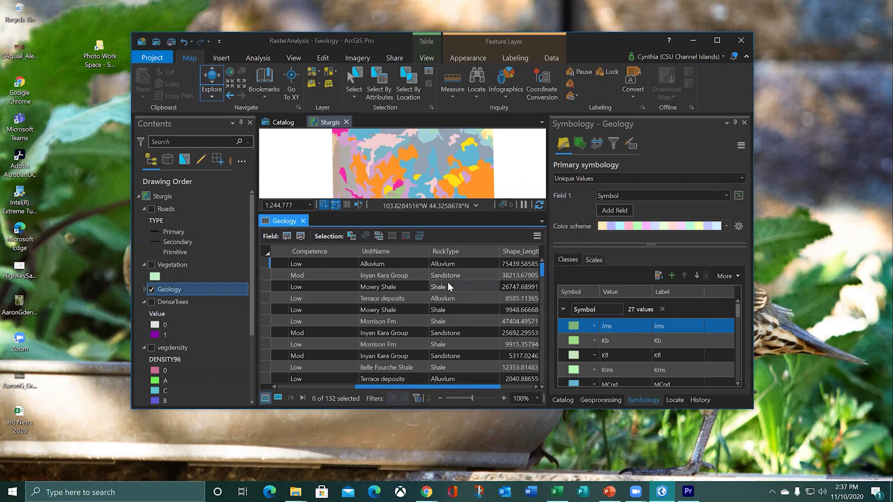
{"action": "left_click", "coordinate": [303, 221]}
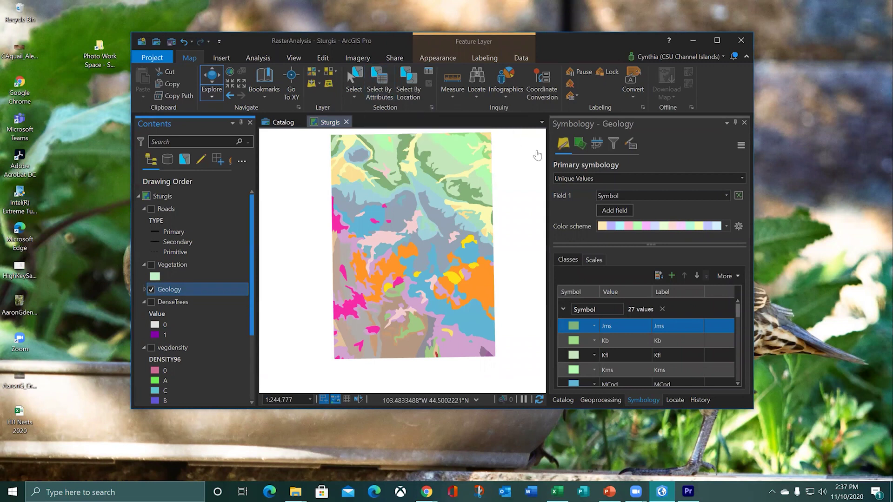
Find the Select Layer By Attribute geoprocessing tool and set Geology as its input rows.
{"action": "left_click", "coordinate": [601, 401]}
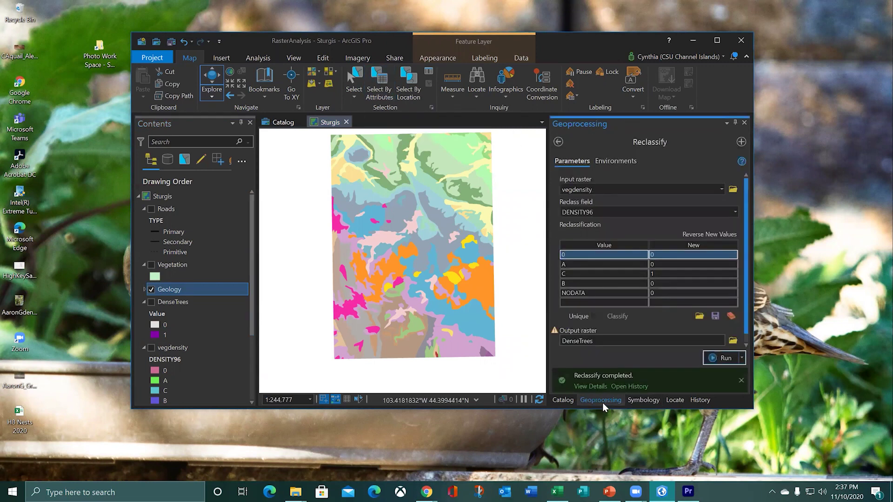
{"action": "left_click", "coordinate": [558, 141]}
{"action": "left_click", "coordinate": [591, 142]}
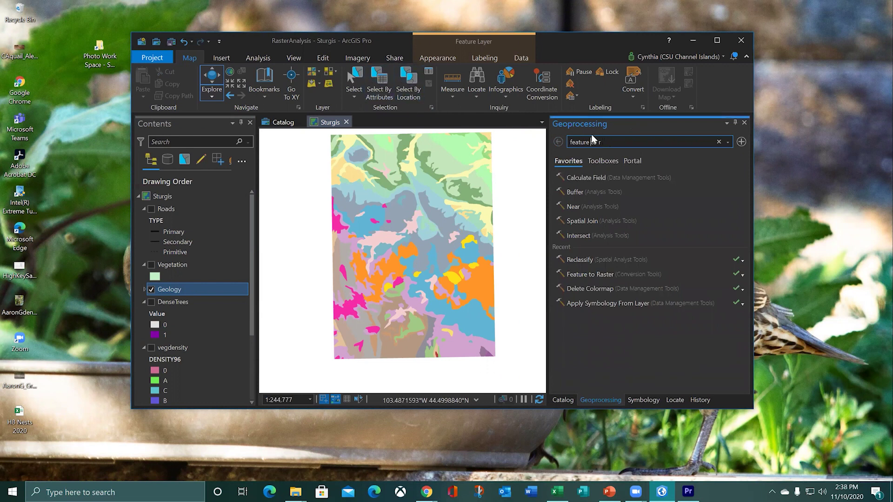
{"action": "triple_click", "coordinate": [606, 143]}
{"action": "type", "text": "select by att"}
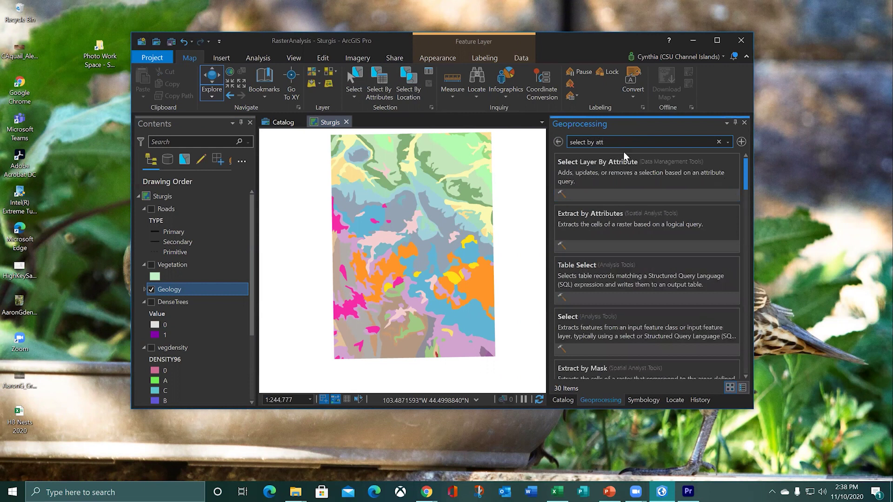
{"action": "left_click", "coordinate": [633, 174]}
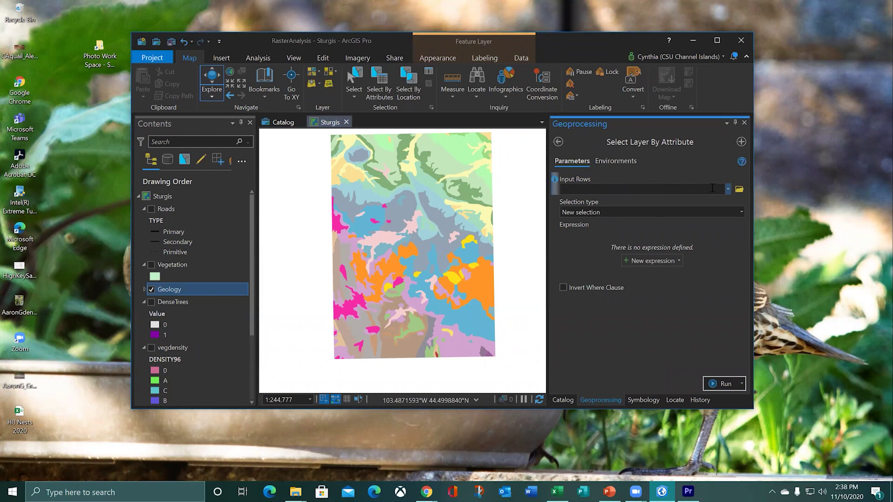
{"action": "left_click", "coordinate": [728, 190]}
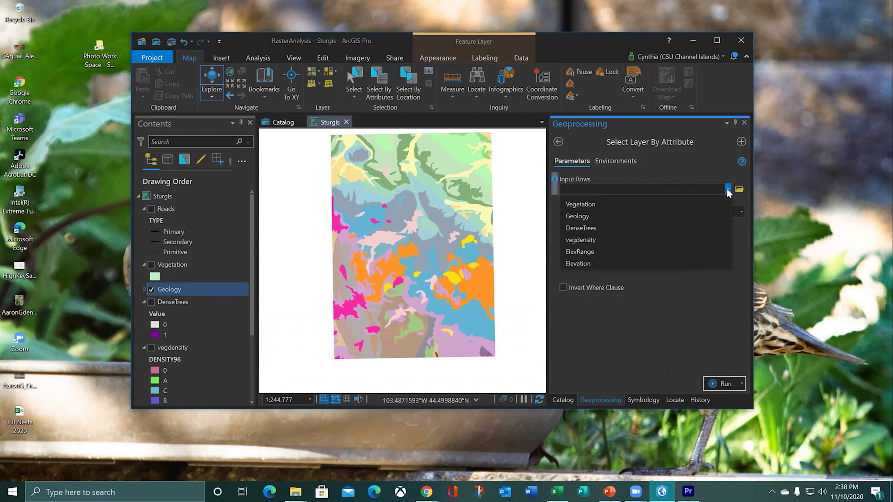
{"action": "left_click", "coordinate": [696, 225]}
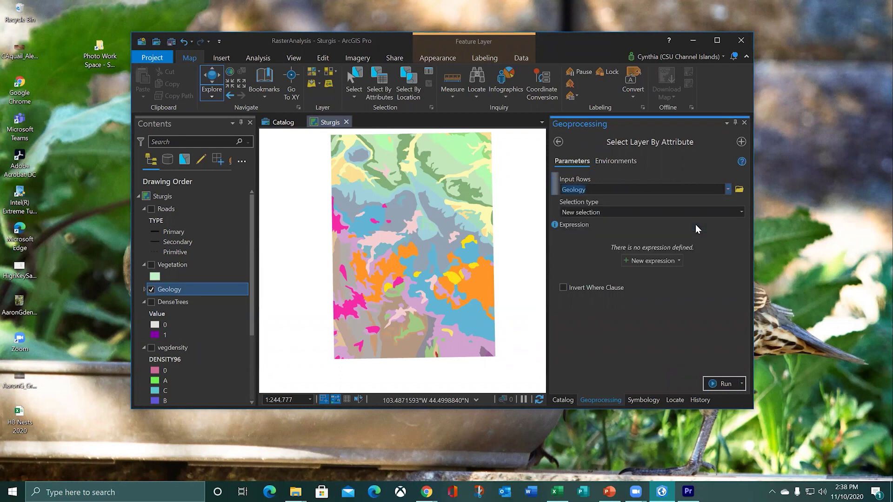
Select the Geology features where RockType is equal to Limestone.
{"action": "left_click", "coordinate": [650, 261]}
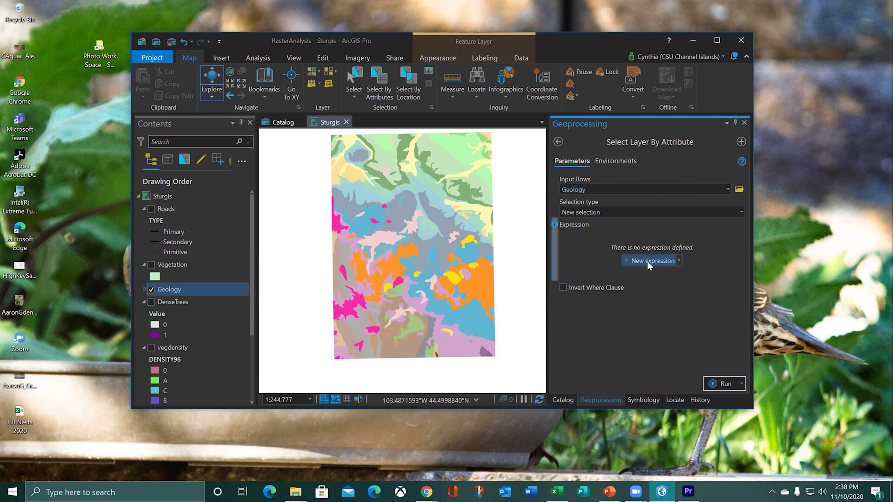
{"action": "left_click", "coordinate": [638, 274]}
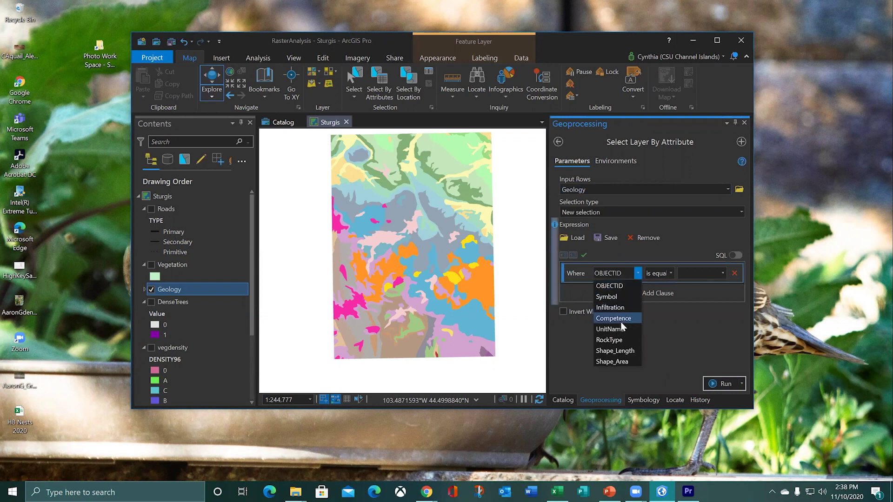
{"action": "left_click", "coordinate": [618, 341]}
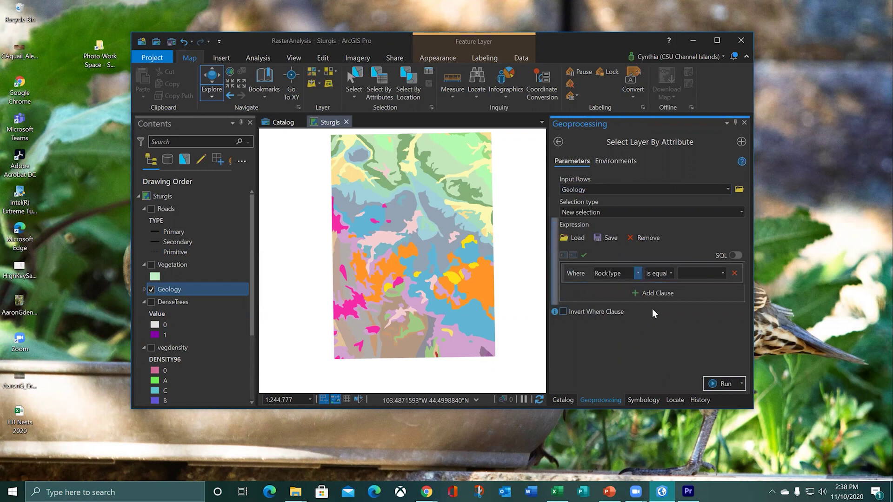
{"action": "left_click", "coordinate": [723, 274]}
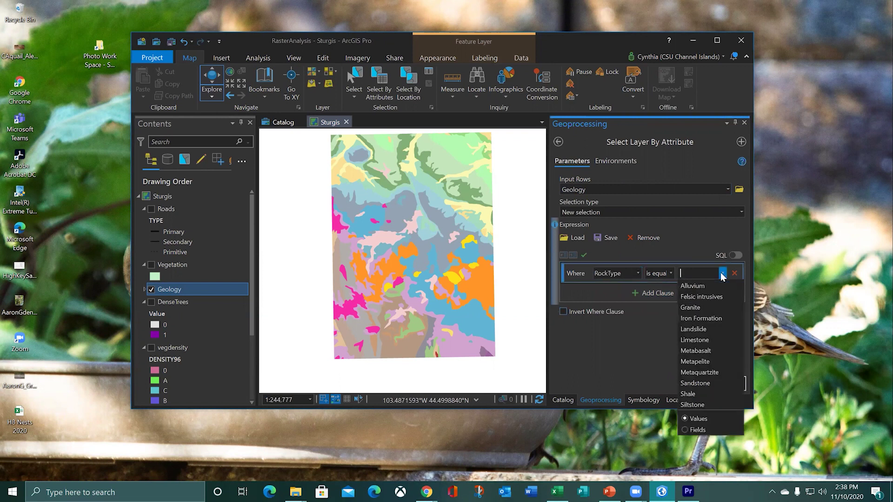
{"action": "left_click", "coordinate": [702, 340]}
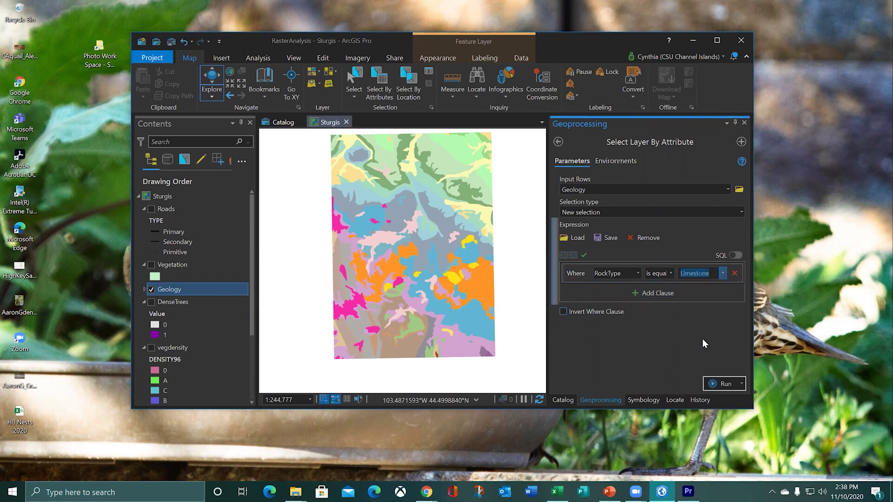
{"action": "left_click", "coordinate": [713, 383]}
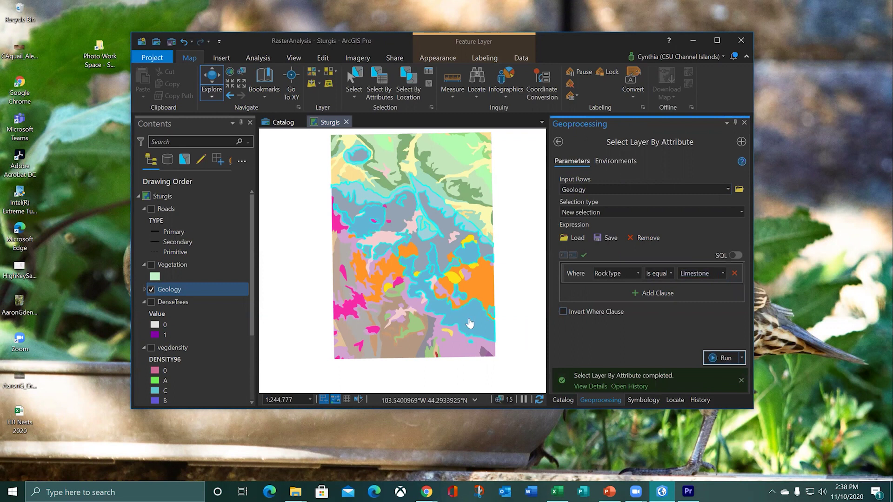
Find the Feature to Raster conversion tool and set Geology as its input features.
{"action": "left_click", "coordinate": [559, 142]}
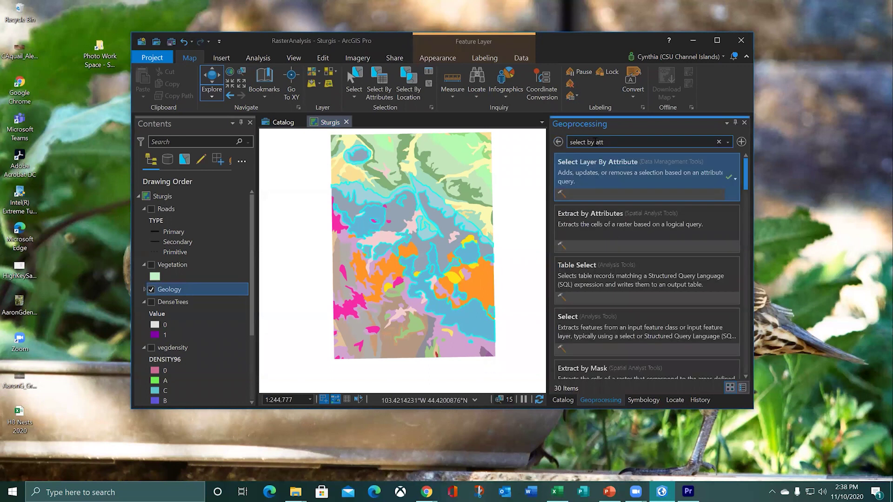
{"action": "left_click_drag", "start_coordinate": [611, 143], "coordinate": [558, 145]}
{"action": "type", "text": "feature"}
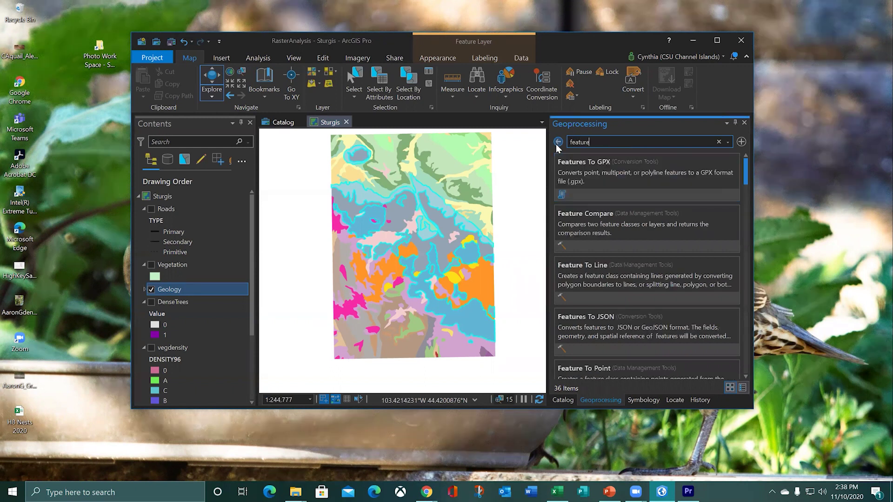
{"action": "type", "text": " to rast"}
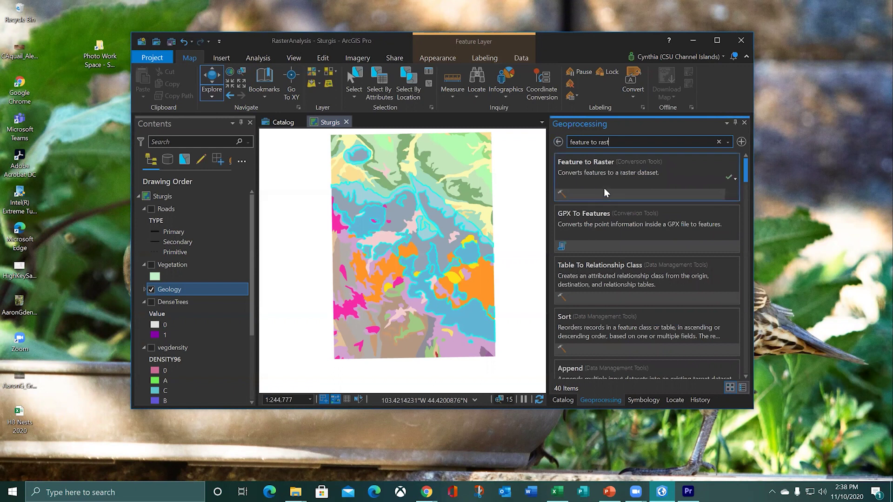
{"action": "left_click", "coordinate": [605, 162]}
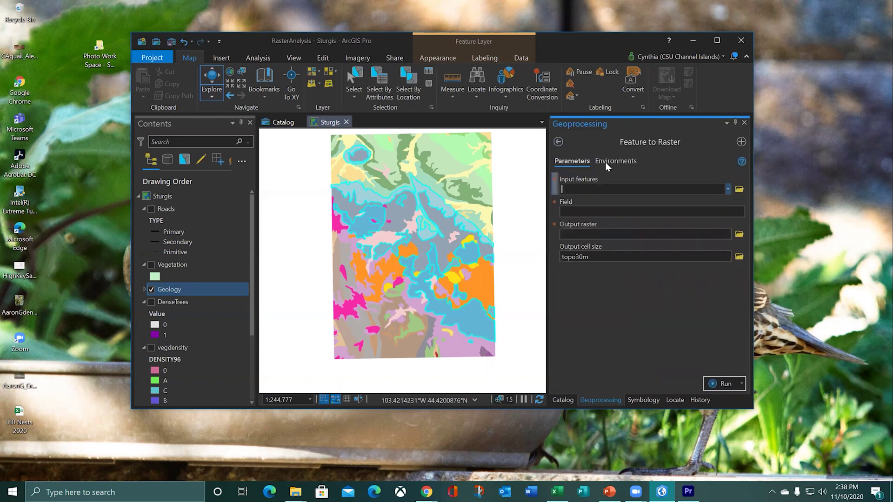
{"action": "left_click", "coordinate": [728, 189]}
{"action": "left_click", "coordinate": [705, 210]}
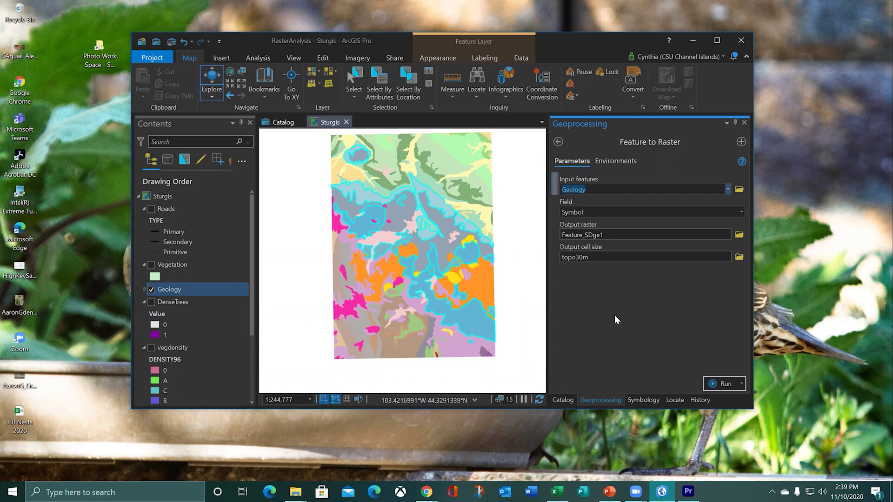
{"action": "left_click", "coordinate": [590, 313]}
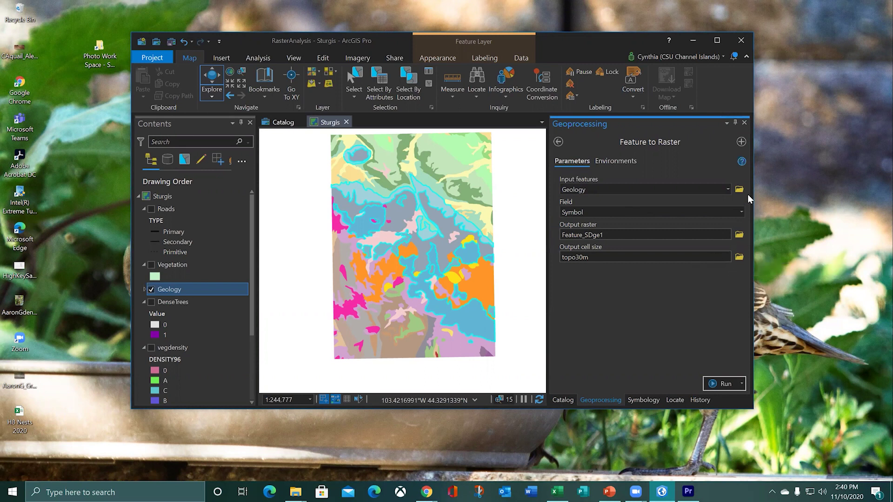
Convert the selected Geology features to a raster named Limestone, using the RockType field.
{"action": "left_click", "coordinate": [742, 212]}
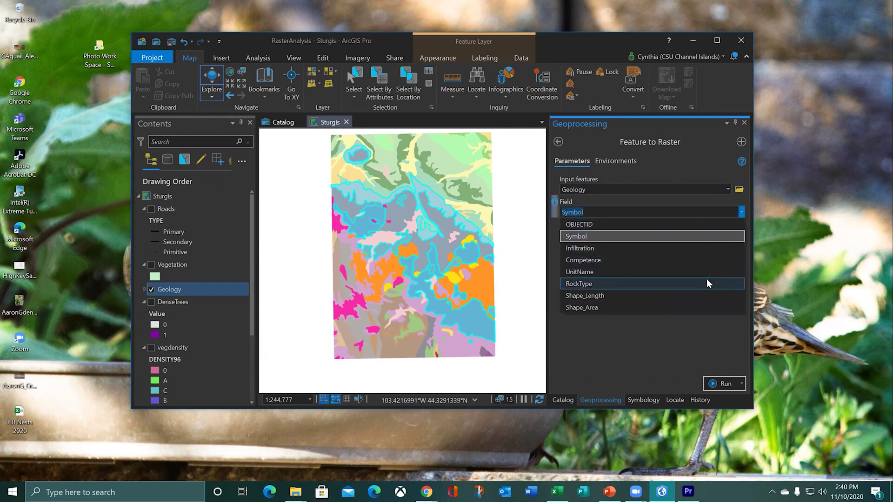
{"action": "left_click", "coordinate": [707, 281]}
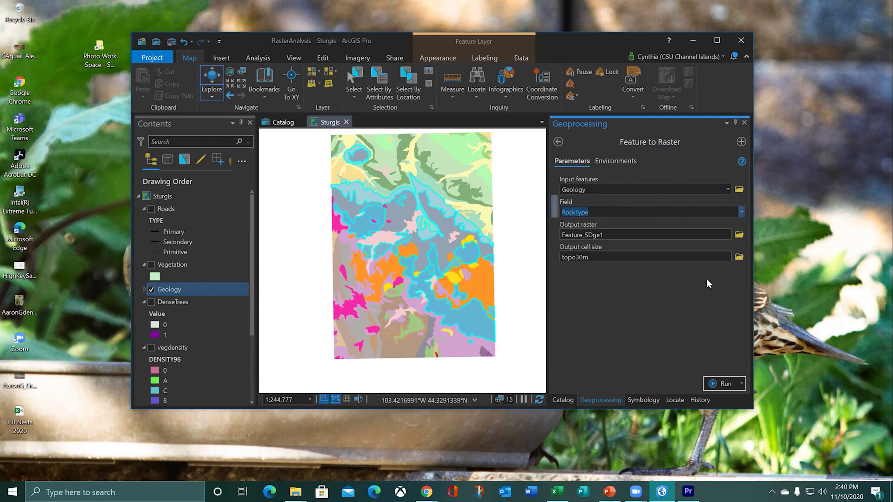
{"action": "left_click", "coordinate": [668, 235]}
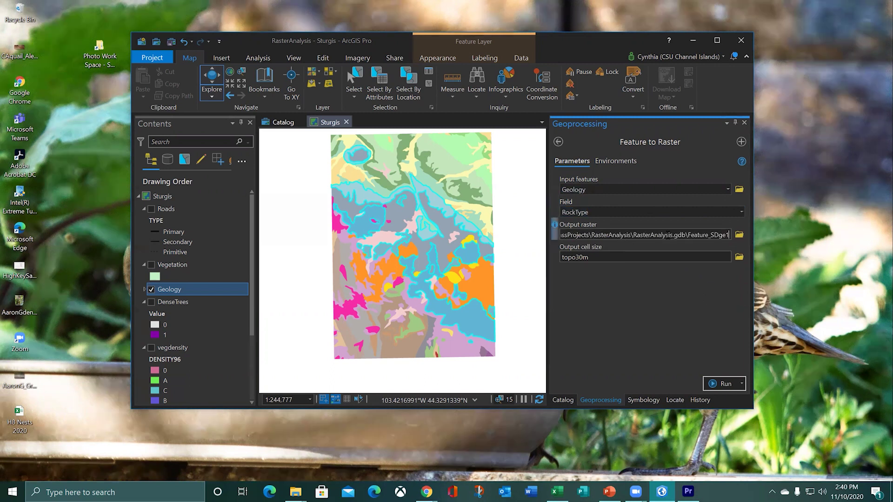
{"action": "left_click_drag", "start_coordinate": [688, 236], "coordinate": [749, 233]}
{"action": "type", "text": "Limes"}
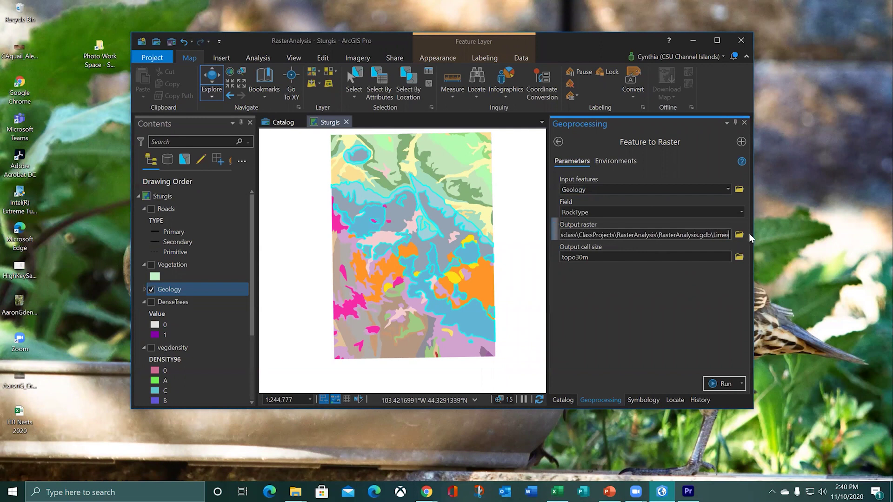
{"action": "type", "text": "tone"}
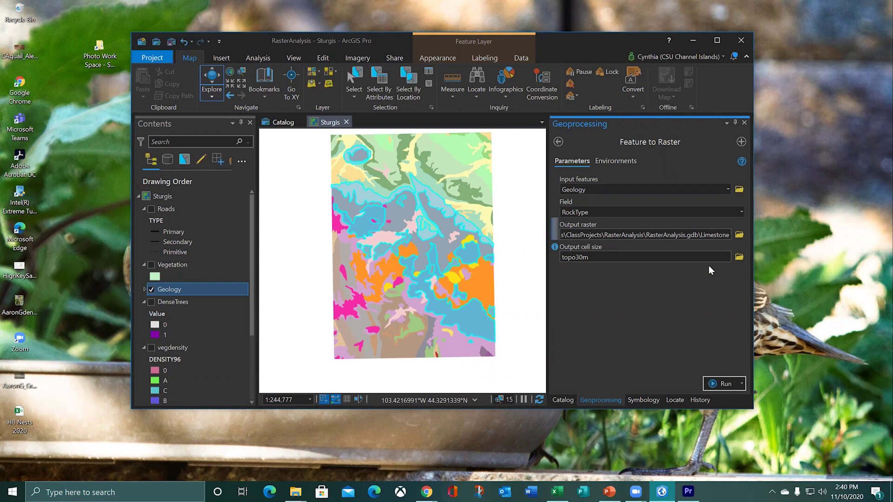
{"action": "left_click", "coordinate": [714, 383]}
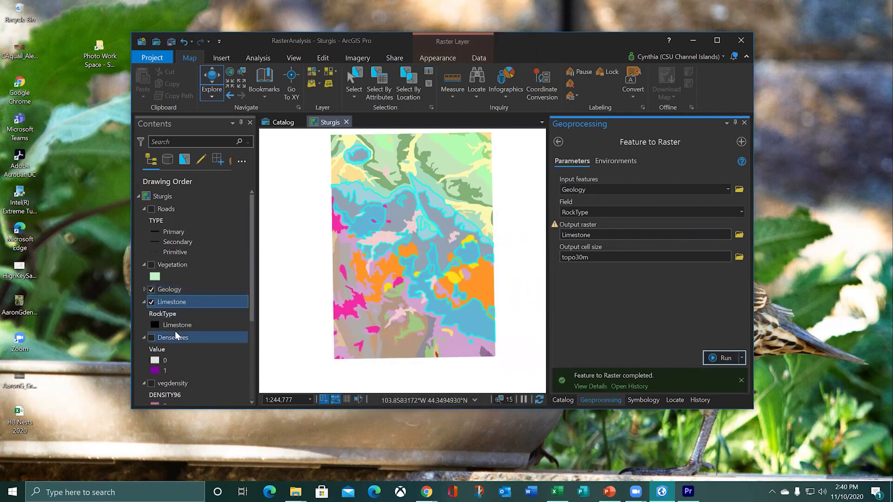
Move the Limestone layer above Geology in the drawing order and hide the Geology layer.
{"action": "left_click_drag", "start_coordinate": [182, 302], "coordinate": [182, 289]}
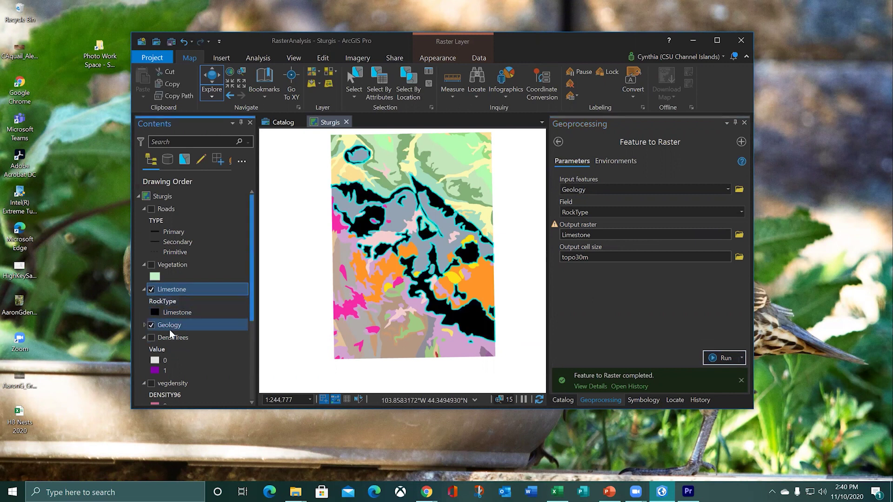
{"action": "left_click", "coordinate": [152, 289]}
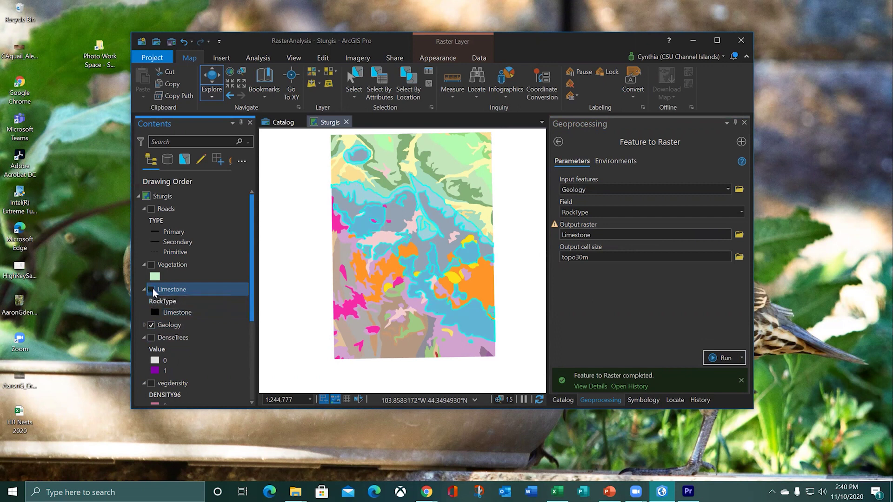
{"action": "left_click", "coordinate": [152, 289]}
{"action": "left_click", "coordinate": [151, 326]}
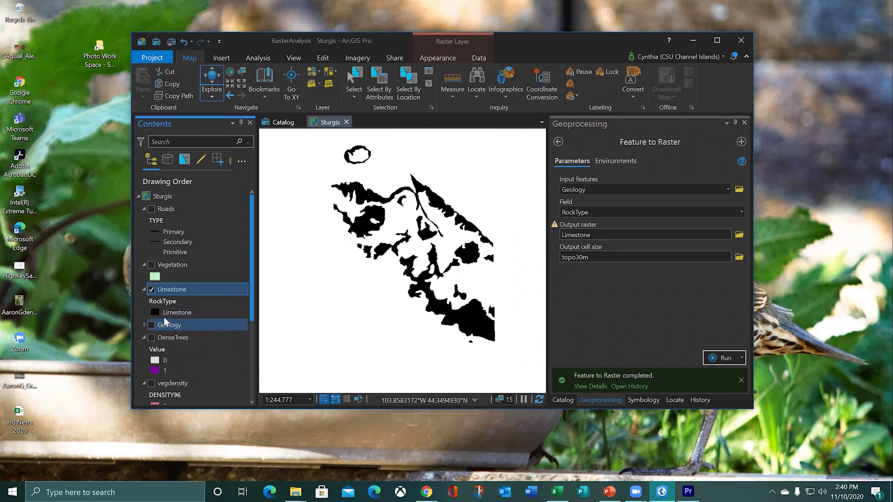
Change the Limestone raster's class color to dark brown.
{"action": "left_click", "coordinate": [153, 312]}
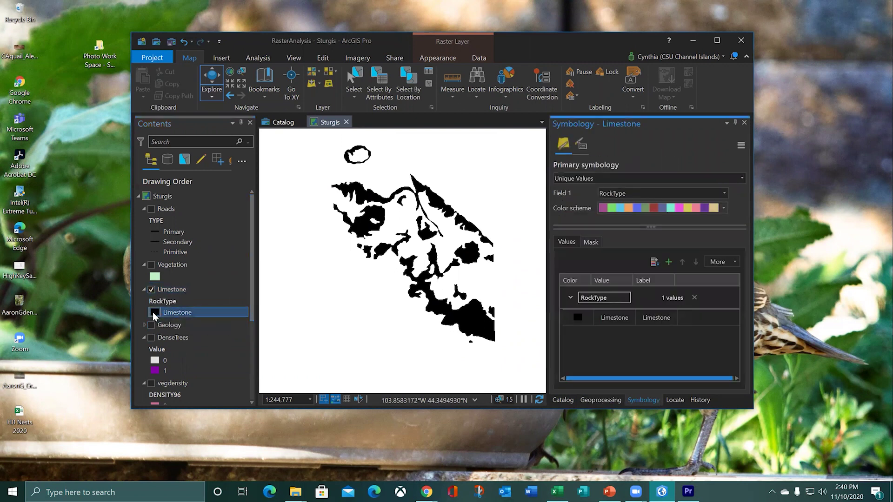
{"action": "right_click", "coordinate": [154, 312]}
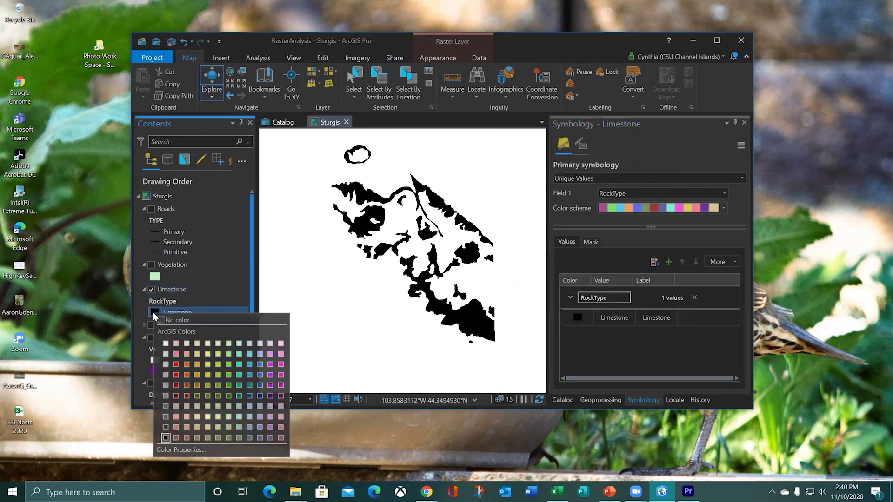
{"action": "left_click", "coordinate": [187, 396]}
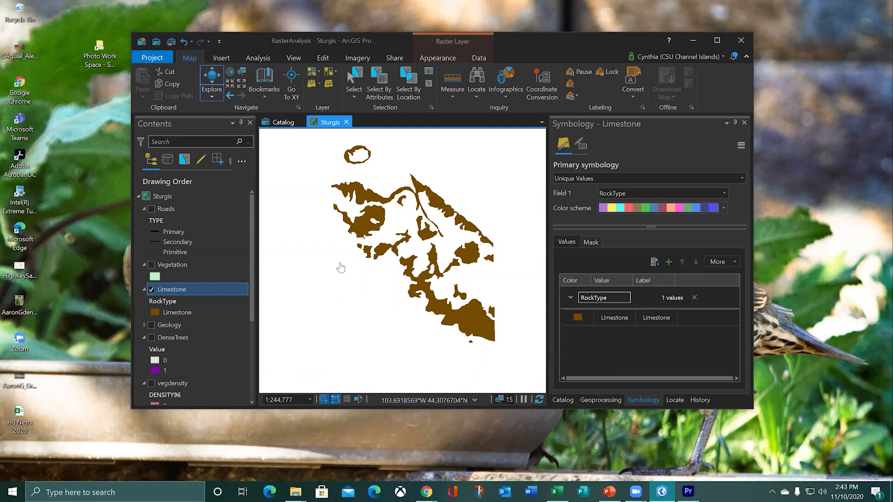
Examine the Limestone raster's attribute table for its values and rock types, and close the table.
{"action": "right_click", "coordinate": [205, 291]}
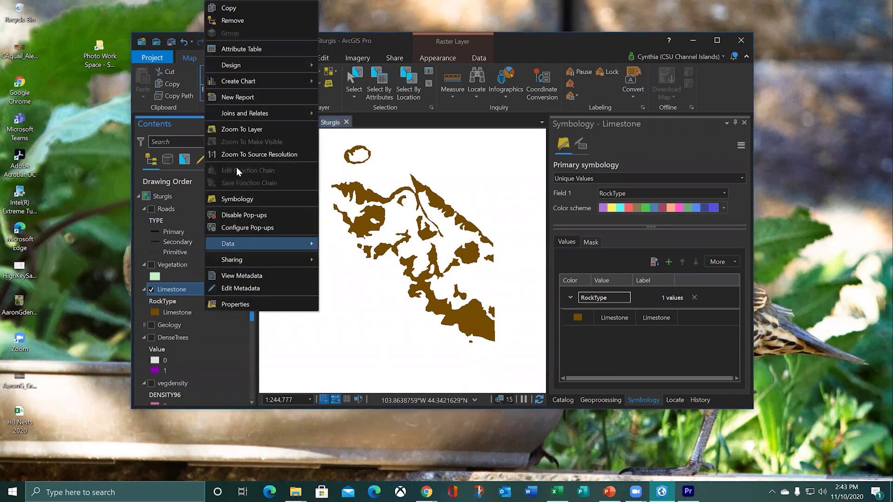
{"action": "left_click", "coordinate": [239, 49]}
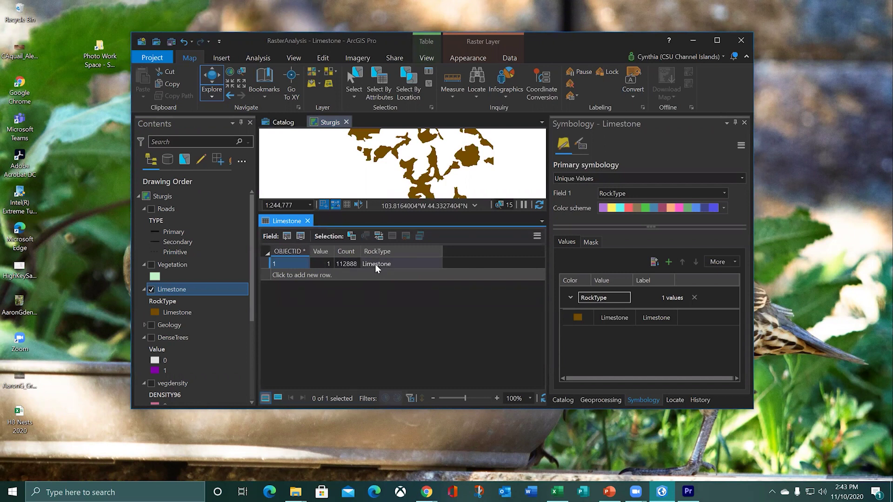
{"action": "left_click", "coordinate": [308, 221]}
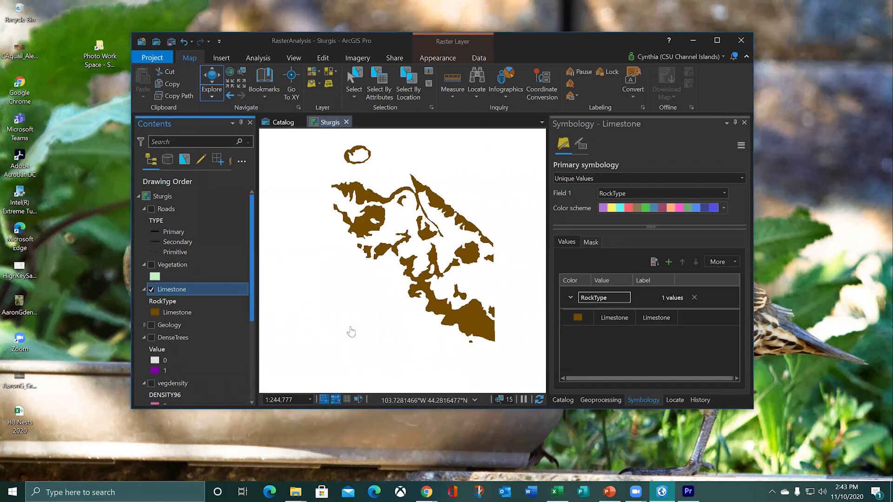
Inspect the Limestone raster's pixel values inside and outside the limestone areas, and close the pop-up.
{"action": "left_click", "coordinate": [375, 281]}
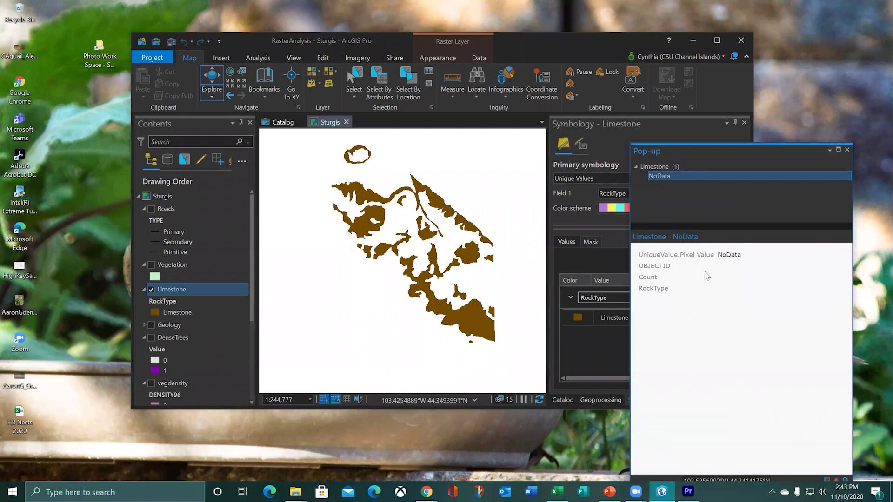
{"action": "left_click", "coordinate": [468, 256]}
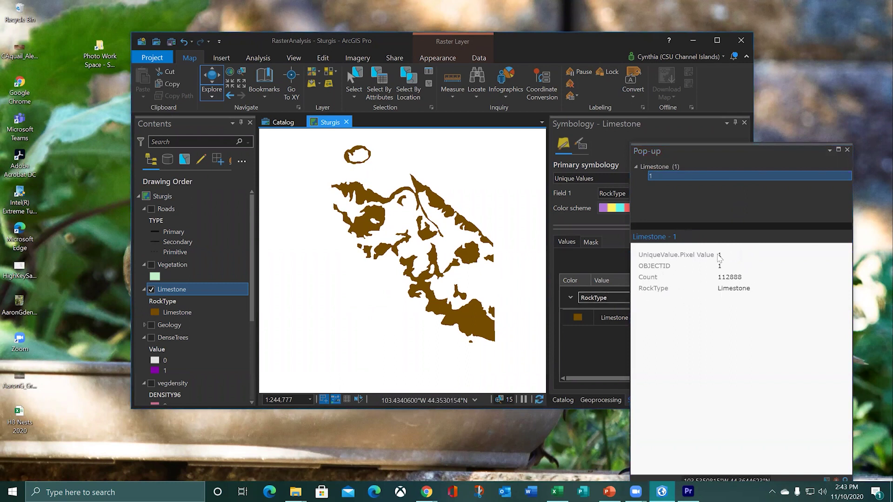
{"action": "mouse_move", "coordinate": [696, 255]}
{"action": "left_mouse_down"}
{"action": "mouse_move", "coordinate": [723, 255]}
{"action": "mouse_move", "coordinate": [714, 255]}
{"action": "left_mouse_up"}
{"action": "left_click", "coordinate": [419, 309]}
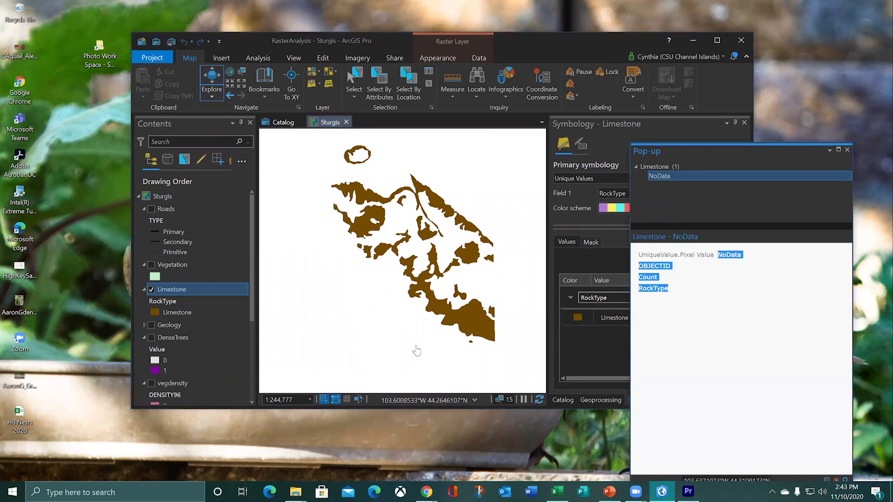
{"action": "left_click", "coordinate": [849, 150]}
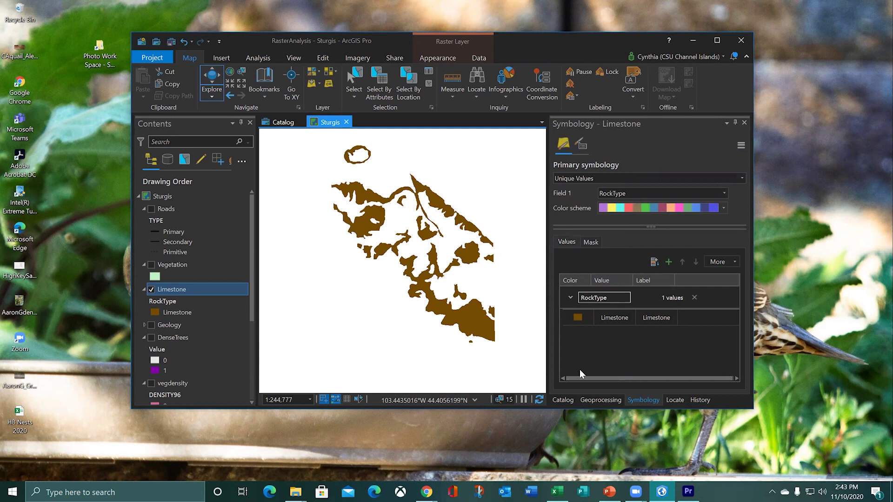
Return to the recent geoprocessing tools and open Reclassify with Limestone as the input raster.
{"action": "left_click", "coordinate": [597, 400]}
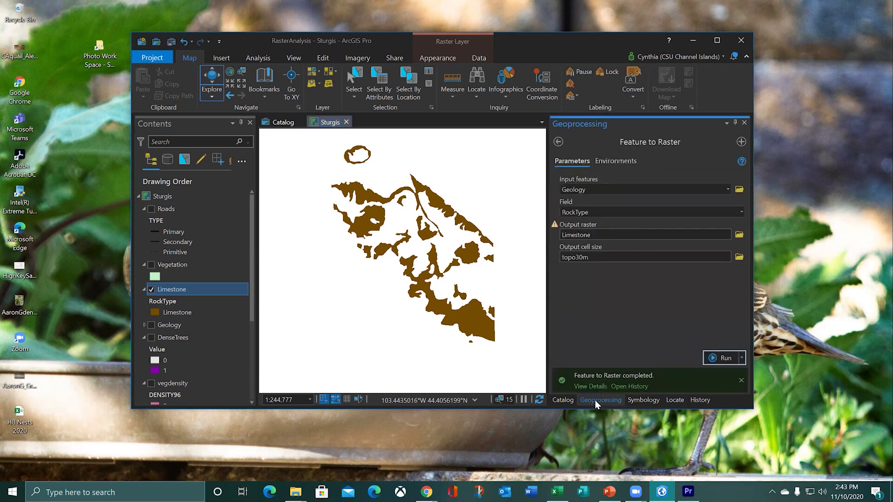
{"action": "left_click", "coordinate": [559, 142]}
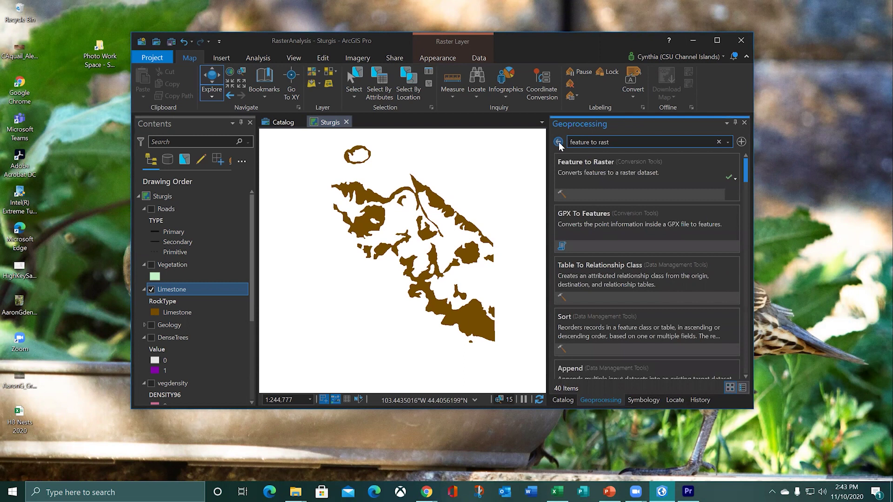
{"action": "left_click", "coordinate": [558, 142]}
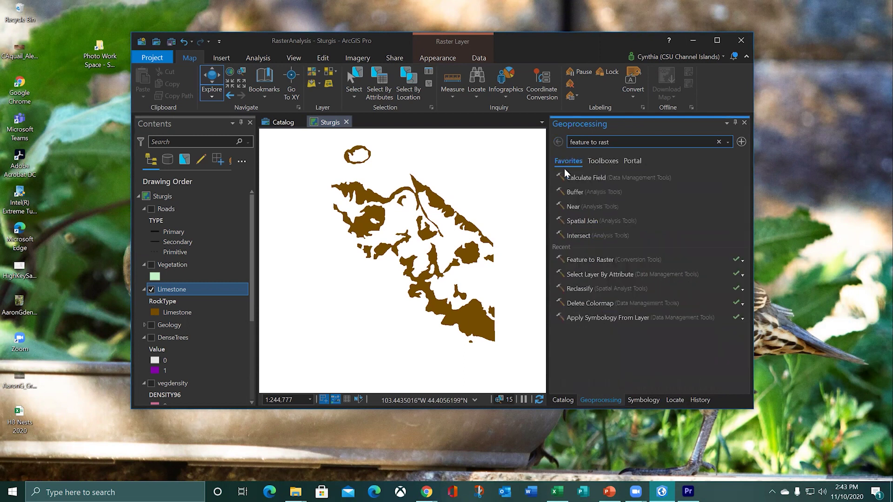
{"action": "left_click", "coordinate": [580, 290]}
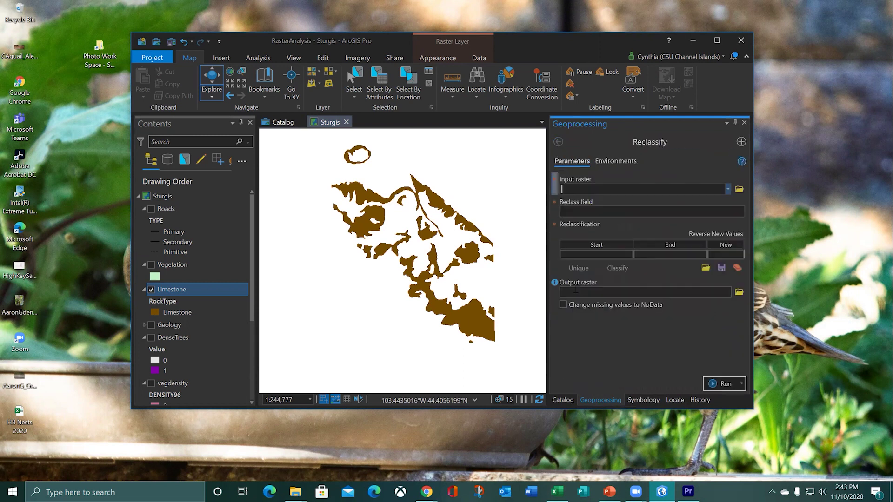
{"action": "left_click", "coordinate": [728, 190]}
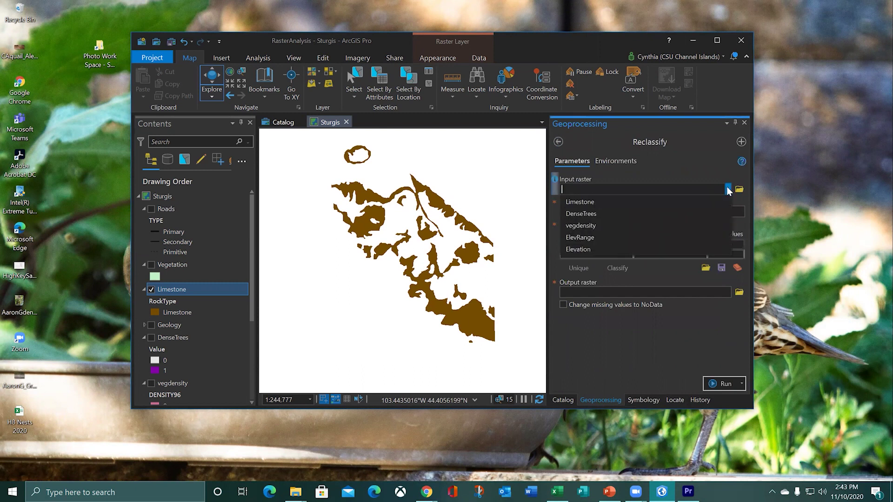
{"action": "left_click", "coordinate": [618, 203]}
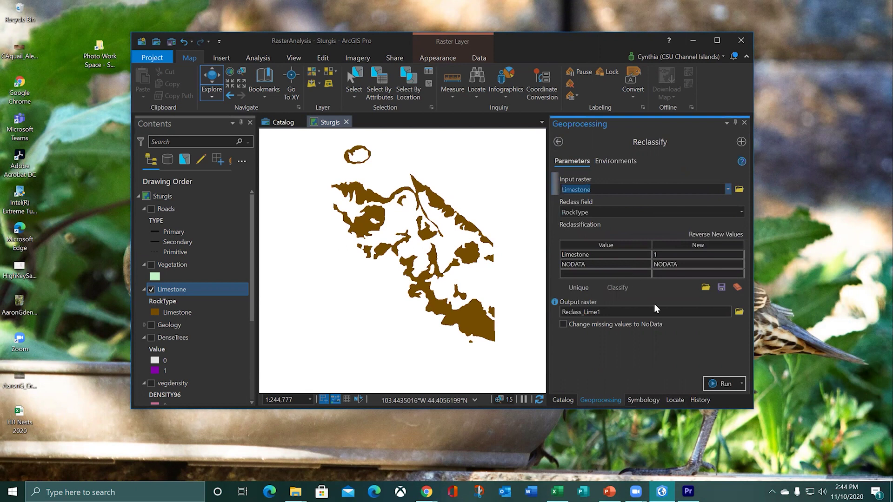
Set the new value for NODATA to 0 in the reclassification table.
{"action": "left_click", "coordinate": [669, 264]}
{"action": "left_click", "coordinate": [670, 263]}
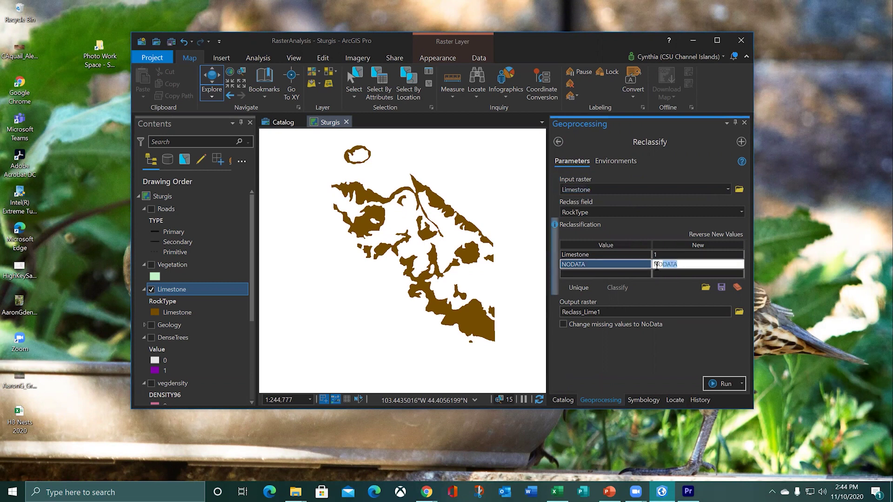
{"action": "type", "text": "0"}
Name the output raster LimestoneBoo in the RasterAnalysis geodatabase, run the reclassification, and close the result details.
{"action": "left_click", "coordinate": [584, 316]}
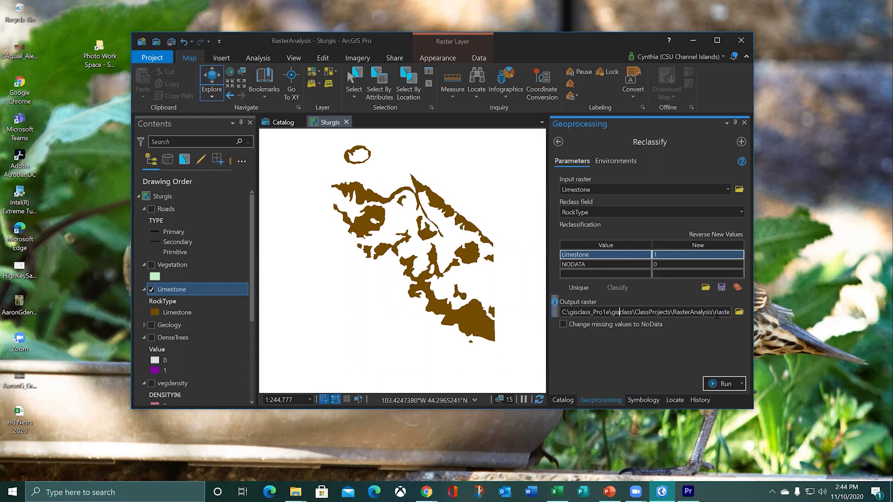
{"action": "key", "text": "End"}
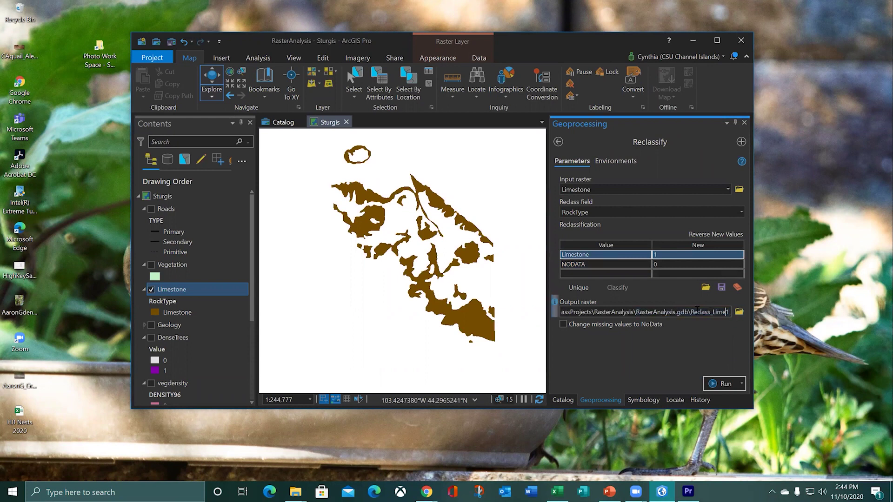
{"action": "left_click_drag", "start_coordinate": [691, 312], "coordinate": [730, 315]}
{"action": "type", "text": "Lim"}
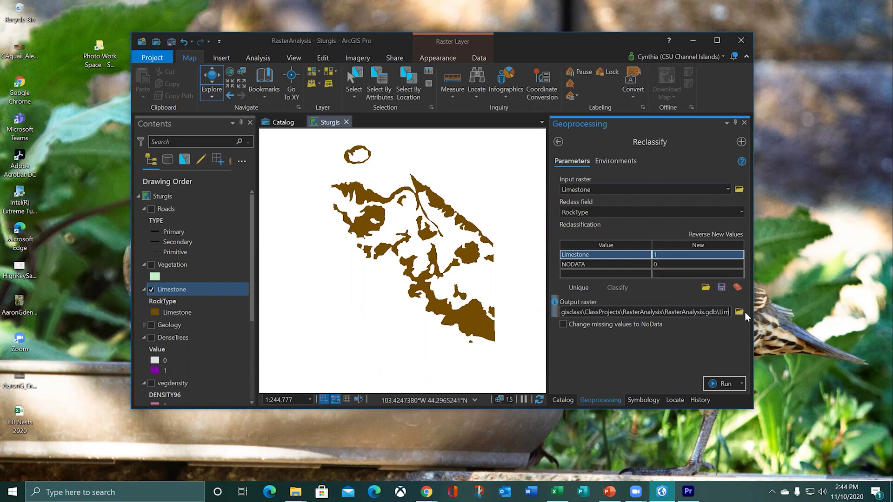
{"action": "type", "text": "estoneBoo"}
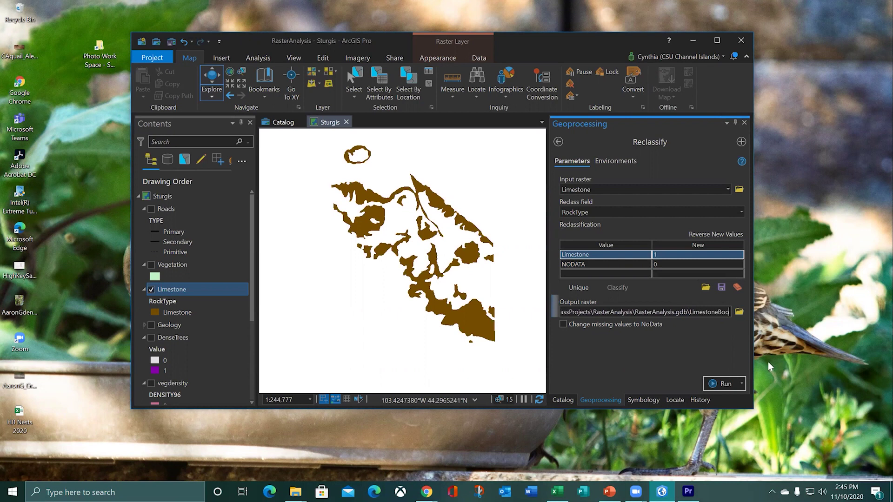
{"action": "left_click", "coordinate": [713, 384]}
{"action": "mouse_move", "coordinate": [713, 384]}
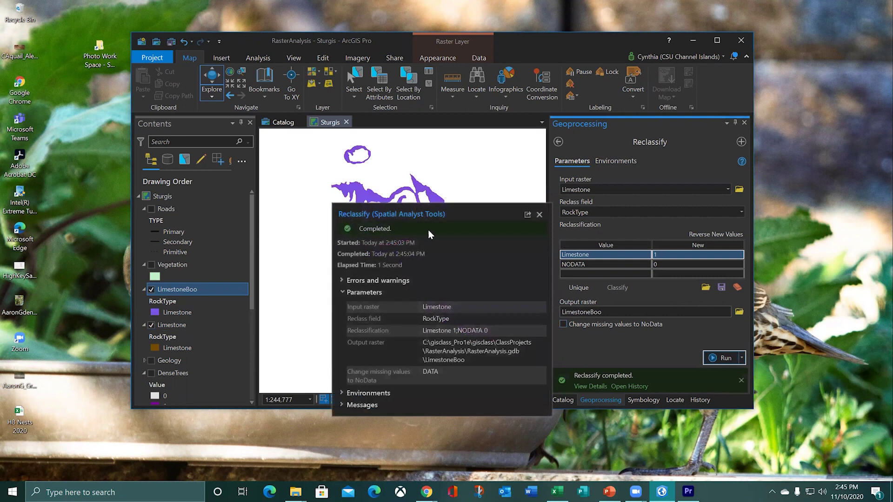
{"action": "left_click", "coordinate": [539, 215]}
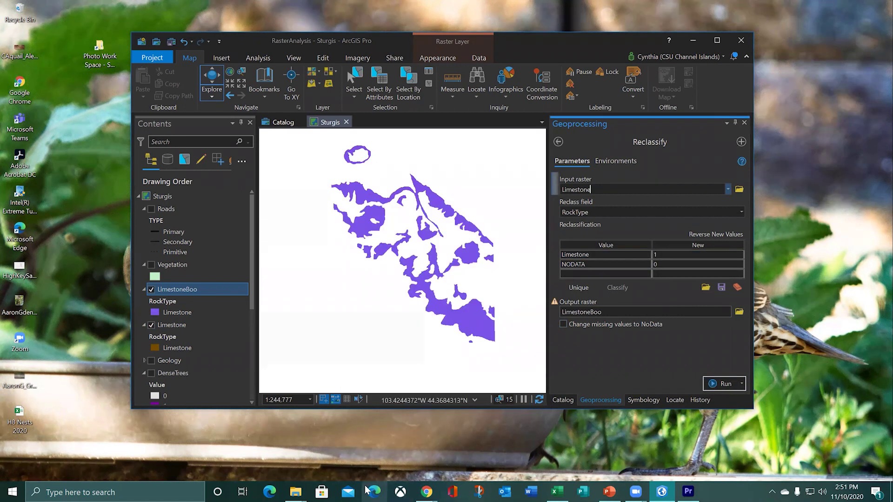
Change the LimestoneBoo raster's Limestone class color to dark brown and hide the original Limestone layer.
{"action": "left_click", "coordinate": [154, 314]}
{"action": "right_click", "coordinate": [154, 314]}
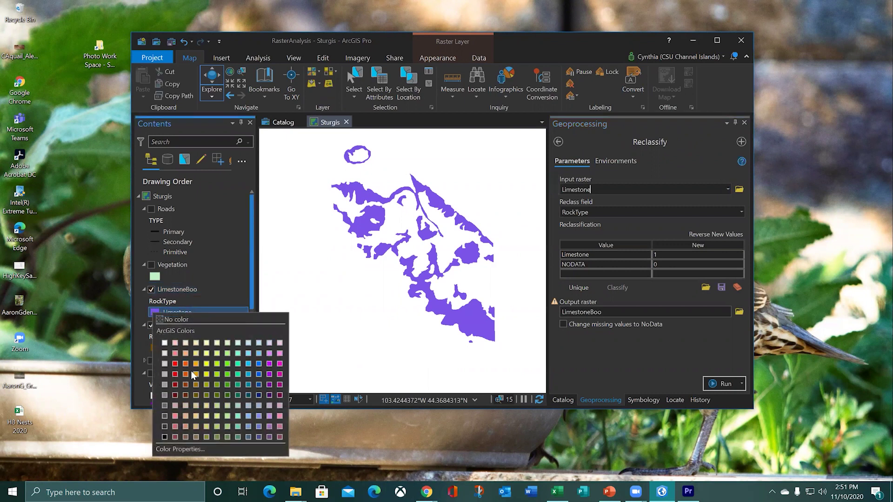
{"action": "left_click", "coordinate": [195, 395]}
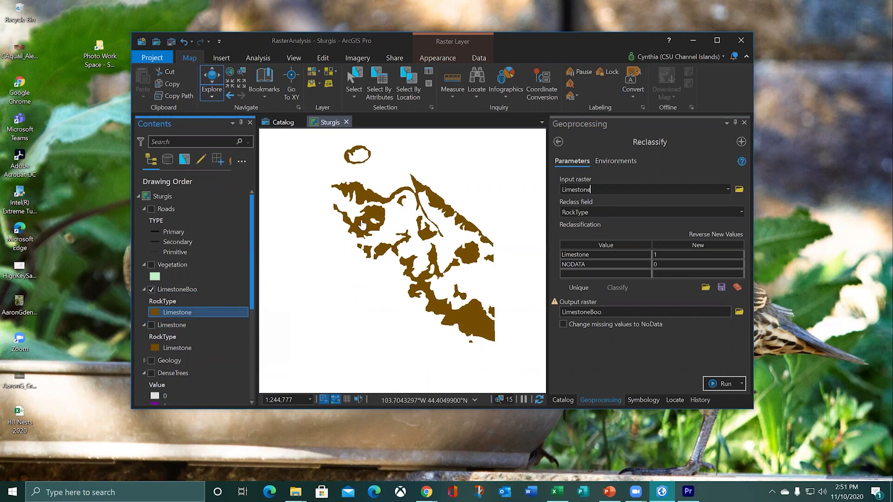
Inspect LimestoneBoo's pixel values inside and outside the limestone areas on the map.
{"action": "left_click", "coordinate": [359, 230]}
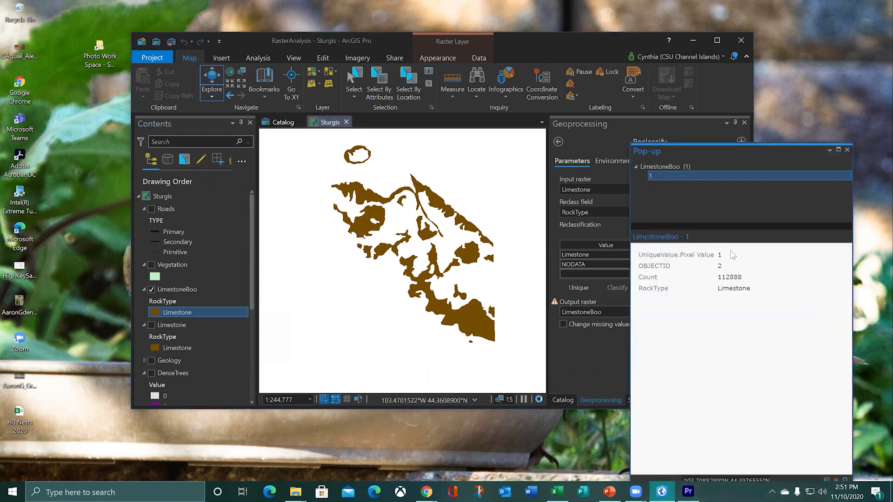
{"action": "left_click", "coordinate": [392, 228]}
{"action": "left_click_drag", "start_coordinate": [699, 256], "coordinate": [728, 257]}
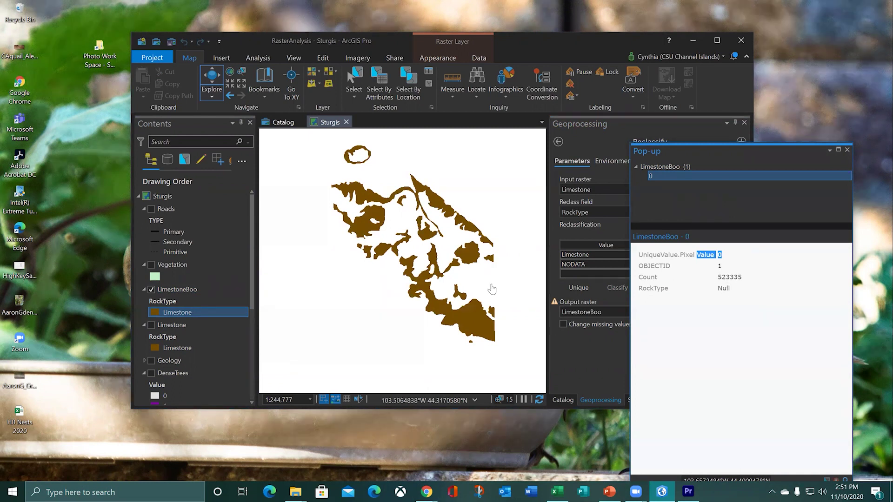
Examine LimestoneBoo's attribute table for the values of its two classes, and close the table and pop-up.
{"action": "right_click", "coordinate": [198, 292]}
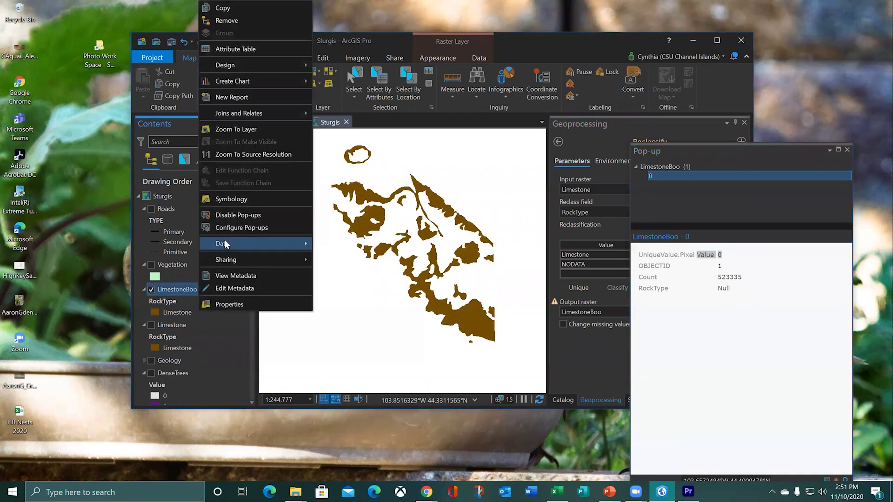
{"action": "left_click", "coordinate": [236, 49]}
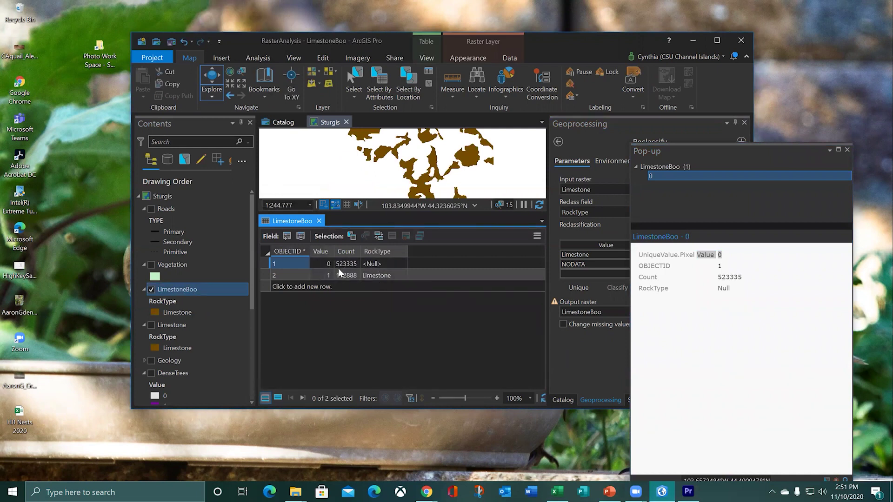
{"action": "left_click", "coordinate": [319, 222]}
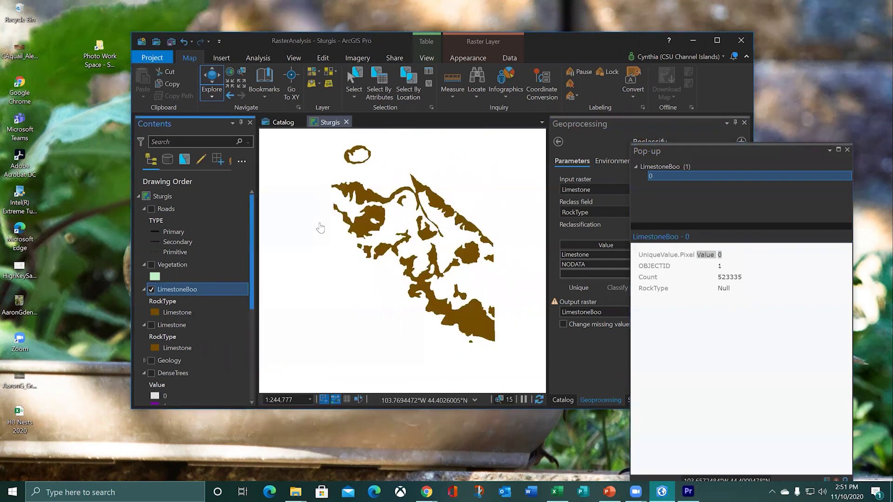
{"action": "left_click", "coordinate": [847, 151]}
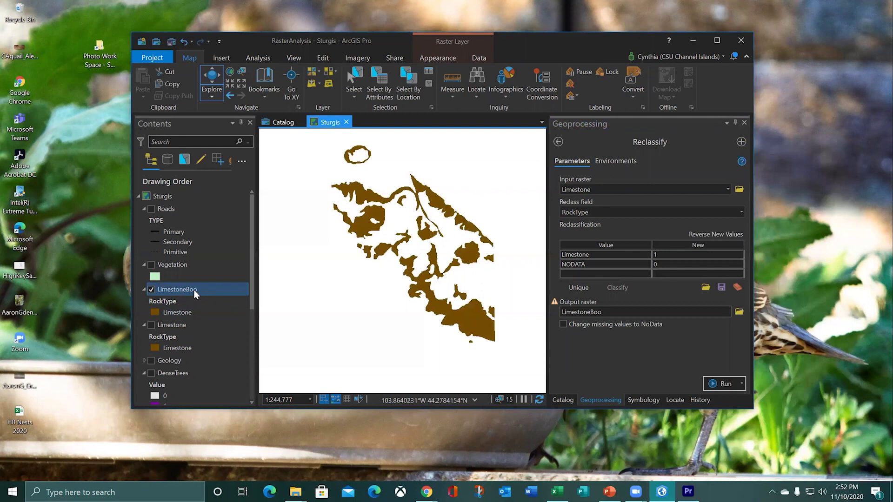
Search the geoprocessing tools for "raster calcul" and open the Image Analyst version of Raster Calculator.
{"action": "left_click", "coordinate": [558, 144]}
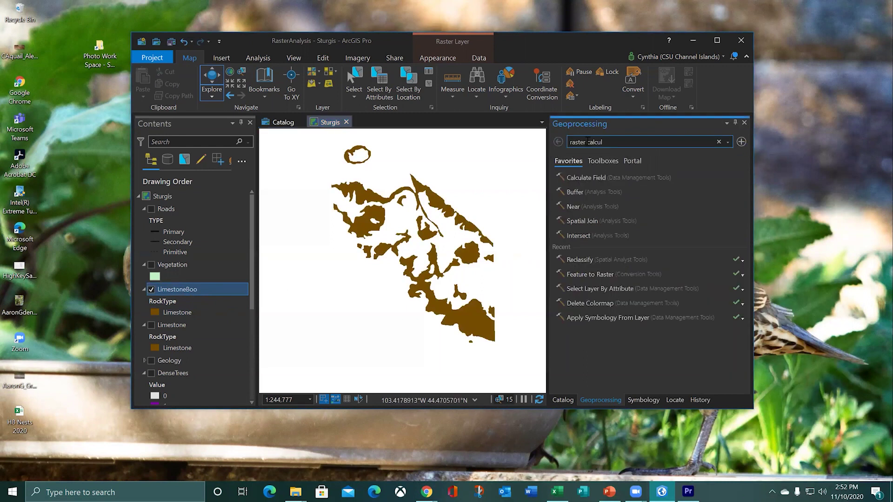
{"action": "left_click", "coordinate": [573, 143]}
{"action": "left_click", "coordinate": [689, 142]}
{"action": "key", "text": "Return"}
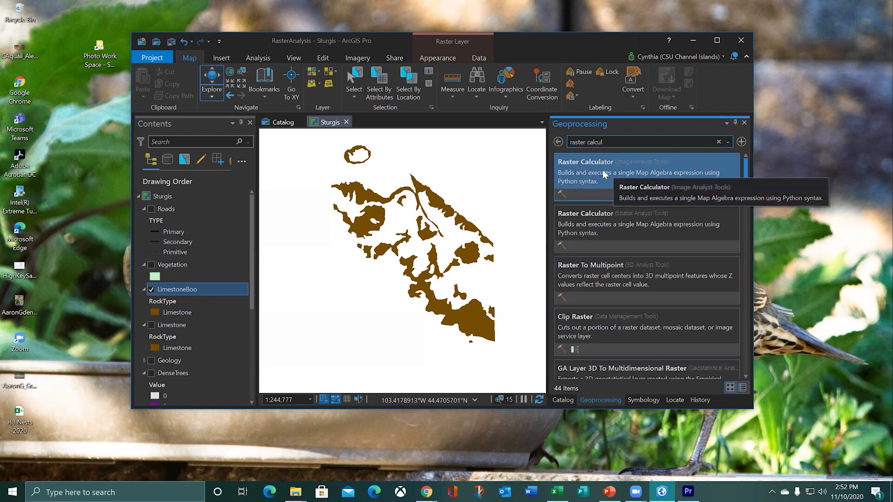
{"action": "left_click", "coordinate": [577, 171]}
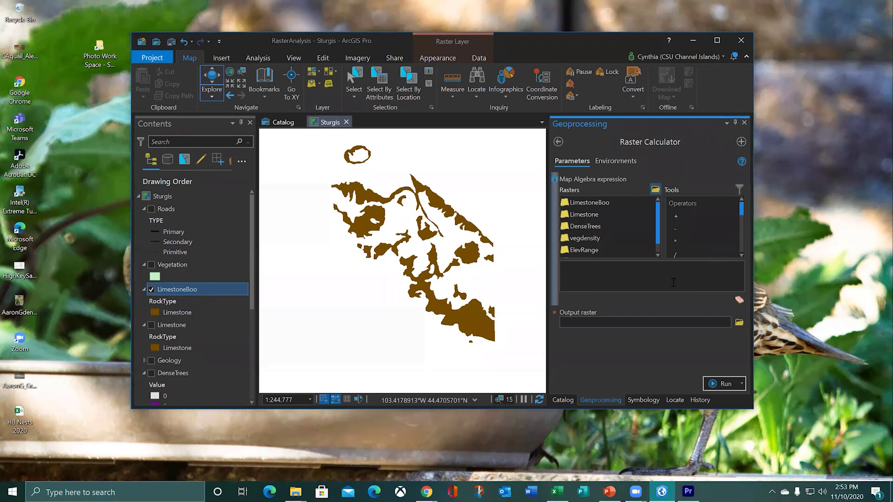
Build a map algebra expression that multiplies the rasters: "LimestoneBoo" * "DenseTrees" * "ElevRange".
{"action": "double_click", "coordinate": [582, 201]}
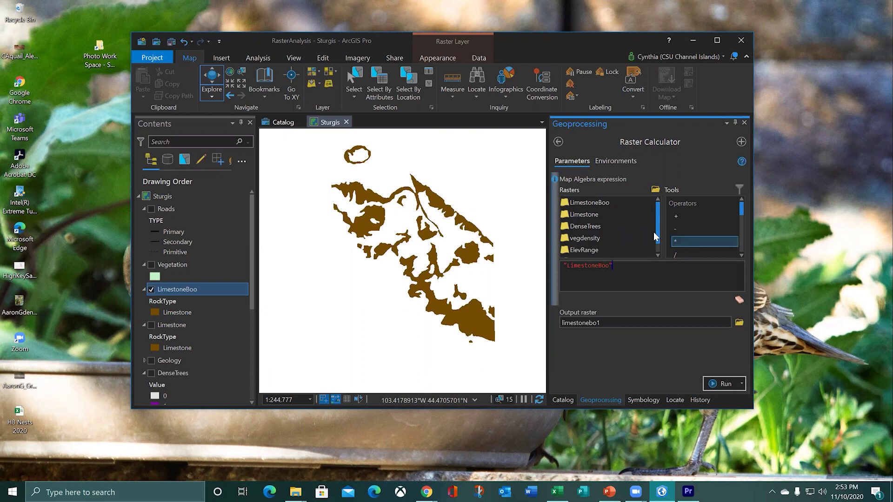
{"action": "double_click", "coordinate": [609, 227]}
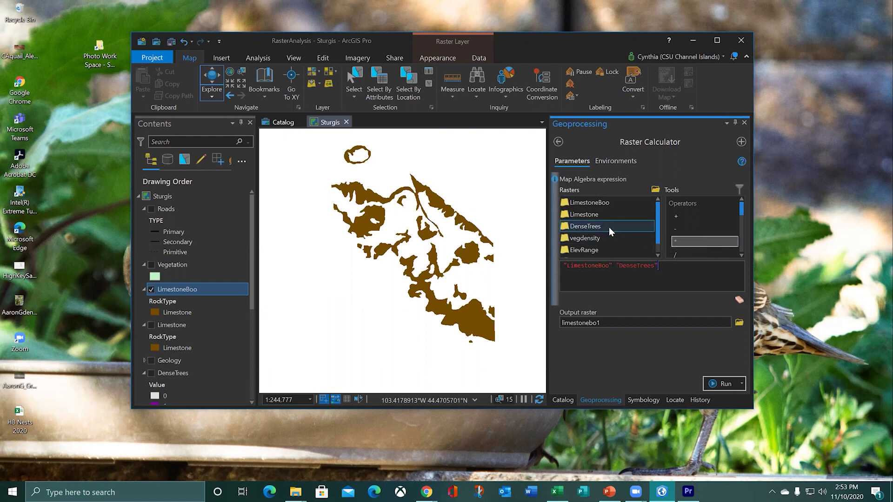
{"action": "double_click", "coordinate": [679, 243]}
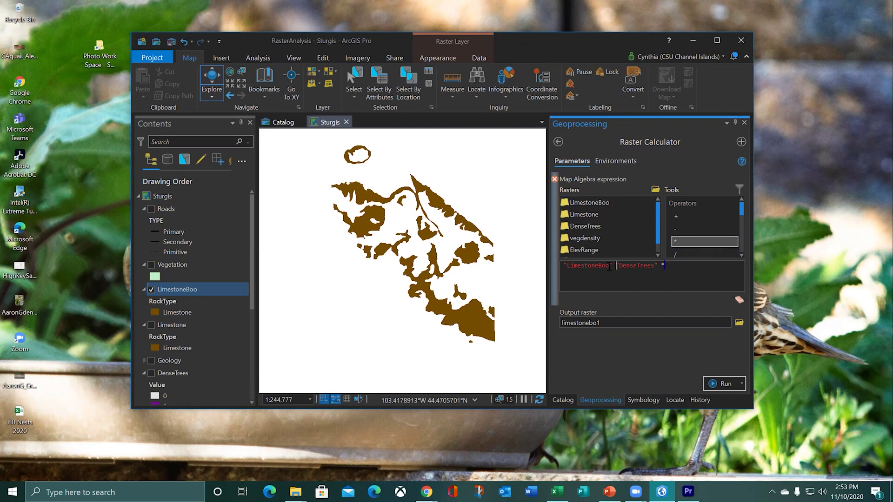
{"action": "left_click", "coordinate": [613, 266]}
{"action": "double_click", "coordinate": [680, 240]}
{"action": "left_click_drag", "start_coordinate": [657, 237], "coordinate": [655, 249]}
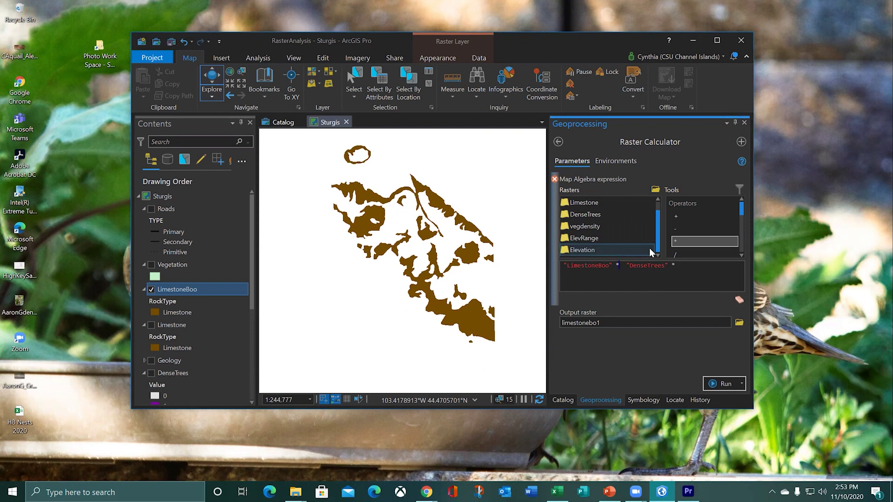
{"action": "double_click", "coordinate": [593, 239]}
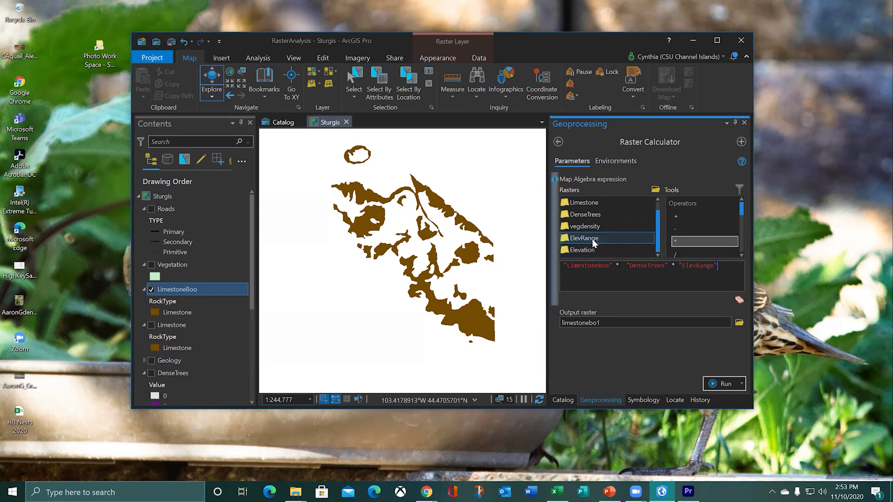
Name the output raster SnailHab in the project geodatabase and run Raster Calculator.
{"action": "left_click", "coordinate": [594, 323]}
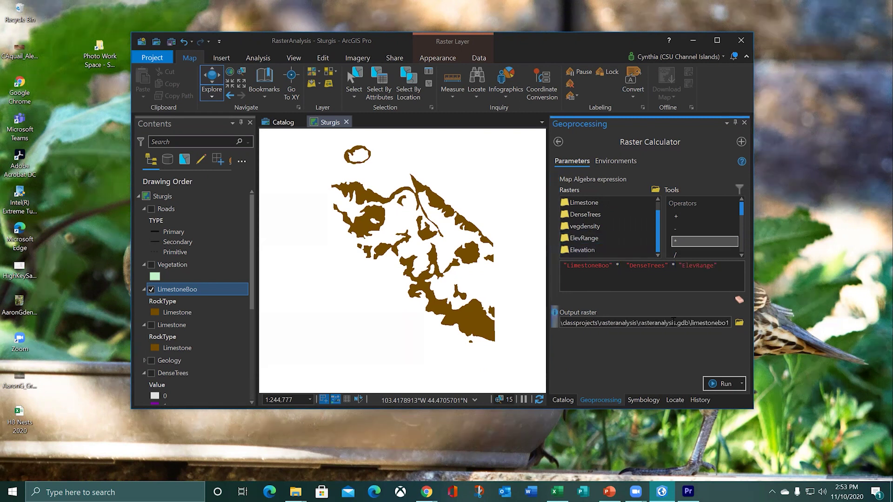
{"action": "left_click_drag", "start_coordinate": [691, 323], "coordinate": [731, 325]}
{"action": "type", "text": "SnailHab"}
{"action": "left_click", "coordinate": [724, 384]}
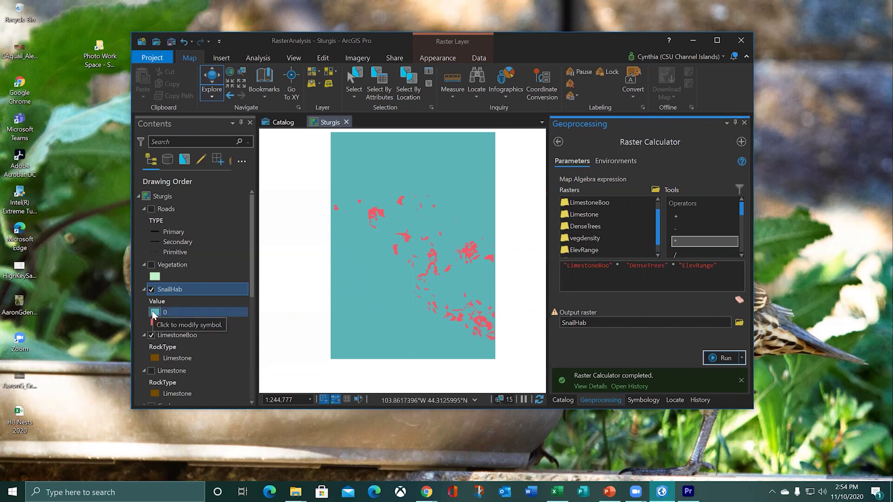
Change the color of SnailHab's value 0 to light gray and hide the LimestoneBoo layer.
{"action": "left_click", "coordinate": [160, 313]}
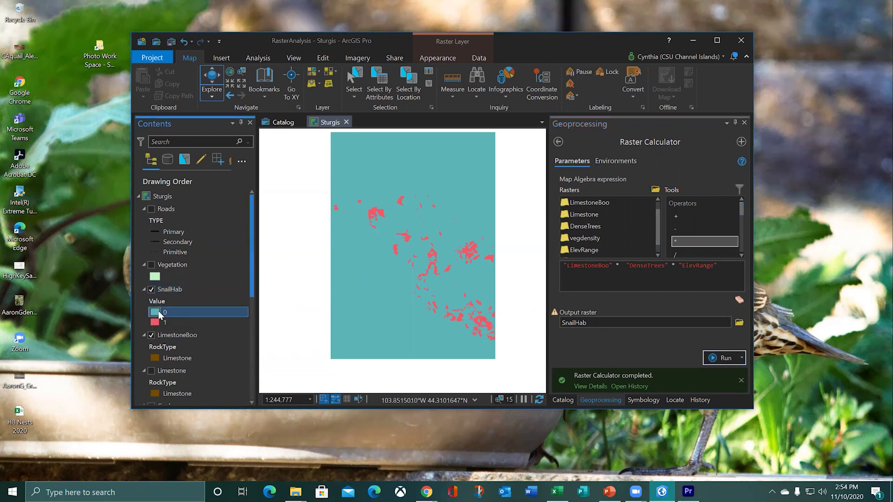
{"action": "left_click", "coordinate": [160, 315]}
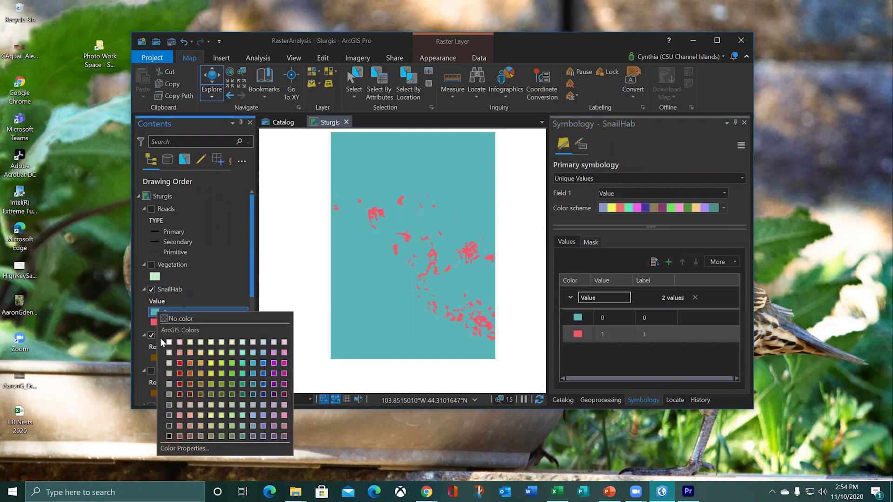
{"action": "left_click", "coordinate": [170, 365]}
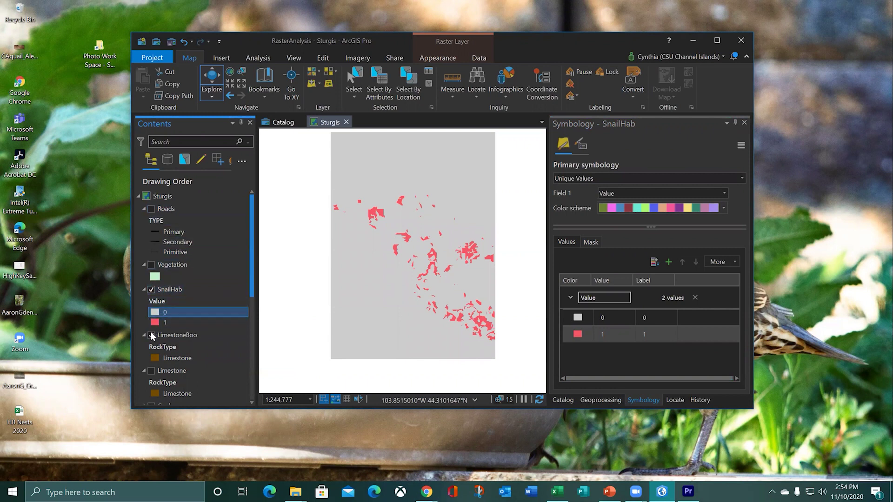
{"action": "scroll", "coordinate": [146, 370], "scroll_direction": "down", "scroll_amount": 4}
{"action": "scroll", "coordinate": [146, 367], "scroll_direction": "down", "scroll_amount": 5}
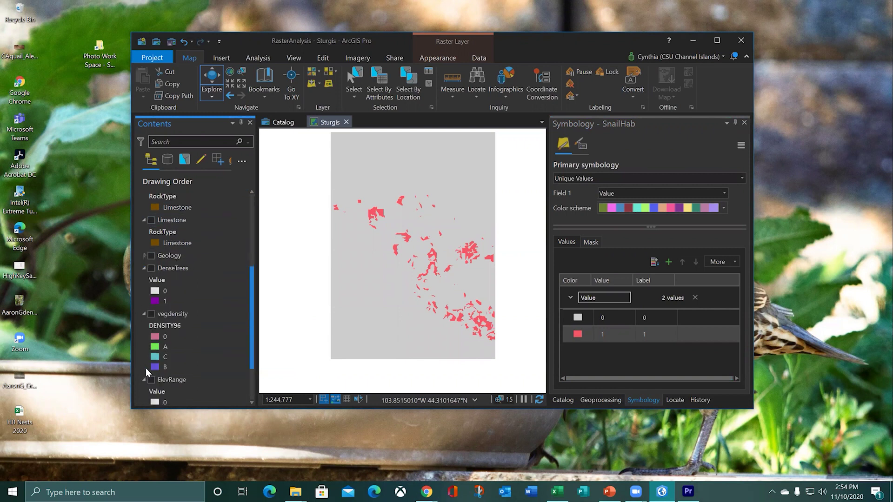
{"action": "scroll", "coordinate": [146, 367], "scroll_direction": "up", "scroll_amount": 4}
{"action": "scroll", "coordinate": [146, 368], "scroll_direction": "up", "scroll_amount": 4}
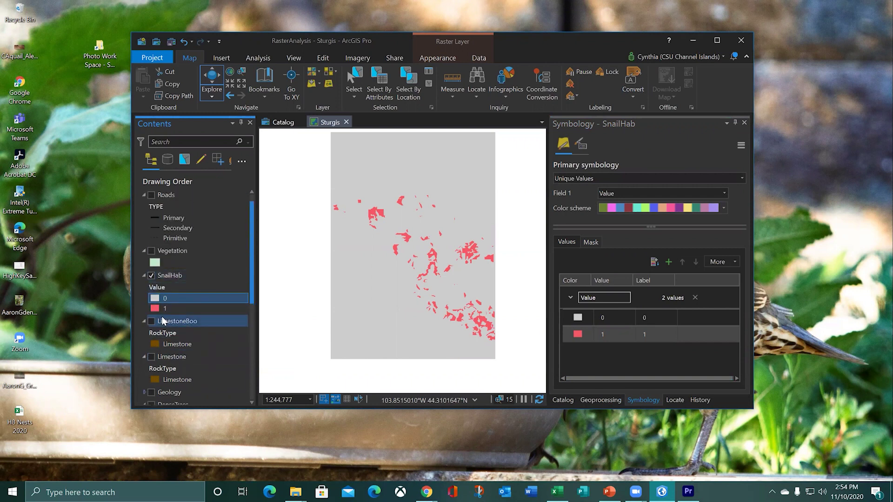
Change the color of SnailHab's value 1 to dark green.
{"action": "left_click", "coordinate": [154, 310]}
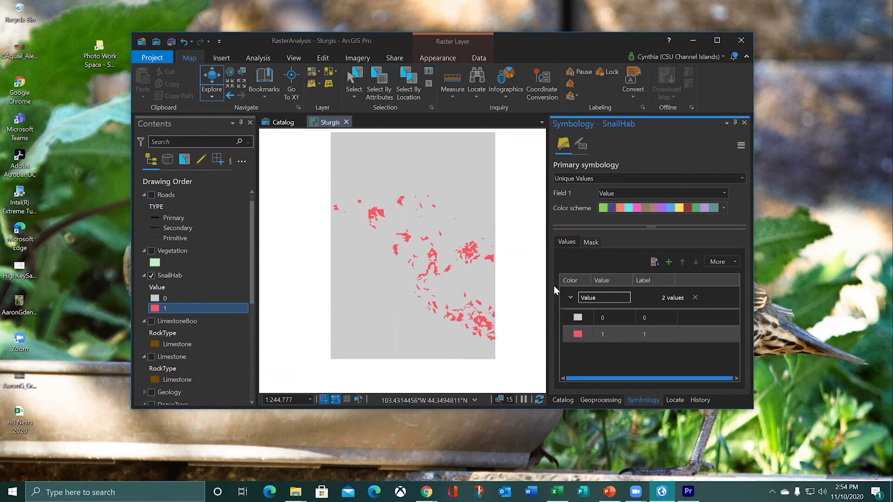
{"action": "left_click", "coordinate": [158, 308]}
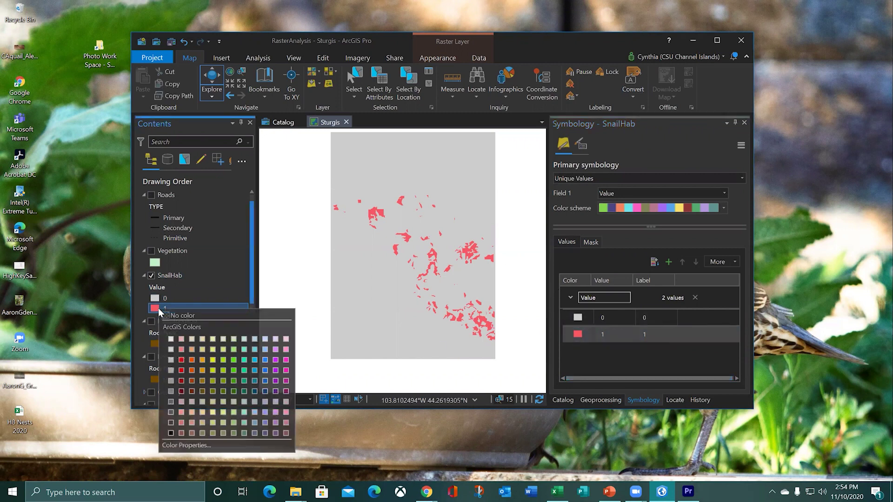
{"action": "left_click", "coordinate": [225, 390]}
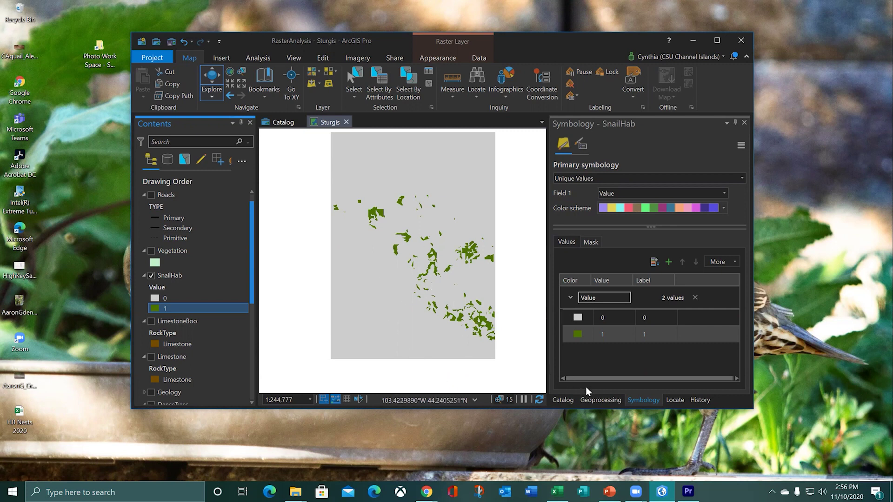
Return to the Raster Calculator expression and replace the operator between "LimestoneBoo" and "DenseTrees" with +.
{"action": "left_click", "coordinate": [590, 403]}
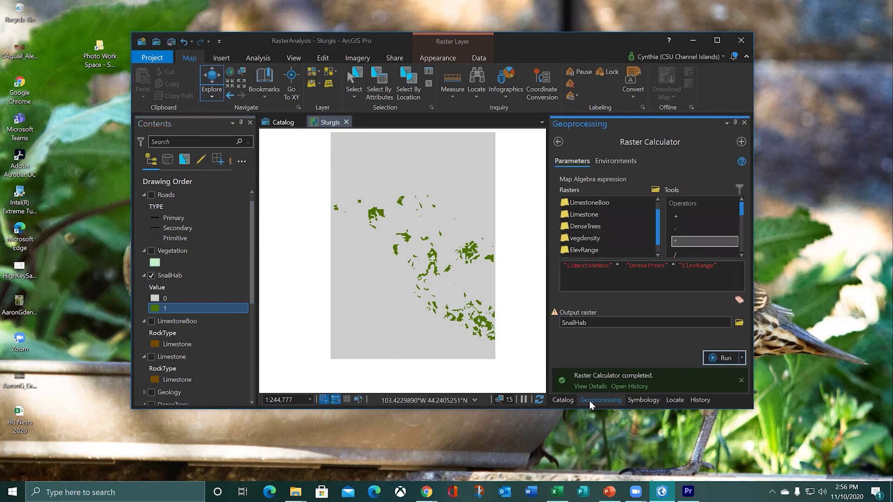
{"action": "left_click", "coordinate": [617, 267]}
{"action": "key", "text": "shift+End"}
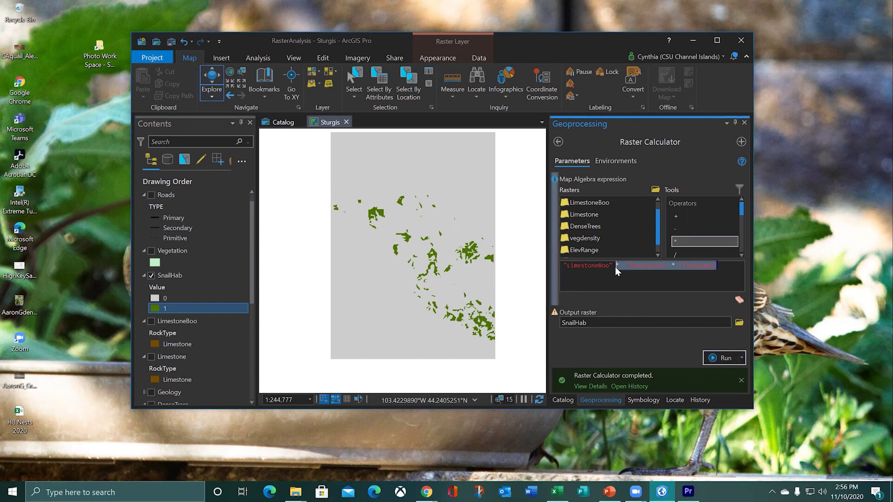
{"action": "left_click", "coordinate": [618, 266]}
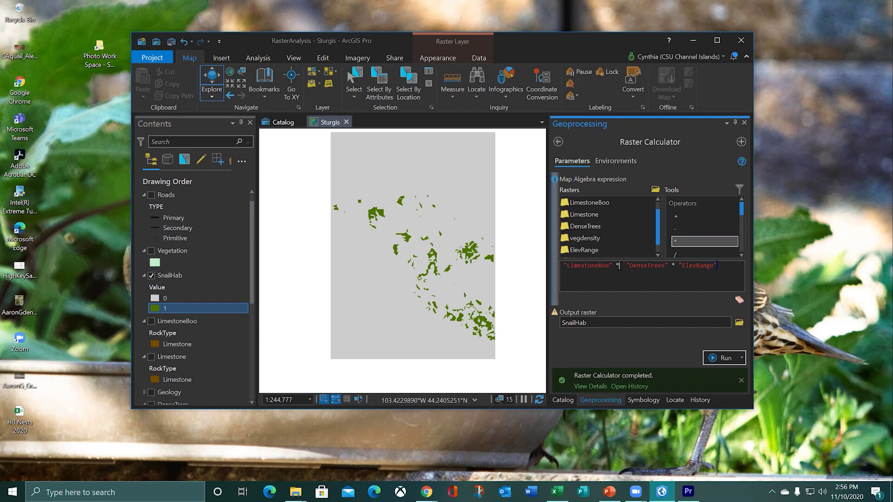
{"action": "key", "text": "BackSpace"}
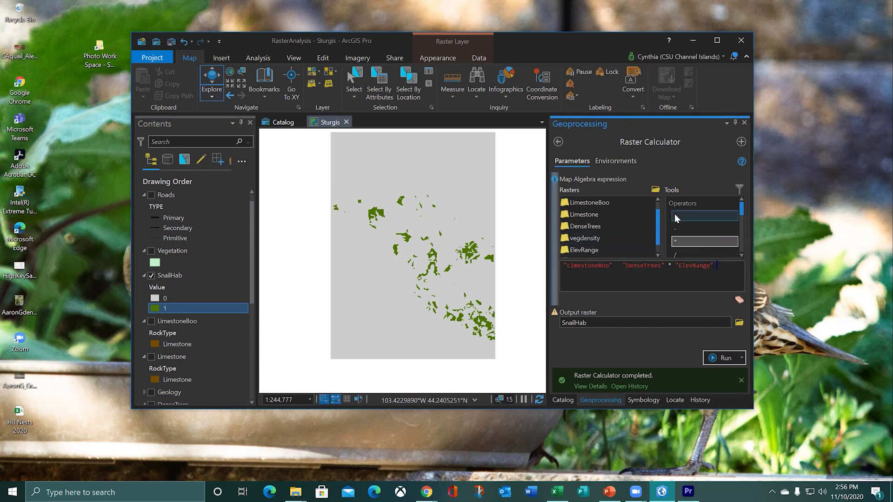
{"action": "left_click", "coordinate": [677, 217]}
{"action": "double_click", "coordinate": [677, 216]}
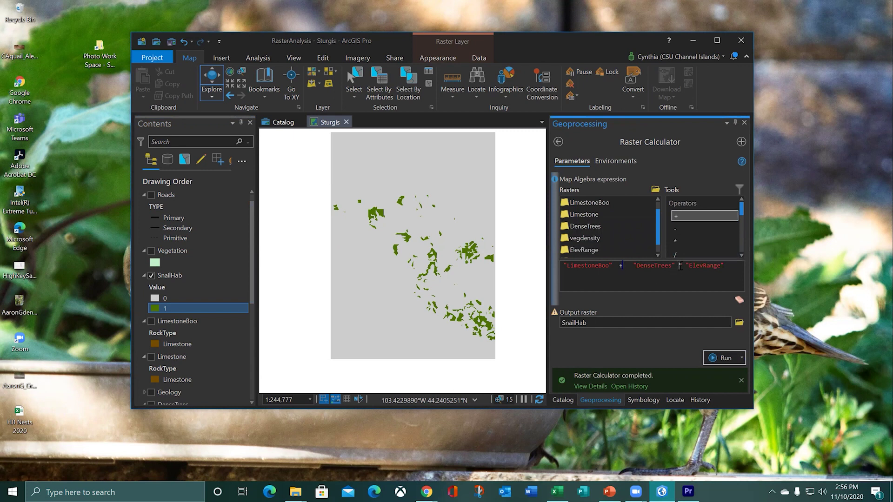
Replace the operator between "DenseTrees" and "ElevRange" with + in the map algebra expression.
{"action": "double_click", "coordinate": [681, 266]}
{"action": "double_click", "coordinate": [676, 216]}
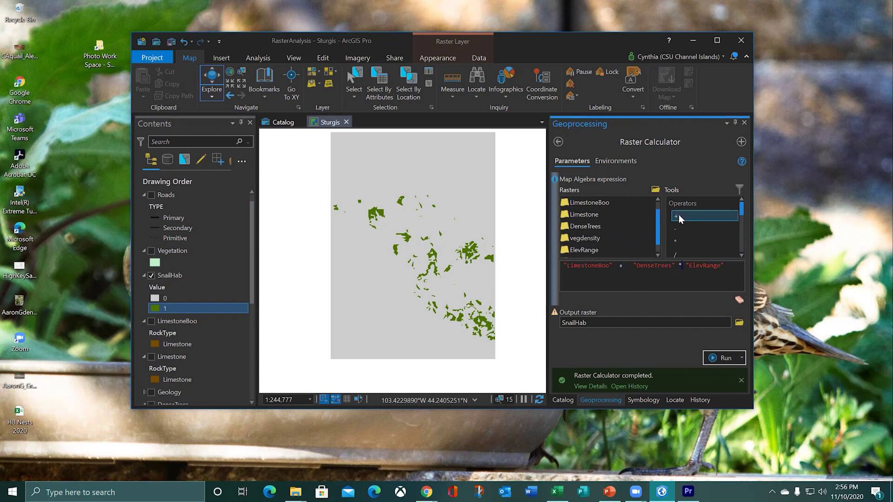
{"action": "left_click", "coordinate": [684, 266]}
{"action": "key", "text": "BackSpace"}
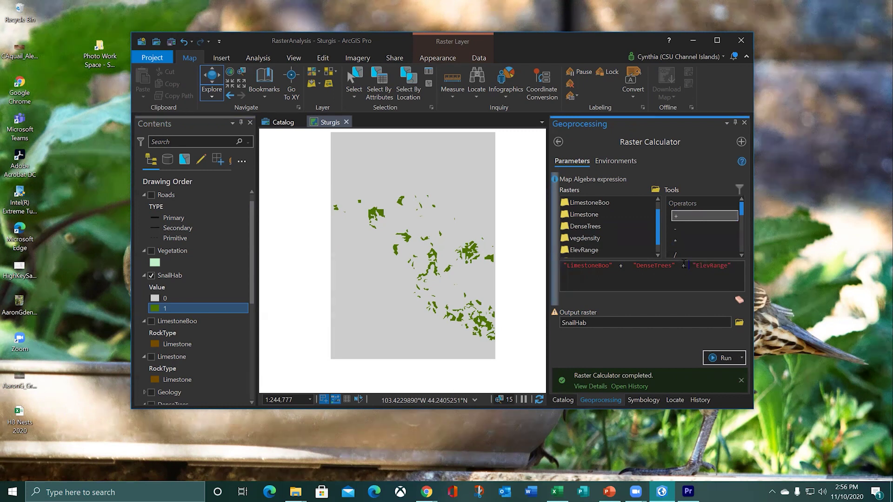
{"action": "key", "text": "BackSpace"}
Rename the output raster as SnailHabRank and run Raster Calculator with the addition expression.
{"action": "key", "text": "Tab"}
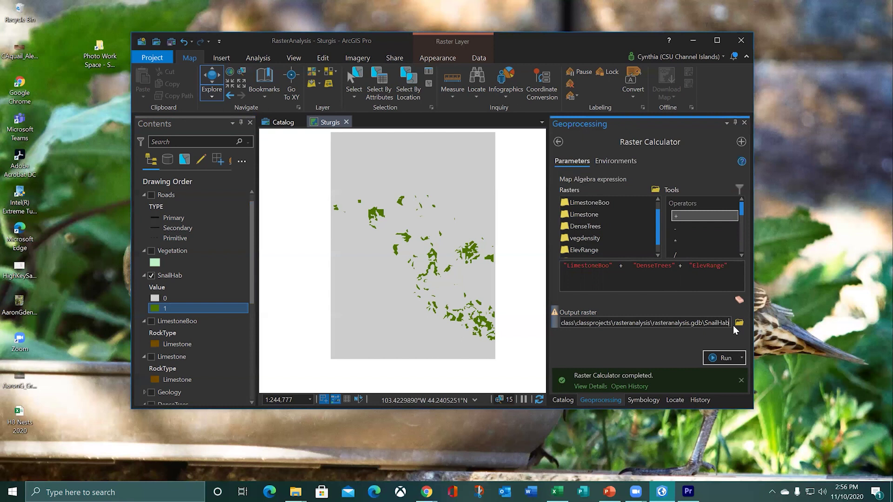
{"action": "type", "text": "Rank"}
{"action": "left_click", "coordinate": [709, 358]}
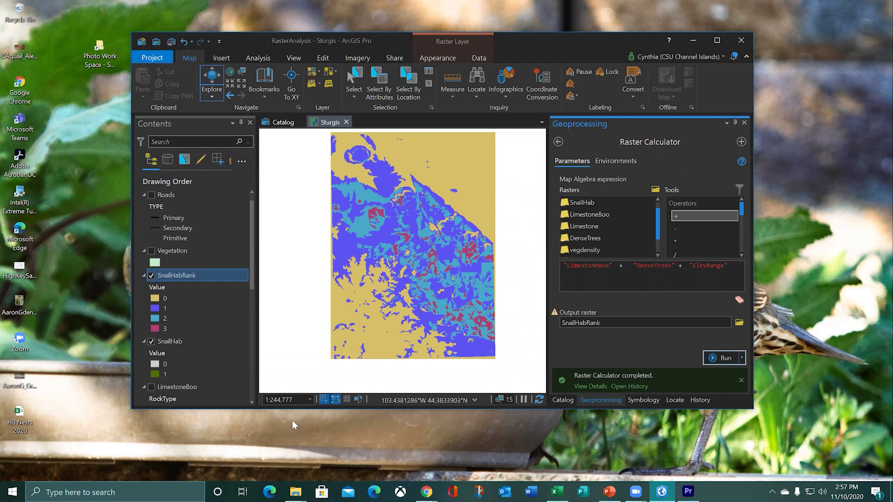
Show the color scheme names in SnailHabRank's symbology and apply the Greens (4 Classes) scheme.
{"action": "right_click", "coordinate": [197, 278]}
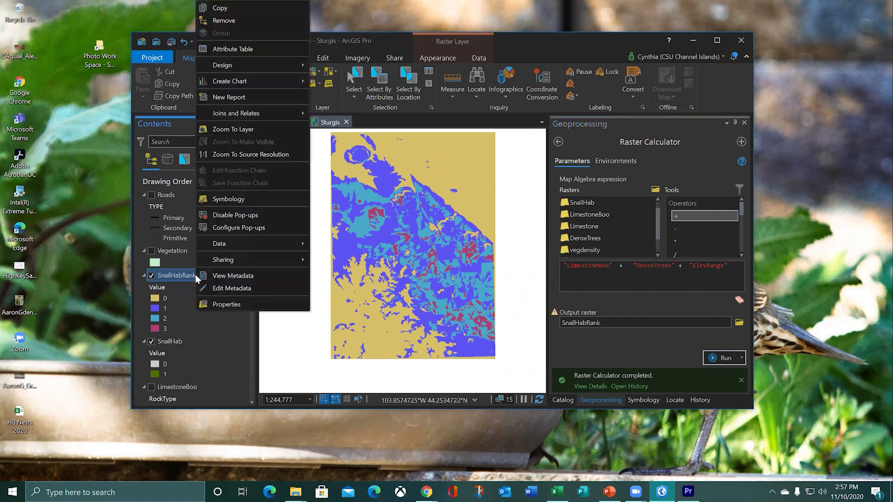
{"action": "left_click", "coordinate": [228, 194]}
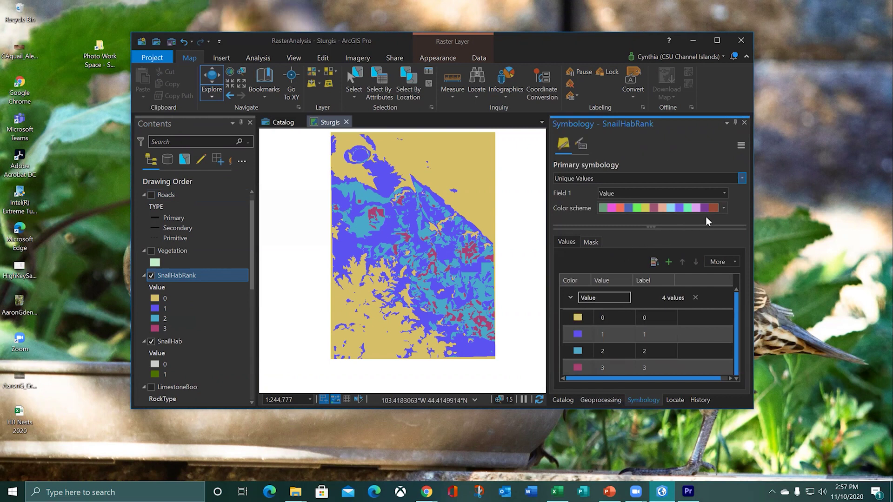
{"action": "left_click", "coordinate": [724, 210]}
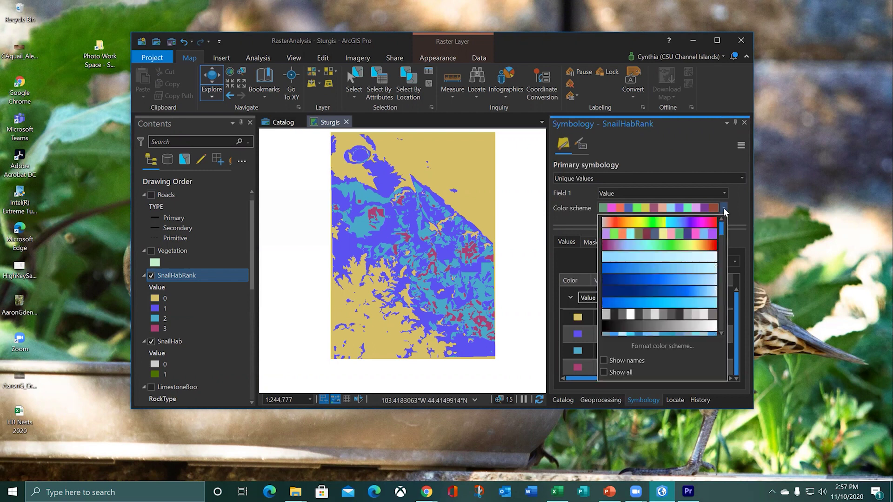
{"action": "scroll", "coordinate": [693, 279], "scroll_direction": "down", "scroll_amount": 5}
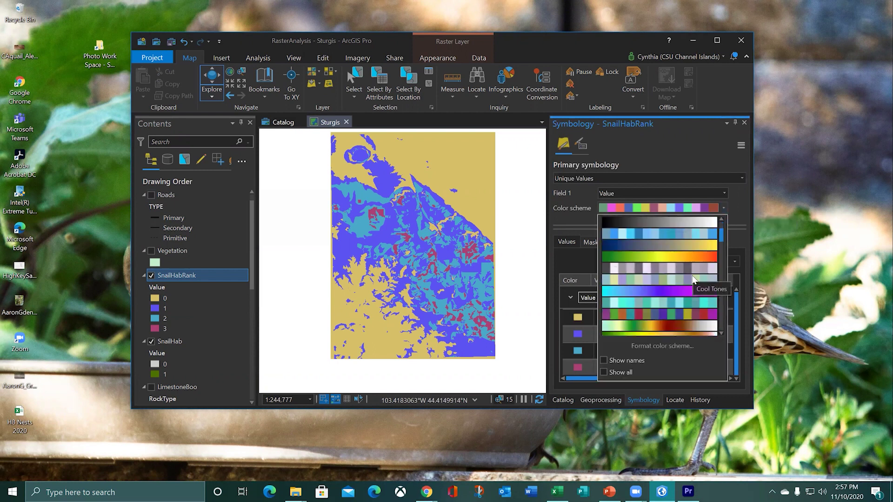
{"action": "scroll", "coordinate": [693, 279], "scroll_direction": "down", "scroll_amount": 1}
{"action": "scroll", "coordinate": [693, 279], "scroll_direction": "down", "scroll_amount": 5}
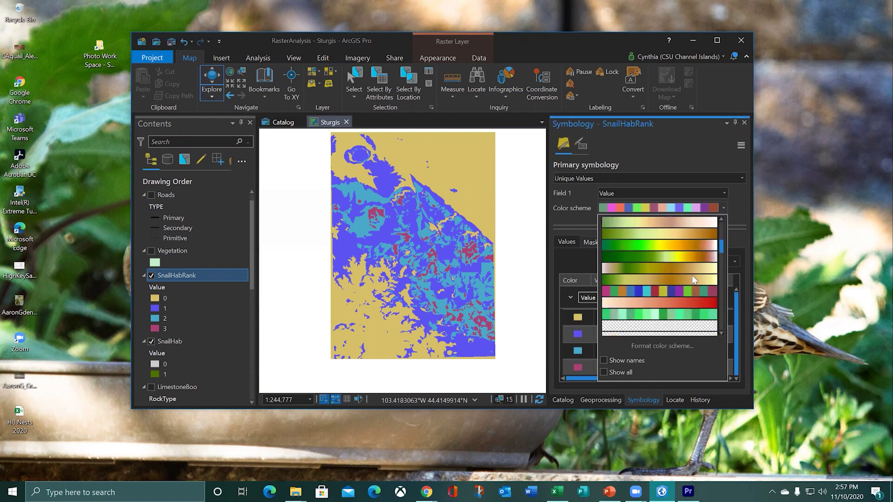
{"action": "scroll", "coordinate": [693, 280], "scroll_direction": "down", "scroll_amount": 6}
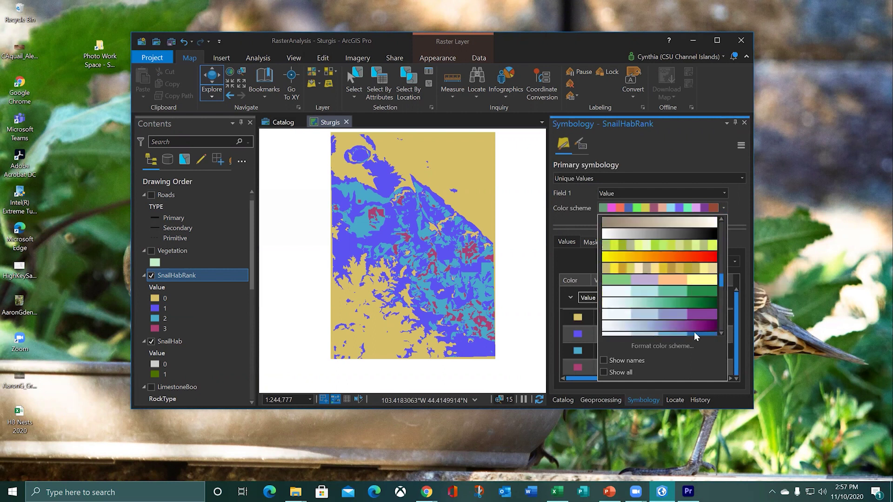
{"action": "left_click", "coordinate": [605, 362]}
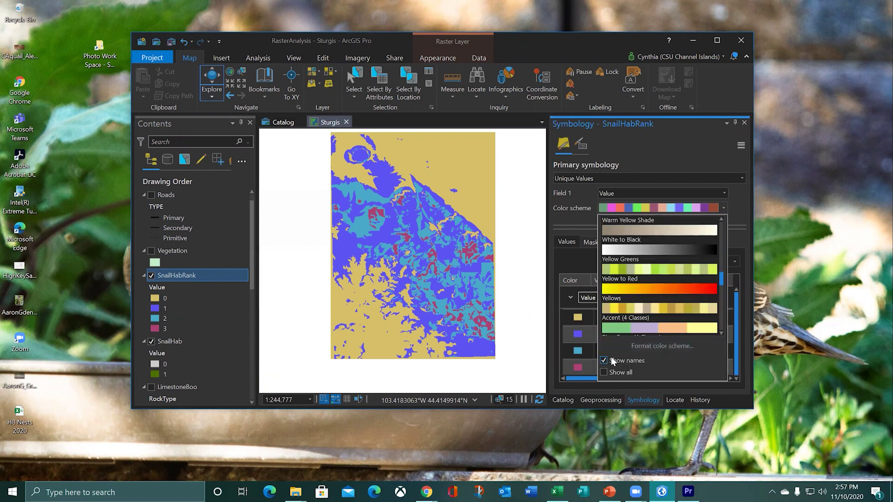
{"action": "scroll", "coordinate": [654, 325], "scroll_direction": "down", "scroll_amount": 2}
{"action": "scroll", "coordinate": [654, 326], "scroll_direction": "down", "scroll_amount": 2}
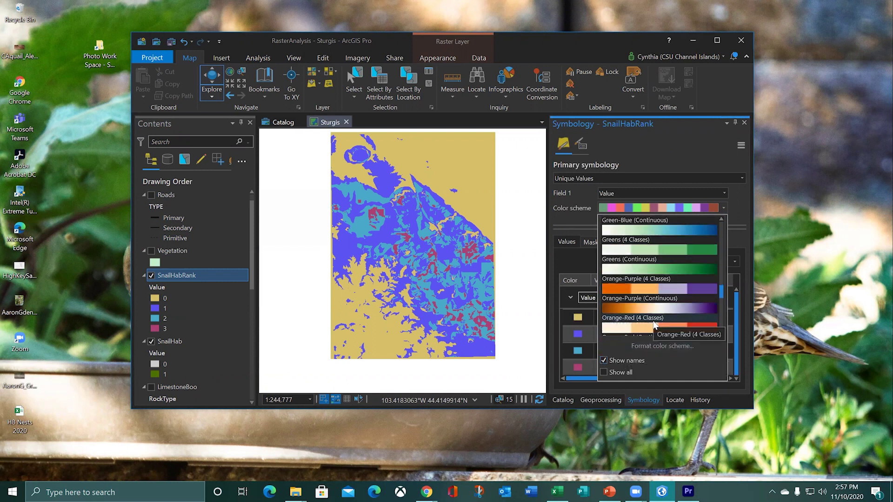
{"action": "left_click", "coordinate": [656, 251]}
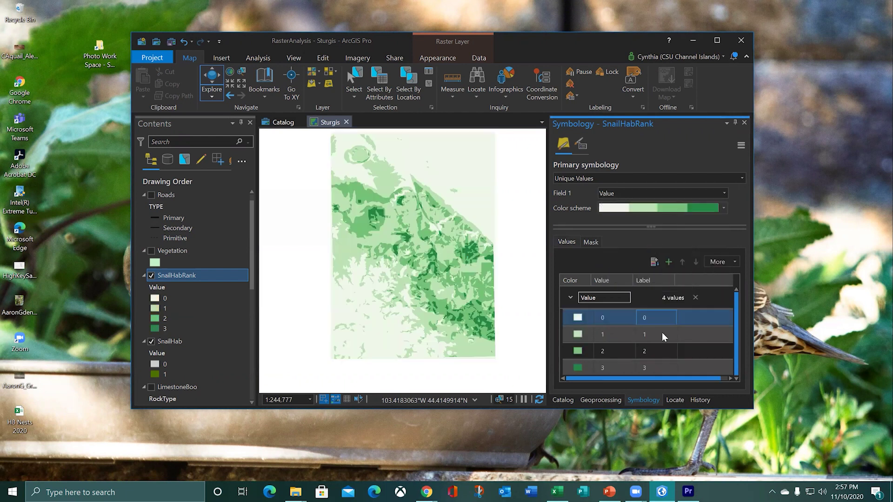
{"action": "left_click", "coordinate": [661, 351]}
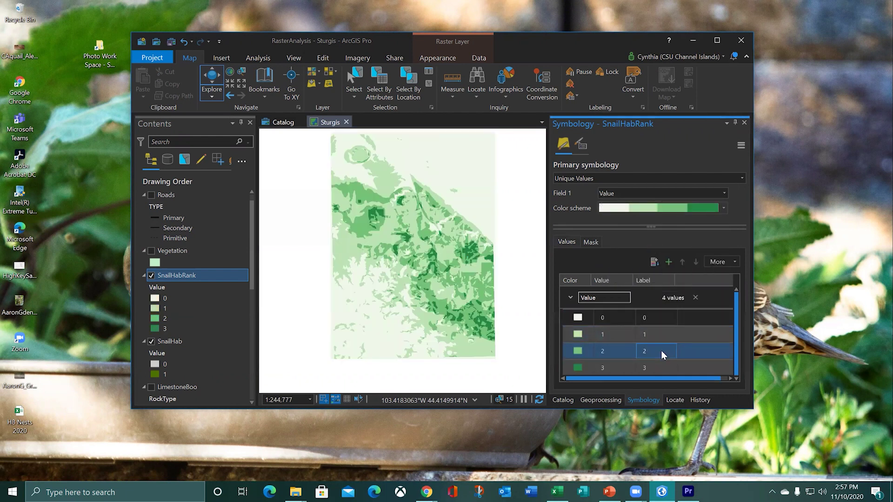
{"action": "left_click", "coordinate": [723, 209]}
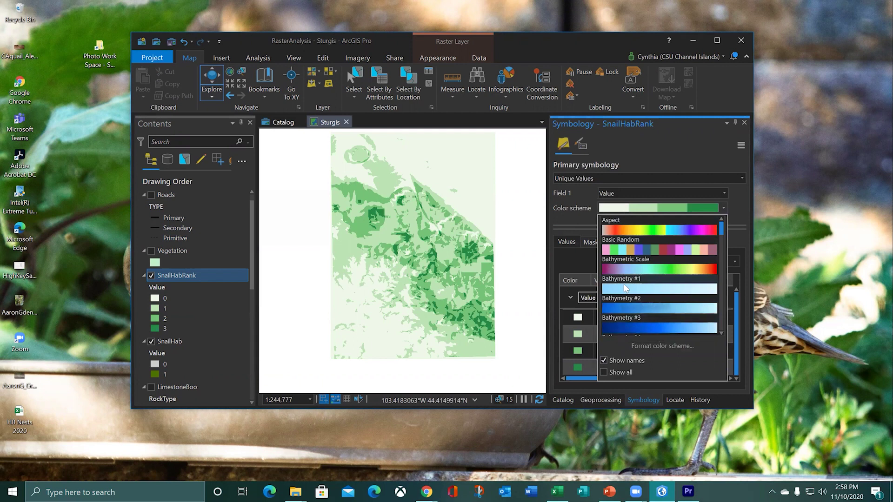
{"action": "scroll", "coordinate": [621, 307], "scroll_direction": "down", "scroll_amount": 3}
{"action": "scroll", "coordinate": [625, 289], "scroll_direction": "down", "scroll_amount": 5}
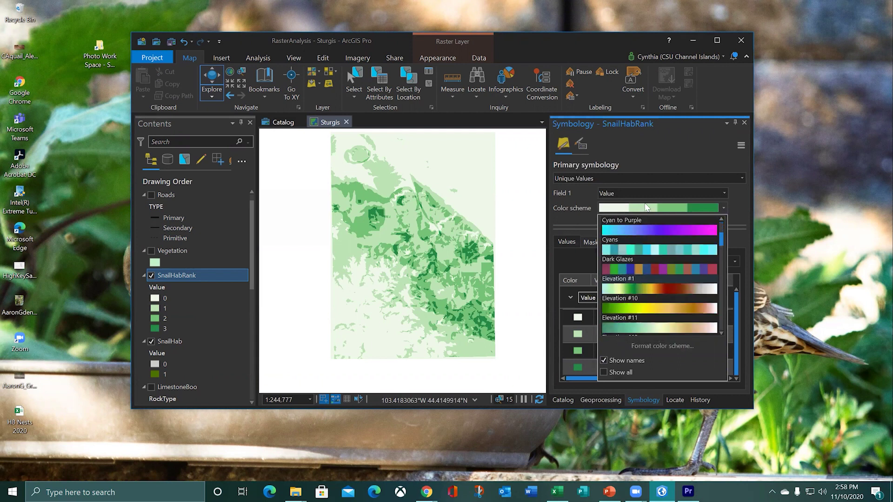
{"action": "left_click", "coordinate": [665, 144]}
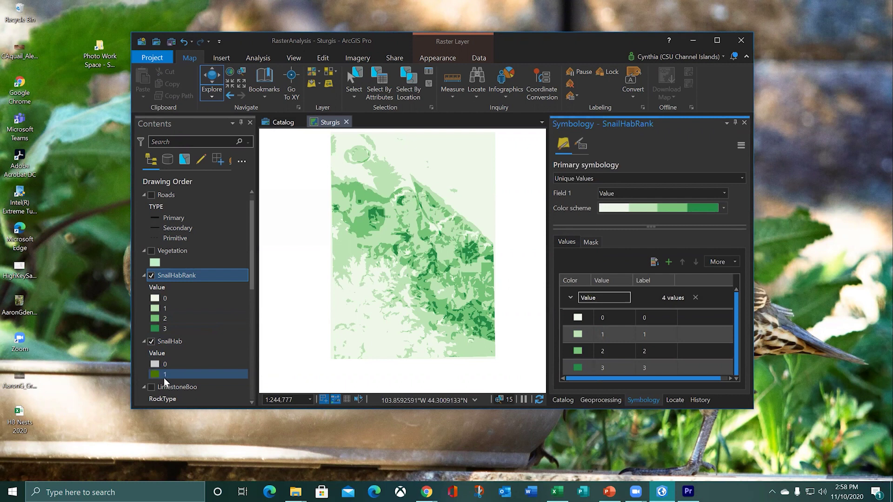
{"action": "double_click", "coordinate": [153, 275]}
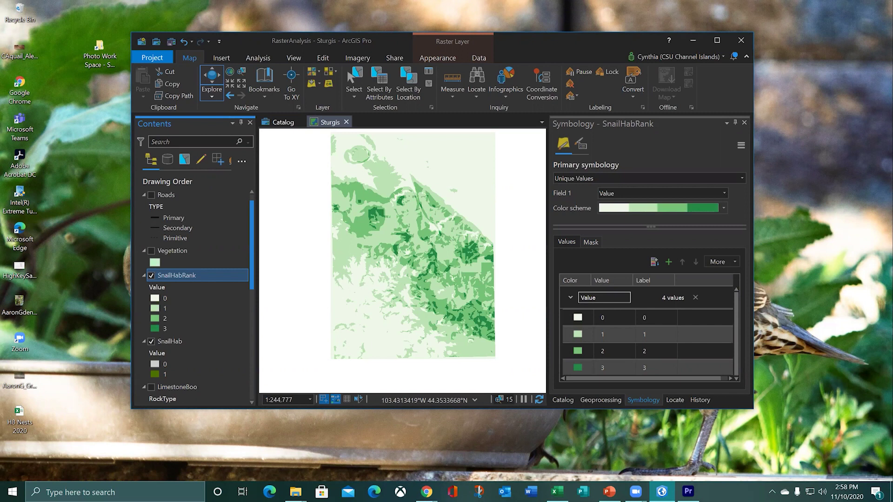
{"action": "left_click", "coordinate": [747, 144]}
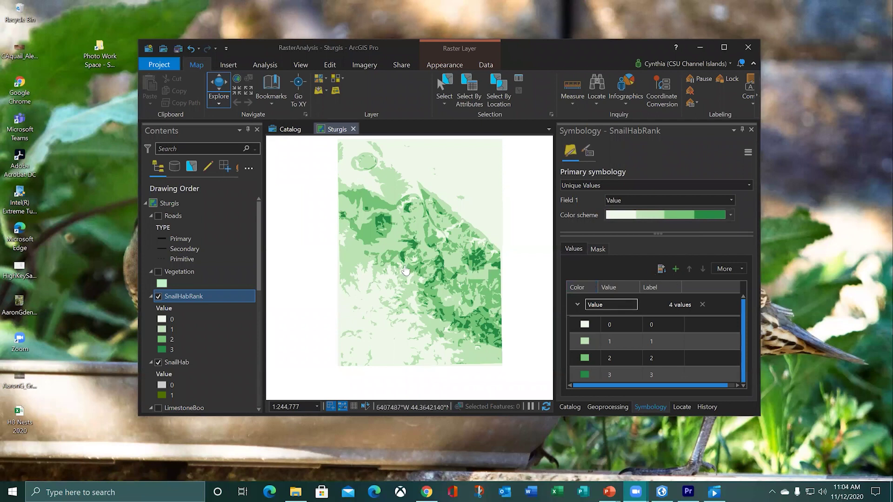
Hide the SnailHabRank and SnailHab layers and collapse their legends along with LimestoneBoo's.
{"action": "left_click", "coordinate": [160, 297]}
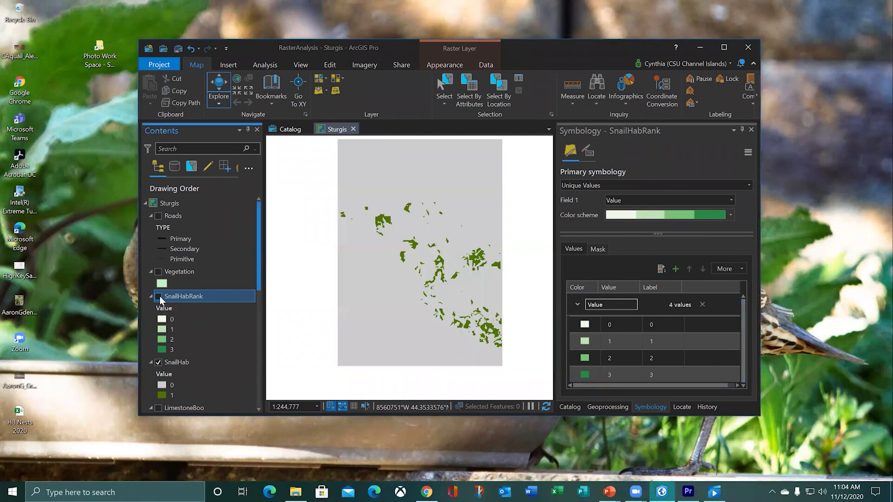
{"action": "left_click", "coordinate": [150, 297]}
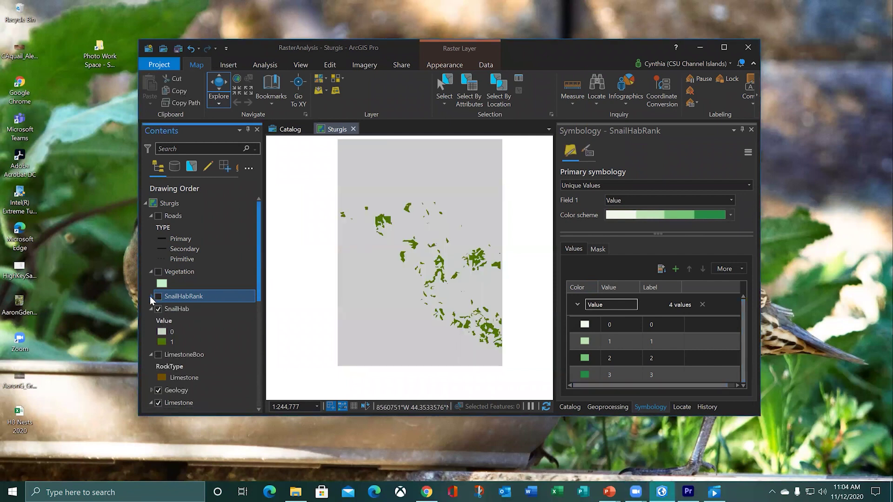
{"action": "left_click", "coordinate": [160, 309]}
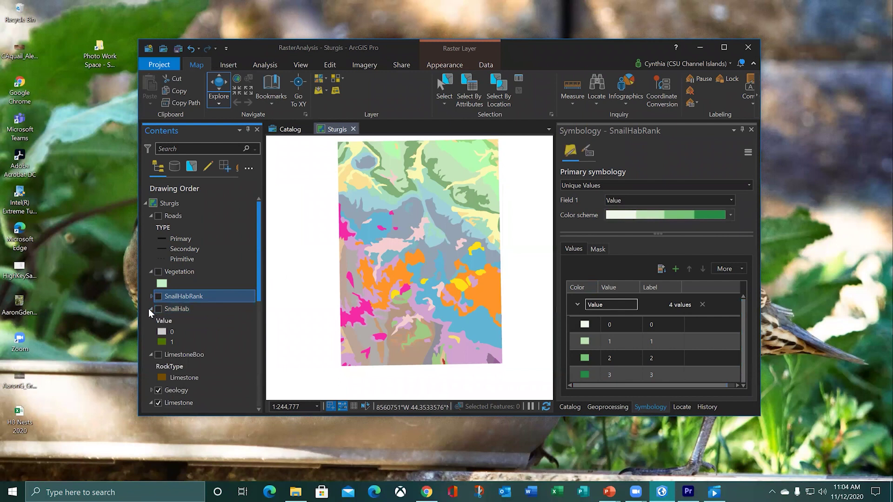
{"action": "left_click", "coordinate": [150, 308]}
{"action": "left_click", "coordinate": [151, 322]}
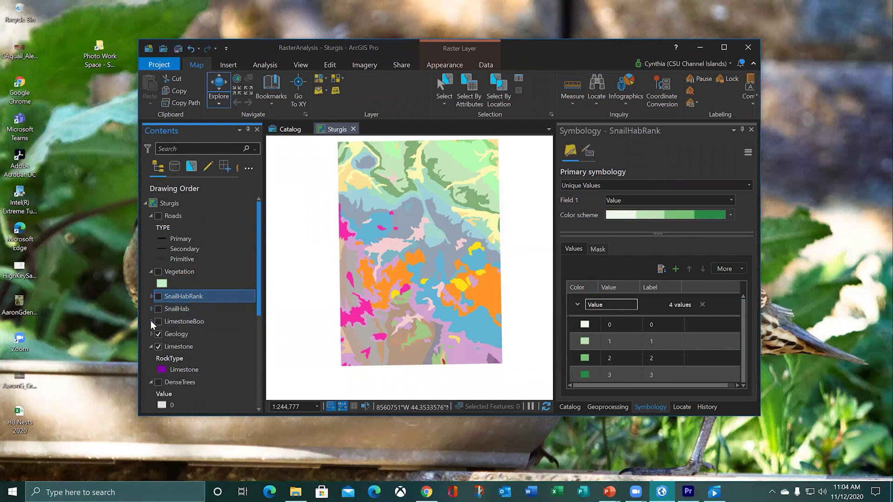
Hide the Geology layer and collapse the legends of Limestone, DenseTrees, vegdensity, ElevRange and Elevation.
{"action": "left_click", "coordinate": [160, 334]}
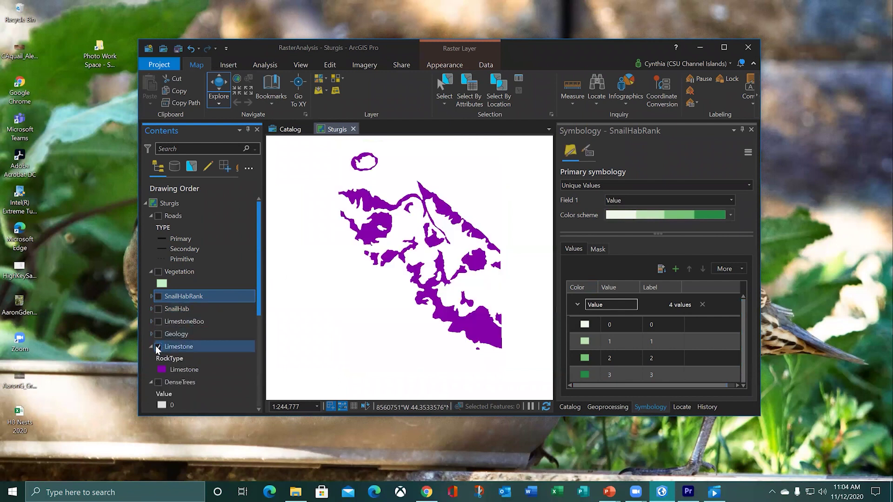
{"action": "left_click", "coordinate": [150, 346]}
{"action": "left_click", "coordinate": [152, 359]}
{"action": "left_click", "coordinate": [151, 372]}
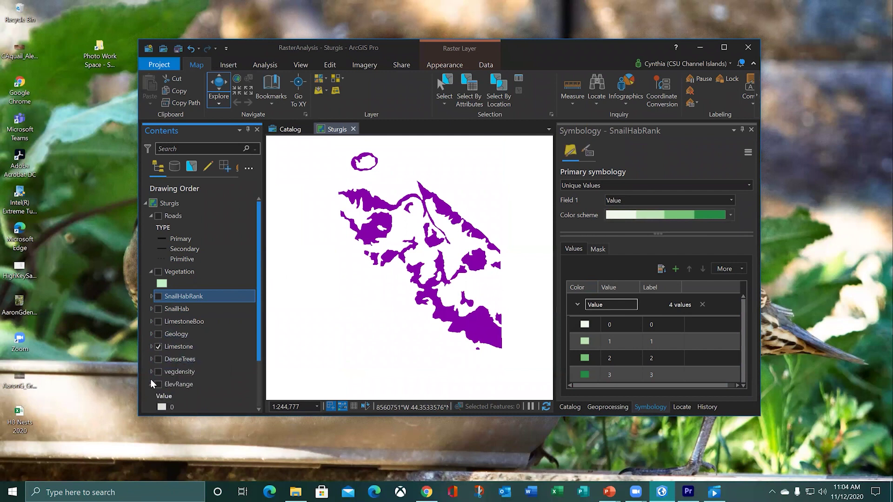
{"action": "left_click", "coordinate": [151, 384]}
{"action": "scroll", "coordinate": [156, 384], "scroll_direction": "down", "scroll_amount": 1}
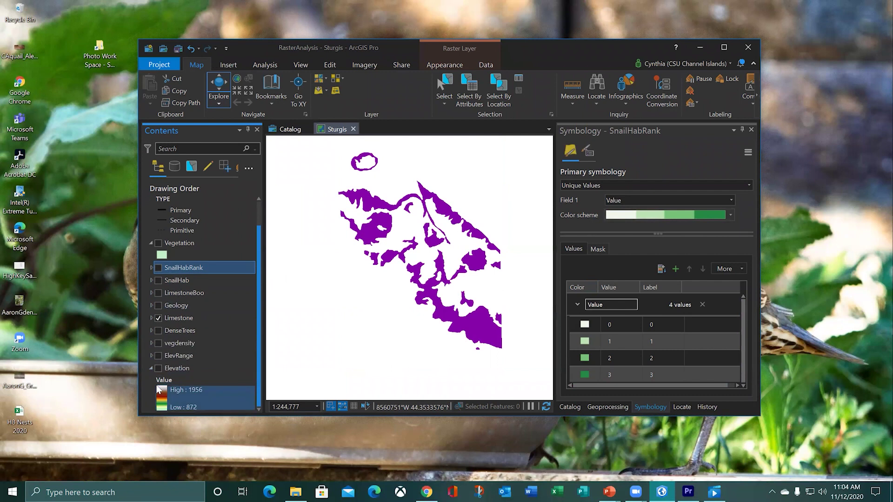
{"action": "left_click", "coordinate": [151, 368]}
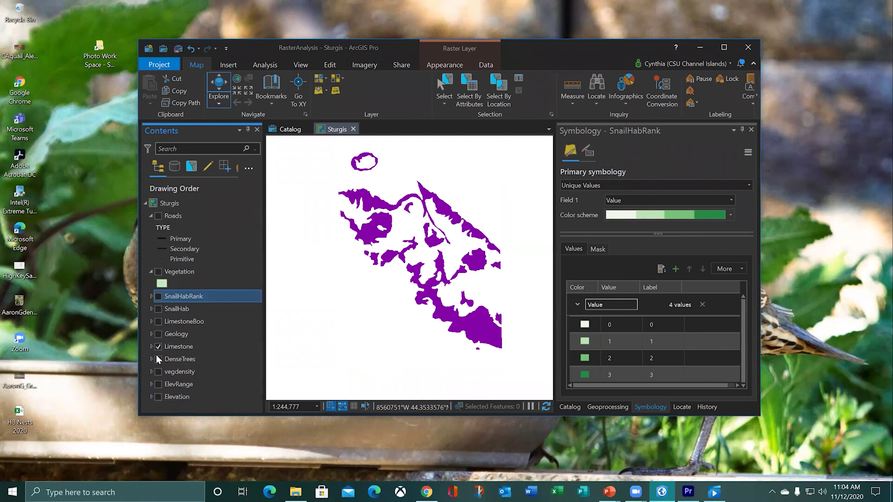
Hide Limestone, collapse the Vegetation legend and leave only the Roads layer displayed on the map.
{"action": "left_click", "coordinate": [158, 347]}
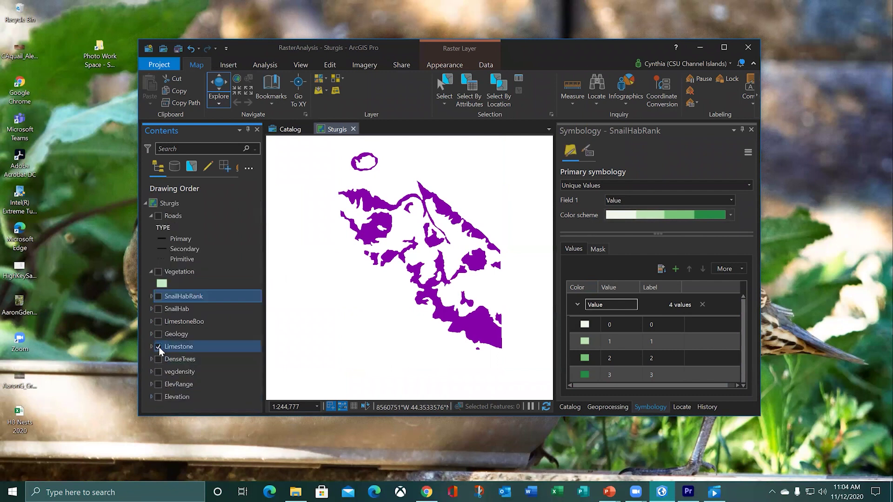
{"action": "left_click", "coordinate": [151, 271]}
{"action": "left_click", "coordinate": [160, 274]}
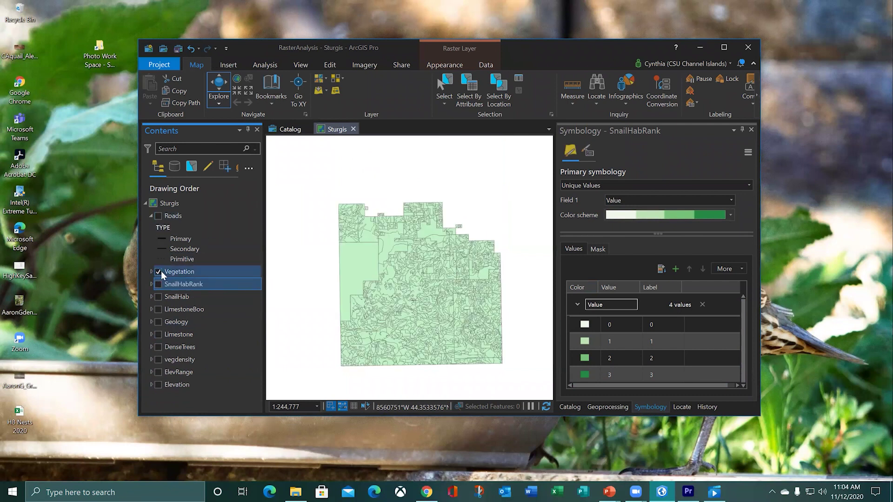
{"action": "left_click", "coordinate": [159, 272]}
{"action": "left_click", "coordinate": [157, 217]}
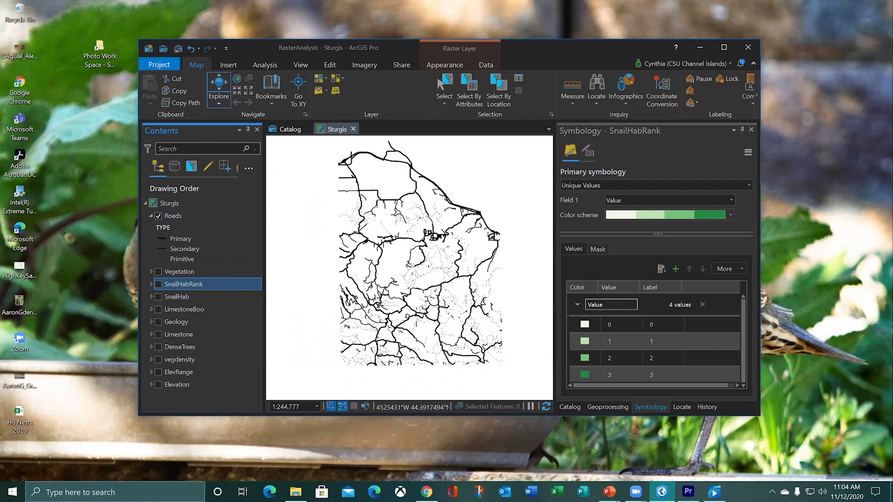
Search the geoprocessing tools for "euclid", open Euclidean Distance and check its illustrated description.
{"action": "left_click", "coordinate": [661, 375]}
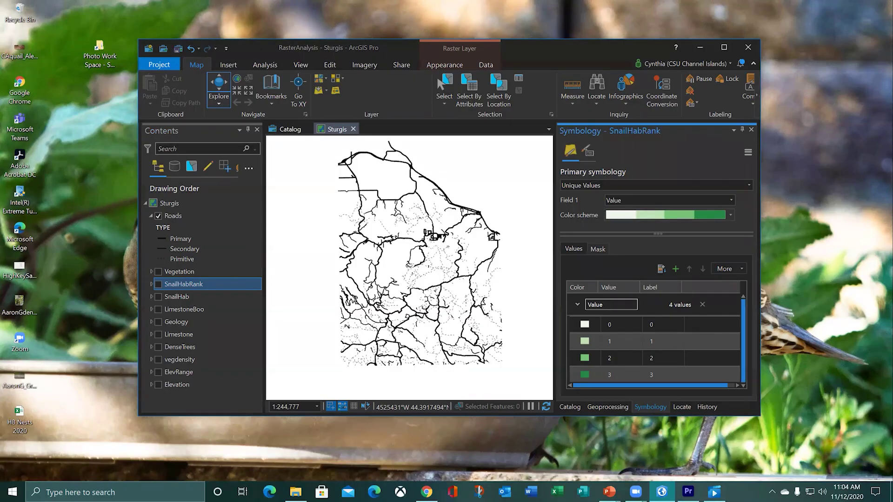
{"action": "left_click", "coordinate": [605, 407]}
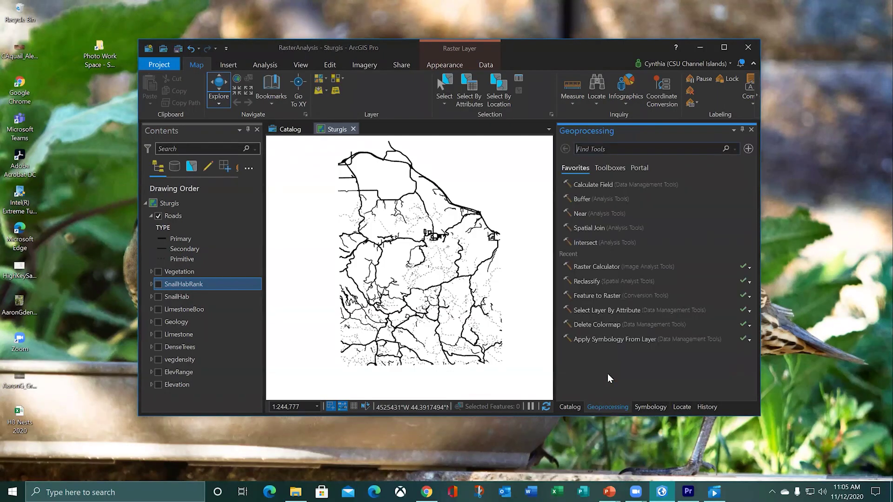
{"action": "left_click", "coordinate": [597, 148]}
{"action": "type", "text": "euclid"}
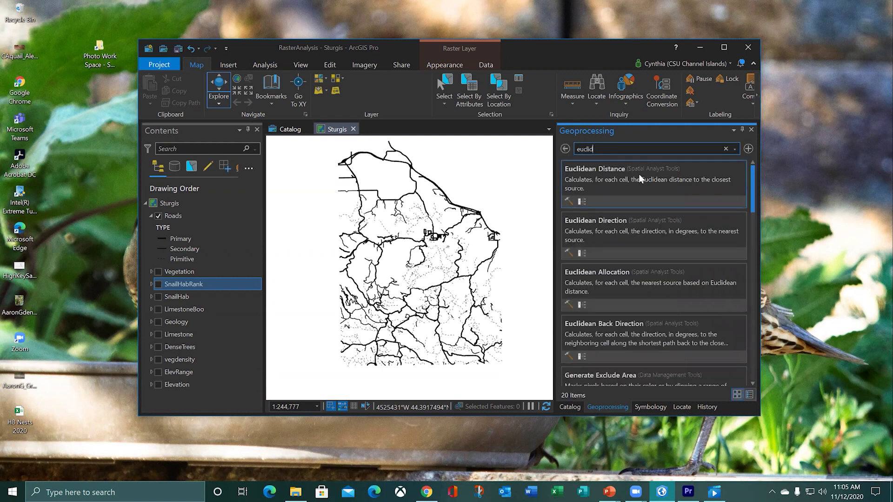
{"action": "left_click", "coordinate": [638, 178]}
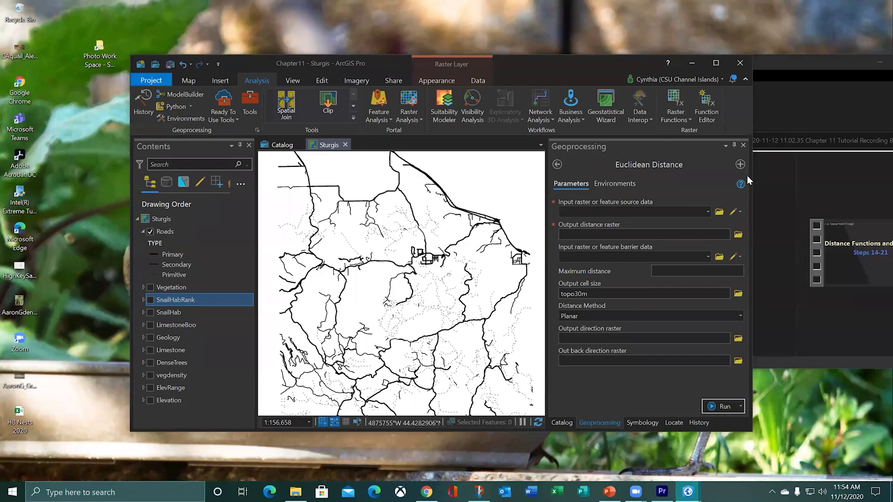
{"action": "mouse_move", "coordinate": [741, 185]}
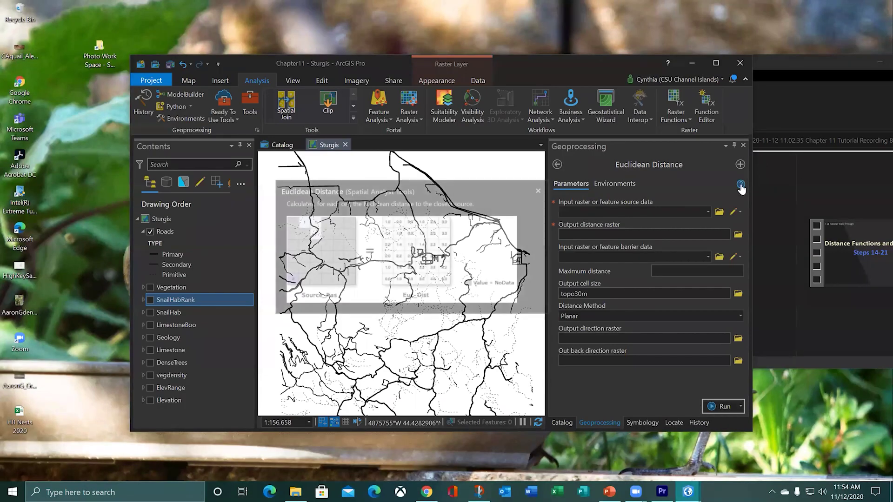
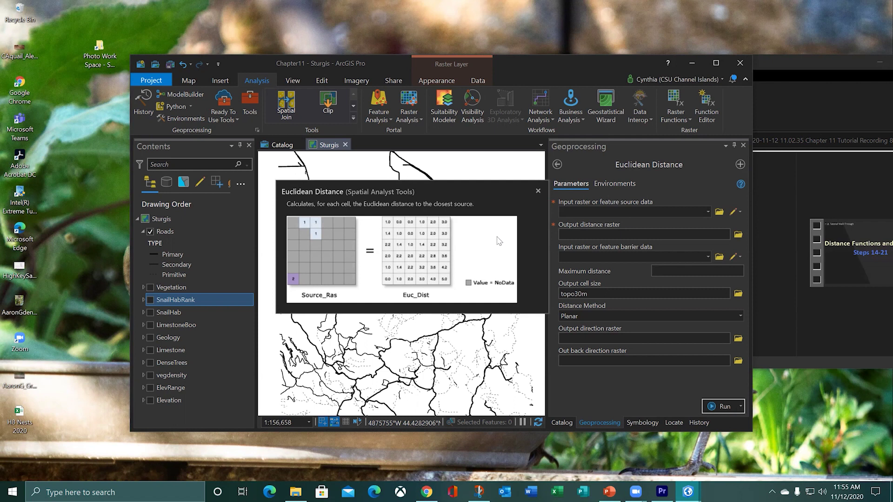
{"action": "left_click", "coordinate": [538, 191]}
Set Roads as the Euclidean Distance source data and name the output distance raster RoadDist.
{"action": "left_click", "coordinate": [707, 211]}
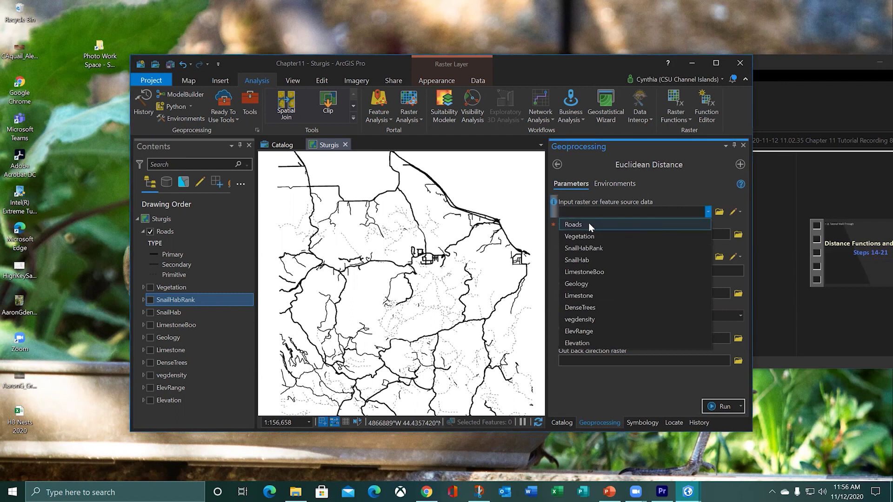
{"action": "left_click", "coordinate": [576, 224]}
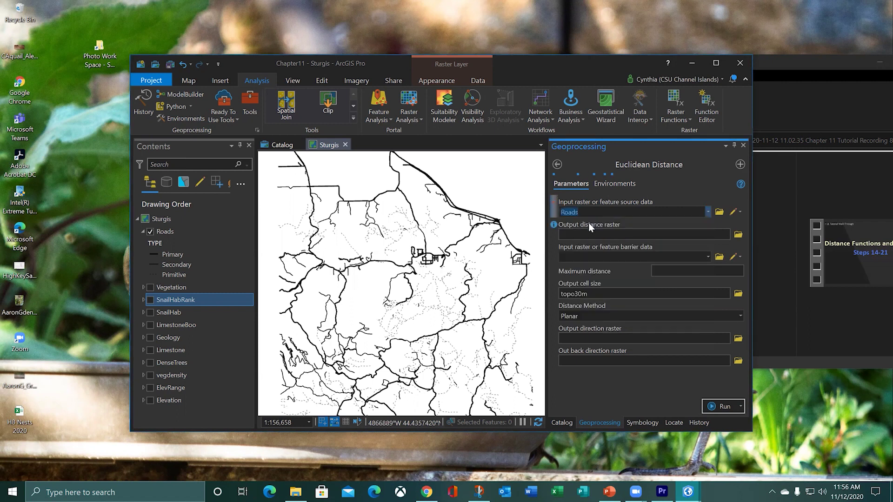
{"action": "left_click", "coordinate": [623, 234]}
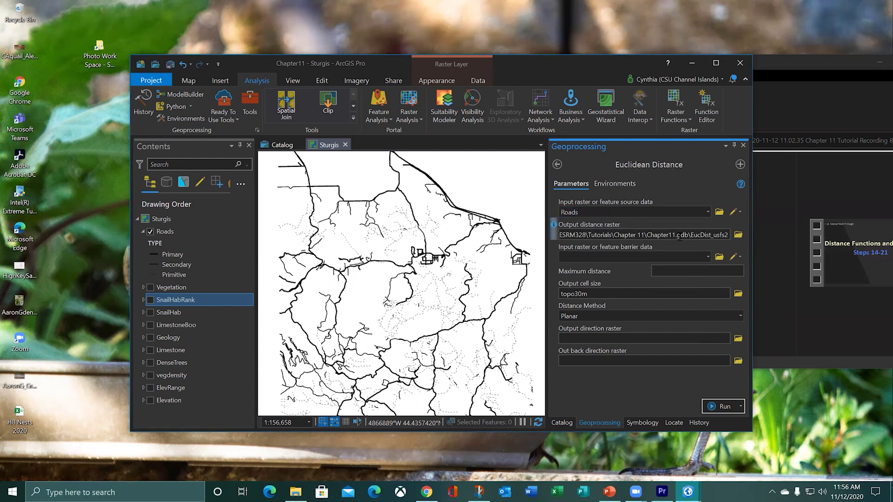
{"action": "left_click_drag", "start_coordinate": [690, 238], "coordinate": [718, 234]}
{"action": "type", "text": "Ro"}
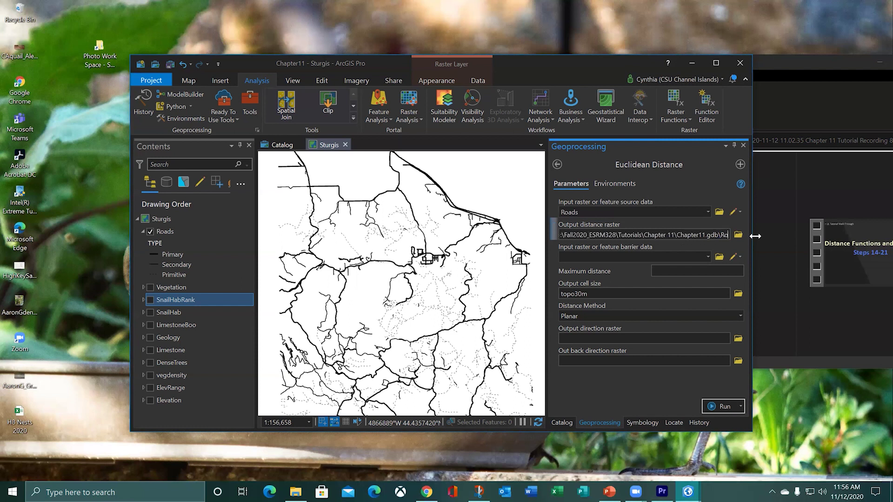
{"action": "type", "text": "adDist"}
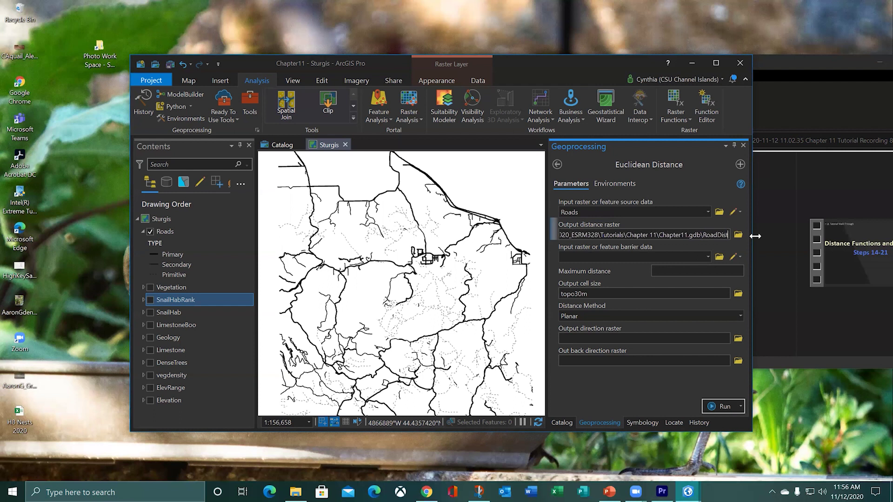
Name the output direction raster RoadDir and check that parameter's description, leaving the barrier data empty.
{"action": "left_click", "coordinate": [657, 256]}
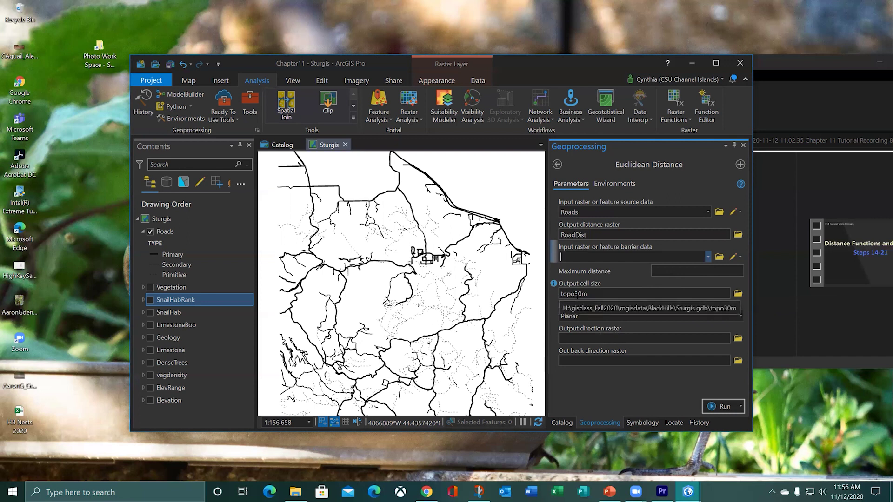
{"action": "left_click", "coordinate": [586, 340]}
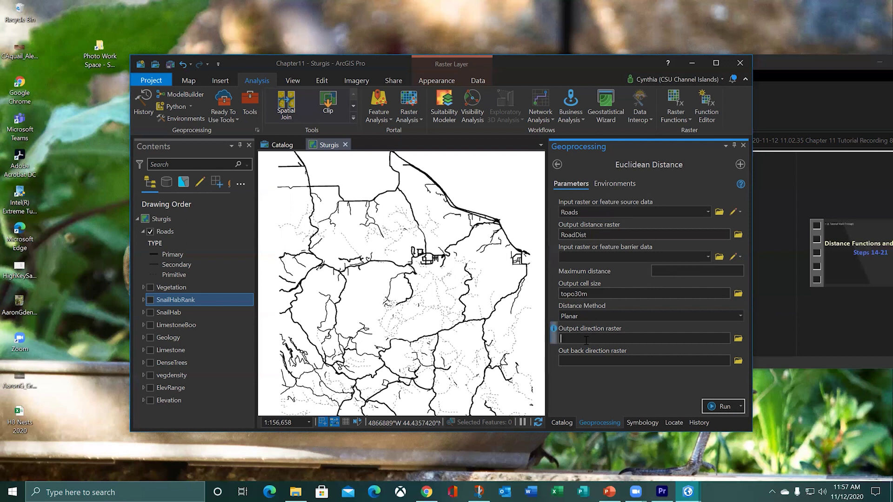
{"action": "type", "text": "RoadDir"}
{"action": "mouse_move", "coordinate": [555, 329]}
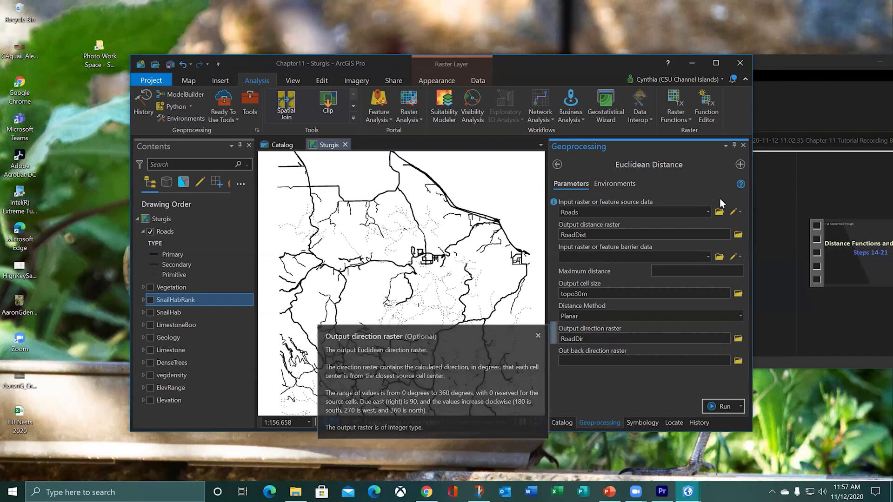
Open the Euclidean Distance tool's online help page and review its illustration and usage notes.
{"action": "left_click", "coordinate": [741, 185]}
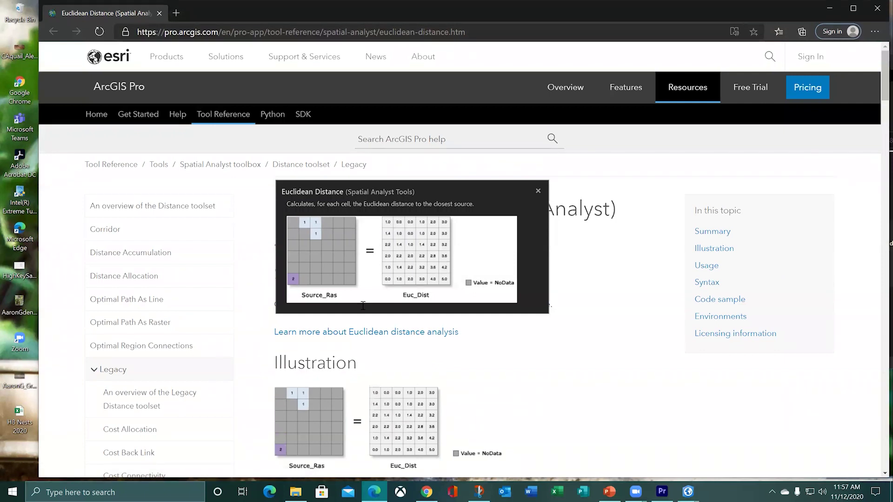
{"action": "scroll", "coordinate": [375, 358], "scroll_direction": "down", "scroll_amount": 5}
{"action": "scroll", "coordinate": [372, 354], "scroll_direction": "up", "scroll_amount": 2}
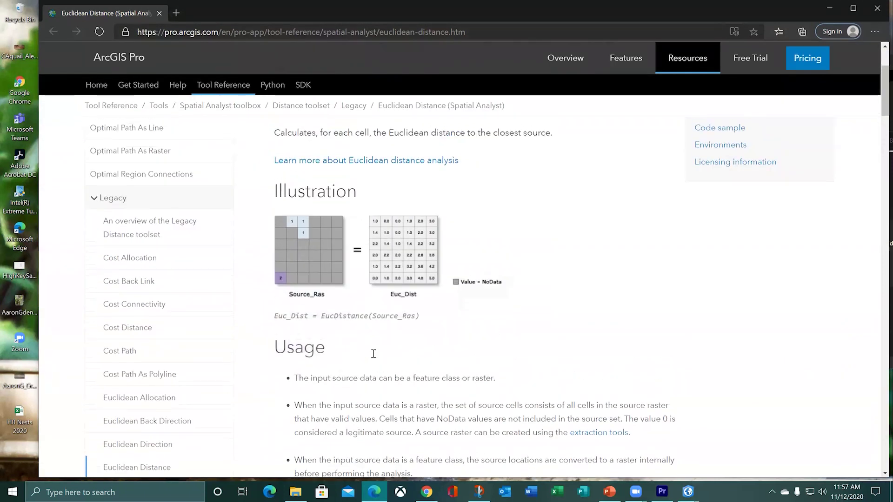
{"action": "scroll", "coordinate": [367, 419], "scroll_direction": "down", "scroll_amount": 3}
{"action": "scroll", "coordinate": [386, 389], "scroll_direction": "up", "scroll_amount": 1}
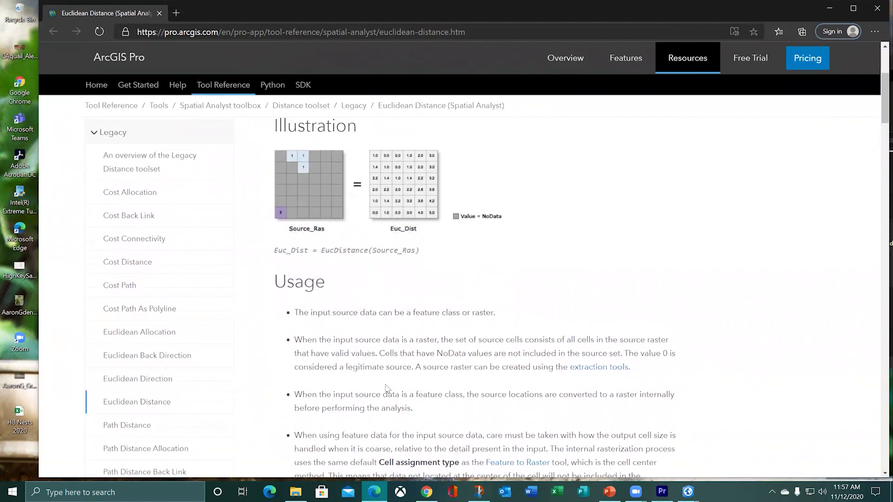
{"action": "scroll", "coordinate": [386, 388], "scroll_direction": "up", "scroll_amount": 1}
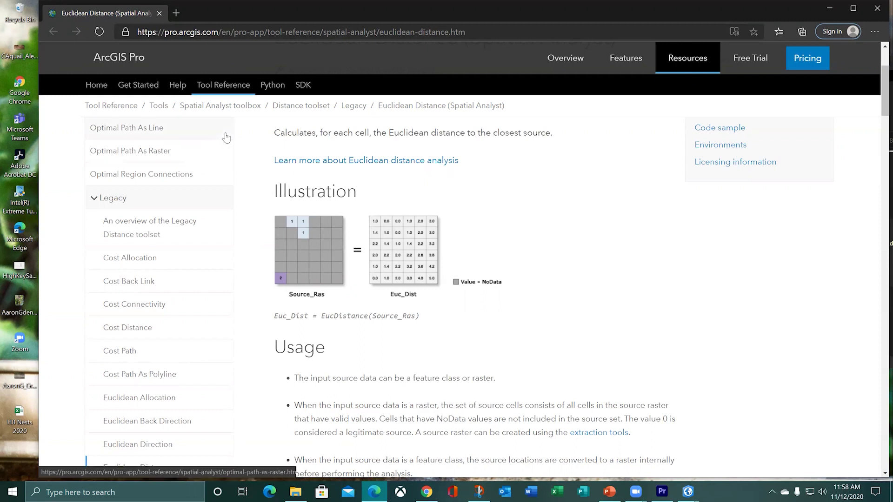
Run Euclidean Distance to create the RoadDist and RoadDir rasters, and hide the RoadDir layer with its legend collapsed.
{"action": "left_click", "coordinate": [877, 10]}
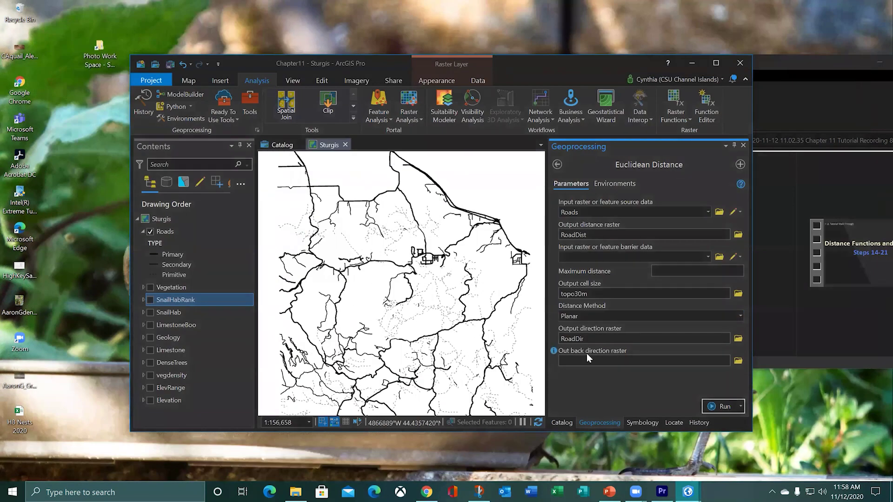
{"action": "left_click", "coordinate": [710, 404]}
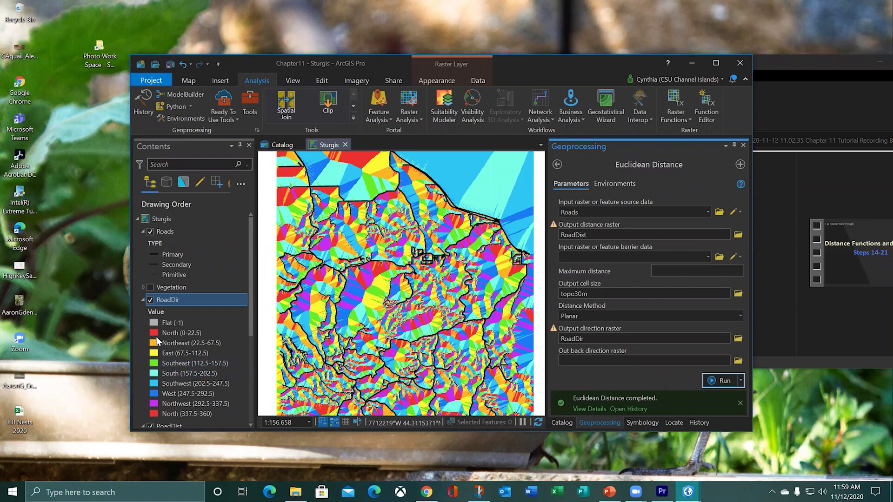
{"action": "left_click", "coordinate": [150, 300]}
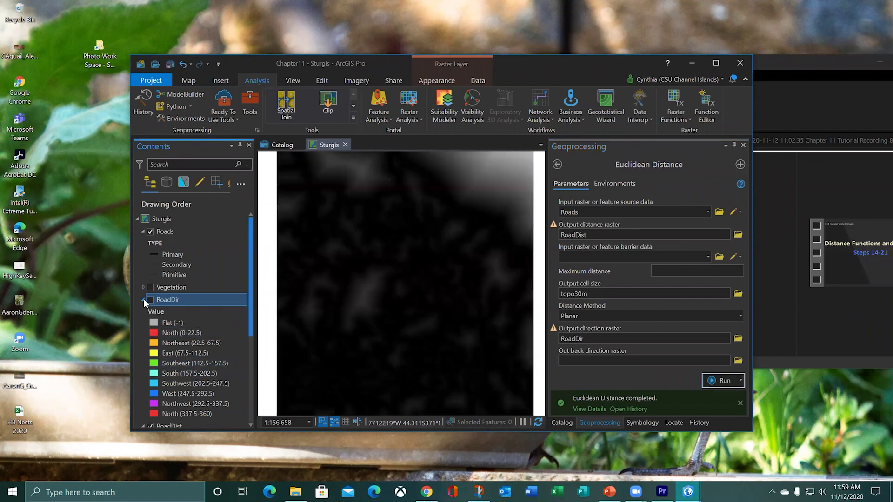
{"action": "left_click", "coordinate": [143, 300]}
Change the RoadDist raster's primary symbology to Classify.
{"action": "right_click", "coordinate": [186, 311]}
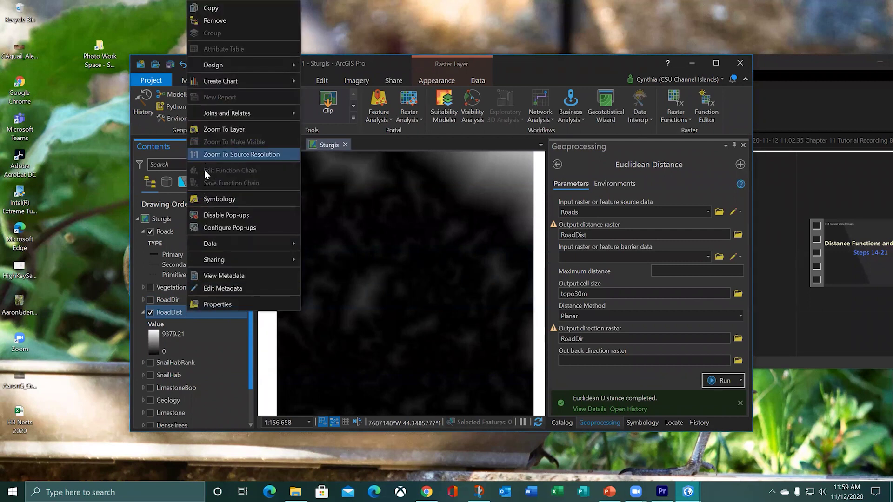
{"action": "left_click", "coordinate": [208, 197]}
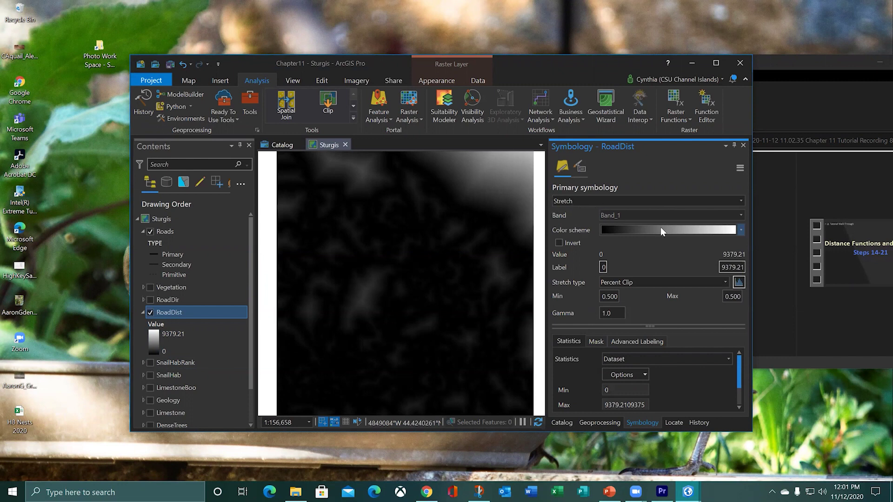
{"action": "left_click", "coordinate": [741, 202]}
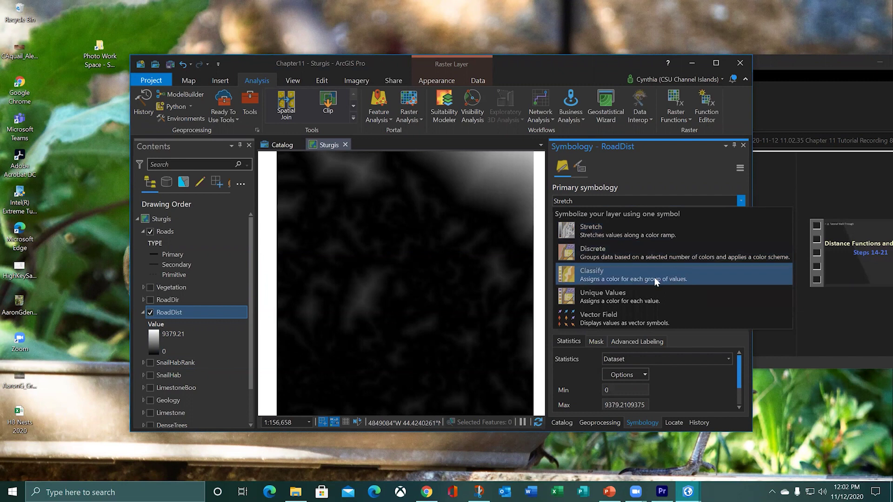
{"action": "left_click", "coordinate": [586, 280]}
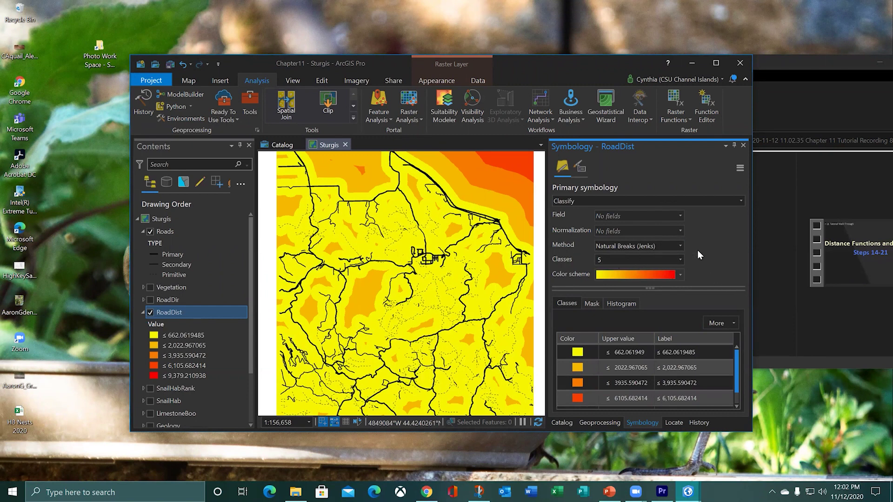
Try the Equal Interval classification method on RoadDist and return to Natural Breaks (Jenks).
{"action": "left_click", "coordinate": [680, 246]}
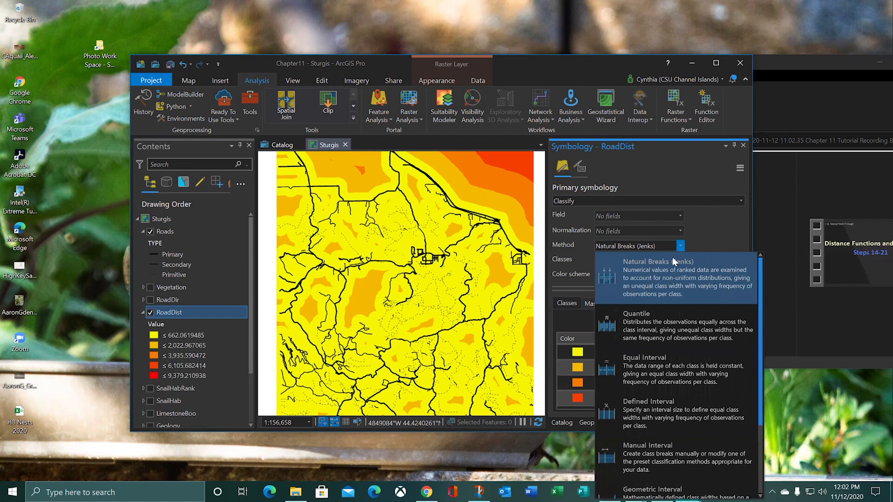
{"action": "left_click", "coordinate": [659, 362]}
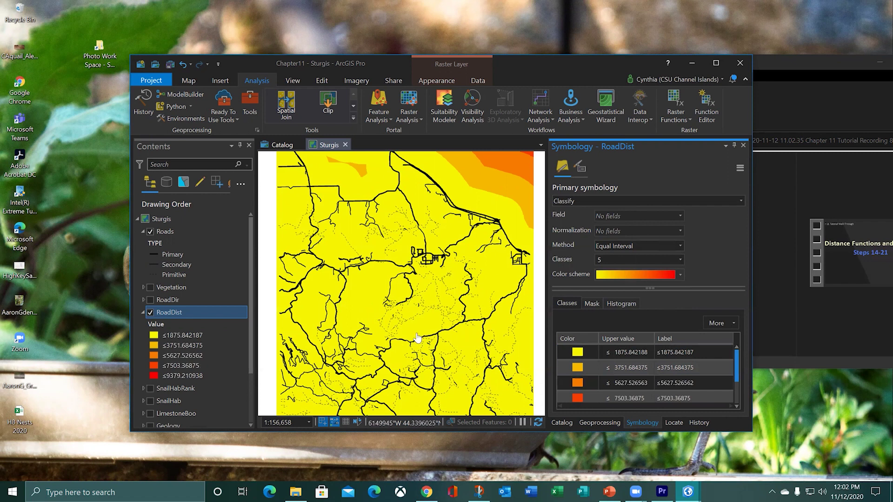
{"action": "left_click", "coordinate": [680, 247]}
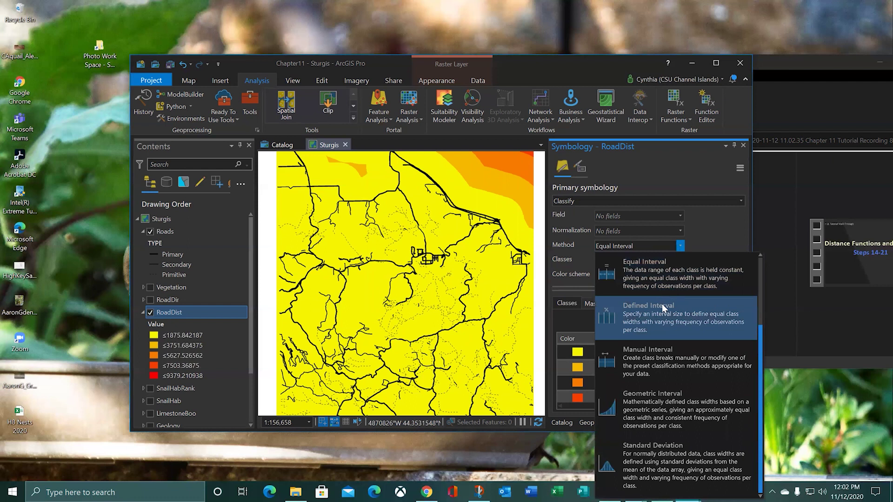
{"action": "scroll", "coordinate": [657, 330], "scroll_direction": "up", "scroll_amount": 2}
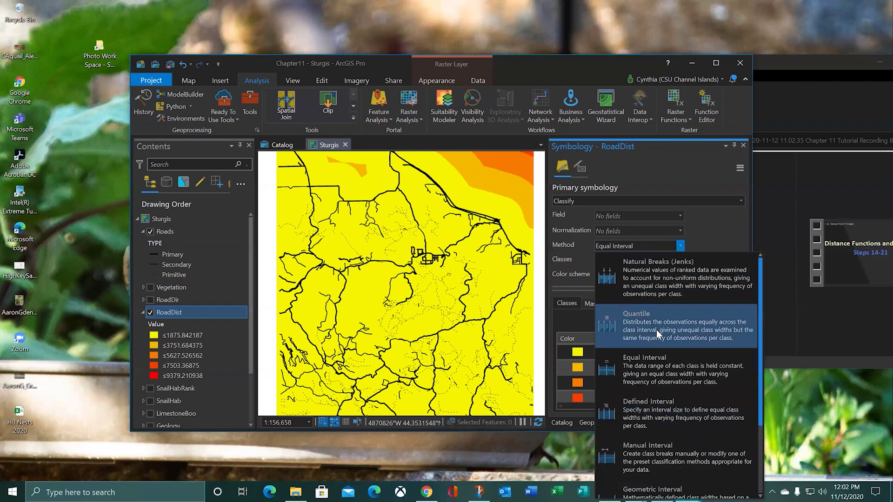
{"action": "left_click", "coordinate": [657, 285]}
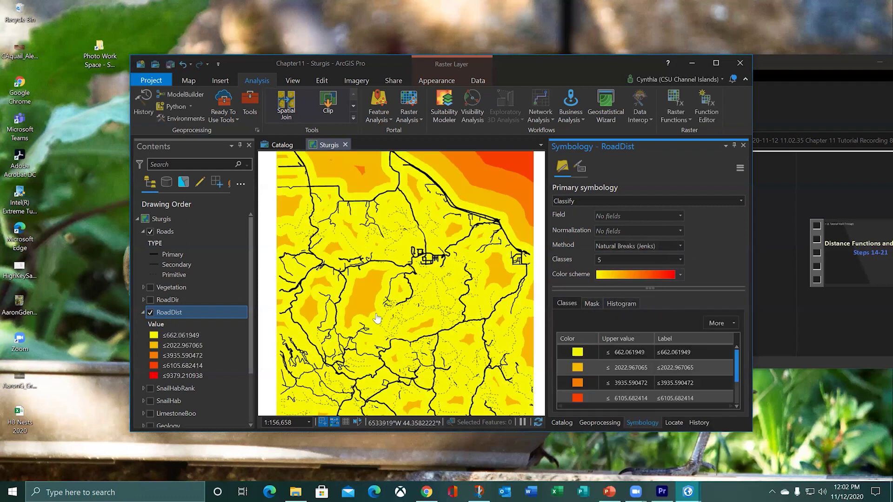
Compare Equal Interval and Geometric Interval classifications of RoadDist on its histogram, and set the method back to Natural Breaks (Jenks).
{"action": "left_click", "coordinate": [626, 304]}
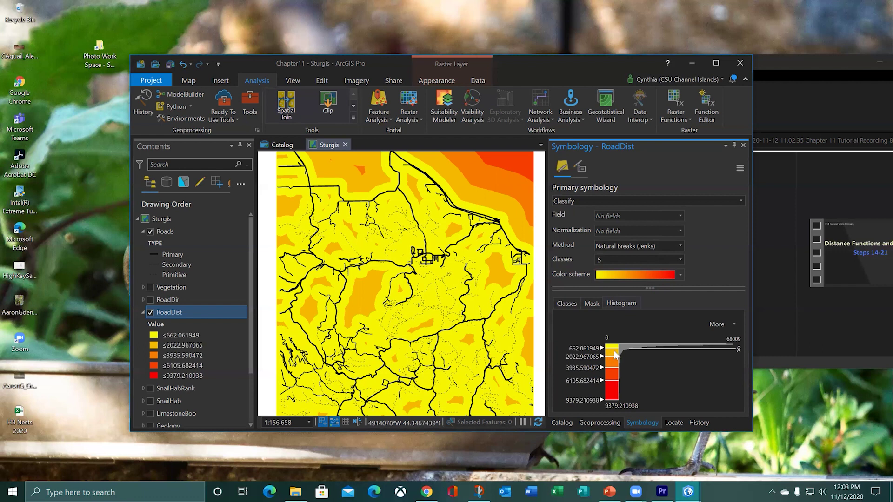
{"action": "left_click", "coordinate": [681, 247]}
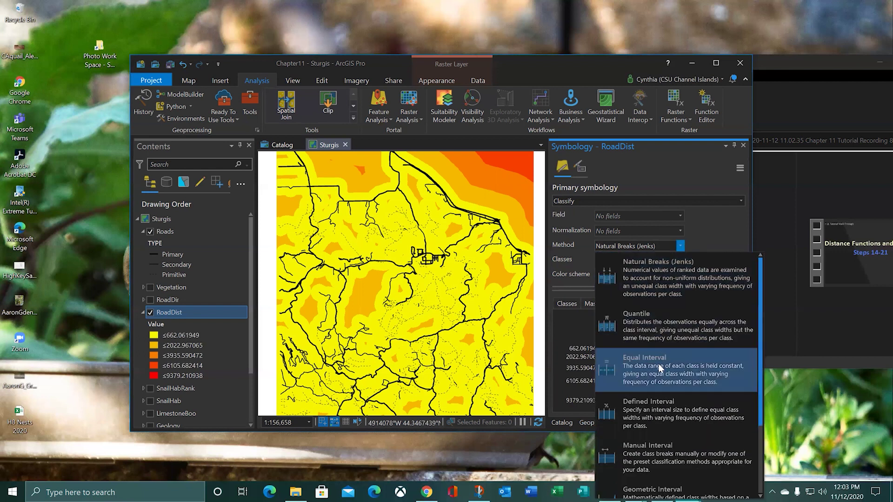
{"action": "left_click", "coordinate": [661, 369]}
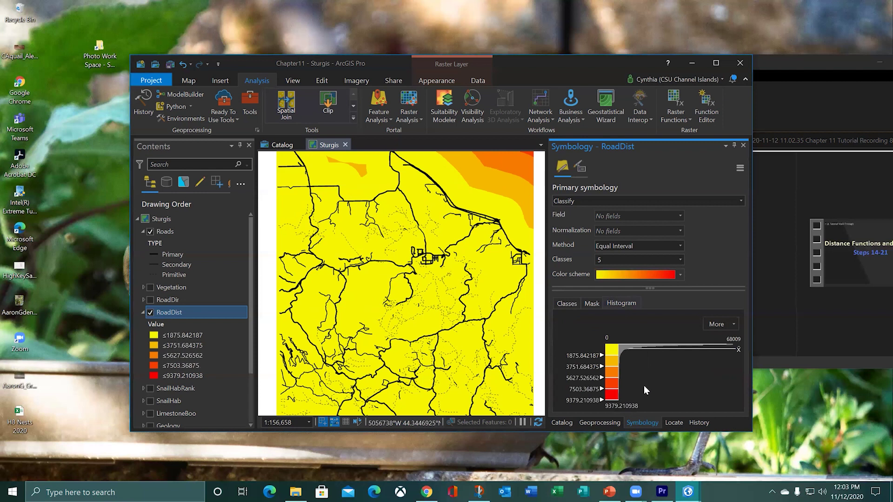
{"action": "left_click", "coordinate": [679, 246]}
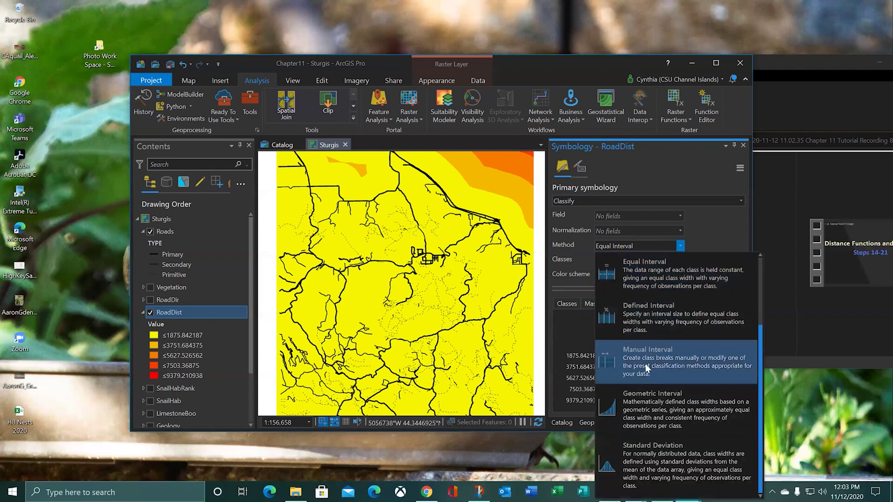
{"action": "left_click", "coordinate": [646, 398]}
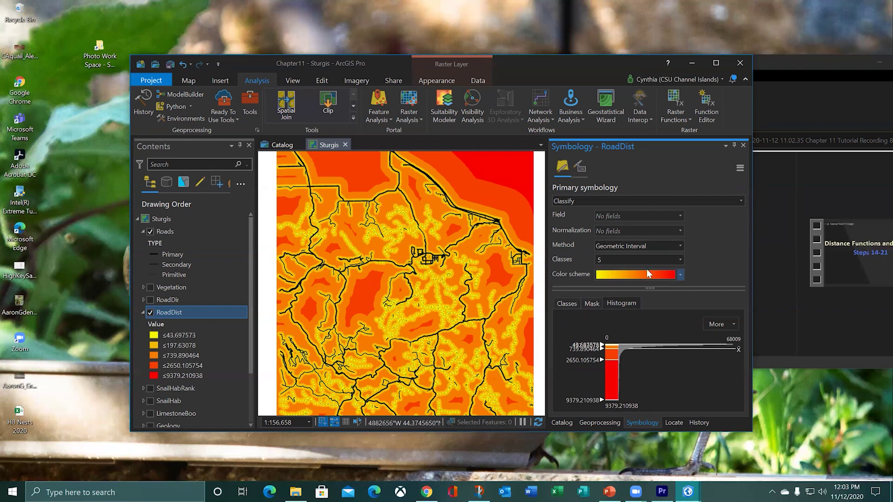
{"action": "left_click", "coordinate": [681, 246]}
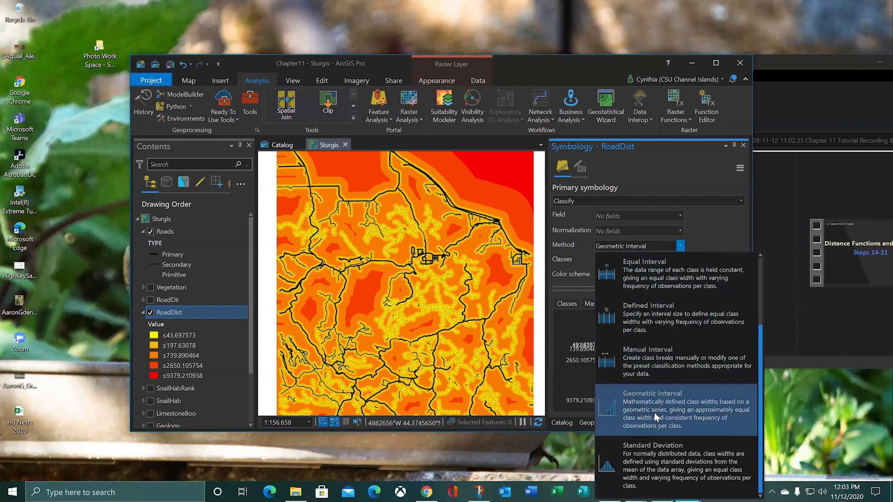
{"action": "left_click", "coordinate": [643, 285]}
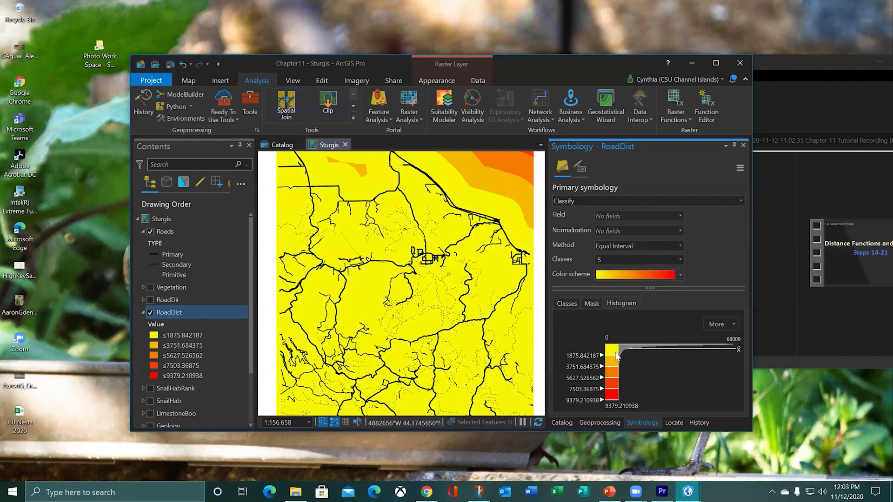
{"action": "left_click", "coordinate": [680, 246]}
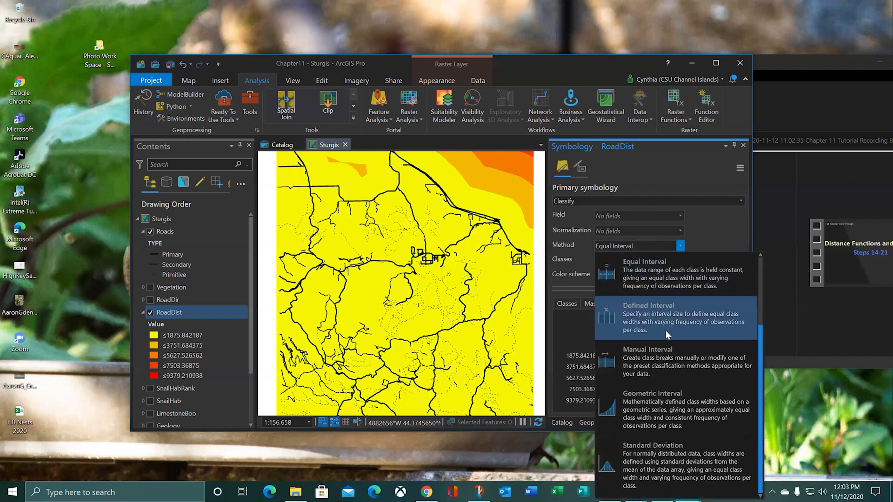
{"action": "scroll", "coordinate": [665, 330], "scroll_direction": "up", "scroll_amount": 2}
{"action": "left_click", "coordinate": [661, 299]}
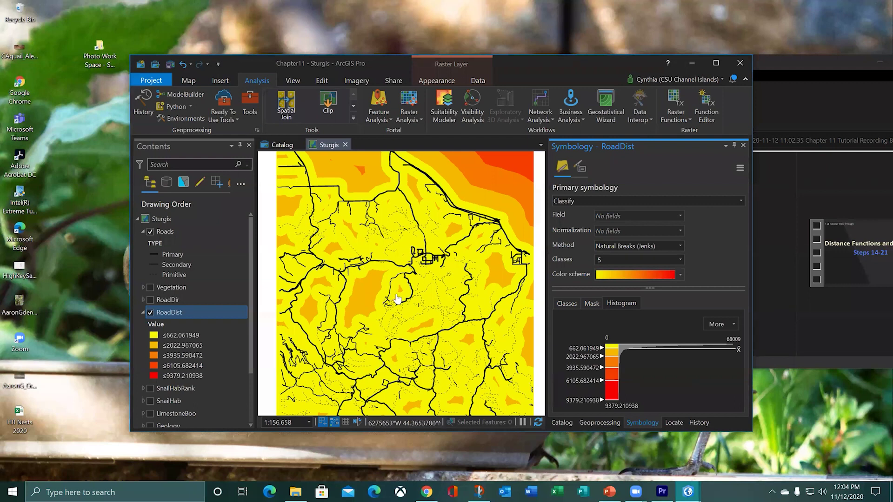
Query RoadDist pixel values beside a road and at increasing distances from it, including the edge of the central orange patch.
{"action": "scroll", "coordinate": [397, 299], "scroll_direction": "up", "scroll_amount": 5}
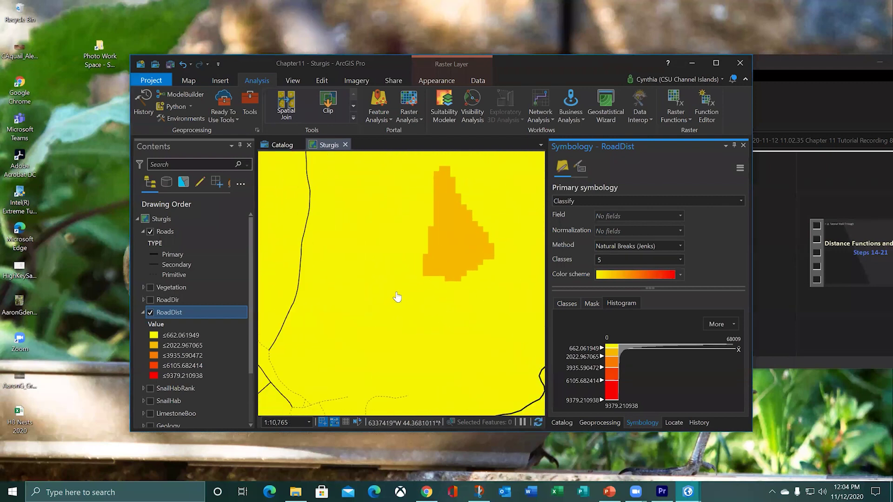
{"action": "left_click", "coordinate": [429, 266]}
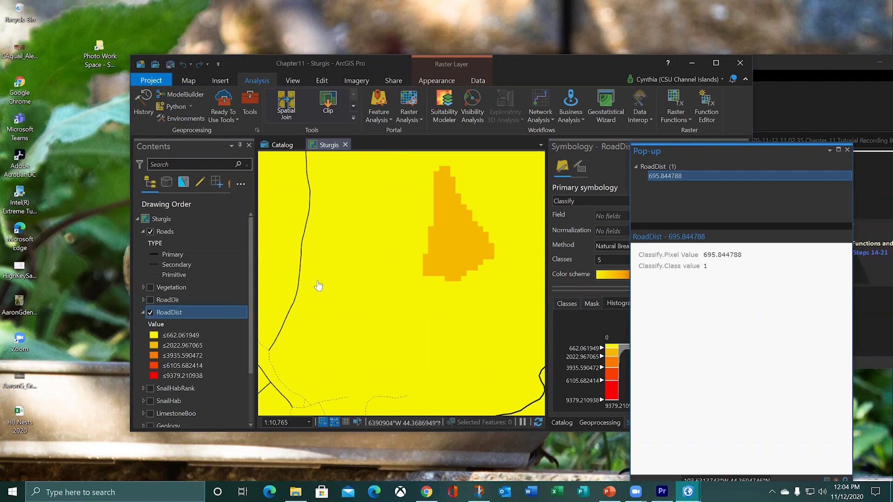
{"action": "left_click", "coordinate": [310, 250]}
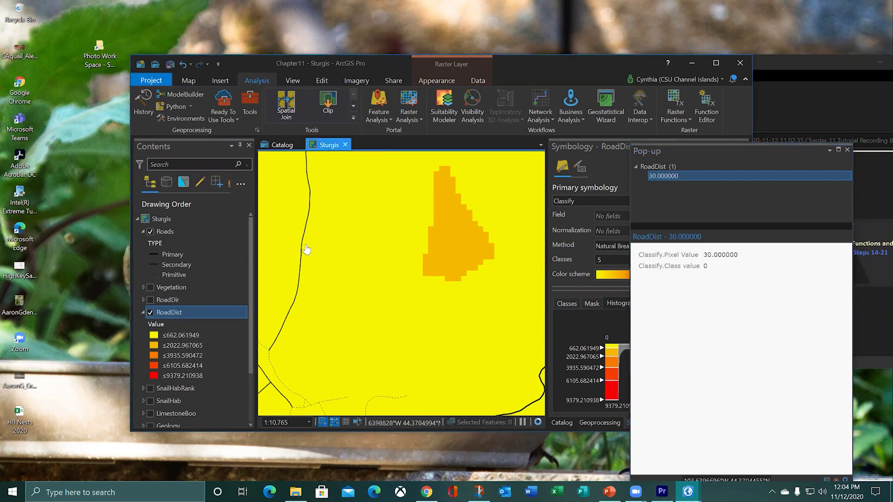
{"action": "left_click", "coordinate": [306, 250]}
{"action": "left_click", "coordinate": [315, 252]}
{"action": "left_click", "coordinate": [329, 250]}
{"action": "left_click", "coordinate": [343, 255]}
{"action": "left_click", "coordinate": [357, 256]}
Return to the earlier full view of the study area and close the RoadDist pixel value pop-up.
{"action": "scroll", "coordinate": [414, 248], "scroll_direction": "down", "scroll_amount": 2}
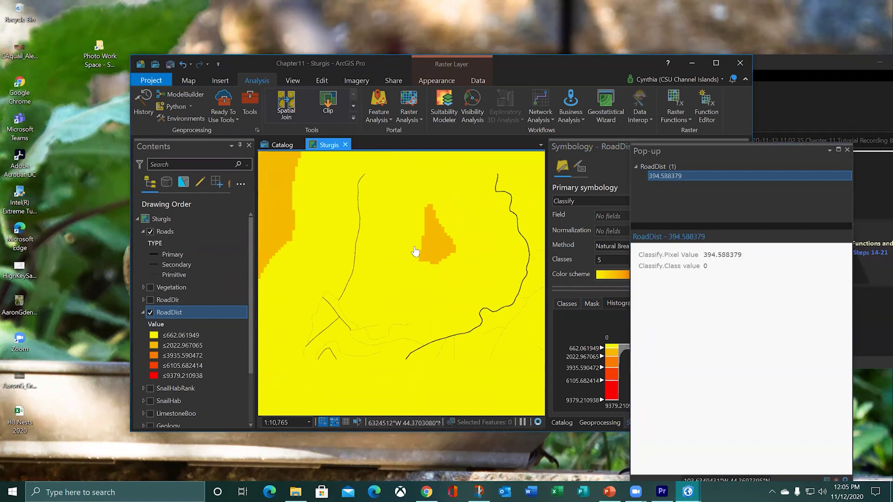
{"action": "left_click", "coordinate": [197, 79]}
{"action": "left_click", "coordinate": [229, 118]}
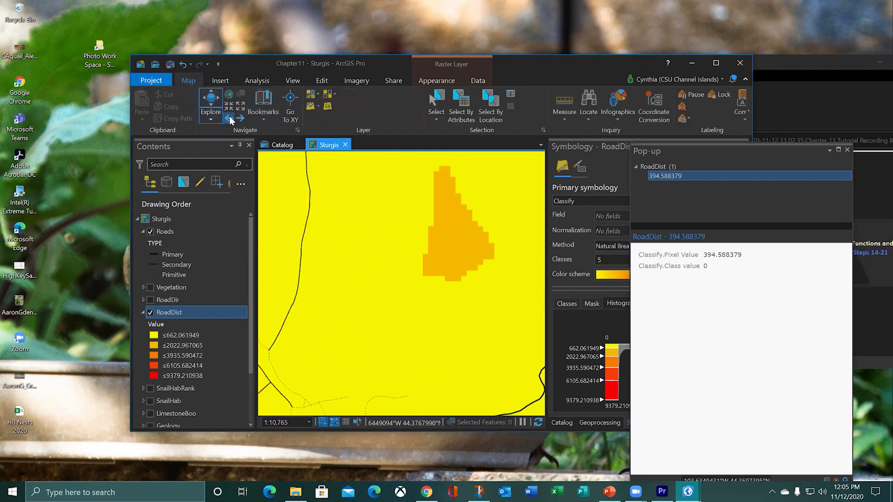
{"action": "left_click", "coordinate": [229, 119]}
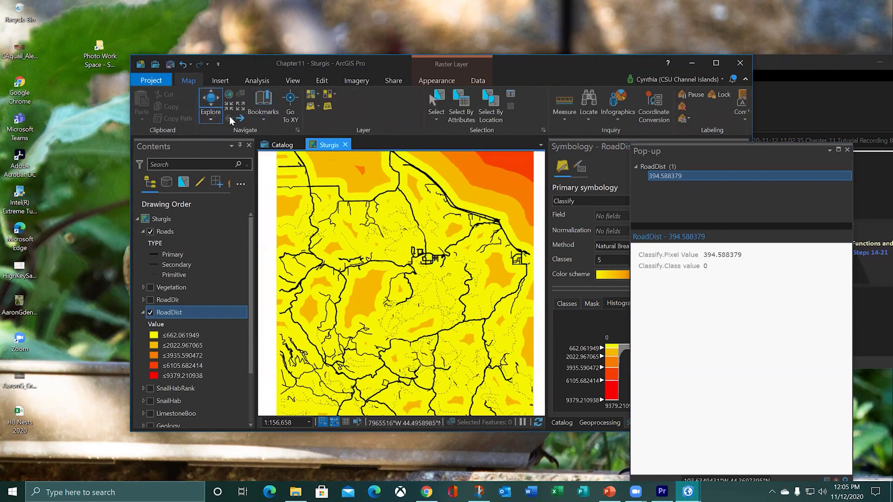
{"action": "left_click", "coordinate": [847, 149]}
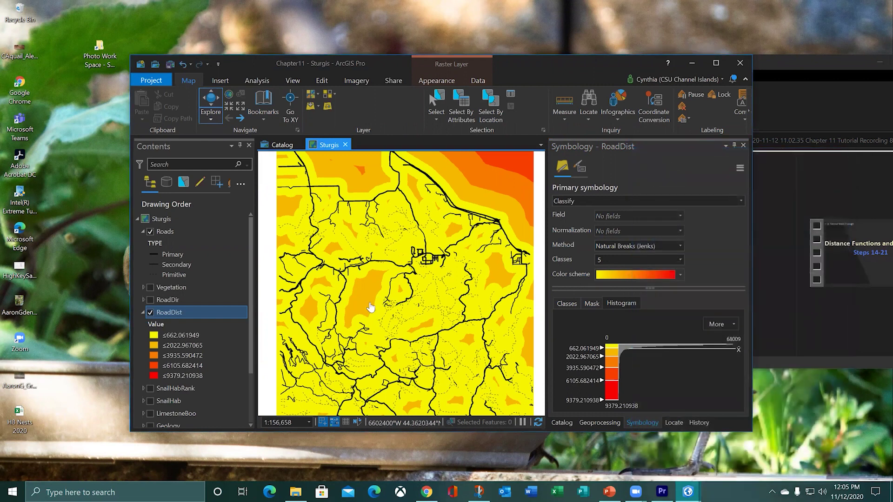
Show the RoadDir layer over RoadDist and examine its colored direction zones around the roads up close.
{"action": "left_click", "coordinate": [150, 300]}
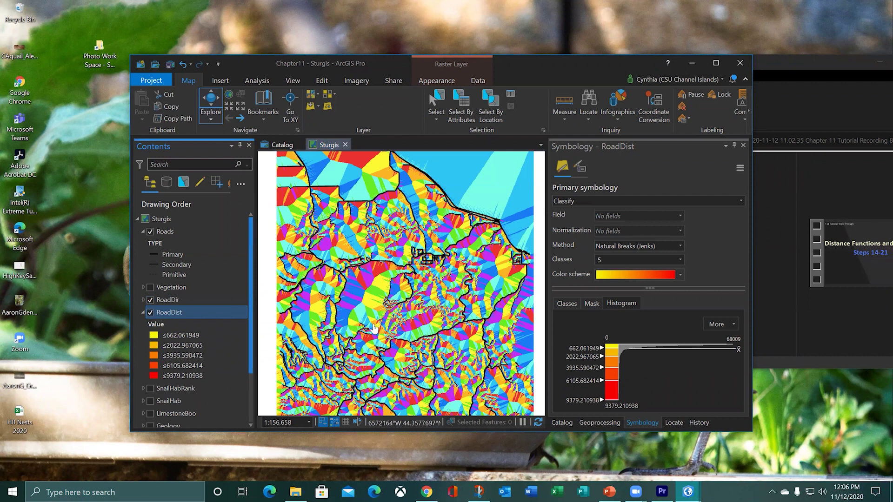
{"action": "scroll", "coordinate": [375, 328], "scroll_direction": "up", "scroll_amount": 2}
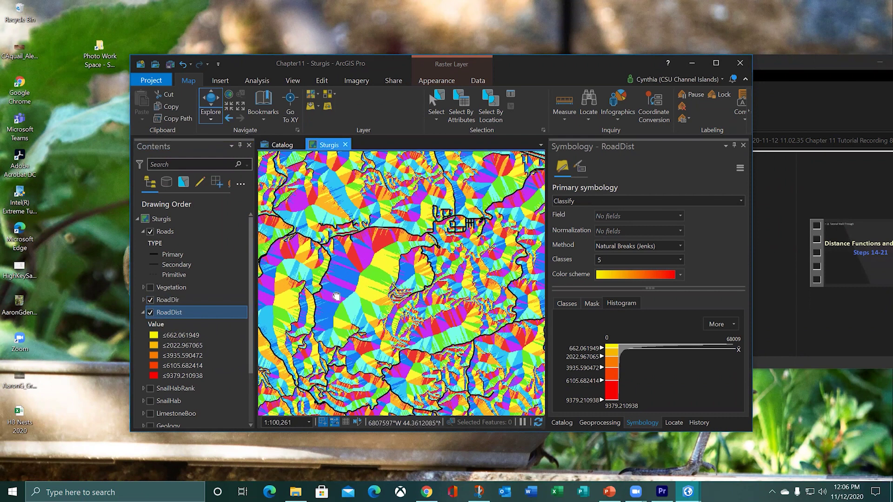
{"action": "scroll", "coordinate": [406, 295], "scroll_direction": "up", "scroll_amount": 2}
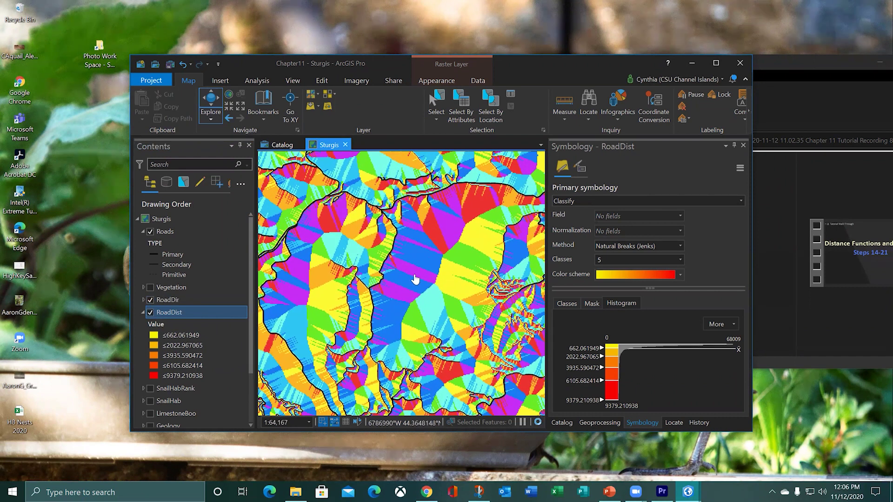
Show the RoadDir symbology, collapse the RoadDist legend, expand the RoadDir legend, and examine its direction classes and their degree ranges.
{"action": "right_click", "coordinate": [175, 311]}
{"action": "left_click", "coordinate": [160, 303]}
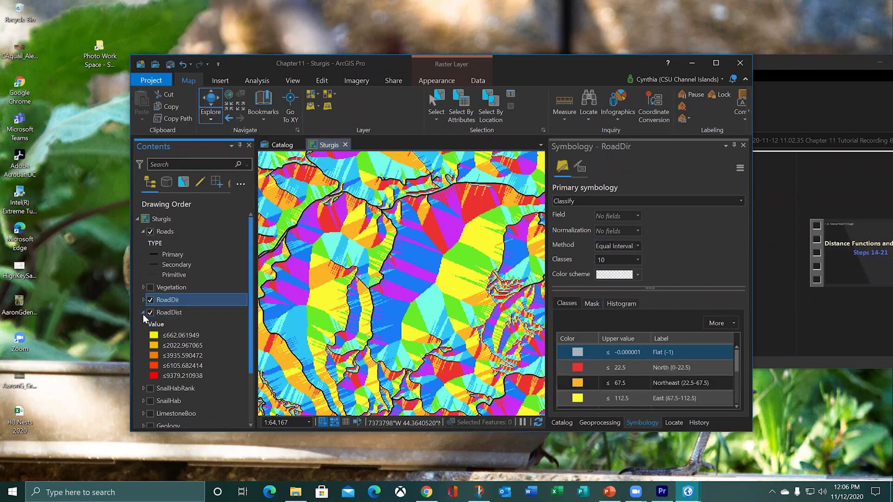
{"action": "left_click", "coordinate": [144, 313]}
{"action": "left_click", "coordinate": [144, 300]}
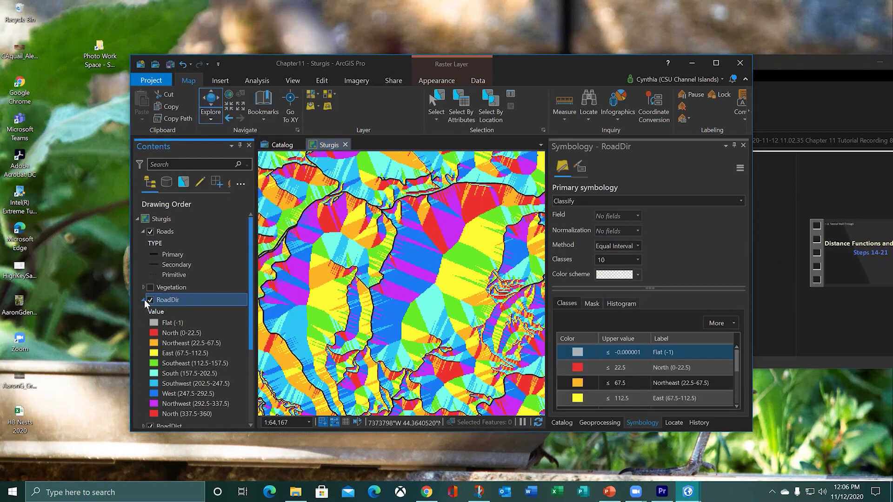
{"action": "right_click", "coordinate": [190, 302]}
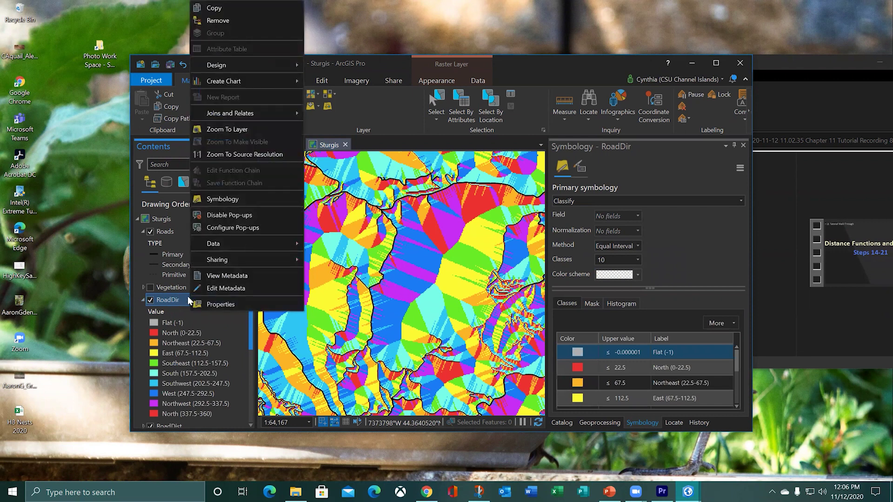
{"action": "key", "text": "Escape"}
{"action": "left_click", "coordinate": [734, 367]}
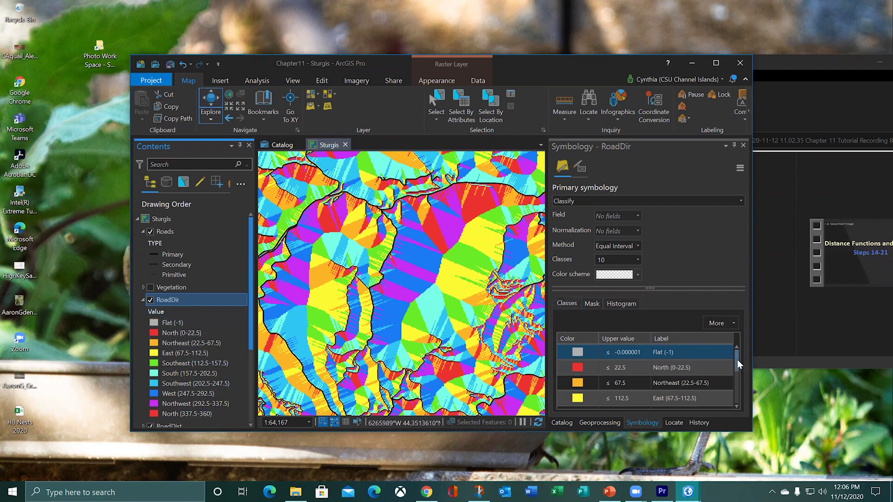
{"action": "scroll", "coordinate": [736, 372], "scroll_direction": "down", "scroll_amount": 1}
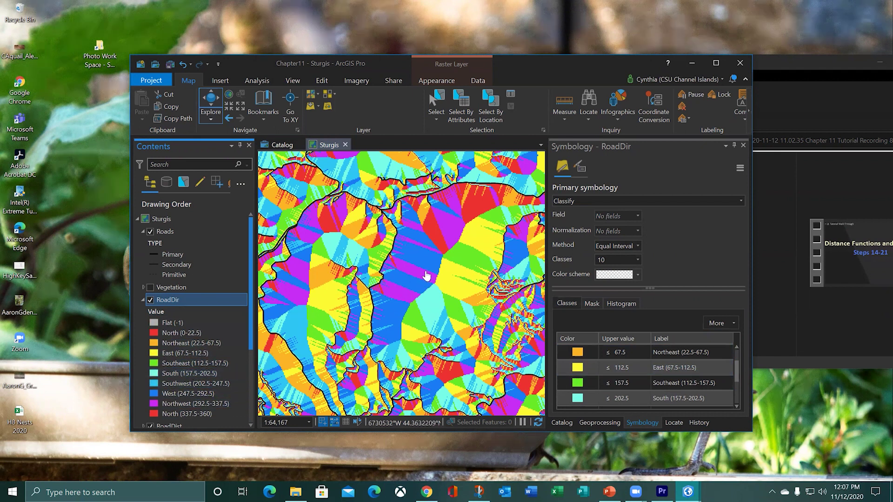
Query RoadDir pixel values on both sides of the short road spur and on the road itself, and close the pixel value pop-up.
{"action": "scroll", "coordinate": [447, 233], "scroll_direction": "up", "scroll_amount": 4}
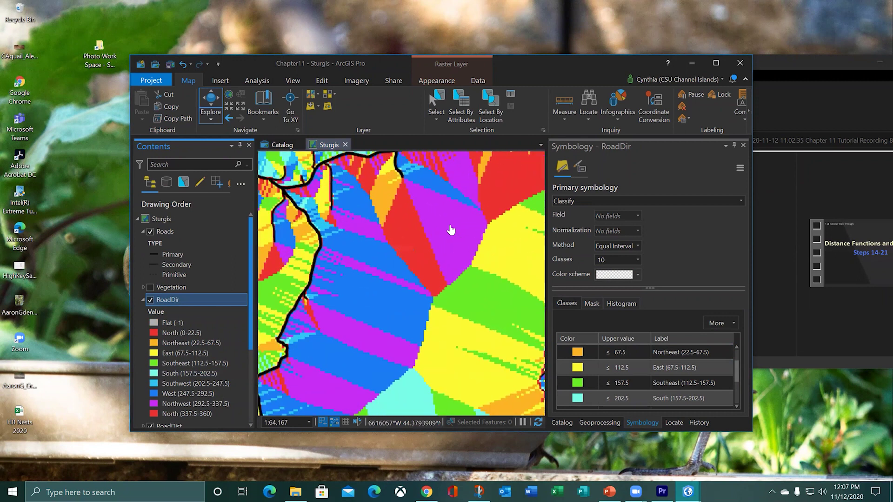
{"action": "left_click_drag", "start_coordinate": [428, 203], "coordinate": [437, 304]}
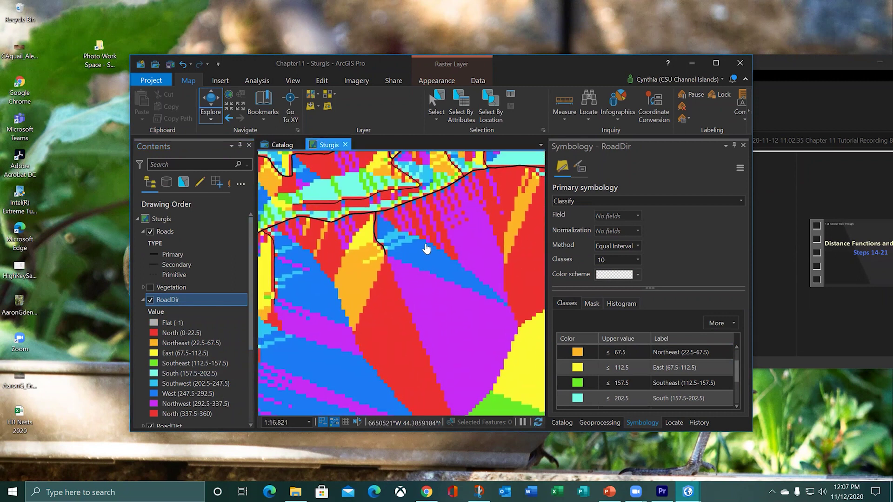
{"action": "left_click", "coordinate": [425, 245]}
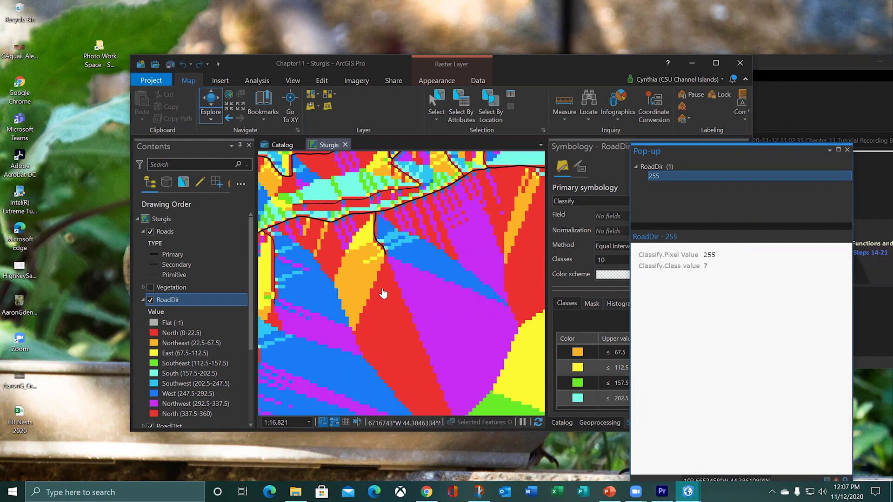
{"action": "left_click", "coordinate": [370, 237]}
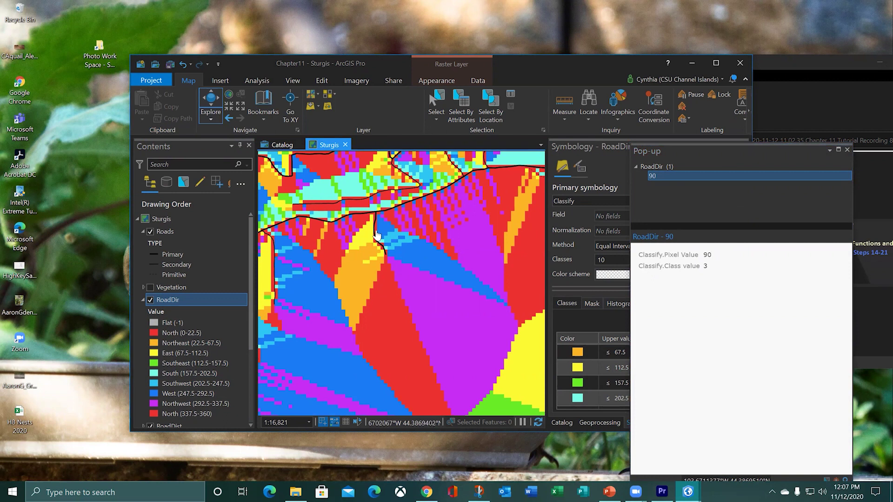
{"action": "left_click", "coordinate": [376, 234]}
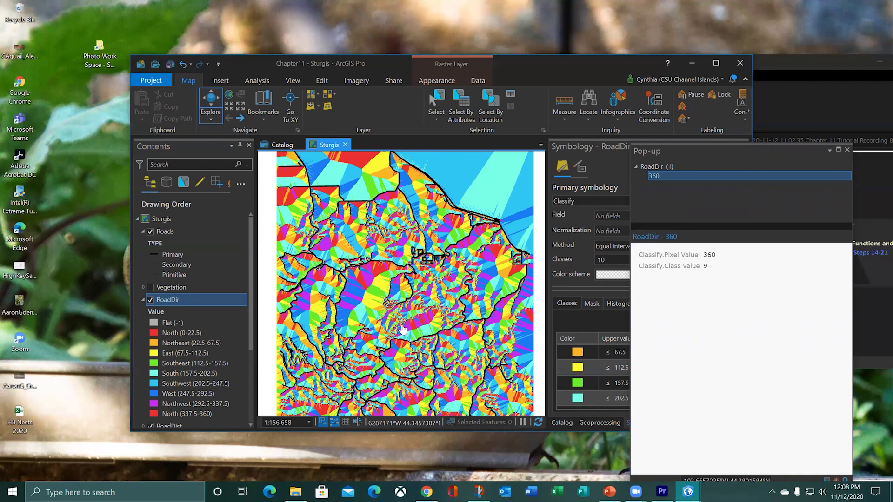
{"action": "left_click", "coordinate": [848, 150]}
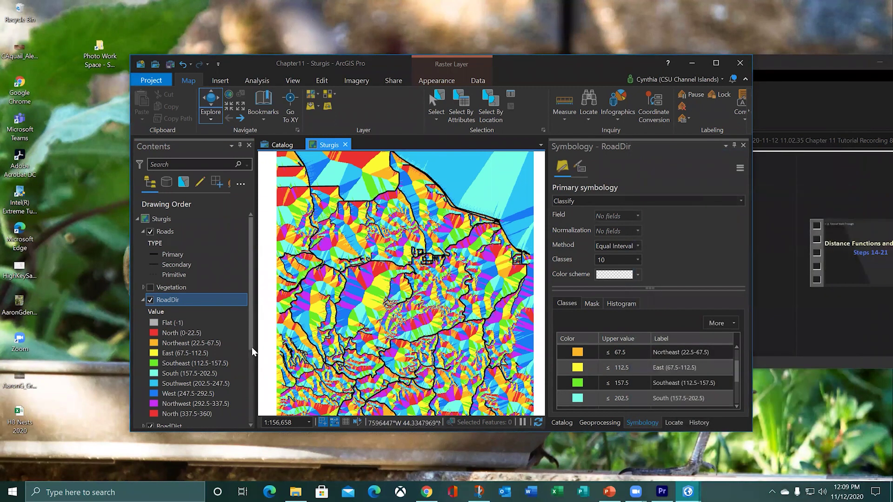
Hide the RoadDir layer, collapse its legend, and expand the legend of the RoadDist layer.
{"action": "left_click", "coordinate": [151, 300]}
{"action": "left_click", "coordinate": [143, 300]}
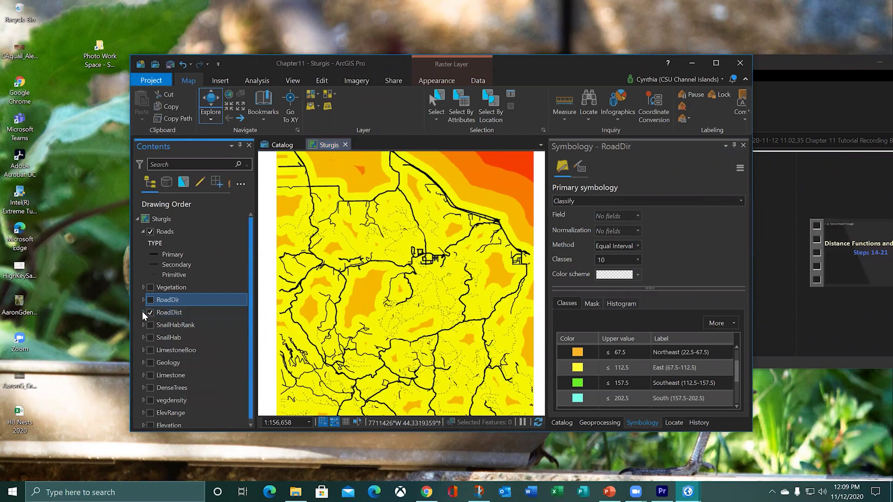
{"action": "left_click", "coordinate": [142, 312]}
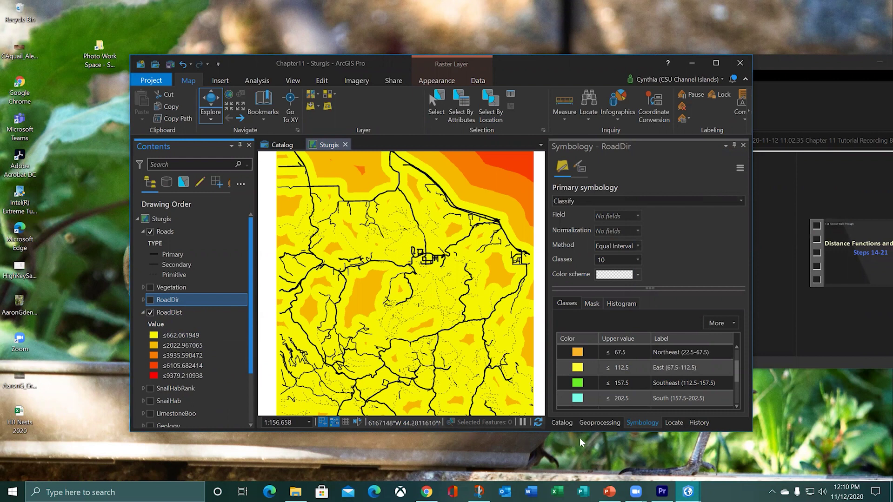
Leave the Euclidean Distance tool, search the geoprocessing tools for "raster calc", and open the Image Analyst Raster Calculator.
{"action": "left_click", "coordinate": [600, 422]}
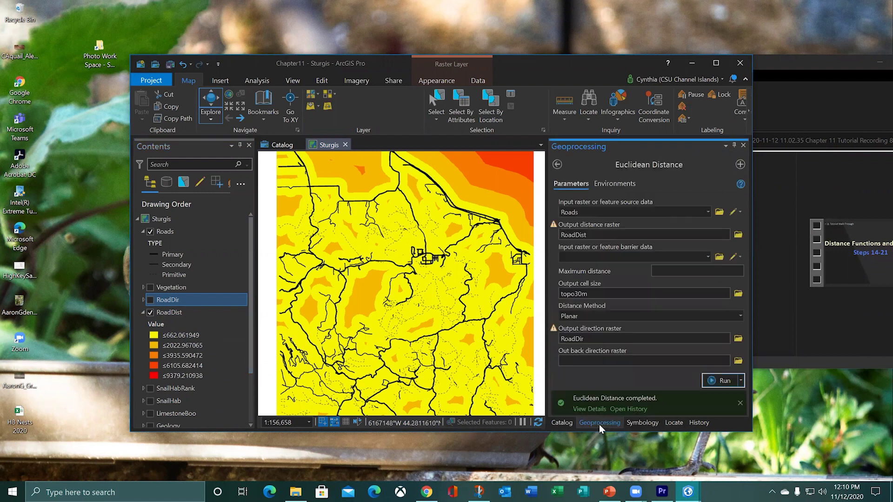
{"action": "left_click", "coordinate": [558, 164]}
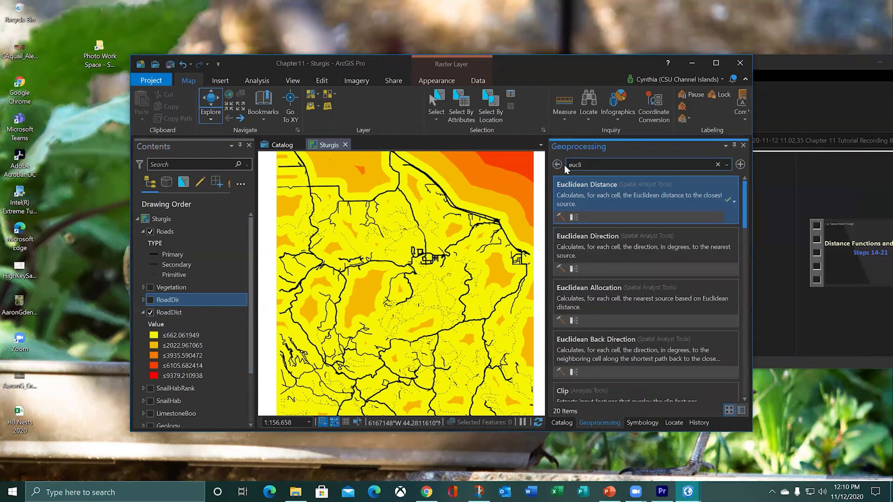
{"action": "left_click", "coordinate": [557, 164]}
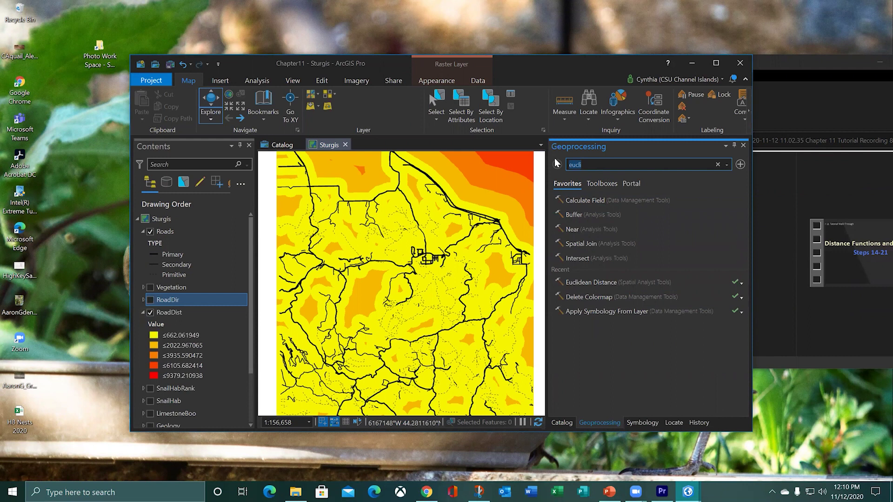
{"action": "type", "text": "raster calc"}
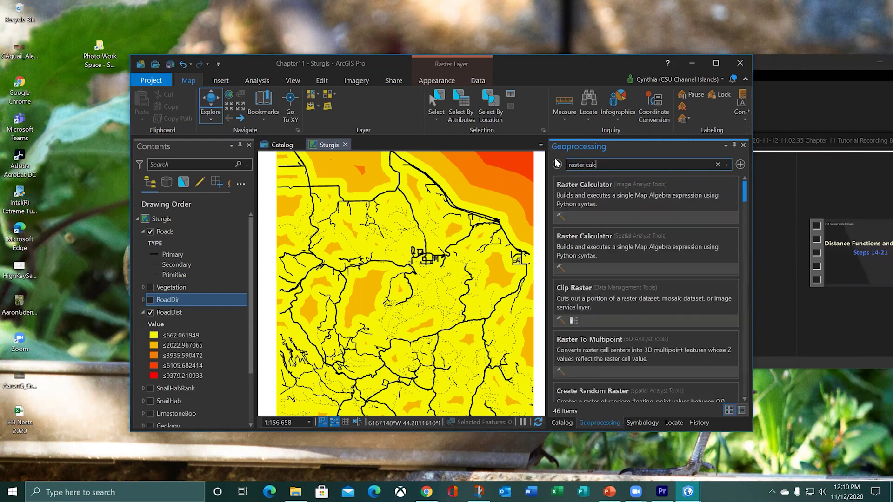
{"action": "left_click", "coordinate": [582, 197]}
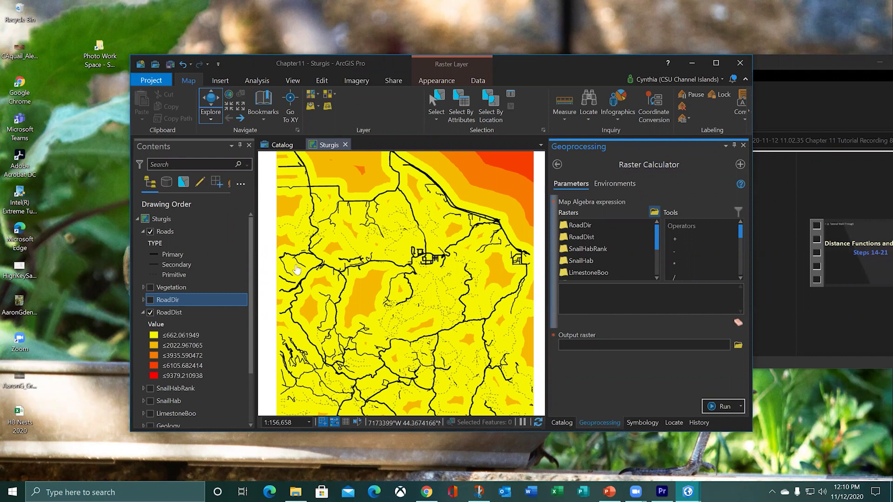
Build the map algebra expression "RoadDist" <= 300.
{"action": "double_click", "coordinate": [583, 238]}
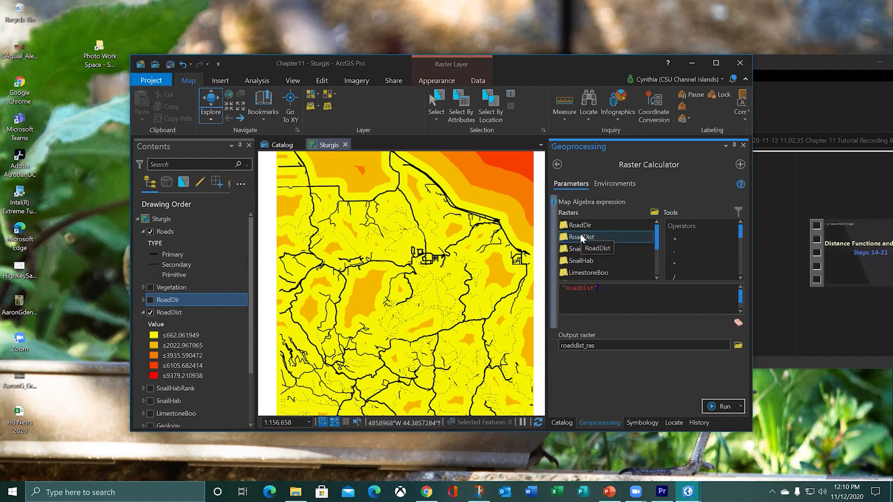
{"action": "scroll", "coordinate": [740, 238], "scroll_direction": "down", "scroll_amount": 3}
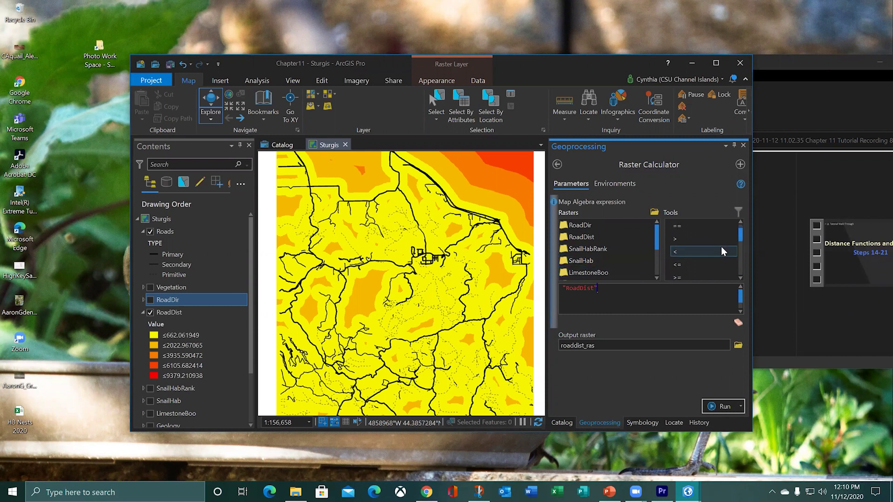
{"action": "double_click", "coordinate": [679, 266]}
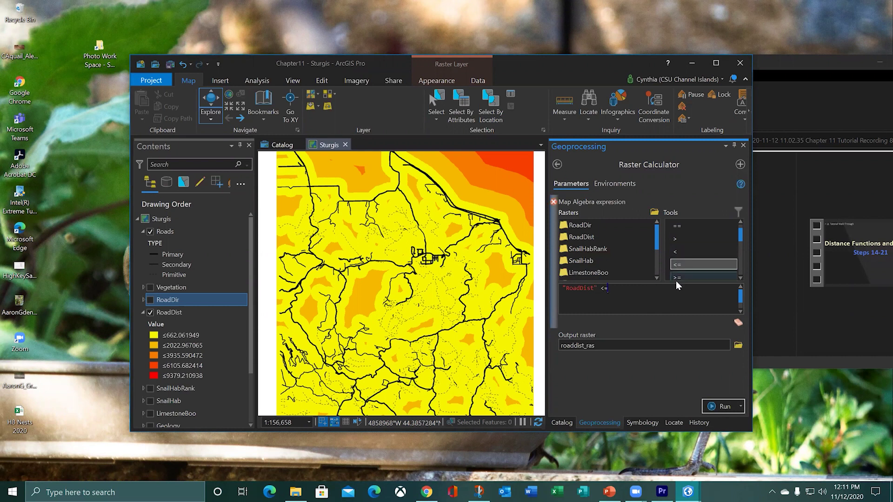
{"action": "type", "text": "300"}
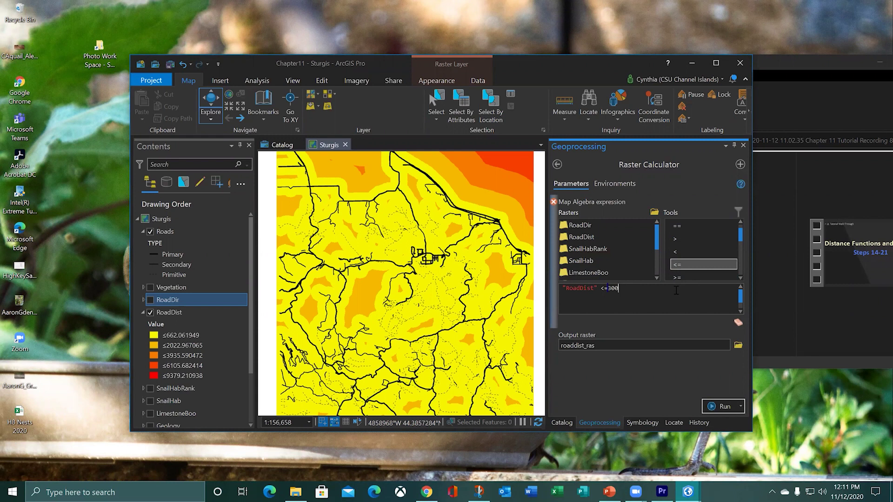
Name the output raster RoadBuff300 in the chapter11 geodatabase, run the Raster Calculator, and close the result details.
{"action": "left_click", "coordinate": [606, 343]}
{"action": "left_click_drag", "start_coordinate": [695, 345], "coordinate": [744, 349]}
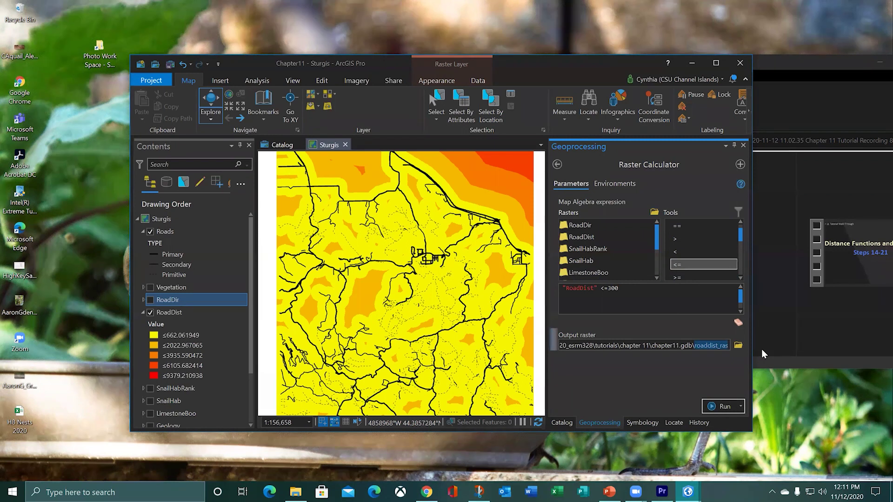
{"action": "type", "text": "Road"}
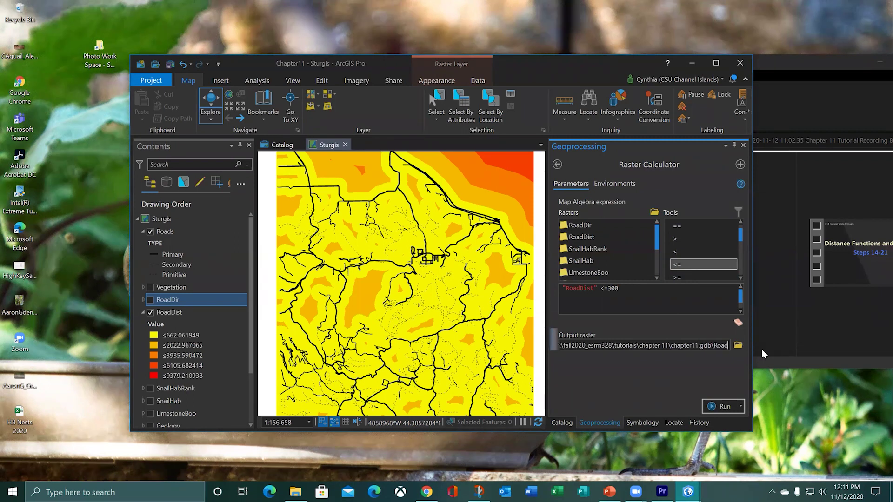
{"action": "type", "text": "Buff300"}
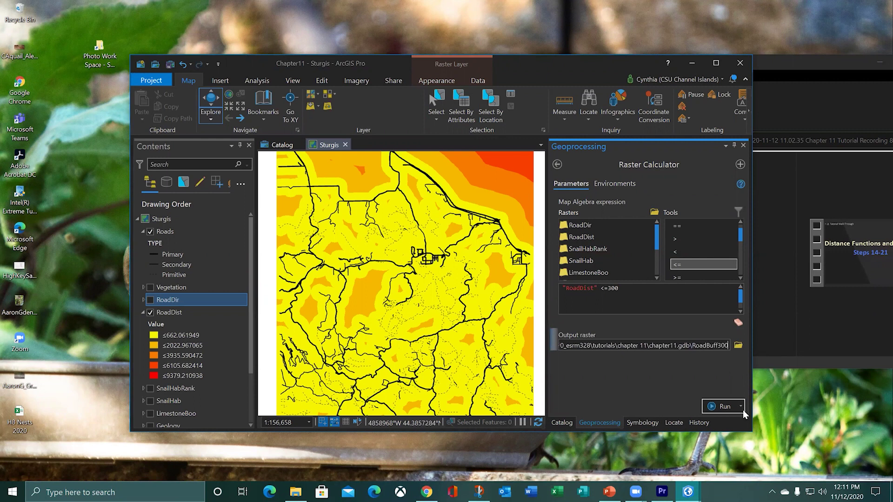
{"action": "left_click", "coordinate": [714, 409]}
{"action": "mouse_move", "coordinate": [714, 409]}
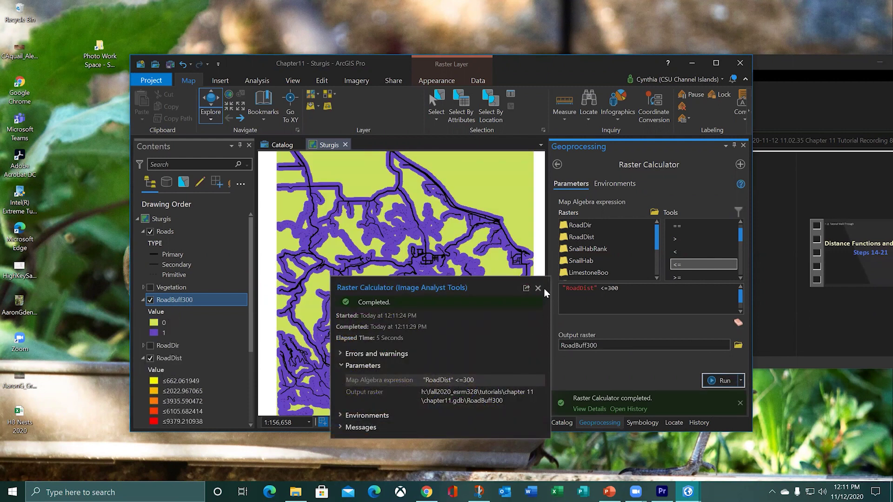
{"action": "left_click", "coordinate": [538, 288]}
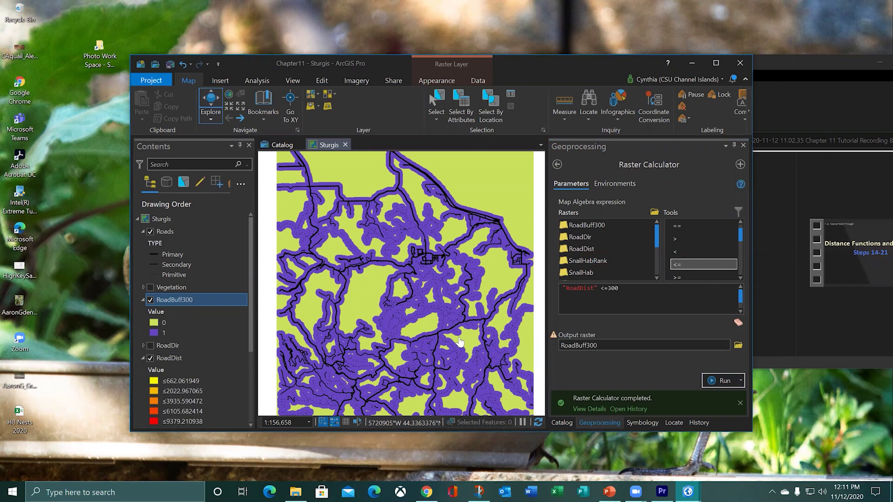
Open the color palette for the value 0 class of the RoadBuff300 layer.
{"action": "right_click", "coordinate": [153, 323]}
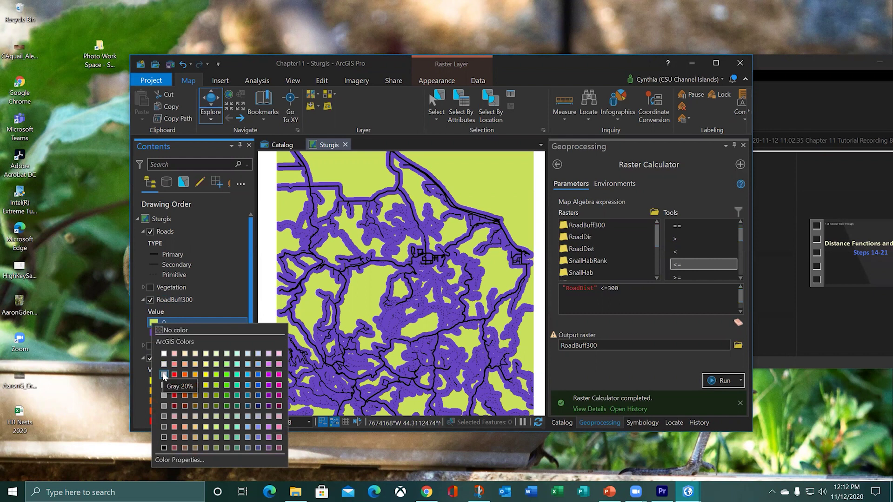
Recolor the RoadBuff300 layer, giving value 0 Gray 20% and value 1 a dark green.
{"action": "left_click", "coordinate": [163, 375]}
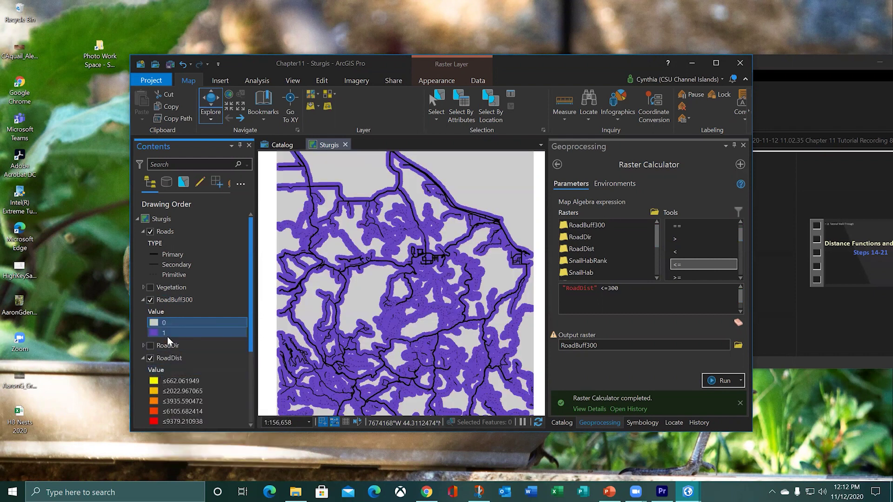
{"action": "left_click", "coordinate": [153, 332]}
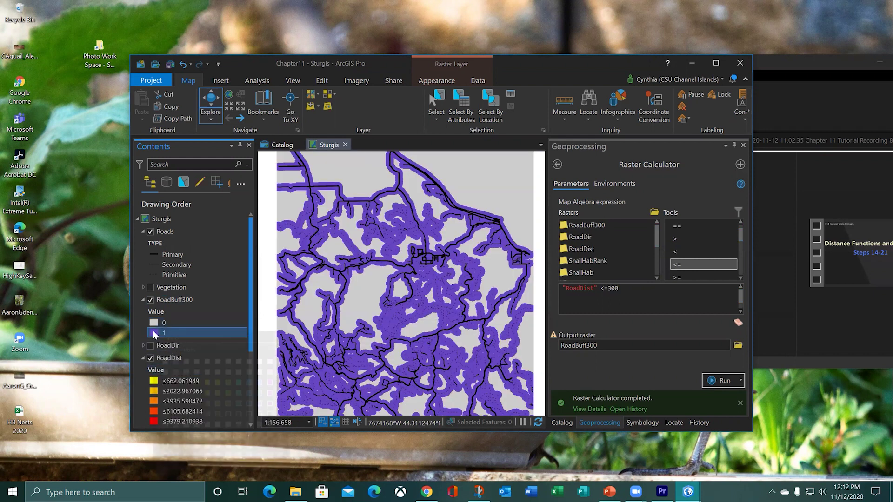
{"action": "left_click", "coordinate": [219, 393]}
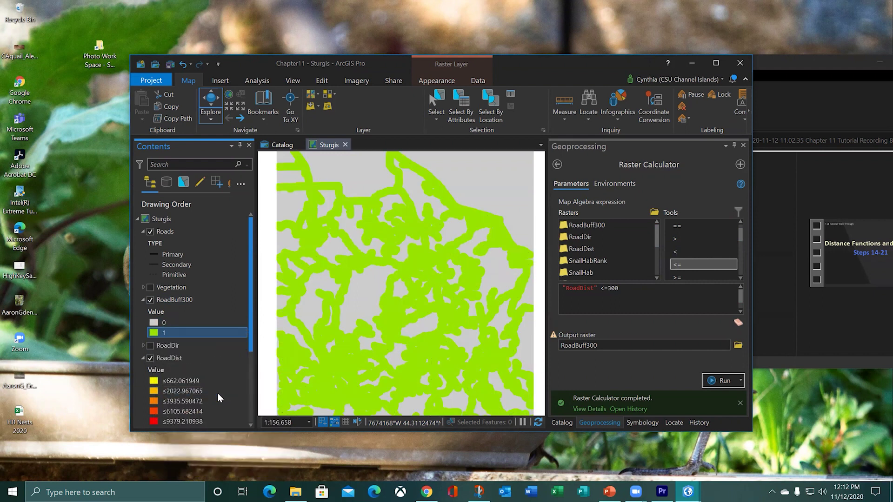
{"action": "left_click", "coordinate": [154, 333]}
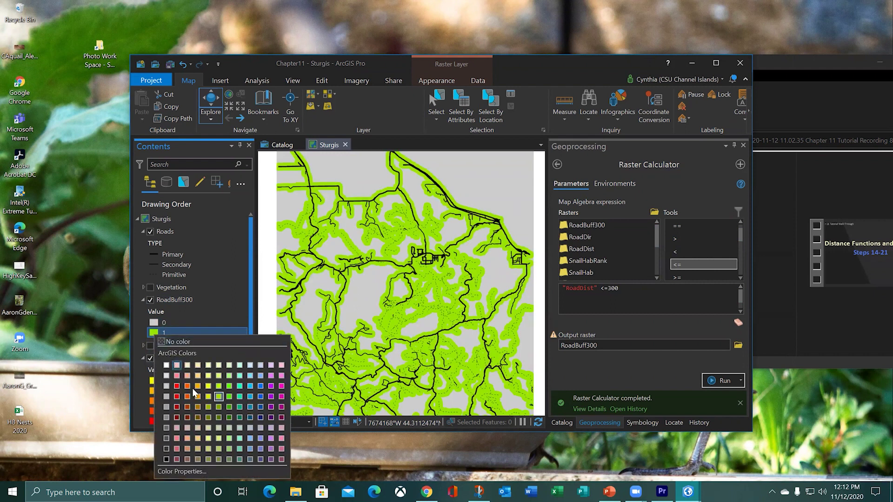
{"action": "left_click", "coordinate": [228, 417]}
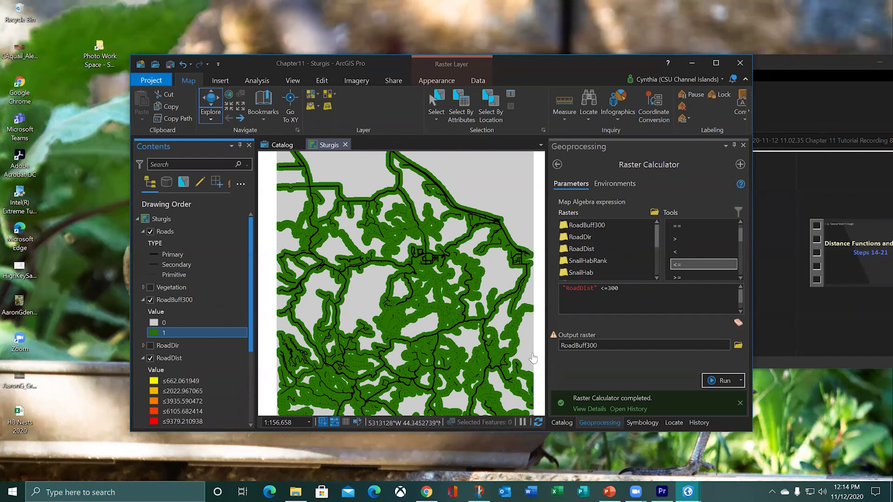
Find the Reclassify (3D Analyst) geoprocessing tool by searching "reclass" and set RoadDist as its input raster.
{"action": "left_click", "coordinate": [558, 165]}
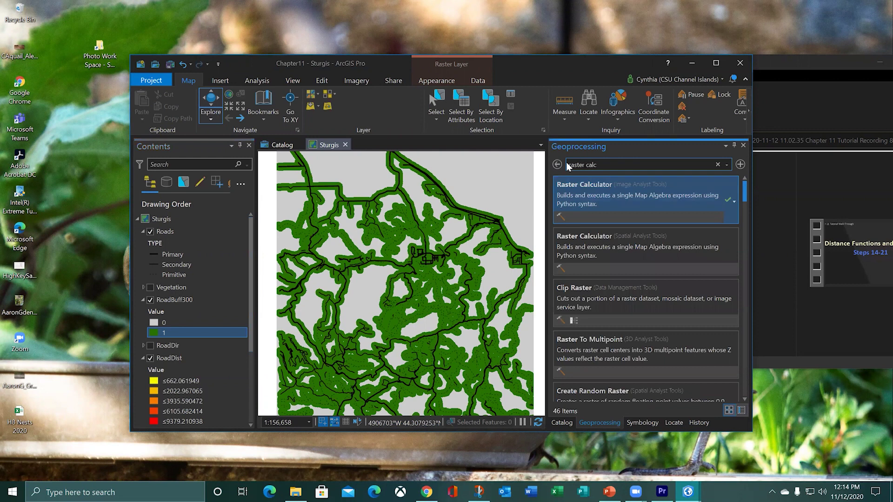
{"action": "left_click", "coordinate": [558, 165]}
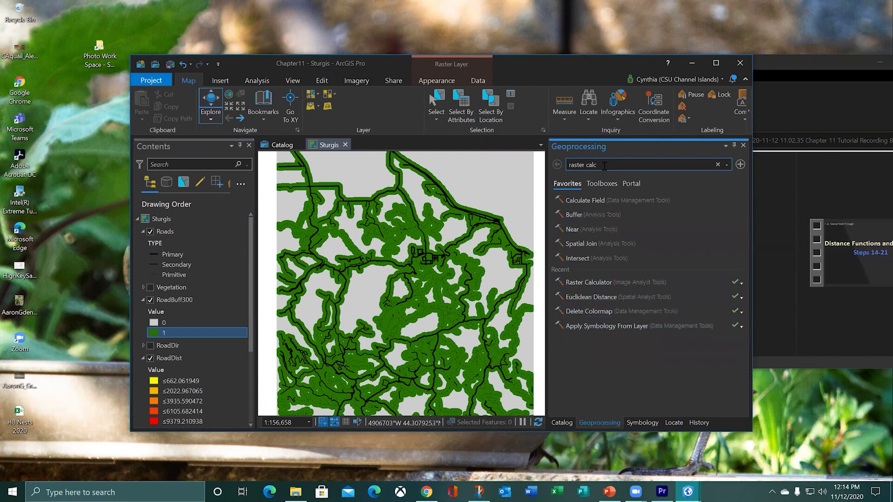
{"action": "left_click_drag", "start_coordinate": [604, 166], "coordinate": [559, 166]}
{"action": "type", "text": "reclass"}
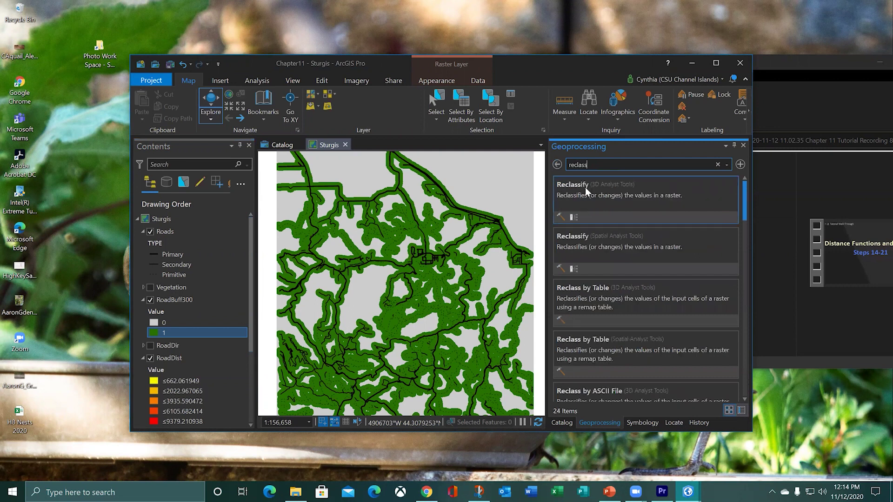
{"action": "left_click", "coordinate": [585, 189]}
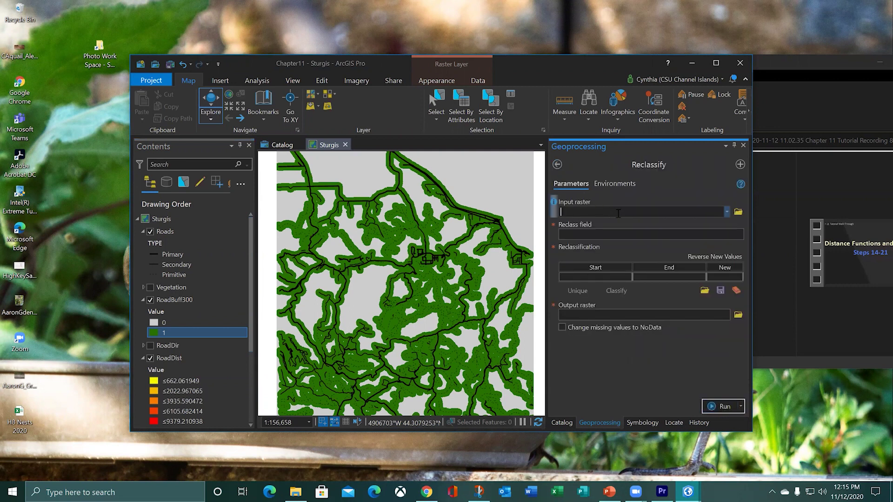
{"action": "left_click", "coordinate": [727, 212]}
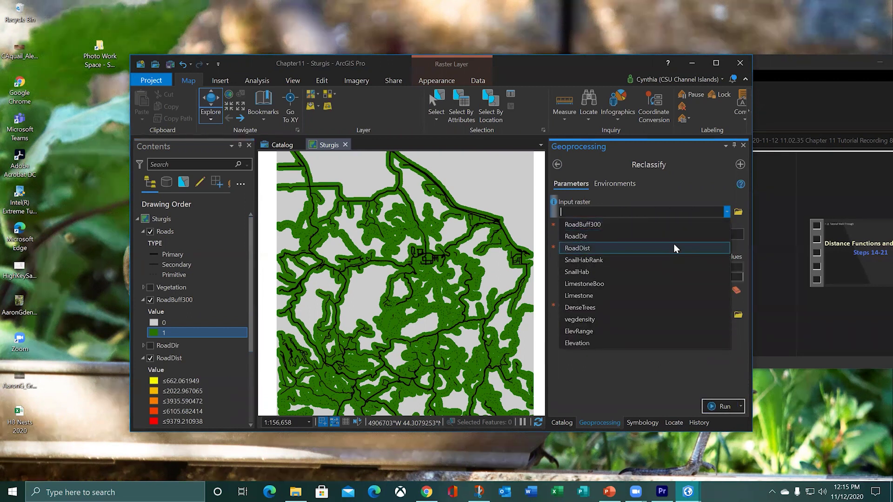
{"action": "left_click", "coordinate": [673, 248]}
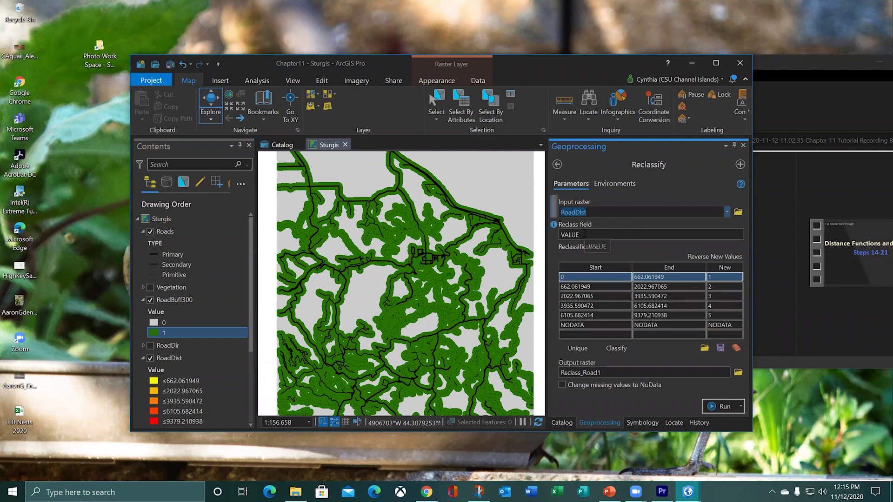
Classify the RoadDist values into 4 equal-interval classes in the reclassification table.
{"action": "left_click", "coordinate": [616, 348]}
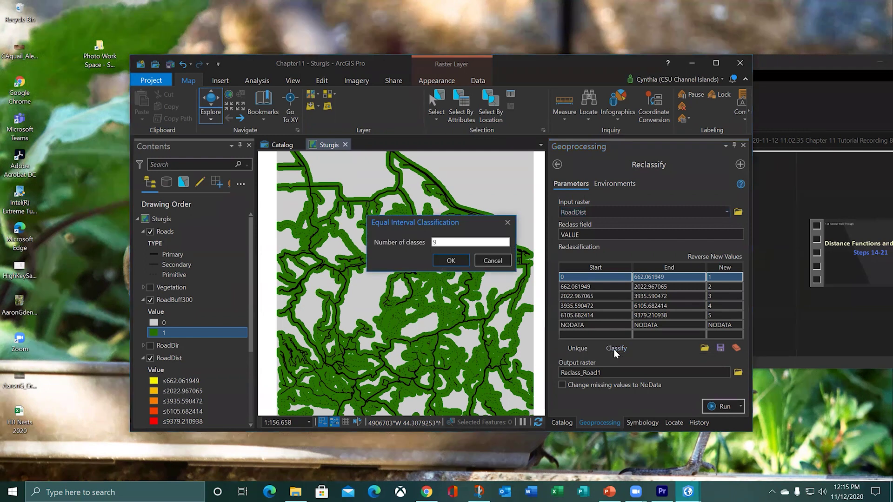
{"action": "double_click", "coordinate": [436, 241]}
{"action": "type", "text": "4"}
{"action": "left_click", "coordinate": [443, 263]}
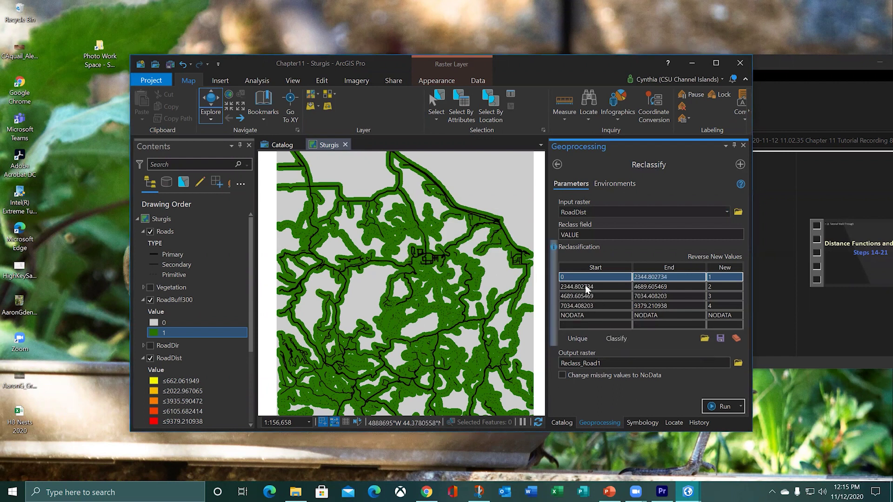
Set the first reclassification range to end at 200 and the second to run from 200 to 400.
{"action": "left_click", "coordinate": [670, 277]}
{"action": "left_click_drag", "start_coordinate": [670, 276], "coordinate": [632, 279]}
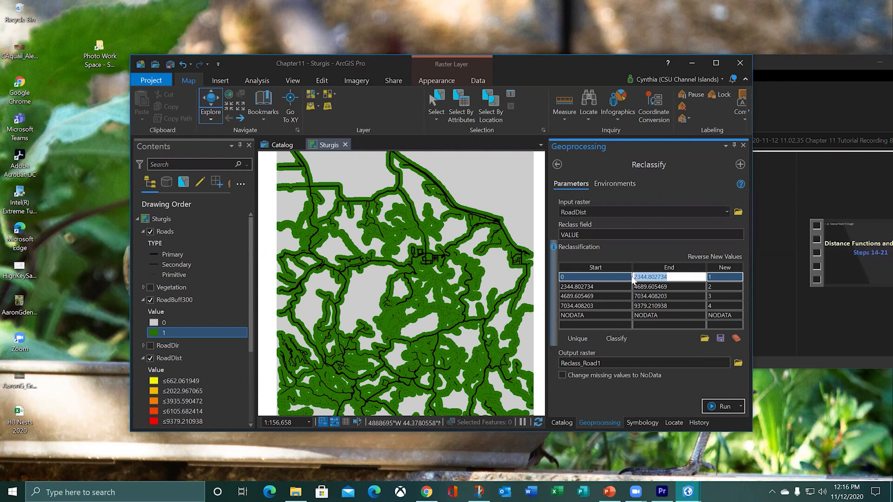
{"action": "type", "text": "00"}
{"action": "left_click", "coordinate": [604, 286]}
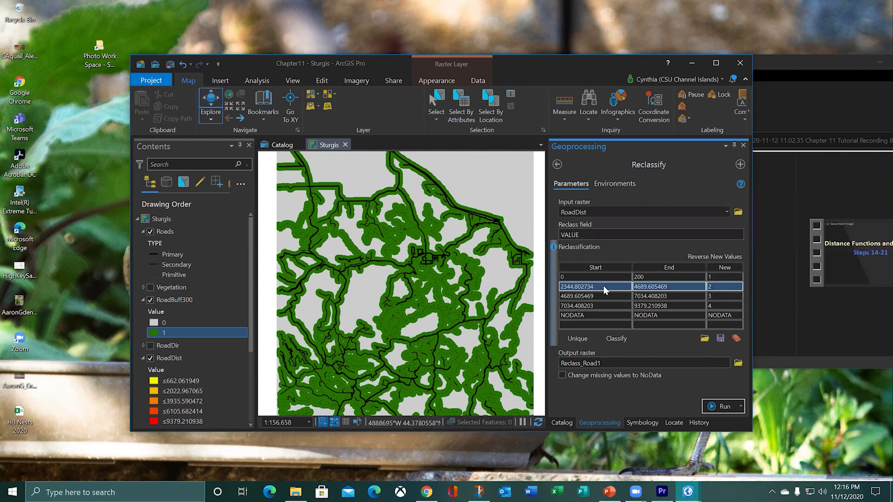
{"action": "left_click", "coordinate": [604, 286]}
{"action": "type", "text": "200"}
{"action": "left_click", "coordinate": [671, 287]}
{"action": "type", "text": "400"}
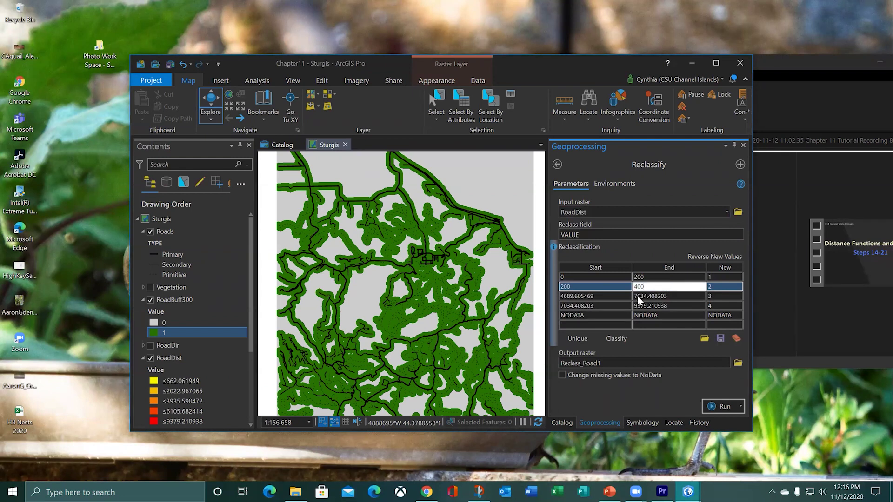
Set the third reclassification range to 400–600 and the fourth to 600–9400.
{"action": "left_click", "coordinate": [618, 297]}
{"action": "left_click", "coordinate": [617, 297]}
{"action": "type", "text": "400"}
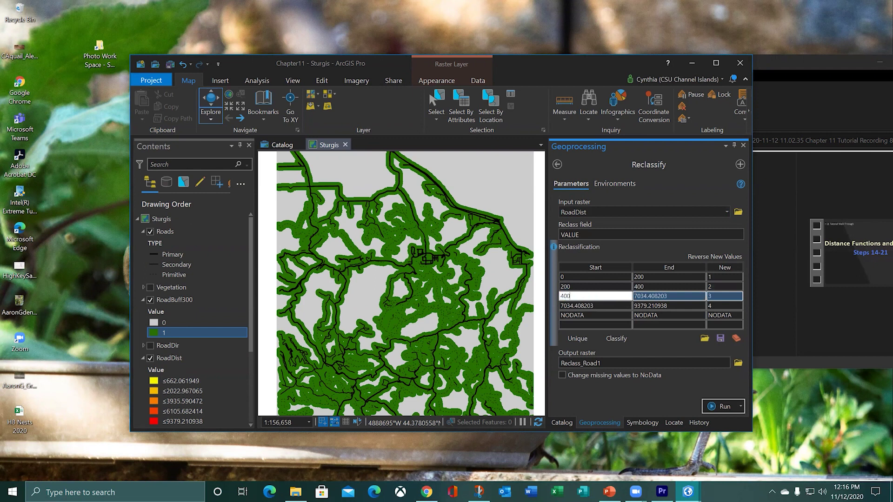
{"action": "key", "text": "Tab"}
{"action": "type", "text": "6"}
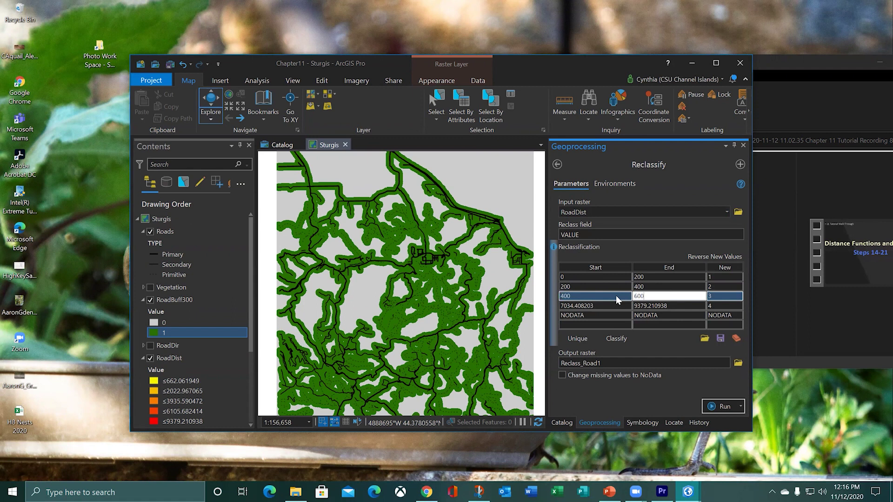
{"action": "key", "text": "Tab"}
{"action": "key", "text": "Return"}
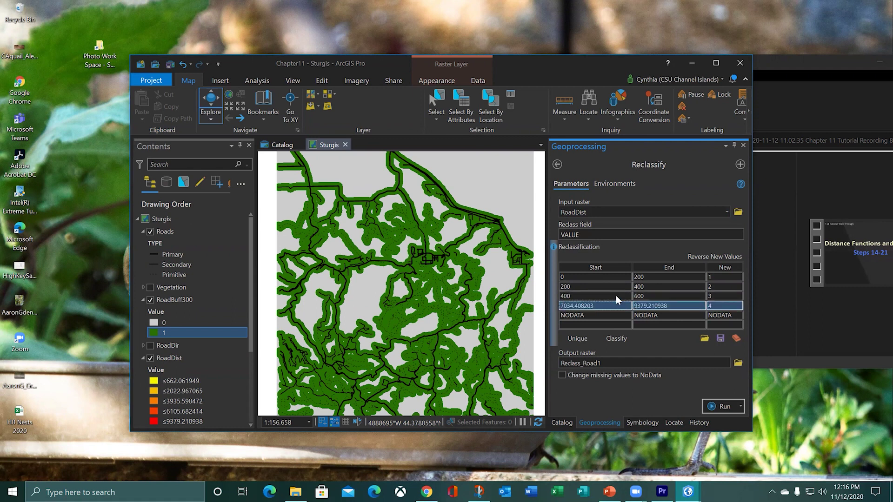
{"action": "type", "text": "600"}
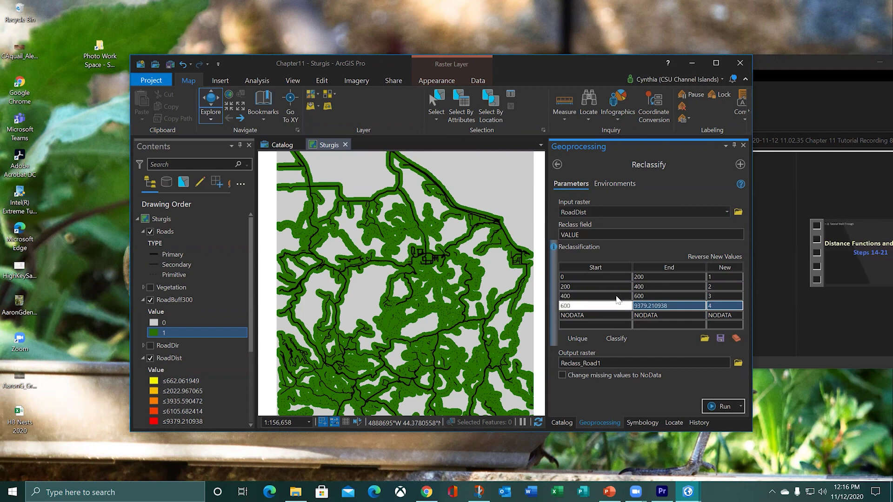
{"action": "key", "text": "Tab"}
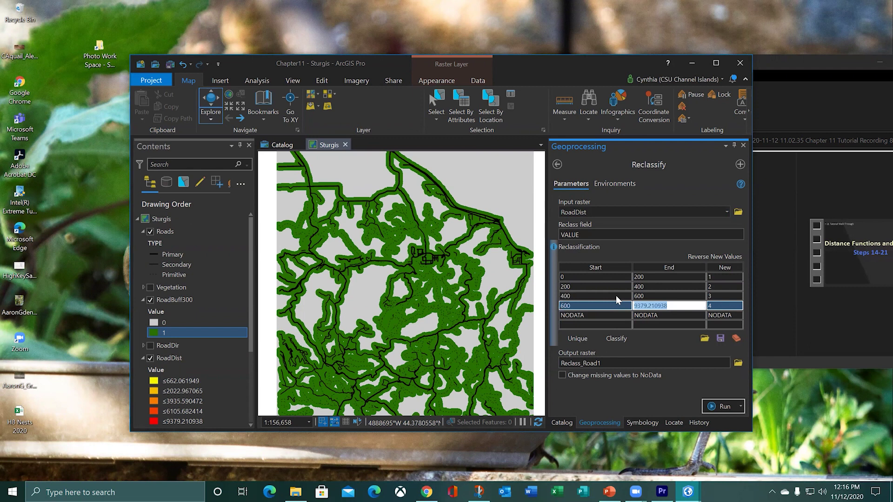
{"action": "type", "text": "9400"}
Name the output raster RingBuf200 in Chapter11.gdb, run Reclassify, and dismiss the run details.
{"action": "left_click_drag", "start_coordinate": [566, 363], "coordinate": [604, 359]}
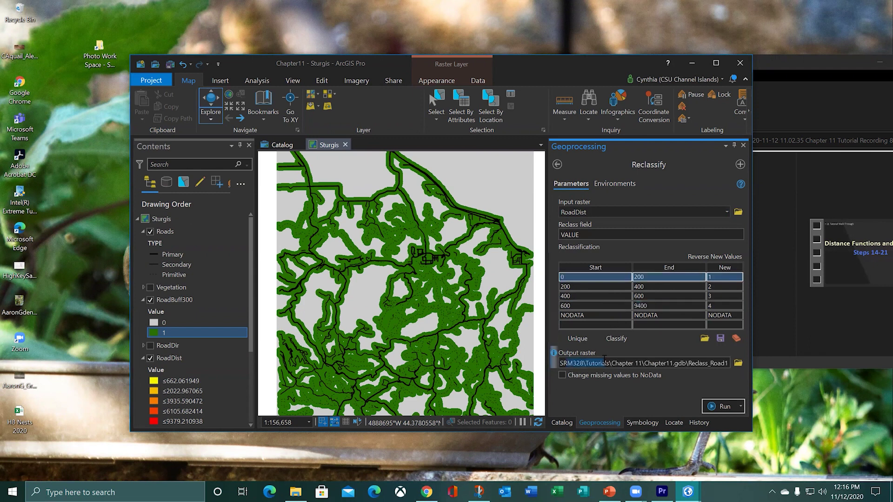
{"action": "left_click_drag", "start_coordinate": [691, 363], "coordinate": [767, 364]}
{"action": "key", "text": "BackSpace"}
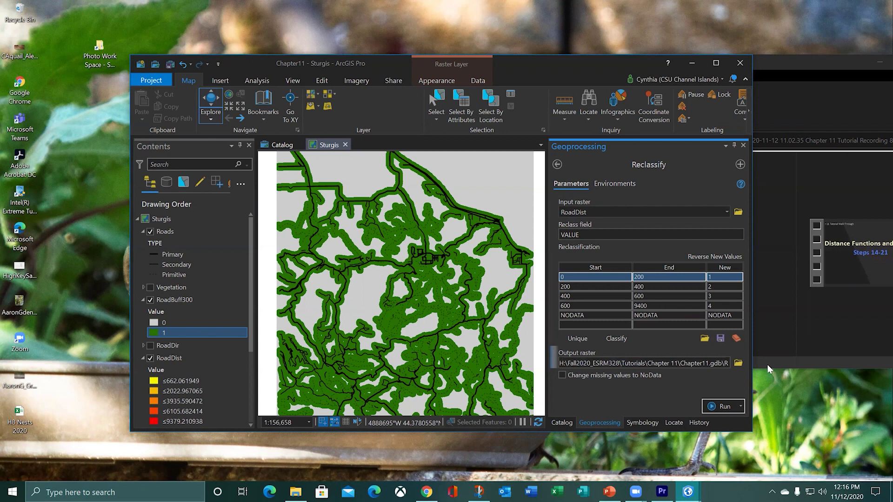
{"action": "type", "text": "in"}
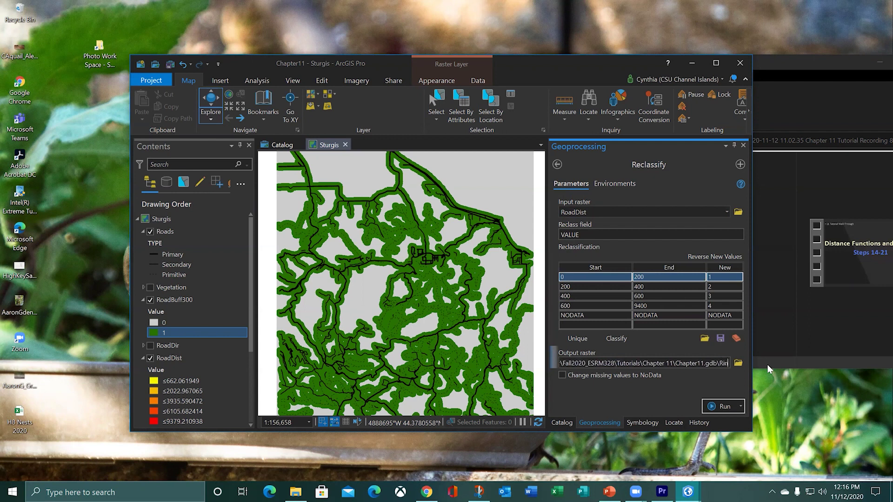
{"action": "type", "text": "gBuf"}
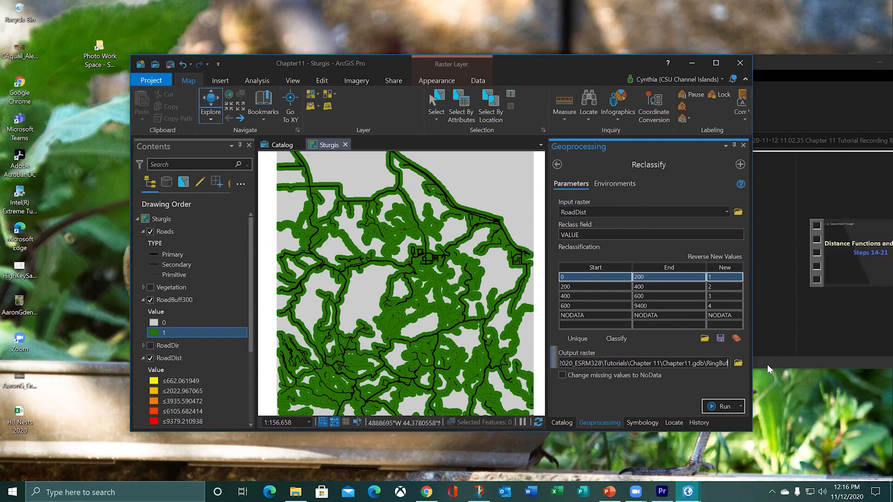
{"action": "type", "text": "200"}
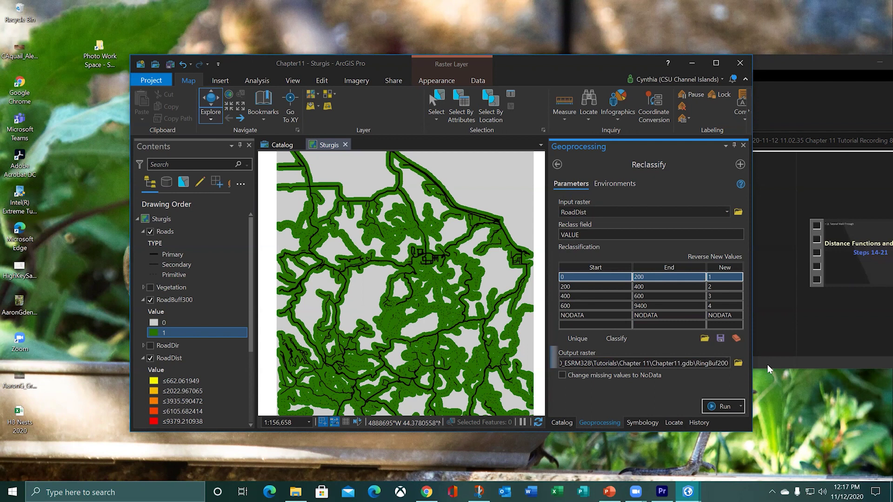
{"action": "left_click", "coordinate": [714, 406]}
{"action": "mouse_move", "coordinate": [713, 405]}
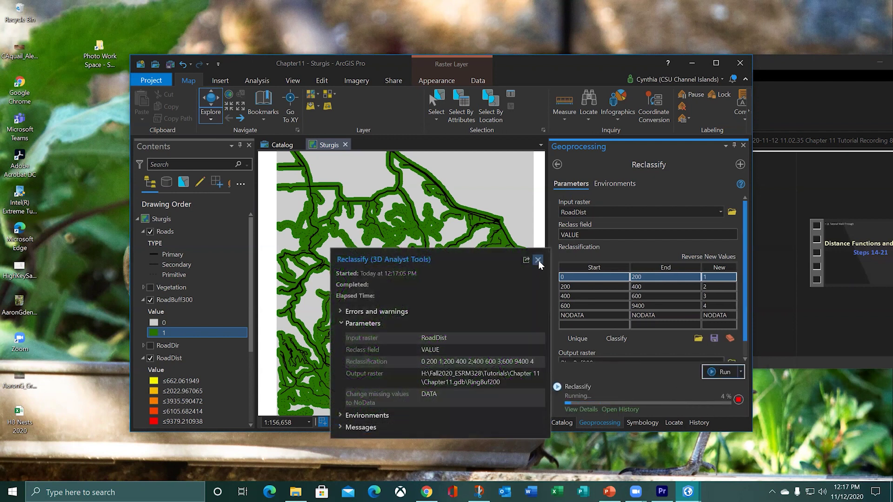
{"action": "left_click", "coordinate": [538, 260]}
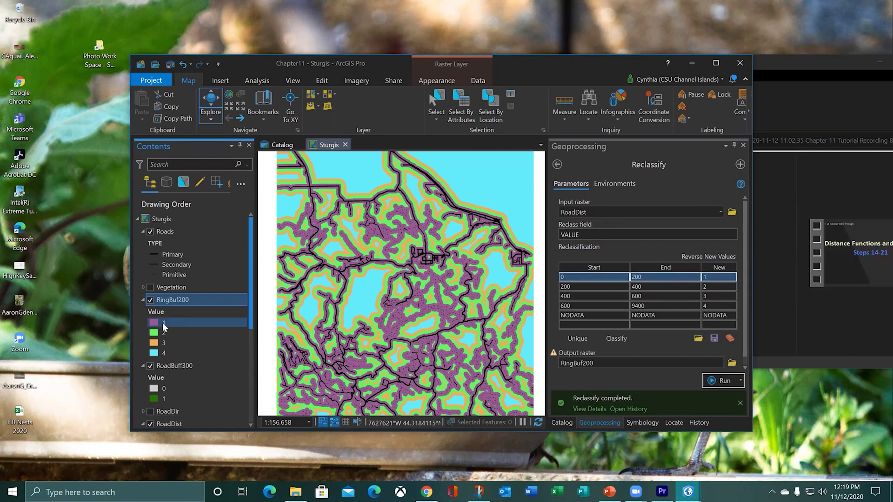
Collapse the RoadBuff300 and RoadDist legends and expand the SnailHab legend in the layer list.
{"action": "left_click", "coordinate": [144, 366]}
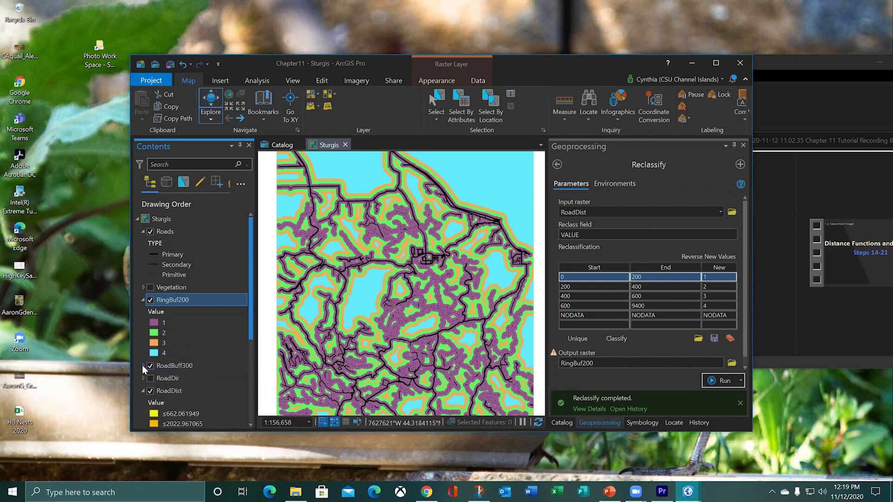
{"action": "left_click", "coordinate": [143, 390]}
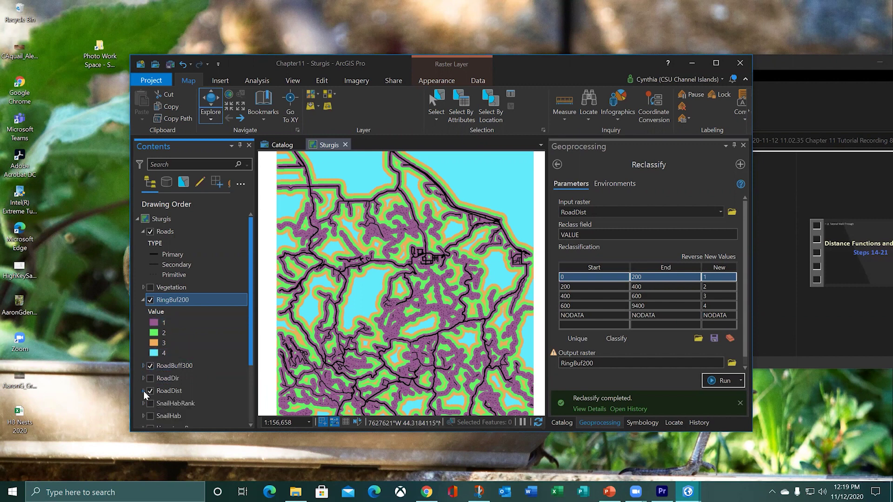
{"action": "left_click", "coordinate": [144, 414]}
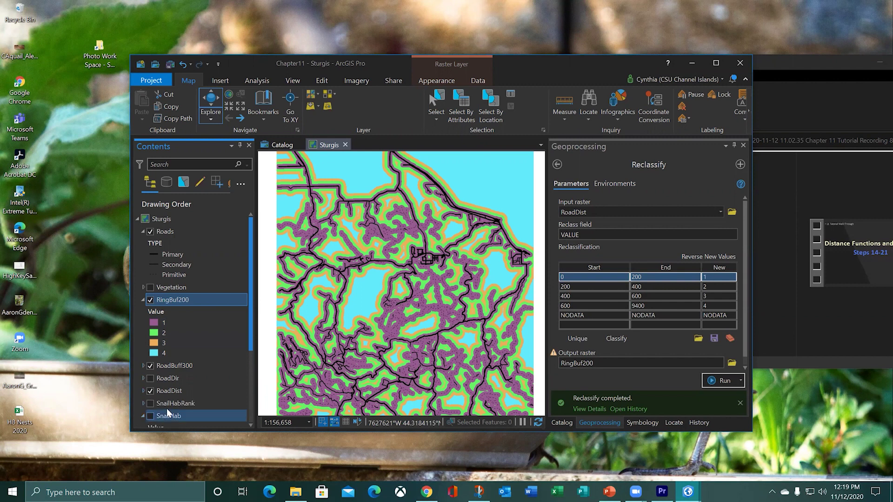
{"action": "scroll", "coordinate": [169, 407], "scroll_direction": "down", "scroll_amount": 2}
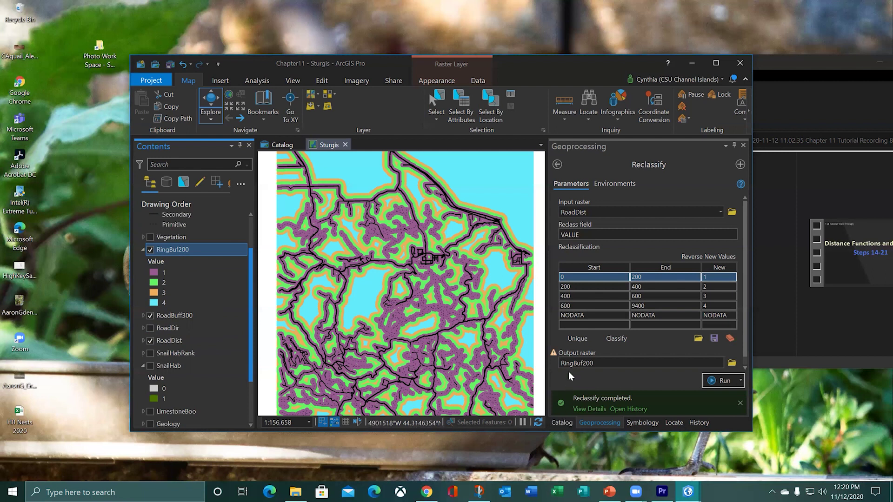
Open the Raster Calculator tool and build the expression "SnailHab" * "RingBuf200".
{"action": "left_click", "coordinate": [558, 164]}
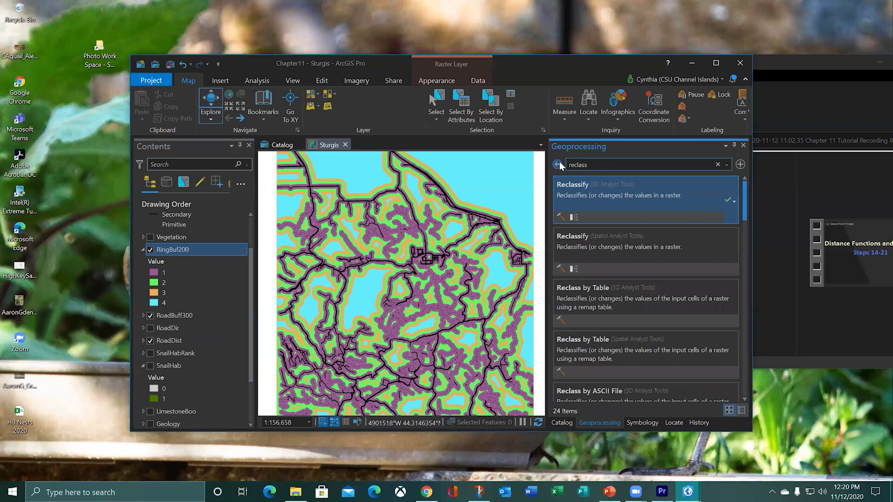
{"action": "left_click", "coordinate": [558, 165]}
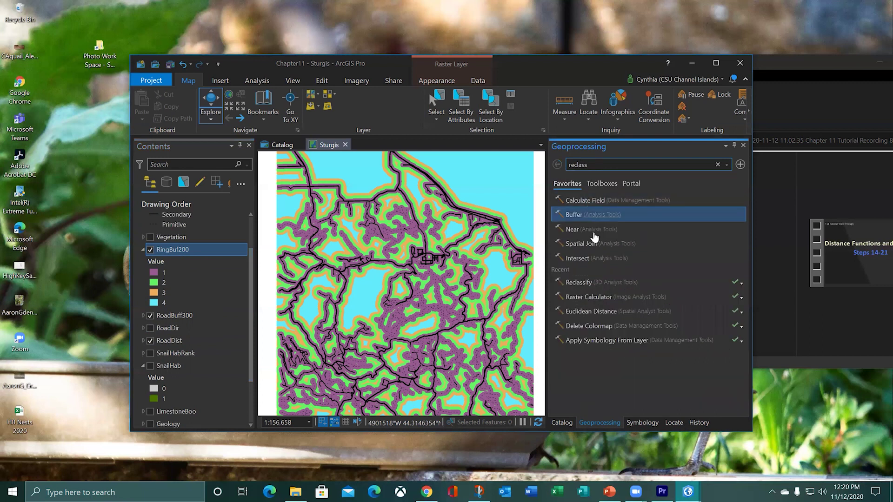
{"action": "left_click", "coordinate": [595, 300]}
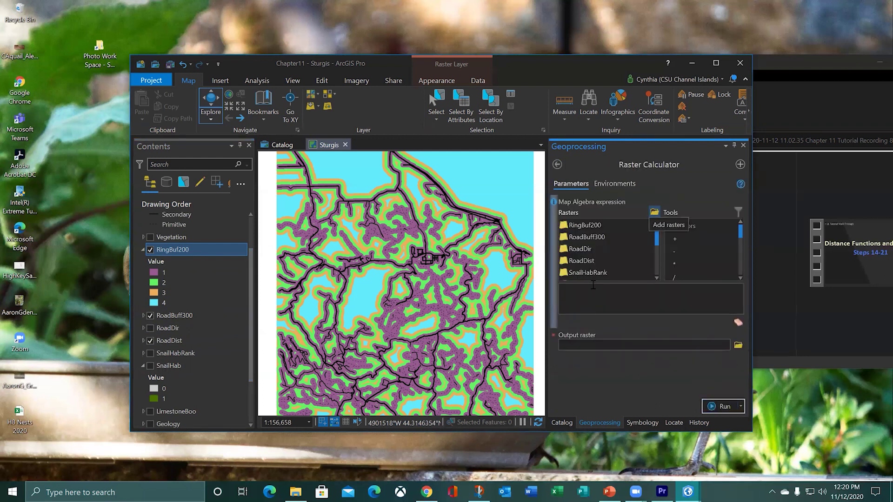
{"action": "scroll", "coordinate": [601, 273], "scroll_direction": "down", "scroll_amount": 2}
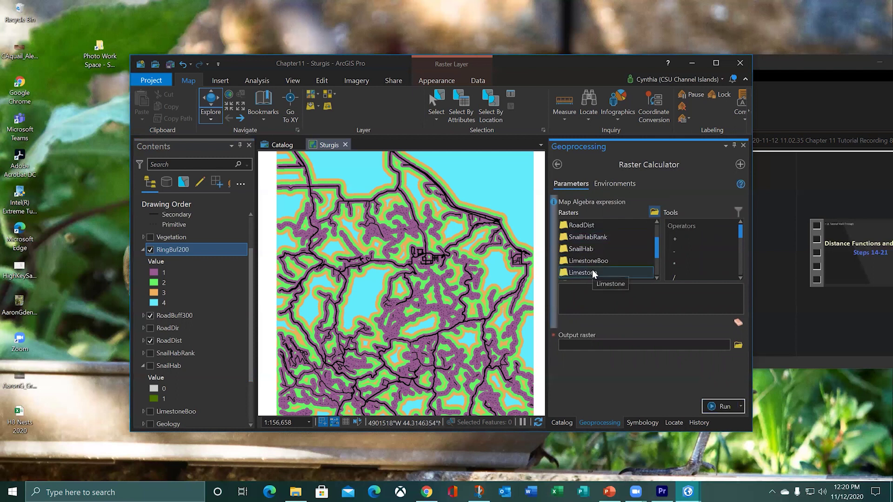
{"action": "left_click", "coordinate": [585, 249]}
{"action": "double_click", "coordinate": [586, 249]}
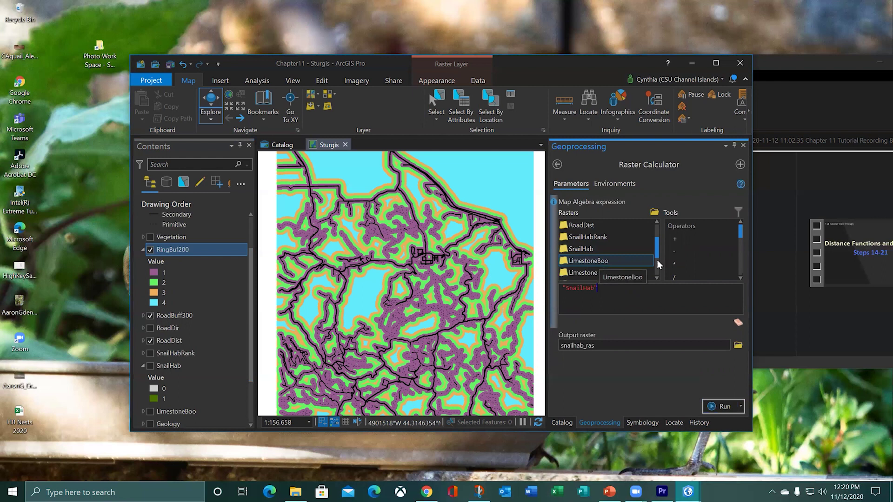
{"action": "double_click", "coordinate": [678, 263]}
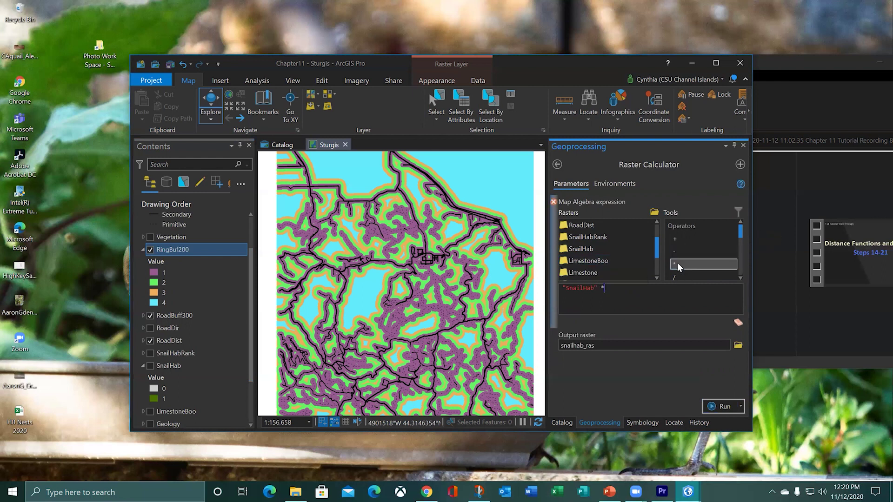
{"action": "scroll", "coordinate": [607, 264], "scroll_direction": "up", "scroll_amount": 3}
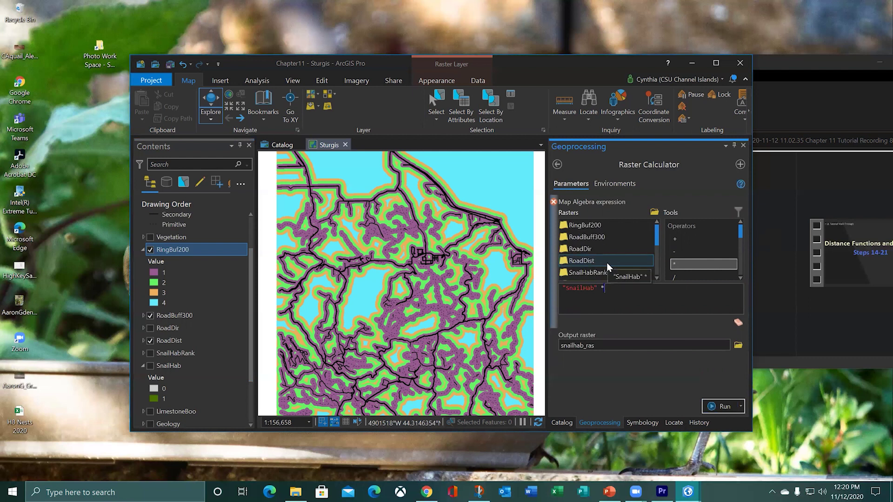
{"action": "double_click", "coordinate": [592, 225]}
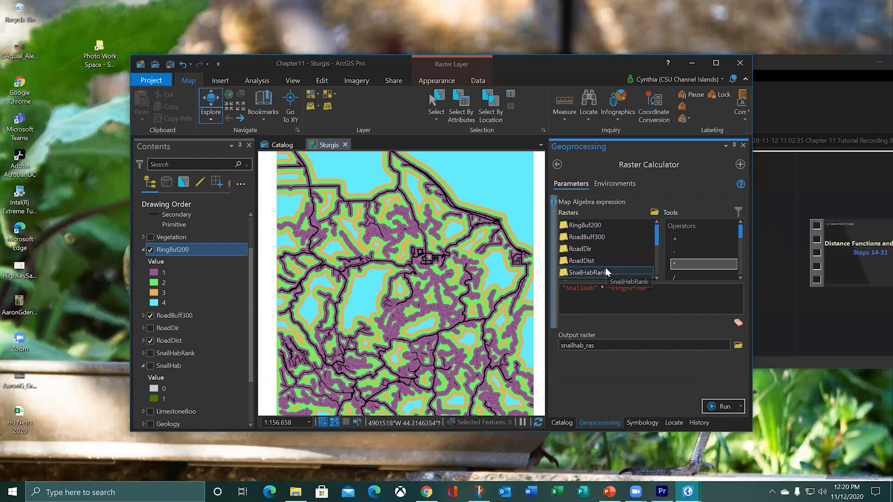
Name the output raster DistHabitat in chapter11.gdb and run the Raster Calculator.
{"action": "left_click", "coordinate": [618, 346]}
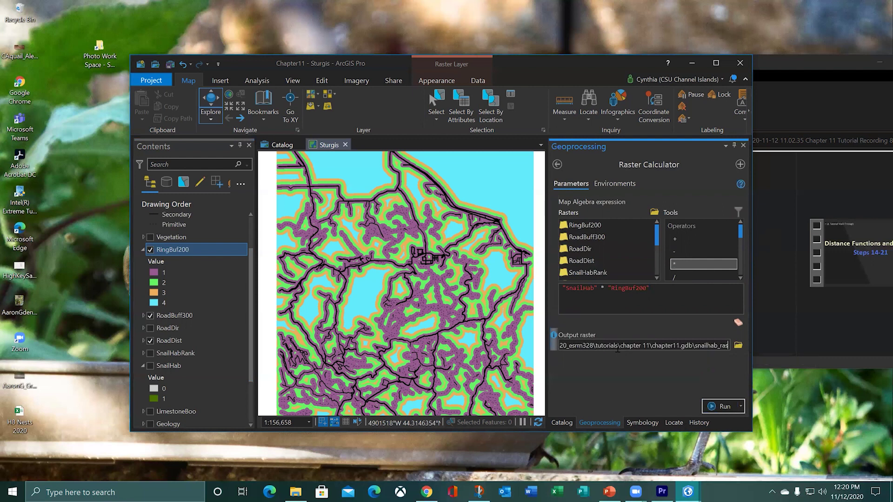
{"action": "left_click_drag", "start_coordinate": [699, 346], "coordinate": [788, 345]}
{"action": "type", "text": "Dist"}
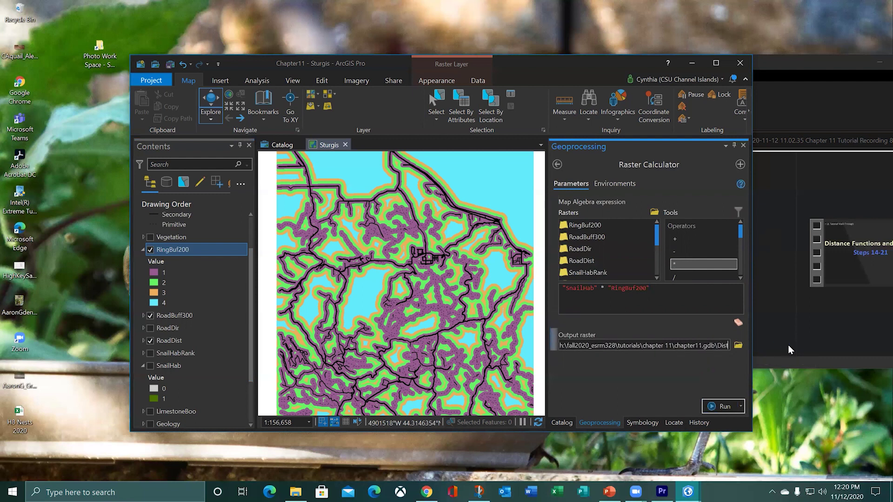
{"action": "type", "text": "Ha"}
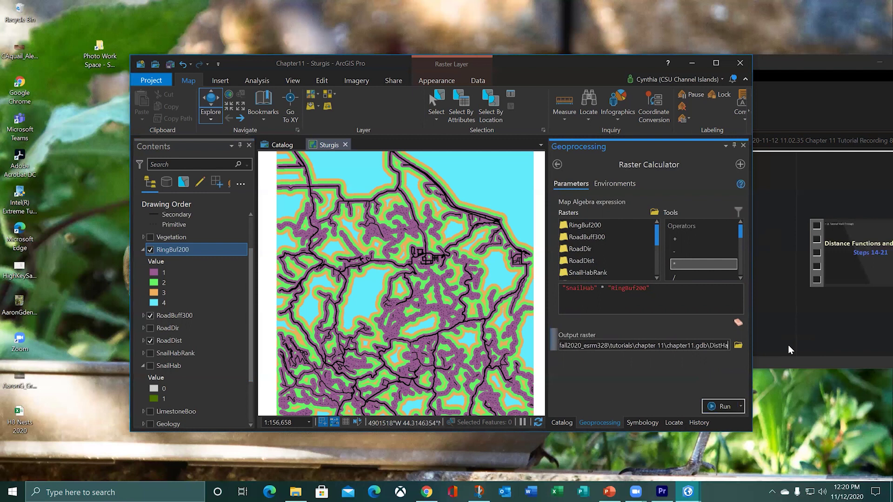
{"action": "type", "text": "bitat"}
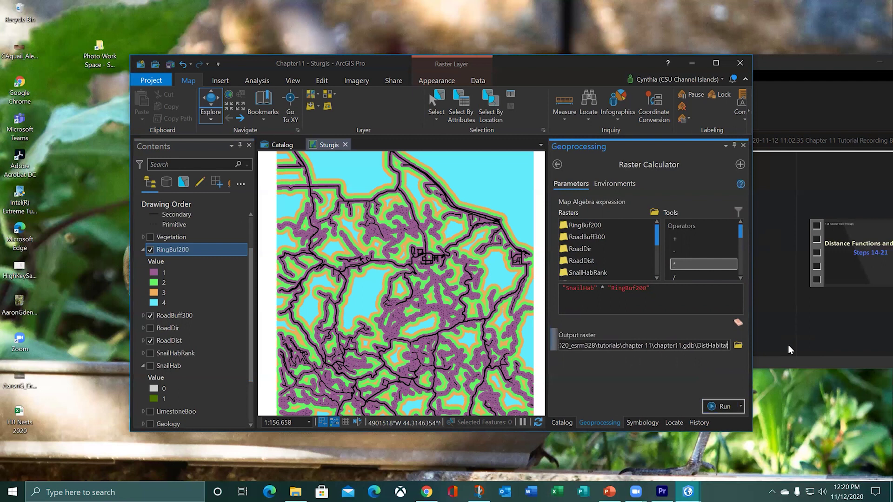
{"action": "left_click", "coordinate": [708, 405]}
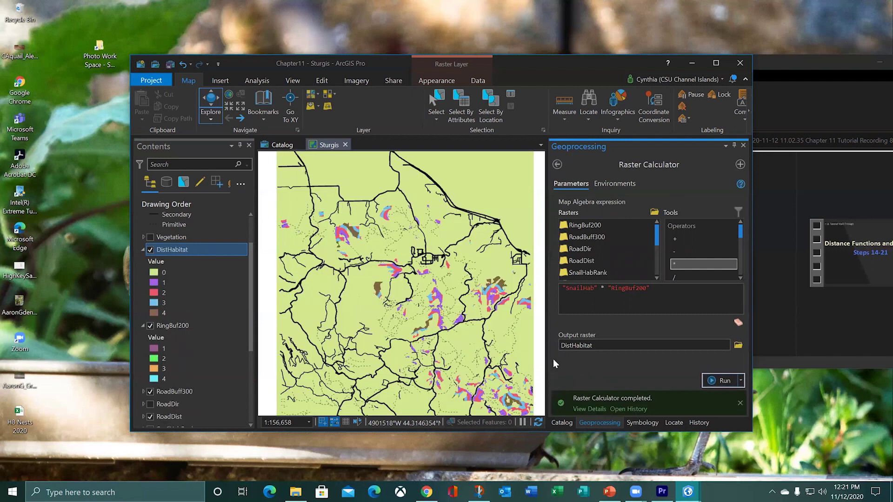
Color DistHabitat value 0 light gray and value 1 red.
{"action": "left_click", "coordinate": [155, 272]}
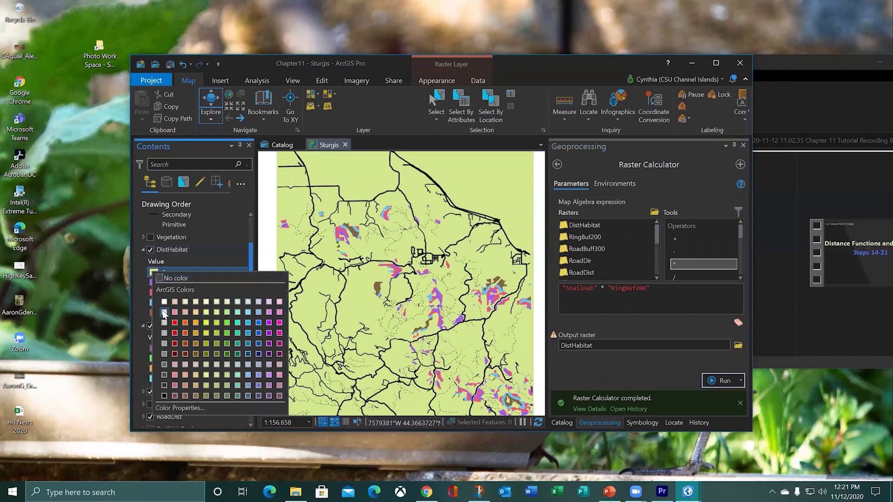
{"action": "left_click", "coordinate": [163, 323]}
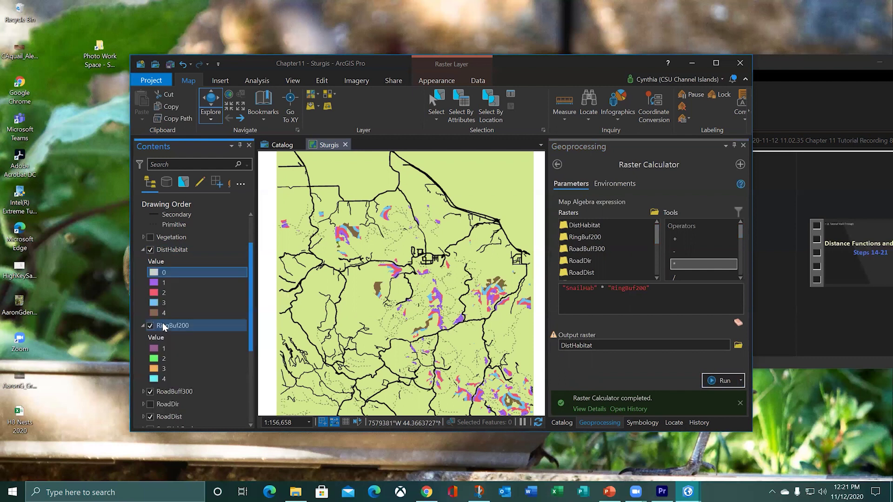
{"action": "left_click", "coordinate": [153, 283]}
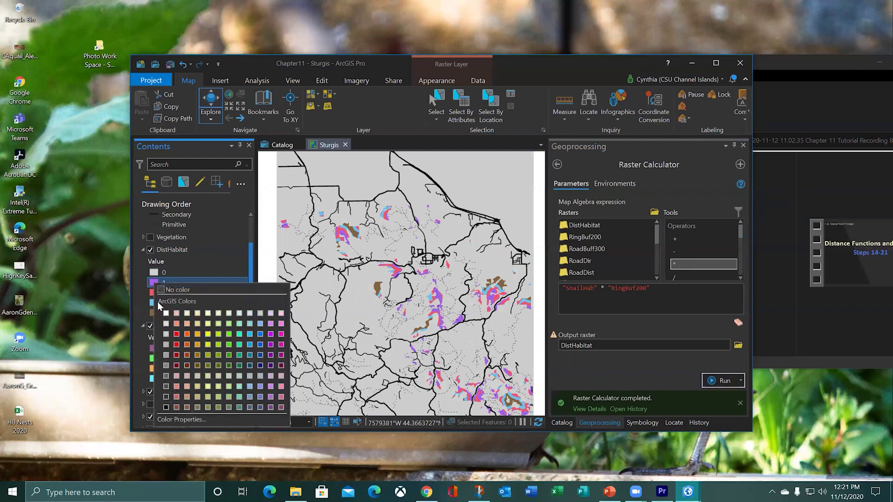
{"action": "left_click", "coordinate": [177, 344]}
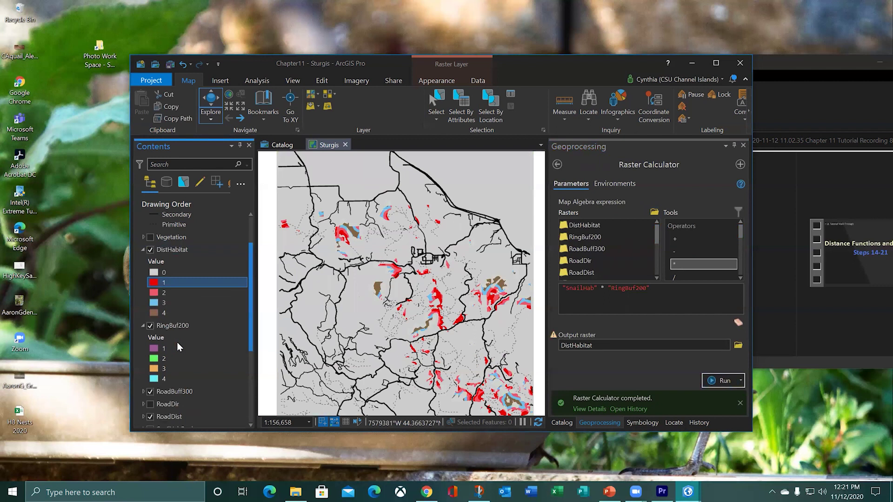
Color DistHabitat value 2 orange, value 3 yellow and value 4 green.
{"action": "right_click", "coordinate": [154, 293]}
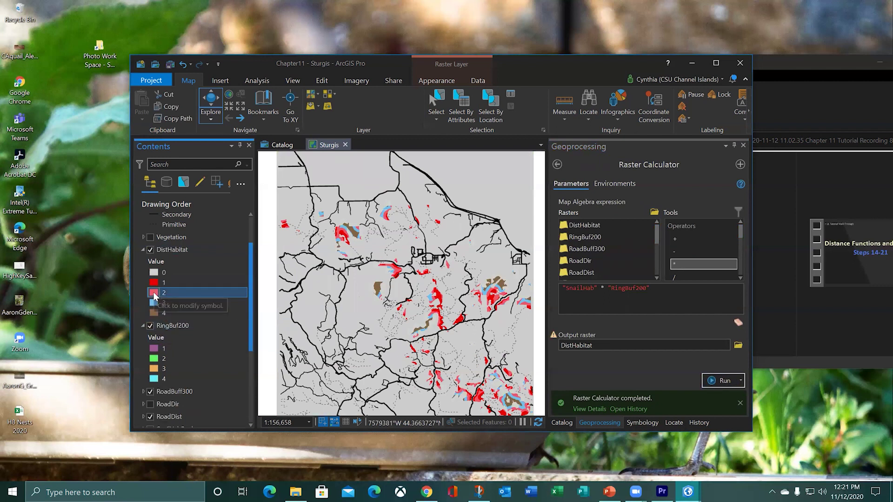
{"action": "left_click", "coordinate": [153, 292]}
{"action": "left_click", "coordinate": [197, 345]}
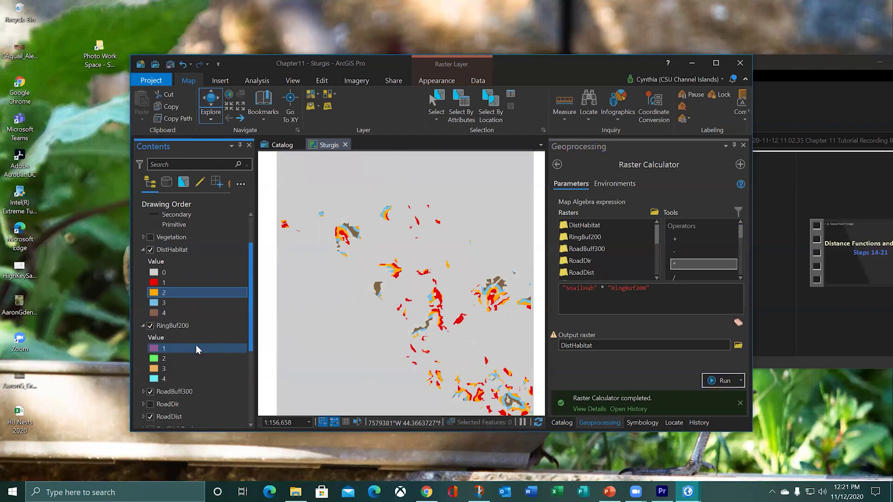
{"action": "left_click", "coordinate": [154, 303]}
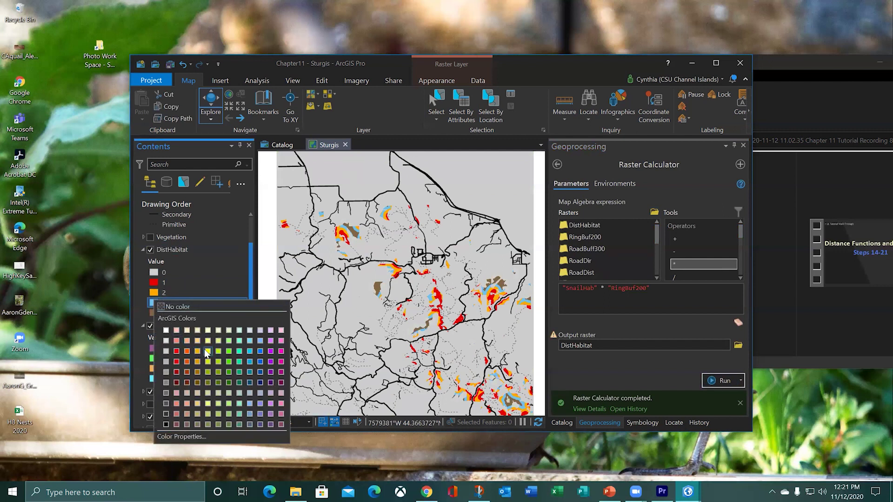
{"action": "left_click", "coordinate": [204, 350]}
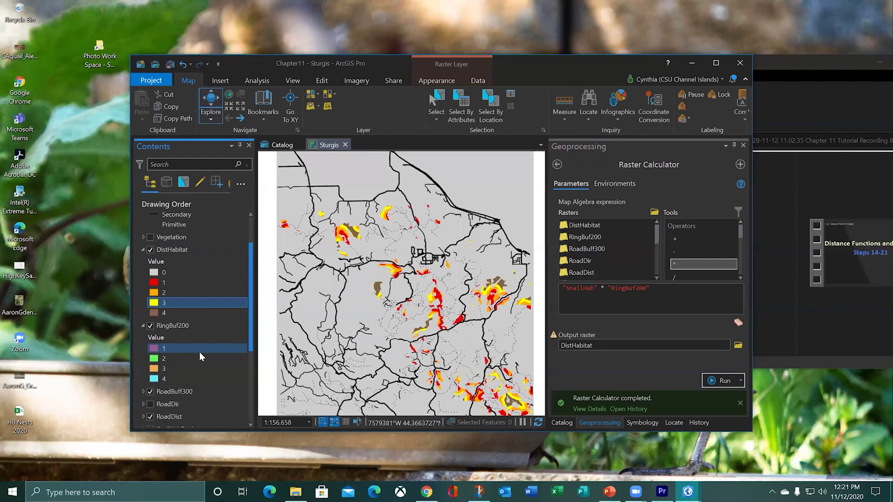
{"action": "left_click", "coordinate": [154, 314]}
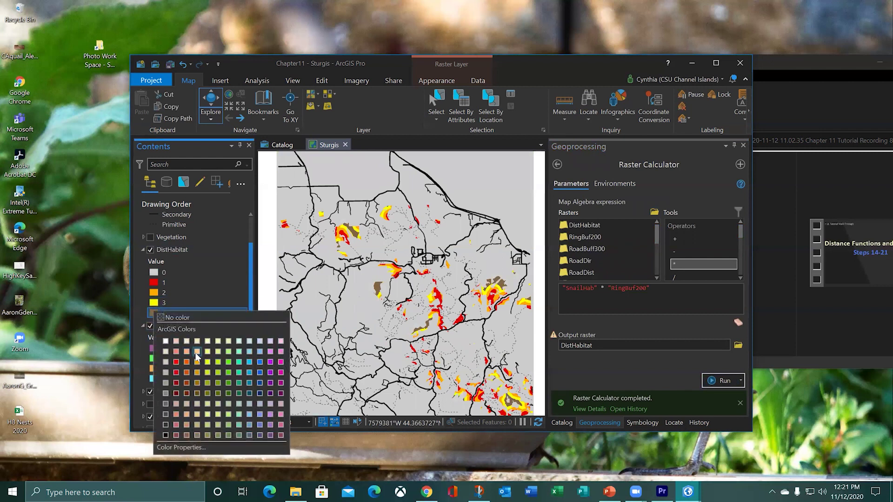
{"action": "left_click", "coordinate": [229, 374]}
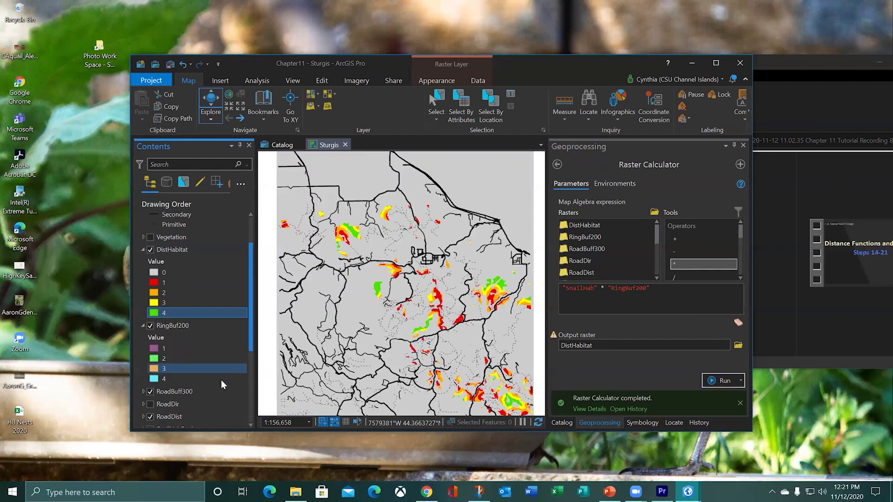
Hide the RingBuf200, RoadDist and RoadBuff300 layers and collapse the RingBuf200 and SnailHab legends.
{"action": "left_click", "coordinate": [150, 326]}
{"action": "left_click", "coordinate": [144, 325]}
{"action": "left_click", "coordinate": [142, 388]}
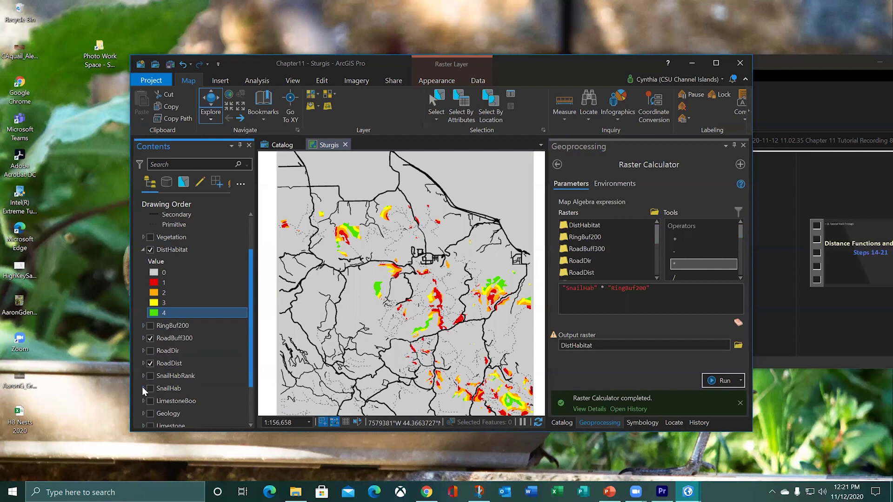
{"action": "left_click", "coordinate": [152, 364]}
{"action": "left_click", "coordinate": [150, 364]}
{"action": "left_click", "coordinate": [150, 338]}
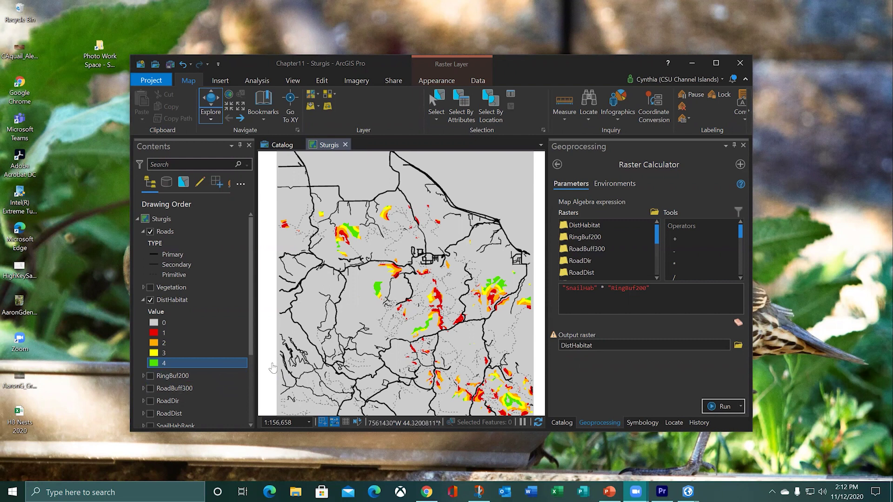
Show the RingBuf200 and RoadBuff300 layers again and expand both of their legends.
{"action": "left_click", "coordinate": [145, 375]}
{"action": "left_click", "coordinate": [143, 376]}
{"action": "scroll", "coordinate": [153, 373], "scroll_direction": "down", "scroll_amount": 2}
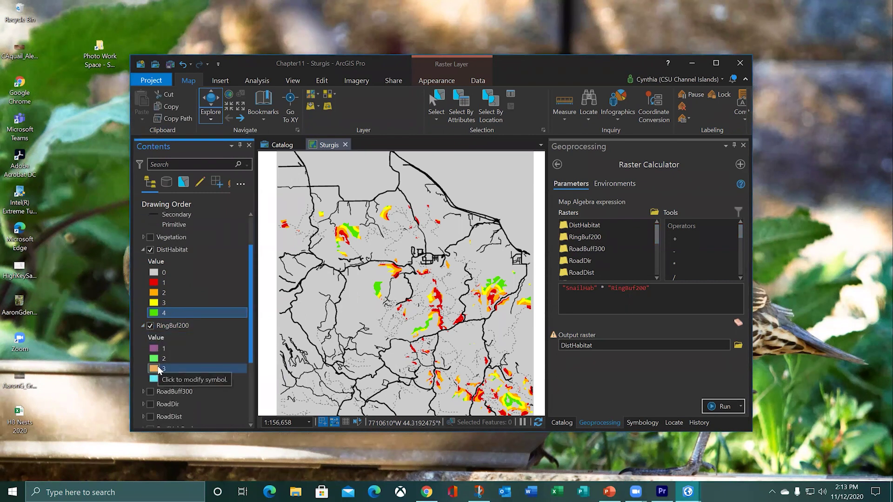
{"action": "left_click", "coordinate": [149, 391]}
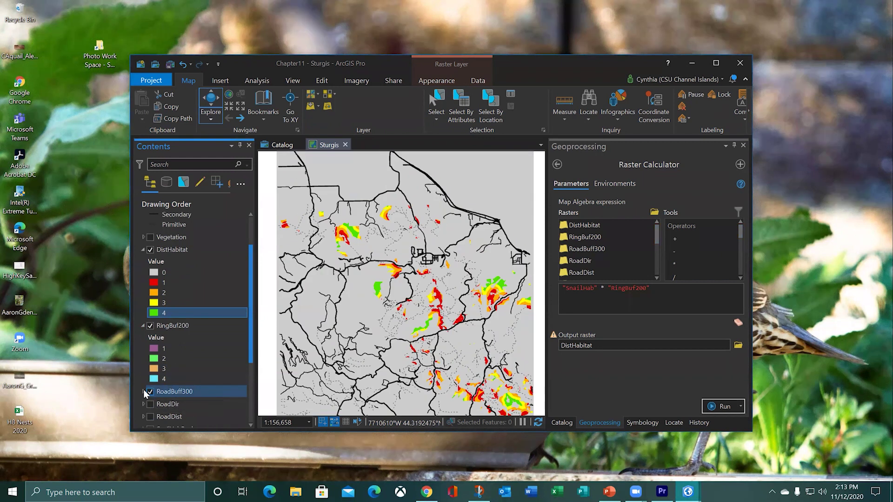
{"action": "left_click", "coordinate": [144, 392]}
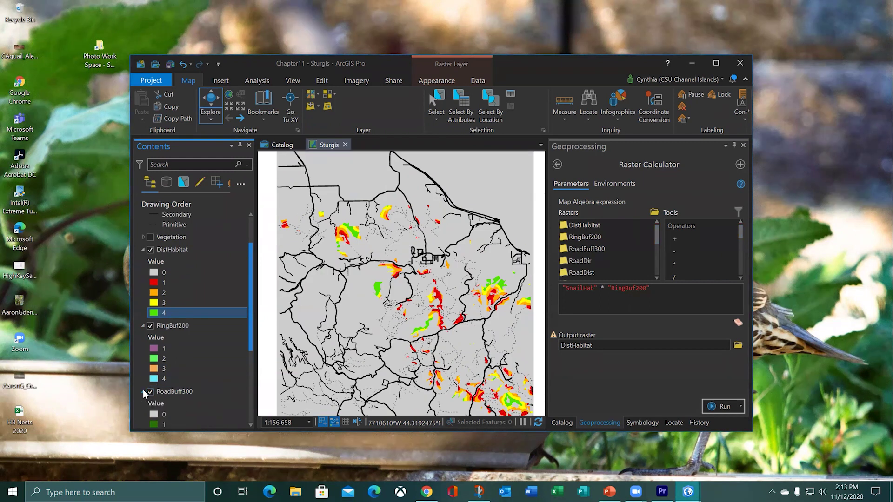
{"action": "scroll", "coordinate": [184, 339], "scroll_direction": "down", "scroll_amount": 2}
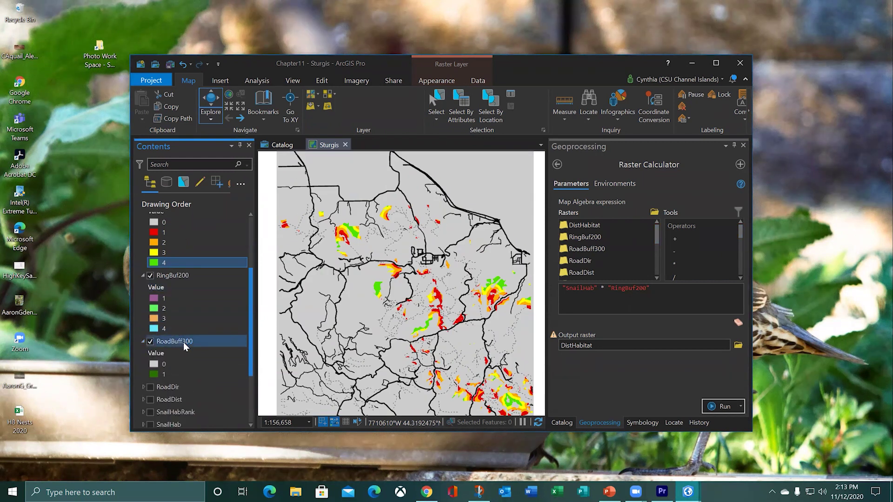
Move RoadDist above RoadDir in the drawing order, make it visible and expand its legend.
{"action": "left_click", "coordinate": [167, 398]}
{"action": "left_click_drag", "start_coordinate": [169, 390], "coordinate": [168, 382]}
{"action": "left_click", "coordinate": [149, 387]}
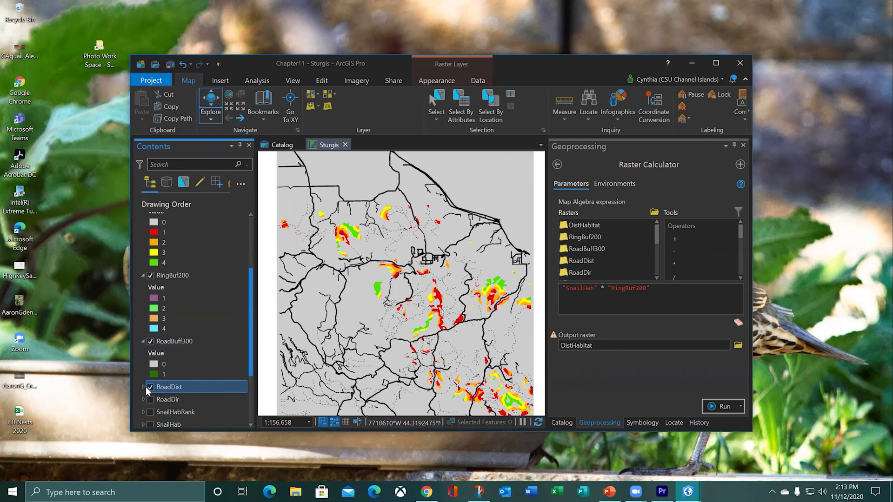
{"action": "left_click", "coordinate": [143, 387]}
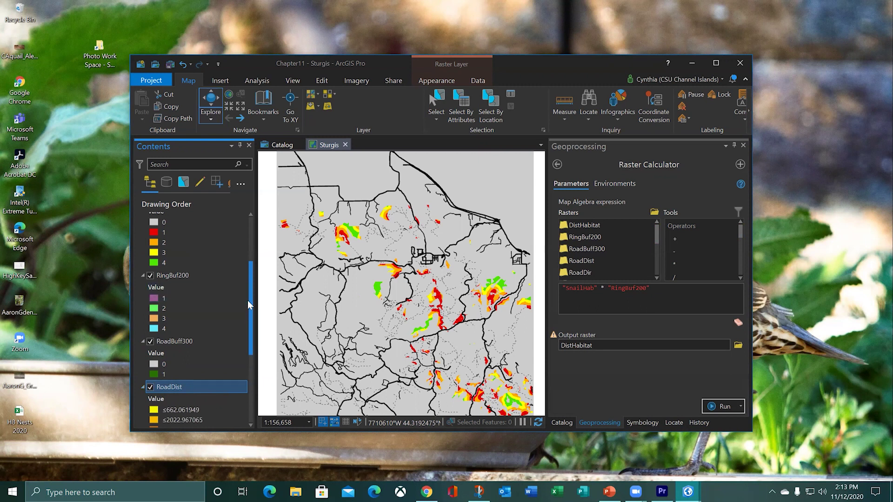
Hide the DistHabitat, RingBuf200 and RoadBuff300 layers to examine RoadDist around the roads near the map's center.
{"action": "scroll", "coordinate": [246, 314], "scroll_direction": "down", "scroll_amount": 2}
{"action": "scroll", "coordinate": [247, 305], "scroll_direction": "up", "scroll_amount": 2}
{"action": "scroll", "coordinate": [249, 289], "scroll_direction": "up", "scroll_amount": 3}
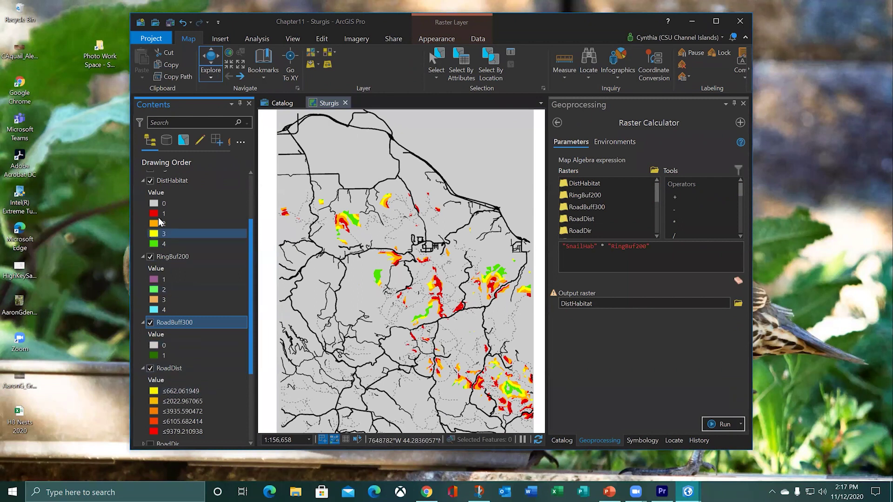
{"action": "left_click", "coordinate": [150, 180]}
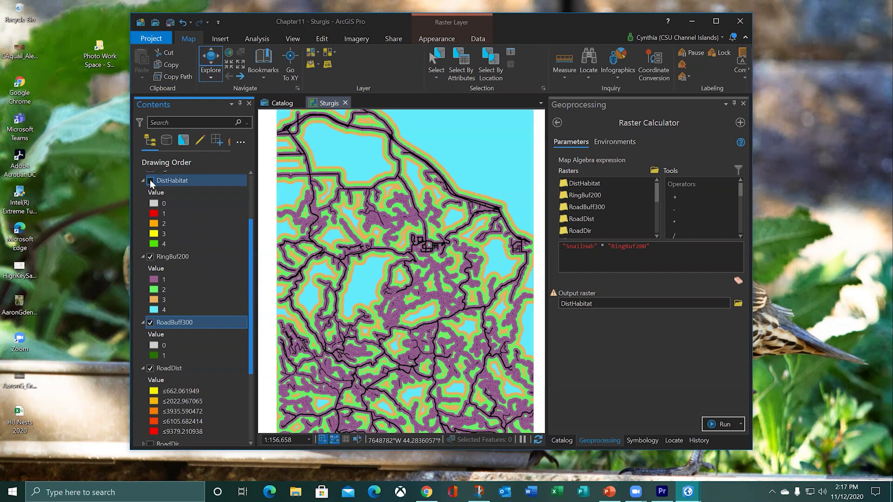
{"action": "left_click", "coordinate": [149, 256]}
{"action": "left_click", "coordinate": [149, 322]}
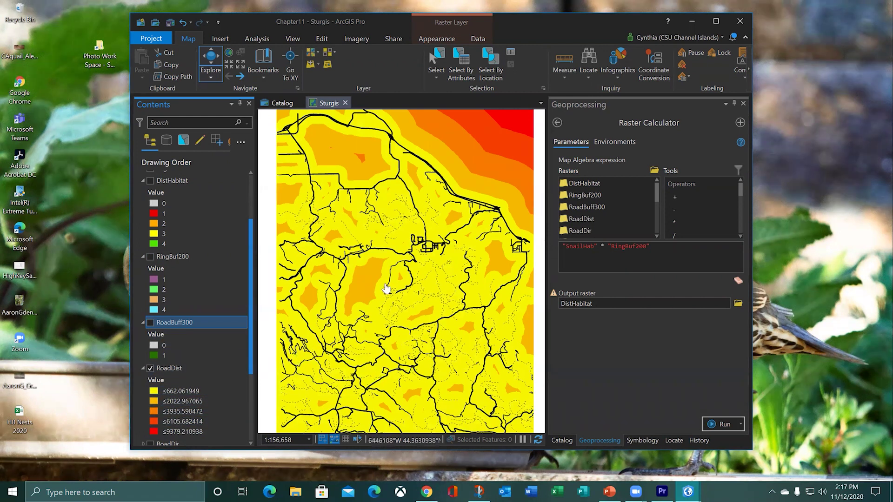
{"action": "scroll", "coordinate": [421, 285], "scroll_direction": "up", "scroll_amount": 1}
{"action": "scroll", "coordinate": [421, 284], "scroll_direction": "up", "scroll_amount": 2}
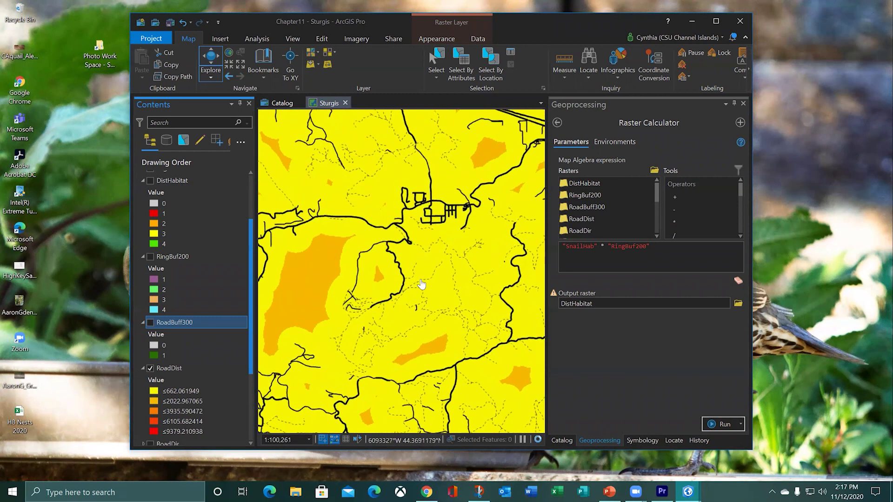
Identify RoadDist pixel values at two spots in the large orange area west of the central road loop.
{"action": "left_click_drag", "start_coordinate": [309, 279], "coordinate": [399, 285]}
{"action": "scroll", "coordinate": [334, 289], "scroll_direction": "up", "scroll_amount": 1}
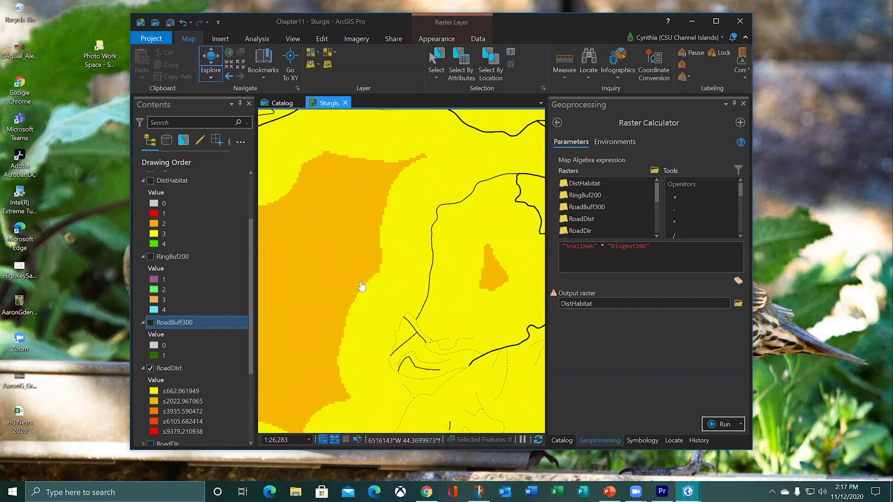
{"action": "left_click", "coordinate": [362, 283]}
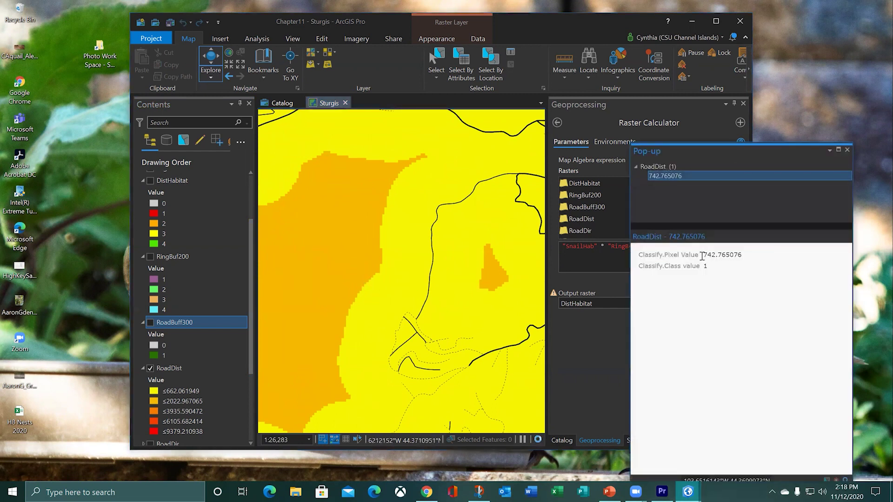
{"action": "left_click_drag", "start_coordinate": [703, 256], "coordinate": [726, 256]}
{"action": "left_click", "coordinate": [350, 256]}
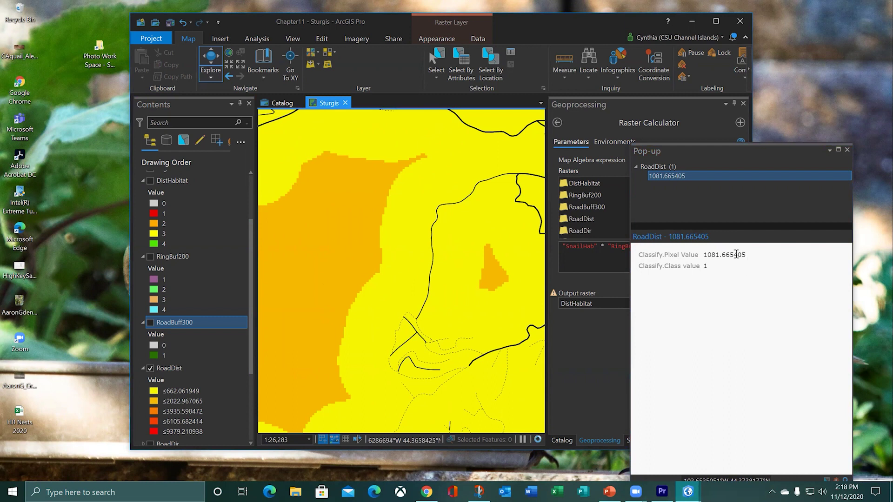
{"action": "left_click_drag", "start_coordinate": [728, 255], "coordinate": [704, 255]}
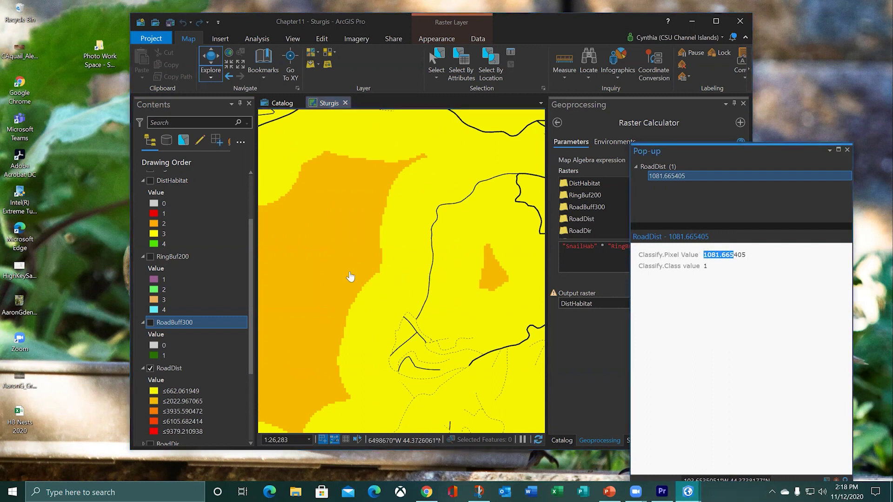
Show the RoadBuff300 layer and identify its pixel values in a gray area and inside the green road buffer.
{"action": "scroll", "coordinate": [391, 283], "scroll_direction": "down", "scroll_amount": 3}
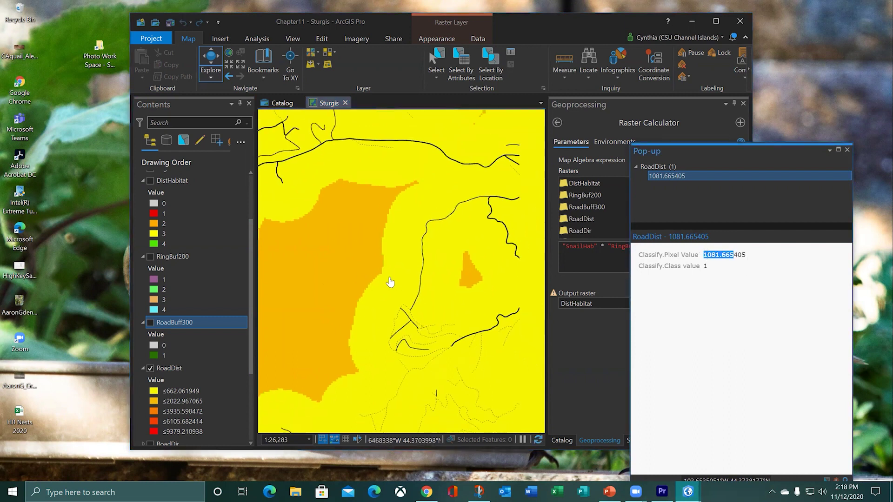
{"action": "scroll", "coordinate": [390, 281], "scroll_direction": "down", "scroll_amount": 1}
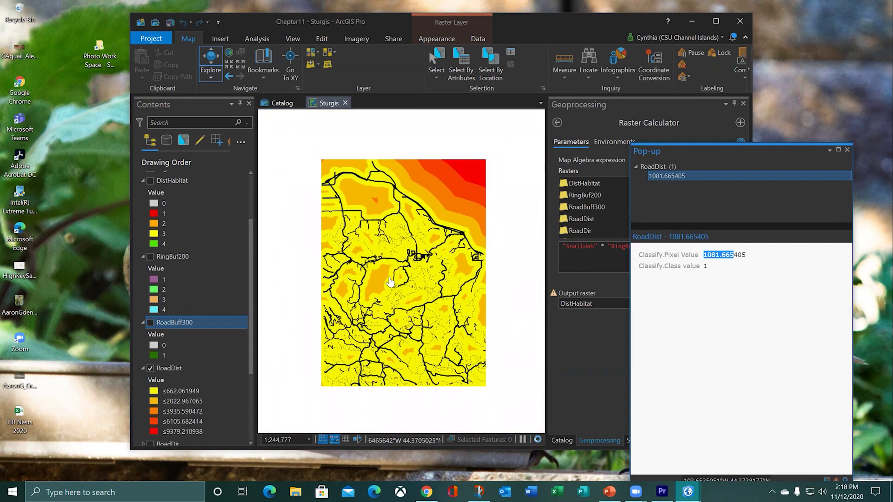
{"action": "scroll", "coordinate": [391, 282], "scroll_direction": "up", "scroll_amount": 1}
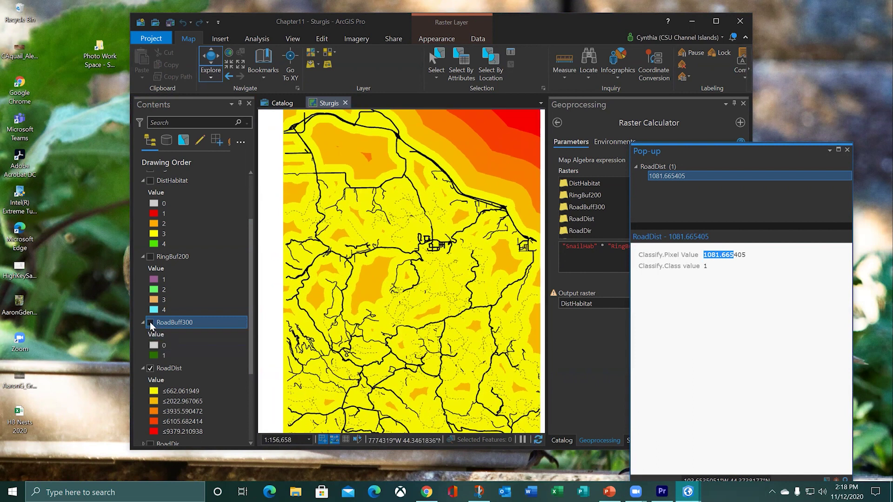
{"action": "left_click", "coordinate": [150, 322]}
{"action": "left_click", "coordinate": [373, 283]}
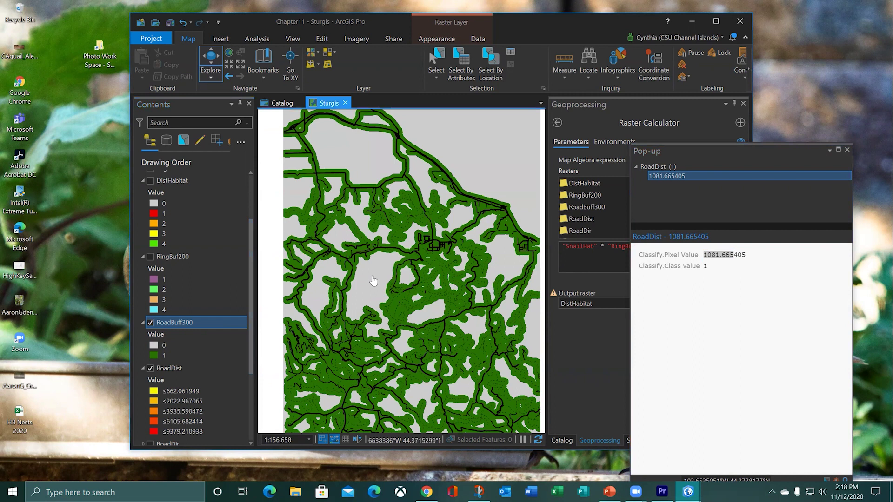
{"action": "double_click", "coordinate": [720, 255]}
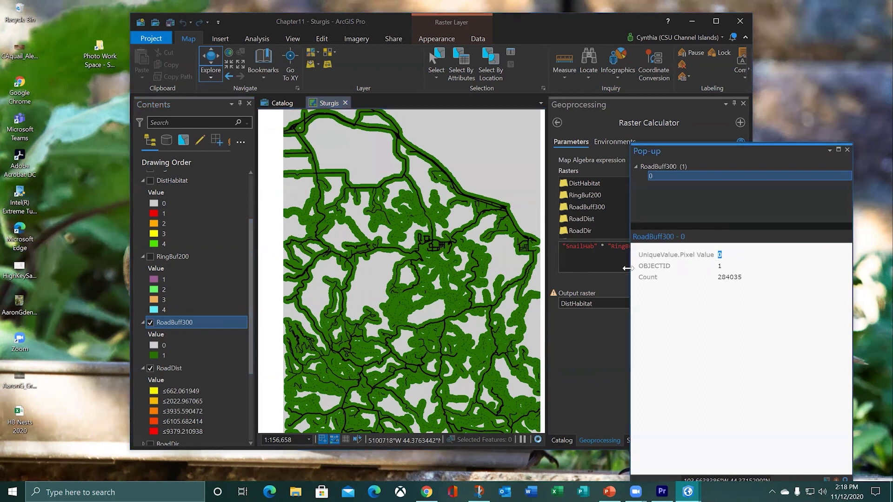
{"action": "left_click", "coordinate": [421, 270]}
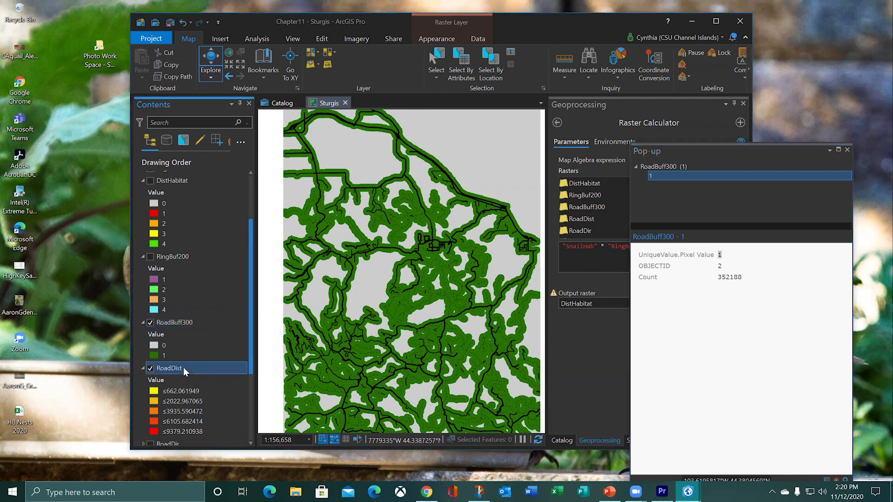
Toggle RoadBuff300 to compare it with RoadDist, and show RingBuf200 and open its attribute table.
{"action": "left_click", "coordinate": [150, 323]}
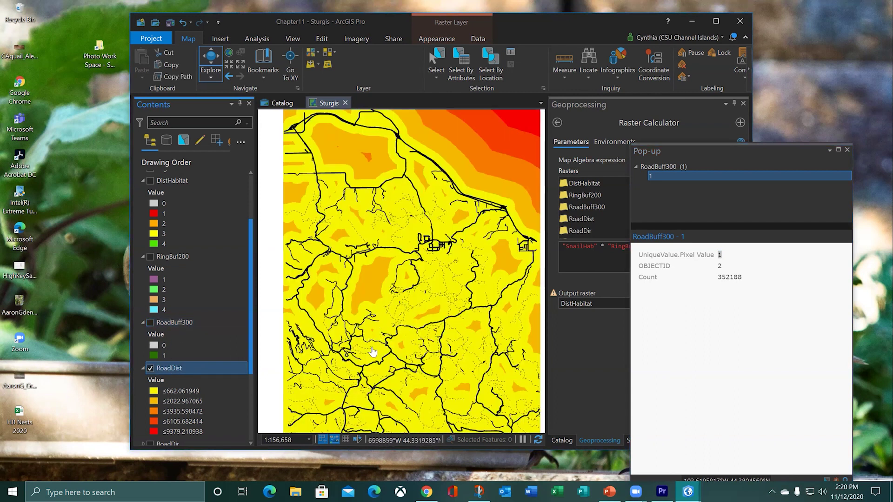
{"action": "left_click", "coordinate": [149, 323]}
{"action": "left_click", "coordinate": [150, 257]}
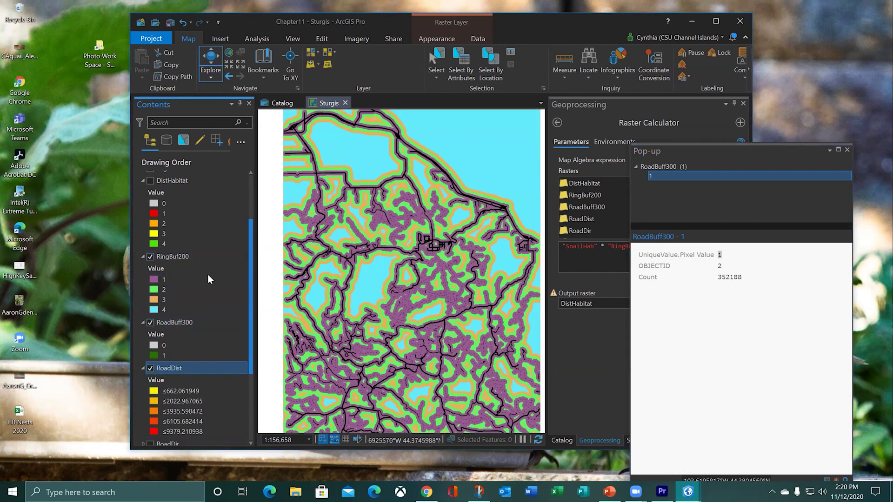
{"action": "right_click", "coordinate": [191, 257]}
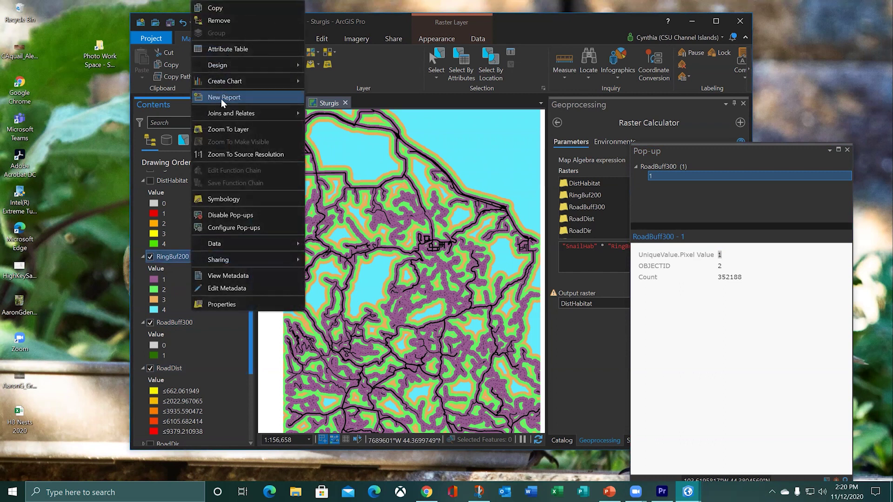
{"action": "left_click", "coordinate": [227, 49]}
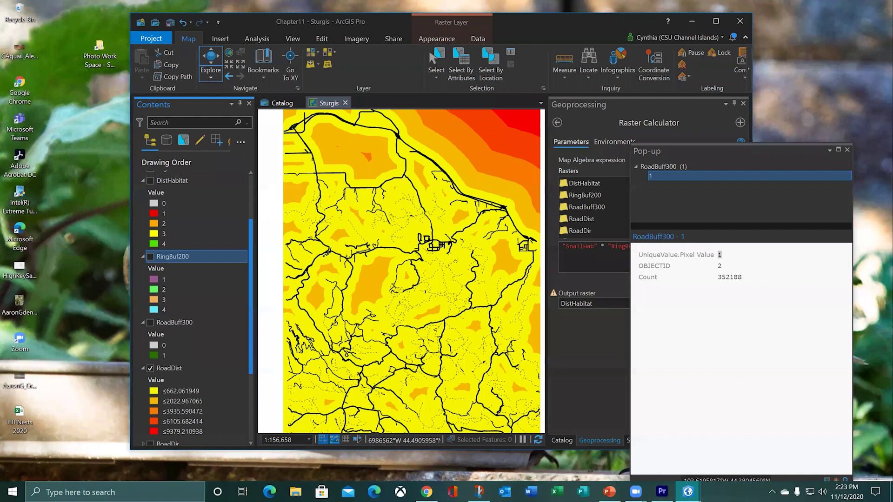
Set up the Euclidean Distance tool with Roads as the source data and MinDist as the output distance raster.
{"action": "left_click", "coordinate": [847, 150]}
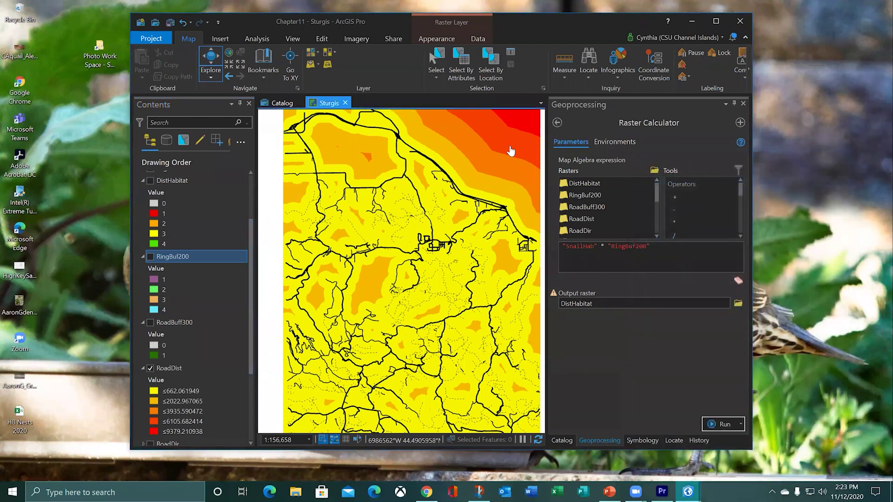
{"action": "left_click", "coordinate": [557, 123]}
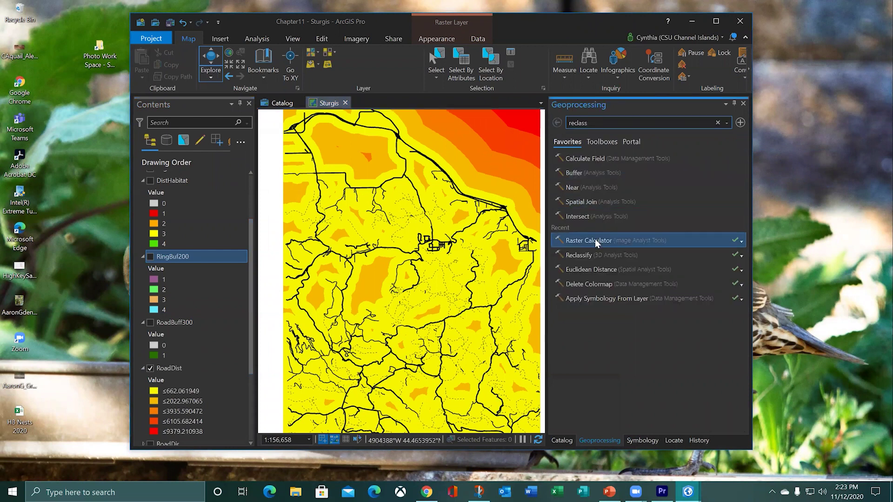
{"action": "left_click", "coordinate": [596, 269]}
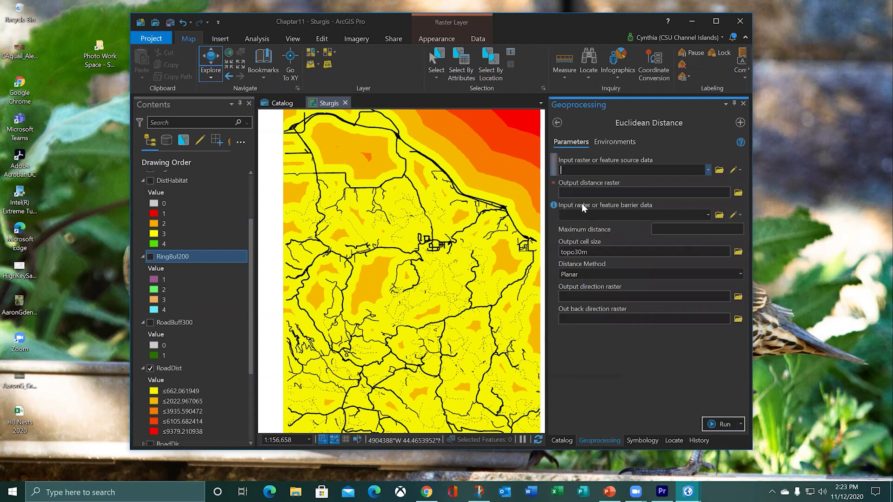
{"action": "left_click", "coordinate": [708, 169]}
{"action": "left_click", "coordinate": [685, 181]}
{"action": "left_click", "coordinate": [639, 216]}
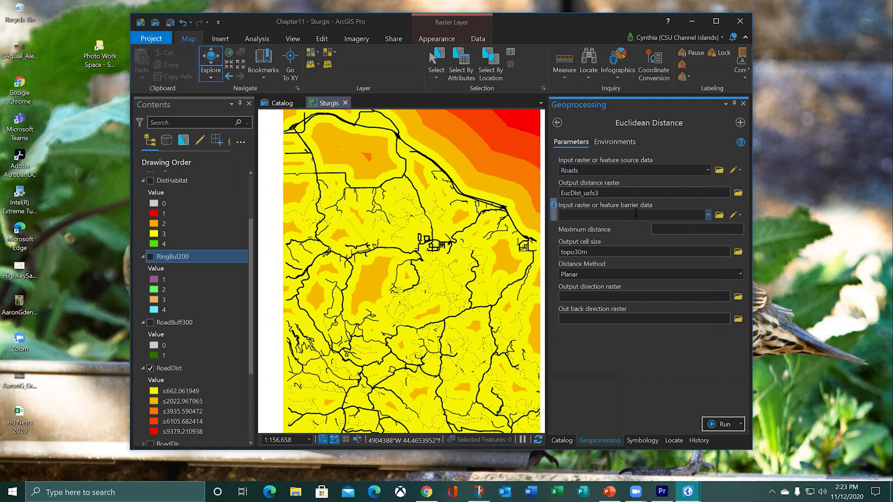
{"action": "left_click", "coordinate": [626, 193]}
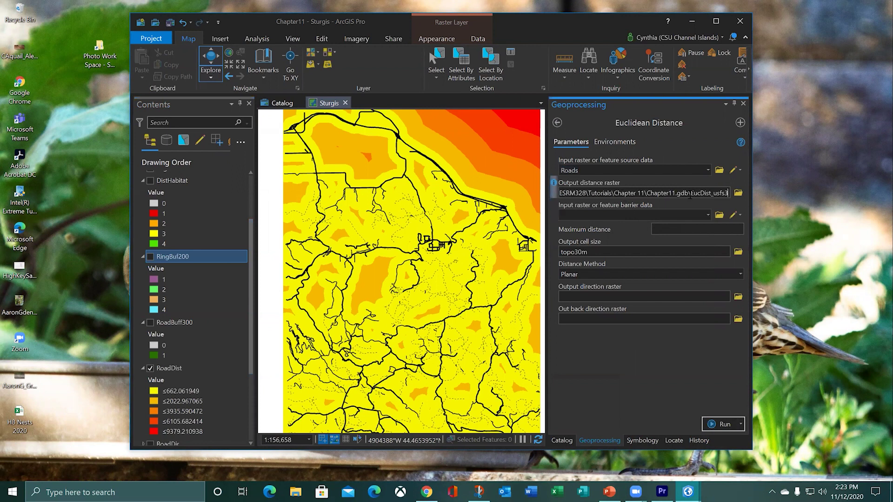
{"action": "left_click_drag", "start_coordinate": [690, 194], "coordinate": [776, 189]}
{"action": "type", "text": "MinDist"}
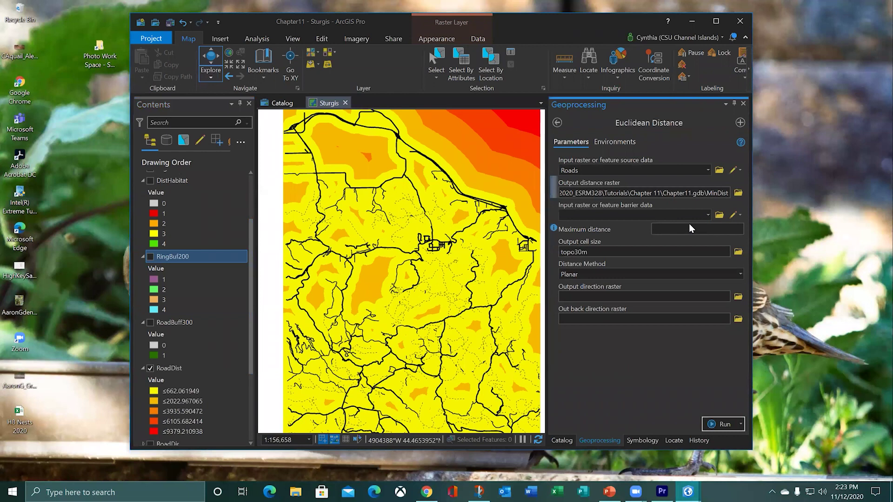
Set the maximum distance to 300 and run the Euclidean Distance tool.
{"action": "mouse_move", "coordinate": [554, 228]}
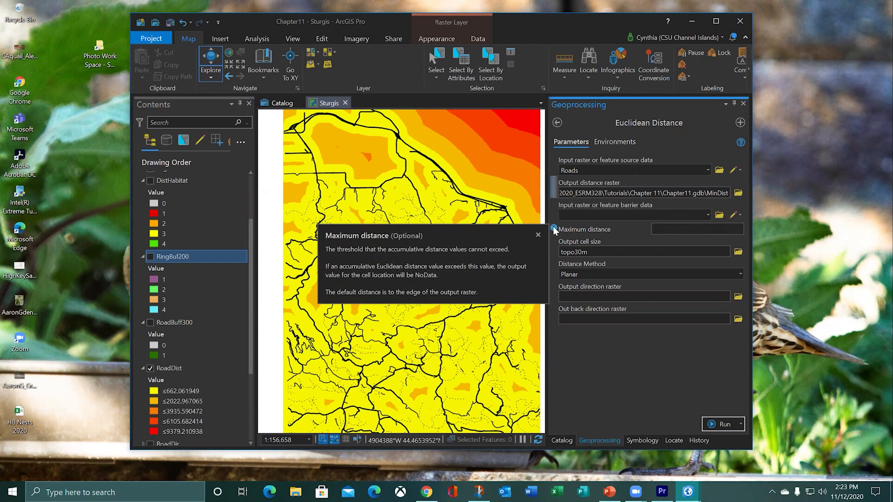
{"action": "left_click", "coordinate": [698, 228]}
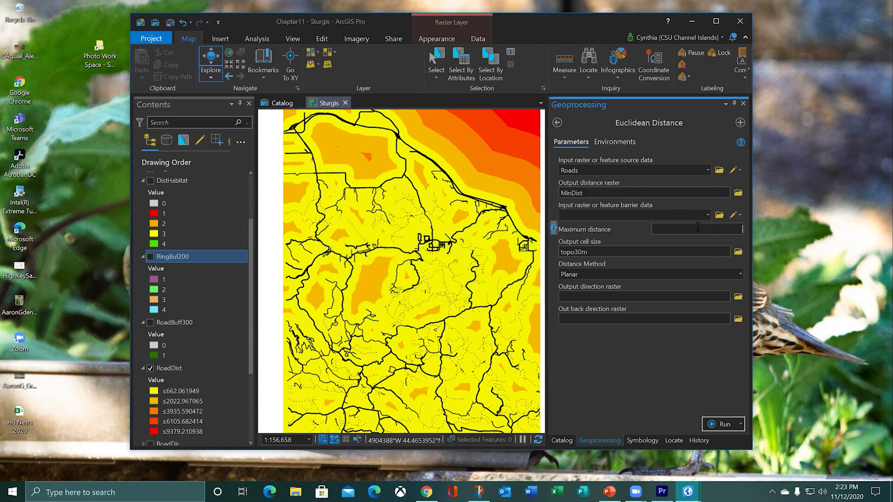
{"action": "type", "text": "300"}
{"action": "left_click", "coordinate": [711, 426]}
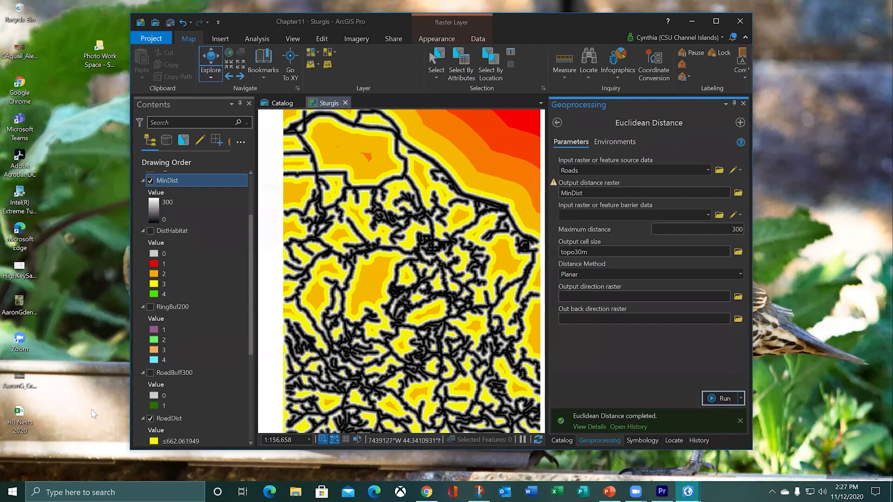
Hide the RoadDist layer to view the MinDist raster on its own.
{"action": "left_click", "coordinate": [150, 419]}
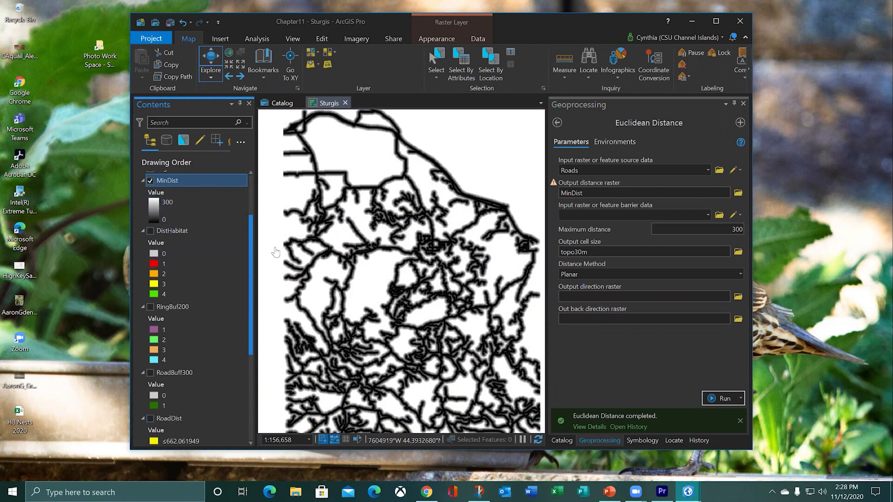
{"action": "right_click", "coordinate": [182, 180]}
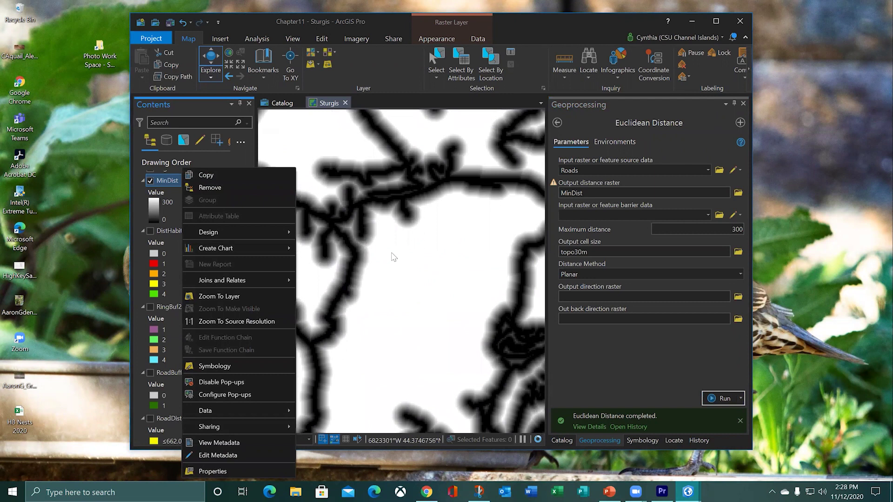
{"action": "left_click", "coordinate": [386, 260]}
Identify MinDist pixel values at several cells moving east from the dark band of a road.
{"action": "scroll", "coordinate": [383, 260], "scroll_direction": "up", "scroll_amount": 2}
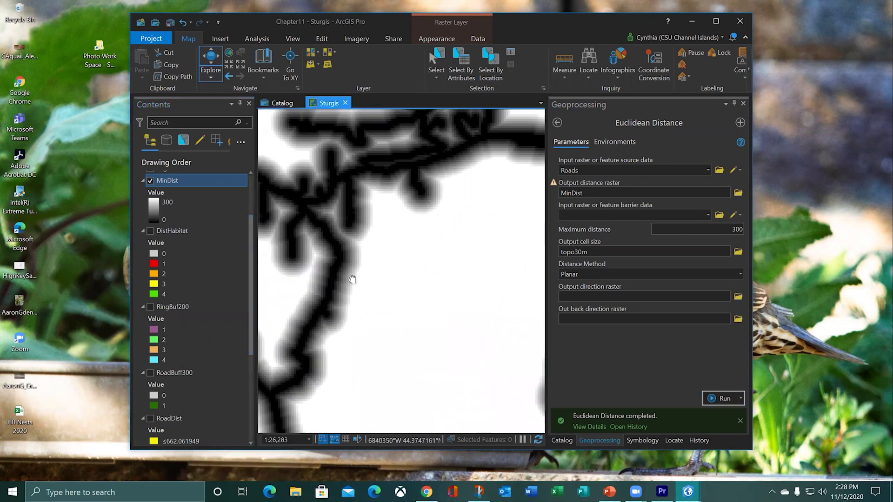
{"action": "scroll", "coordinate": [376, 279], "scroll_direction": "up", "scroll_amount": 2}
{"action": "scroll", "coordinate": [402, 282], "scroll_direction": "up", "scroll_amount": 2}
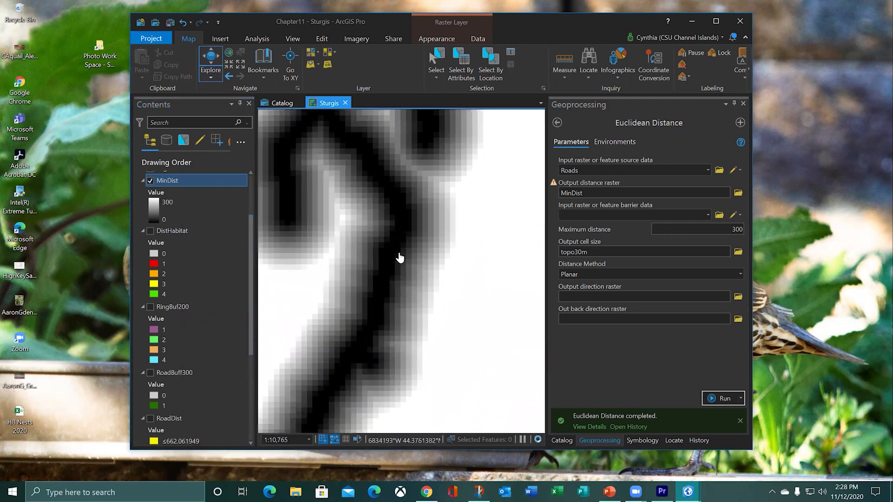
{"action": "scroll", "coordinate": [403, 263], "scroll_direction": "up", "scroll_amount": 3}
{"action": "left_click_drag", "start_coordinate": [409, 271], "coordinate": [395, 273]}
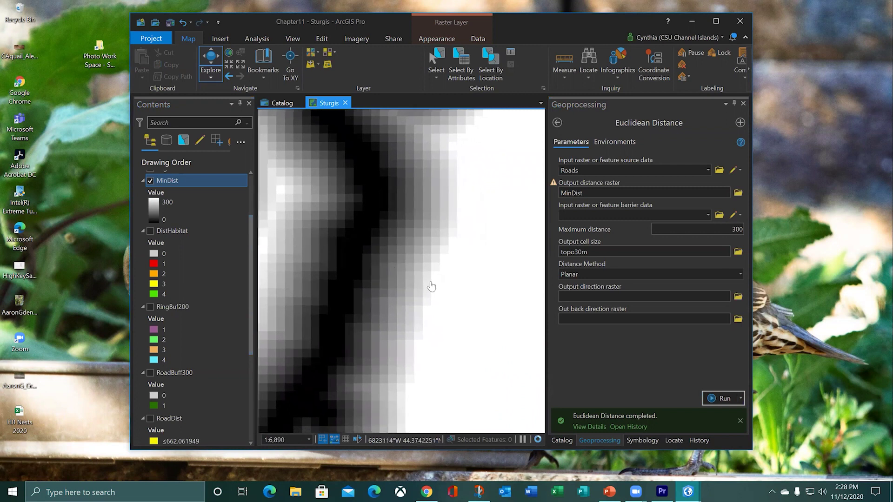
{"action": "left_click", "coordinate": [369, 263]}
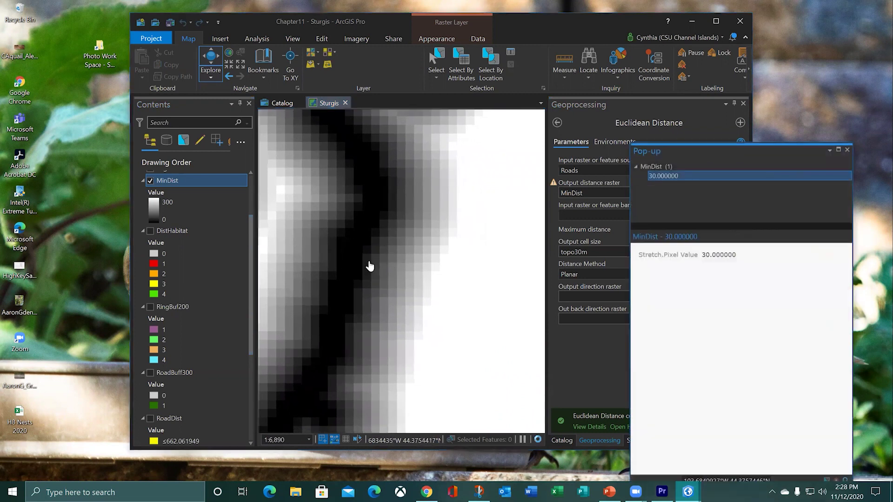
{"action": "left_click", "coordinate": [395, 263]}
{"action": "left_click", "coordinate": [404, 267]}
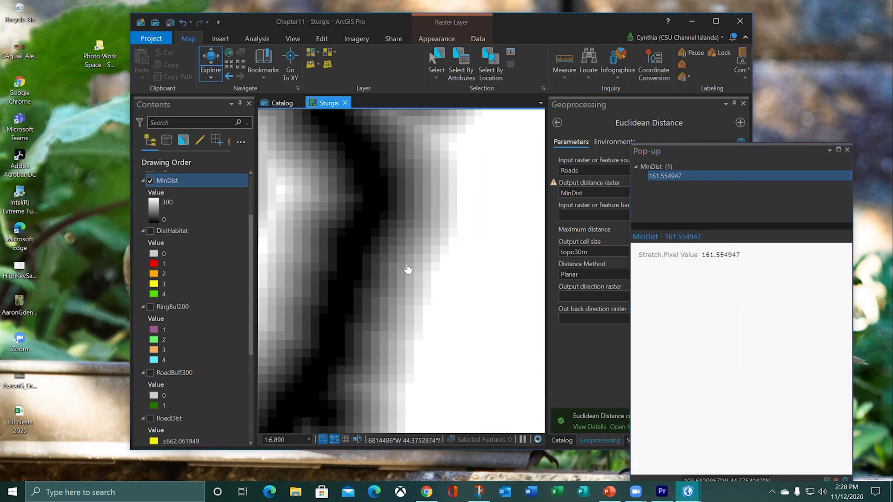
Identify the road within the dark band, and read MinDist cell values from it outward into the white area.
{"action": "left_click", "coordinate": [352, 259]}
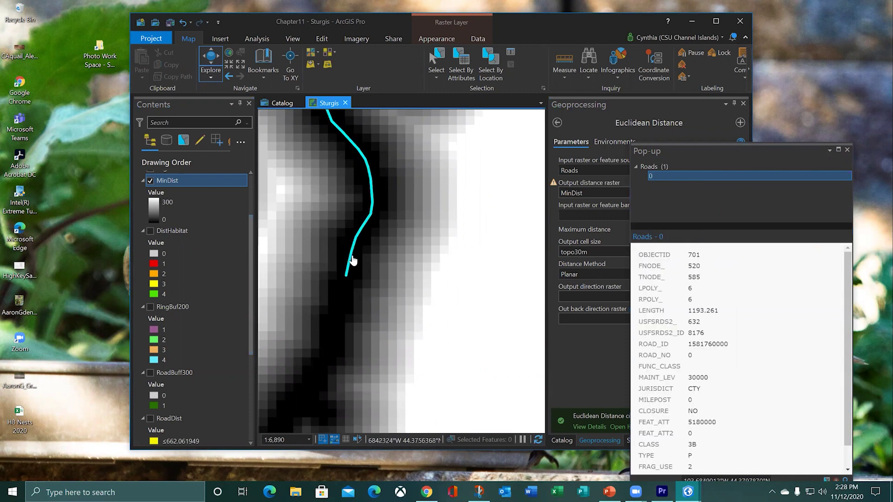
{"action": "left_click", "coordinate": [353, 262]}
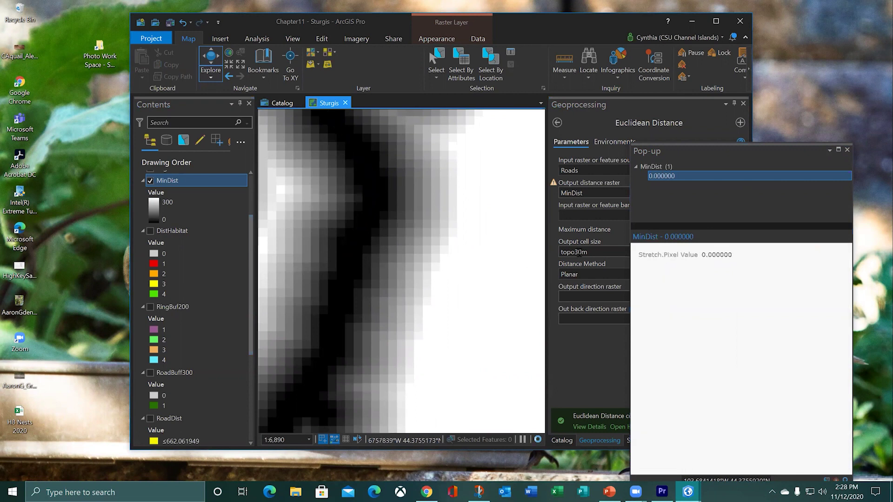
{"action": "left_click", "coordinate": [356, 264]}
{"action": "left_click", "coordinate": [379, 275]}
{"action": "left_click", "coordinate": [403, 287]}
{"action": "left_click", "coordinate": [421, 294]}
{"action": "left_click", "coordinate": [424, 296]}
{"action": "left_click", "coordinate": [452, 303]}
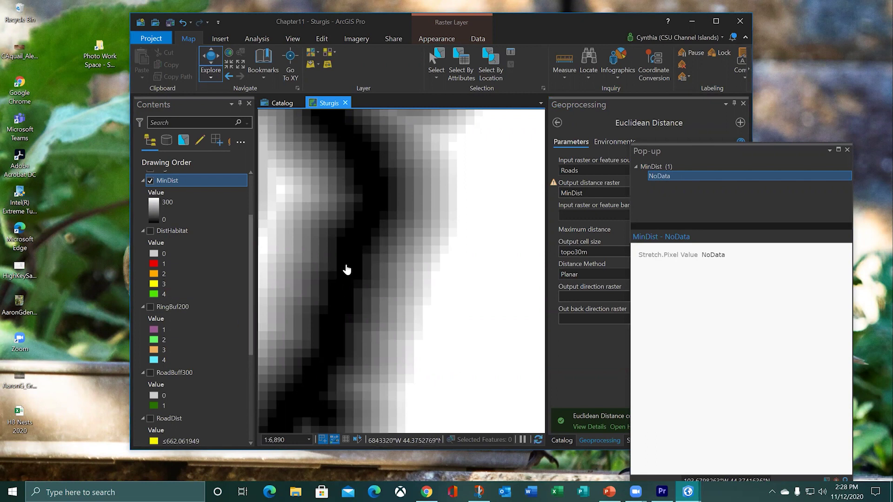
{"action": "scroll", "coordinate": [346, 270], "scroll_direction": "down", "scroll_amount": 5}
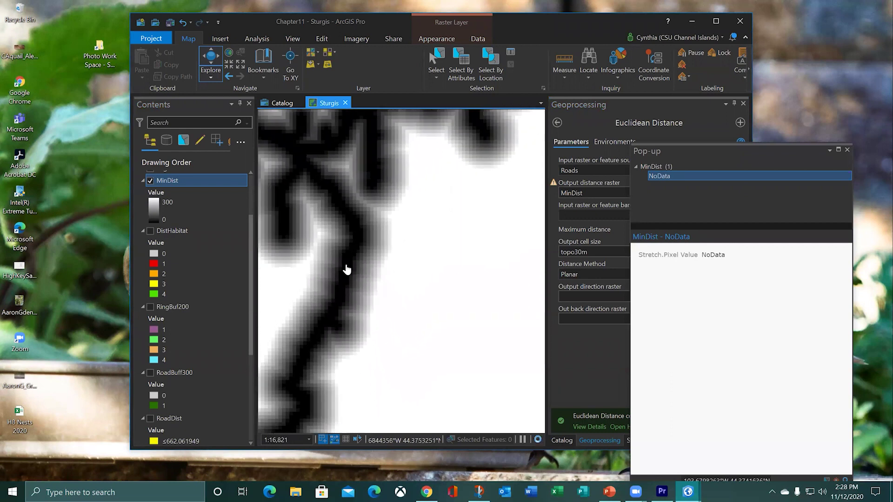
{"action": "scroll", "coordinate": [347, 270], "scroll_direction": "down", "scroll_amount": 4}
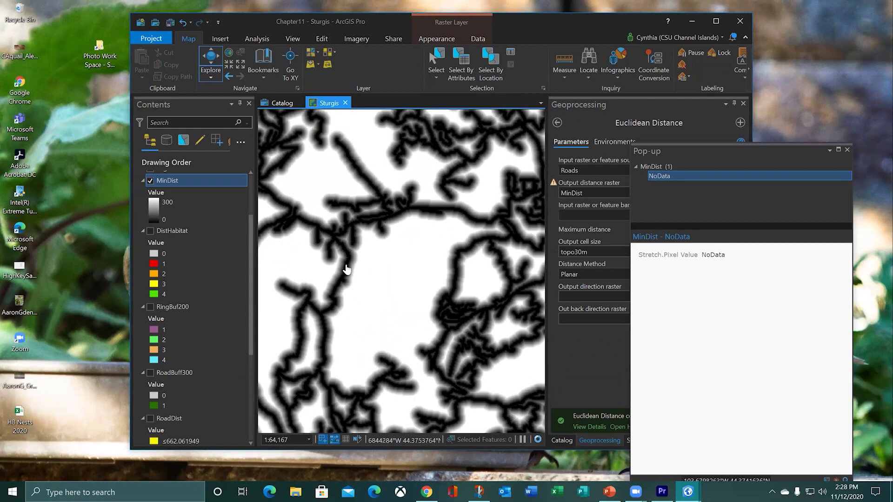
Show the RoadBuff300 layer beneath MinDist and toggle MinDist's visibility to compare the two rasters' extents.
{"action": "scroll", "coordinate": [345, 277], "scroll_direction": "down", "scroll_amount": 2}
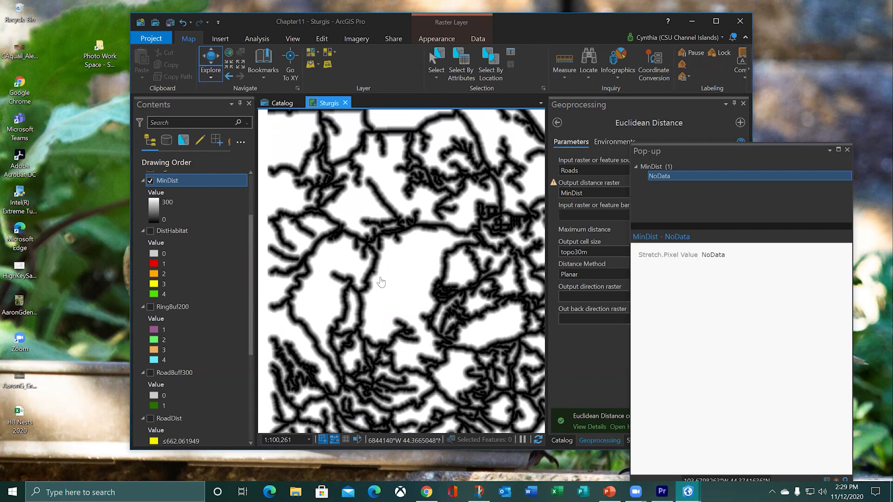
{"action": "left_click", "coordinate": [150, 373]}
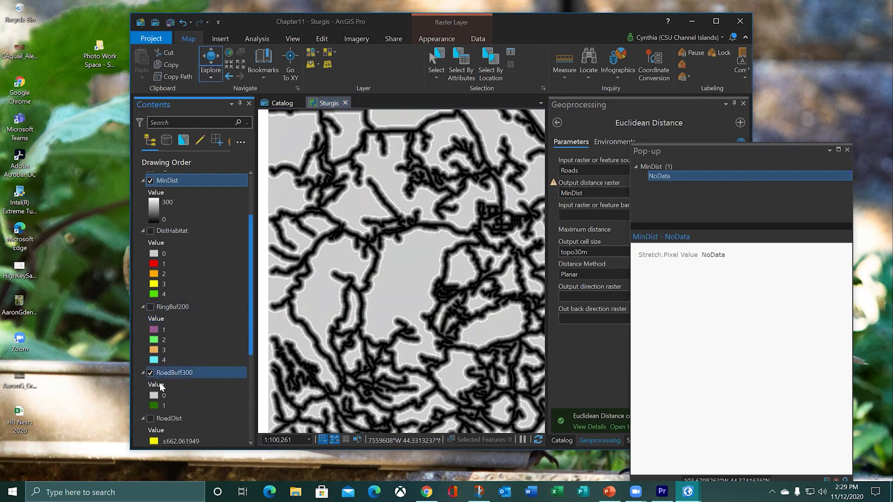
{"action": "left_click", "coordinate": [150, 181]}
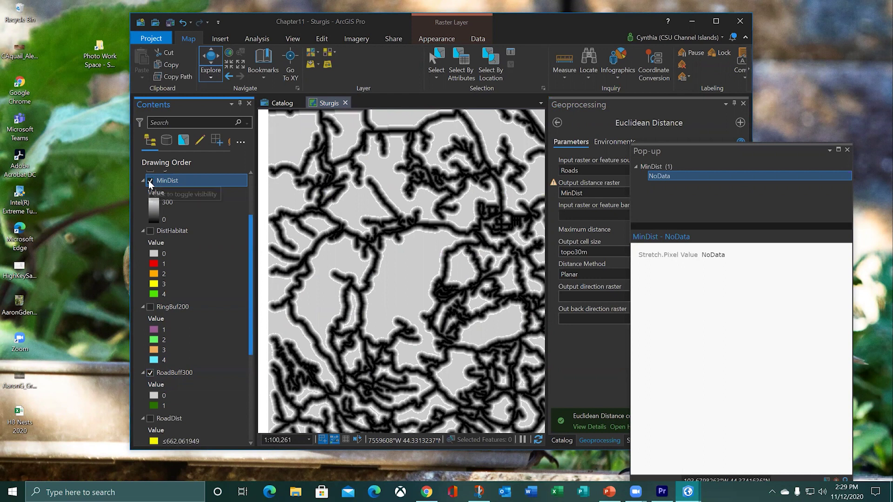
{"action": "left_click", "coordinate": [149, 180]}
{"action": "left_click", "coordinate": [150, 181]}
Examine a road's buffer edge up close, toggling MinDist over RoadBuff300 to compare where their cells end.
{"action": "scroll", "coordinate": [375, 286], "scroll_direction": "up", "scroll_amount": 6}
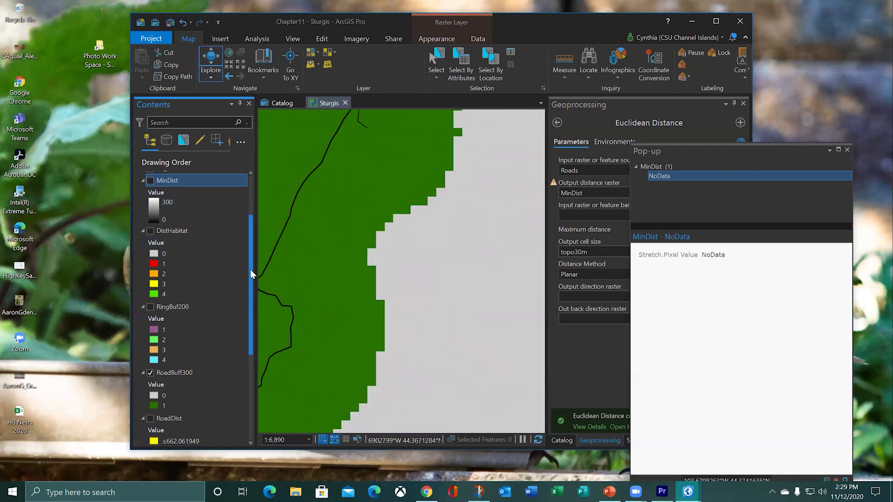
{"action": "scroll", "coordinate": [243, 238], "scroll_direction": "up", "scroll_amount": 2}
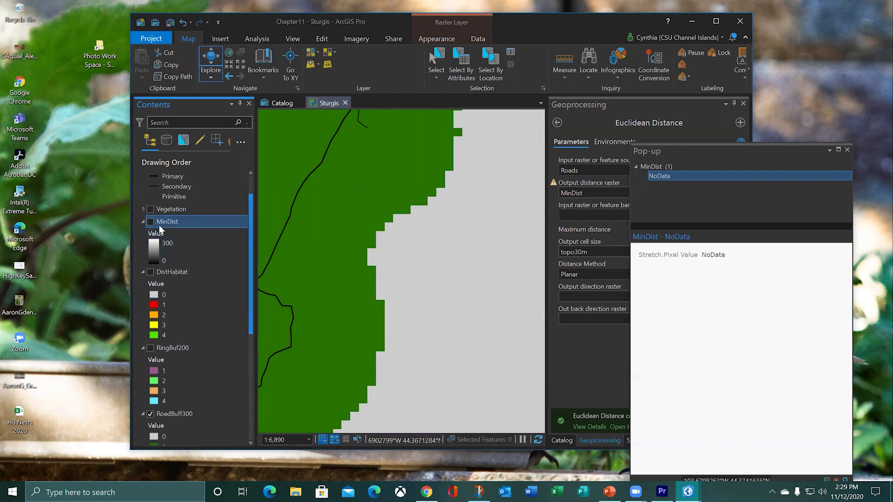
{"action": "left_click", "coordinate": [151, 222]}
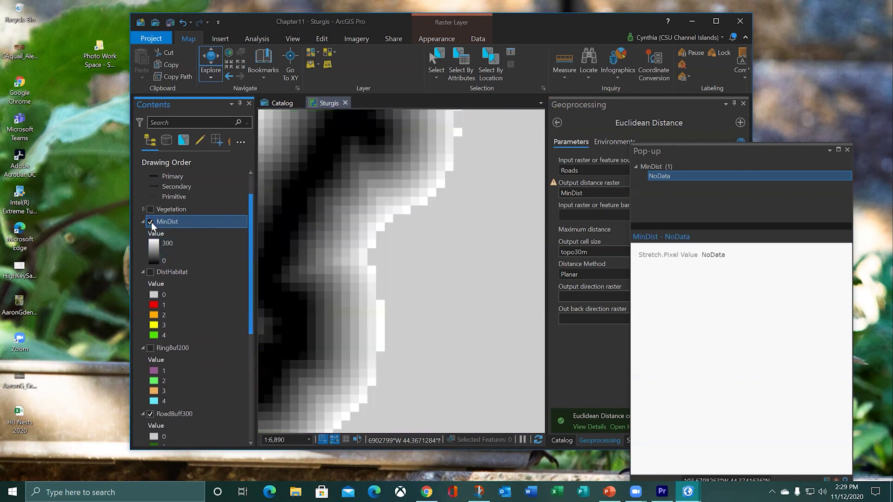
{"action": "left_click", "coordinate": [150, 222]}
{"action": "left_click", "coordinate": [151, 223]}
{"action": "left_click", "coordinate": [150, 223]}
{"action": "scroll", "coordinate": [395, 300], "scroll_direction": "down", "scroll_amount": 3}
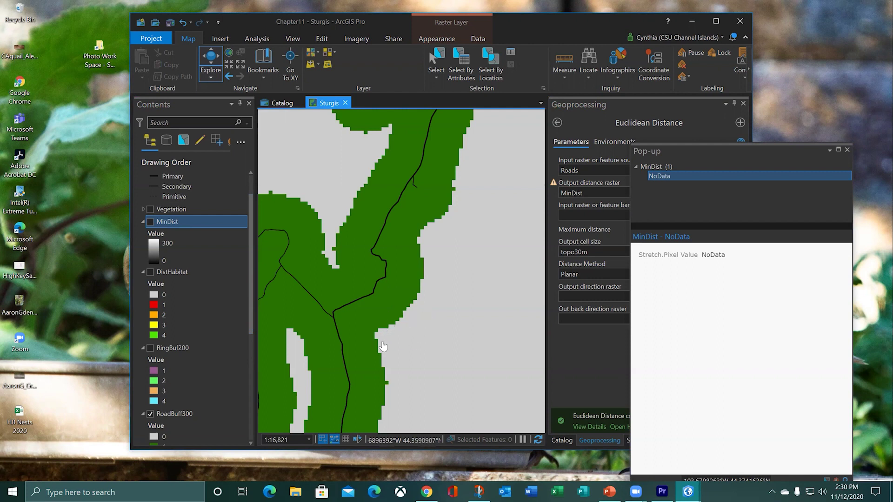
{"action": "left_click", "coordinate": [152, 222]}
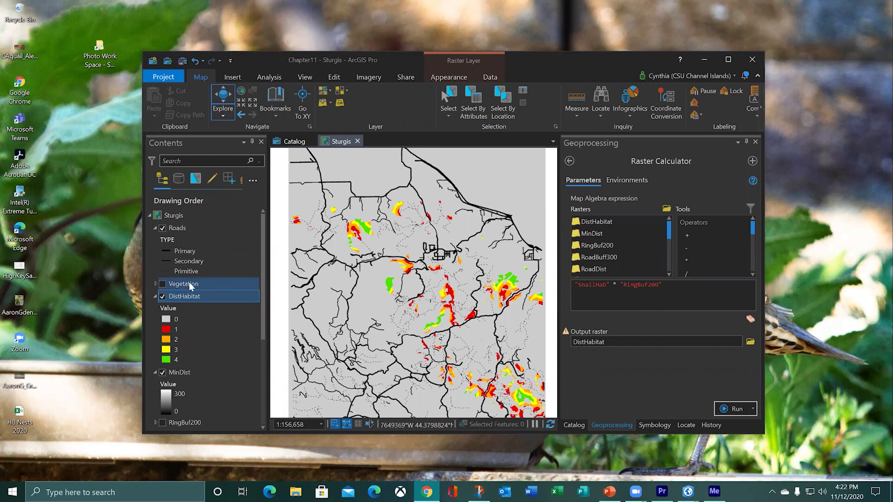
Hide the DistHabitat, MinDist and Roads layers, collapse their legends, and save the project.
{"action": "left_click", "coordinate": [155, 296]}
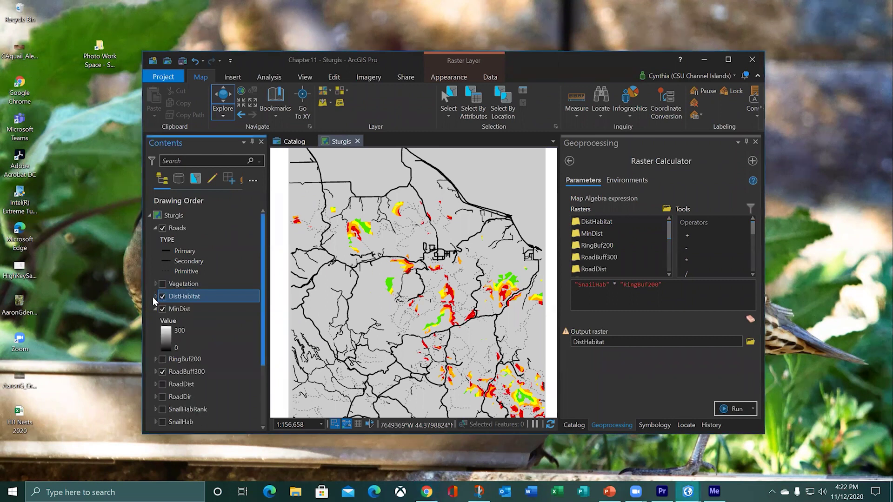
{"action": "left_click", "coordinate": [162, 296]}
{"action": "left_click", "coordinate": [162, 309]}
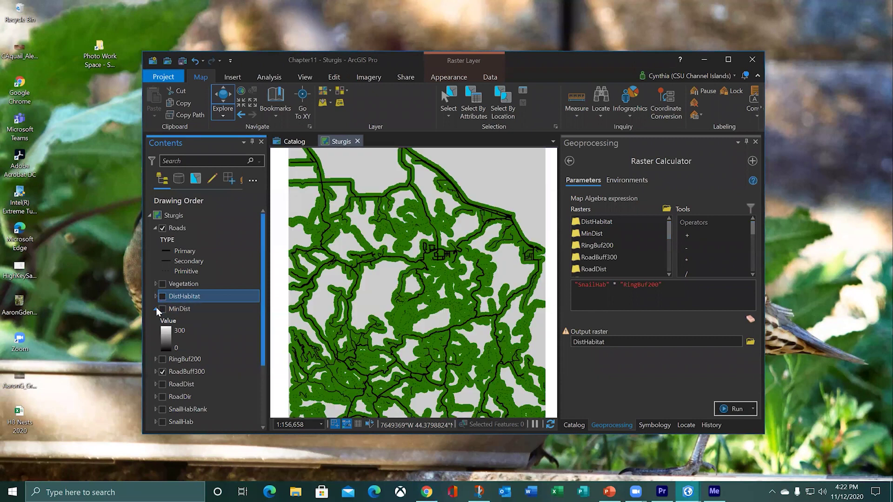
{"action": "left_click", "coordinate": [155, 309]}
{"action": "left_click", "coordinate": [155, 228]}
{"action": "left_click", "coordinate": [163, 228]}
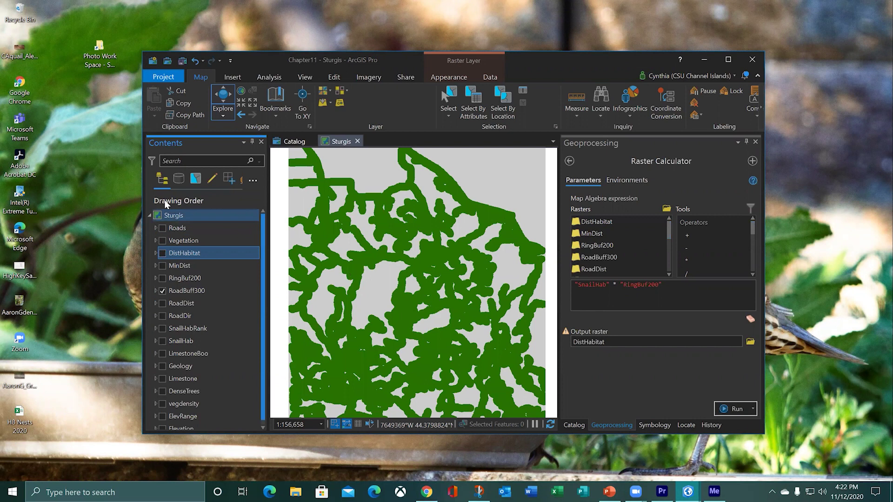
{"action": "left_click", "coordinate": [182, 65]}
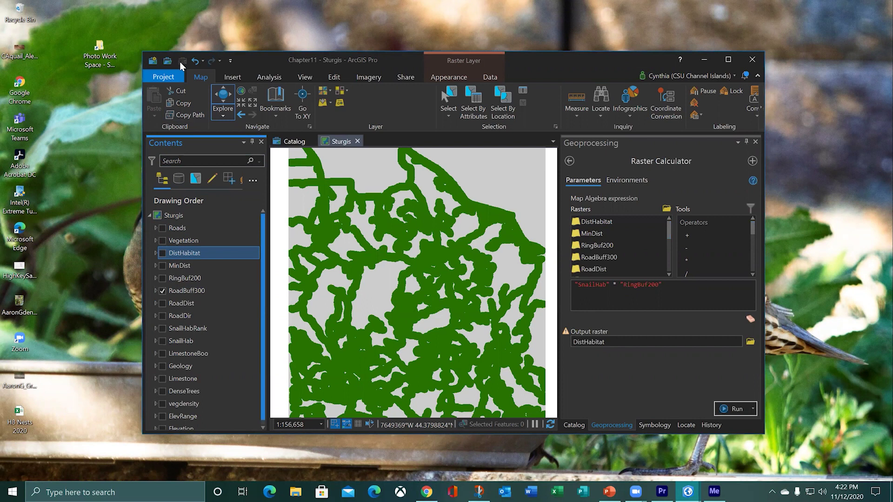
Insert a new map into the project, and close the Catalog and Sturgis views.
{"action": "left_click", "coordinate": [311, 141]}
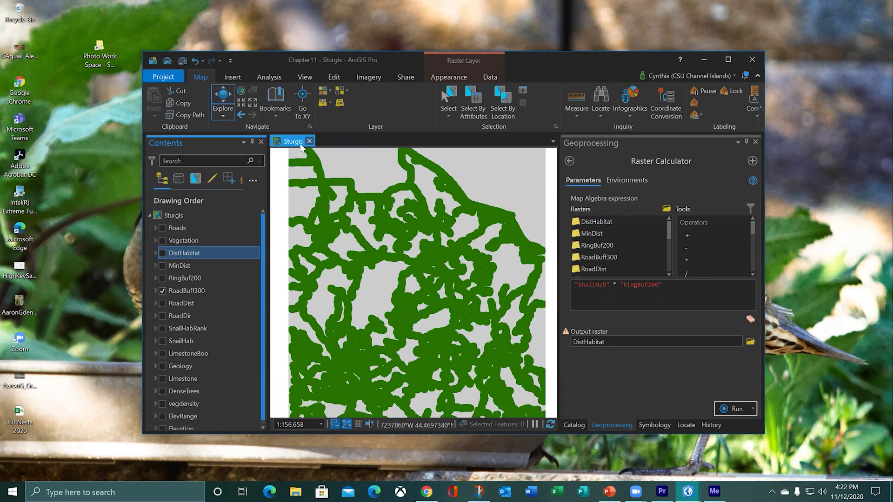
{"action": "left_click", "coordinate": [230, 77]}
{"action": "left_click", "coordinate": [154, 96]}
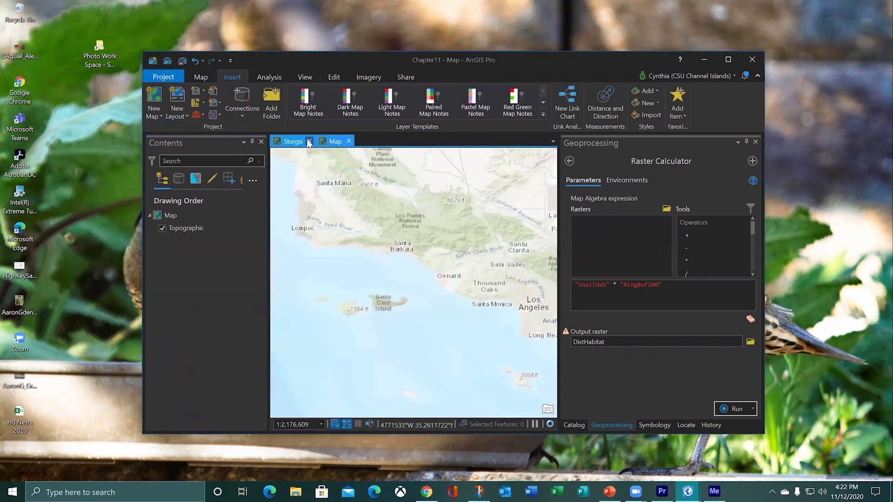
{"action": "left_click", "coordinate": [308, 141]}
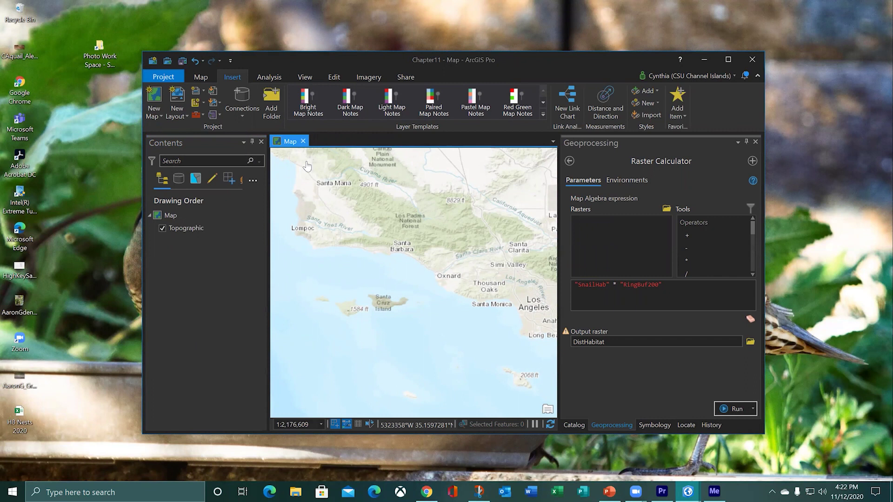
Rename the new map TopoFunctions and turn off its Topographic basemap.
{"action": "left_click", "coordinate": [175, 216]}
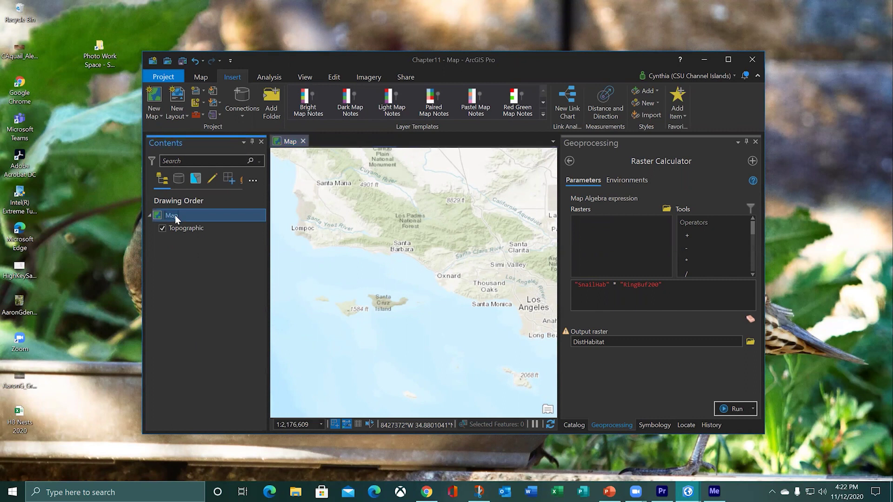
{"action": "type", "text": "TopoFunctions"}
{"action": "left_click", "coordinate": [162, 228]}
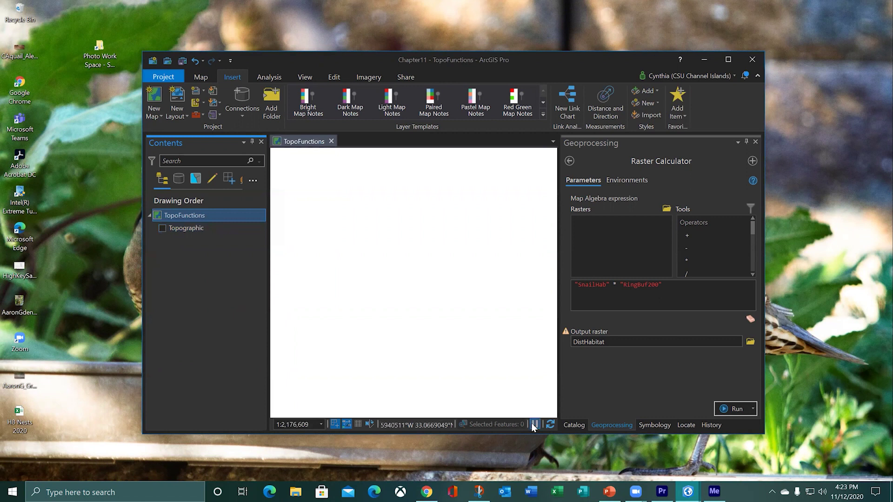
Add the topo30m raster from Sturgis.gdb in the BlackHills folder to the TopoFunctions map.
{"action": "left_click", "coordinate": [574, 425]}
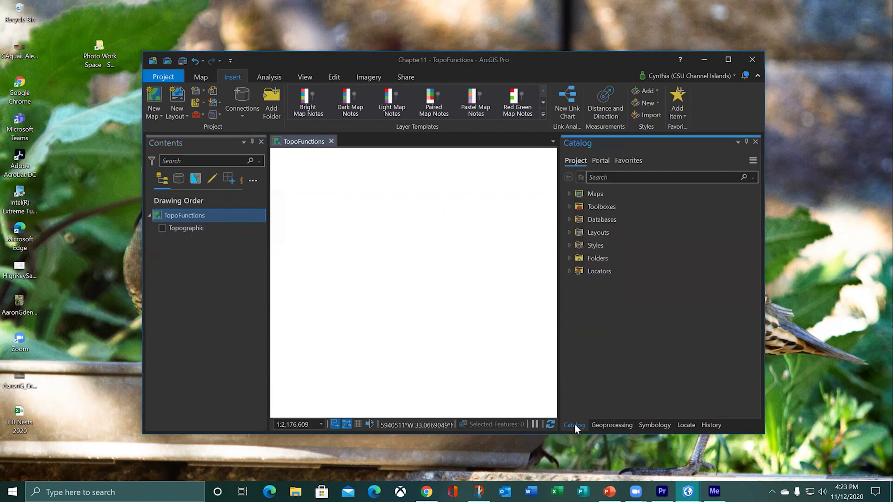
{"action": "left_click", "coordinate": [569, 258]}
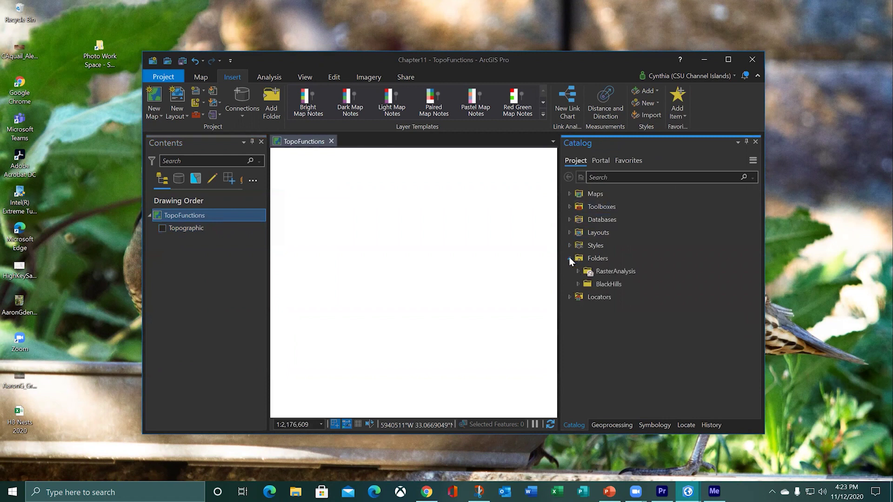
{"action": "left_click", "coordinate": [578, 284]}
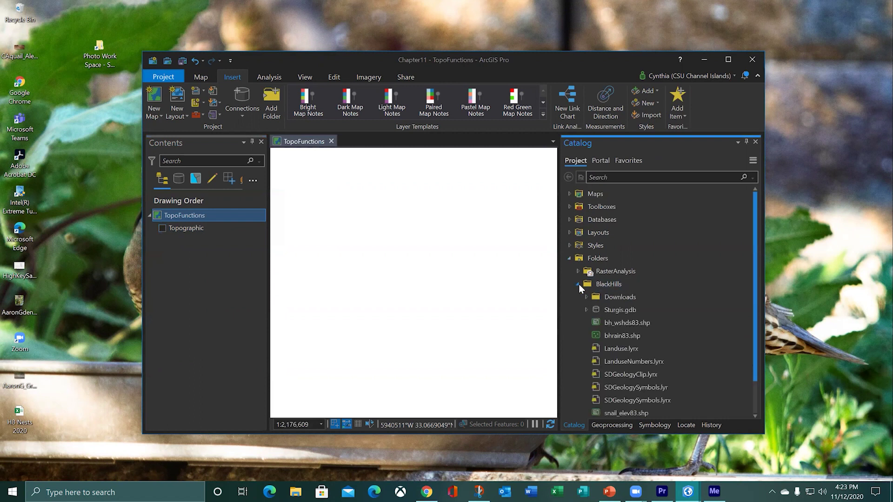
{"action": "left_click", "coordinate": [586, 310]}
{"action": "left_click_drag", "start_coordinate": [612, 360], "coordinate": [465, 320]}
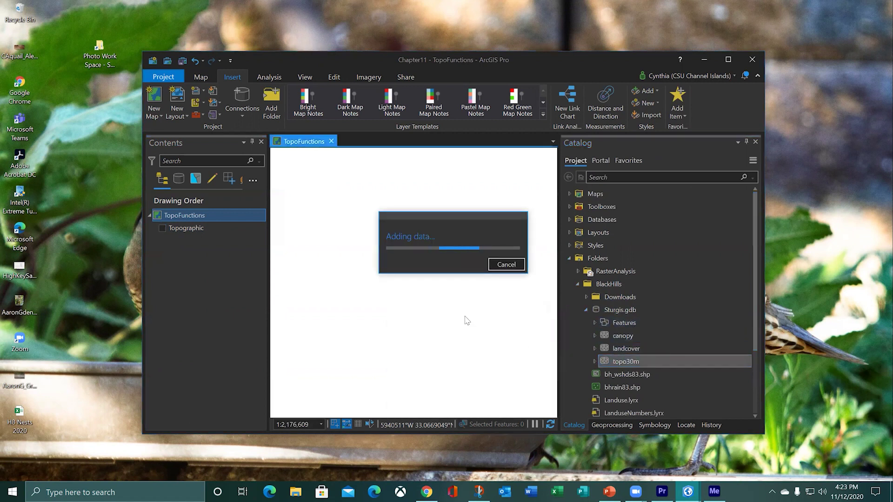
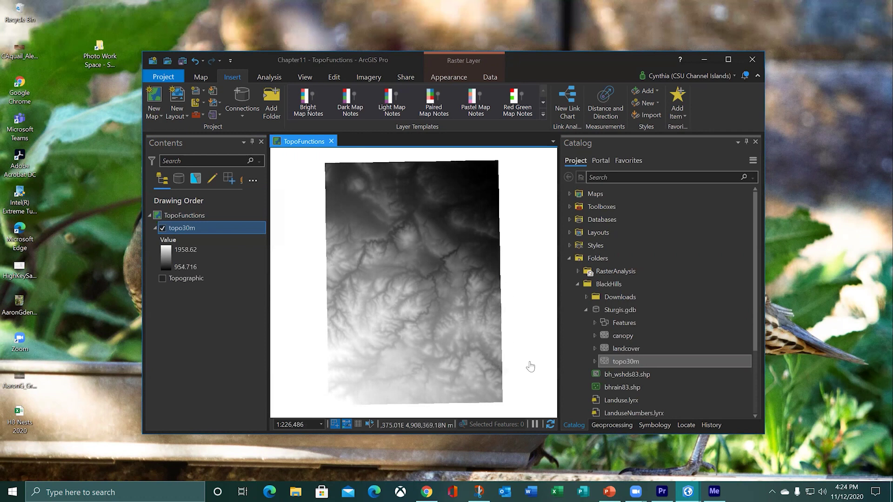
Search the geoprocessing tools for slope and open the 3D Analyst Slope tool.
{"action": "left_click", "coordinate": [616, 425]}
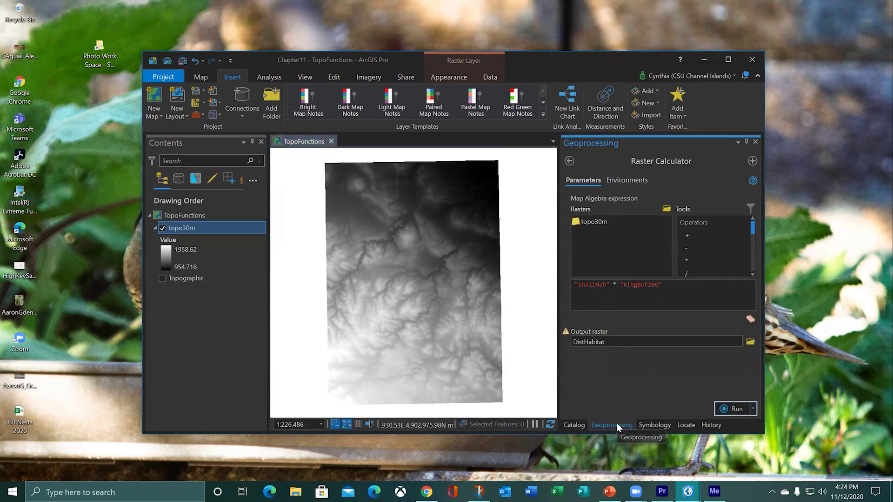
{"action": "left_click", "coordinate": [569, 161]}
{"action": "double_click", "coordinate": [586, 160]}
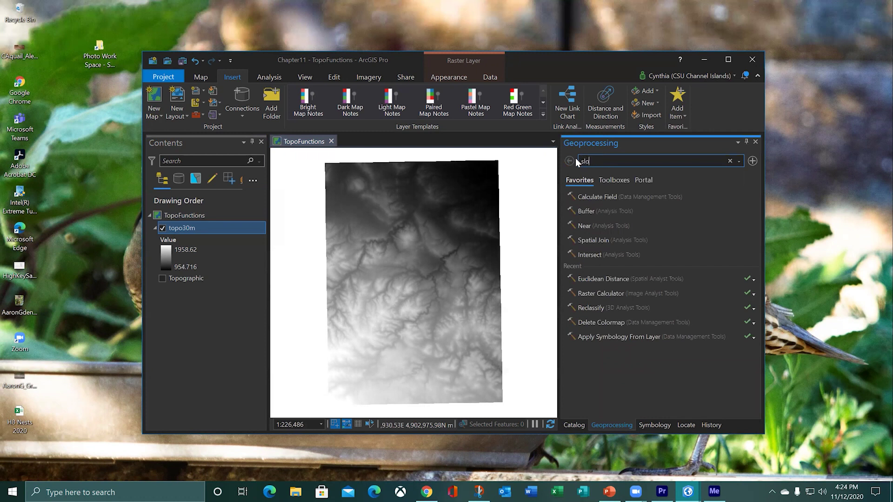
{"action": "type", "text": "slope"}
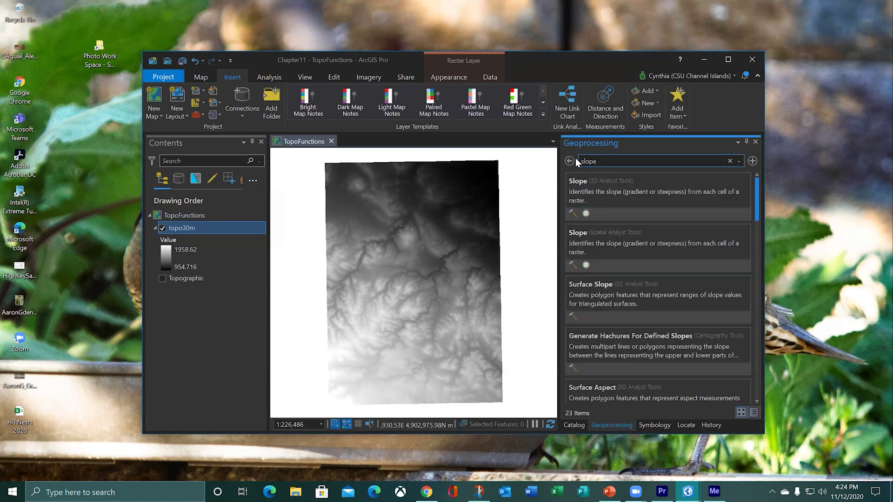
{"action": "left_click", "coordinate": [599, 189]}
Set topo30m as the Slope tool's input raster and name the output raster Slope30m.
{"action": "left_click", "coordinate": [693, 209]}
{"action": "left_click", "coordinate": [739, 209]}
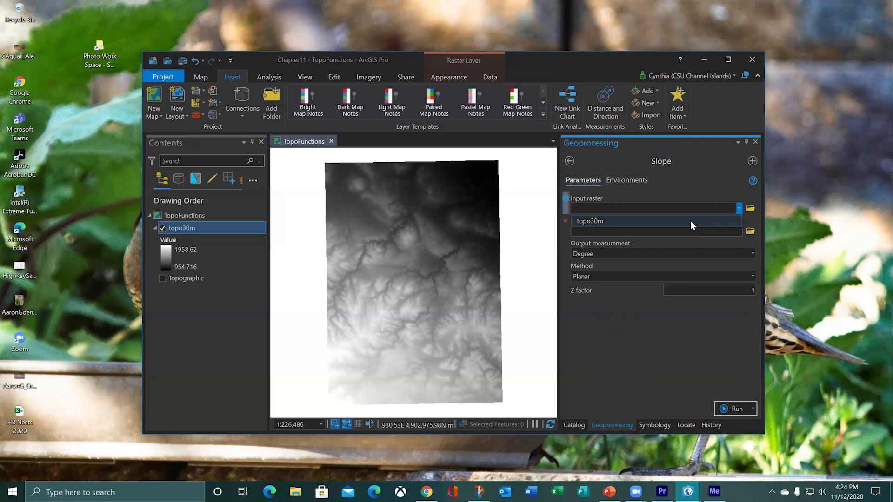
{"action": "left_click", "coordinate": [602, 222]}
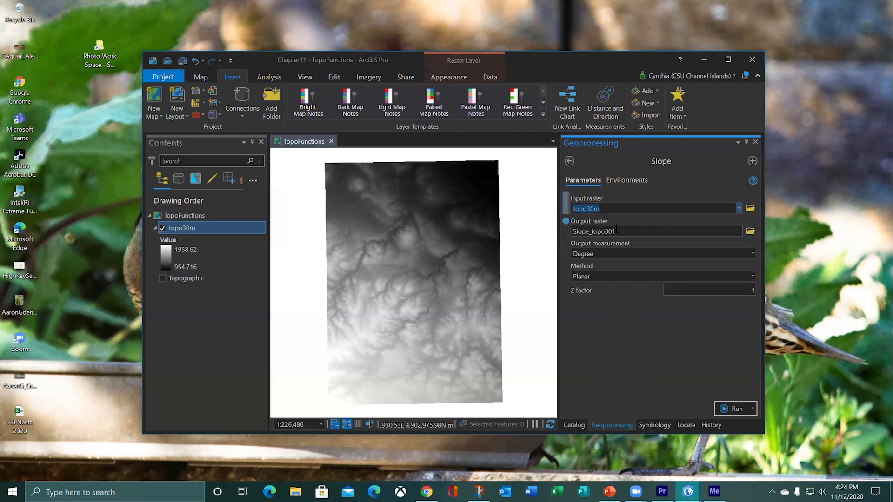
{"action": "left_click", "coordinate": [633, 232]}
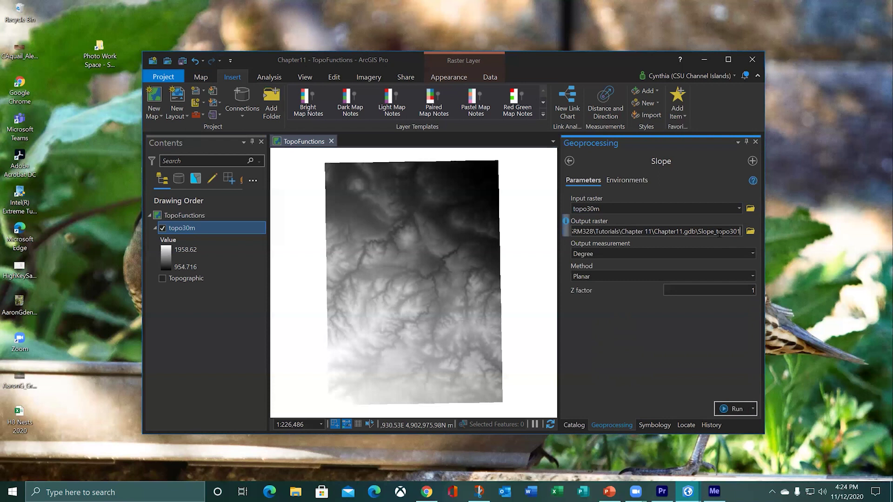
{"action": "left_click_drag", "start_coordinate": [714, 235], "coordinate": [749, 236]}
{"action": "type", "text": "30m"}
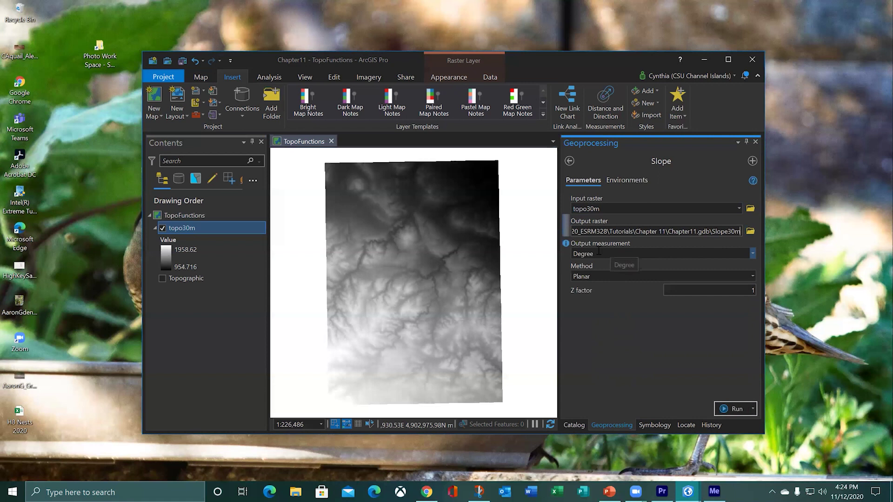
Keep Degree as the output measurement, run the Slope tool, and dismiss the run details.
{"action": "left_click", "coordinate": [753, 254]}
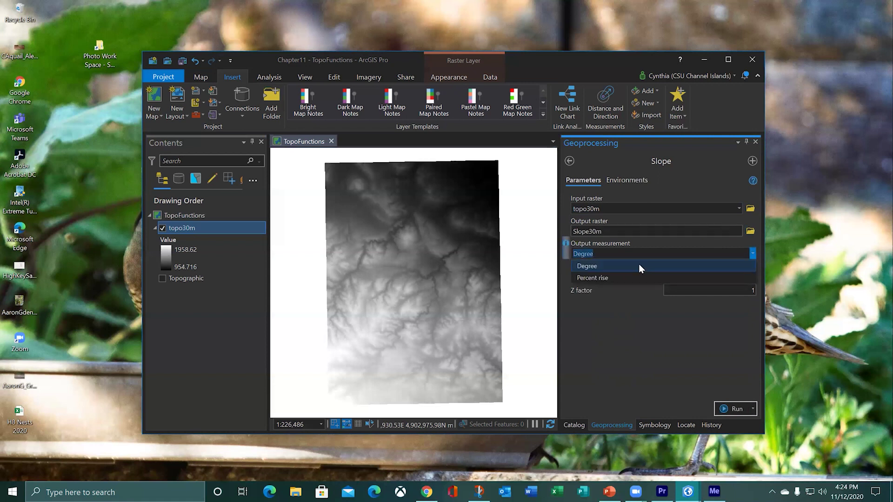
{"action": "left_click", "coordinate": [618, 261]}
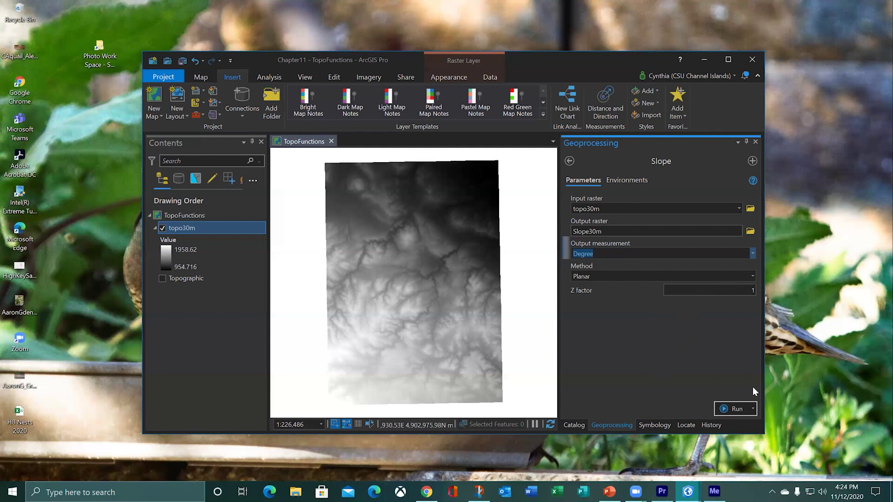
{"action": "left_click", "coordinate": [722, 408]}
{"action": "mouse_move", "coordinate": [724, 406]}
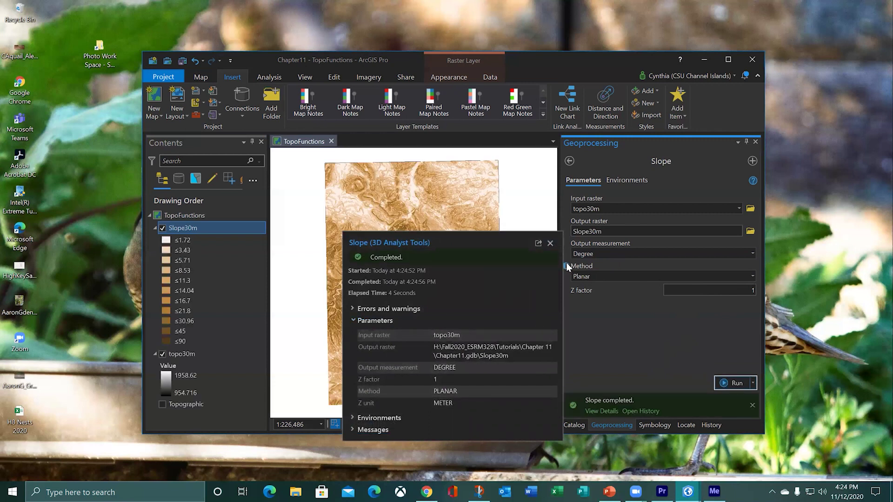
{"action": "left_click", "coordinate": [551, 274]}
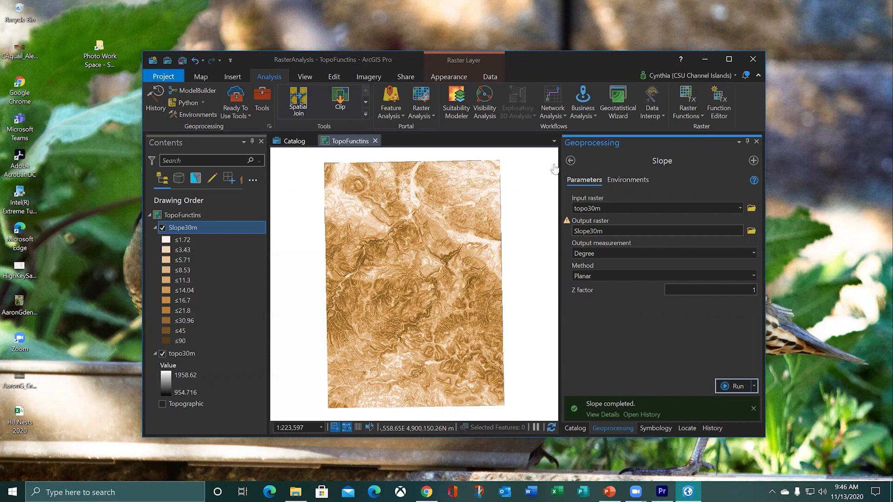
Search the geoprocessing tools for raster calculator and open the Image Analyst Raster Calculator.
{"action": "left_click", "coordinate": [571, 160]}
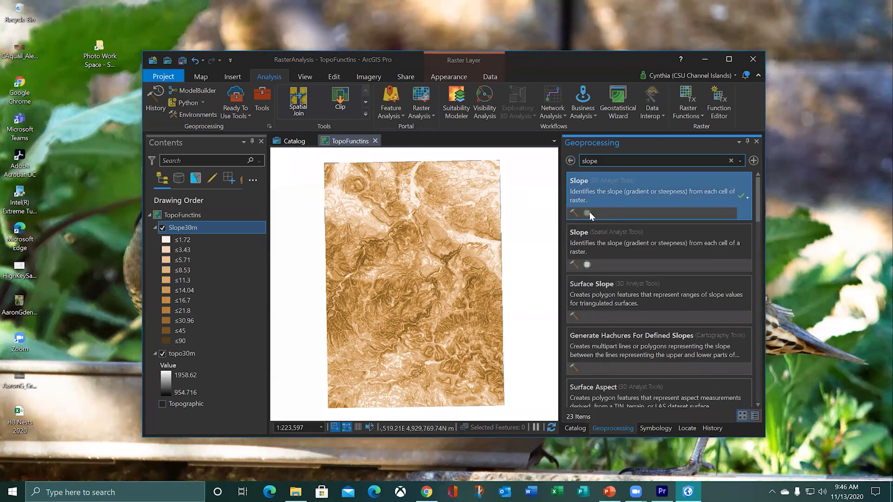
{"action": "left_click", "coordinate": [571, 161]}
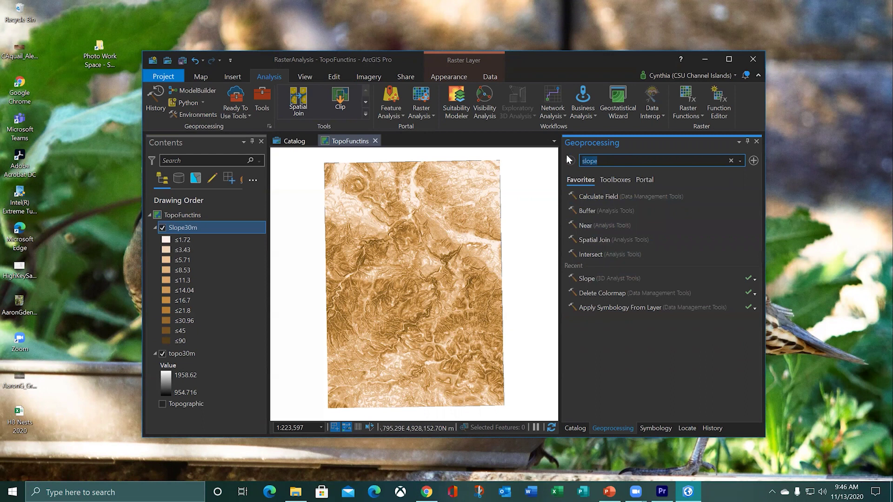
{"action": "type", "text": "raster calcu"}
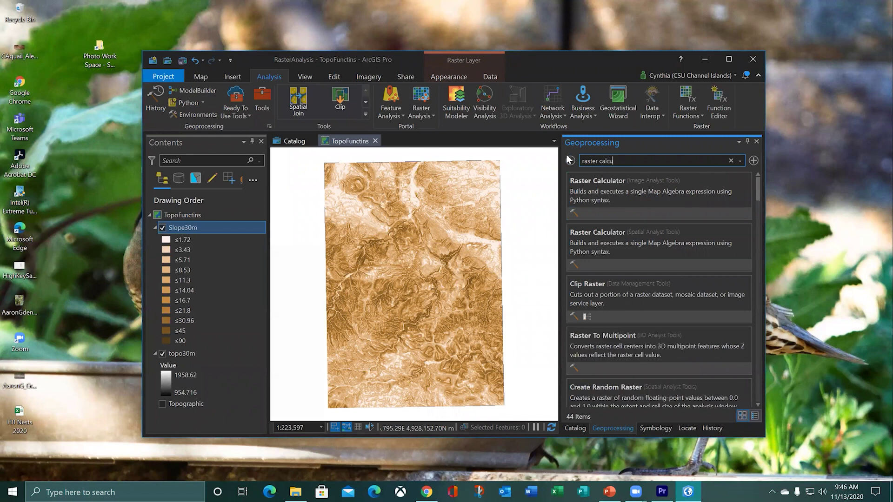
{"action": "left_click", "coordinate": [602, 195]}
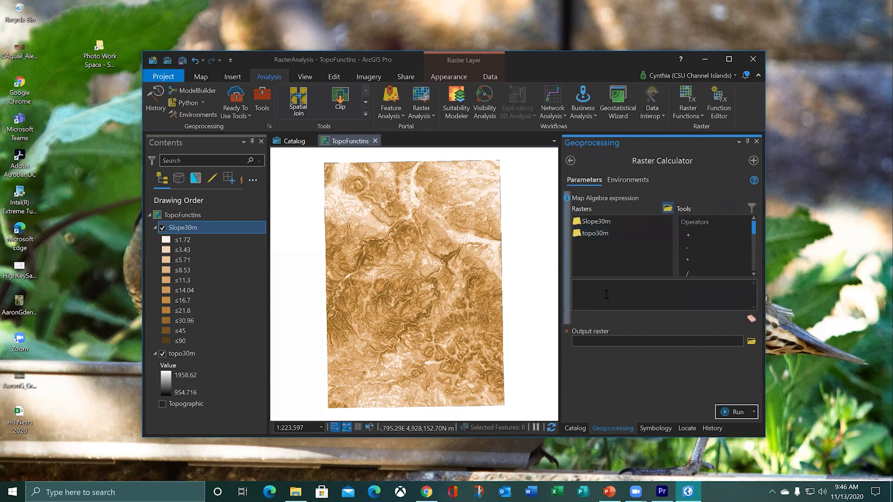
Build the map algebra expression "Slope30m" < 10 in the Raster Calculator and run it.
{"action": "double_click", "coordinate": [600, 221]}
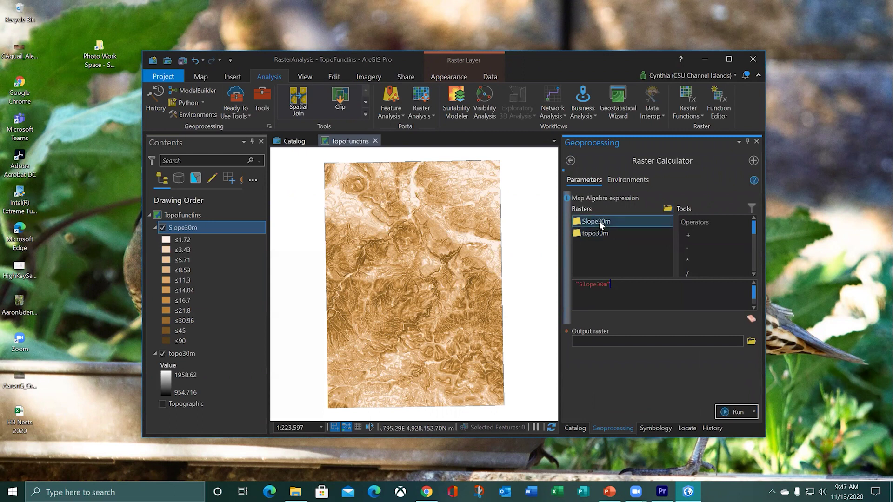
{"action": "scroll", "coordinate": [727, 250], "scroll_direction": "down", "scroll_amount": 1}
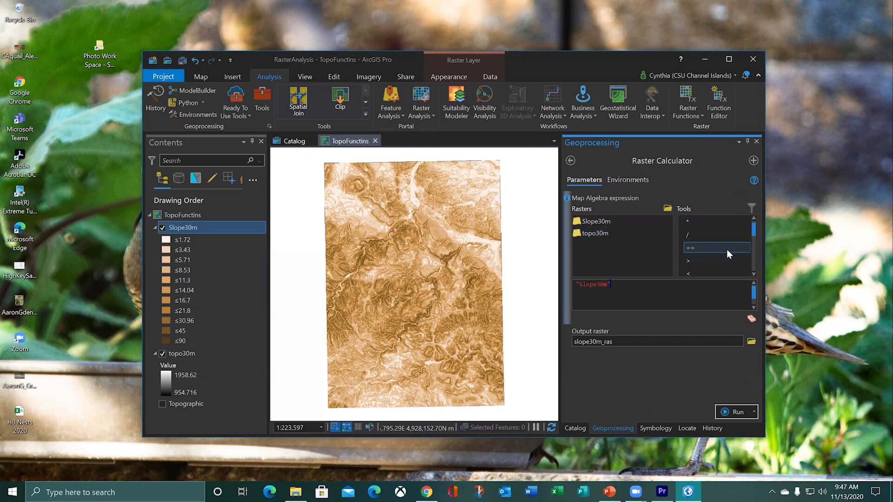
{"action": "scroll", "coordinate": [694, 270], "scroll_direction": "down", "scroll_amount": 1}
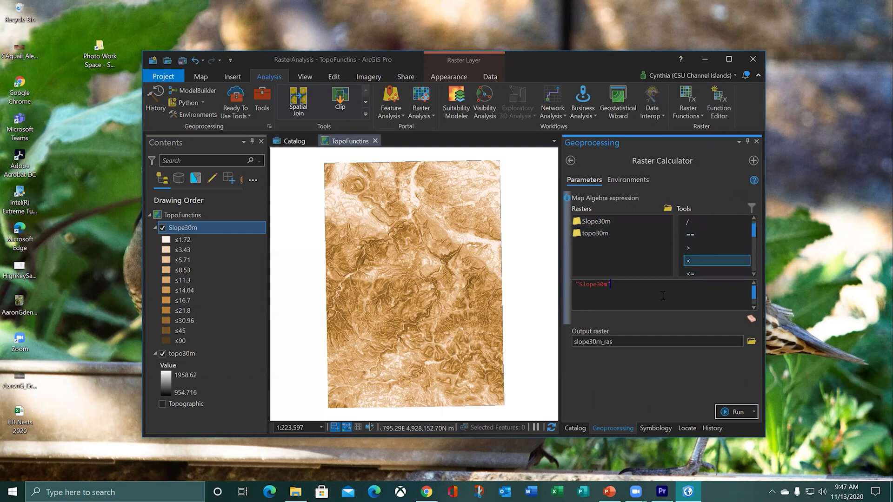
{"action": "double_click", "coordinate": [692, 261]}
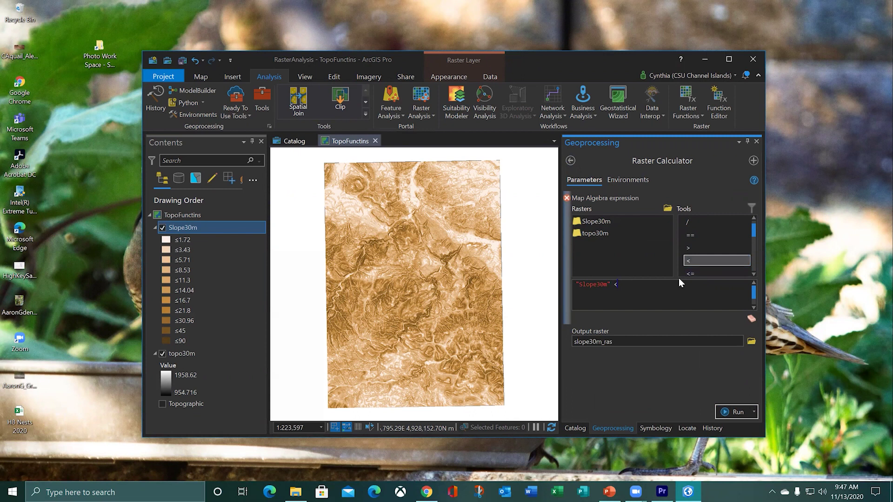
{"action": "type", "text": "10"}
{"action": "left_click", "coordinate": [737, 412]}
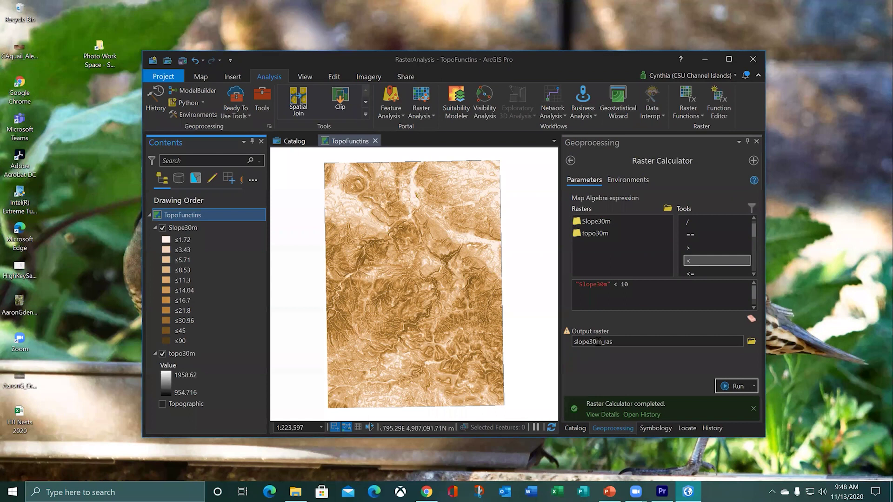
Name the Raster Calculator's output raster LowSlope and run the "Slope30m" < 10 expression again.
{"action": "left_click", "coordinate": [598, 342]}
{"action": "double_click", "coordinate": [706, 346]}
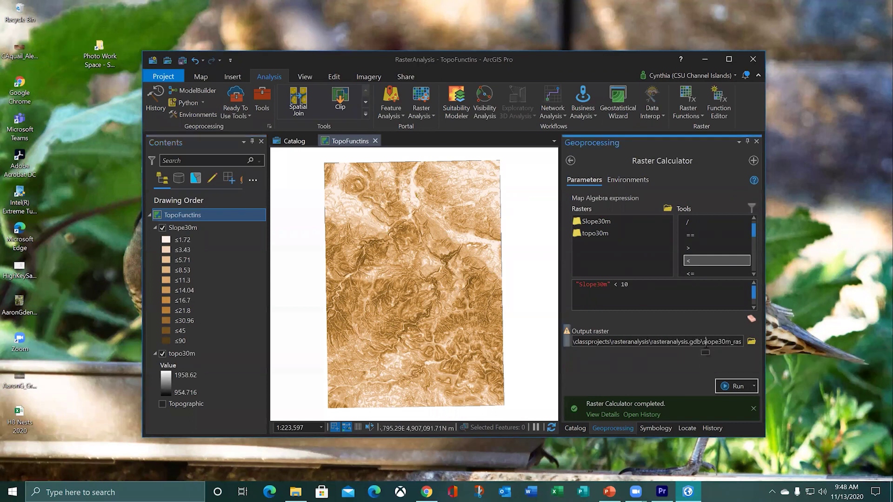
{"action": "type", "text": "LowSoo"}
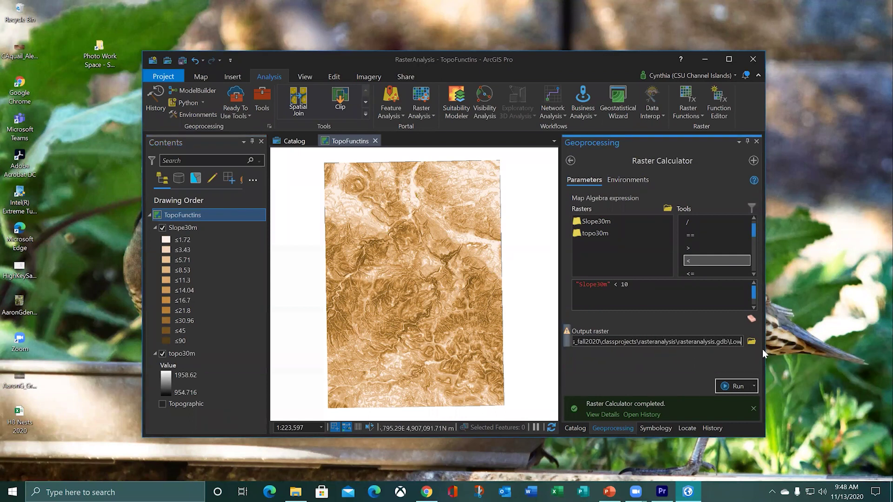
{"action": "key", "text": "BackSpace"}
{"action": "key", "text": "BackSpace"}
{"action": "type", "text": "lope"}
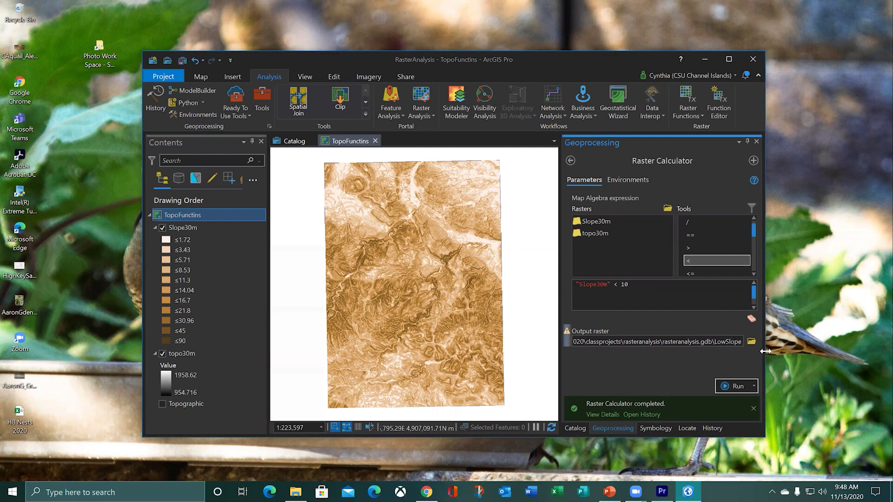
{"action": "left_click", "coordinate": [735, 387]}
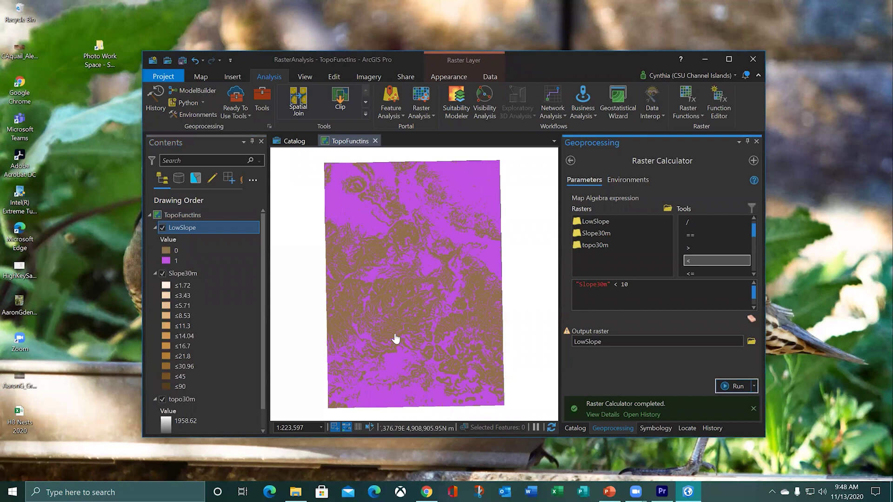
Recolor LowSlope value 0 light gray, and identify pixels in both LowSlope classes on the map.
{"action": "left_click", "coordinate": [166, 253]}
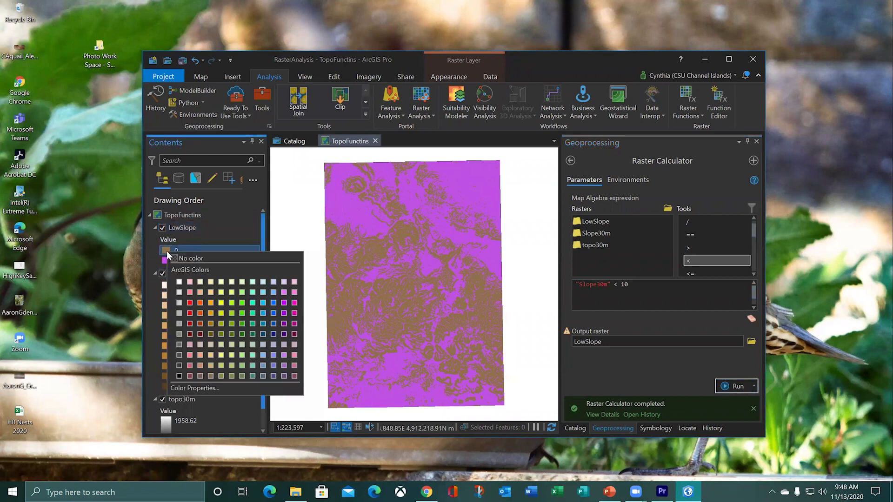
{"action": "left_click", "coordinate": [179, 302]}
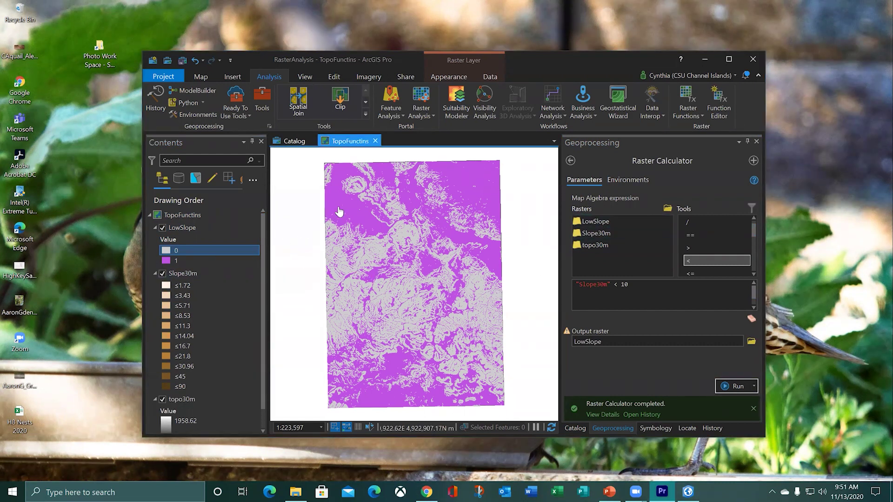
{"action": "left_click", "coordinate": [368, 255]}
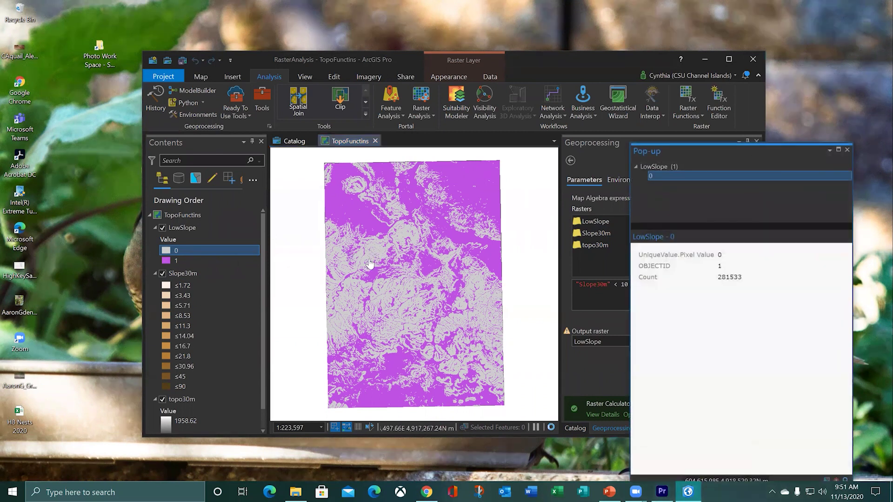
{"action": "left_click", "coordinate": [378, 251]}
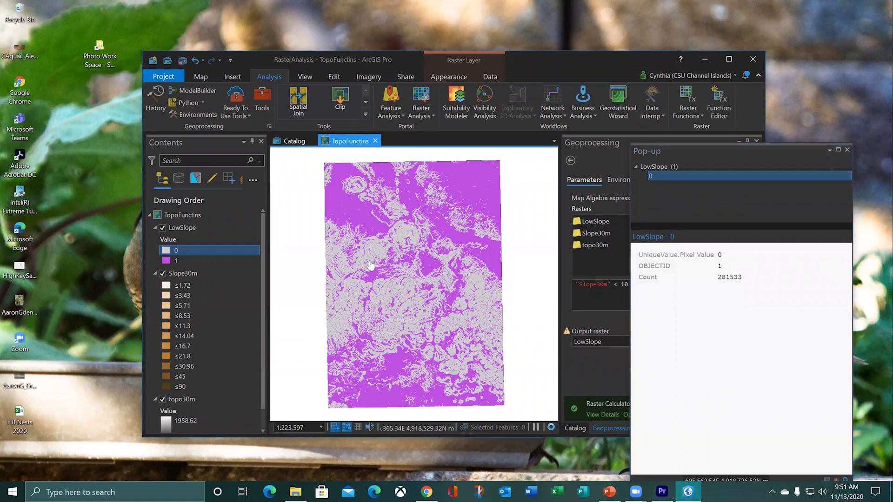
{"action": "left_click", "coordinate": [343, 203]}
{"action": "left_click_drag", "start_coordinate": [685, 255], "coordinate": [726, 255]}
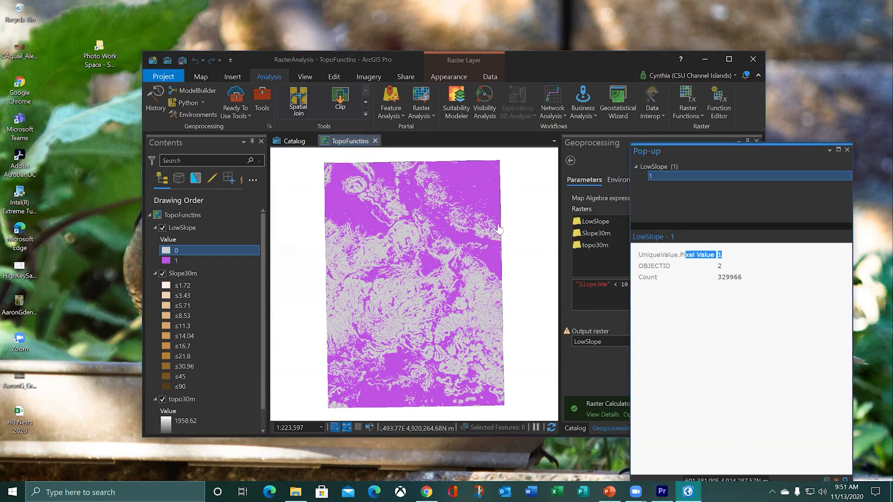
{"action": "left_click", "coordinate": [362, 219]}
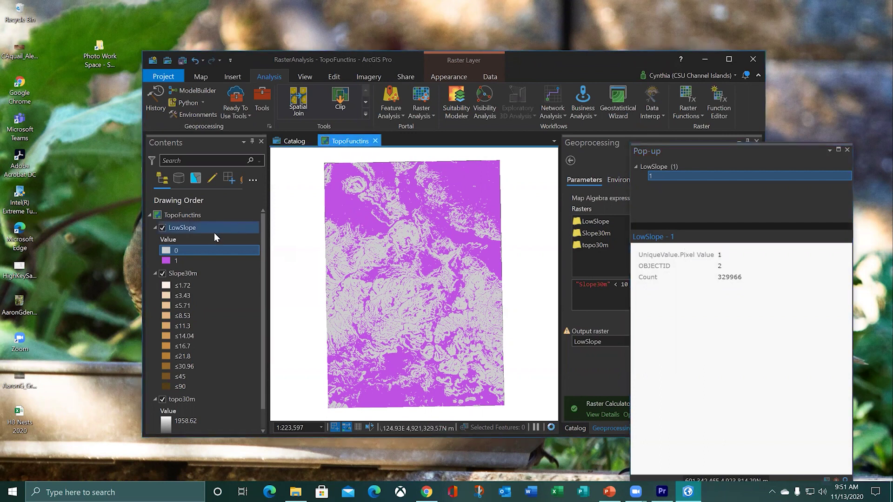
Hide LowSlope to identify Slope30m pixels in the gently sloping areas, and show LowSlope again for comparison.
{"action": "left_click", "coordinate": [162, 228]}
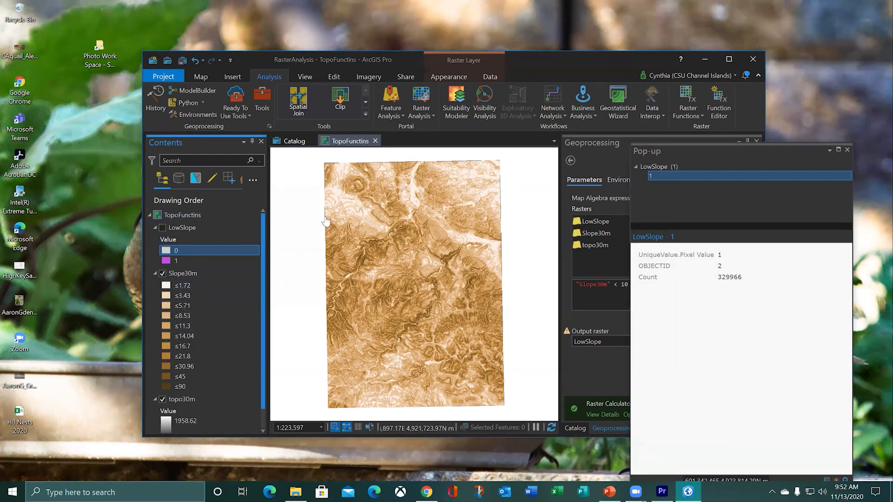
{"action": "left_click", "coordinate": [337, 203]}
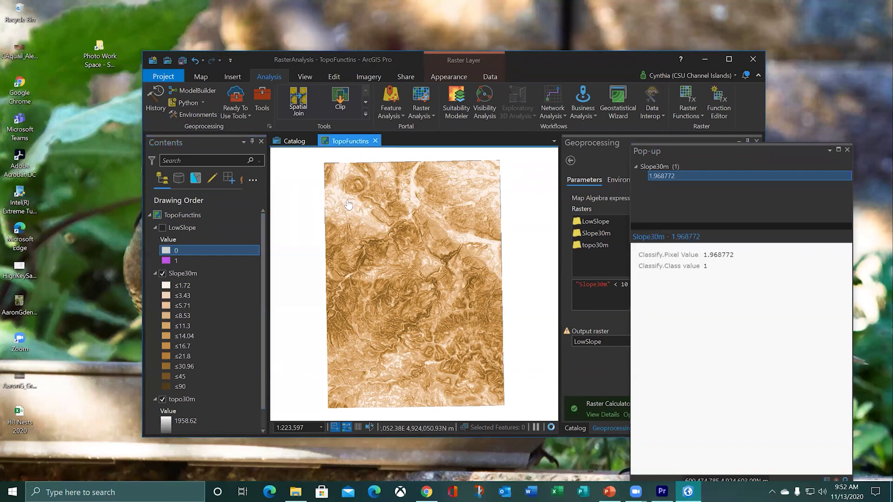
{"action": "left_click", "coordinate": [349, 206]}
{"action": "left_click", "coordinate": [370, 233]}
{"action": "left_click", "coordinate": [163, 227]}
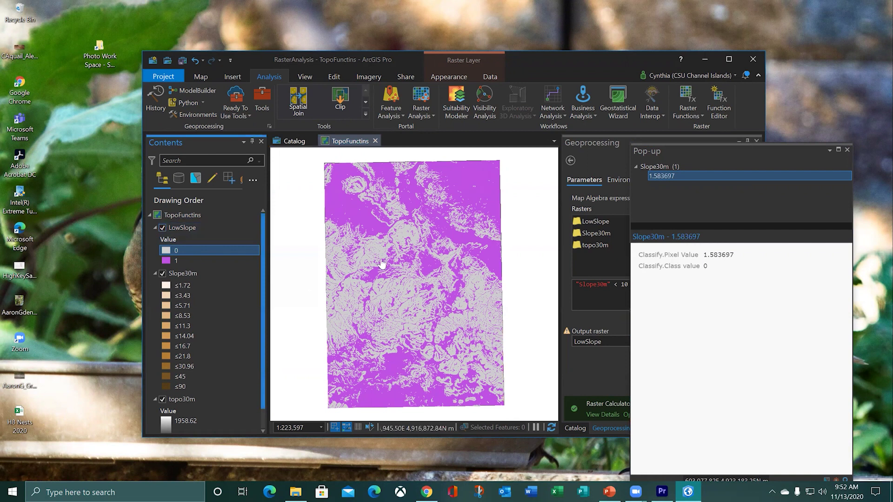
Identify Slope30m pixels in a steep area with LowSlope hidden, and turn LowSlope back on to compare.
{"action": "left_click", "coordinate": [163, 227]}
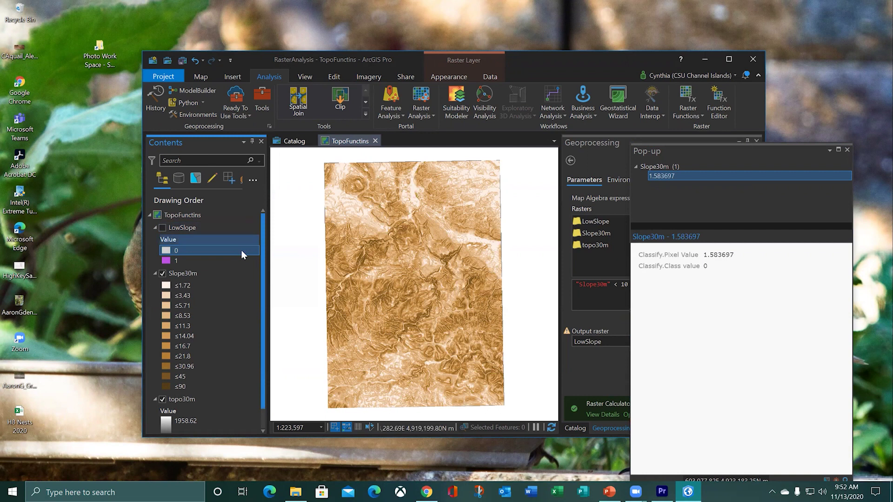
{"action": "left_click", "coordinate": [364, 264]}
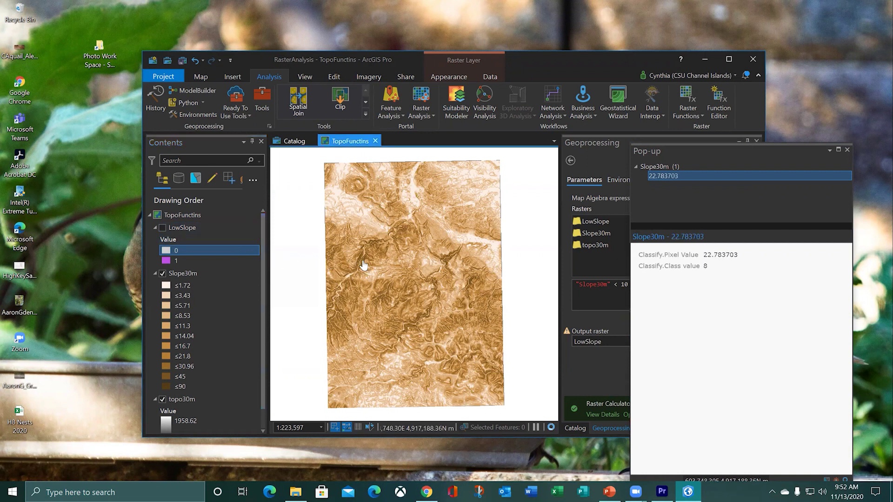
{"action": "left_click", "coordinate": [364, 263]}
{"action": "left_click", "coordinate": [363, 262]}
{"action": "left_click", "coordinate": [162, 228]}
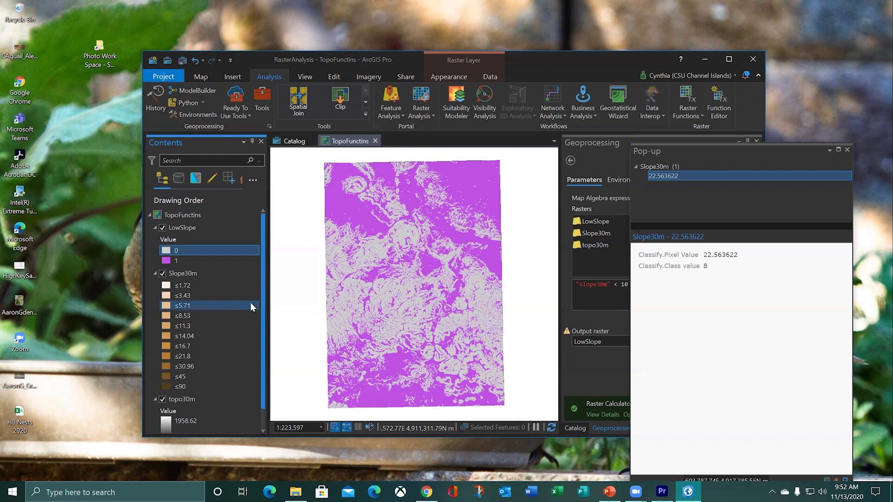
Turn off the LowSlope and Slope30m layers so topo30m is displayed, and close the pixel pop-up.
{"action": "left_click", "coordinate": [162, 228]}
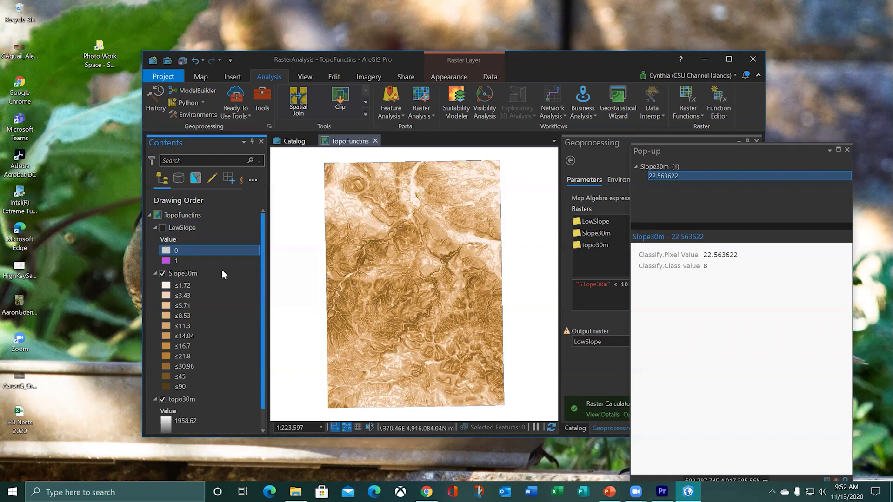
{"action": "left_click", "coordinate": [163, 273]}
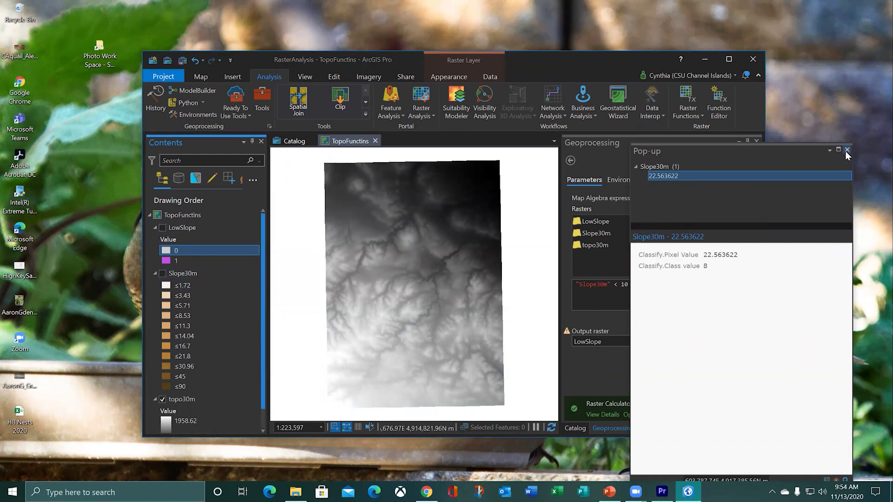
{"action": "left_click", "coordinate": [846, 150]}
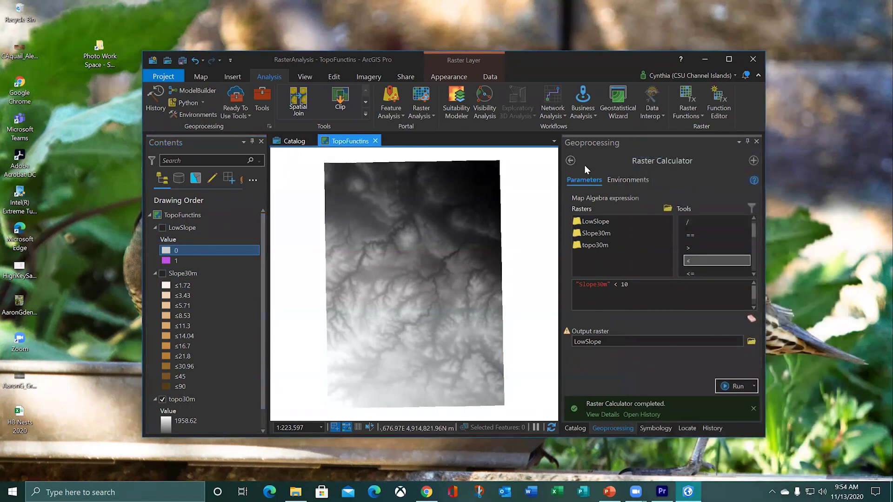
Search the geoprocessing tools for aspect, open the 3D Analyst Aspect tool, and consult its help page.
{"action": "left_click", "coordinate": [571, 161]}
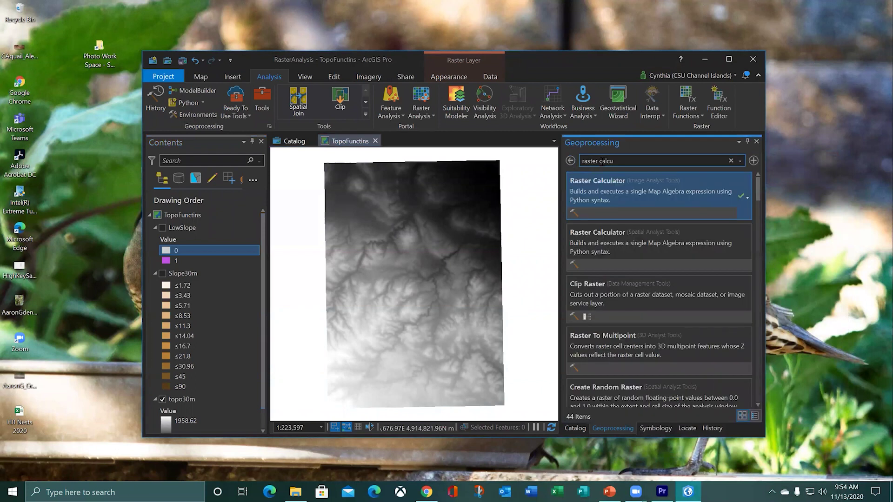
{"action": "left_click", "coordinate": [624, 161]}
{"action": "type", "text": "aspect"}
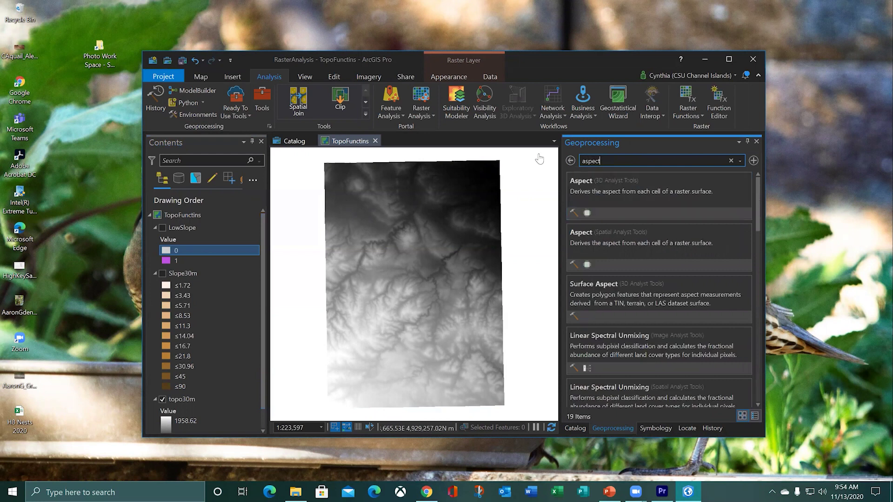
{"action": "left_click", "coordinate": [588, 188]}
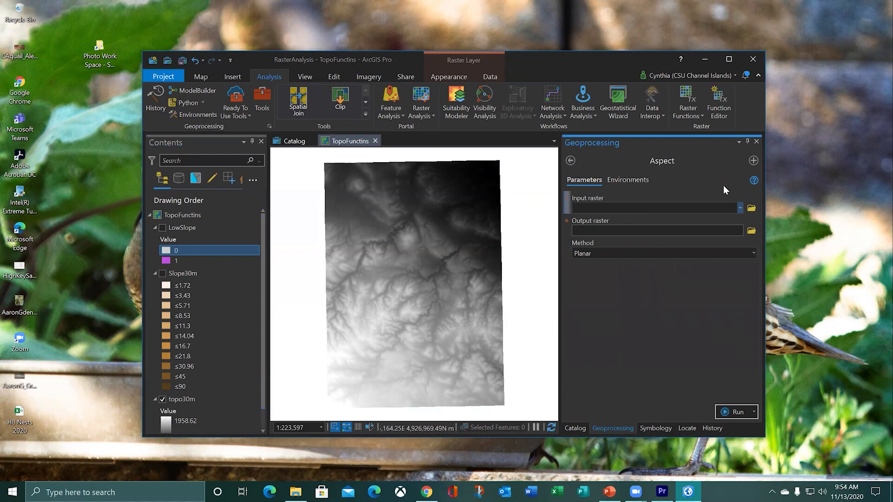
{"action": "left_click", "coordinate": [754, 181]}
{"action": "mouse_move", "coordinate": [754, 182]}
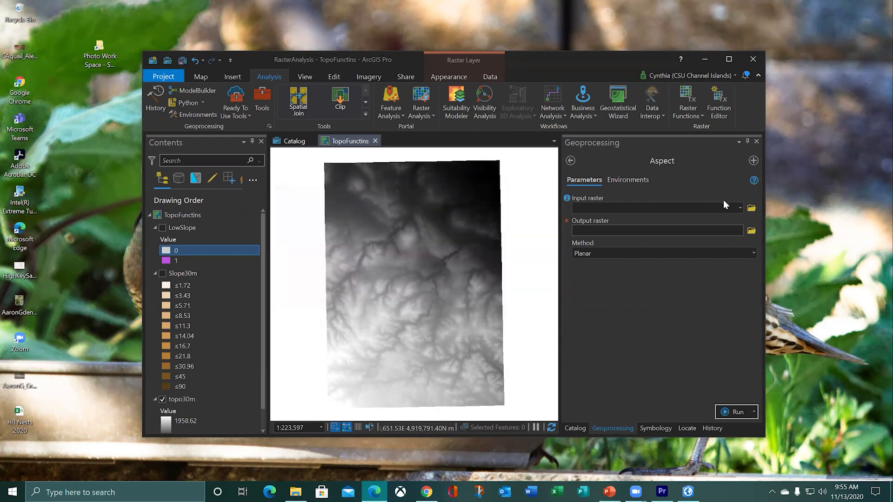
Set topo30m as the Aspect tool's input raster and name the output raster Aspect30m.
{"action": "left_click", "coordinate": [741, 209]}
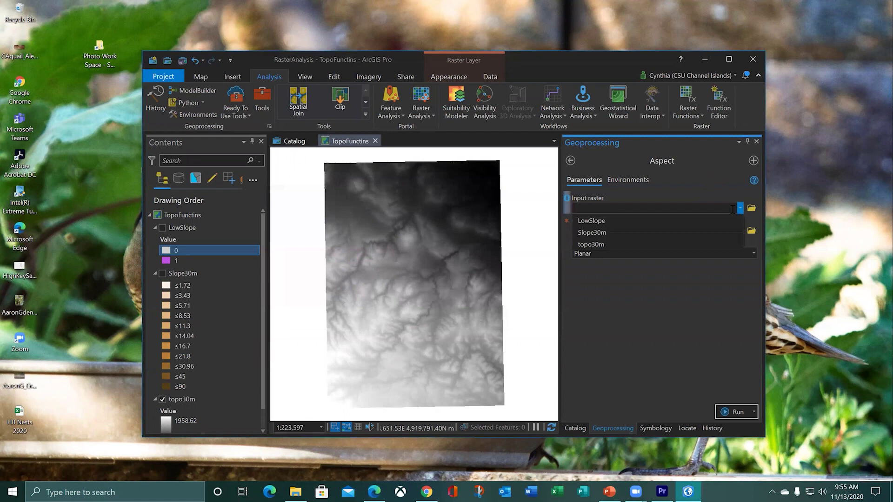
{"action": "left_click", "coordinate": [703, 243]}
{"action": "left_click", "coordinate": [627, 227]}
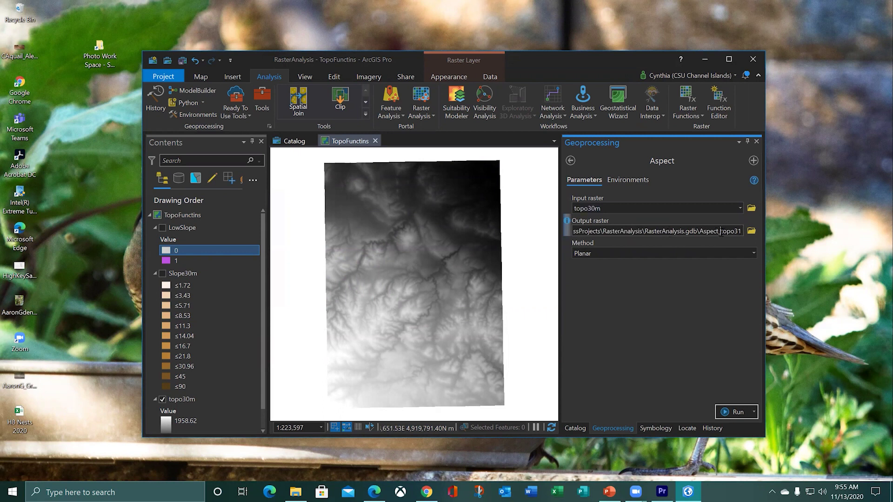
{"action": "type", "text": "30m"}
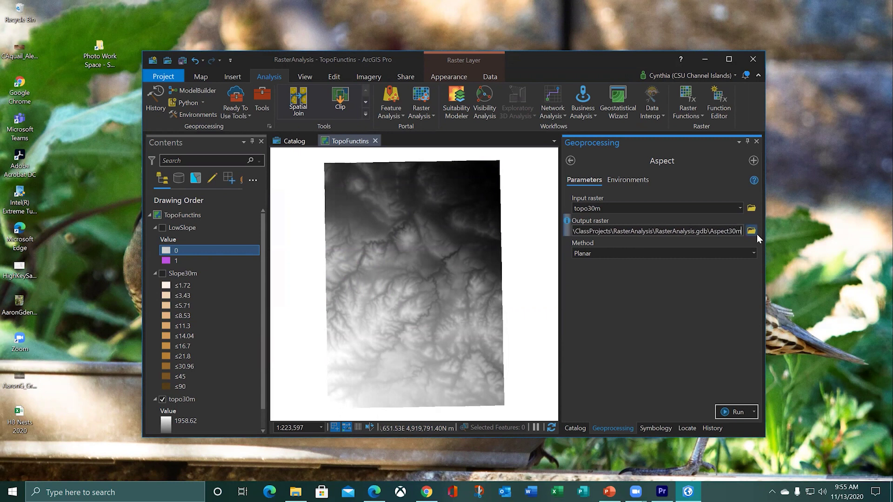
Run the Aspect tool on topo30m and review its run details, closing the details window when done.
{"action": "left_click", "coordinate": [728, 412]}
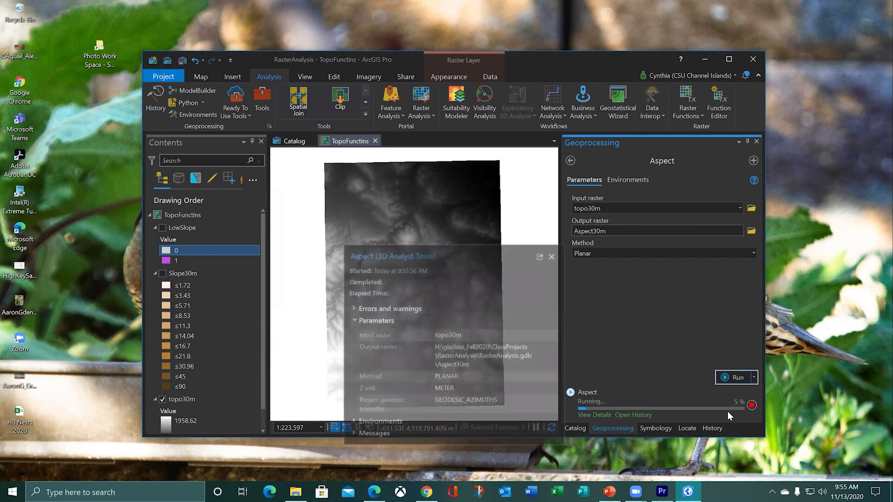
{"action": "left_click", "coordinate": [551, 256]}
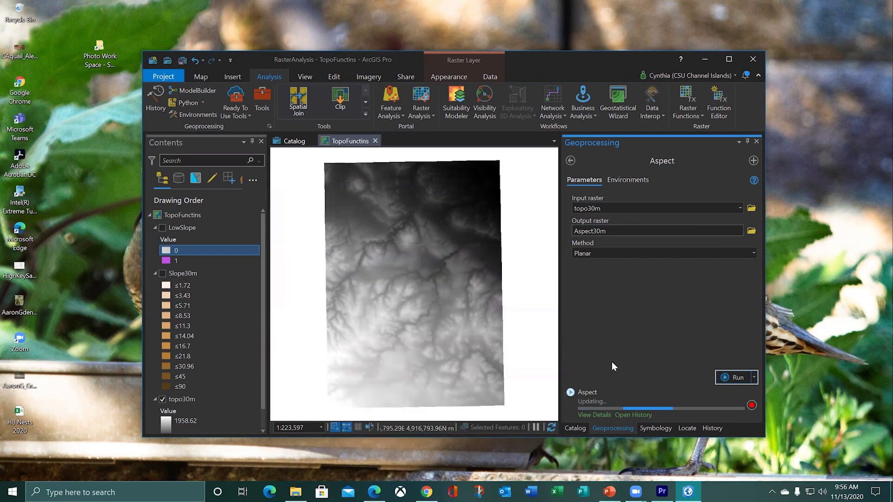
{"action": "left_click", "coordinate": [603, 415]}
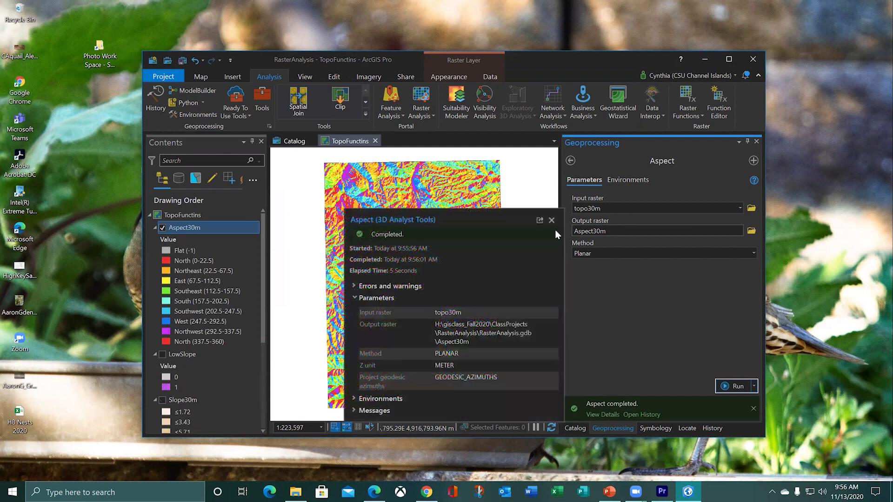
{"action": "left_click", "coordinate": [552, 220]}
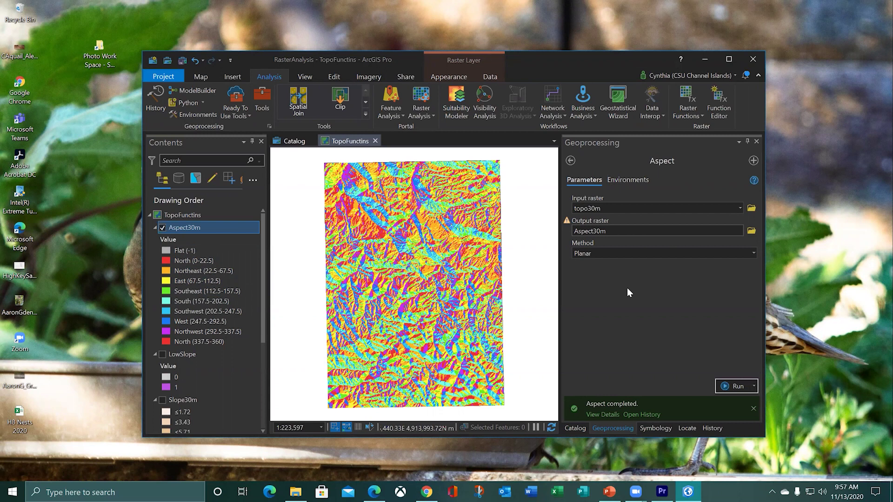
Reopen Raster Calculator from the recent tools and enter the condition ("Aspect30m" > 130) in its expression.
{"action": "left_click", "coordinate": [571, 160]}
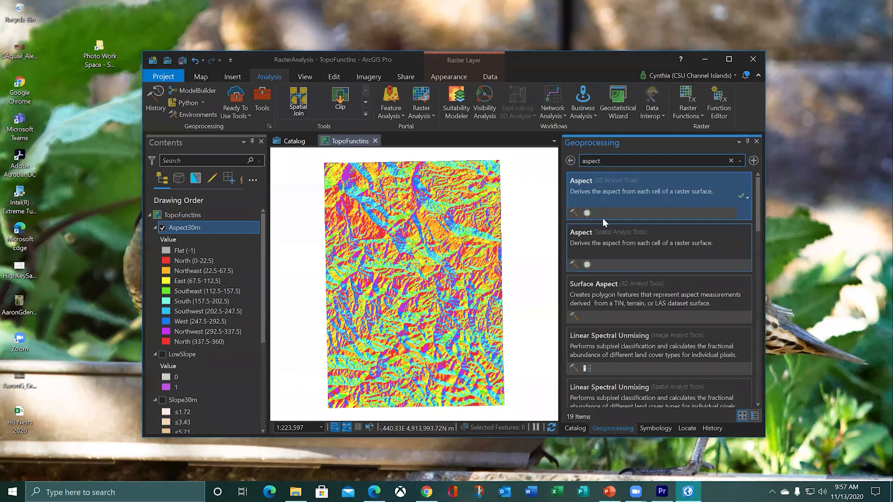
{"action": "left_click", "coordinate": [570, 161]}
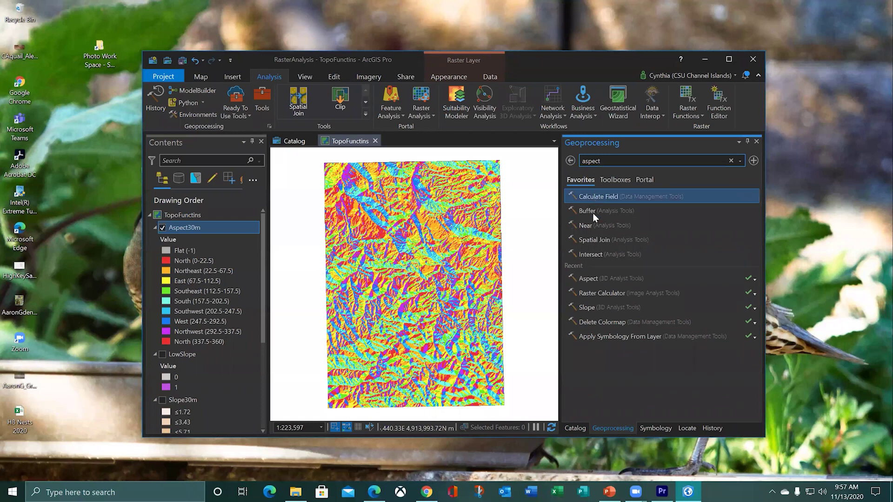
{"action": "left_click", "coordinate": [601, 292]}
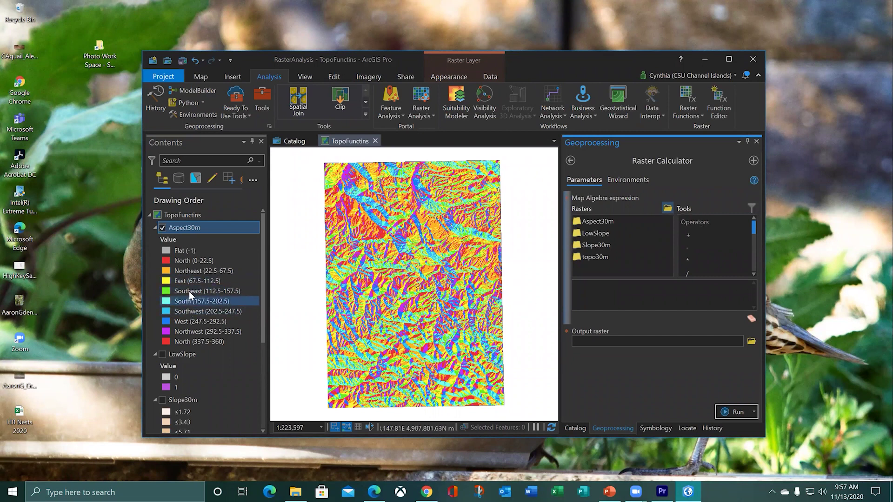
{"action": "left_click", "coordinate": [607, 287]}
{"action": "type", "text": "("}
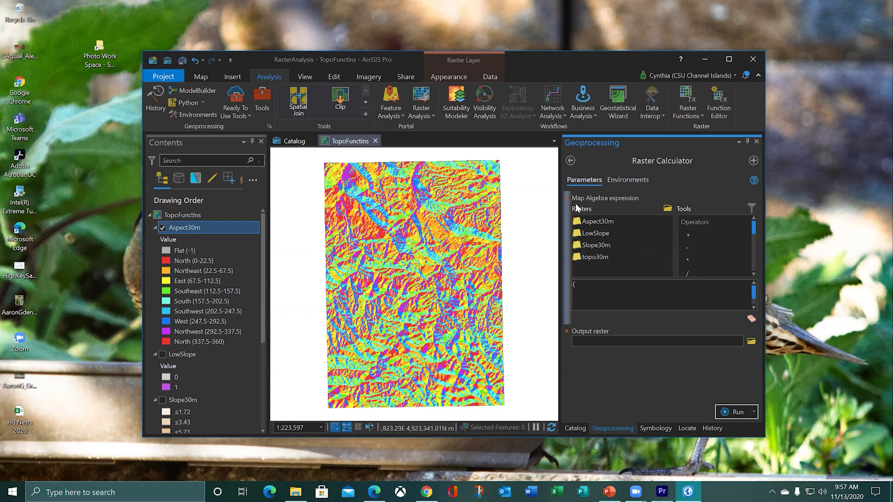
{"action": "left_click", "coordinate": [616, 221]}
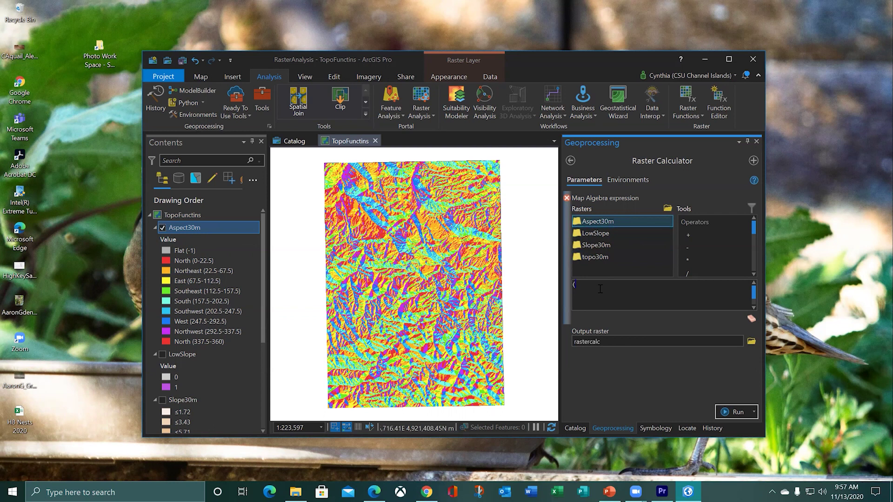
{"action": "double_click", "coordinate": [606, 220]}
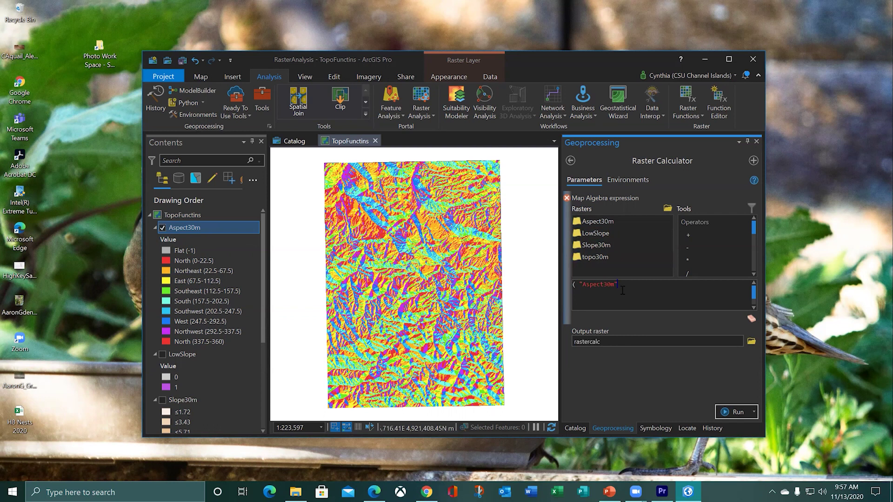
{"action": "type", "text": ">130)"}
Extend the map algebra expression with & ("Aspect30m" < 230).
{"action": "scroll", "coordinate": [709, 259], "scroll_direction": "down", "scroll_amount": 1}
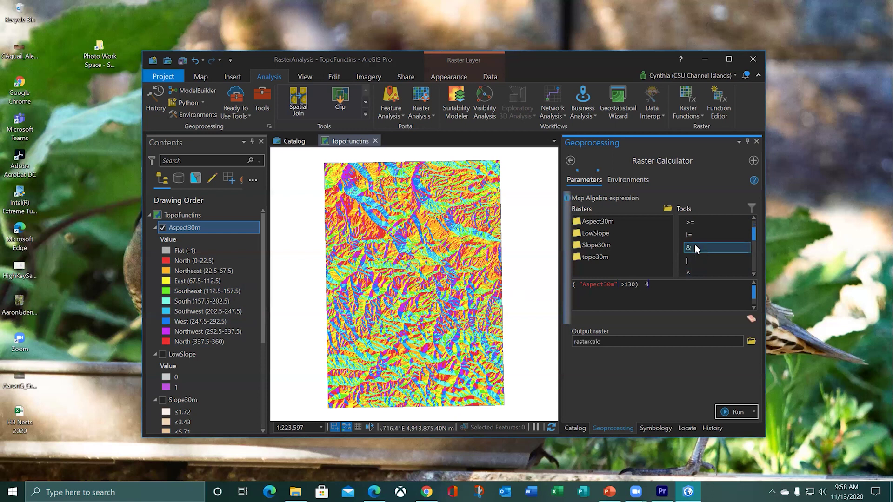
{"action": "double_click", "coordinate": [695, 248]}
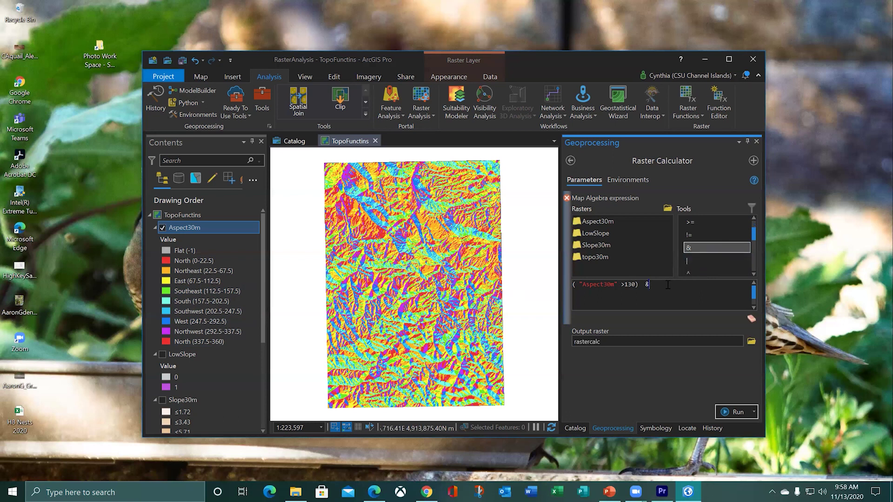
{"action": "type", "text": "("}
{"action": "left_click", "coordinate": [608, 221]}
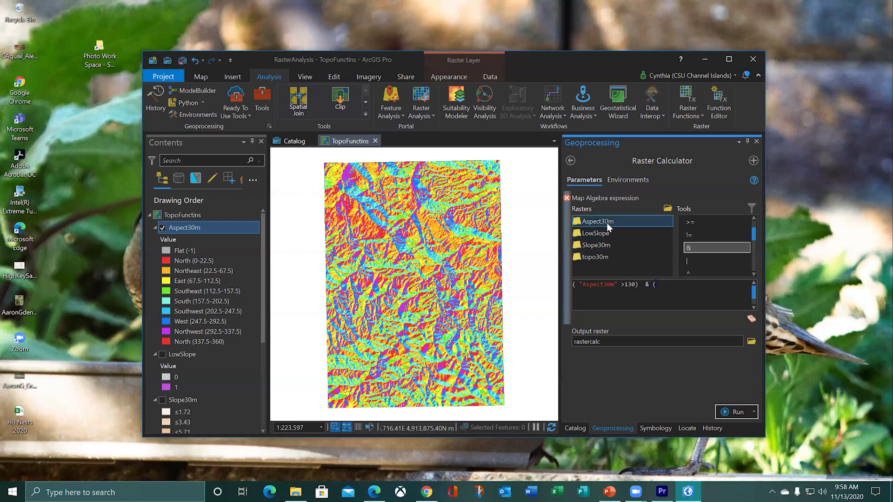
{"action": "double_click", "coordinate": [599, 219]}
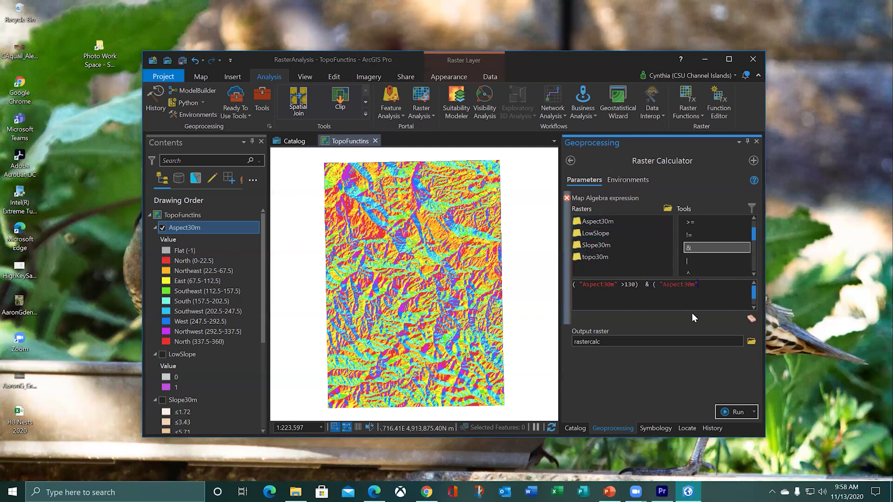
{"action": "scroll", "coordinate": [699, 258], "scroll_direction": "up", "scroll_amount": 2}
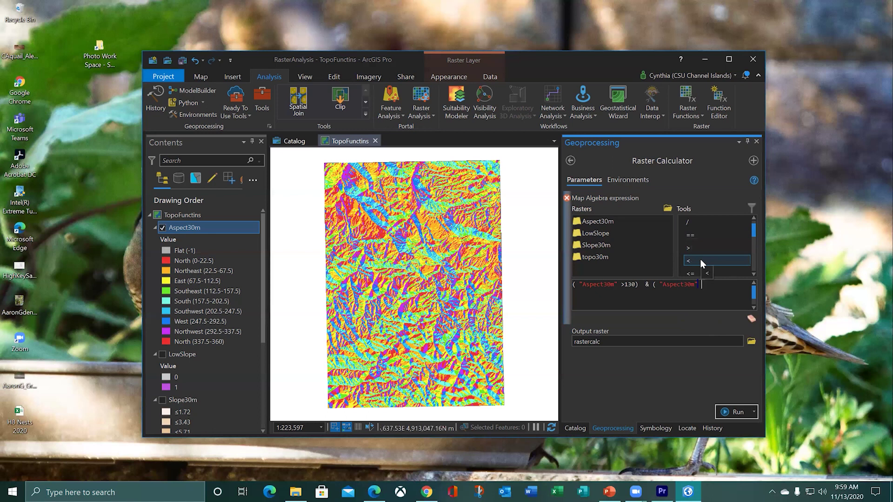
{"action": "double_click", "coordinate": [702, 262]}
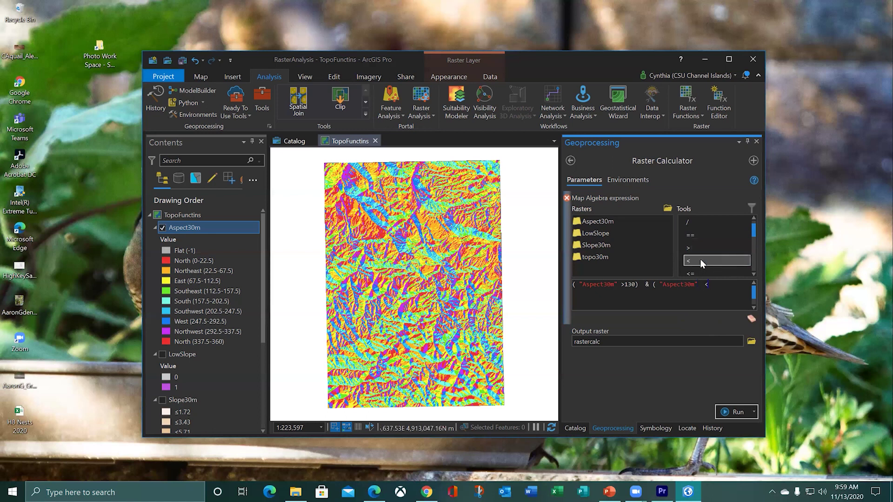
{"action": "type", "text": "230)"}
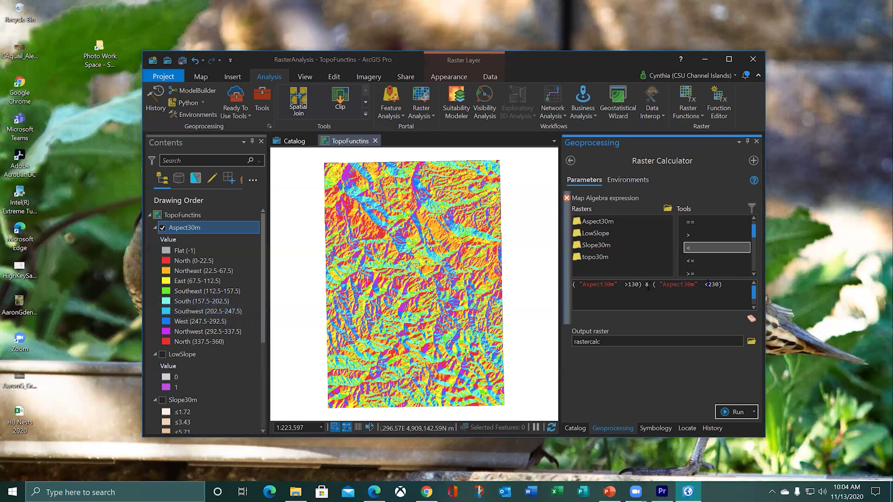
Name the output raster Southerly in the project geodatabase and run the calculation.
{"action": "left_click", "coordinate": [645, 341]}
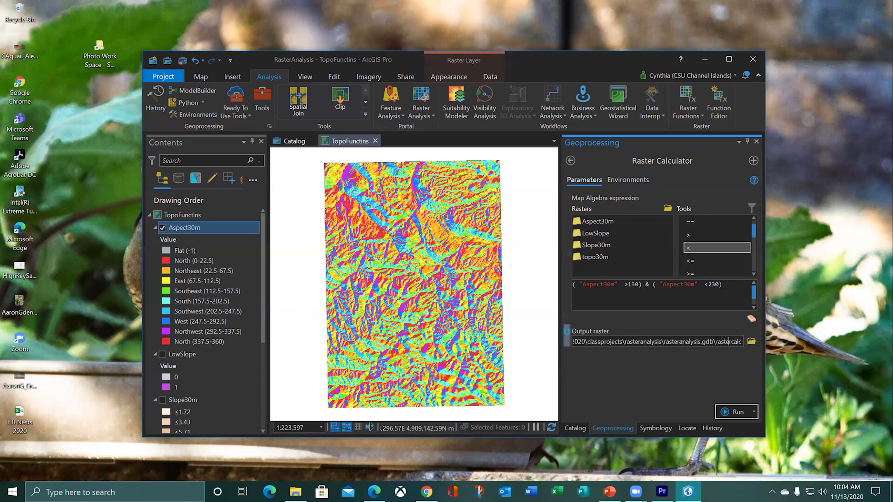
{"action": "left_click_drag", "start_coordinate": [716, 341], "coordinate": [749, 346]}
{"action": "type", "text": "Southerly"}
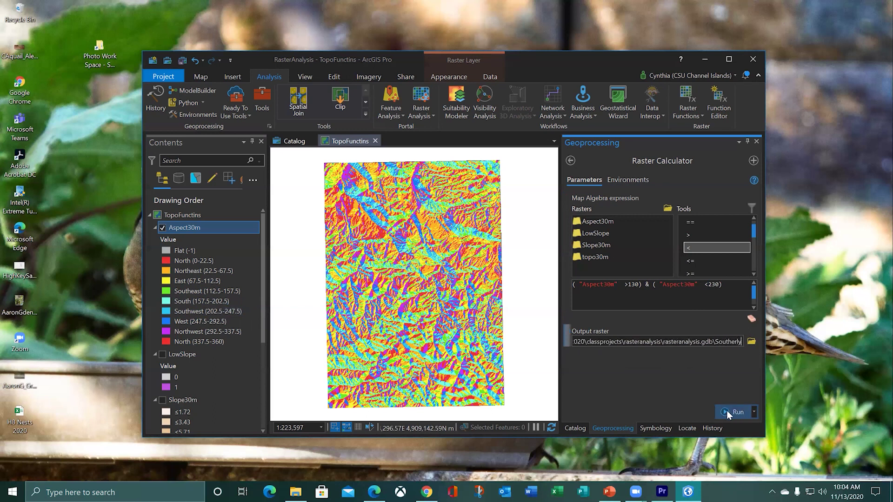
{"action": "left_click", "coordinate": [725, 411]}
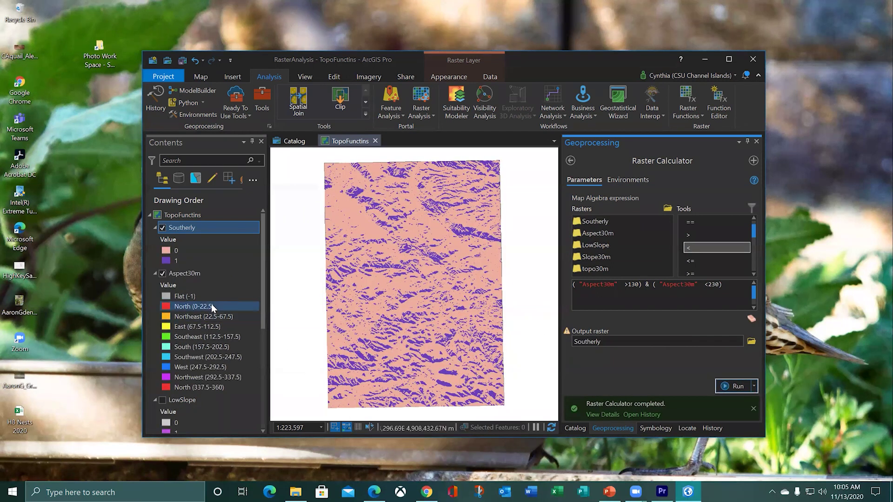
Recolor the Southerly layer with light gray for value 0 and dark blue for value 1.
{"action": "left_click", "coordinate": [166, 252]}
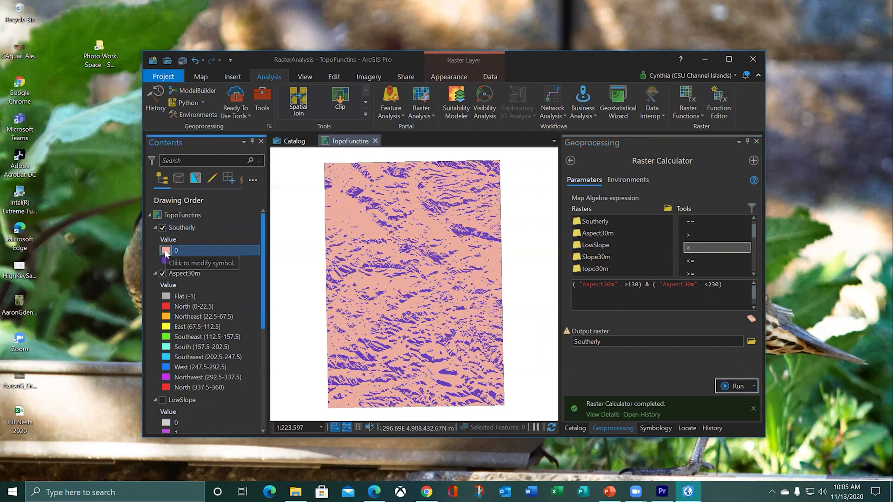
{"action": "left_click", "coordinate": [166, 251]}
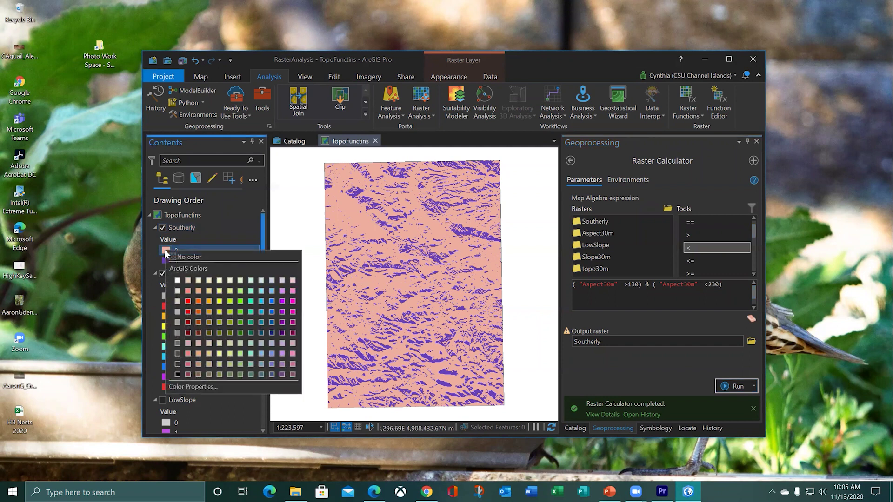
{"action": "left_click", "coordinate": [178, 302]}
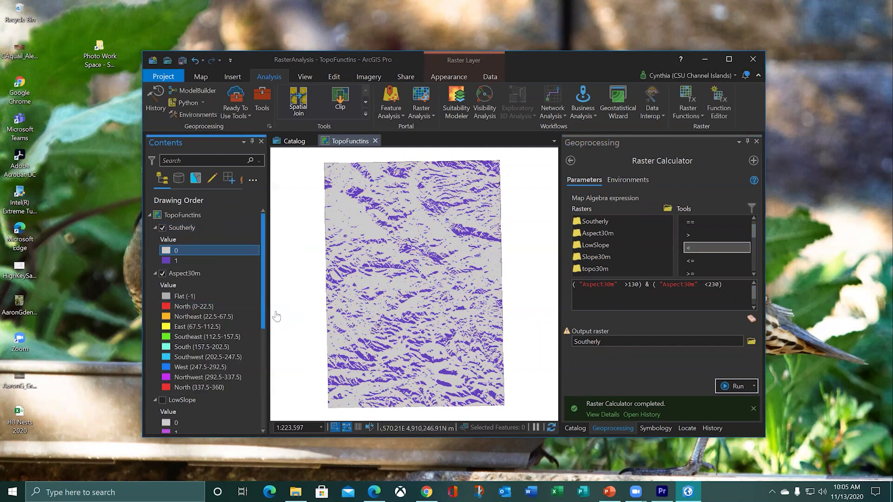
{"action": "left_click", "coordinate": [165, 260]}
{"action": "left_click", "coordinate": [271, 344]}
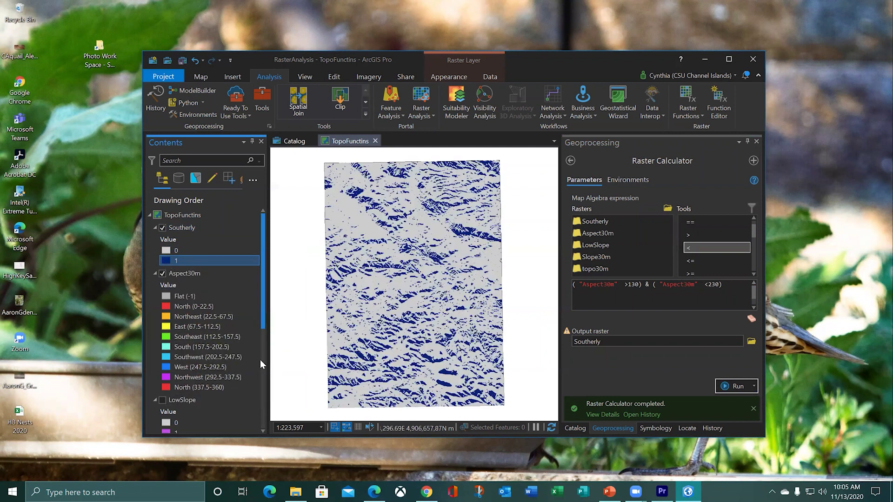
{"action": "left_click", "coordinate": [351, 370]}
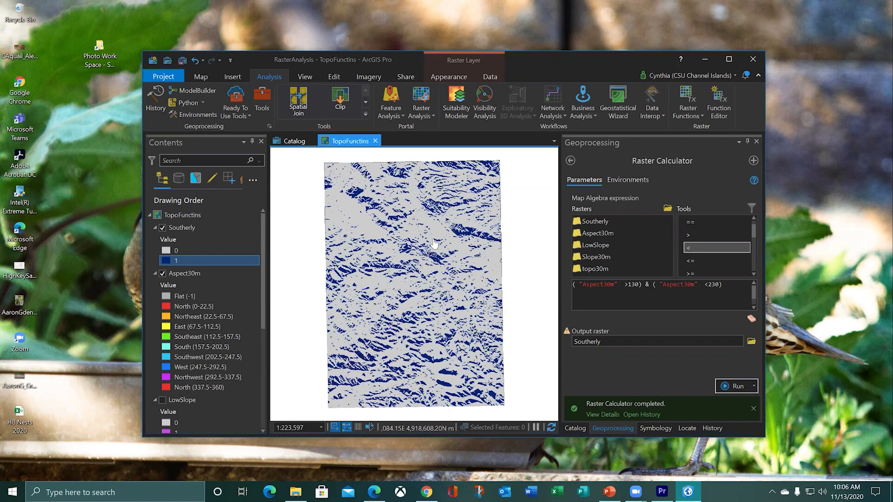
Turn off Aspect30m, move LowSlope directly below Southerly, and collapse the Aspect30m, Slope30m and topo30m legends.
{"action": "left_click", "coordinate": [162, 274]}
{"action": "left_click", "coordinate": [155, 274]}
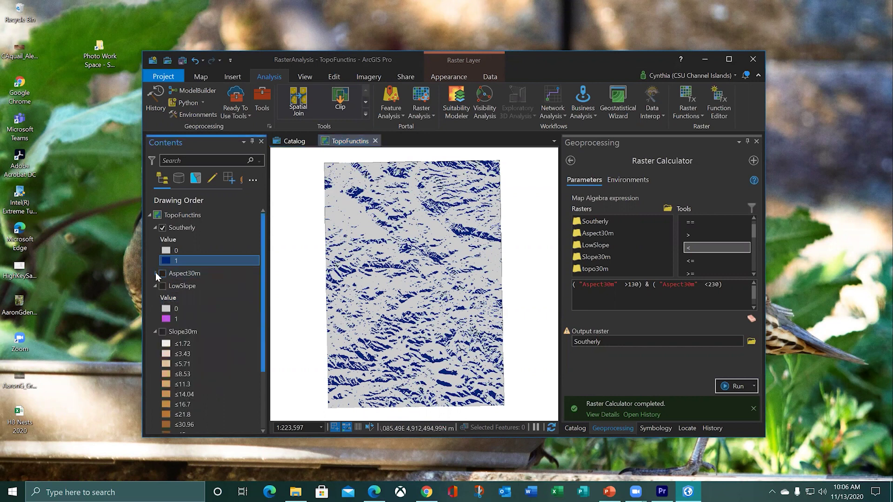
{"action": "left_click", "coordinate": [155, 332]}
{"action": "left_click_drag", "start_coordinate": [173, 286], "coordinate": [182, 269]}
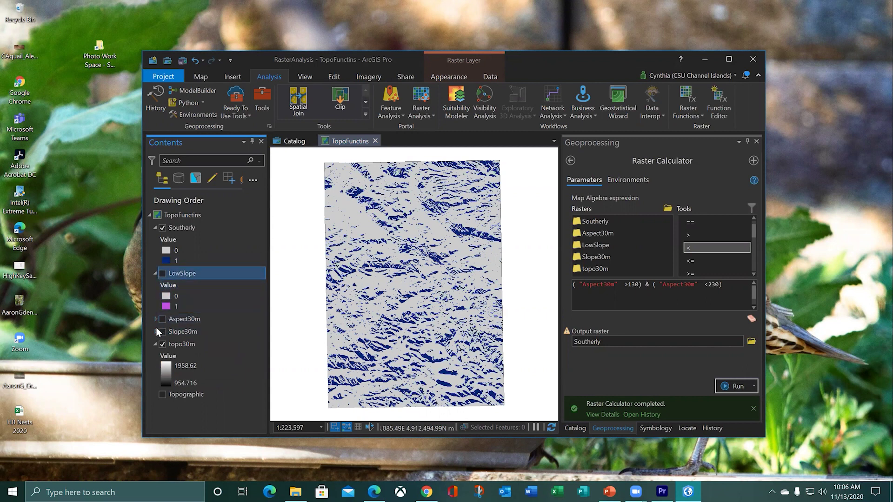
{"action": "left_click", "coordinate": [155, 344]}
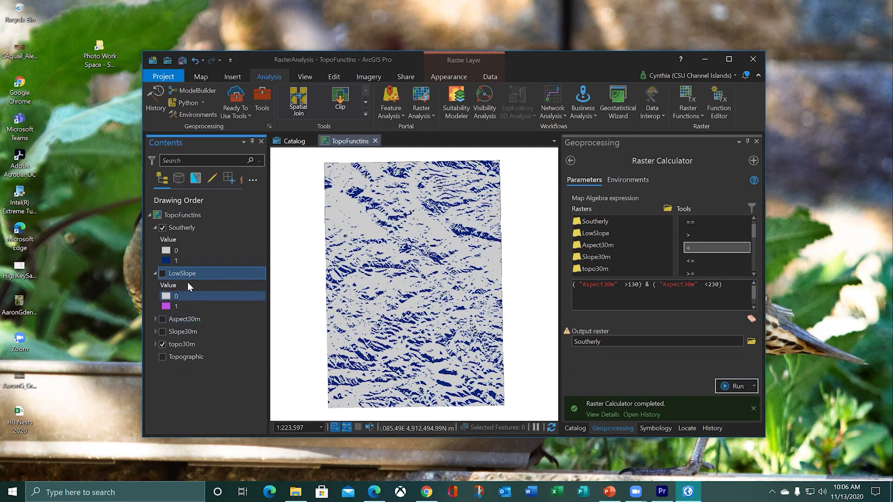
Turn on LowSlope and briefly hide Southerly to compare the two rasters, leaving both layers on.
{"action": "left_click", "coordinate": [162, 273]}
{"action": "left_click", "coordinate": [163, 228]}
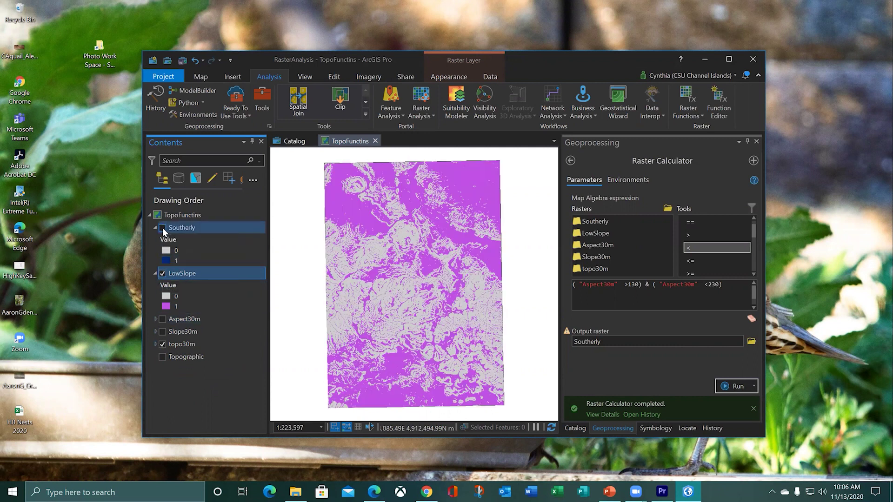
{"action": "left_click", "coordinate": [163, 227]}
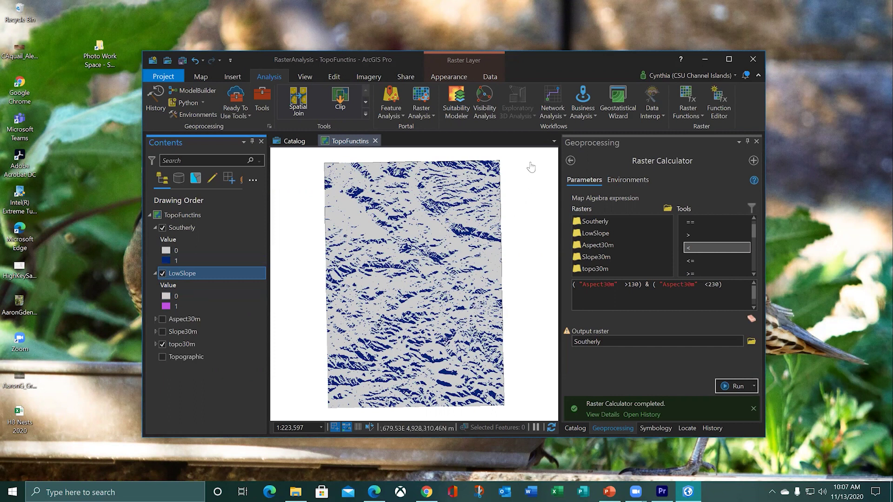
Start a fresh Raster Calculator run with the expression "LowSlope" * "Southerly".
{"action": "left_click", "coordinate": [574, 160]}
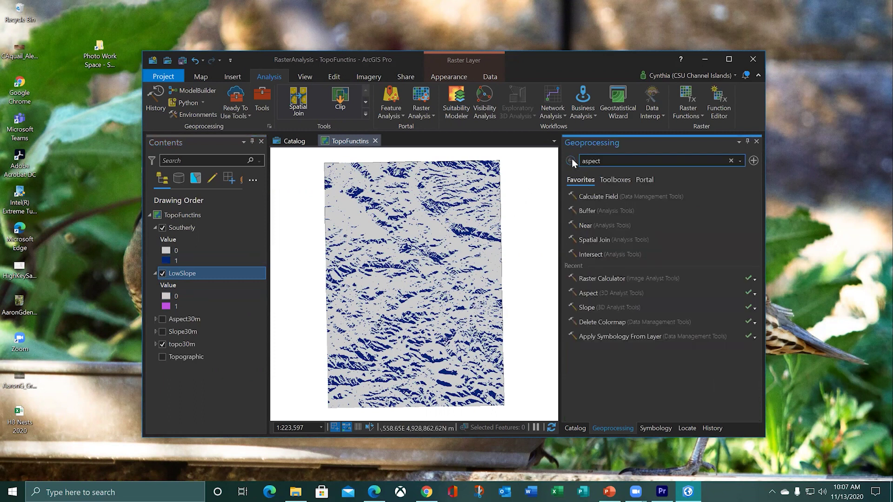
{"action": "left_click", "coordinate": [595, 281]}
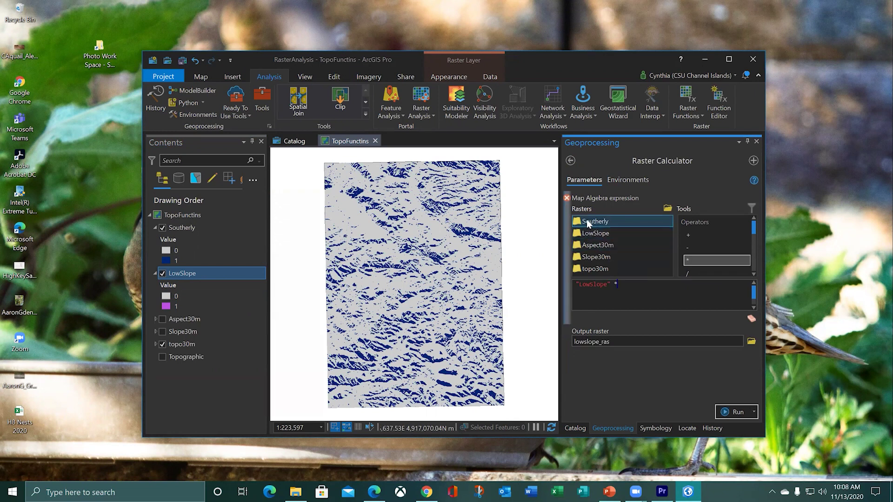
{"action": "left_click", "coordinate": [587, 220]}
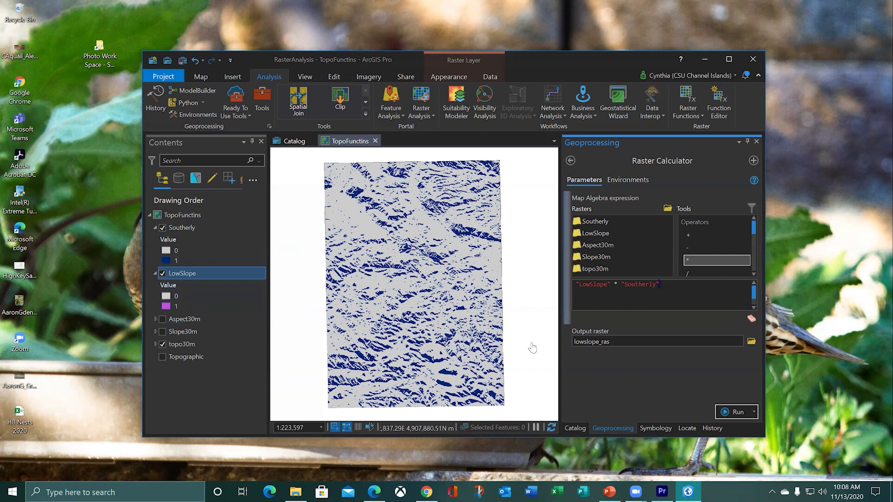
Name the output raster CabinSites in the project geodatabase and run the calculation.
{"action": "left_click", "coordinate": [695, 342]}
{"action": "left_click_drag", "start_coordinate": [709, 345], "coordinate": [766, 344]}
{"action": "type", "text": "CabinSites"}
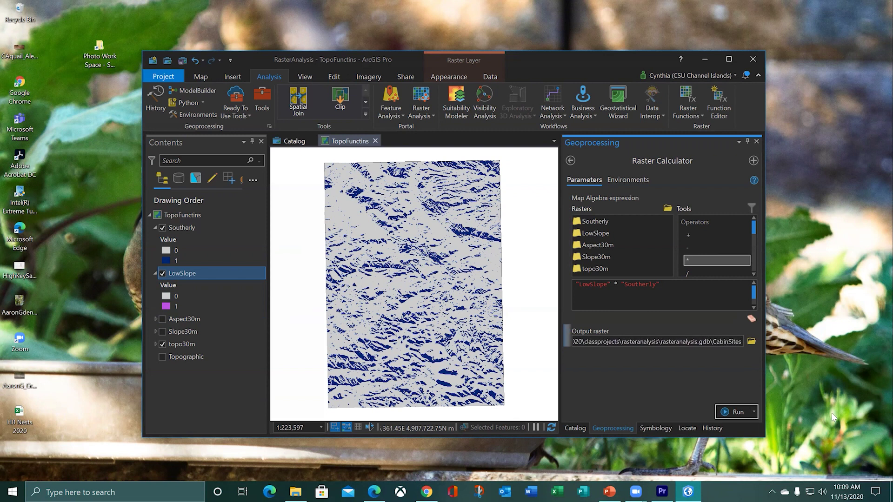
{"action": "left_click", "coordinate": [728, 413]}
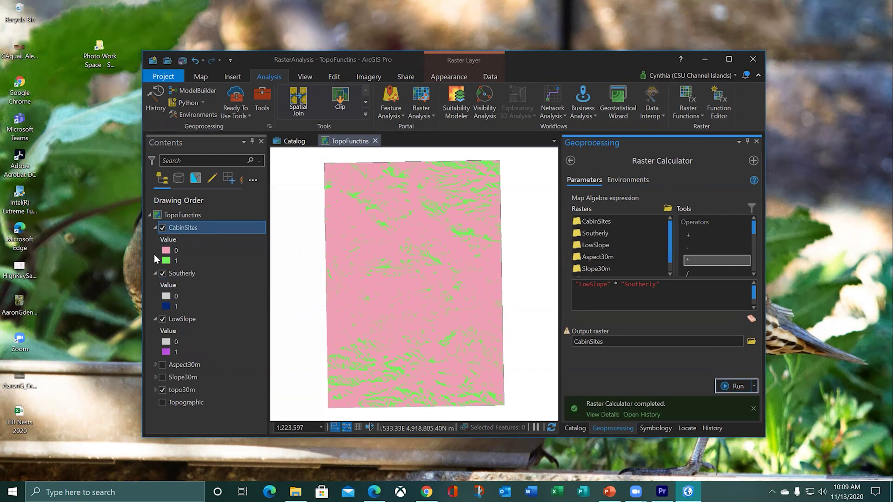
Recolor the CabinSites raster with light gray for value 0 and dark green for value 1.
{"action": "left_click", "coordinate": [168, 255]}
{"action": "right_click", "coordinate": [167, 255]}
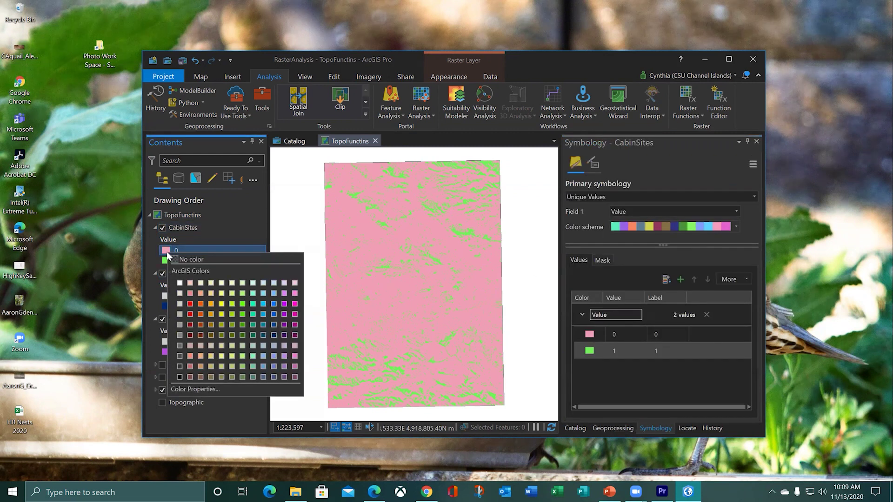
{"action": "left_click", "coordinate": [181, 302]}
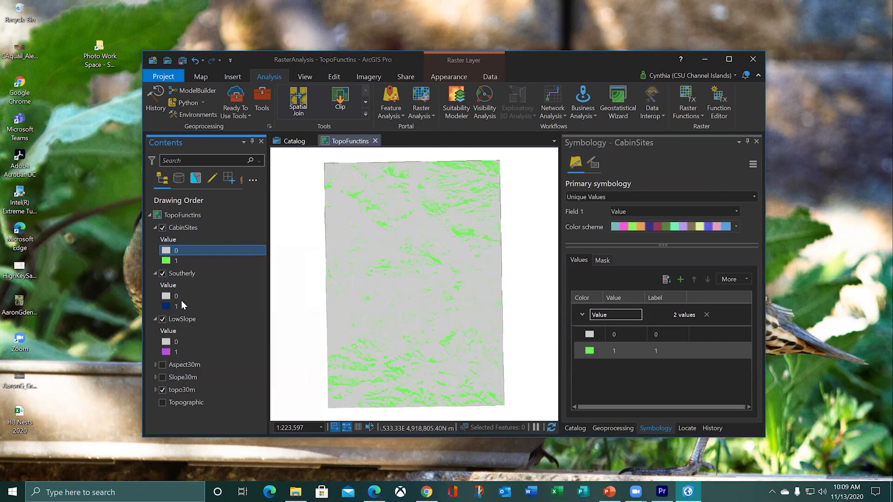
{"action": "left_click", "coordinate": [166, 262]}
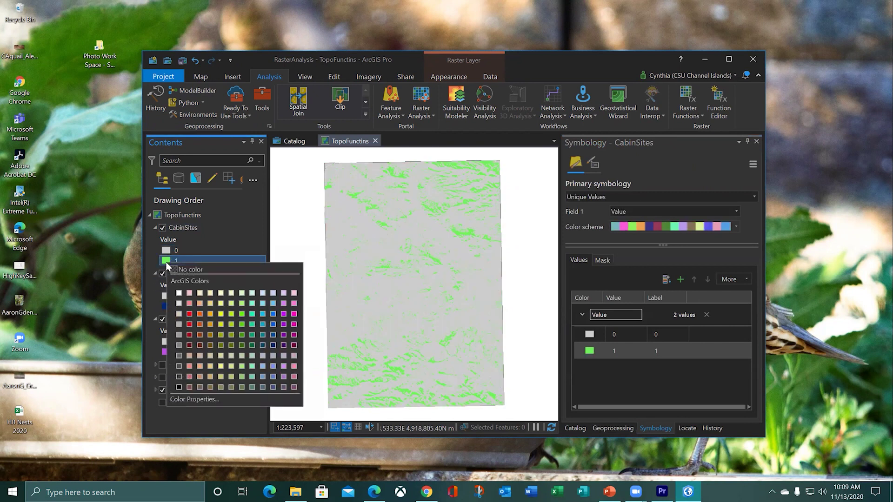
{"action": "left_click", "coordinate": [251, 346]}
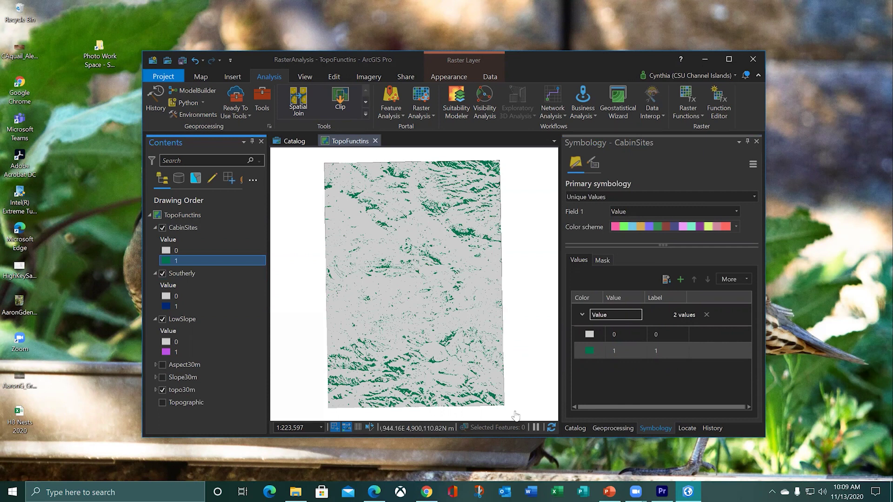
Turn off LowSlope, Southerly and CabinSites and collapse their legends, leaving only topo30m drawn.
{"action": "left_click", "coordinate": [162, 319]}
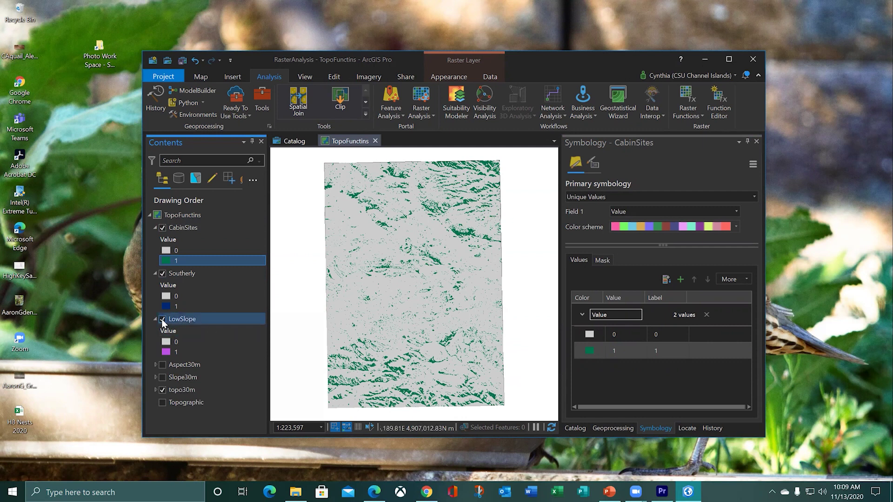
{"action": "left_click", "coordinate": [155, 319]}
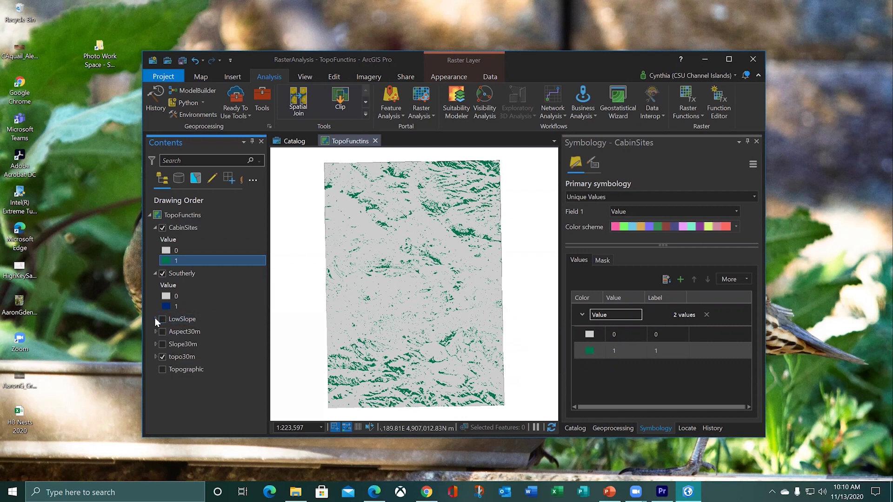
{"action": "left_click", "coordinate": [155, 273]}
{"action": "left_click", "coordinate": [163, 273]}
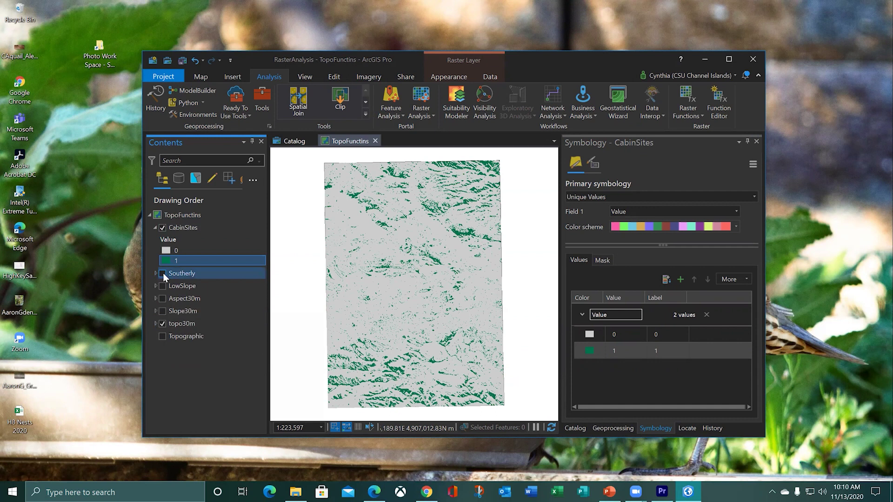
{"action": "left_click", "coordinate": [163, 228]}
{"action": "left_click", "coordinate": [155, 228]}
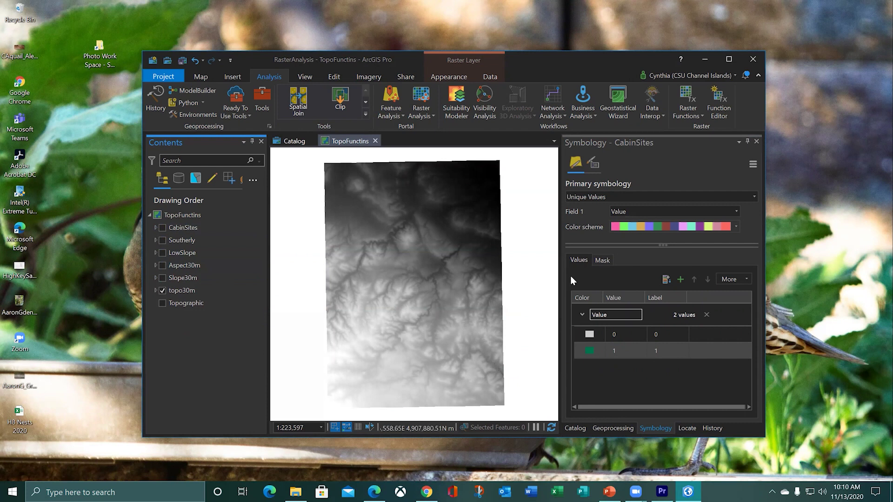
Find the 3D Analyst HillShade geoprocessing tool and set topo30m as its input raster.
{"action": "left_click", "coordinate": [614, 427]}
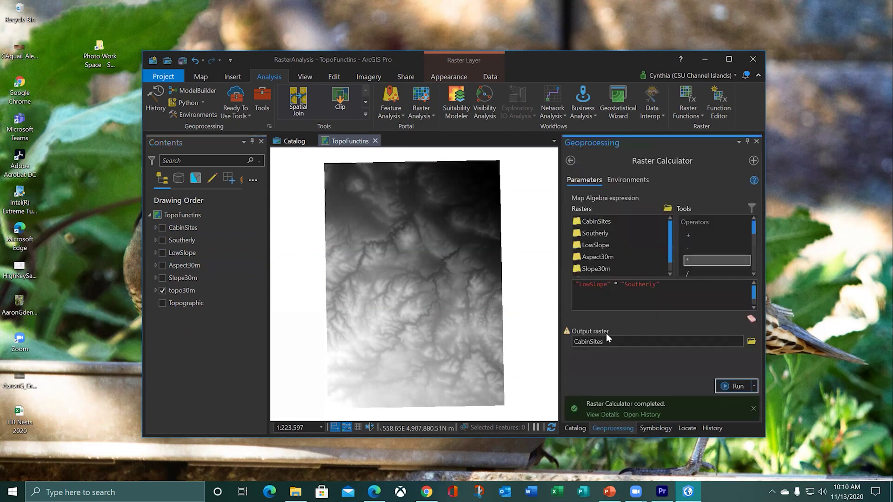
{"action": "left_click", "coordinate": [567, 161]}
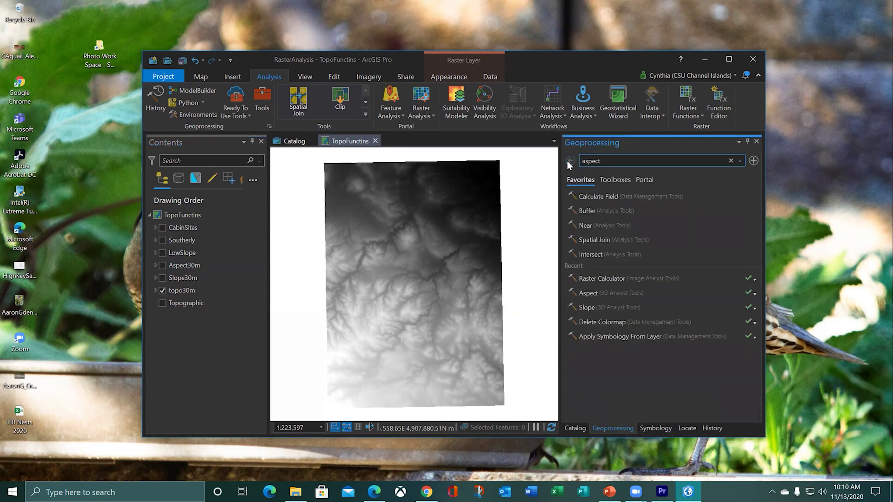
{"action": "left_click", "coordinate": [616, 161]}
{"action": "type", "text": "hillshade"}
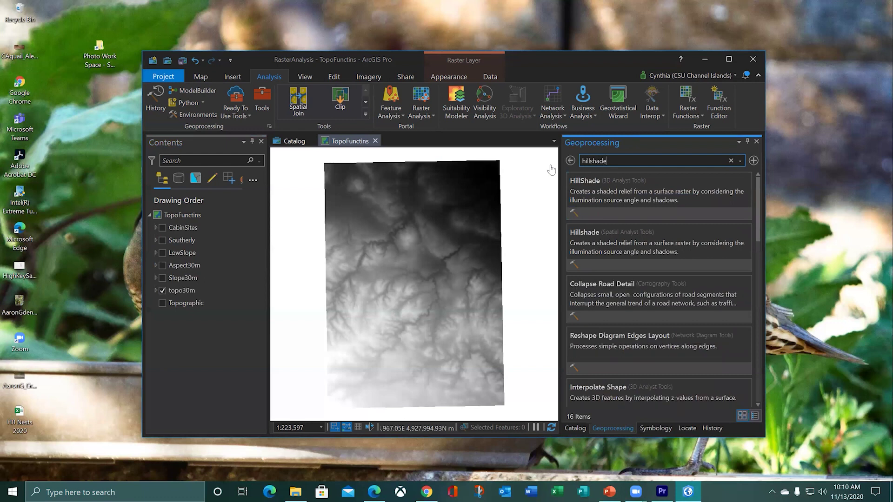
{"action": "left_click", "coordinate": [610, 184]}
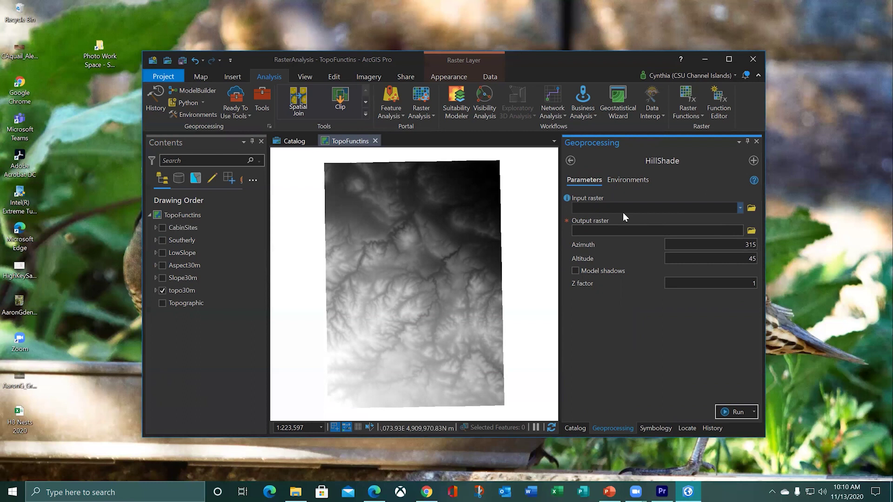
{"action": "left_click", "coordinate": [740, 208]}
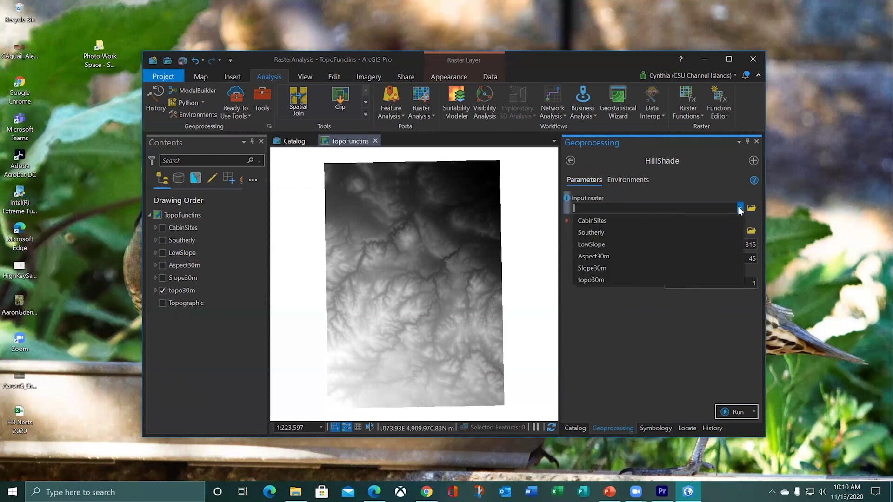
{"action": "left_click", "coordinate": [650, 280]}
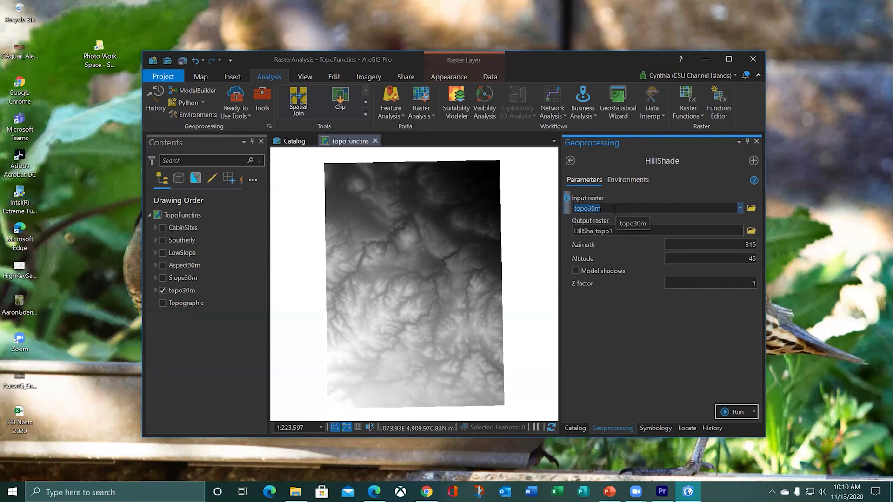
Name the output raster HillSha30m and run HillShade with azimuth 315 and altitude 45.
{"action": "left_click", "coordinate": [600, 231]}
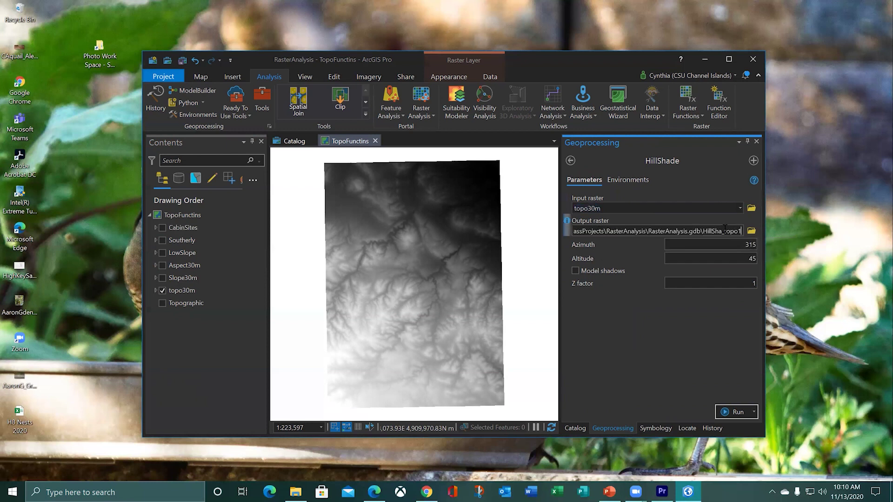
{"action": "left_click_drag", "start_coordinate": [722, 229], "coordinate": [770, 229]}
{"action": "type", "text": "30m"}
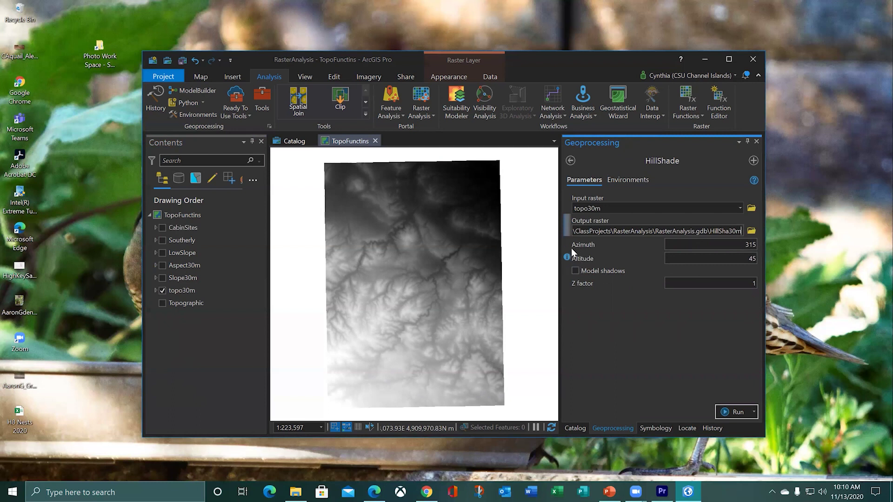
{"action": "mouse_move", "coordinate": [569, 245]}
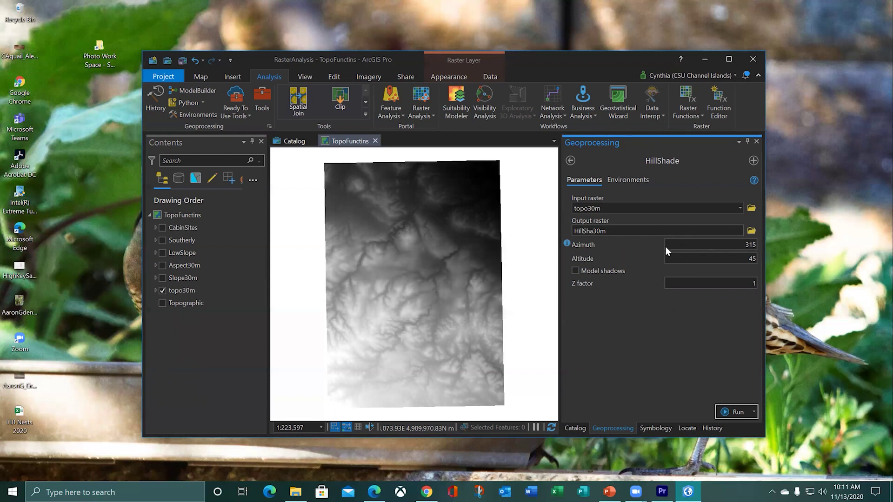
{"action": "double_click", "coordinate": [737, 242]}
{"action": "left_click", "coordinate": [724, 412]}
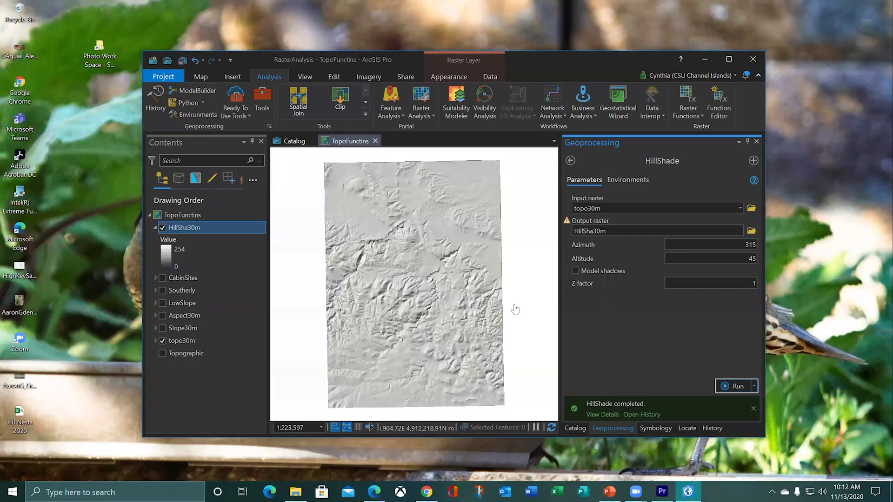
Move topo30m directly below HillSha30m and toggle the hillshade to compare the two rasters, leaving both on.
{"action": "left_click_drag", "start_coordinate": [179, 341], "coordinate": [180, 267]}
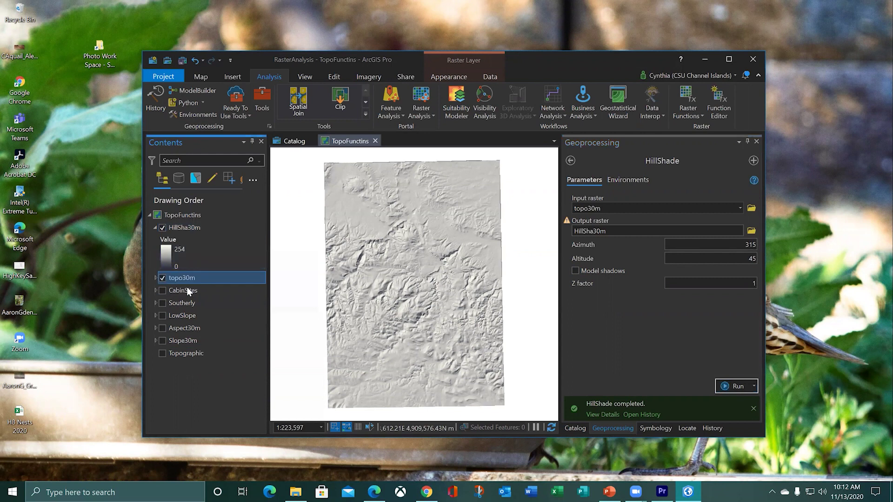
{"action": "left_click", "coordinate": [162, 228]}
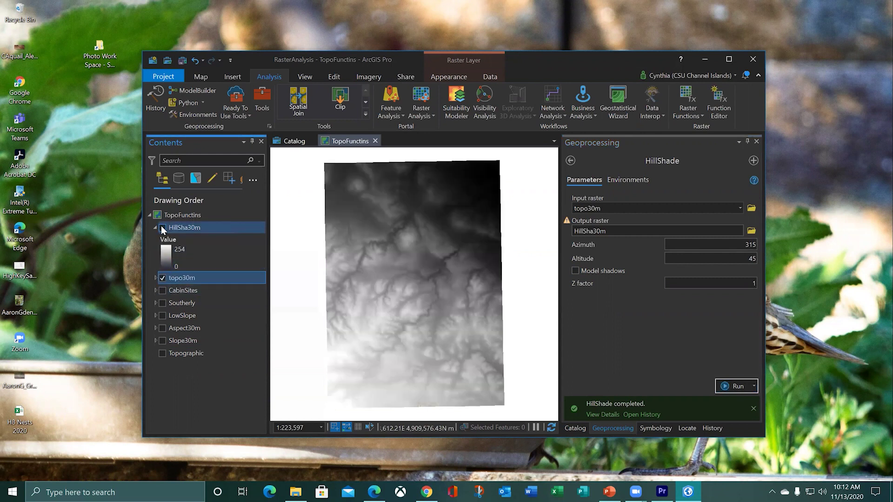
{"action": "left_click", "coordinate": [162, 228]}
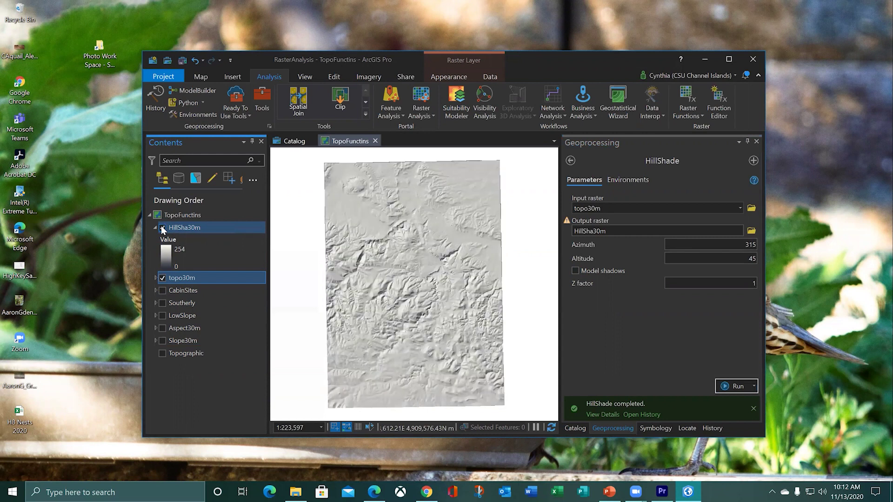
{"action": "left_click", "coordinate": [162, 228]}
{"action": "left_click", "coordinate": [162, 228]}
{"action": "scroll", "coordinate": [416, 278], "scroll_direction": "up", "scroll_amount": 3}
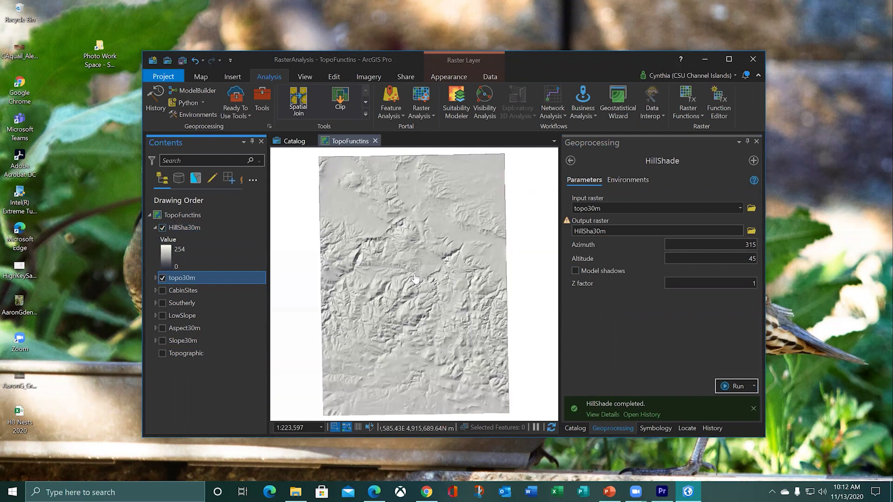
{"action": "left_click_drag", "start_coordinate": [391, 303], "coordinate": [472, 322]}
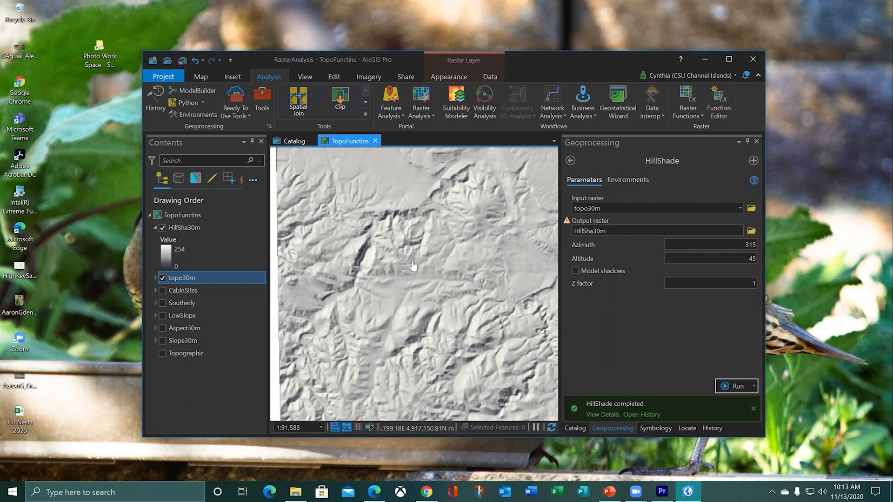
{"action": "scroll", "coordinate": [413, 266], "scroll_direction": "down", "scroll_amount": 2}
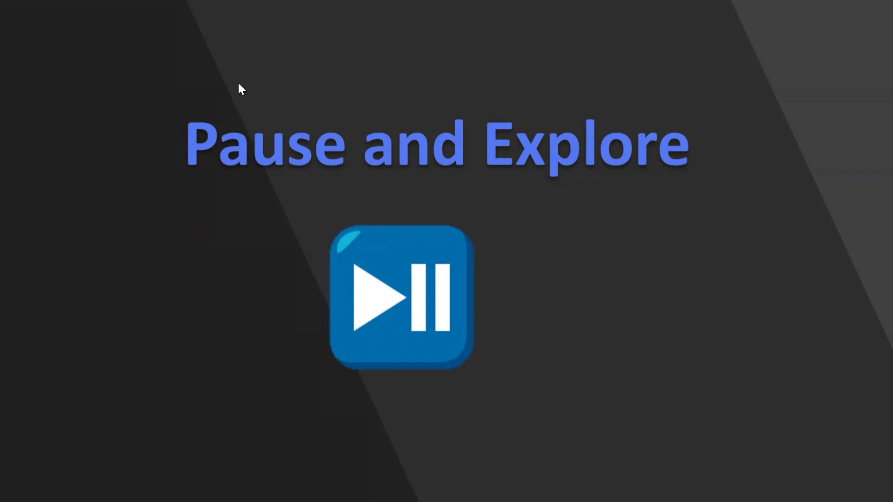
{"action": "left_click", "coordinate": [513, 122]}
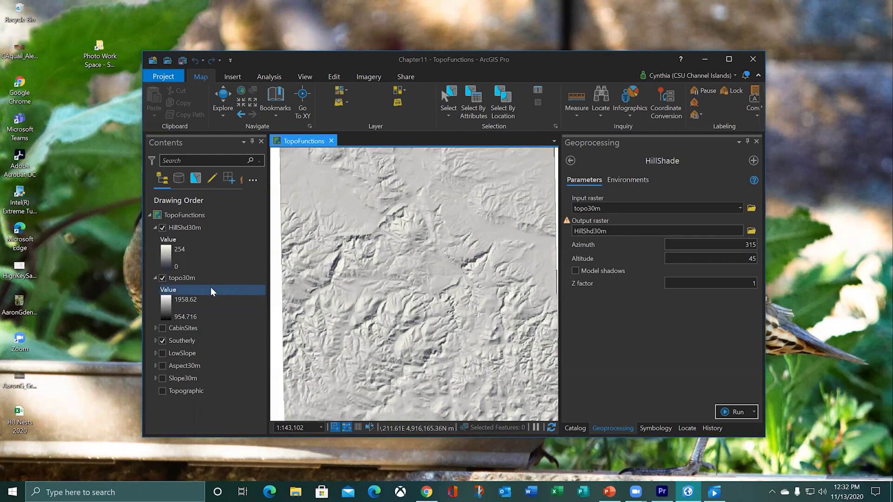
Turn off the Southerly layer in the TopoFunctions map and save the Chapter11 project.
{"action": "left_click", "coordinate": [163, 341]}
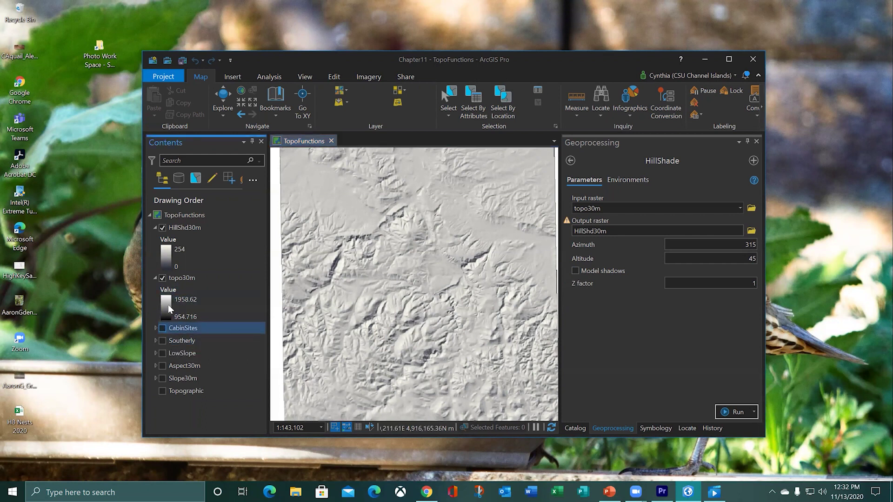
{"action": "left_click", "coordinate": [162, 277]}
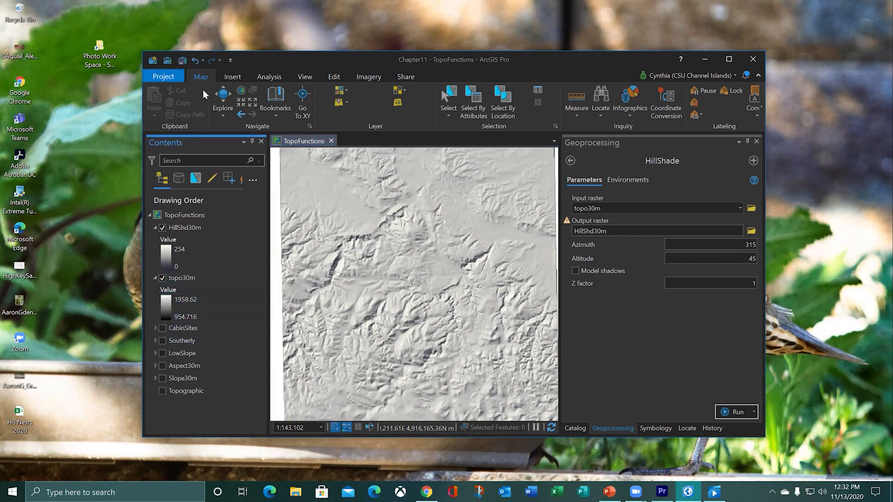
{"action": "left_click", "coordinate": [183, 60]}
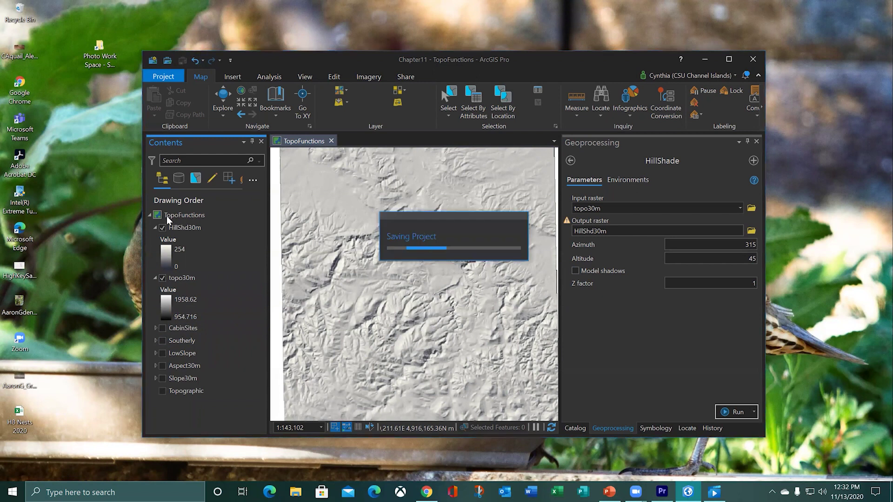
Turn off topo30m and HillShd30m and collapse both legends so that no layer is drawn.
{"action": "left_click", "coordinate": [164, 278]}
{"action": "left_click", "coordinate": [152, 278]}
{"action": "left_click", "coordinate": [155, 277]}
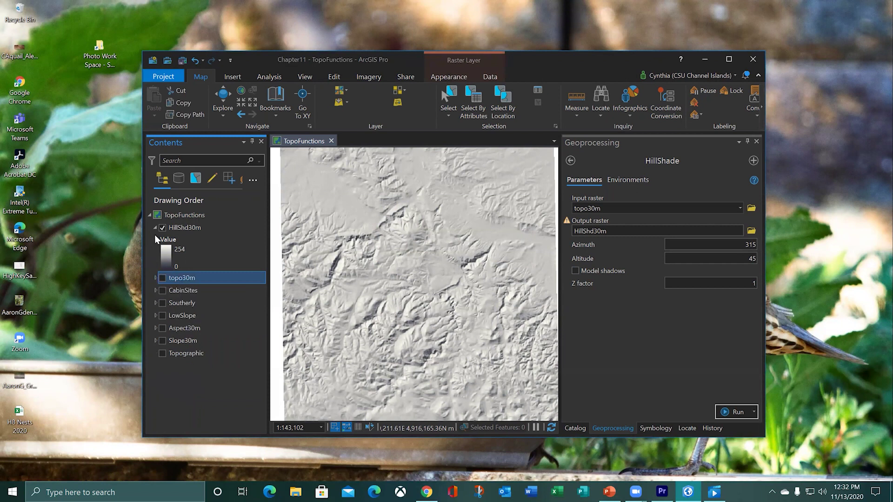
{"action": "left_click", "coordinate": [160, 227]}
{"action": "left_click", "coordinate": [156, 227]}
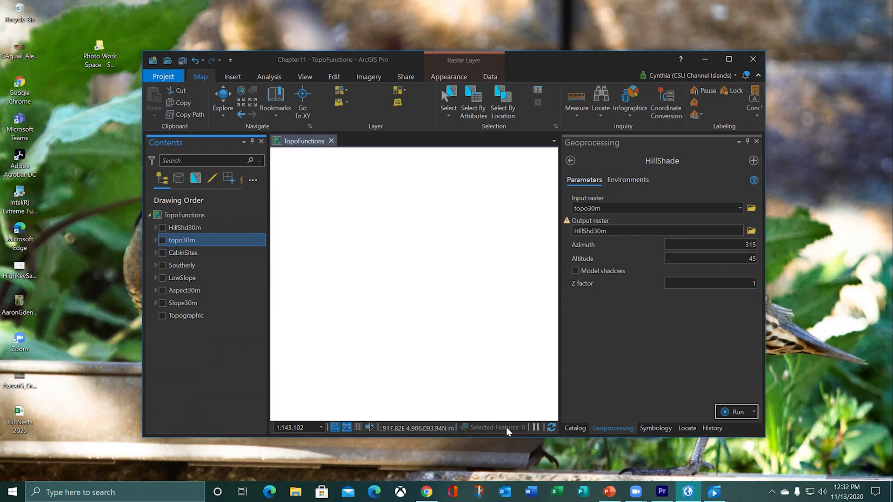
Add the Landuse.lyrx layer file from the BlackHills folder to the TopoFunctions map.
{"action": "left_click", "coordinate": [576, 428]}
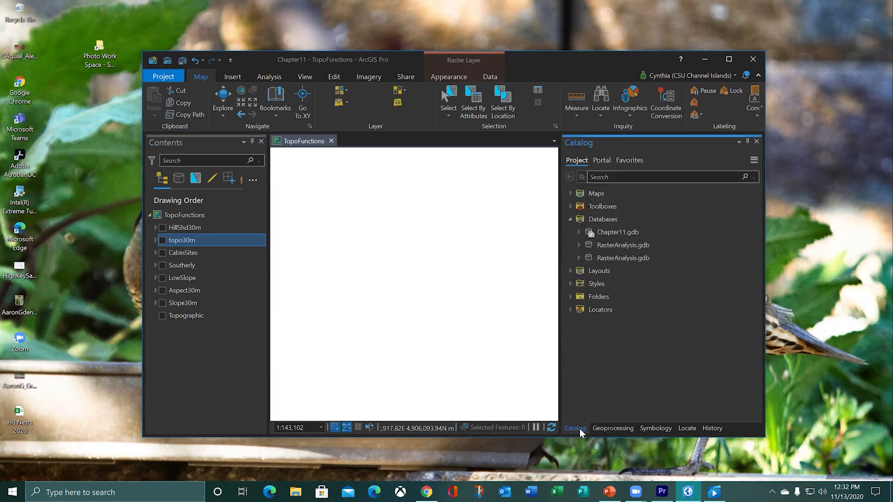
{"action": "left_click", "coordinate": [571, 297]}
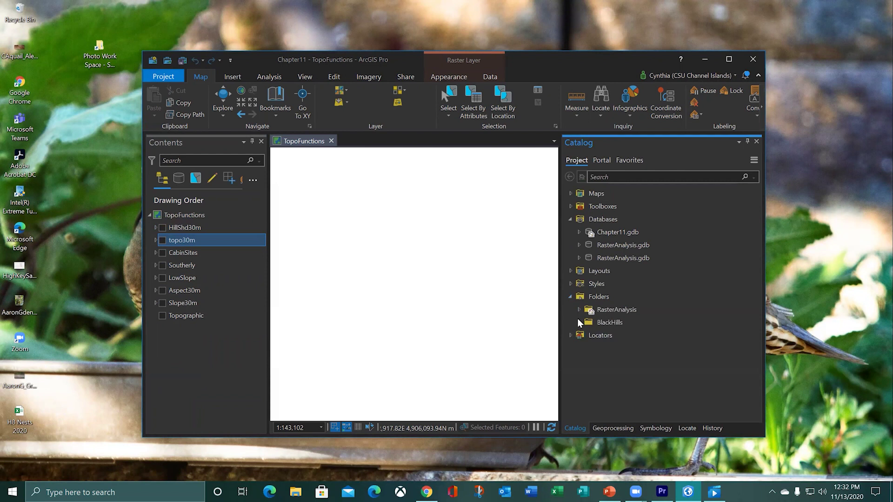
{"action": "left_click", "coordinate": [581, 298]}
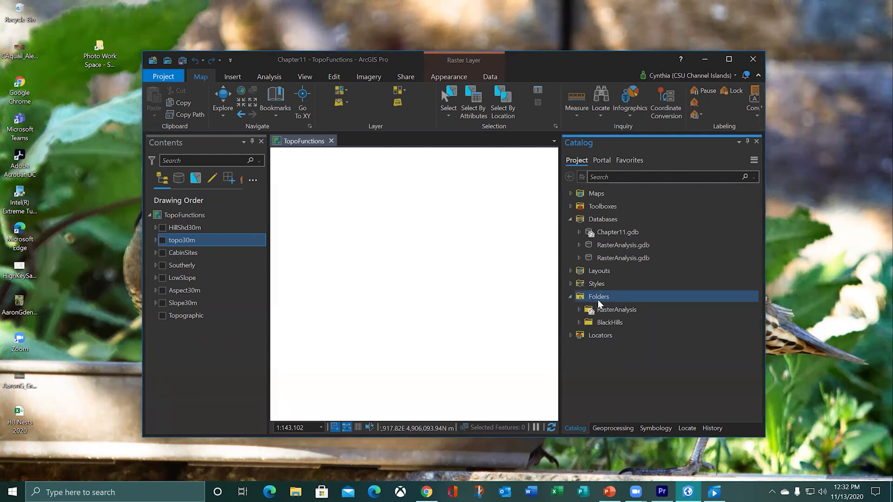
{"action": "left_click", "coordinate": [578, 322]}
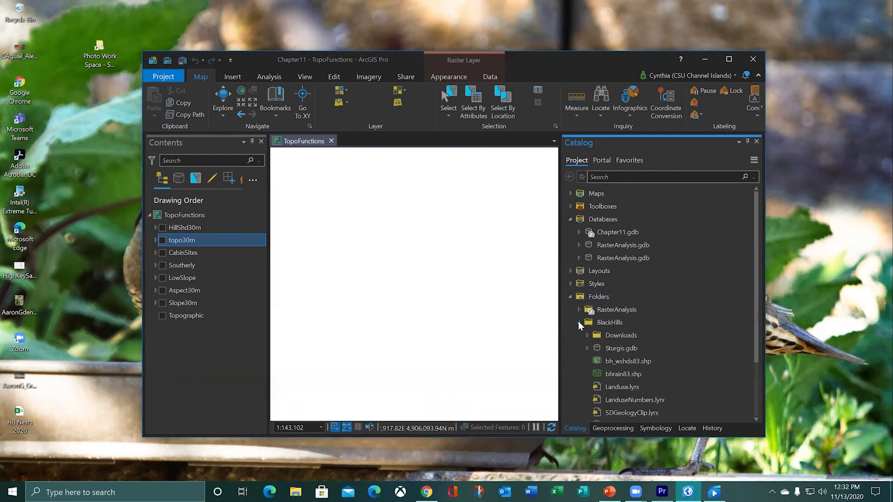
{"action": "mouse_move", "coordinate": [624, 390]}
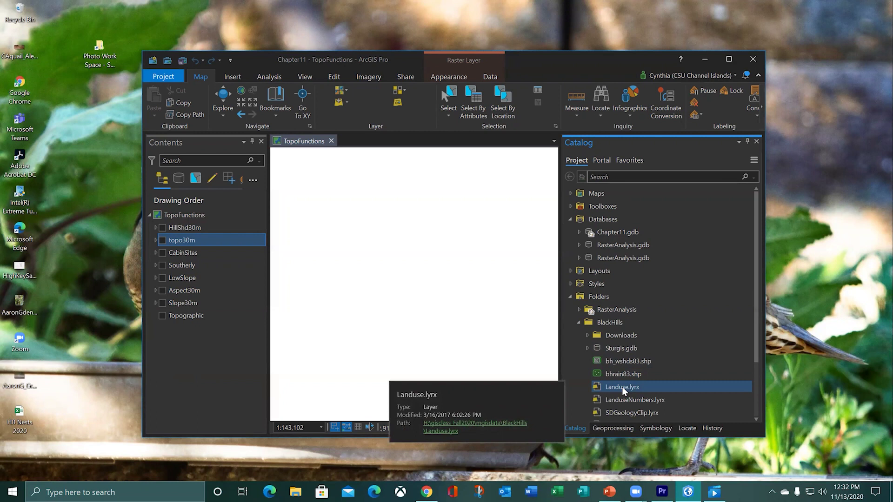
{"action": "mouse_move", "coordinate": [624, 390]}
{"action": "left_mouse_down"}
{"action": "mouse_move", "coordinate": [512, 361]}
{"action": "mouse_move", "coordinate": [479, 338]}
{"action": "left_mouse_up"}
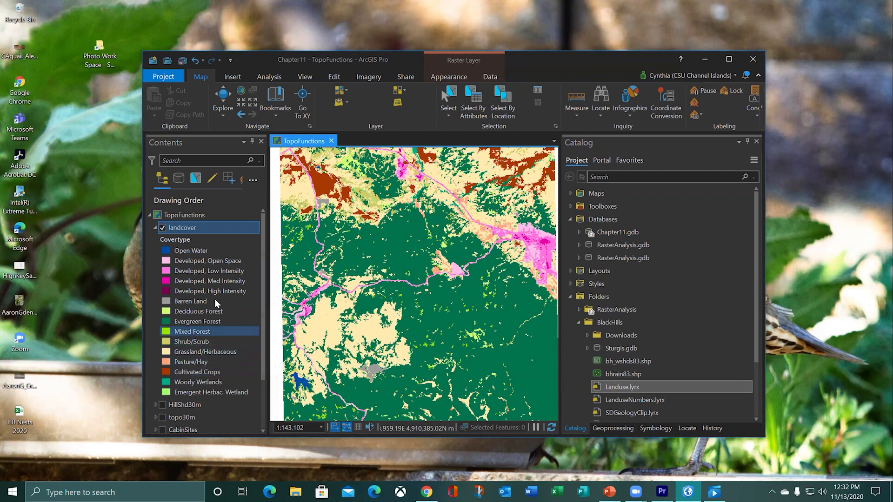
Check the landcover layer's source database and dataset in its layer properties, leaving the properties unchanged.
{"action": "left_click", "coordinate": [193, 228]}
{"action": "right_click", "coordinate": [193, 227]}
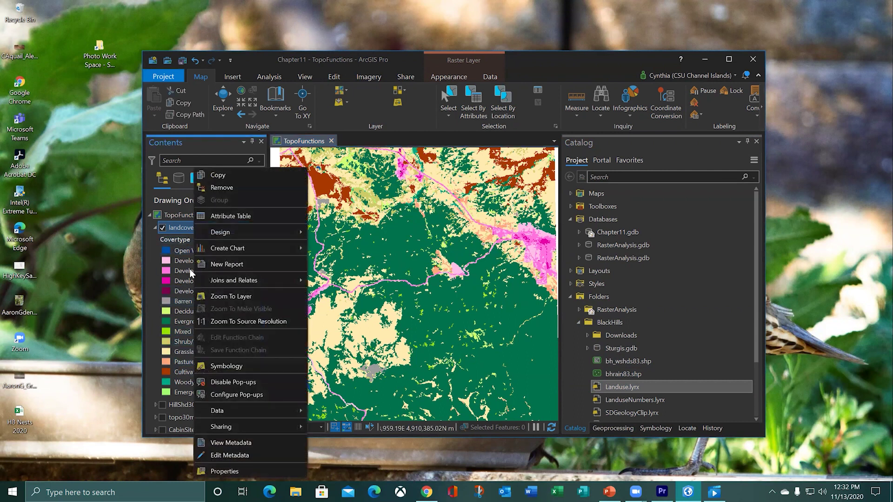
{"action": "left_click", "coordinate": [227, 471]}
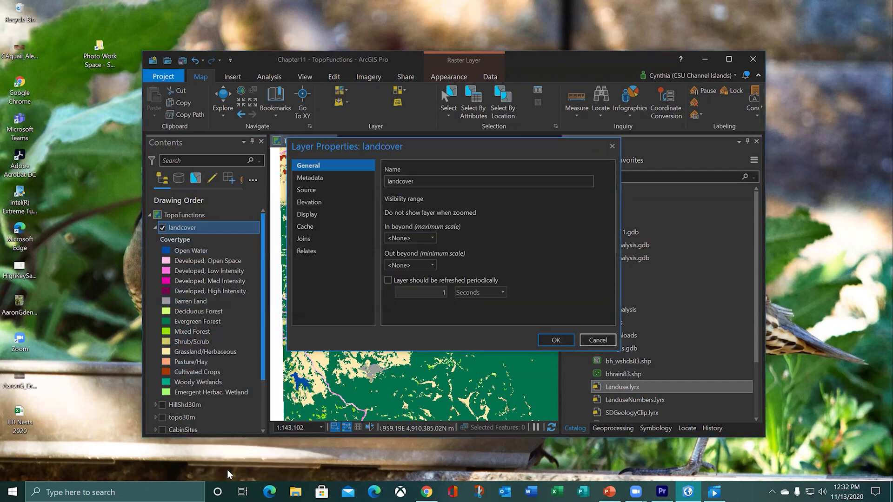
{"action": "left_click", "coordinate": [308, 190]}
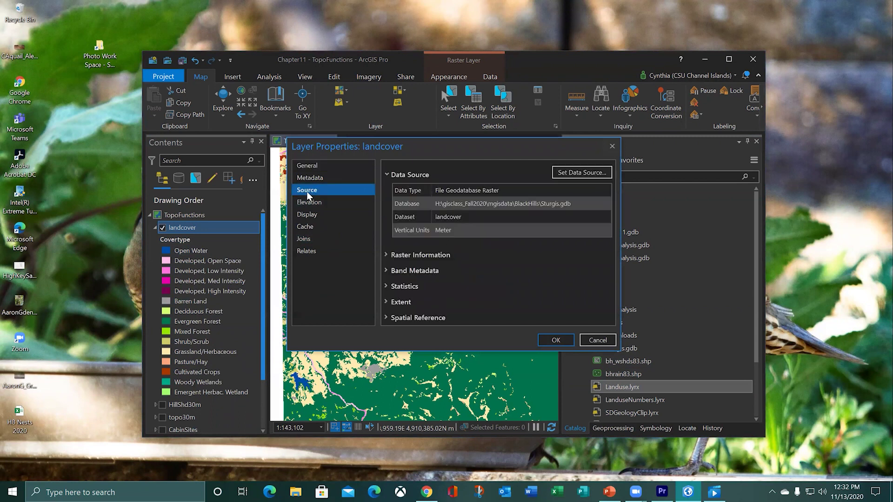
{"action": "left_click", "coordinate": [548, 204]}
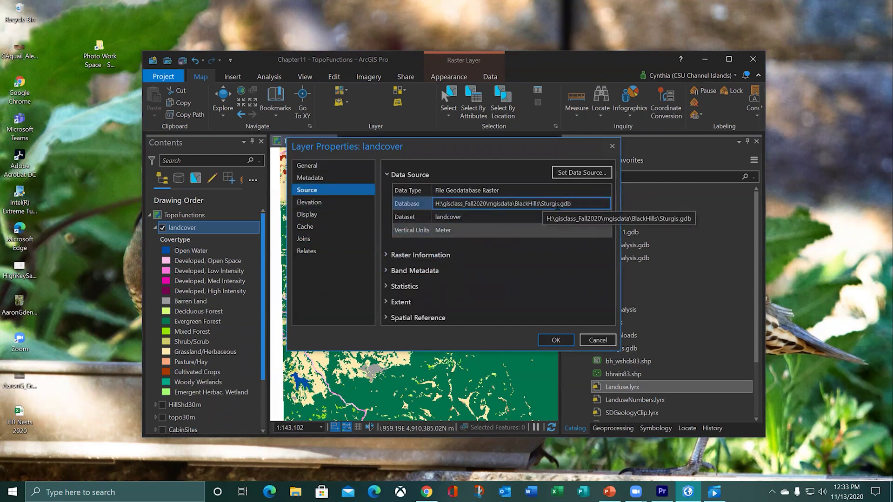
{"action": "left_click", "coordinate": [435, 218]}
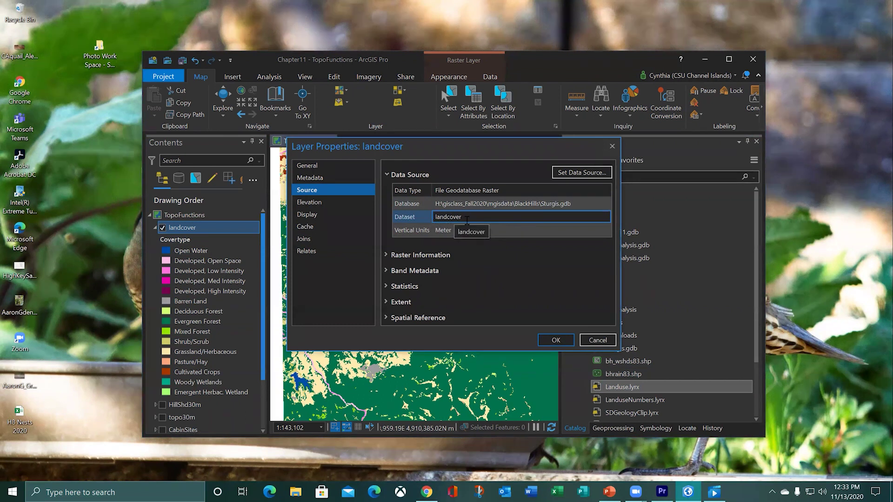
{"action": "left_click", "coordinate": [535, 273]}
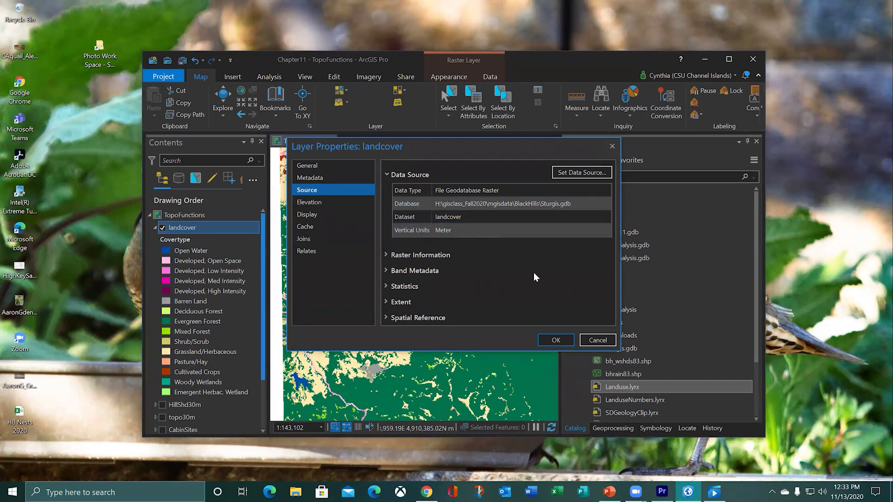
{"action": "left_click", "coordinate": [599, 341]}
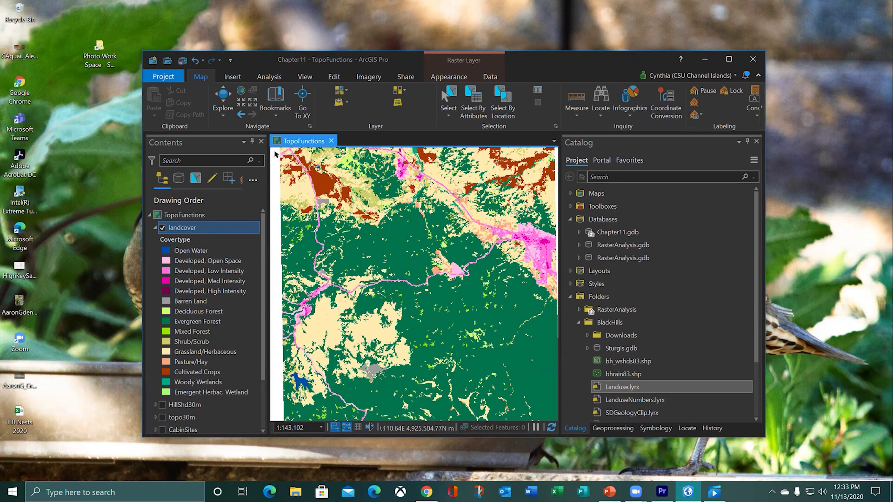
Identify landcover cells in a grassland, a developed and a cultivated area to read their pixel values and cover types.
{"action": "left_click", "coordinate": [456, 197]}
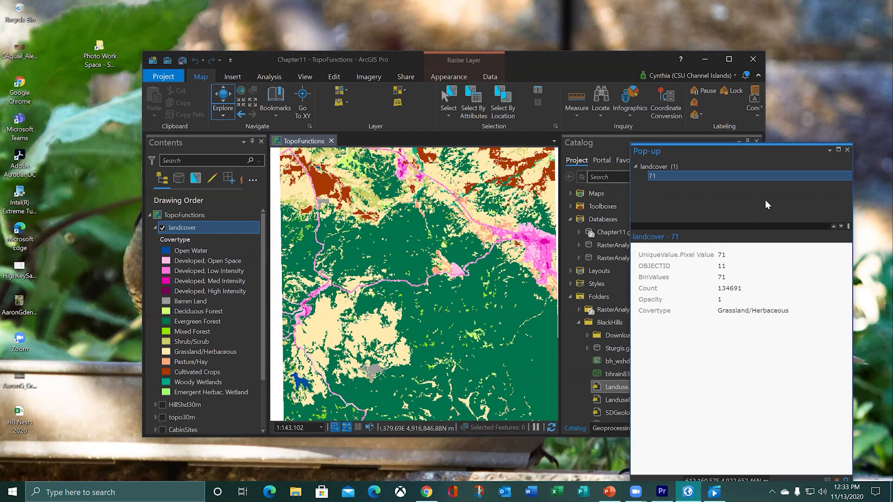
{"action": "left_click_drag", "start_coordinate": [726, 310], "coordinate": [775, 311]}
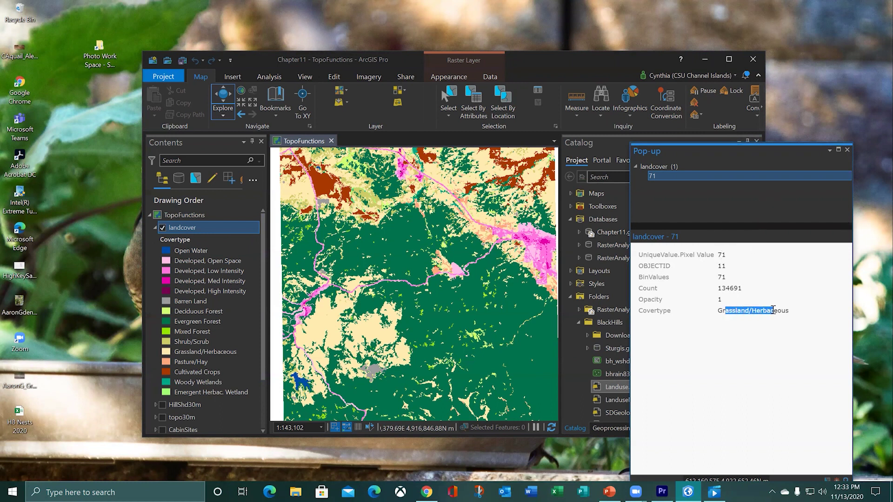
{"action": "left_click", "coordinate": [525, 239]}
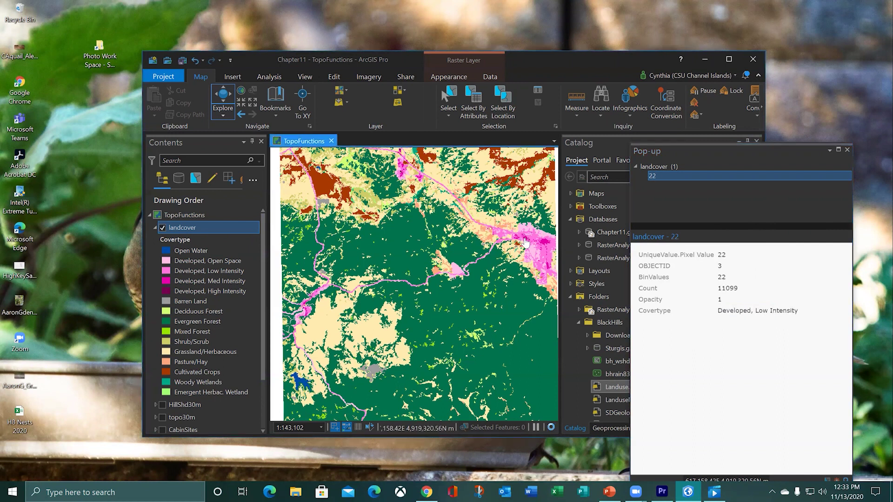
{"action": "double_click", "coordinate": [722, 255]}
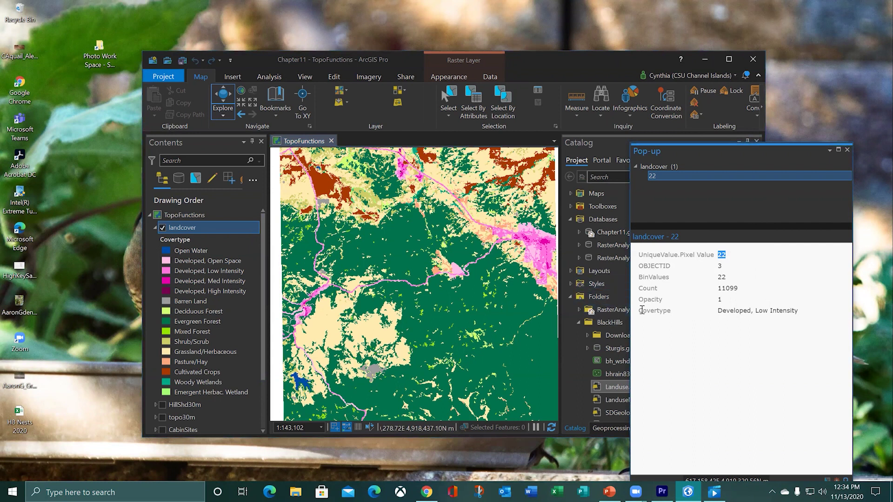
{"action": "left_click_drag", "start_coordinate": [727, 312], "coordinate": [783, 312]}
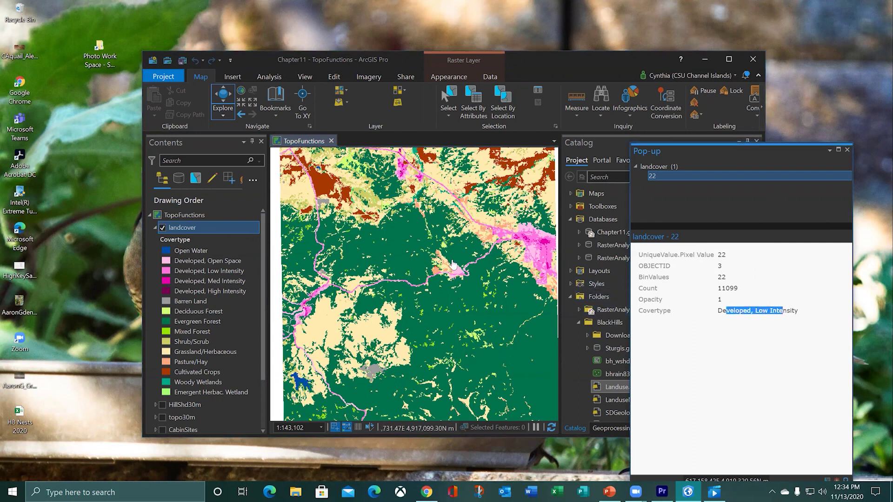
{"action": "left_click", "coordinate": [501, 186]}
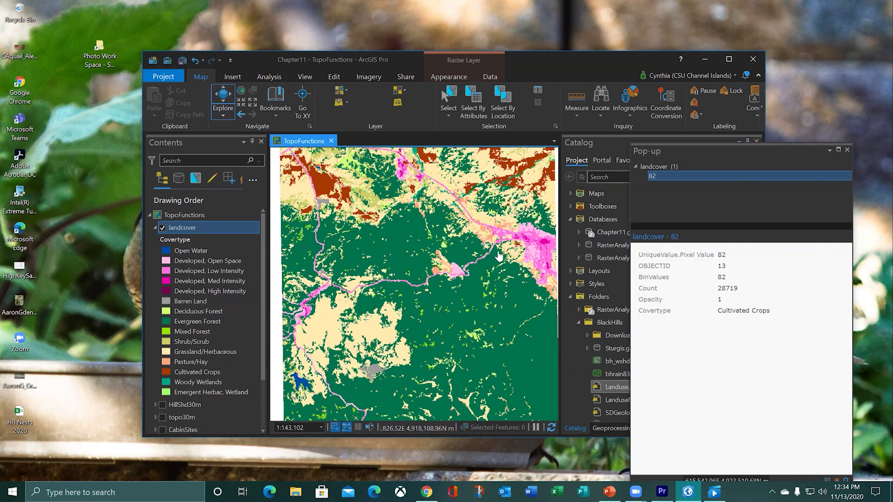
{"action": "left_click", "coordinate": [847, 152]}
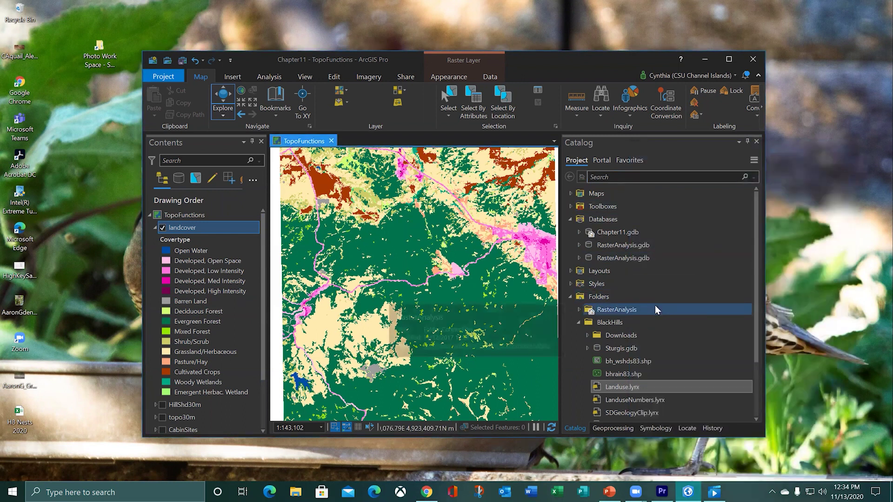
Find and open the Focal Statistics tool from Image Analyst Tools and view its help illustration.
{"action": "left_click", "coordinate": [621, 426]}
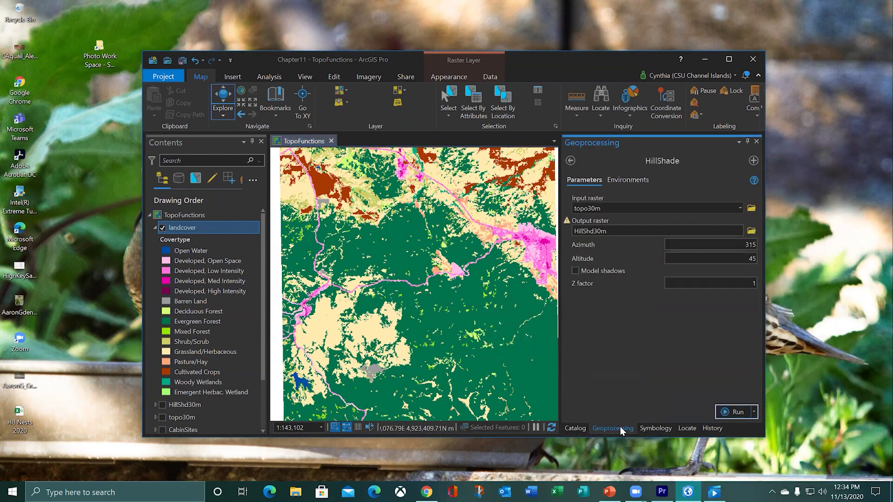
{"action": "left_click", "coordinate": [571, 162]}
{"action": "type", "text": "focal st"}
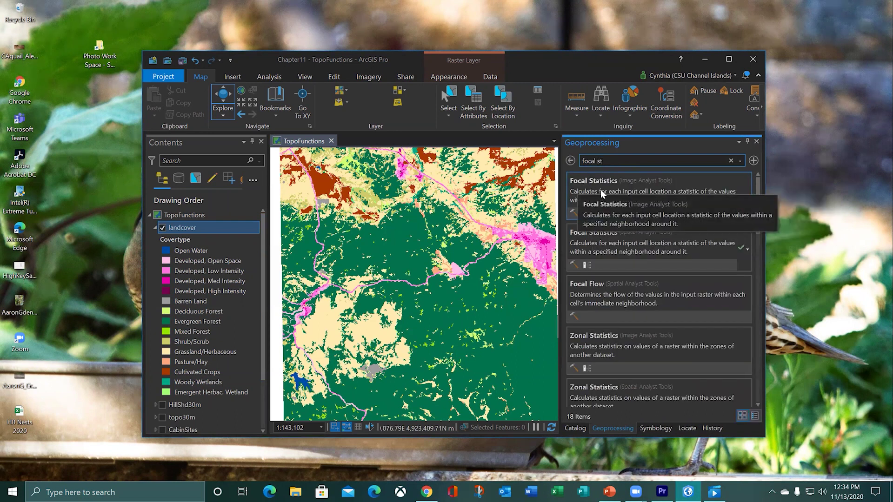
{"action": "left_click", "coordinate": [622, 188]}
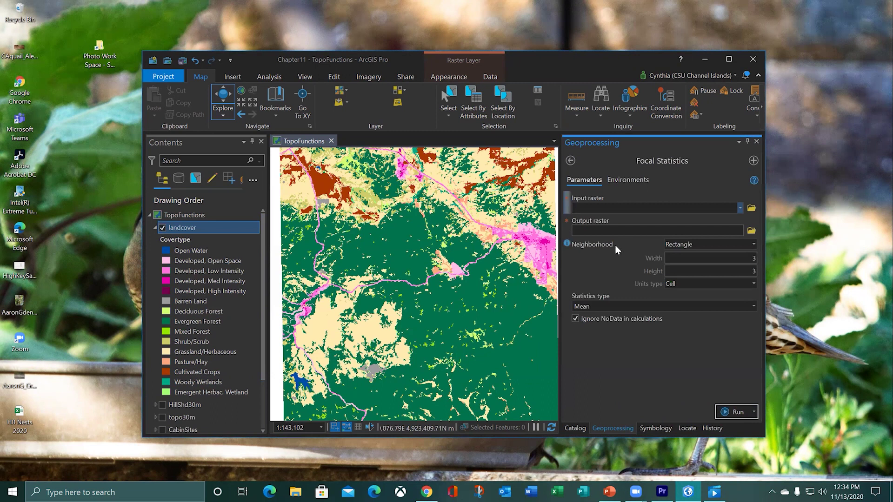
{"action": "mouse_move", "coordinate": [754, 182]}
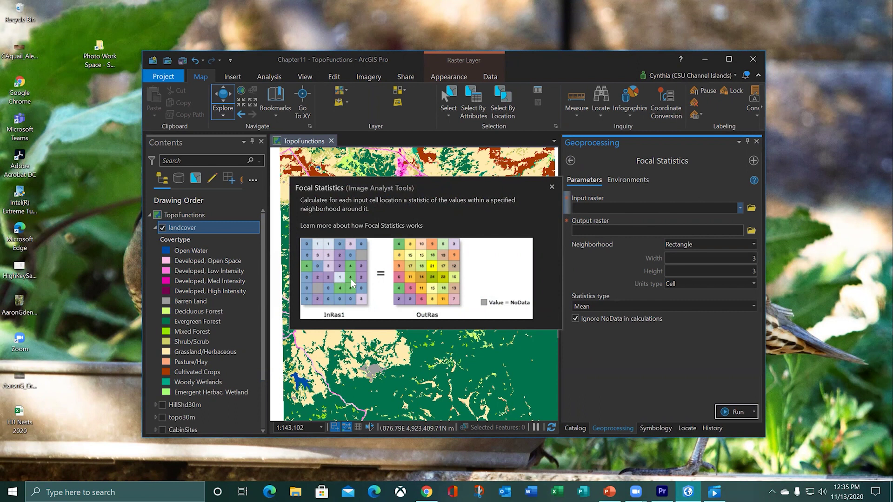
{"action": "left_click", "coordinate": [552, 188]}
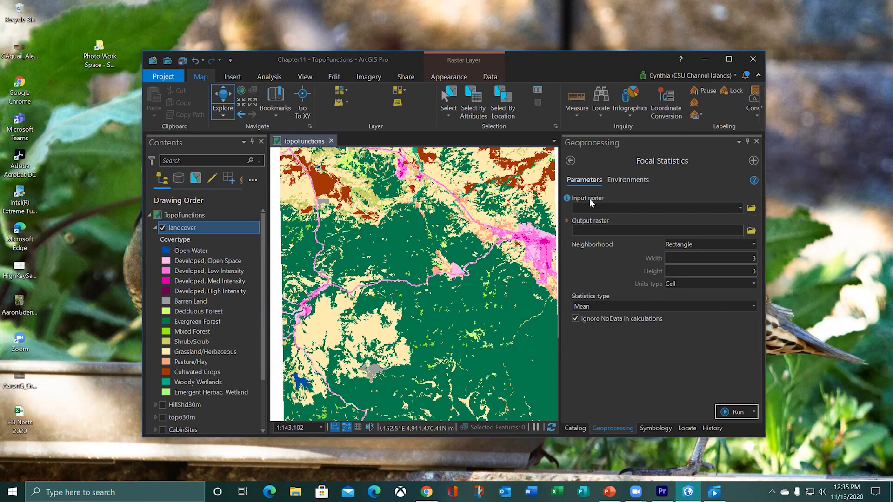
Set landcover as the Focal Statistics input raster and name the output raster Lcvarfoc in Chapter11.gdb.
{"action": "left_click", "coordinate": [741, 208]}
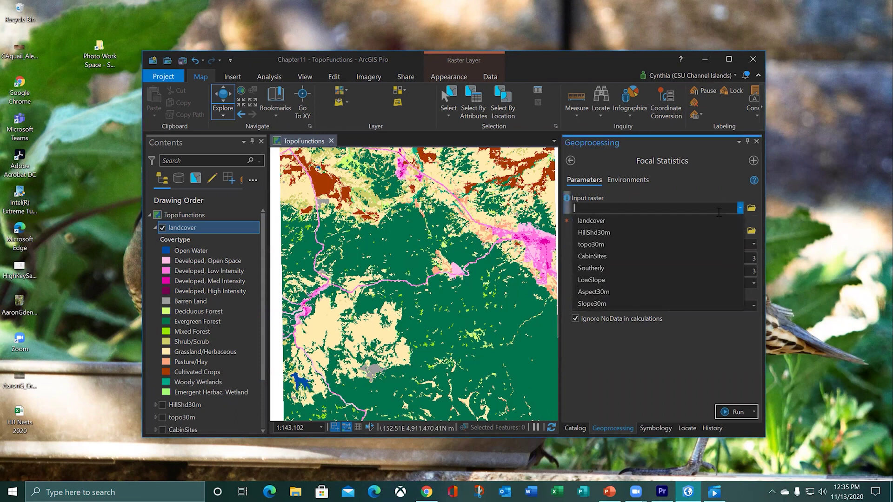
{"action": "left_click", "coordinate": [656, 220]}
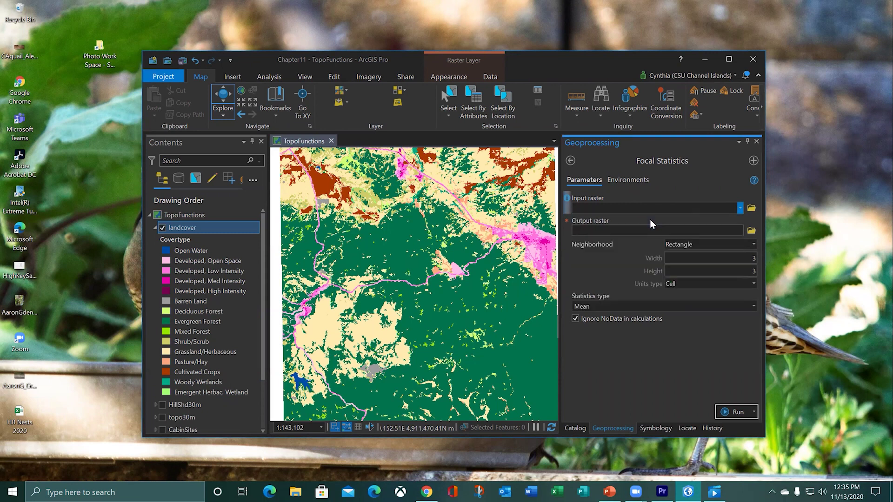
{"action": "left_click", "coordinate": [627, 231]}
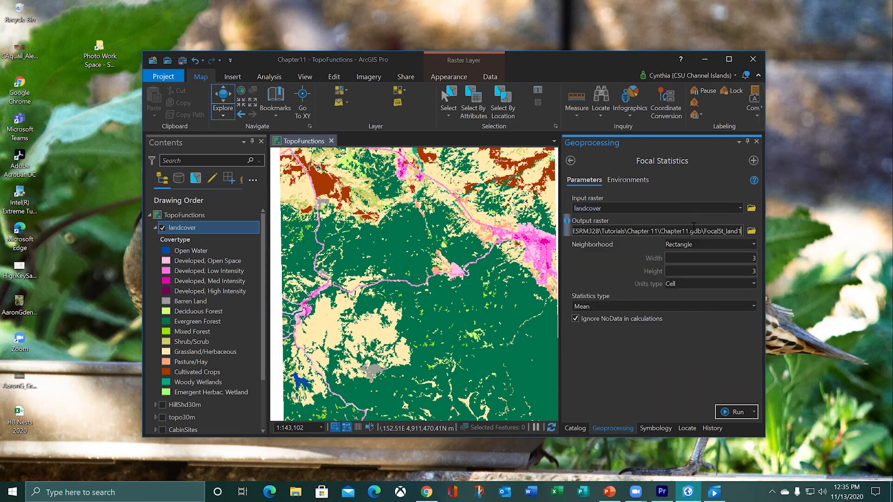
{"action": "left_click_drag", "start_coordinate": [703, 233], "coordinate": [756, 231]}
{"action": "type", "text": "l"}
{"action": "type", "text": "a"}
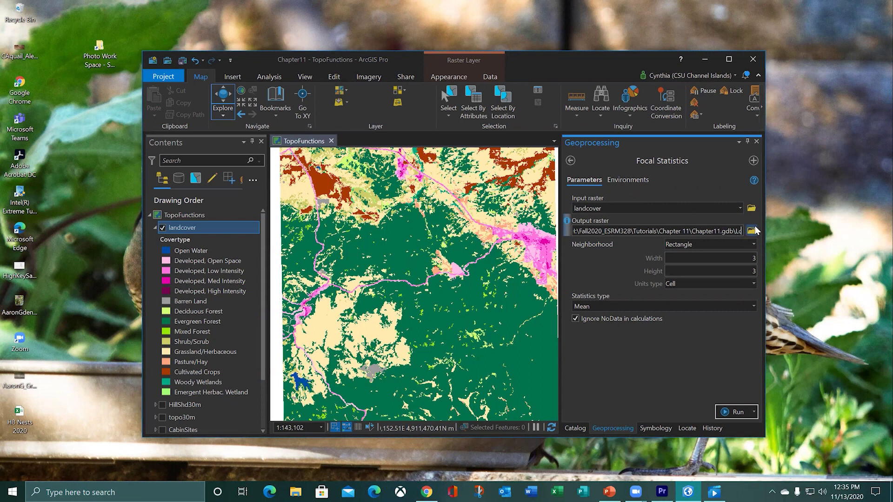
{"action": "type", "text": "va"}
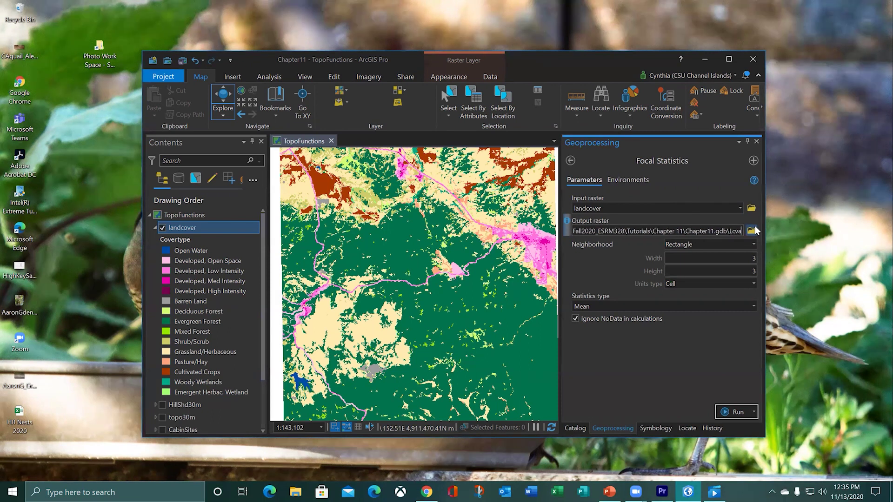
{"action": "type", "text": "r"}
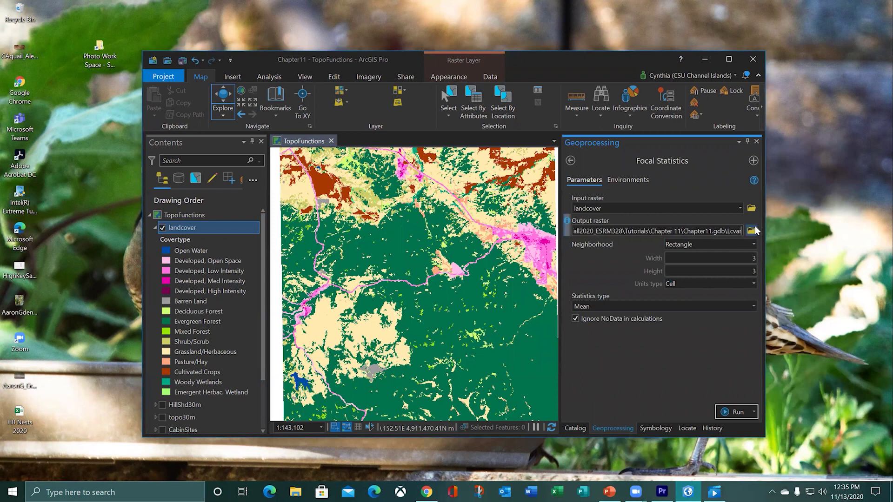
{"action": "type", "text": "foc"}
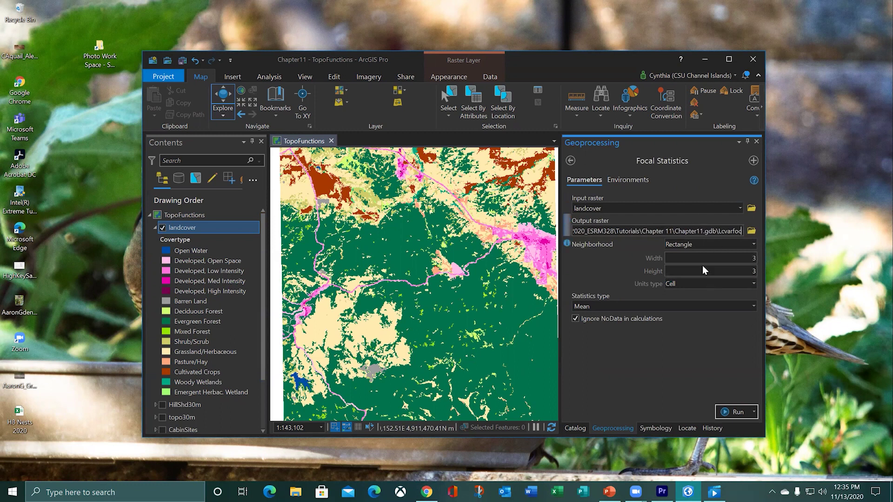
Review the Focal Statistics neighborhood help and the available shape options, keeping Rectangle.
{"action": "mouse_move", "coordinate": [566, 245]}
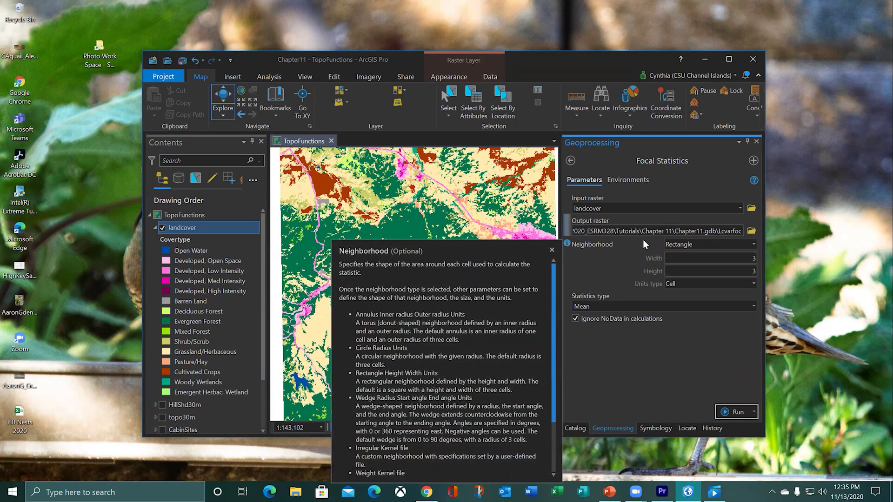
{"action": "left_click", "coordinate": [754, 245]}
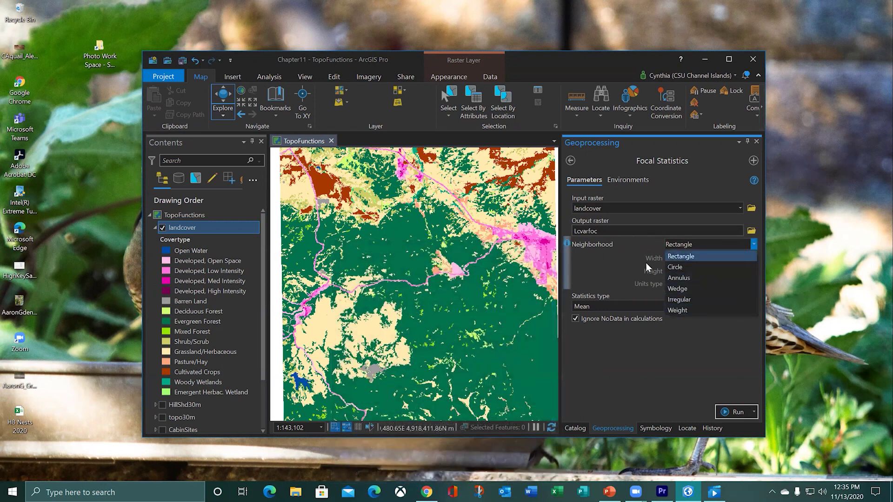
{"action": "left_click", "coordinate": [636, 358]}
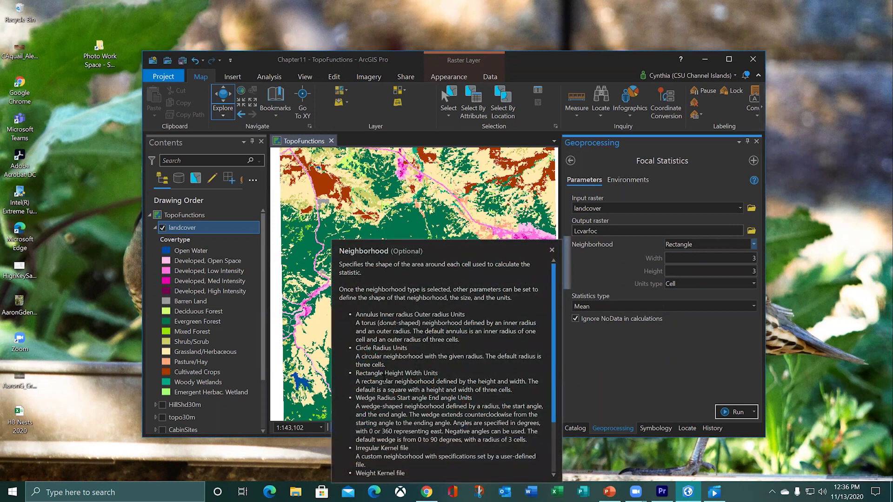
Set the Focal Statistics rectangle neighborhood to a width and height of 10 in Cell units, consulting the neighborhood help.
{"action": "left_click_drag", "start_coordinate": [356, 374], "coordinate": [518, 388]}
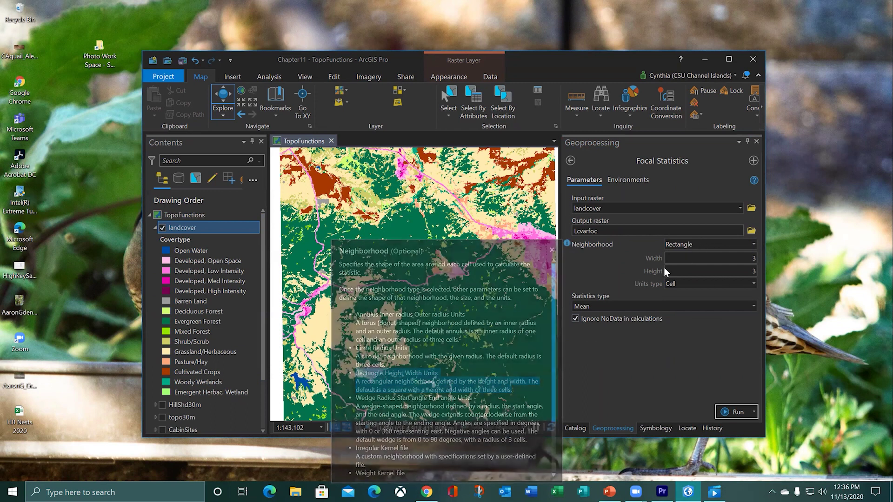
{"action": "left_click", "coordinate": [747, 259]}
{"action": "double_click", "coordinate": [754, 259]}
{"action": "type", "text": "10"}
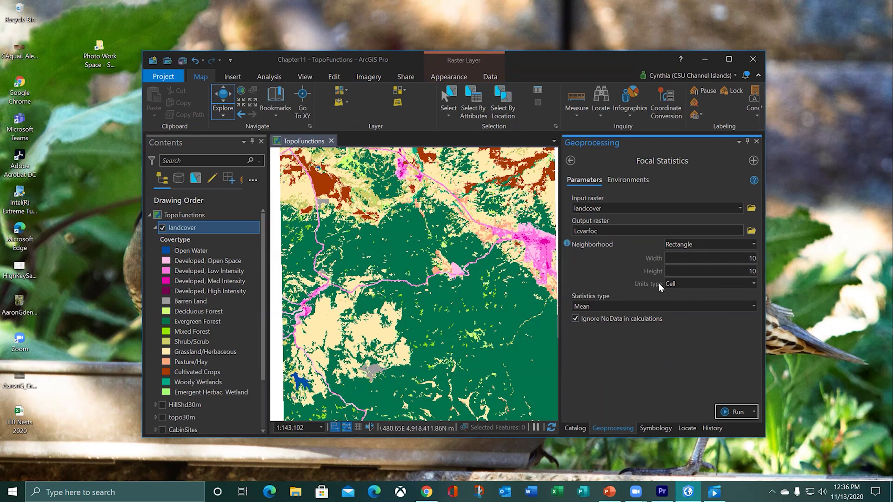
{"action": "left_click", "coordinate": [753, 284]}
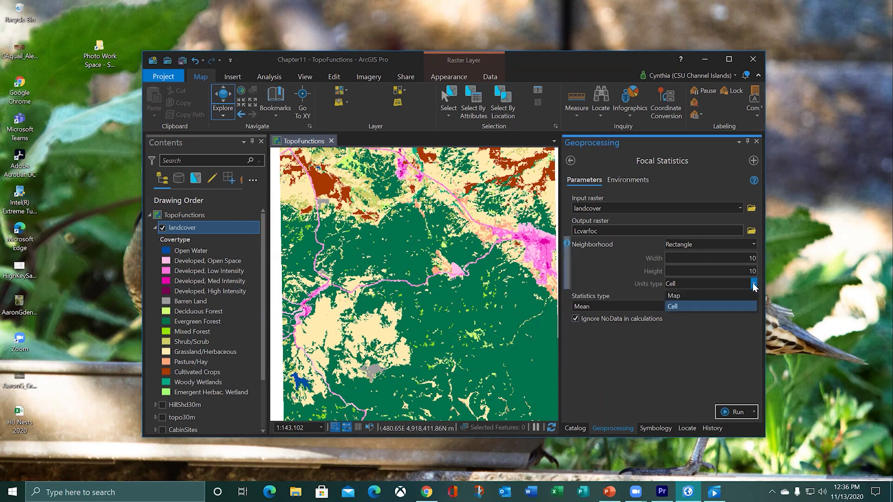
{"action": "left_click", "coordinate": [682, 305]}
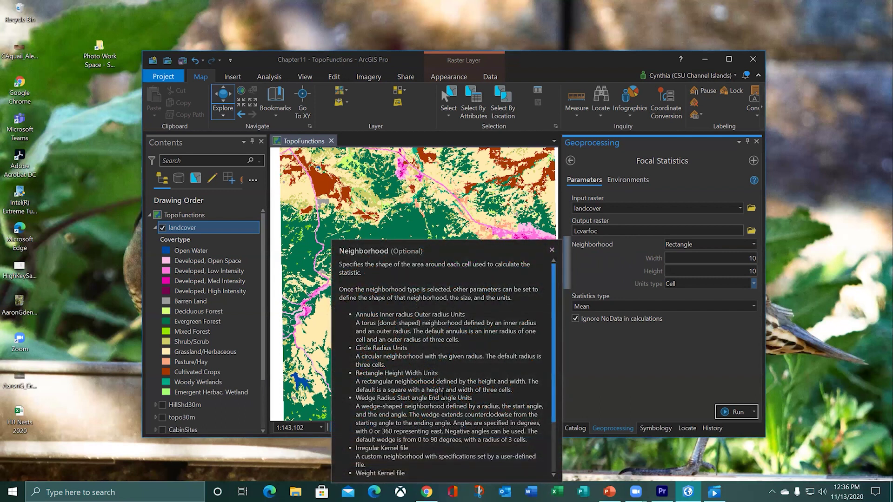
{"action": "scroll", "coordinate": [423, 389], "scroll_direction": "down", "scroll_amount": 1}
{"action": "scroll", "coordinate": [423, 390], "scroll_direction": "down", "scroll_amount": 3}
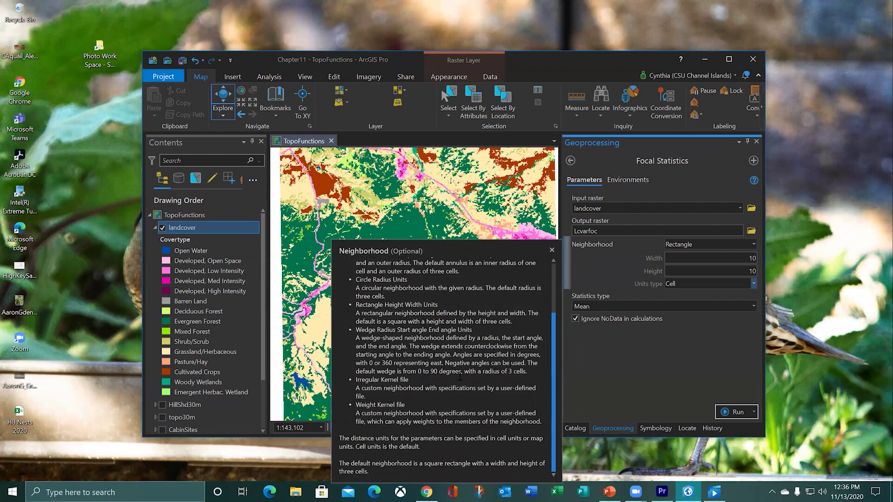
{"action": "left_click", "coordinate": [629, 373]}
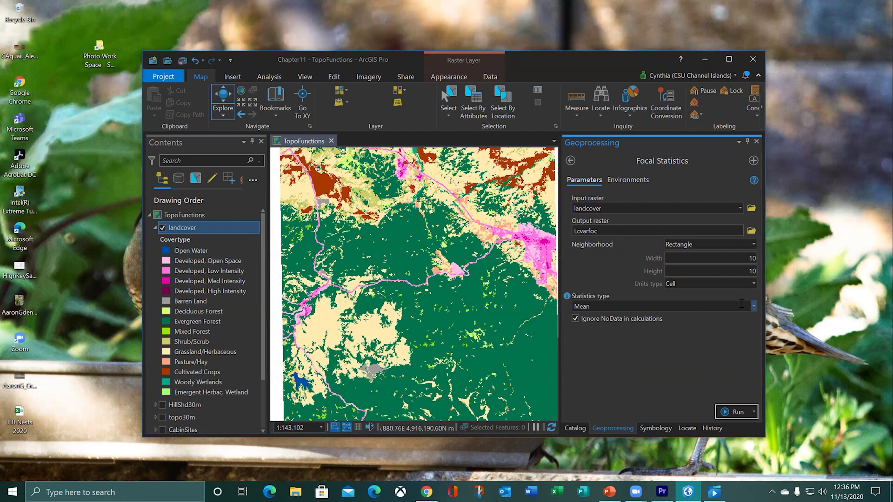
Set the statistics type to Variety and run Focal Statistics on landcover.
{"action": "left_click", "coordinate": [753, 307]}
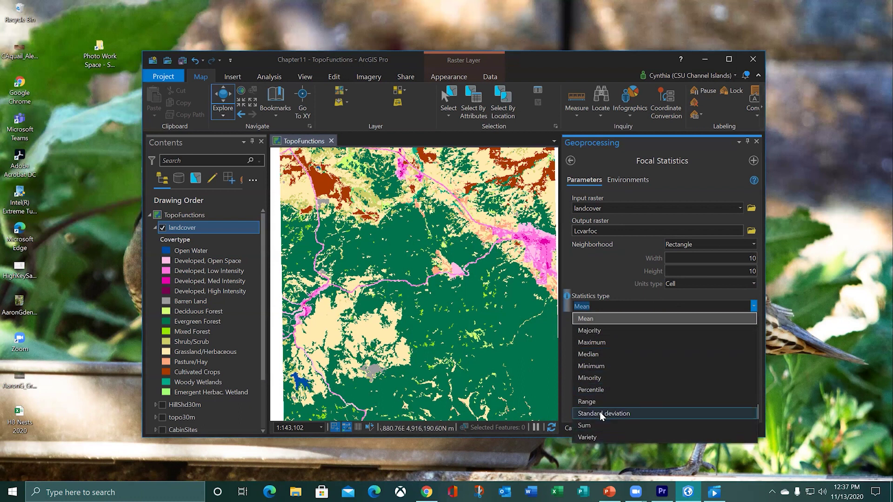
{"action": "left_click", "coordinate": [594, 439]}
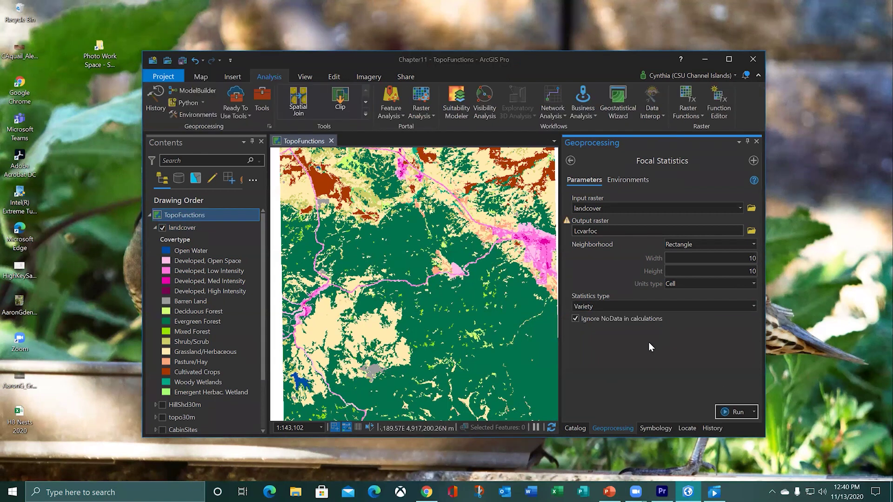
{"action": "left_click", "coordinate": [722, 412]}
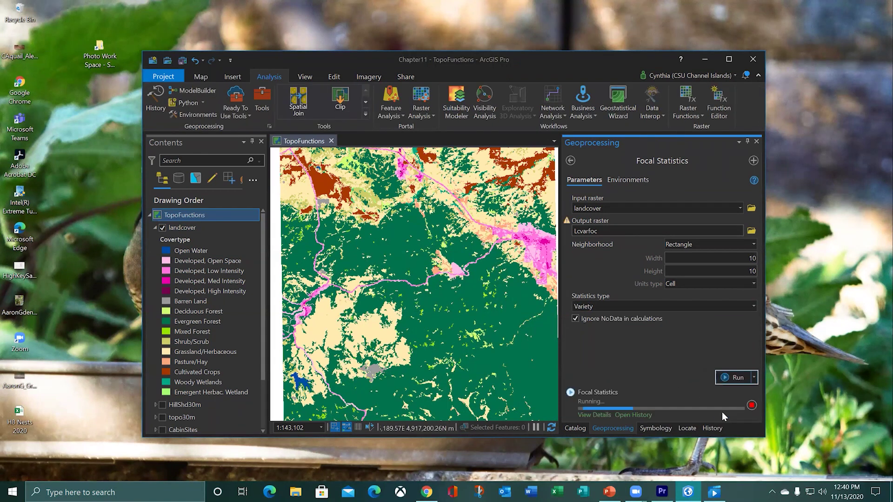
{"action": "mouse_move", "coordinate": [691, 417]}
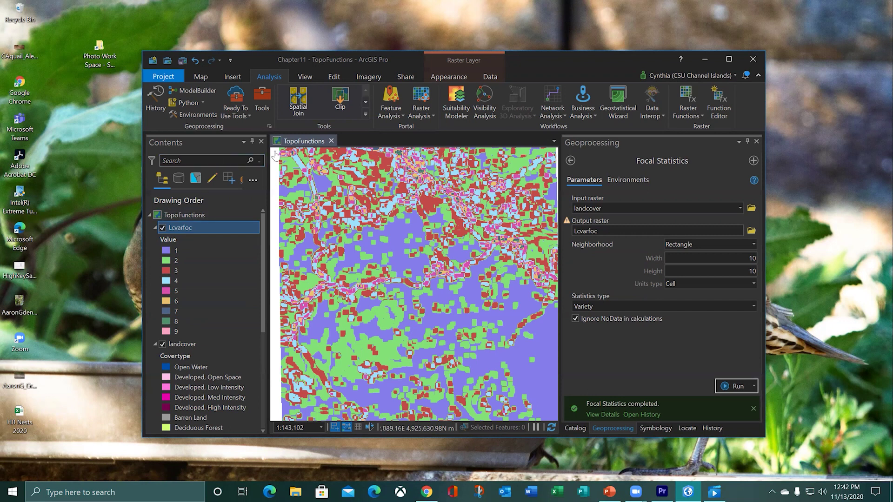
Open the symbology of the Lcvarfoc layer and apply a continuous yellow-to-green color scheme.
{"action": "right_click", "coordinate": [192, 228]}
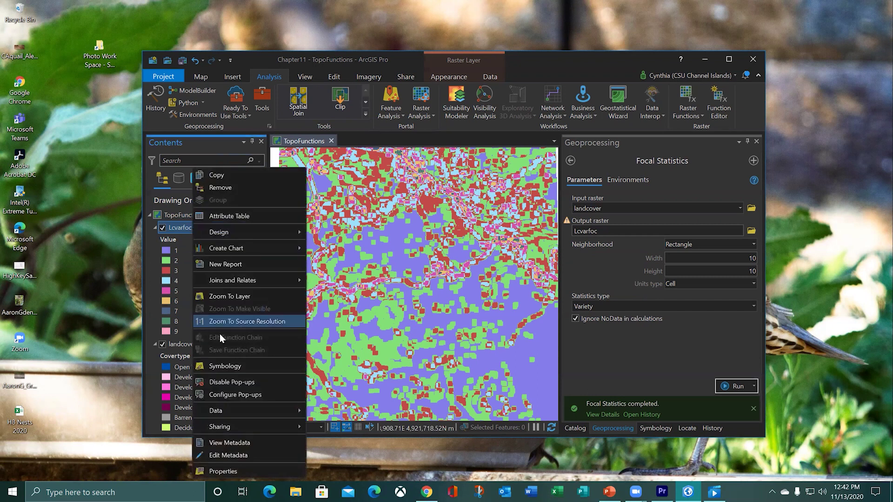
{"action": "left_click", "coordinate": [220, 364]}
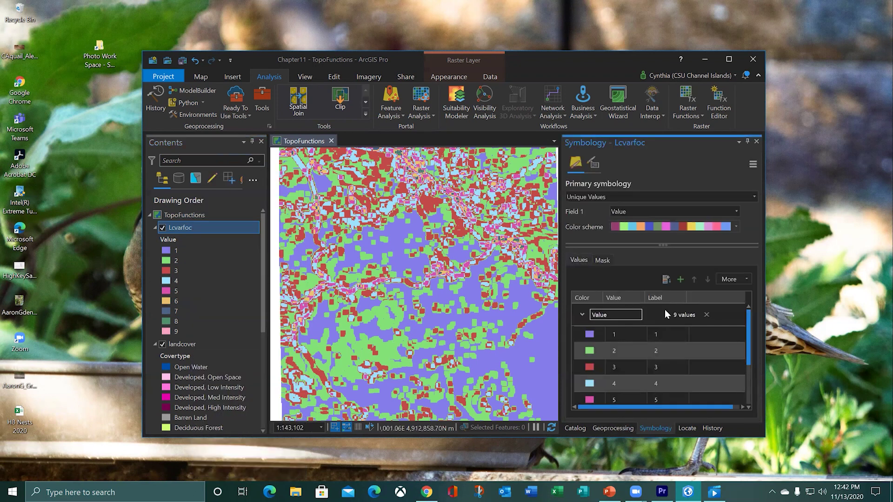
{"action": "left_click", "coordinate": [735, 226]}
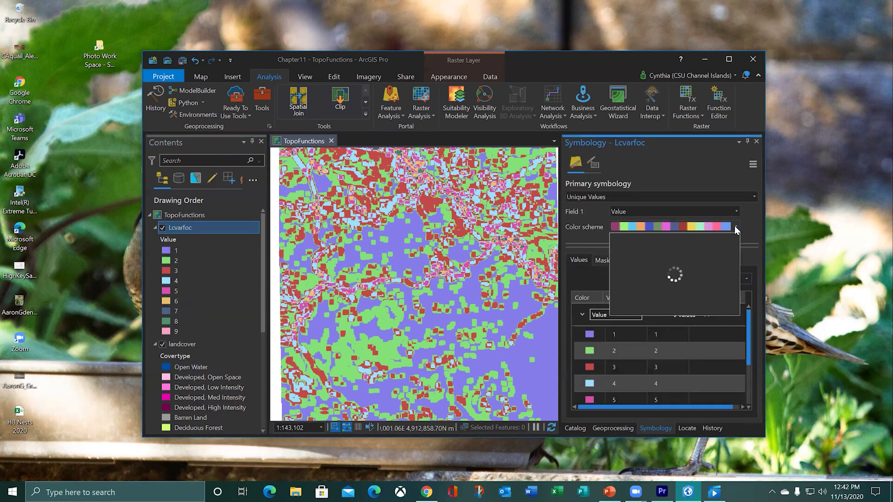
{"action": "left_click_drag", "start_coordinate": [737, 255], "coordinate": [737, 345]}
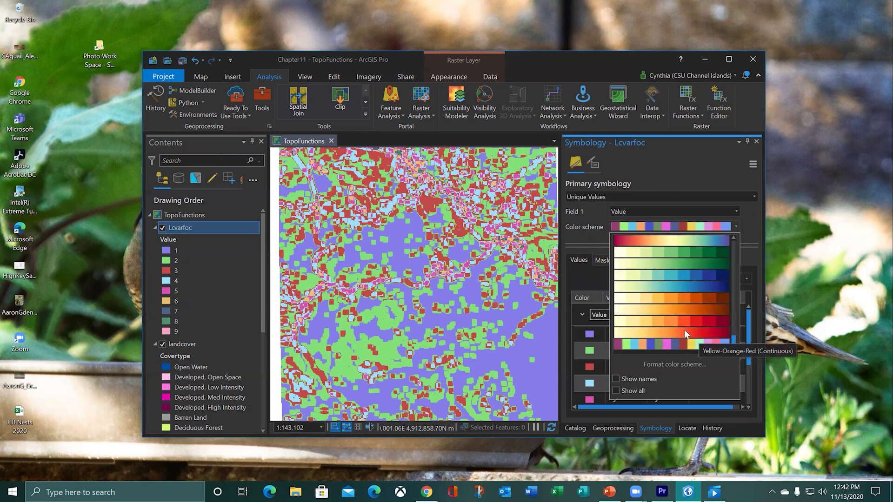
{"action": "scroll", "coordinate": [684, 330], "scroll_direction": "up", "scroll_amount": 1}
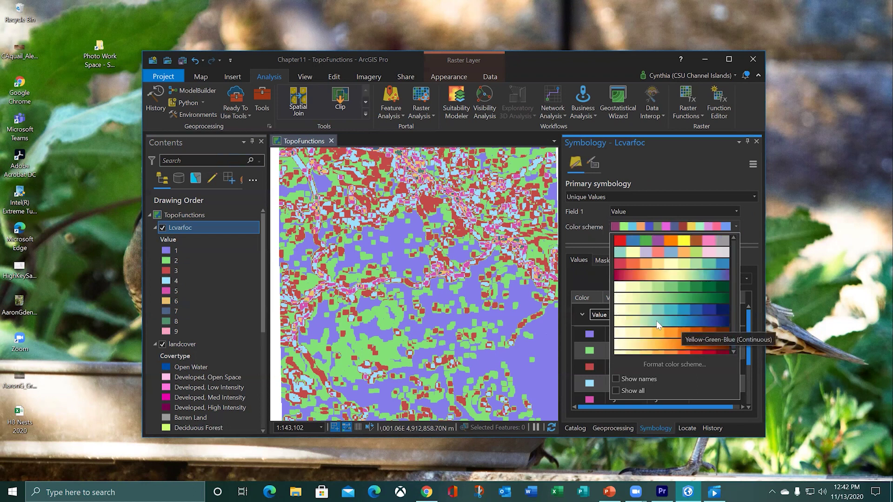
{"action": "left_click", "coordinate": [652, 297]}
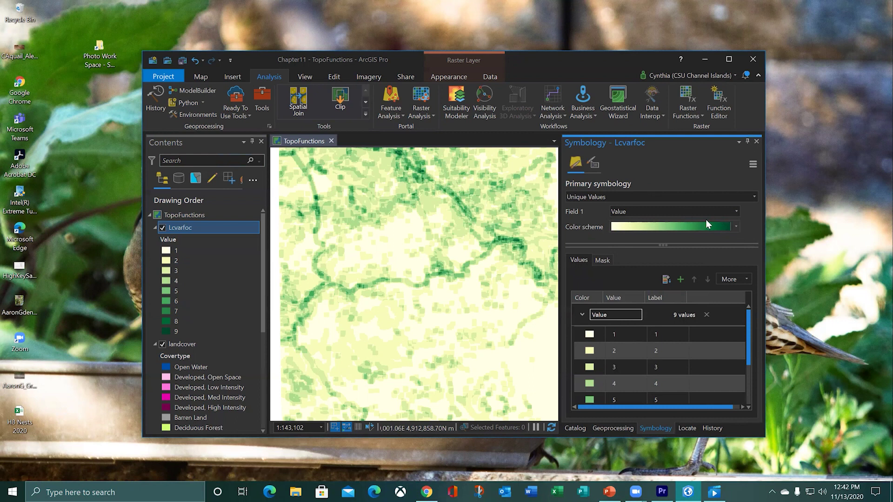
Change the Lcvarfoc color scheme to a continuous yellow-to-orange-to-brown ramp.
{"action": "left_click", "coordinate": [735, 227]}
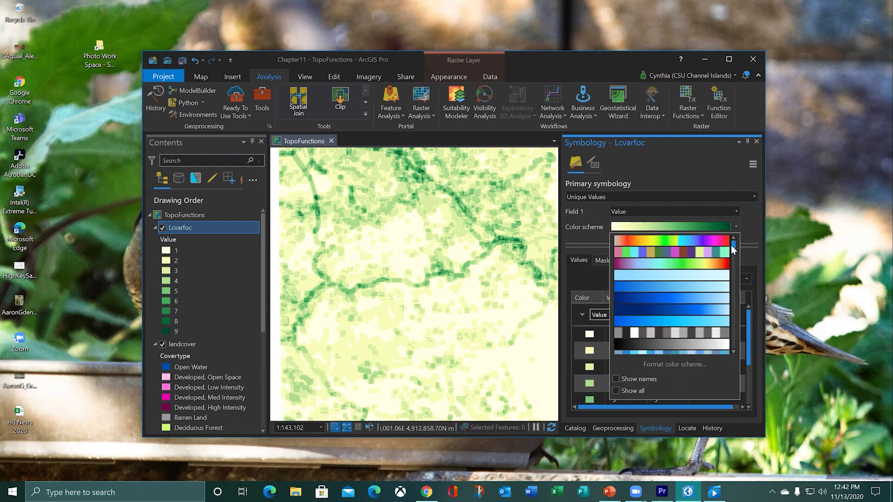
{"action": "left_click_drag", "start_coordinate": [733, 248], "coordinate": [728, 348]}
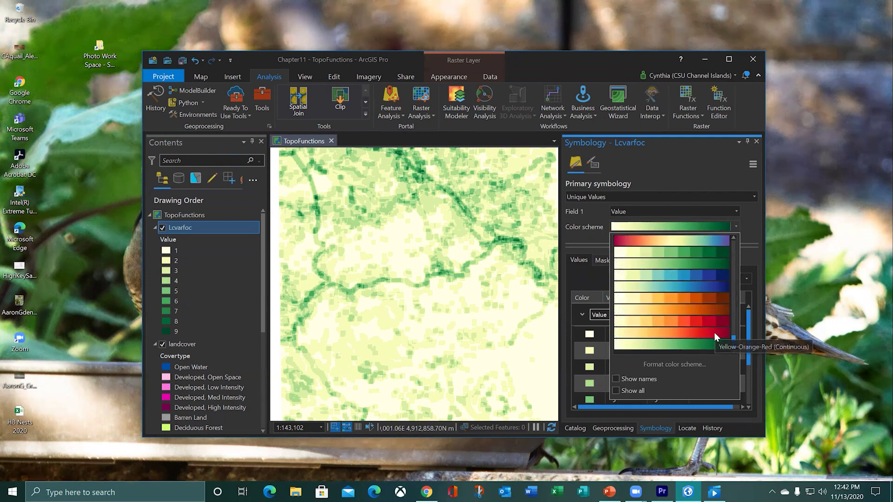
{"action": "left_click", "coordinate": [707, 306]}
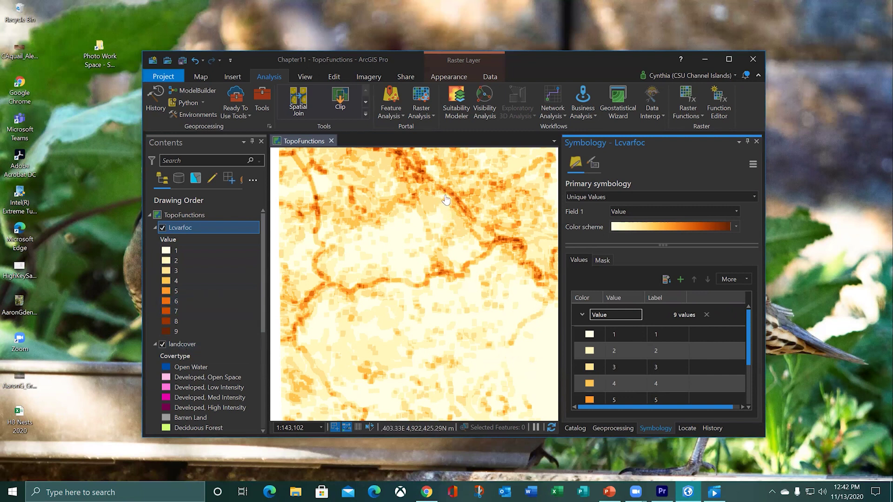
Compare Lcvarfoc with the underlying landcover cells at wide and close range, and return to the wide extent with Lcvarfoc hidden.
{"action": "left_click", "coordinate": [162, 227]}
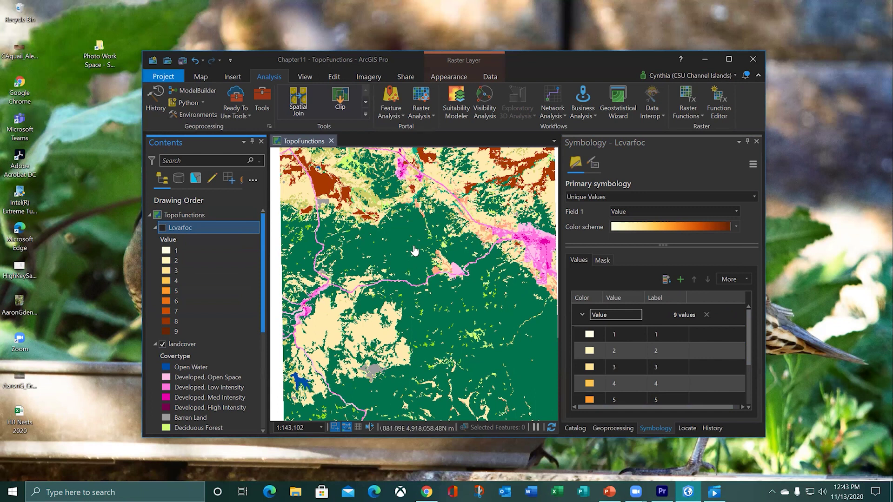
{"action": "left_click", "coordinate": [162, 228]}
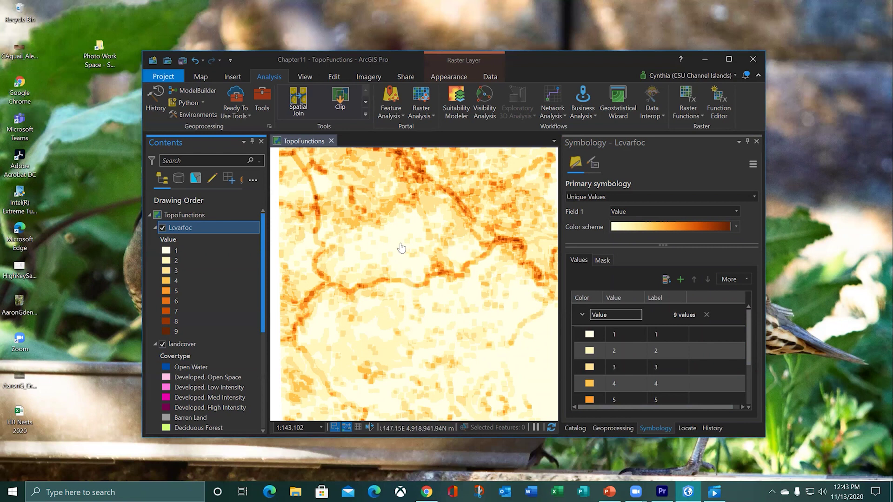
{"action": "scroll", "coordinate": [416, 250], "scroll_direction": "up", "scroll_amount": 5}
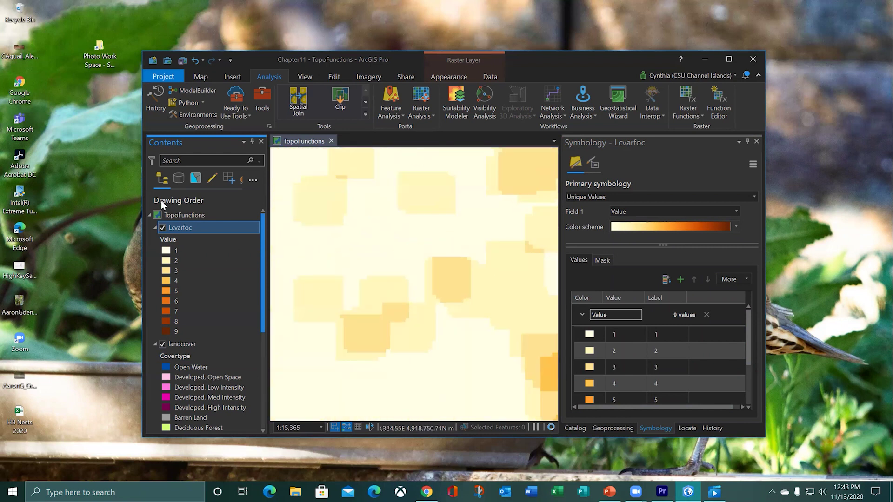
{"action": "left_click", "coordinate": [163, 227]}
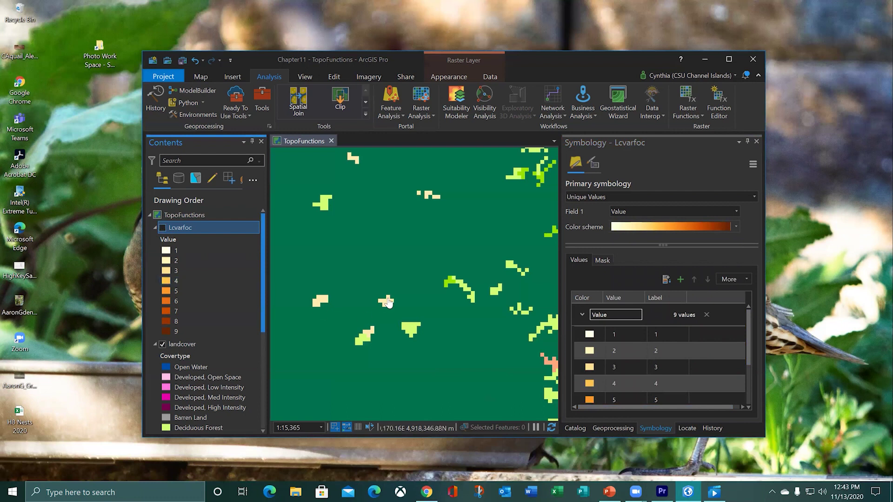
{"action": "scroll", "coordinate": [388, 303], "scroll_direction": "up", "scroll_amount": 1}
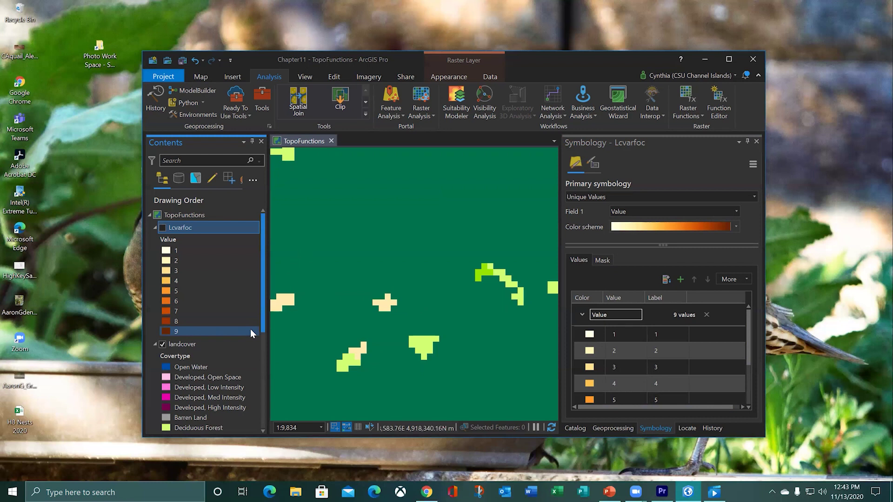
{"action": "left_click", "coordinate": [614, 335]}
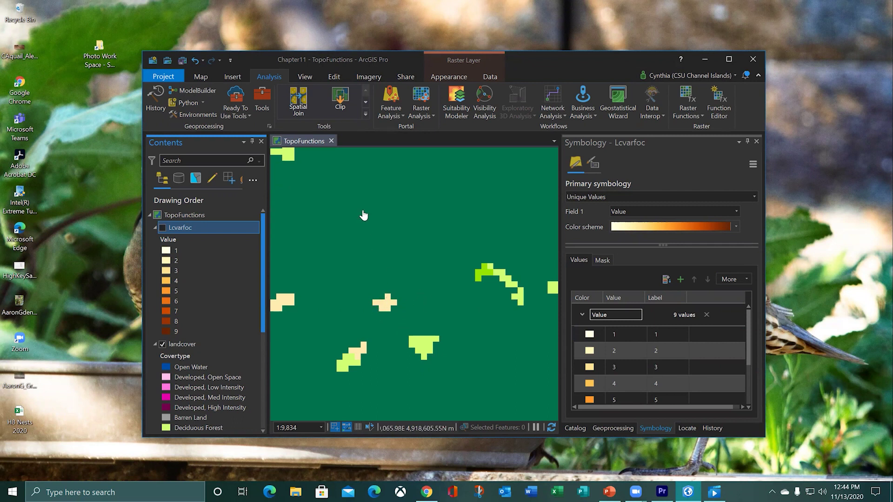
{"action": "left_click", "coordinate": [205, 77]}
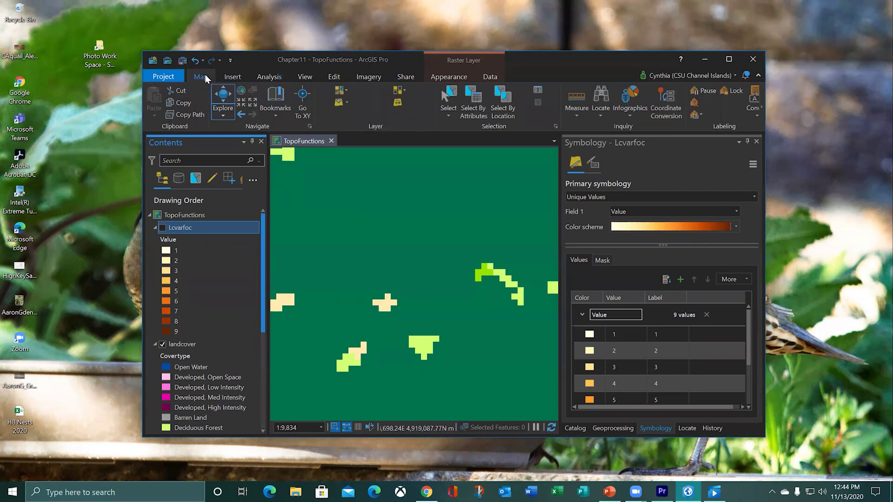
{"action": "left_click", "coordinate": [241, 114]}
{"action": "left_click", "coordinate": [241, 114]}
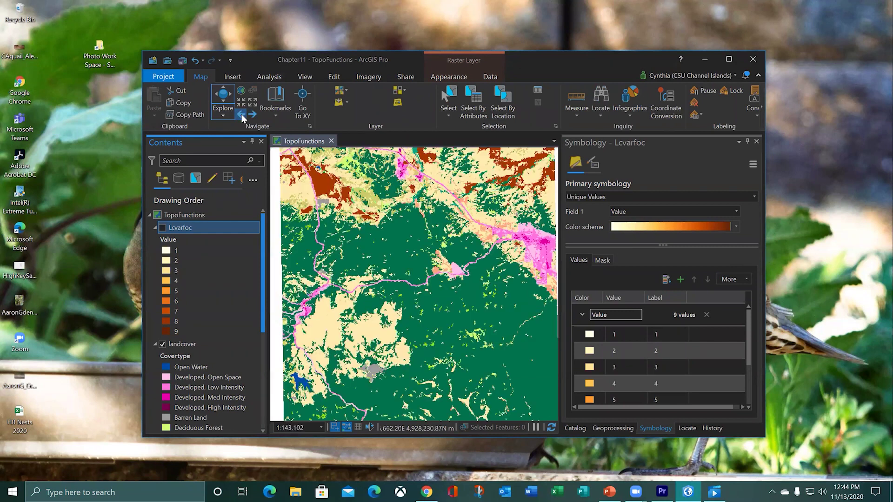
{"action": "left_click", "coordinate": [241, 115]}
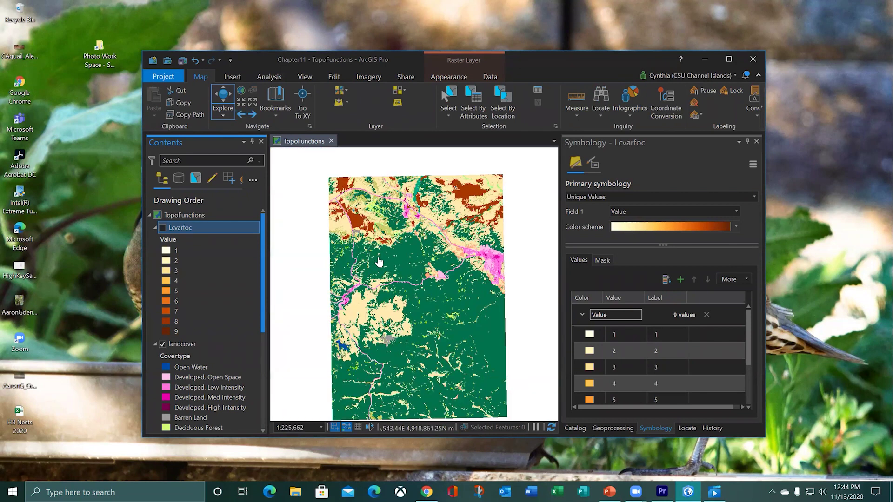
{"action": "left_click_drag", "start_coordinate": [375, 258], "coordinate": [351, 262]}
{"action": "scroll", "coordinate": [376, 239], "scroll_direction": "up", "scroll_amount": 2}
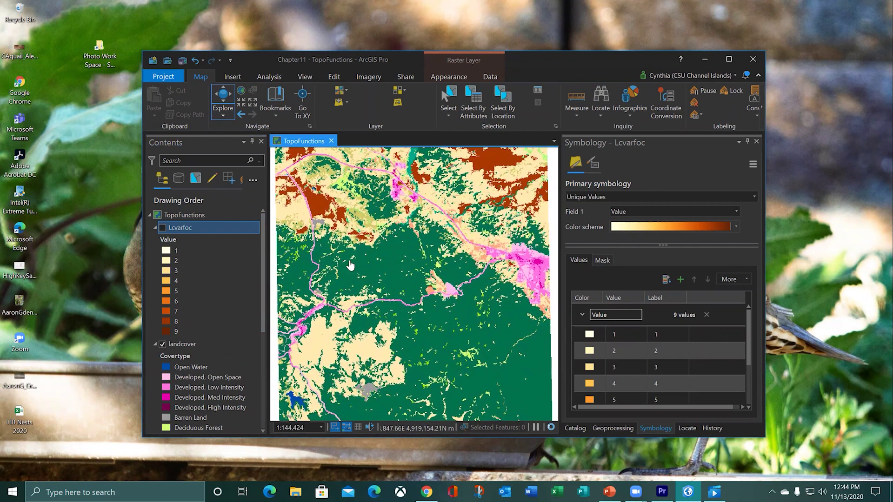
Search the geoprocessing tools for Block Statistics and open the Spatial Analyst version.
{"action": "left_click", "coordinate": [613, 428]}
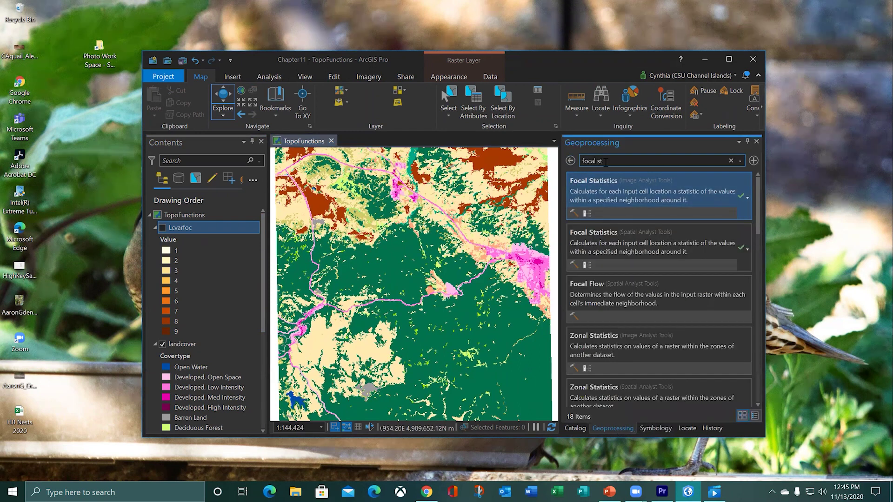
{"action": "left_click_drag", "start_coordinate": [616, 161], "coordinate": [567, 164]}
{"action": "type", "text": "bli"}
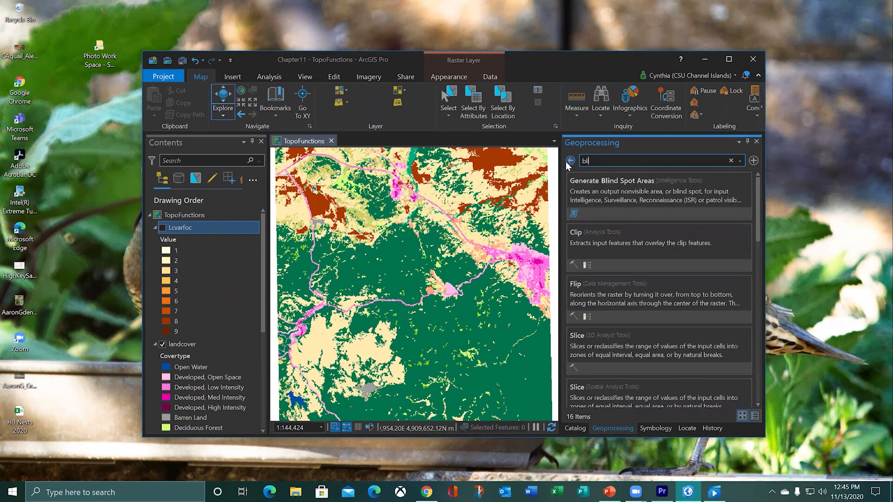
{"action": "key", "text": "BackSpace"}
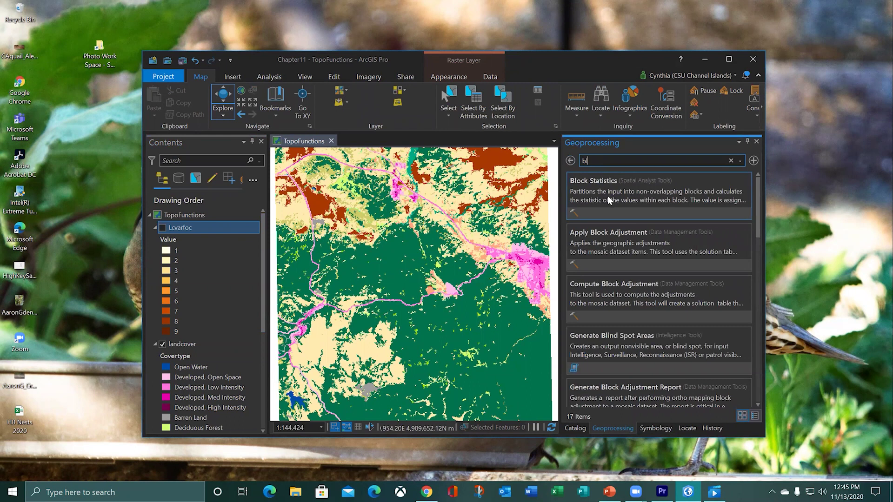
{"action": "left_click", "coordinate": [608, 196]}
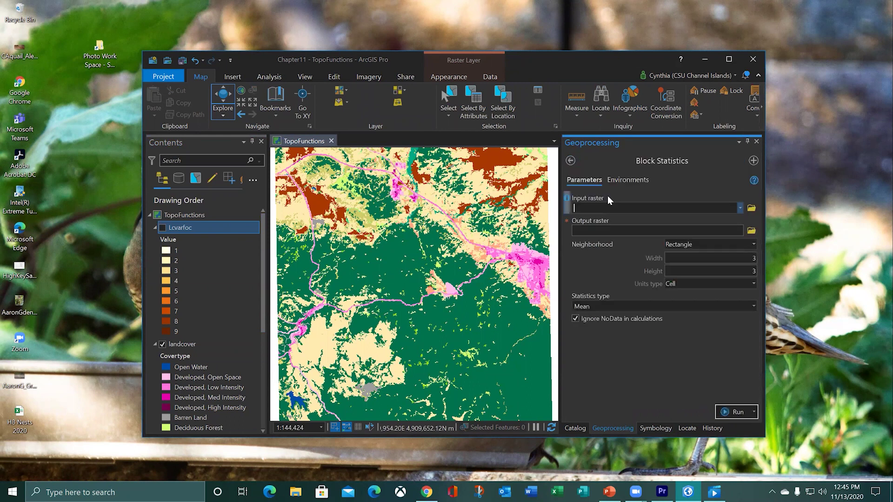
Set landcover as the Block Statistics input raster and name the output raster Lcvarblock in Chapter11.gdb.
{"action": "left_click", "coordinate": [740, 209]}
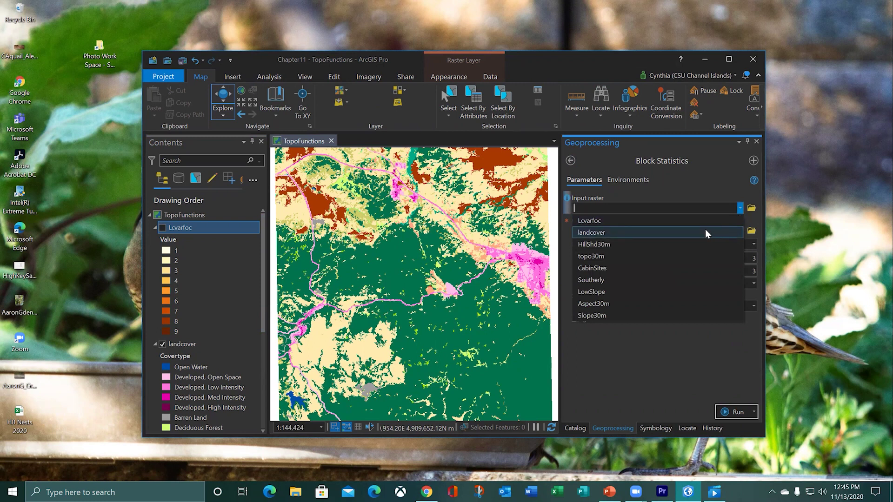
{"action": "left_click", "coordinate": [706, 231]}
{"action": "left_click", "coordinate": [698, 232]}
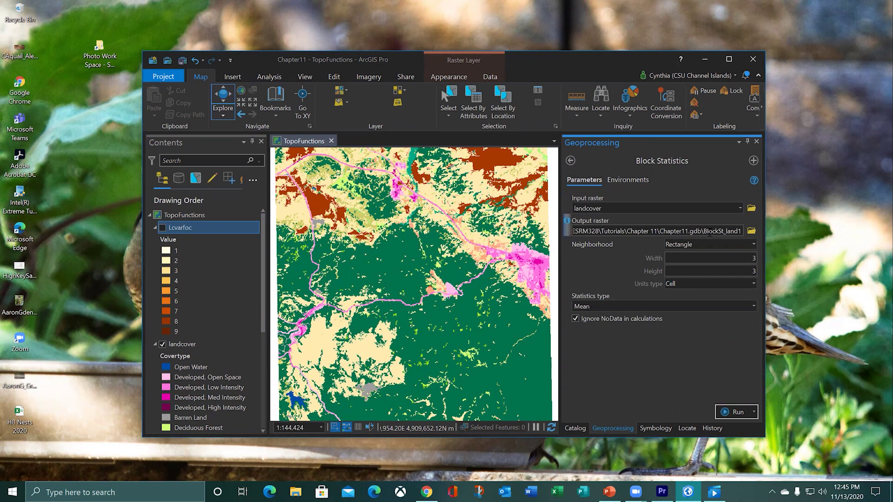
{"action": "left_click_drag", "start_coordinate": [703, 231], "coordinate": [758, 231]}
{"action": "type", "text": "Lcvar"}
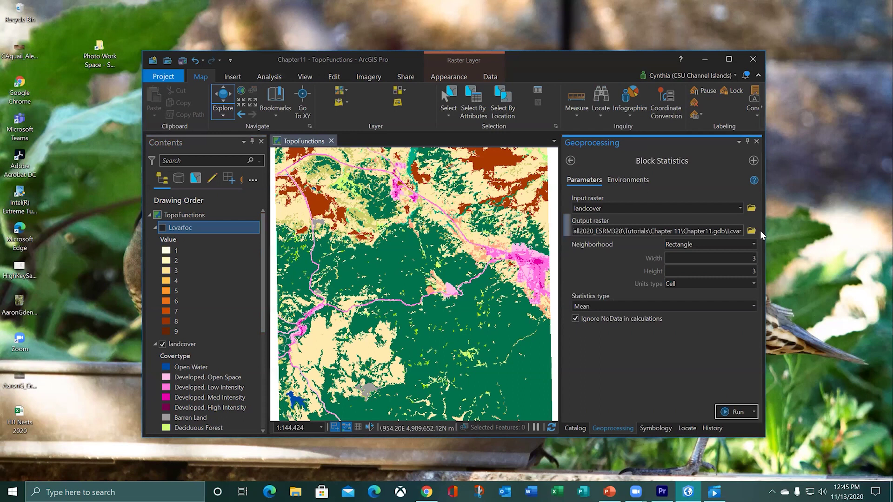
{"action": "type", "text": "block"}
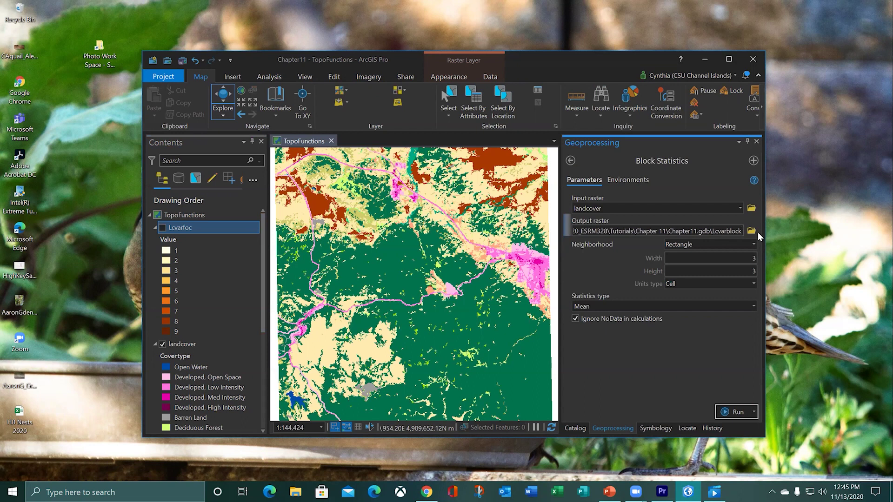
Set a rectangular neighborhood of 10 by 10 cells with the Variety statistic, and run Block Statistics.
{"action": "left_click", "coordinate": [743, 258]}
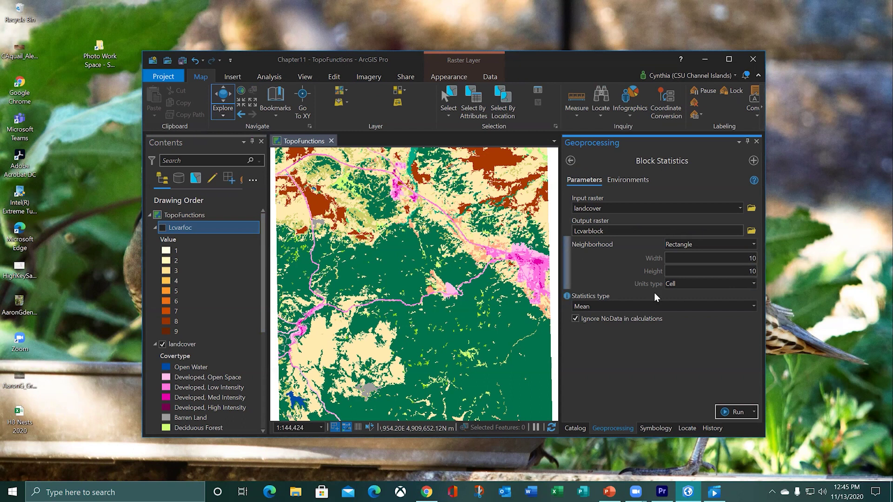
{"action": "left_click", "coordinate": [753, 306]}
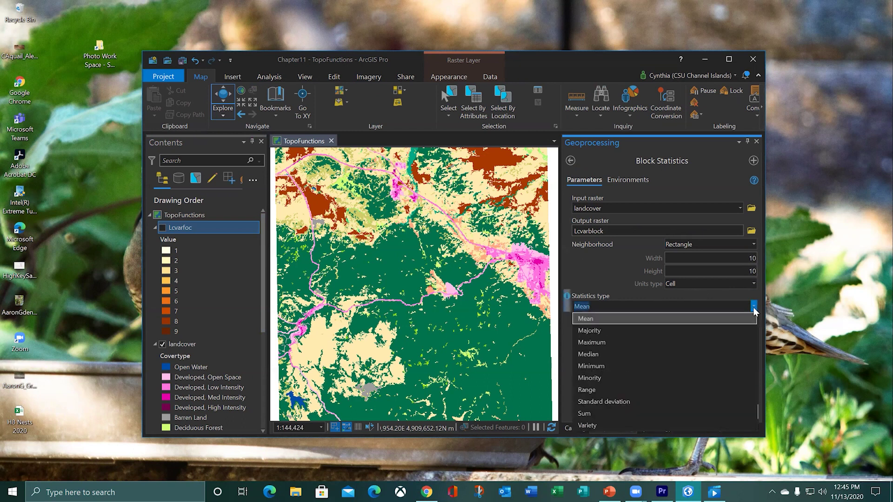
{"action": "left_click", "coordinate": [598, 426]}
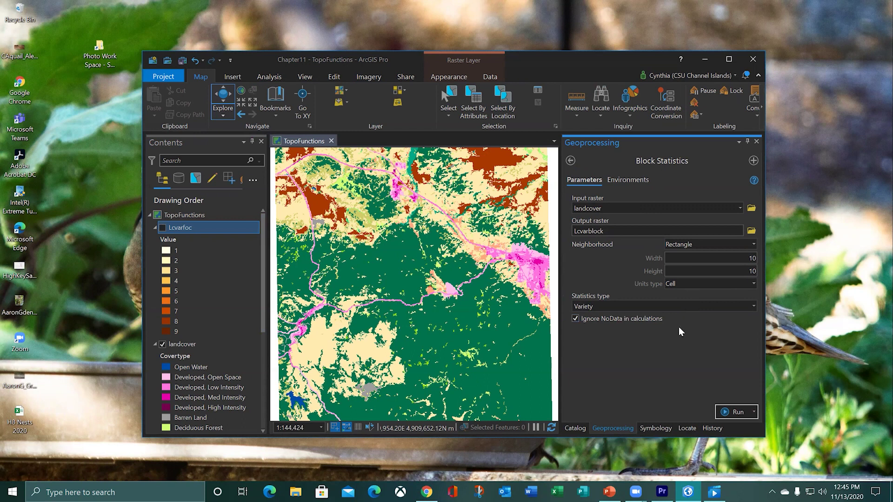
{"action": "left_click", "coordinate": [727, 412]}
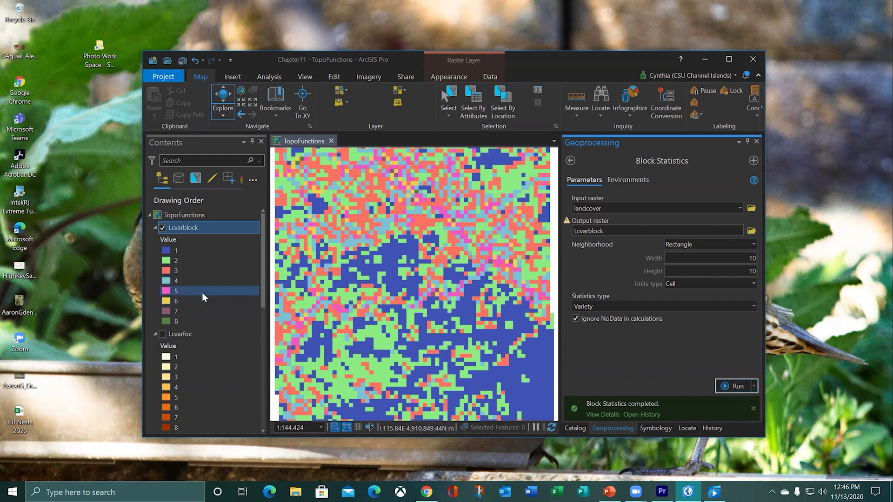
Import the symbology of the Lcvarfoc layer into Lcvarblock with Apply Symbology From Layer, maintaining ranges.
{"action": "right_click", "coordinate": [180, 229]}
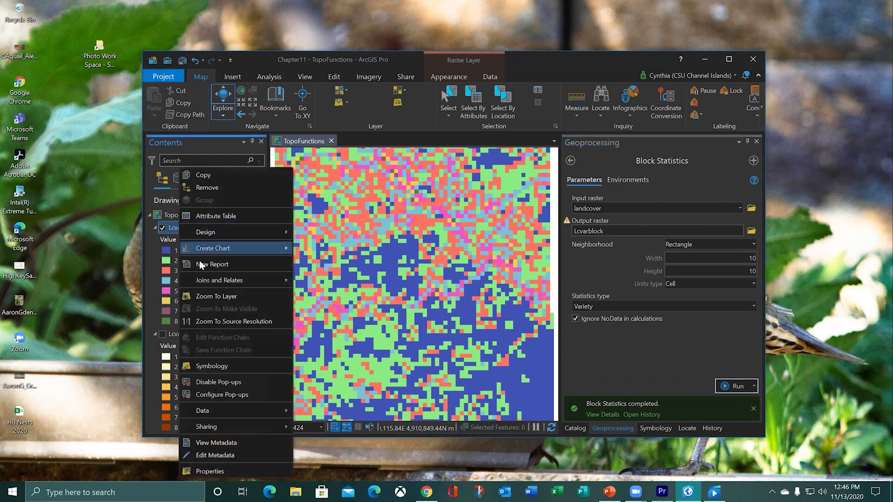
{"action": "left_click", "coordinate": [211, 367]}
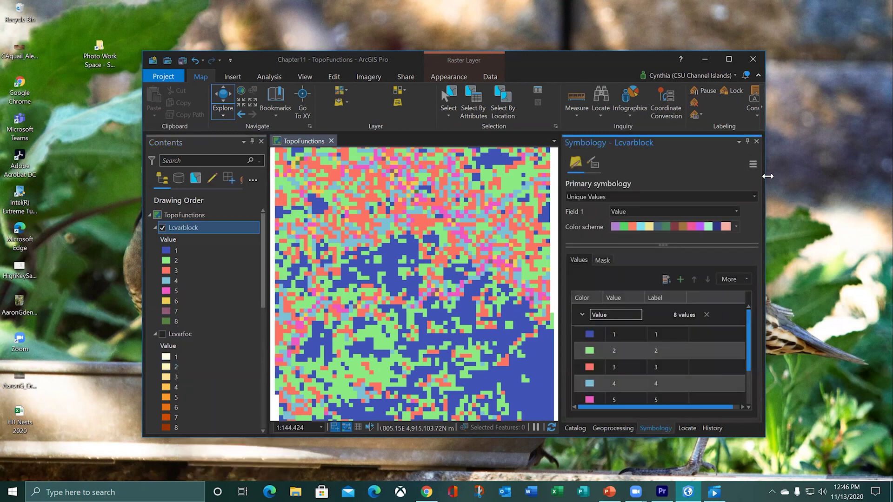
{"action": "left_click", "coordinate": [756, 165]}
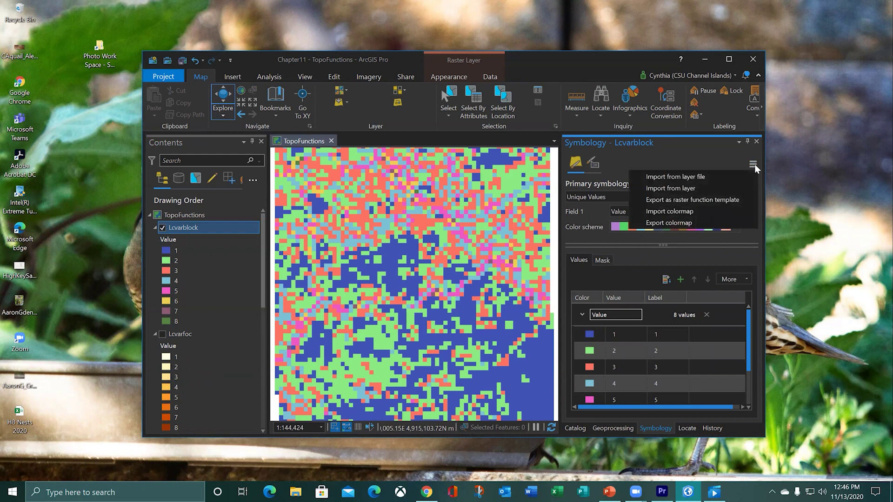
{"action": "left_click", "coordinate": [687, 179]}
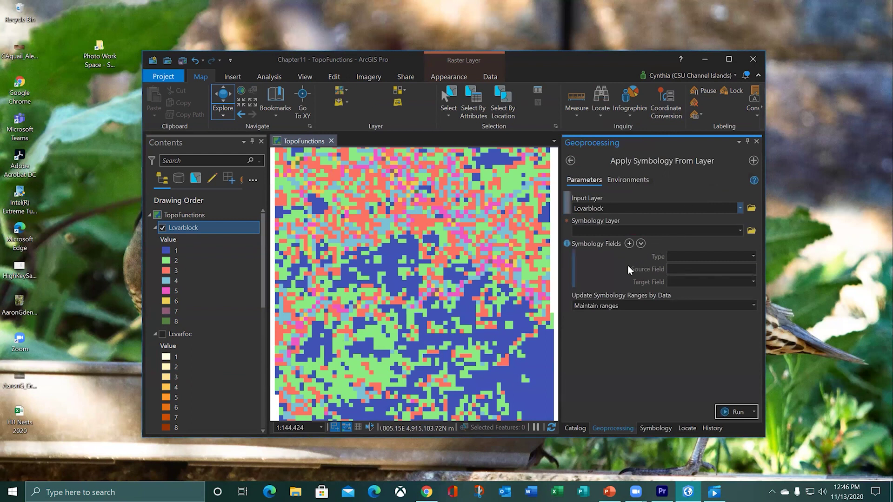
{"action": "left_click", "coordinate": [740, 231]}
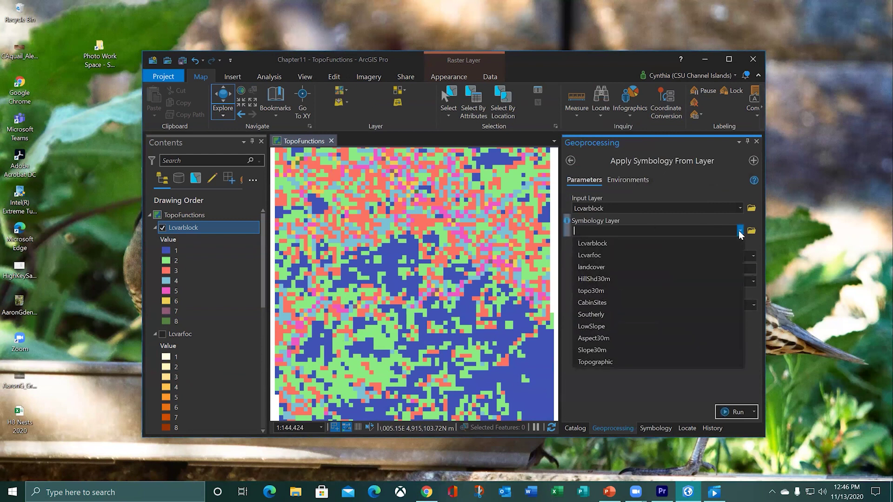
{"action": "left_click", "coordinate": [713, 255]}
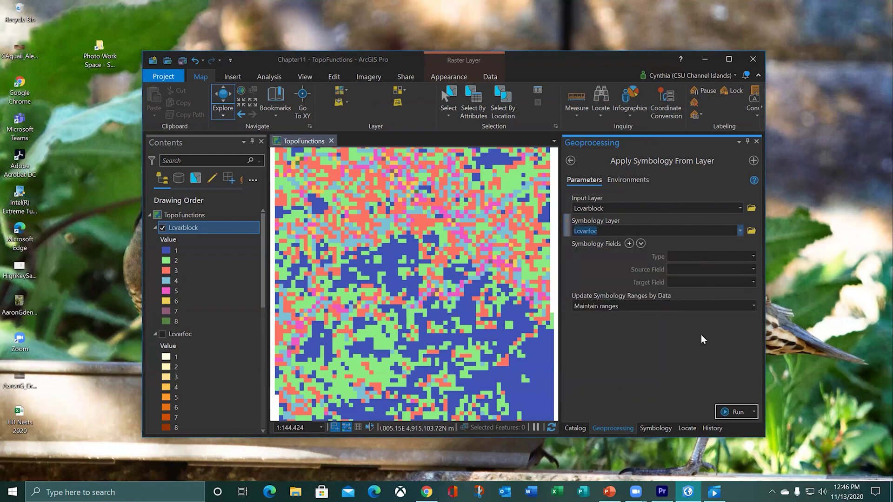
{"action": "key", "text": "Return"}
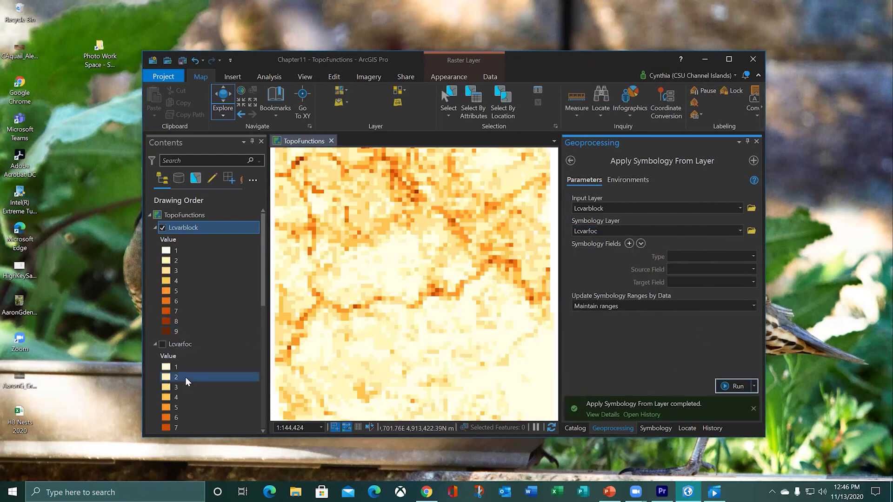
Compare the value classes and map patterns of Lcvarblock and Lcvarfoc at the wide extent by switching their visibility.
{"action": "scroll", "coordinate": [185, 377], "scroll_direction": "down", "scroll_amount": 1}
{"action": "scroll", "coordinate": [186, 380], "scroll_direction": "down", "scroll_amount": 1}
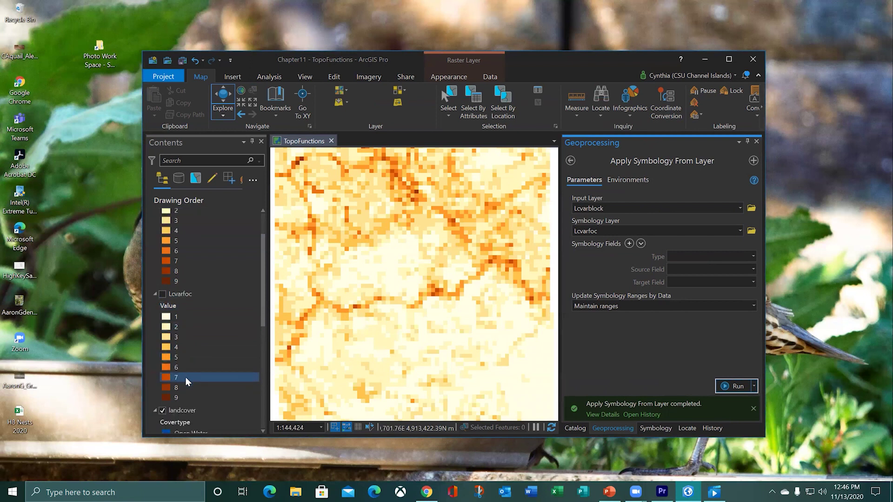
{"action": "scroll", "coordinate": [185, 377], "scroll_direction": "up", "scroll_amount": 1}
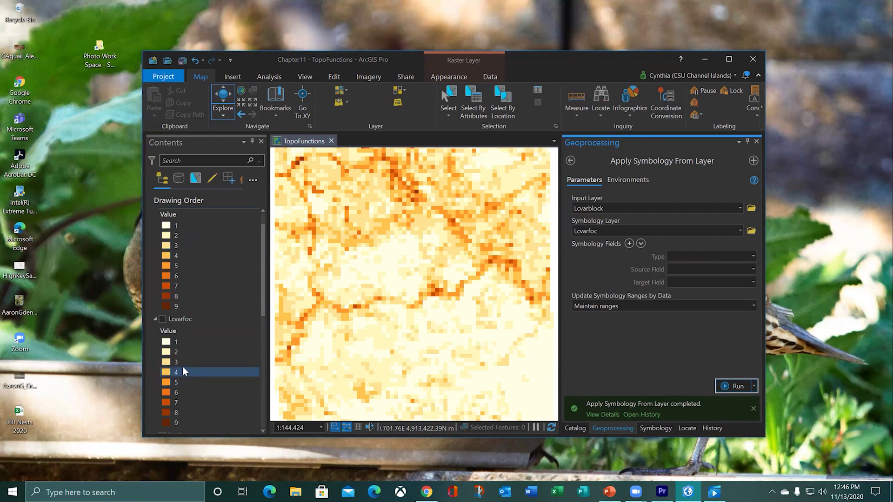
{"action": "scroll", "coordinate": [182, 366], "scroll_direction": "up", "scroll_amount": 1}
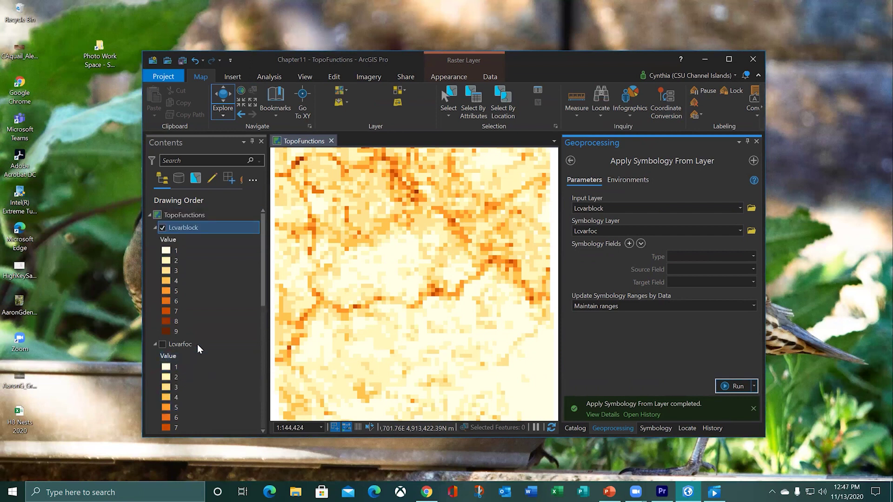
{"action": "left_click", "coordinate": [162, 227]}
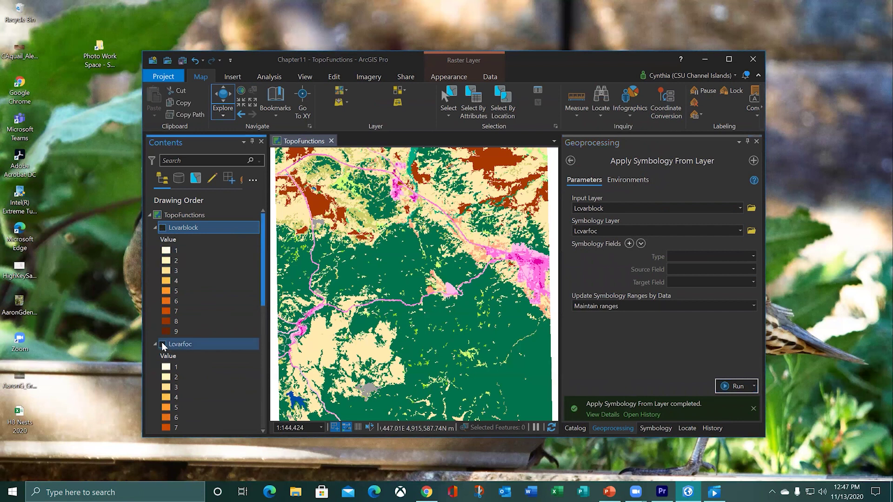
{"action": "left_click", "coordinate": [162, 344]}
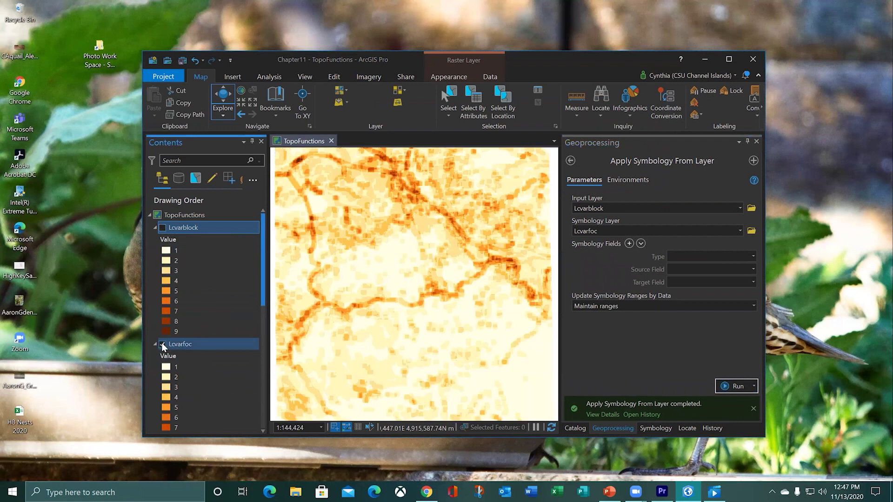
{"action": "left_click", "coordinate": [162, 227]}
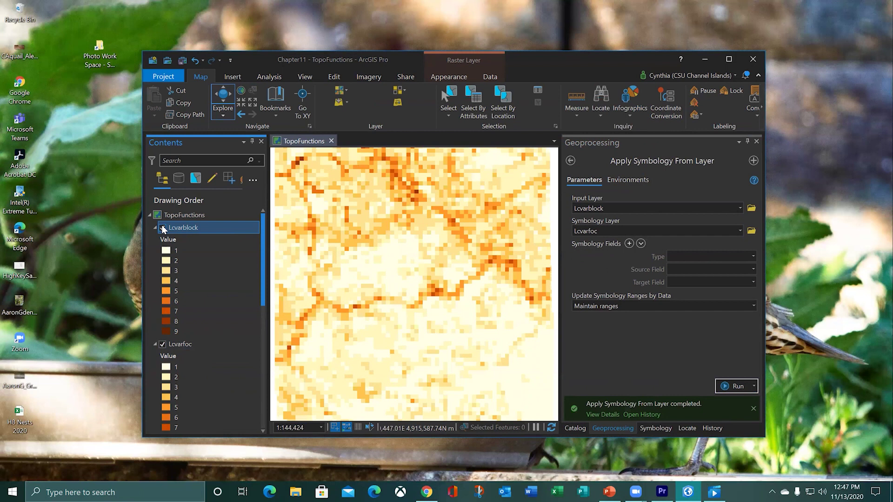
{"action": "left_click", "coordinate": [162, 228]}
{"action": "left_click", "coordinate": [162, 227]}
Compare Lcvarblock with Lcvarfoc at close range at 1:37,860, and hide both layers to examine the underlying landcover.
{"action": "scroll", "coordinate": [479, 252], "scroll_direction": "up", "scroll_amount": 3}
{"action": "left_click_drag", "start_coordinate": [444, 223], "coordinate": [406, 368]}
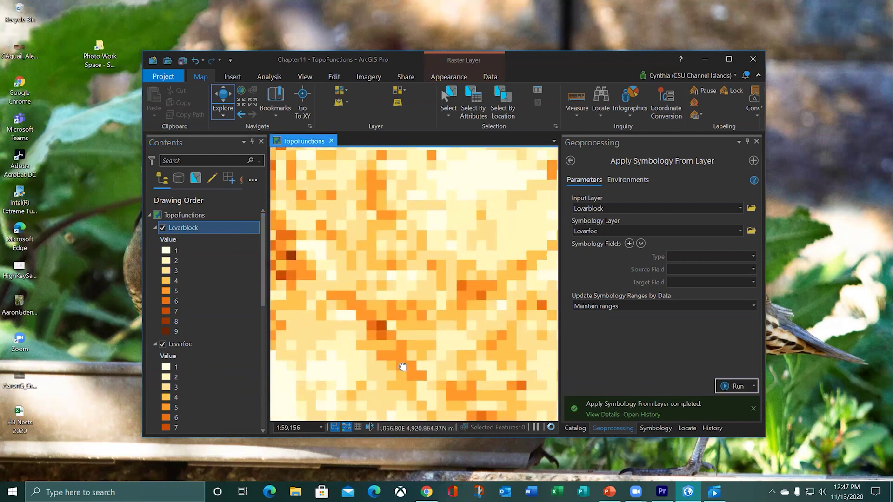
{"action": "left_click_drag", "start_coordinate": [399, 226], "coordinate": [415, 267]}
{"action": "left_click", "coordinate": [163, 228]}
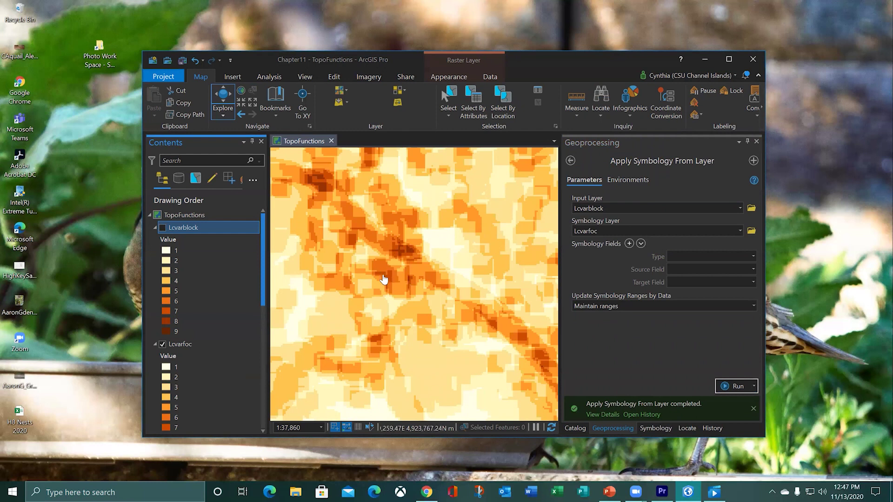
{"action": "left_click_drag", "start_coordinate": [471, 298], "coordinate": [392, 270]}
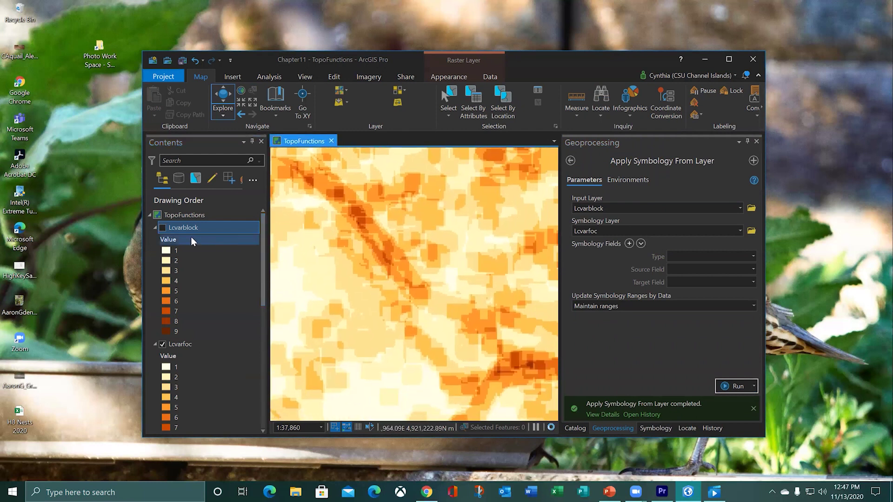
{"action": "left_click", "coordinate": [163, 228]}
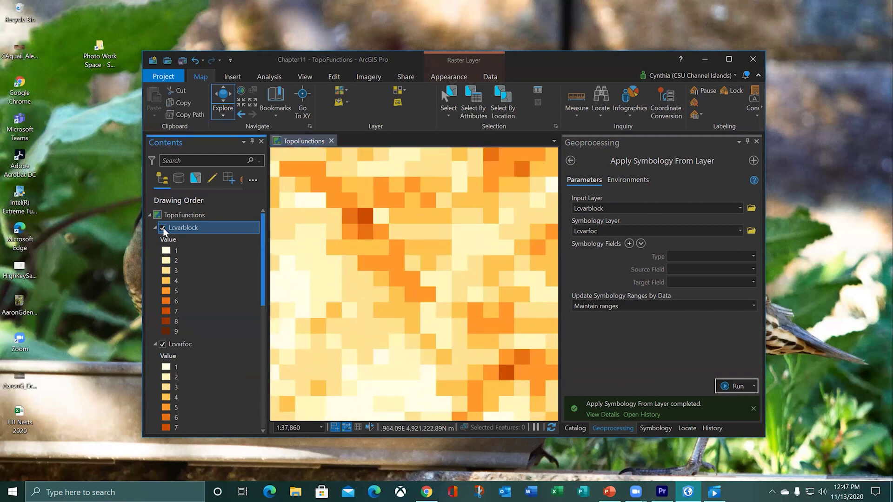
{"action": "left_click", "coordinate": [163, 228]}
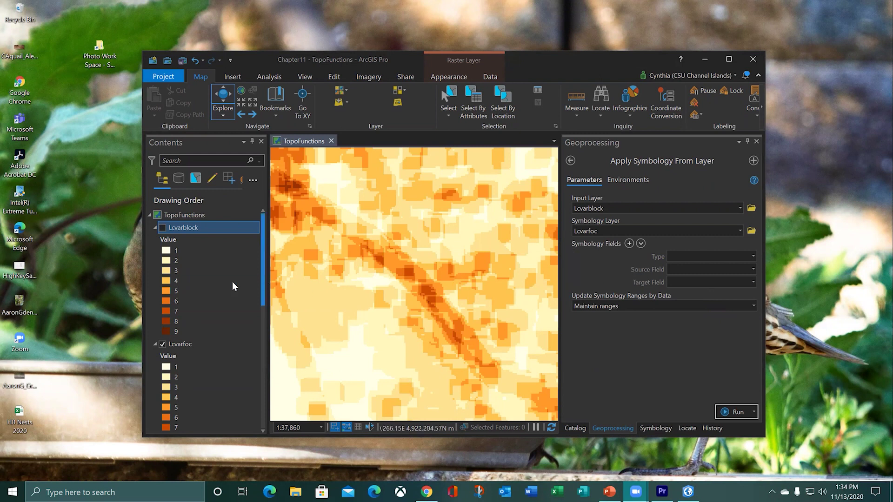
{"action": "left_click", "coordinate": [163, 345]}
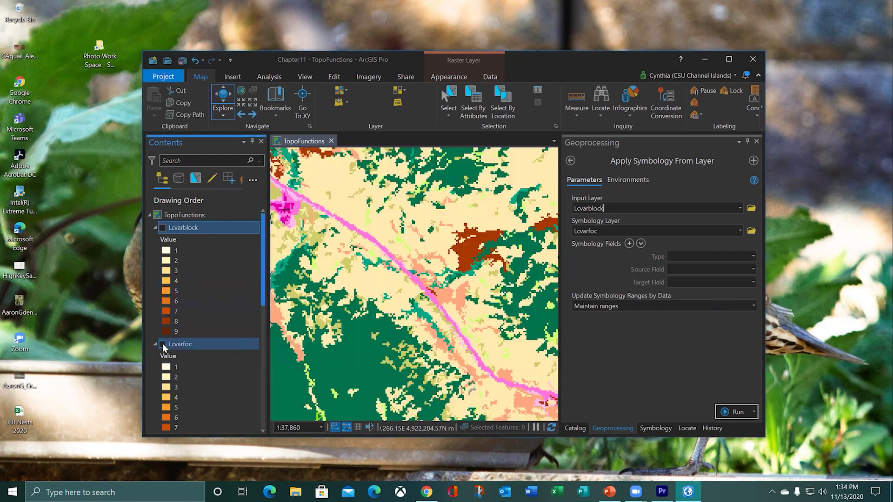
Collapse the Lcvarblock and Lcvarfoc legends and bring the full extent of the landcover raster into view.
{"action": "left_click", "coordinate": [155, 344]}
{"action": "left_click", "coordinate": [156, 227]}
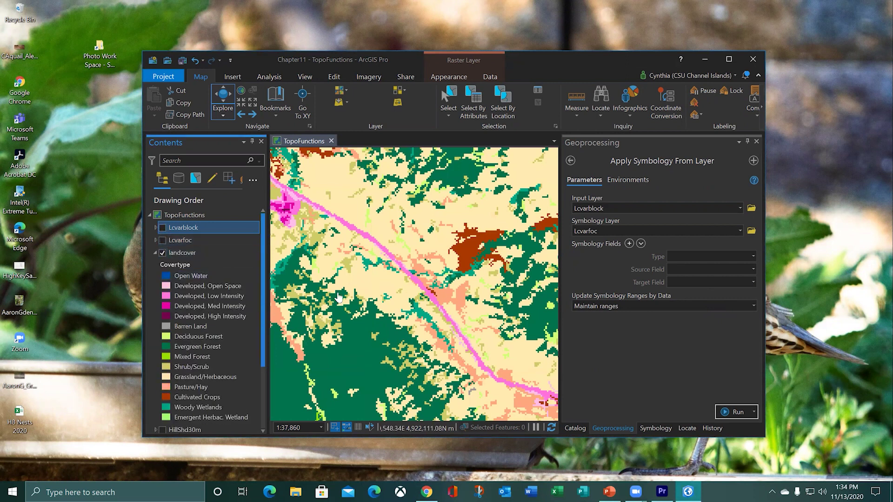
{"action": "scroll", "coordinate": [339, 298], "scroll_direction": "down", "scroll_amount": 3}
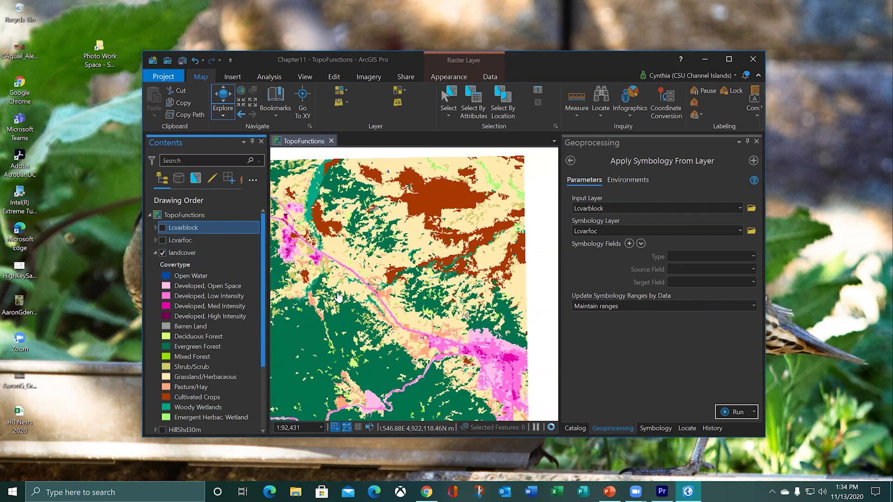
{"action": "scroll", "coordinate": [414, 257], "scroll_direction": "down", "scroll_amount": 2}
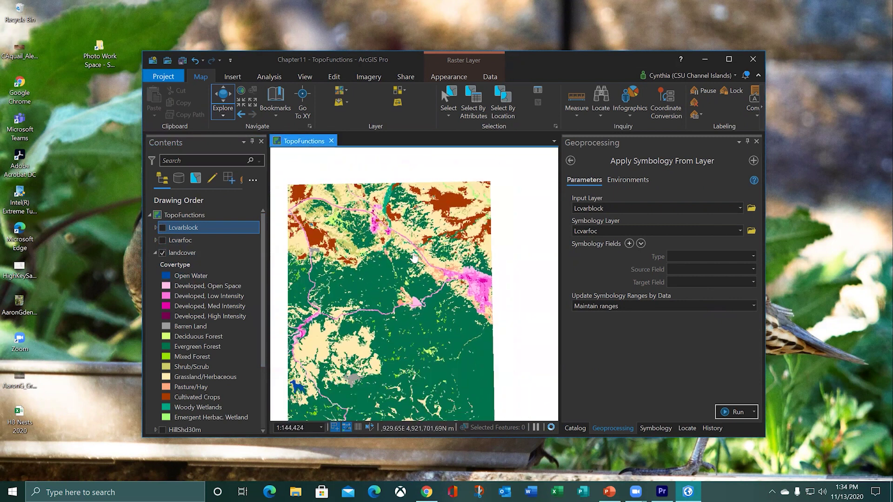
{"action": "scroll", "coordinate": [414, 257], "scroll_direction": "down", "scroll_amount": 2}
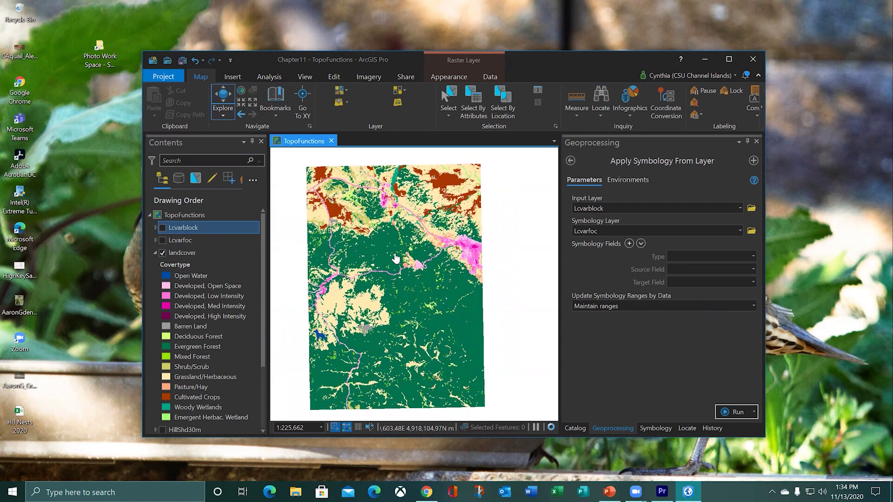
{"action": "left_click_drag", "start_coordinate": [395, 267], "coordinate": [412, 266]}
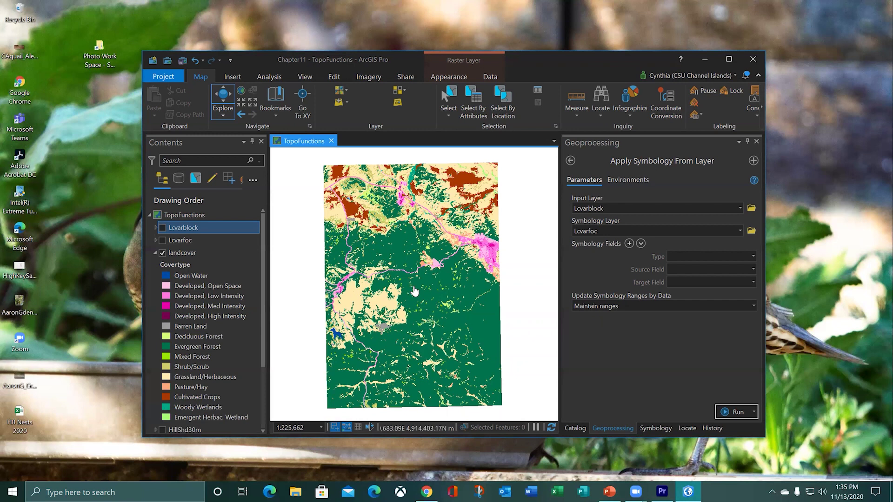
Examine the landcover raster up close, from the small patches within the evergreen forest to the developed areas near its northern edge.
{"action": "scroll", "coordinate": [421, 263], "scroll_direction": "up", "scroll_amount": 3}
{"action": "scroll", "coordinate": [421, 260], "scroll_direction": "up", "scroll_amount": 2}
{"action": "scroll", "coordinate": [431, 238], "scroll_direction": "up", "scroll_amount": 2}
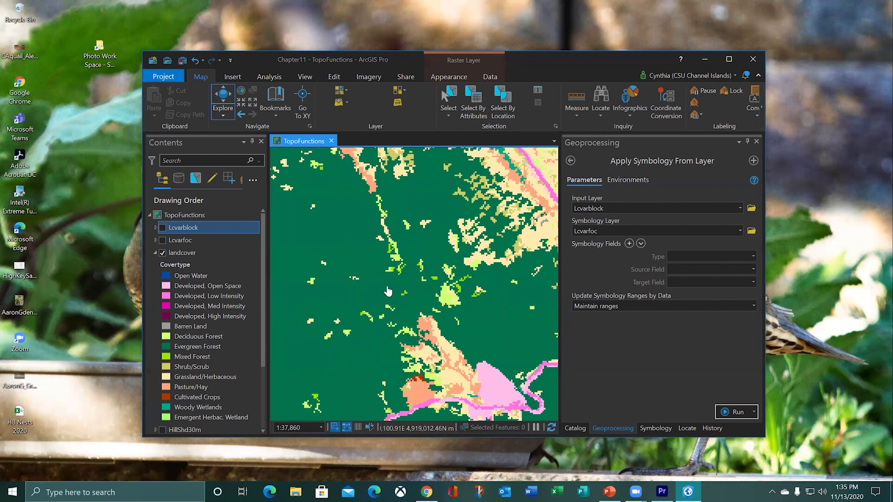
{"action": "scroll", "coordinate": [426, 267], "scroll_direction": "up", "scroll_amount": 2}
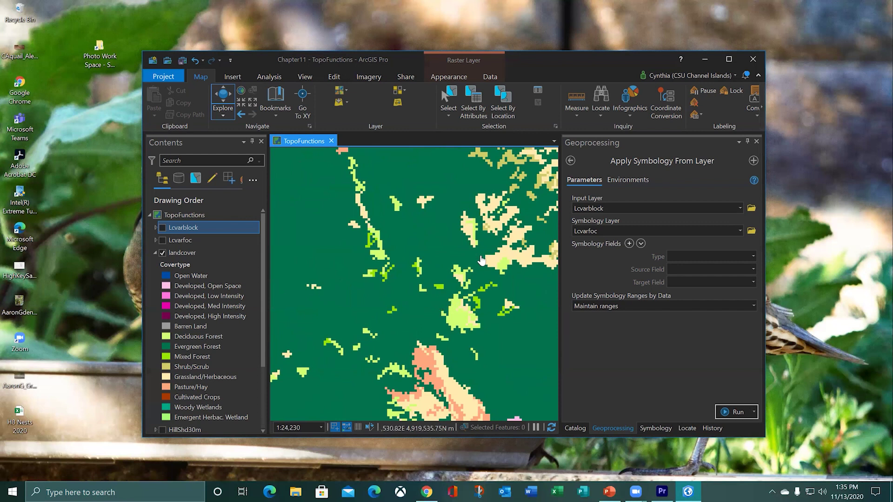
{"action": "scroll", "coordinate": [481, 261], "scroll_direction": "down", "scroll_amount": 4}
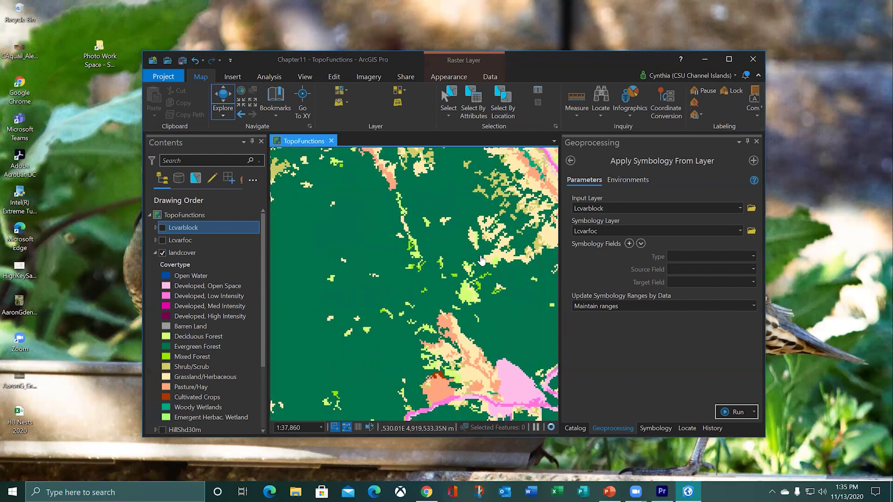
{"action": "left_click_drag", "start_coordinate": [468, 256], "coordinate": [459, 295]}
{"action": "left_click_drag", "start_coordinate": [470, 263], "coordinate": [457, 318]}
{"action": "left_click_drag", "start_coordinate": [366, 216], "coordinate": [418, 332]}
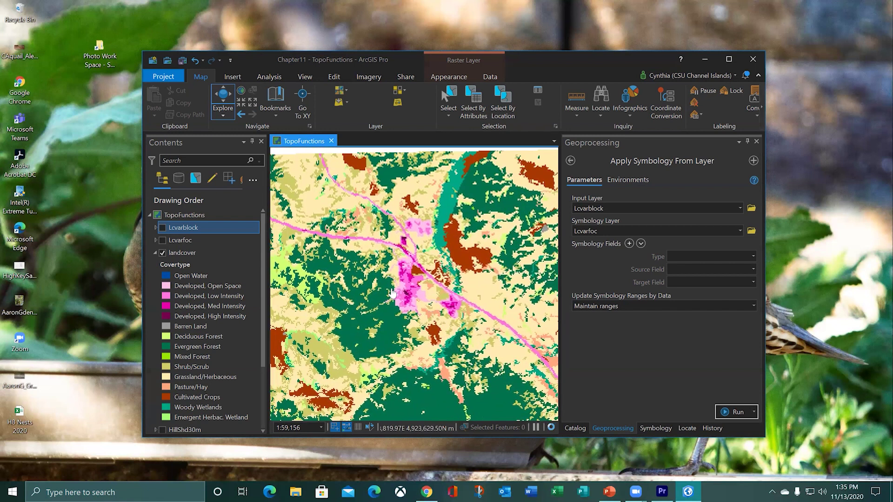
{"action": "left_click_drag", "start_coordinate": [375, 209], "coordinate": [386, 344]}
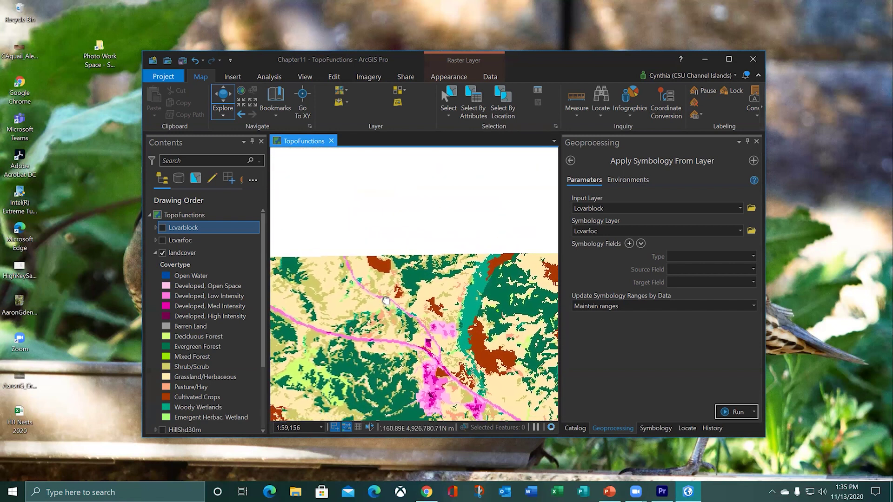
{"action": "left_click_drag", "start_coordinate": [420, 246], "coordinate": [371, 274]}
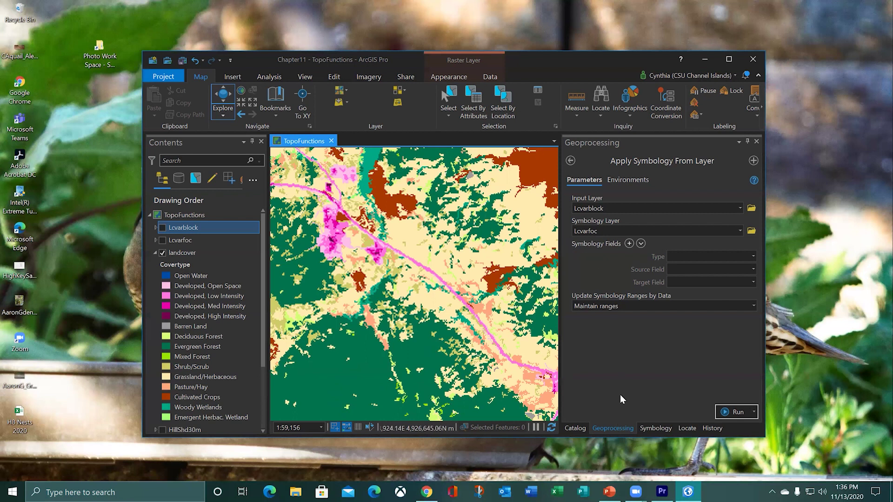
Start the Focal Statistics tool with landcover as the input raster and name the output raster Major5.
{"action": "left_click", "coordinate": [570, 161]}
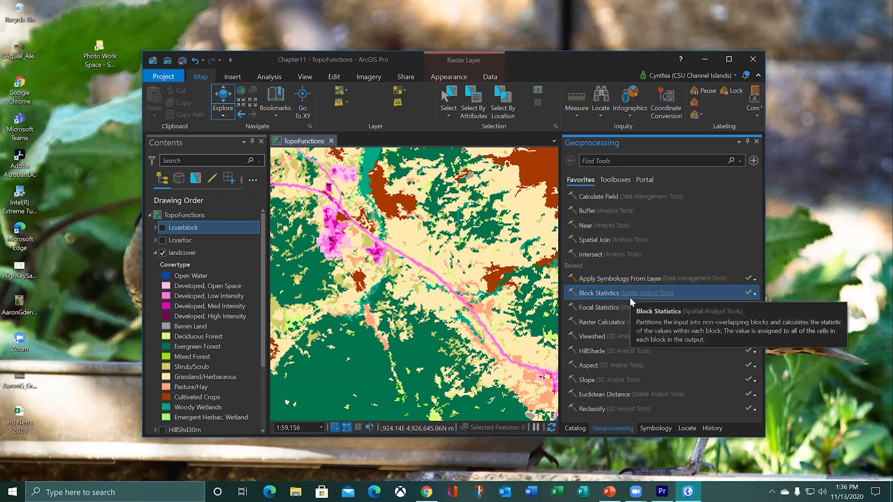
{"action": "left_click", "coordinate": [597, 305]}
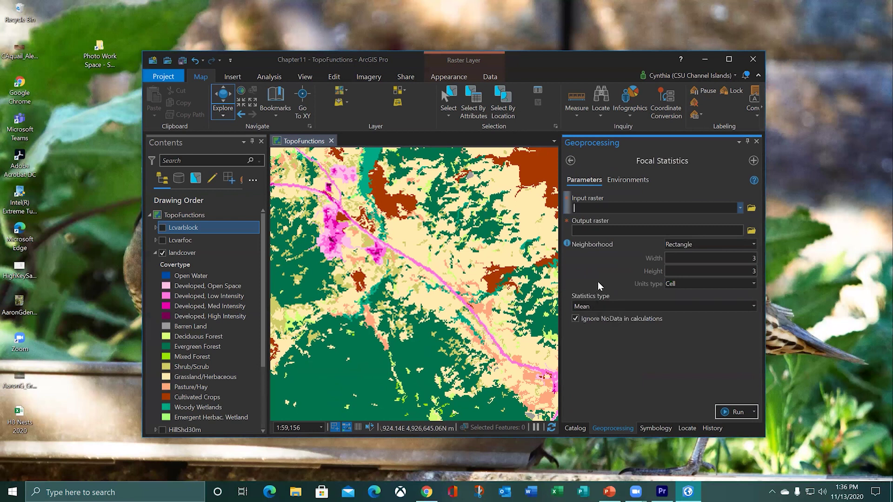
{"action": "left_click", "coordinate": [741, 208]}
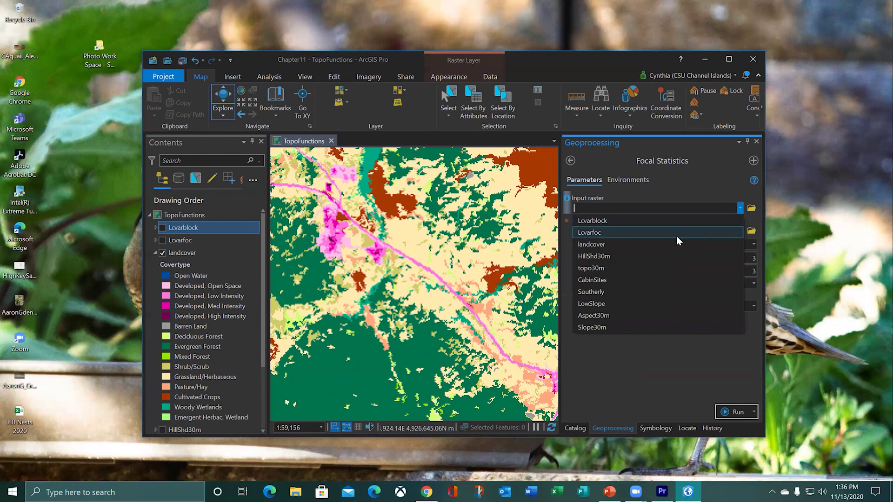
{"action": "left_click", "coordinate": [672, 244]}
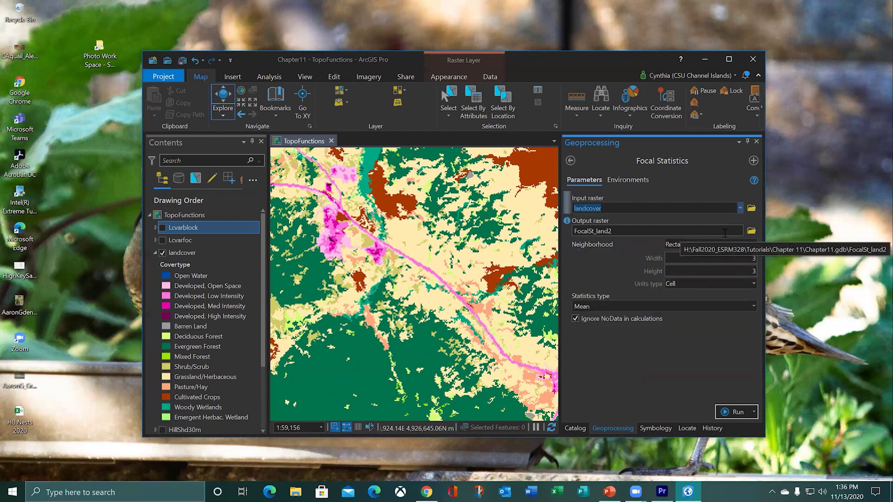
{"action": "left_click", "coordinate": [708, 230]}
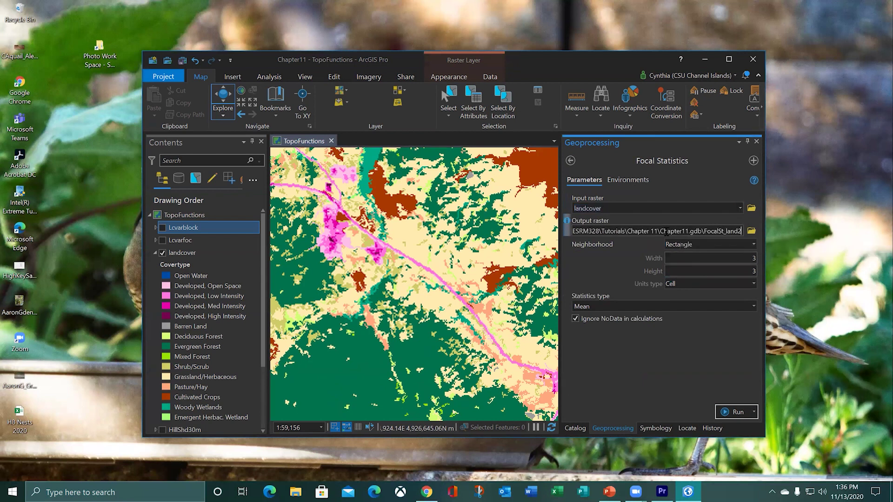
{"action": "left_click_drag", "start_coordinate": [706, 231], "coordinate": [773, 230]}
{"action": "type", "text": "Major5"}
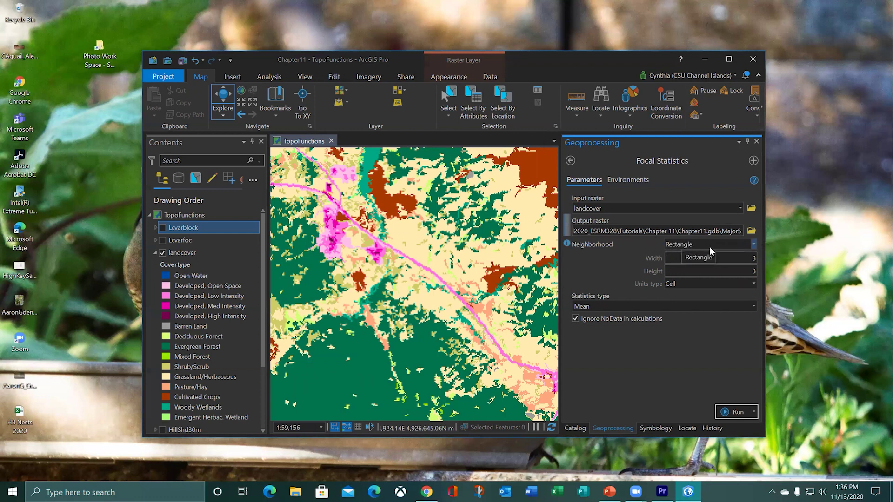
Set the rectangular neighborhood to 5 by 5 cells with the Majority statistic and run Focal Statistics.
{"action": "left_click", "coordinate": [754, 258]}
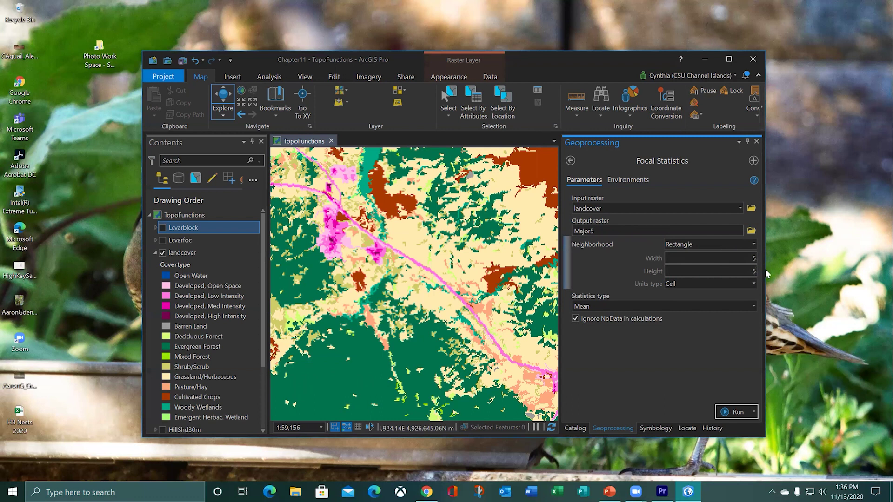
{"action": "left_click", "coordinate": [754, 306]}
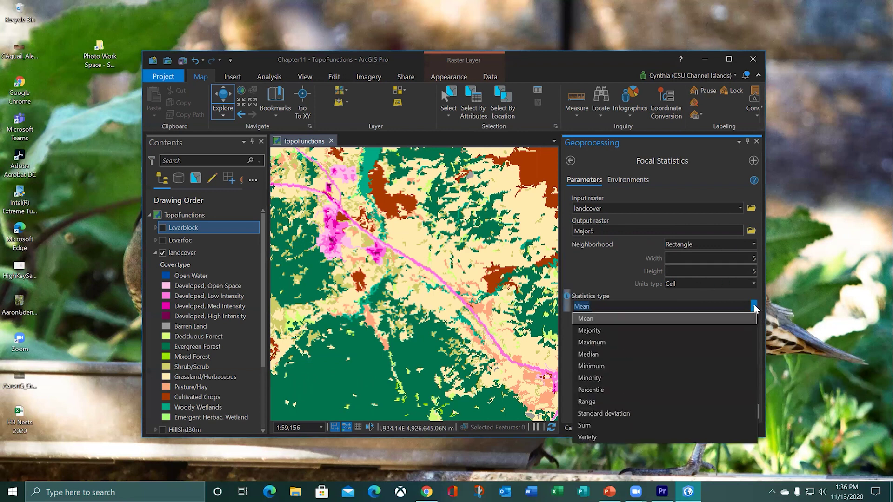
{"action": "left_click", "coordinate": [612, 330]}
{"action": "mouse_move", "coordinate": [568, 295]}
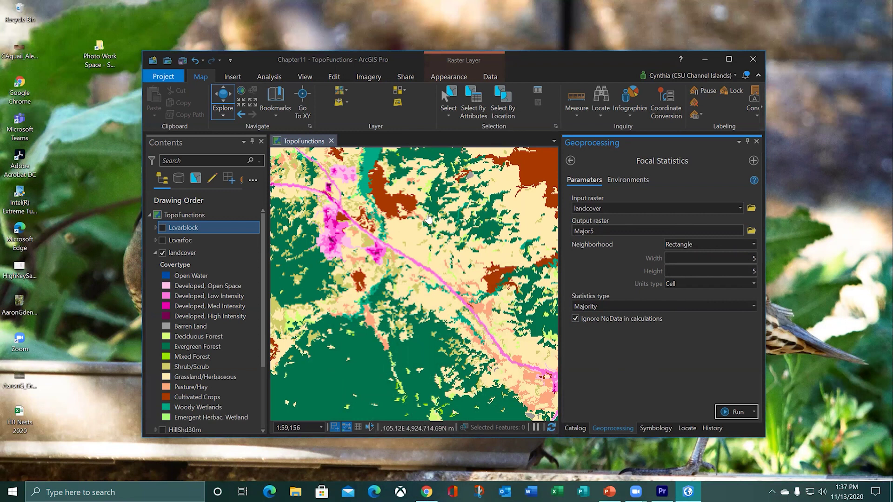
{"action": "left_click", "coordinate": [723, 413]}
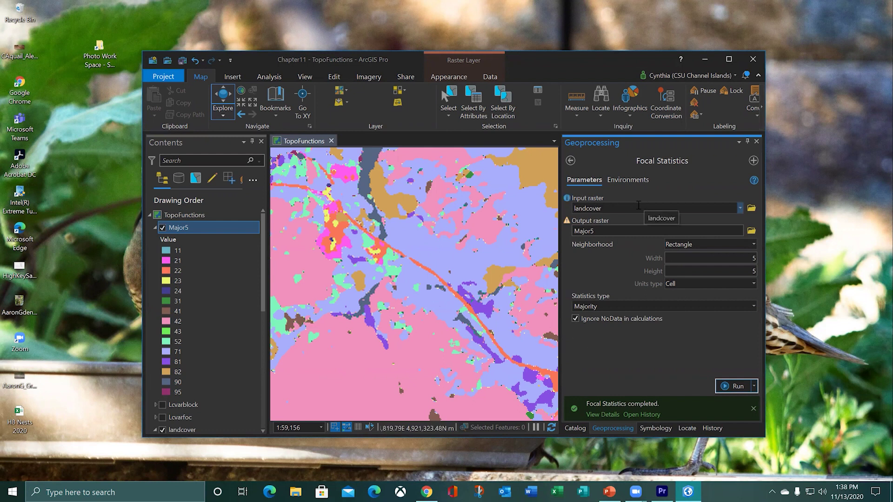
Run Focal Statistics again with Major5 as the input raster and Major5X2 as the output raster.
{"action": "left_click", "coordinate": [740, 209]}
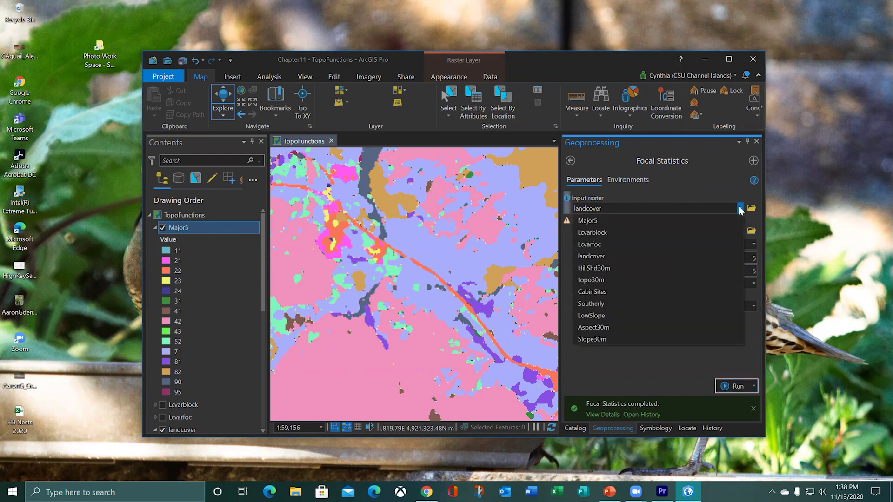
{"action": "left_click", "coordinate": [604, 221]}
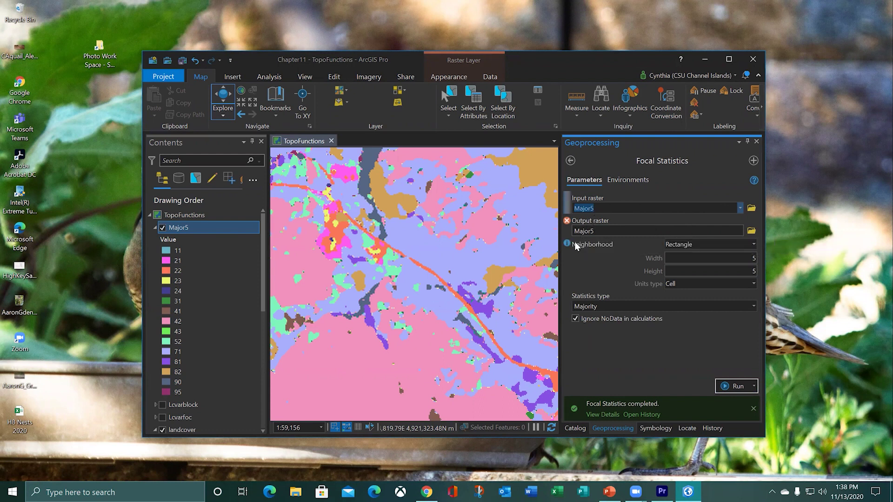
{"action": "left_click", "coordinate": [613, 232]}
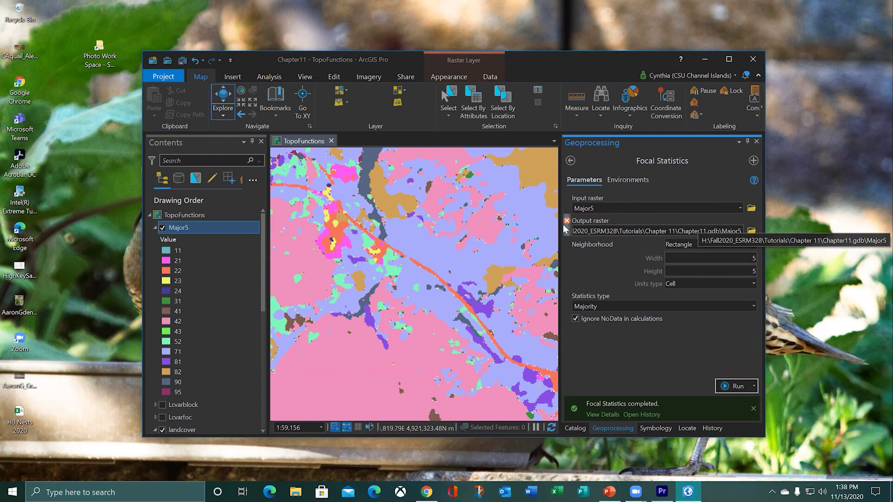
{"action": "mouse_move", "coordinate": [592, 215]}
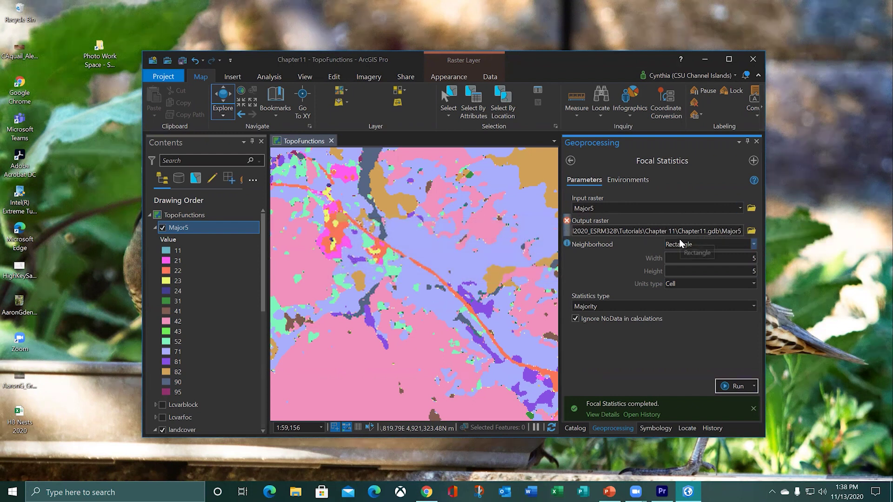
{"action": "type", "text": "X2"}
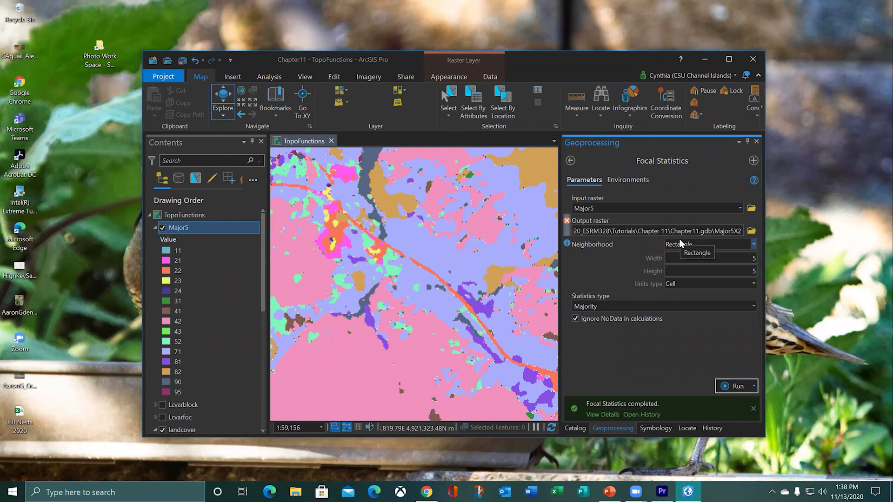
{"action": "left_click", "coordinate": [676, 213]}
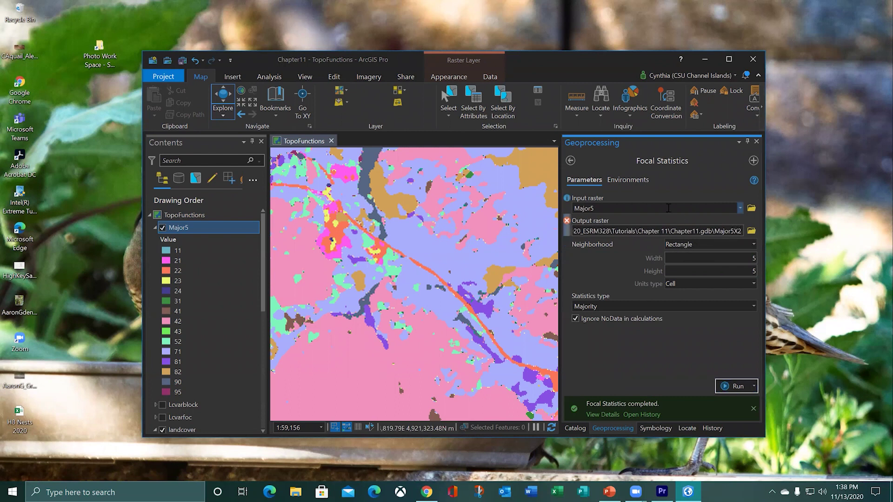
{"action": "left_click", "coordinate": [722, 386]}
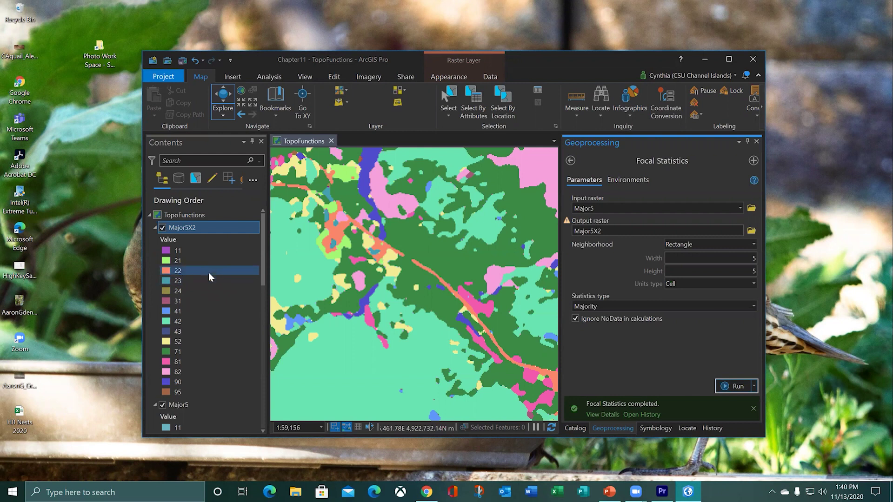
Open the symbology settings of the Major5X2 layer and start importing symbology from a layer file.
{"action": "left_click", "coordinate": [202, 226]}
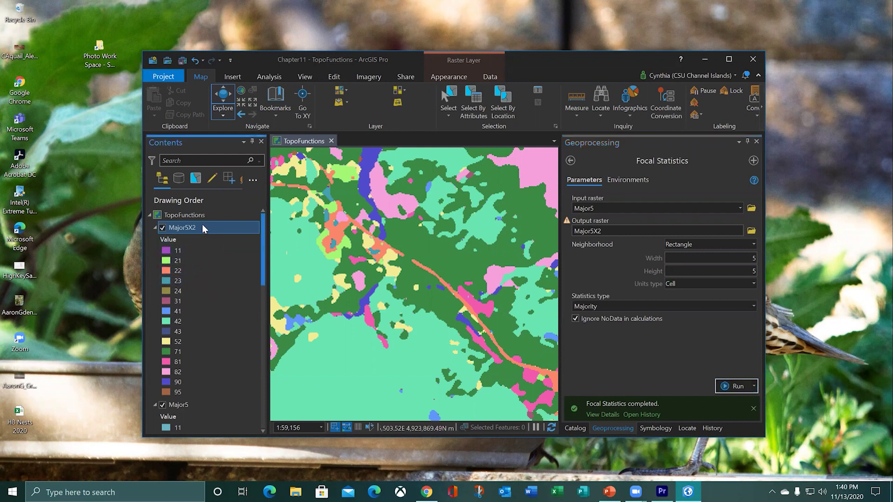
{"action": "right_click", "coordinate": [201, 225]}
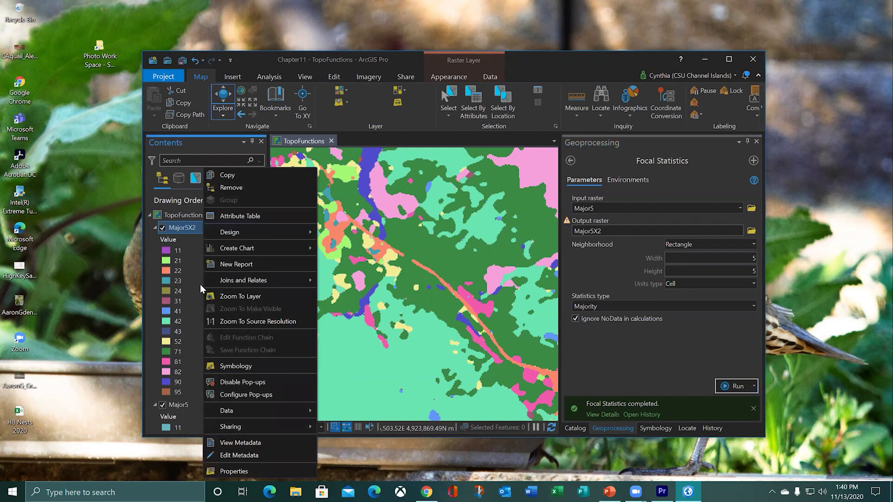
{"action": "left_click", "coordinate": [242, 367]}
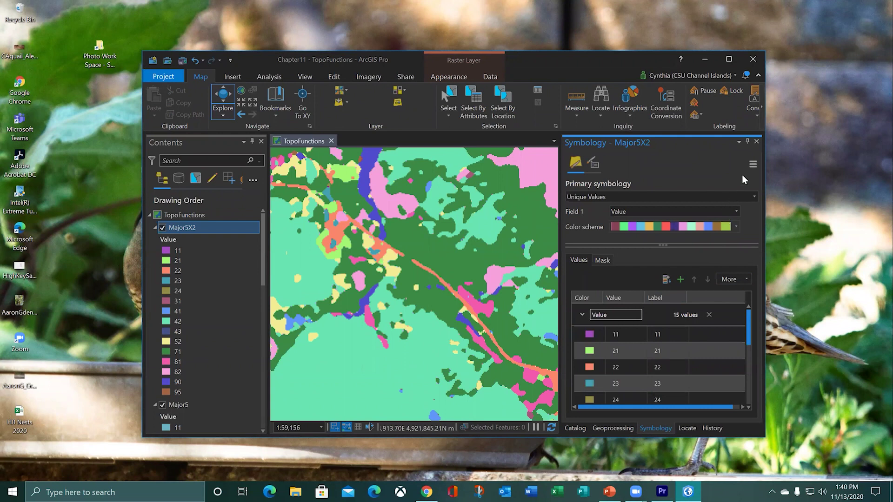
{"action": "left_click", "coordinate": [753, 165]}
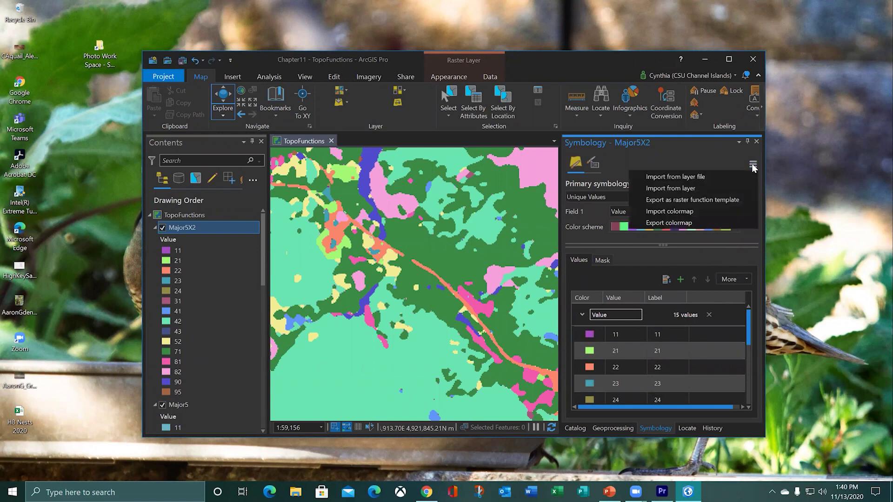
{"action": "left_click", "coordinate": [676, 177]}
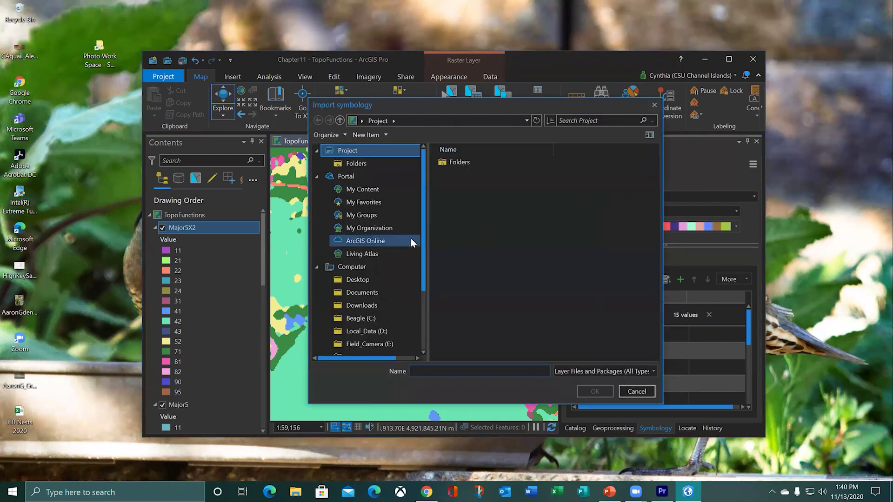
Import the symbology from LanduseNumbers.lyrx in the C: drive folder gisclass_Pro1e\gisclass\mgisdata\BlackHills.
{"action": "left_click", "coordinate": [365, 320]}
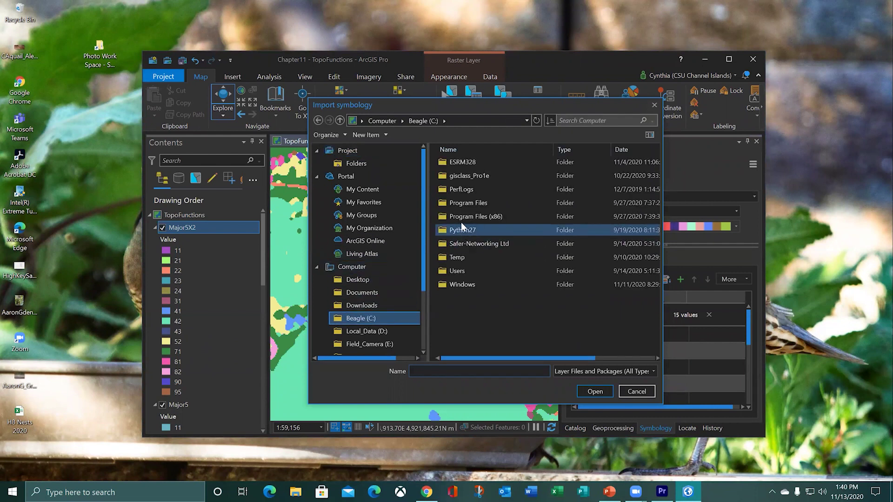
{"action": "double_click", "coordinate": [453, 176]}
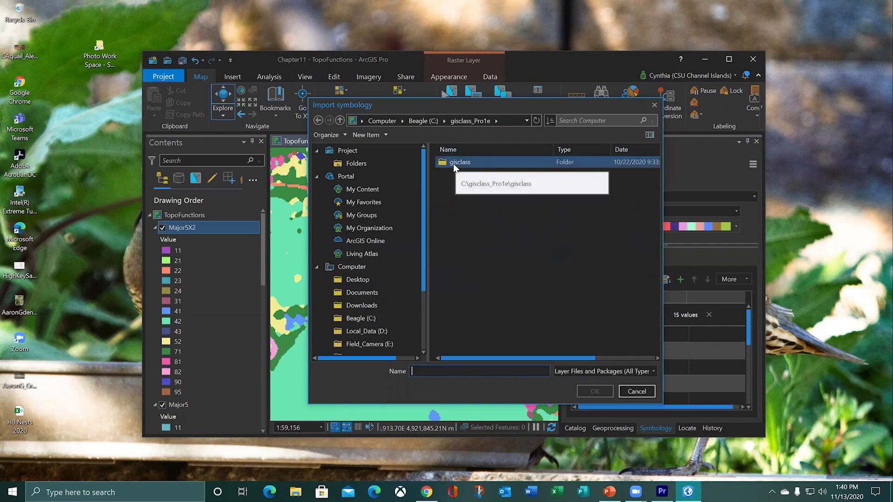
{"action": "double_click", "coordinate": [454, 166]}
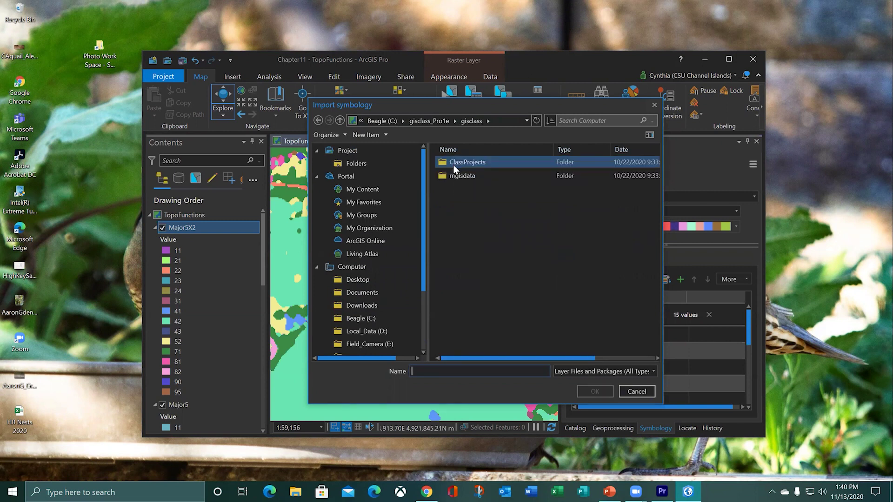
{"action": "double_click", "coordinate": [453, 176]}
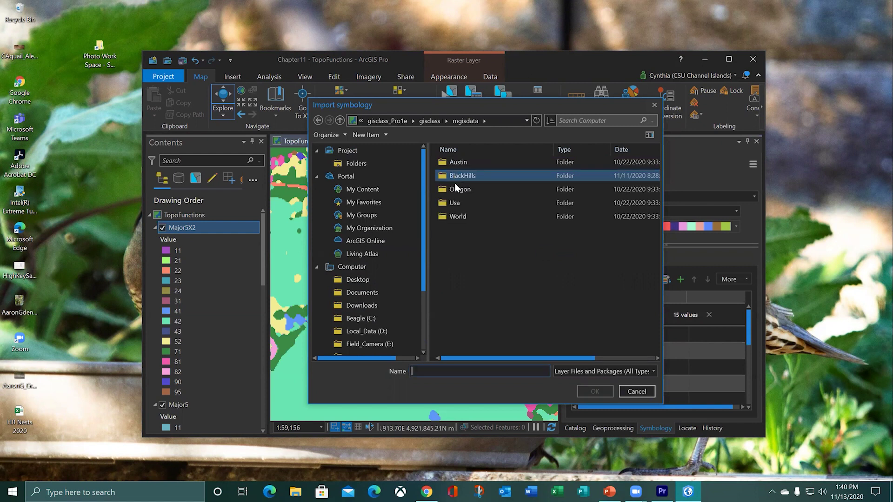
{"action": "double_click", "coordinate": [456, 176]}
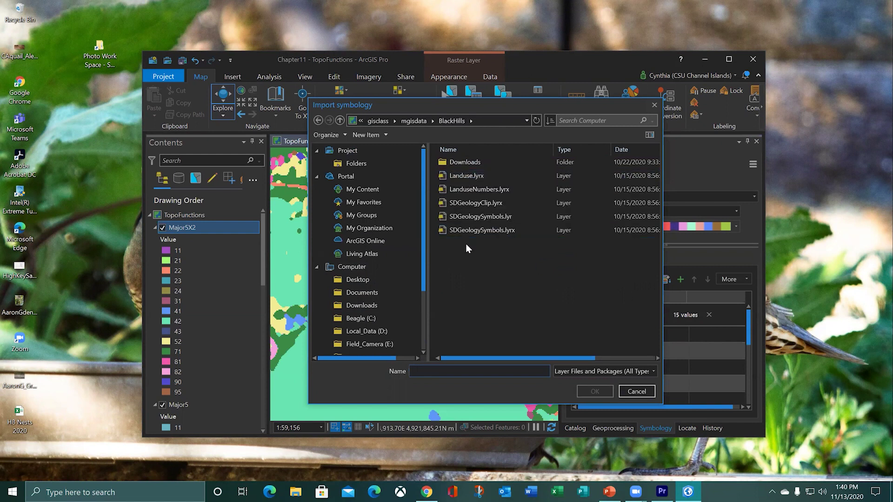
{"action": "left_click", "coordinate": [481, 191]}
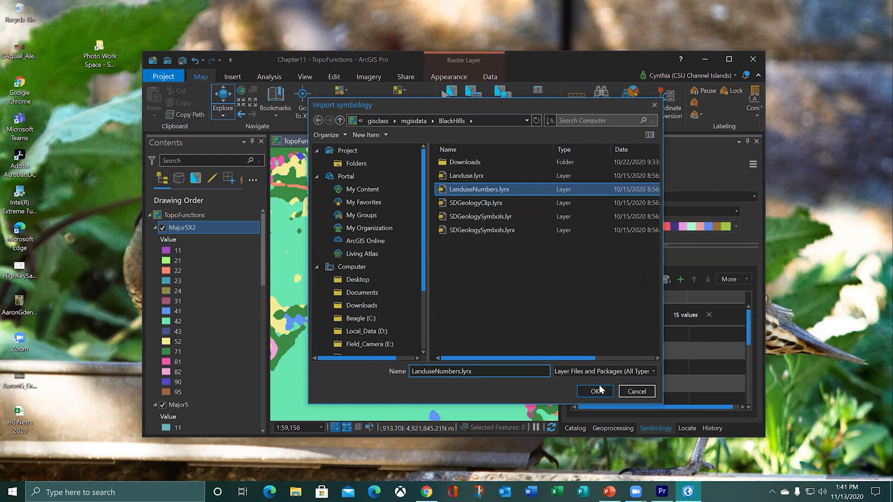
{"action": "left_click", "coordinate": [598, 391]}
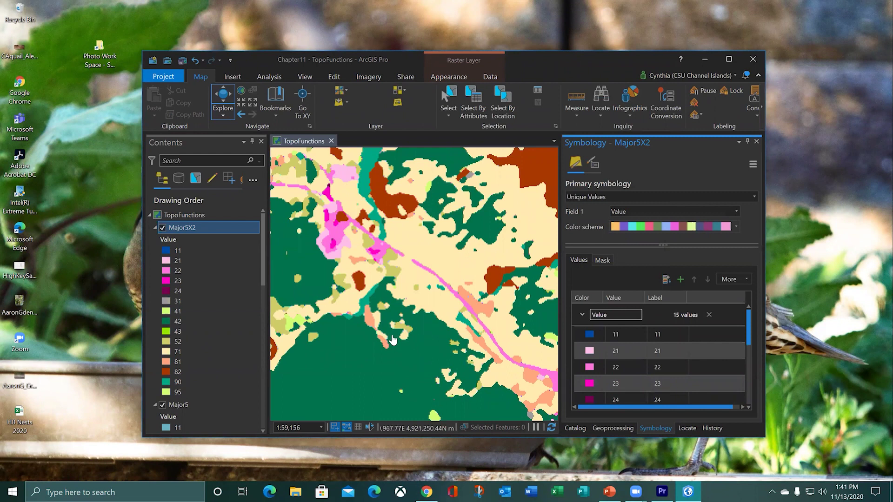
Collapse the legends of the Major5X2 and Major5 layers and hide Major5 on the map.
{"action": "scroll", "coordinate": [393, 339], "scroll_direction": "down", "scroll_amount": 2}
{"action": "left_click_drag", "start_coordinate": [393, 340], "coordinate": [404, 305]}
{"action": "scroll", "coordinate": [397, 277], "scroll_direction": "down", "scroll_amount": 2}
{"action": "scroll", "coordinate": [418, 263], "scroll_direction": "up", "scroll_amount": 2}
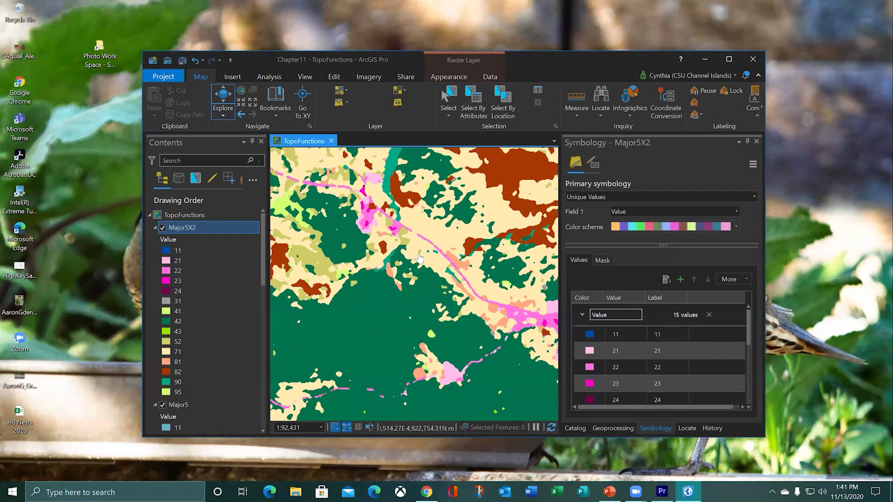
{"action": "left_click_drag", "start_coordinate": [420, 241], "coordinate": [475, 244]}
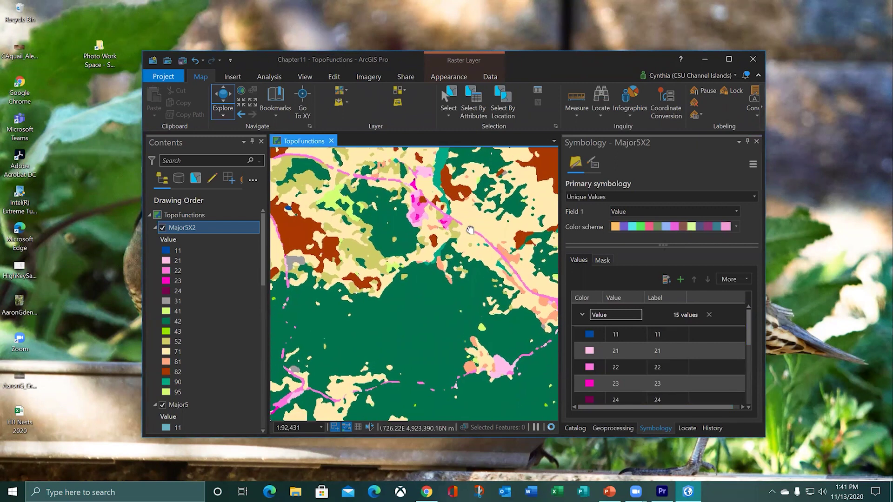
{"action": "left_click", "coordinate": [154, 227]}
{"action": "left_click", "coordinate": [154, 240]}
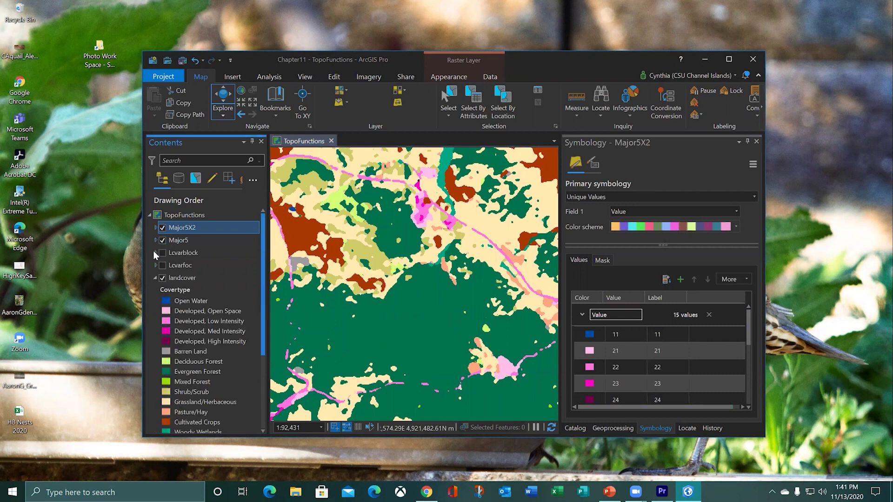
{"action": "left_click", "coordinate": [155, 228]}
{"action": "left_click", "coordinate": [156, 227]}
{"action": "left_click", "coordinate": [156, 227]}
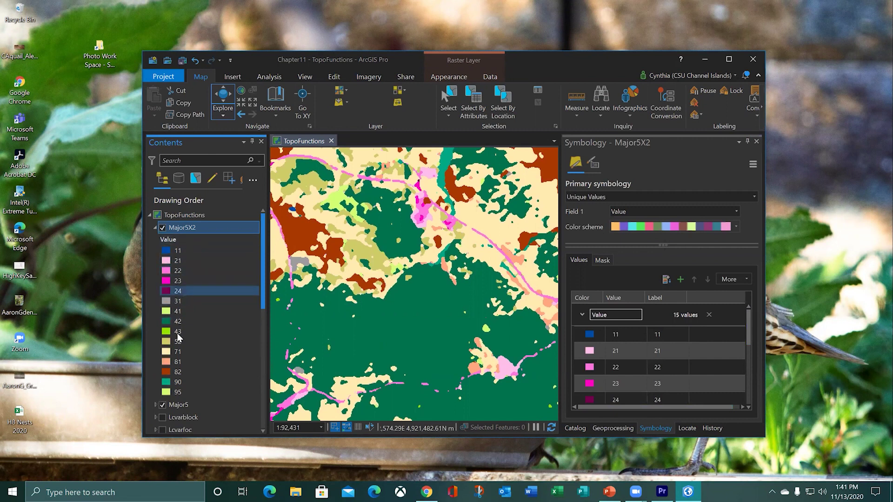
{"action": "left_click", "coordinate": [156, 227]}
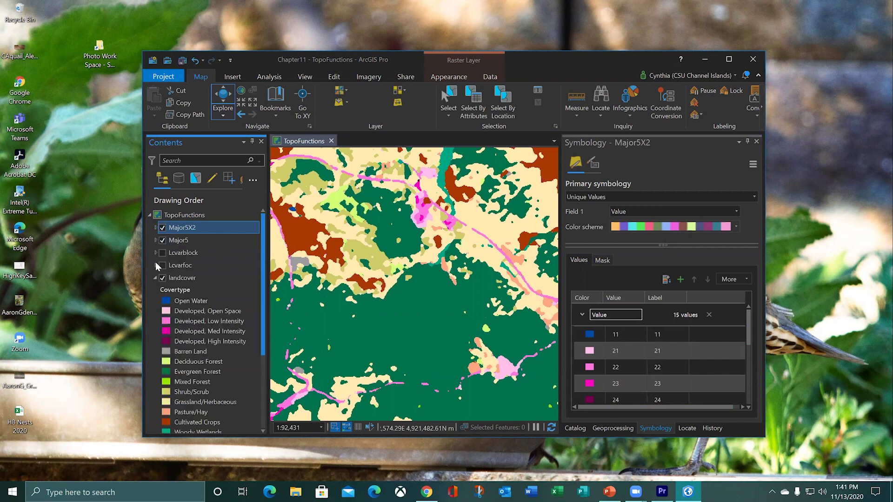
{"action": "left_click", "coordinate": [164, 239], "text": "ctrl"}
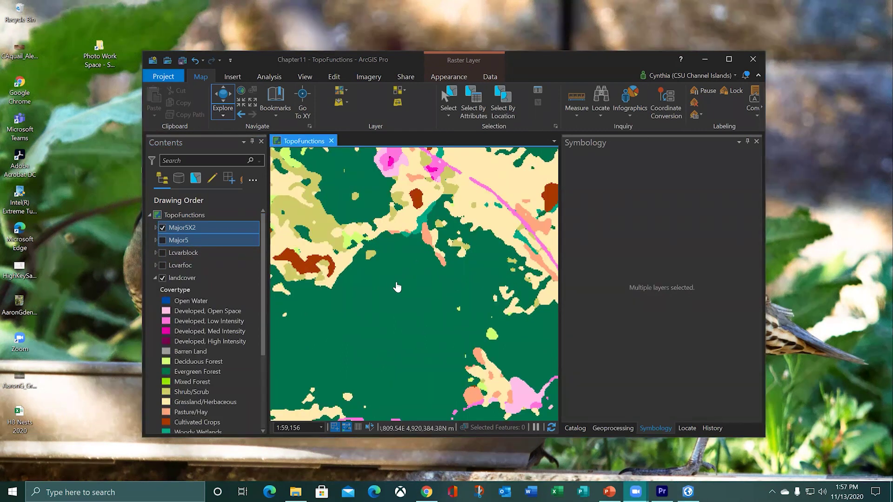
Compare the generalized Major5X2 raster with the original landcover at several scales by switching Major5X2 off and on.
{"action": "scroll", "coordinate": [397, 287], "scroll_direction": "down", "scroll_amount": 4}
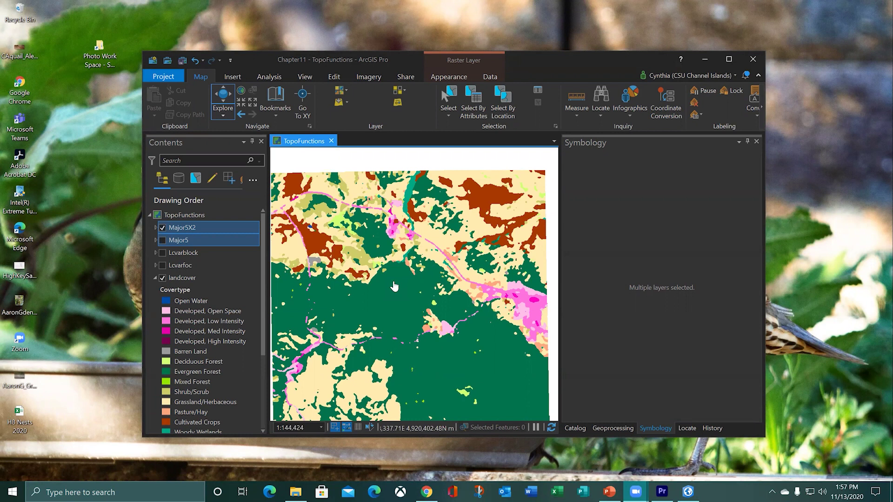
{"action": "left_click_drag", "start_coordinate": [395, 286], "coordinate": [402, 249]}
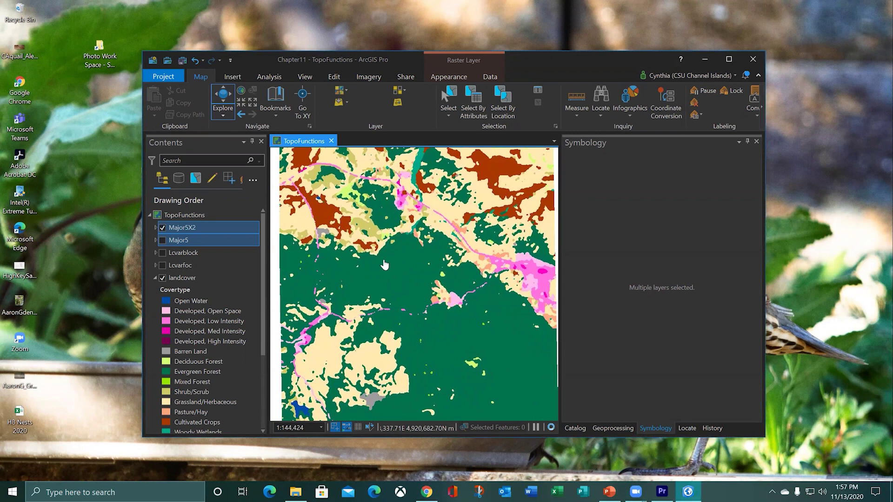
{"action": "left_click", "coordinate": [164, 228]}
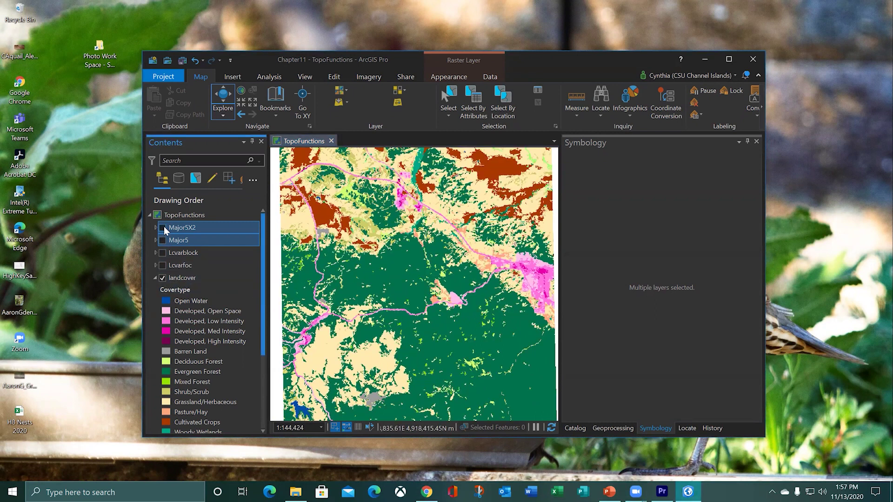
{"action": "left_click", "coordinate": [164, 228]}
{"action": "scroll", "coordinate": [399, 252], "scroll_direction": "down", "scroll_amount": 2}
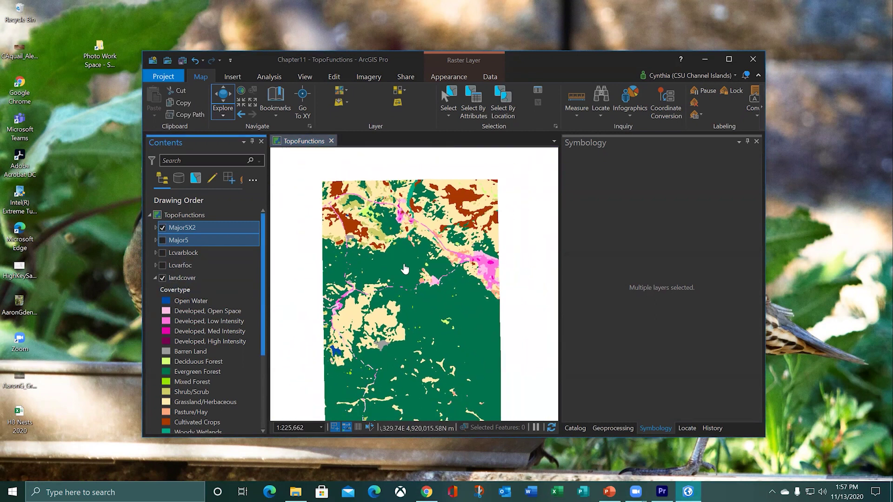
{"action": "scroll", "coordinate": [398, 253], "scroll_direction": "up", "scroll_amount": 2}
{"action": "scroll", "coordinate": [398, 253], "scroll_direction": "up", "scroll_amount": 3}
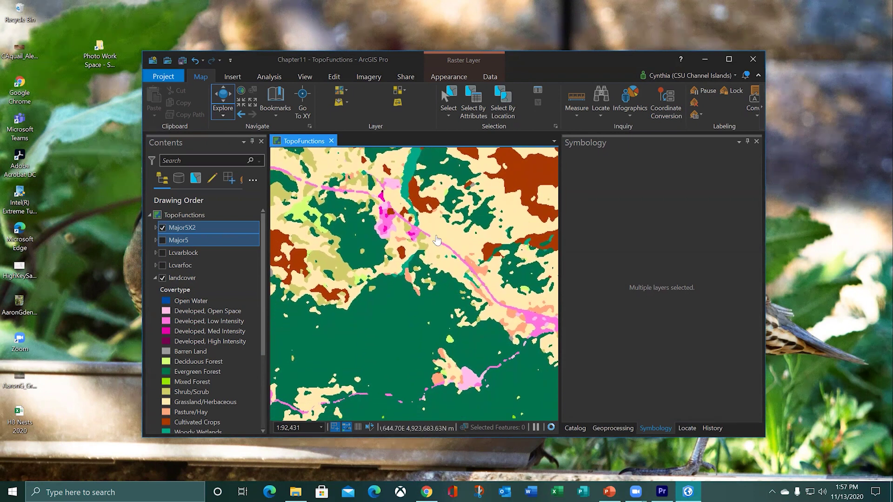
{"action": "scroll", "coordinate": [410, 246], "scroll_direction": "up", "scroll_amount": 2}
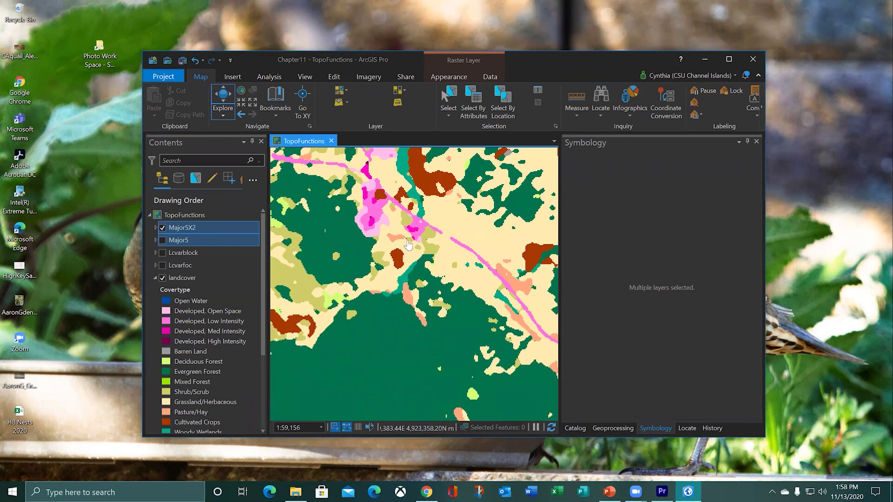
{"action": "left_click", "coordinate": [162, 231]}
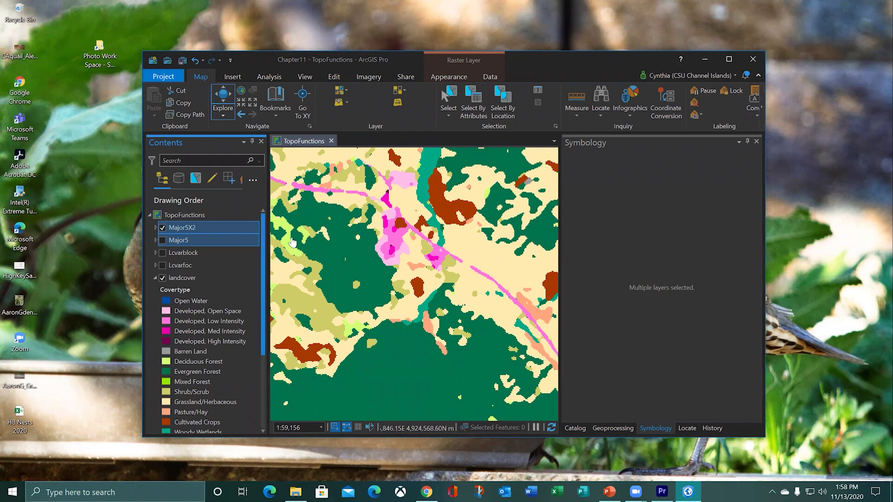
{"action": "left_click", "coordinate": [163, 228]}
{"action": "left_click", "coordinate": [162, 228]}
Search the geoprocessing tools for "raster to polygon" and open the Raster to Polygon tool.
{"action": "left_click", "coordinate": [614, 428]}
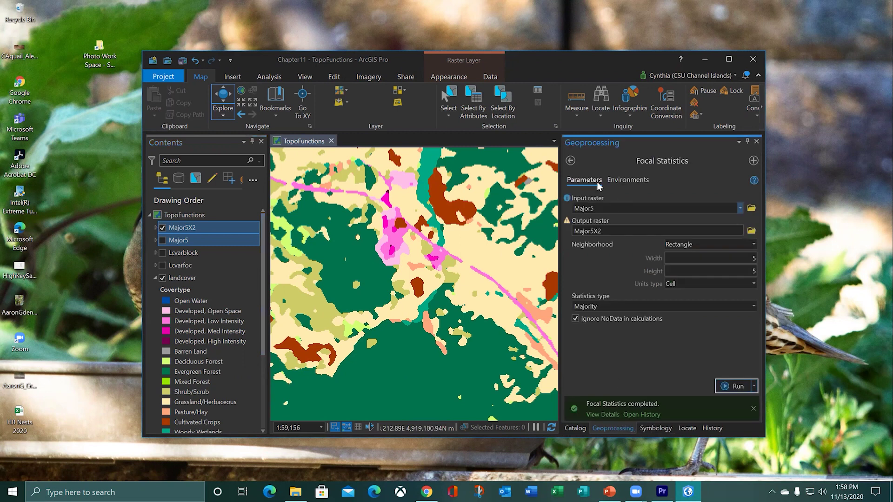
{"action": "left_click", "coordinate": [570, 161]}
{"action": "left_click", "coordinate": [657, 163]}
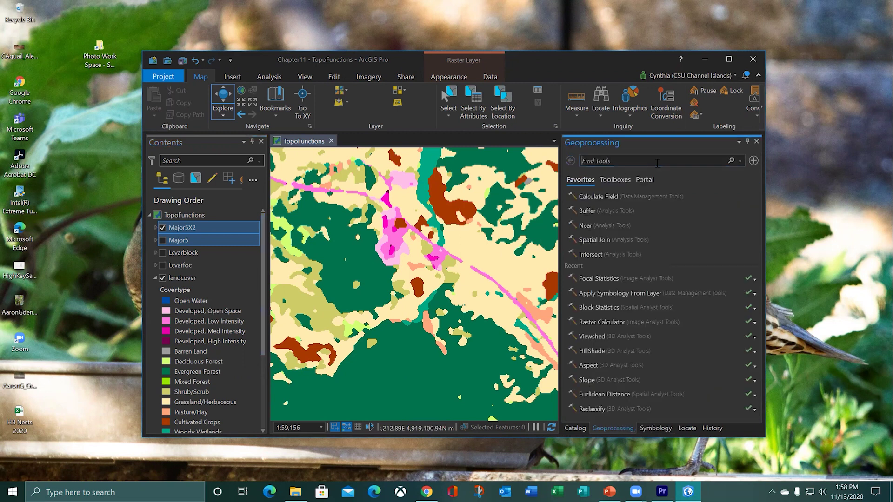
{"action": "type", "text": "raster to polygon"}
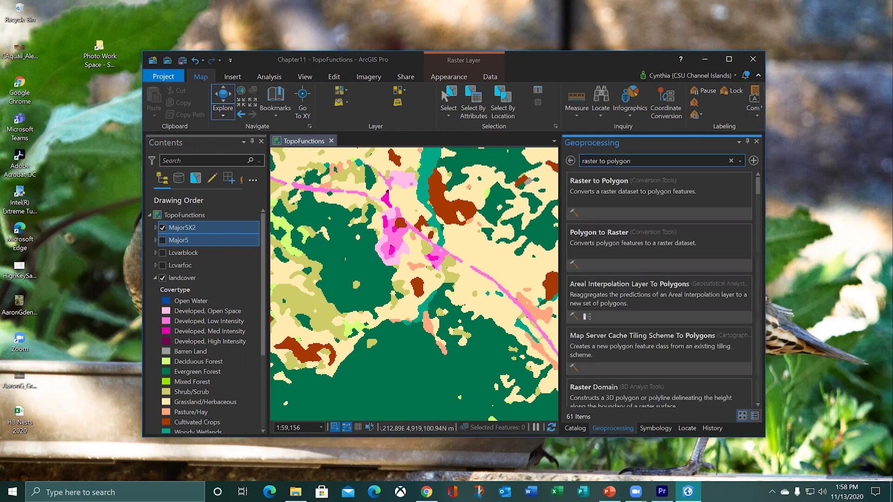
{"action": "left_click", "coordinate": [649, 202]}
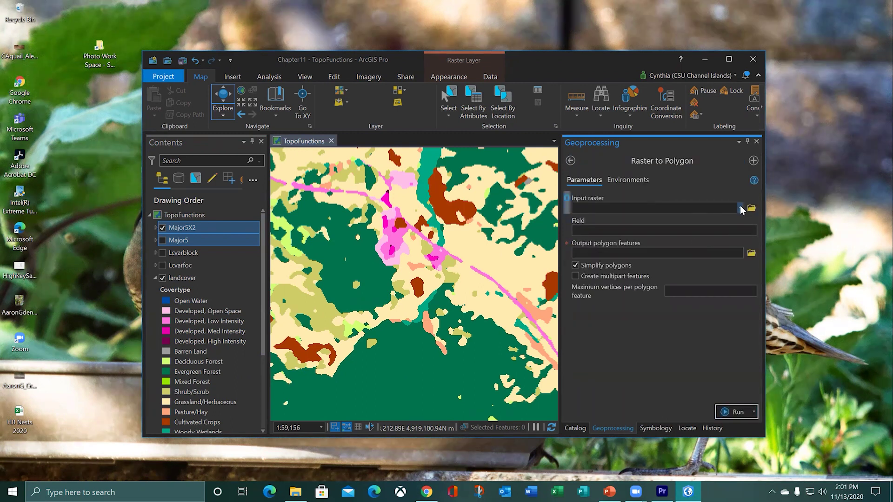
Choose Major5X2 as the input raster for the polygon conversion and keep Value as the field.
{"action": "left_click", "coordinate": [740, 208]}
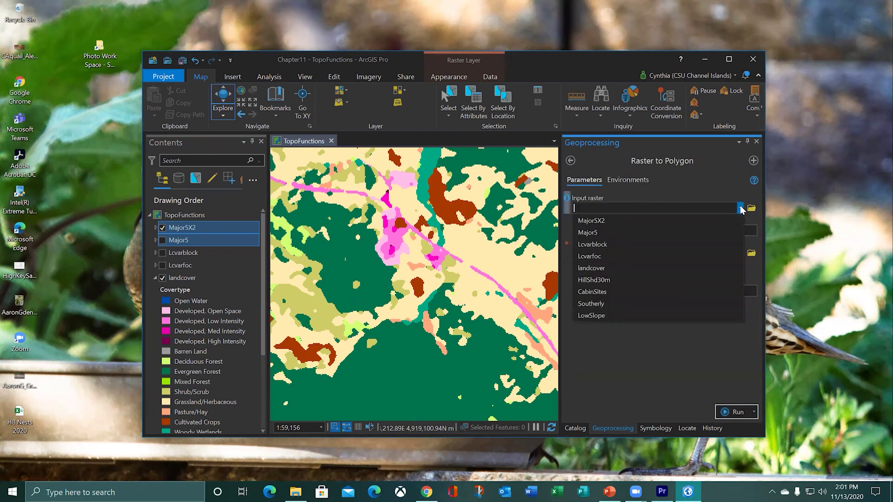
{"action": "left_click", "coordinate": [613, 219]}
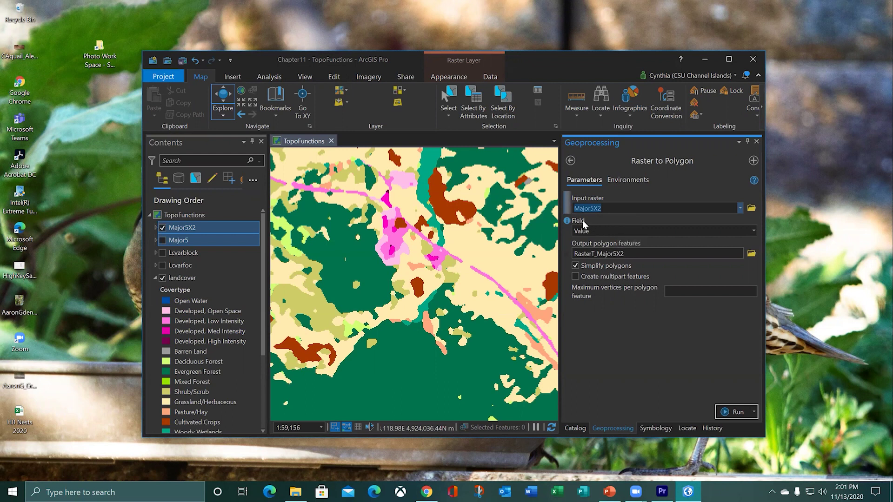
{"action": "mouse_move", "coordinate": [566, 221]}
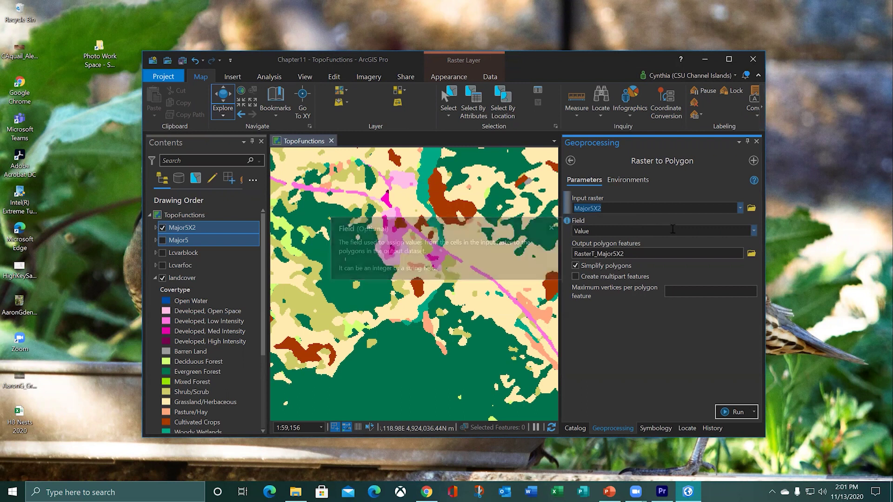
{"action": "left_click", "coordinate": [753, 231]}
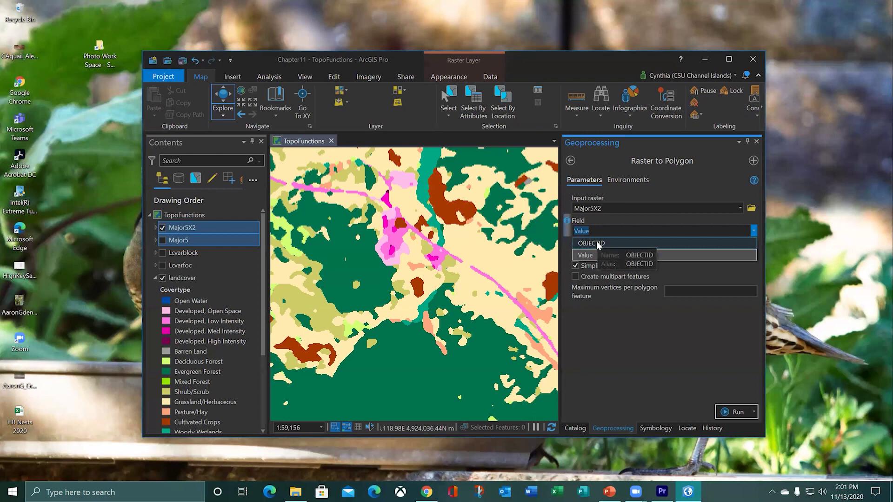
{"action": "left_click", "coordinate": [596, 320]}
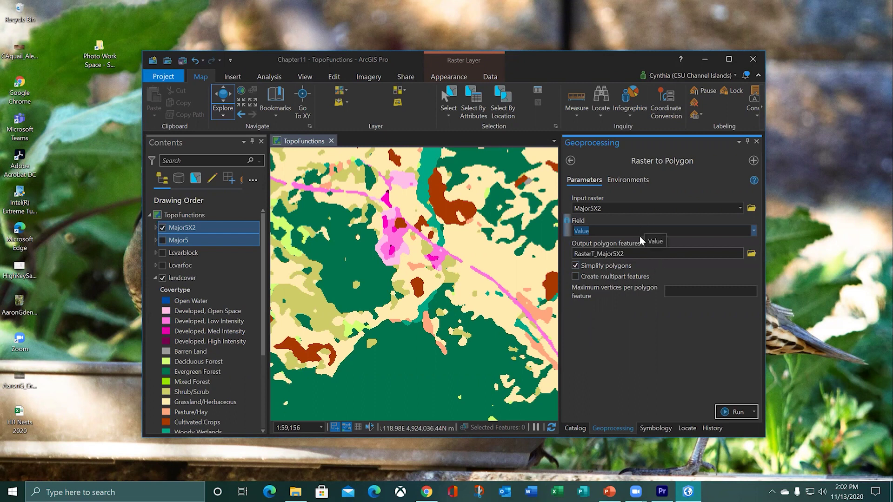
Name the output polygon features LandcoverPoly in Chapter11.gdb and run the conversion with Simplify polygons enabled.
{"action": "left_click", "coordinate": [682, 253]}
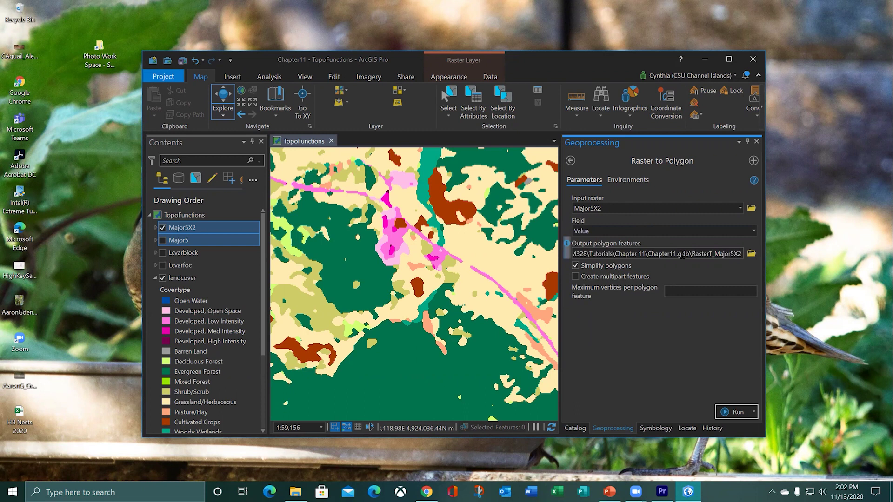
{"action": "left_click_drag", "start_coordinate": [692, 253], "coordinate": [757, 260]}
{"action": "type", "text": "Landc"}
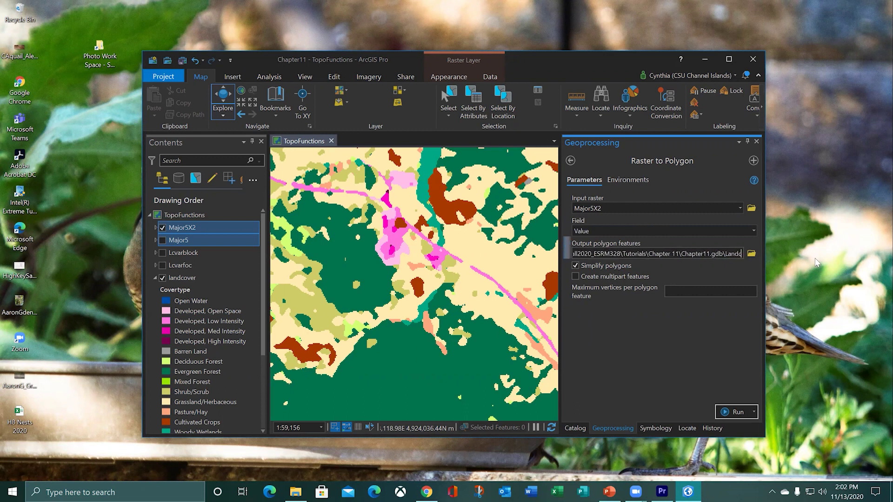
{"action": "type", "text": "overPoly"}
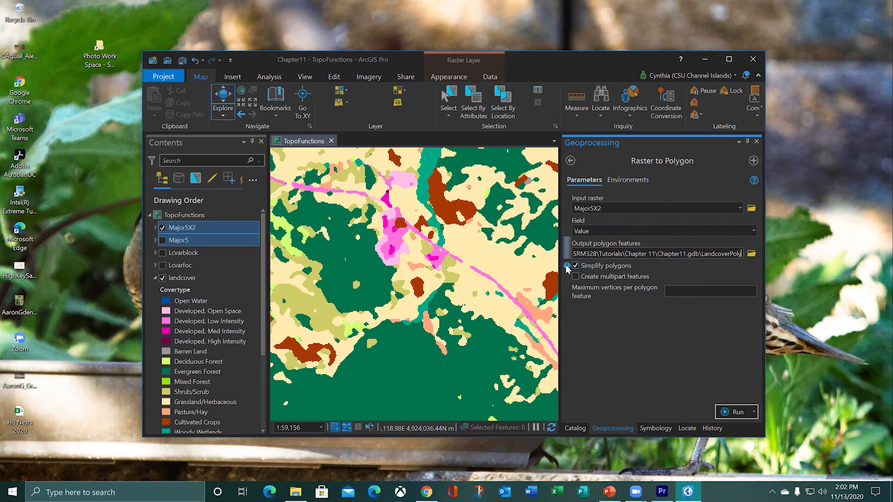
{"action": "mouse_move", "coordinate": [567, 268]}
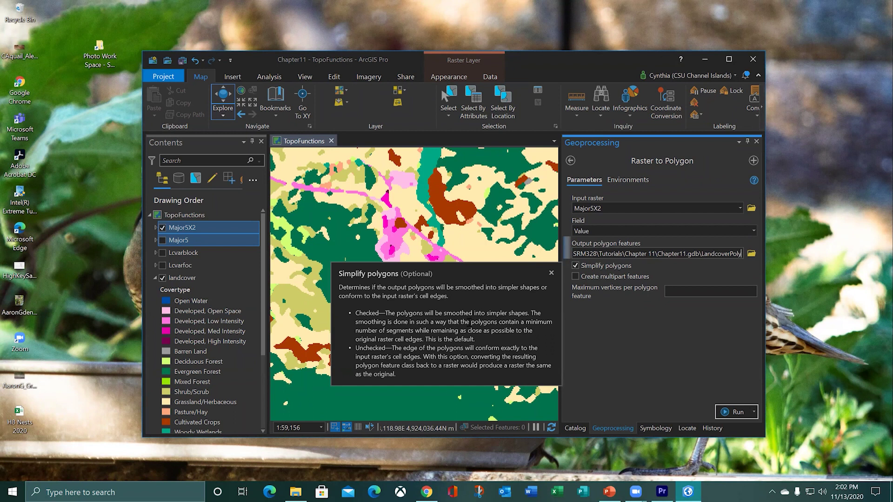
{"action": "left_click", "coordinate": [592, 345]}
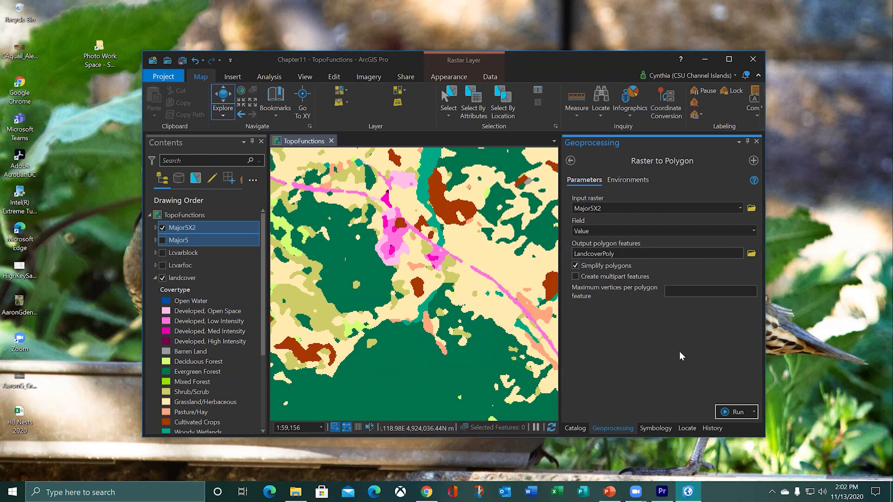
{"action": "left_click", "coordinate": [728, 412]}
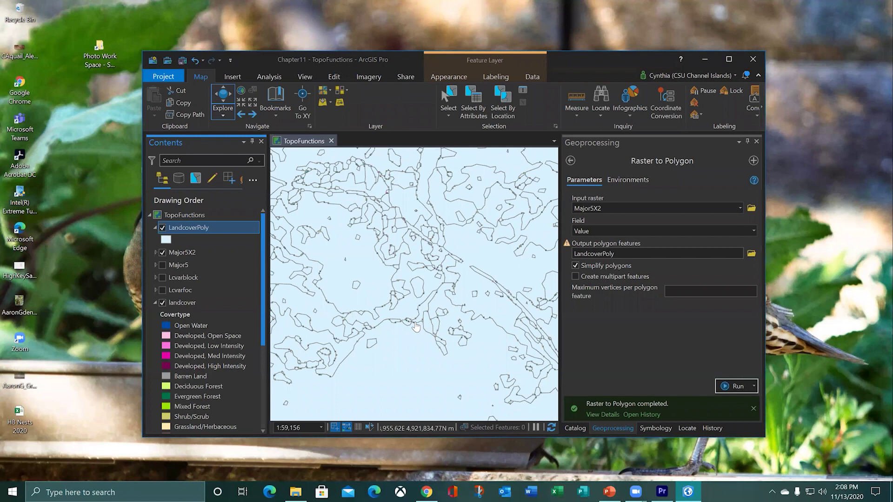
Examine the gridcode values in the LandcoverPoly attribute table and close the table.
{"action": "right_click", "coordinate": [205, 228]}
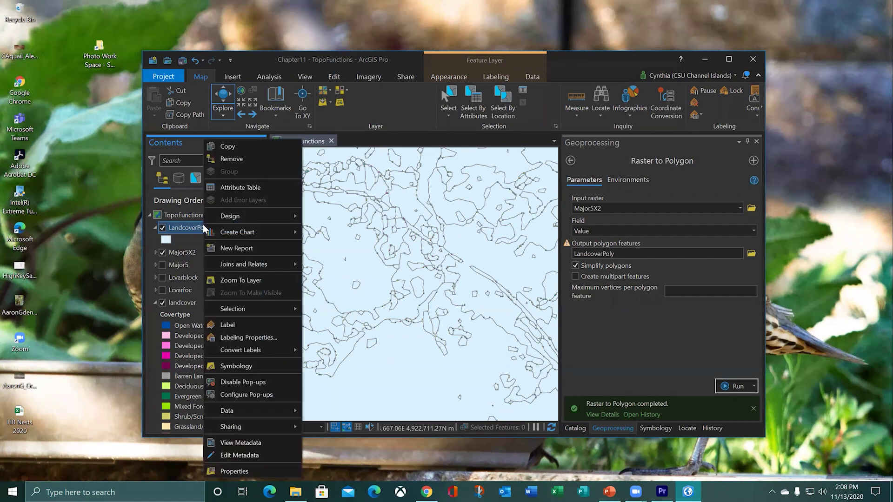
{"action": "left_click", "coordinate": [234, 188]}
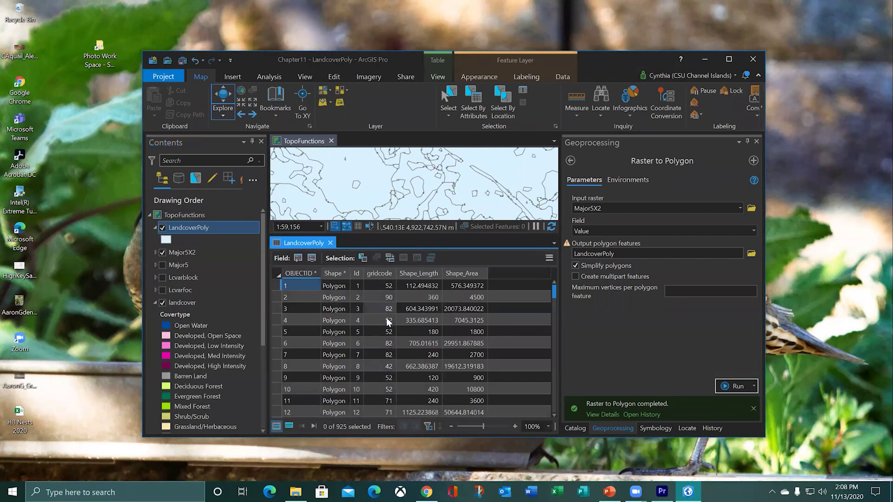
{"action": "scroll", "coordinate": [375, 386], "scroll_direction": "down", "scroll_amount": 2}
{"action": "scroll", "coordinate": [375, 389], "scroll_direction": "down", "scroll_amount": 2}
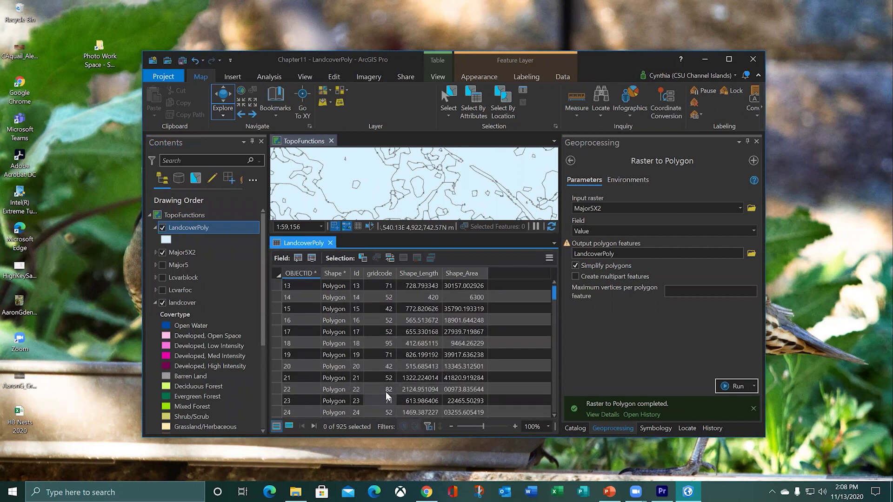
{"action": "scroll", "coordinate": [386, 393], "scroll_direction": "up", "scroll_amount": 4}
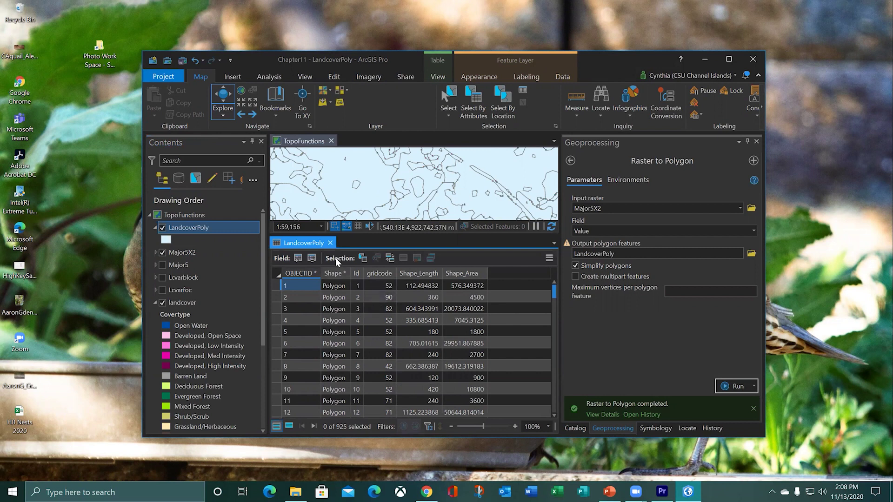
{"action": "left_click", "coordinate": [330, 243]}
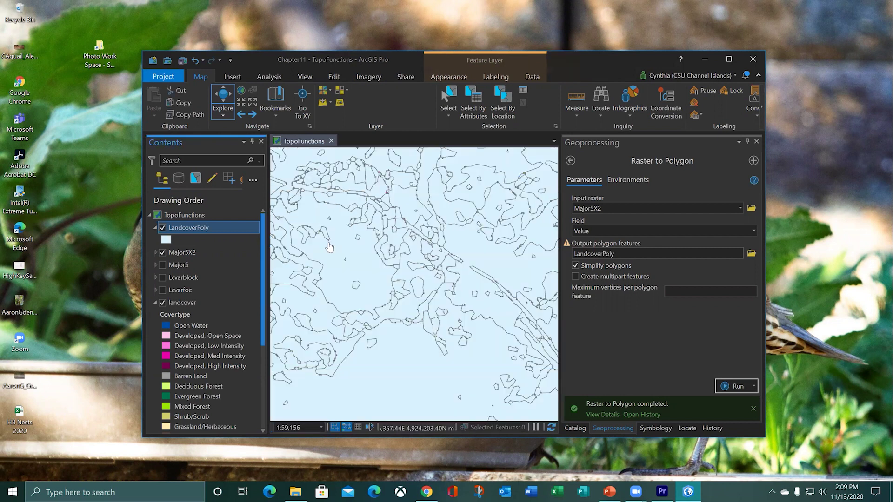
Start an Add Join on the LandcoverPoly layer with gridcode as the input join field.
{"action": "right_click", "coordinate": [207, 228]}
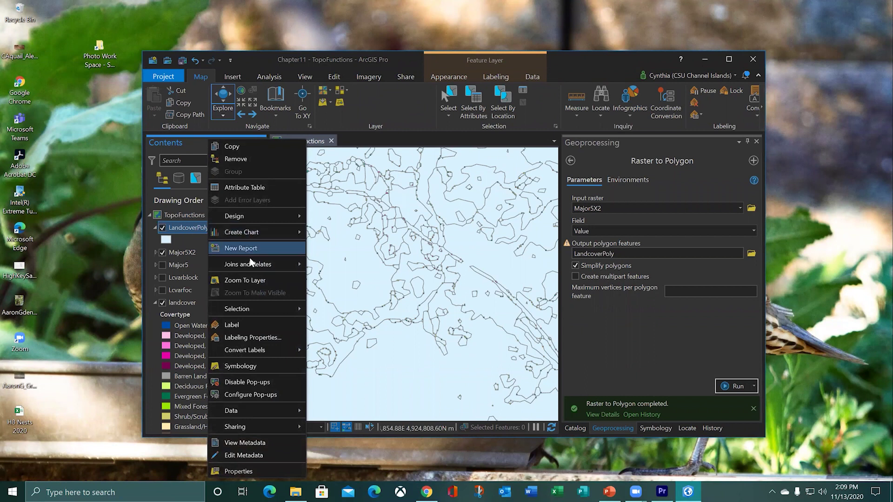
{"action": "mouse_move", "coordinate": [254, 264]}
{"action": "left_click", "coordinate": [338, 268]}
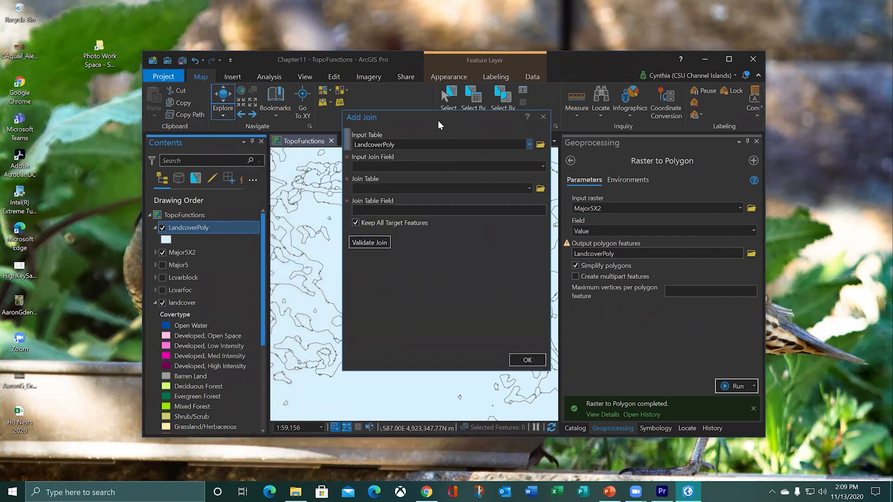
{"action": "left_click_drag", "start_coordinate": [438, 120], "coordinate": [560, 153]}
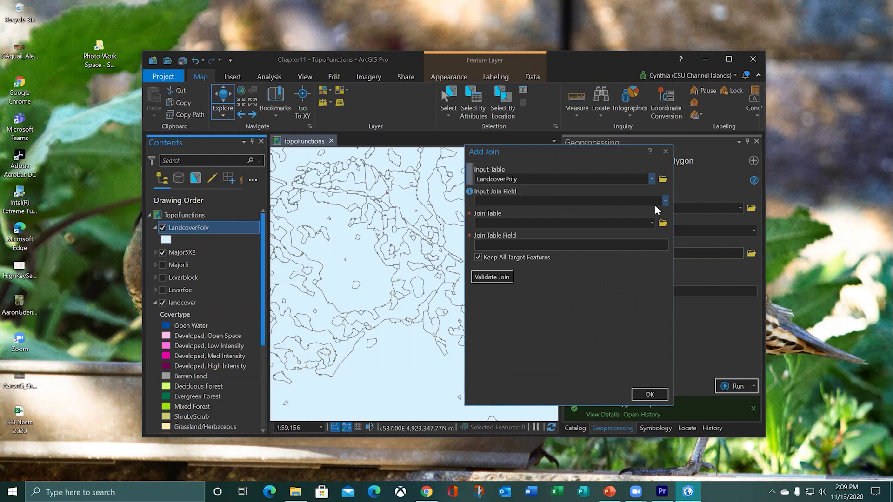
{"action": "left_click", "coordinate": [666, 200]}
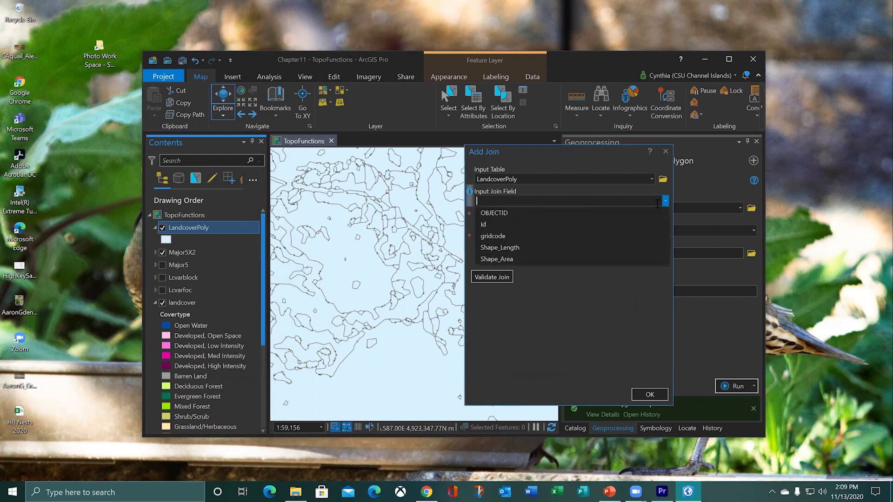
{"action": "left_click", "coordinate": [590, 236]}
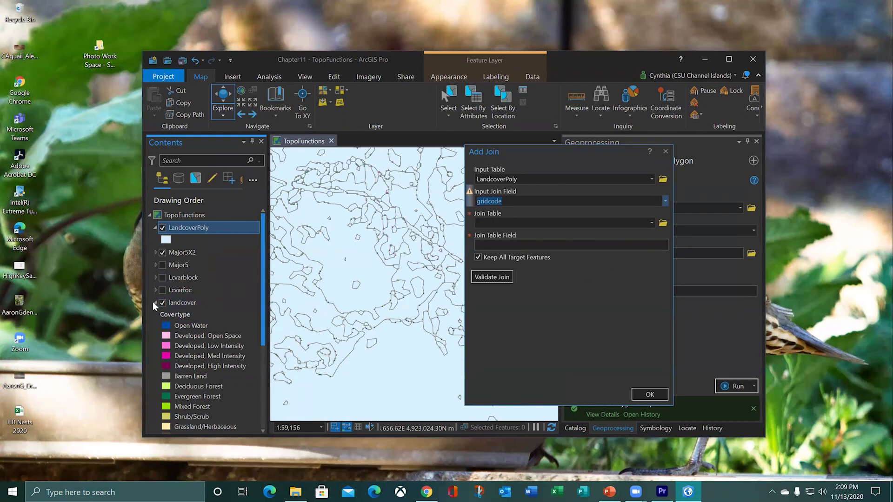
Check the fields in the landcover attribute table and choose landcover as the join table, with Value as its join field.
{"action": "right_click", "coordinate": [186, 300]}
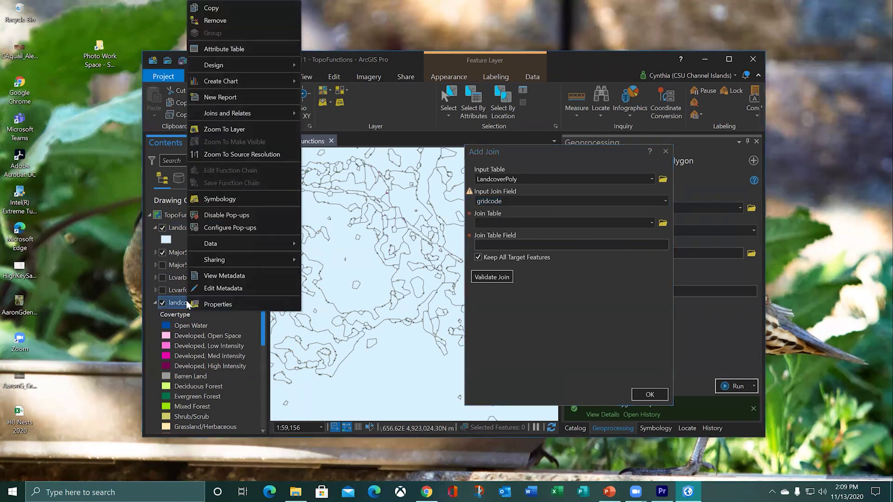
{"action": "left_click", "coordinate": [231, 49]}
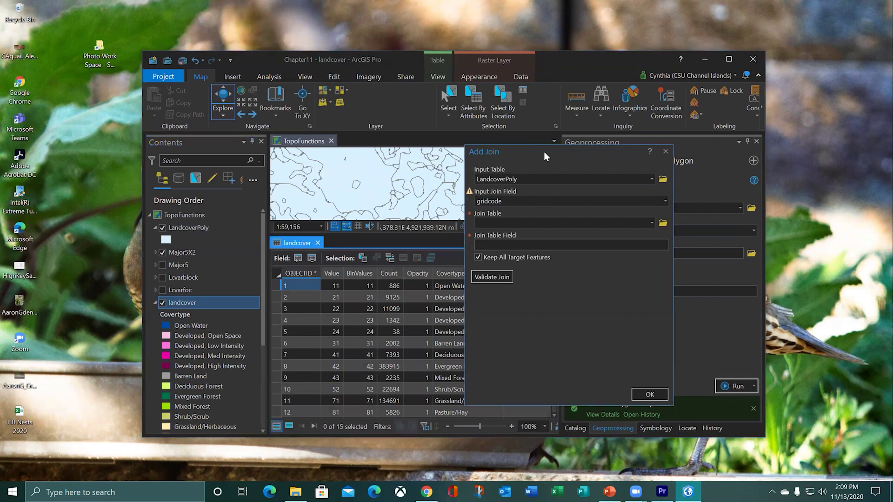
{"action": "left_click_drag", "start_coordinate": [543, 151], "coordinate": [671, 148]}
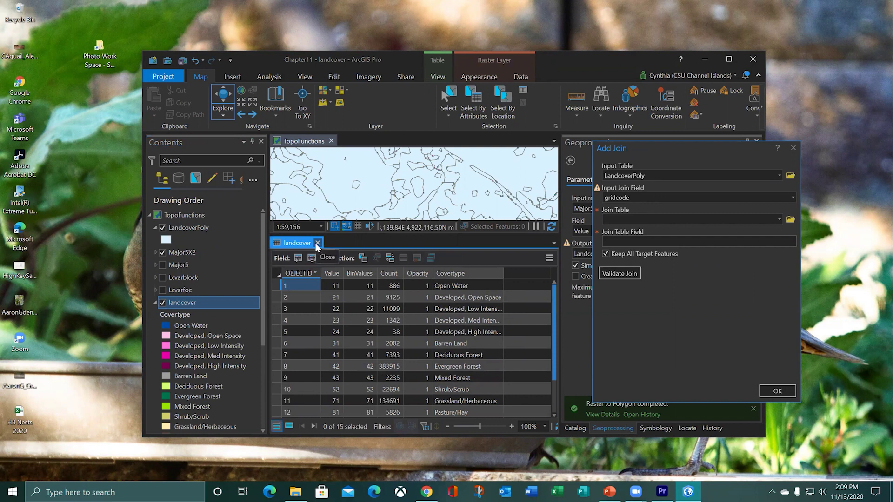
{"action": "left_click", "coordinate": [779, 220]}
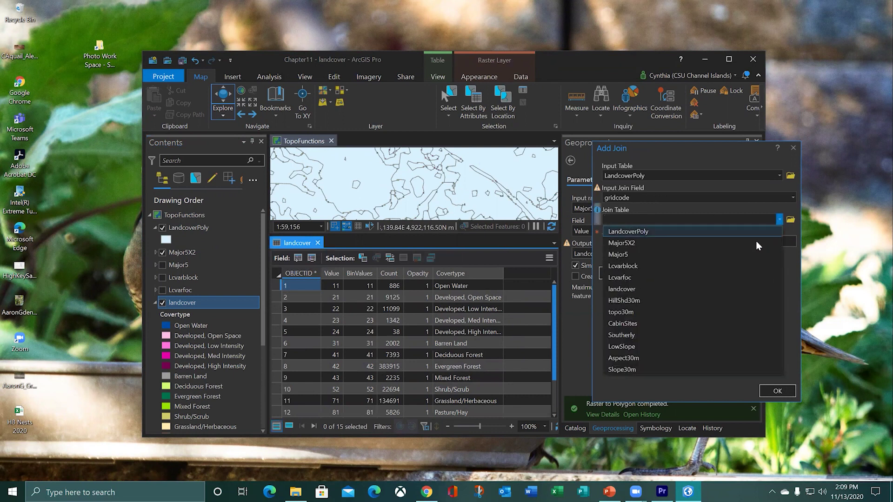
{"action": "left_click", "coordinate": [705, 289]}
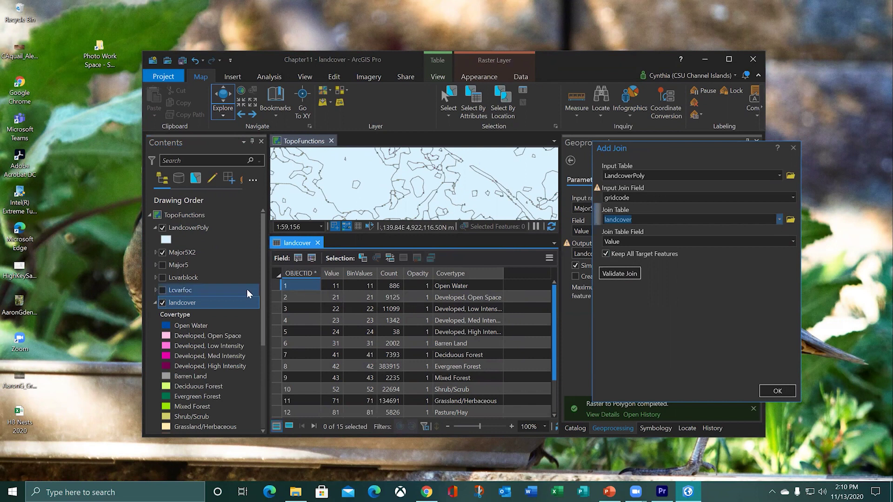
Open the LandcoverPoly attribute table, compare its gridcode field with the landcover table's Value field, and close the landcover table.
{"action": "left_click", "coordinate": [184, 230]}
{"action": "right_click", "coordinate": [183, 230]}
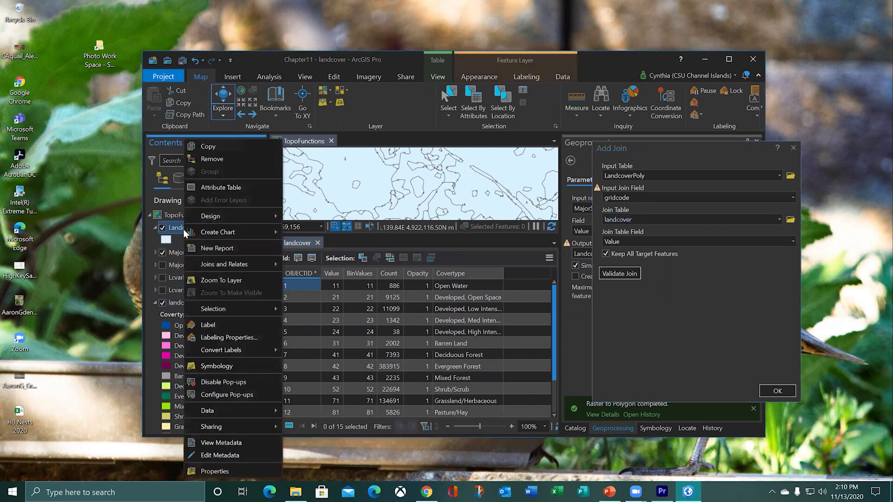
{"action": "left_click", "coordinate": [206, 186]}
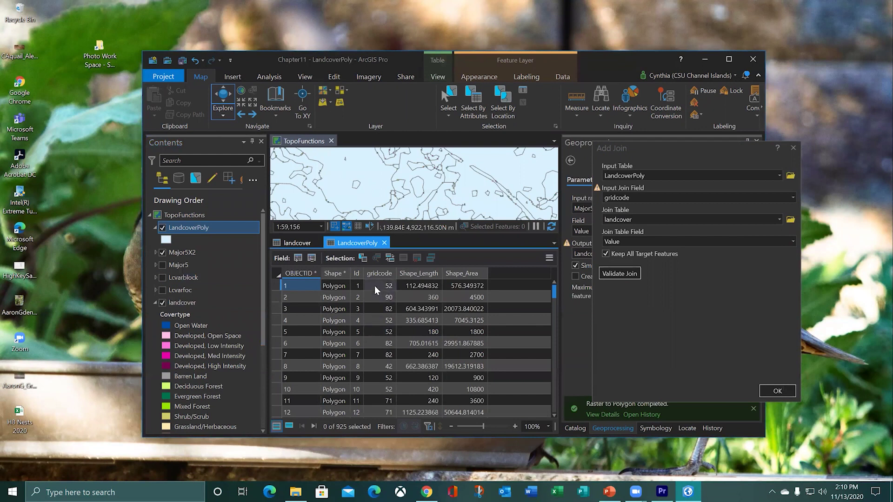
{"action": "left_click", "coordinate": [298, 242]}
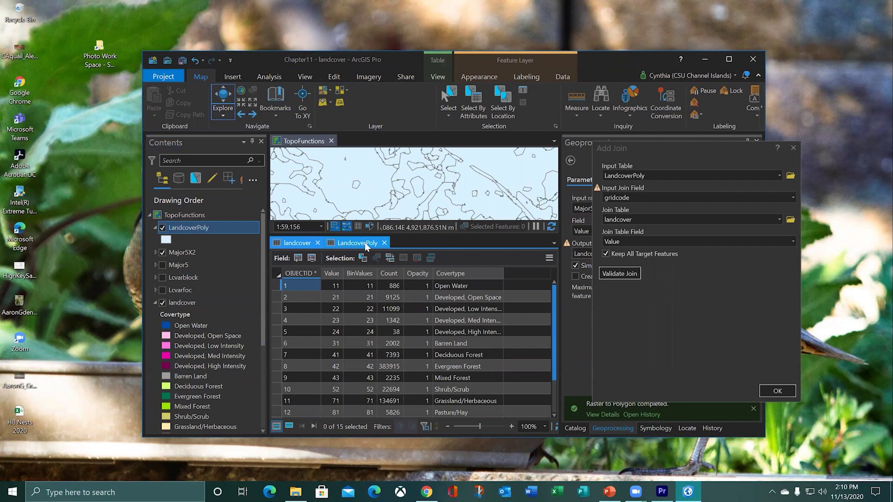
{"action": "left_click", "coordinate": [318, 242]}
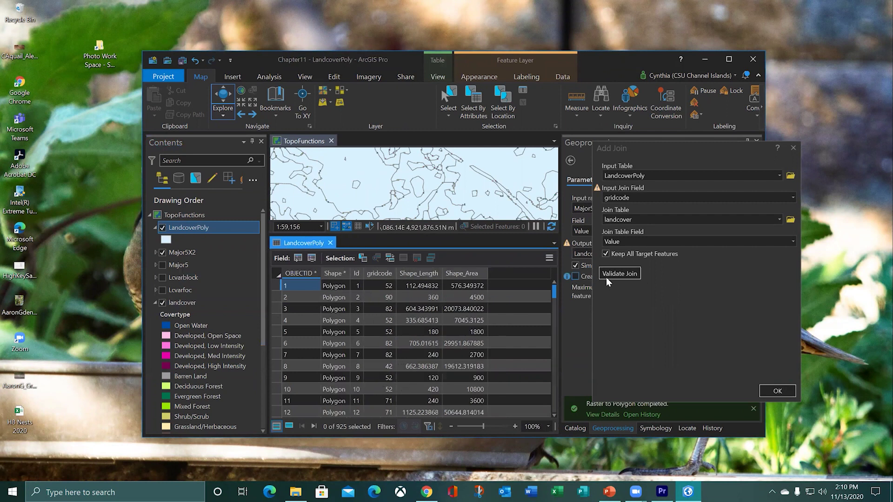
Validate and apply the join of landcover to LandcoverPoly, and check the joined Covertype field in the attribute table.
{"action": "left_click", "coordinate": [618, 275]}
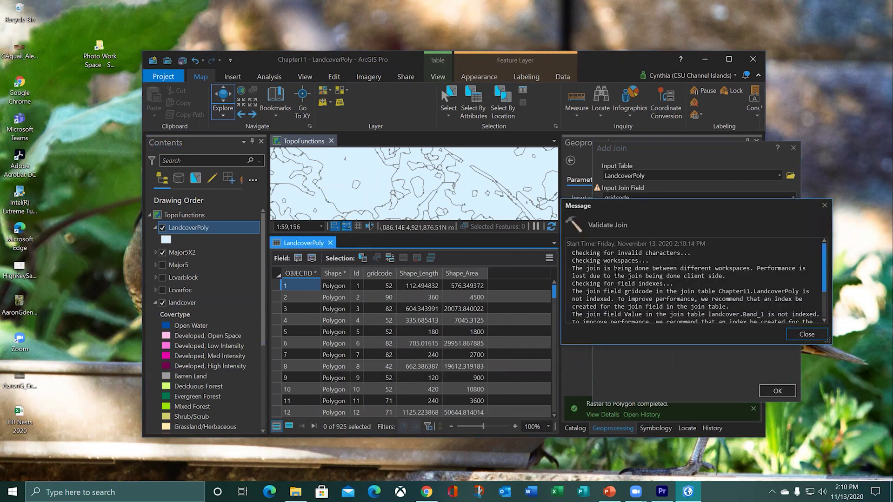
{"action": "scroll", "coordinate": [621, 261], "scroll_direction": "down", "scroll_amount": 3}
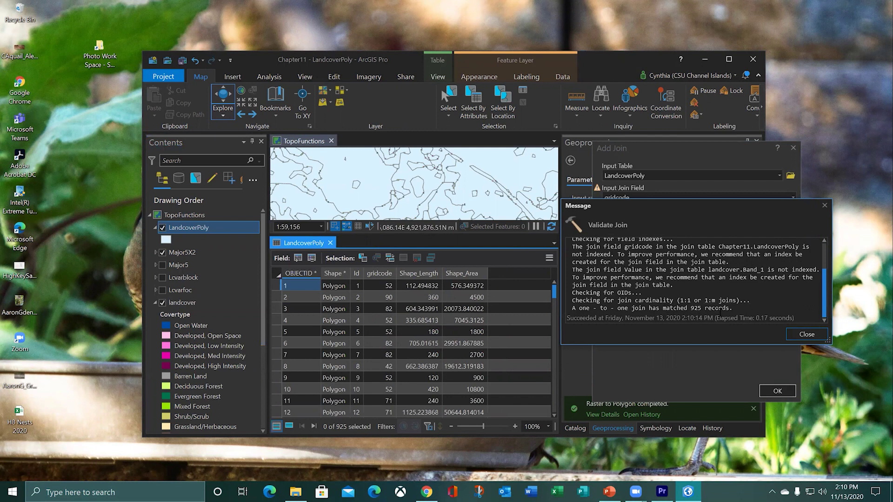
{"action": "left_click", "coordinate": [797, 332]}
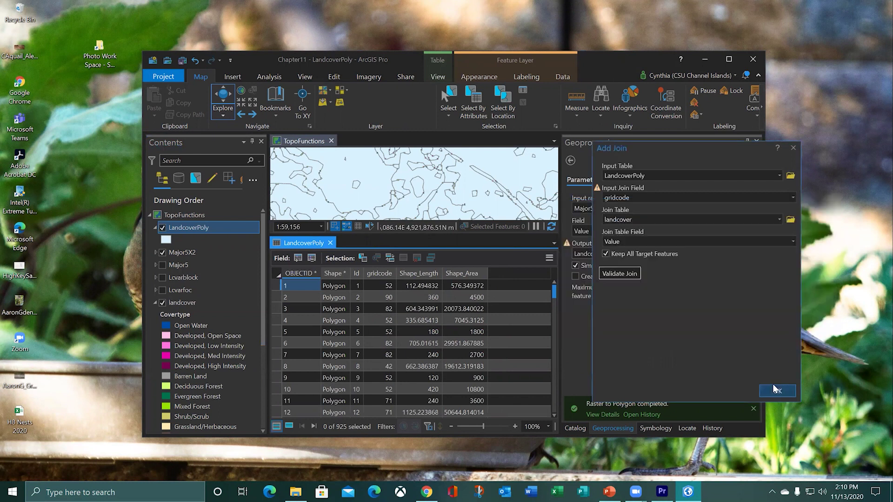
{"action": "left_click", "coordinate": [773, 390]}
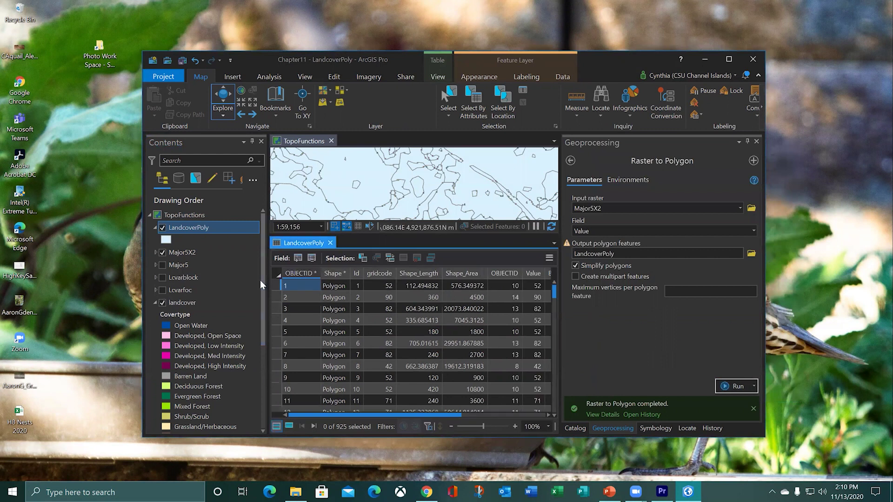
{"action": "left_click_drag", "start_coordinate": [303, 414], "coordinate": [429, 422]}
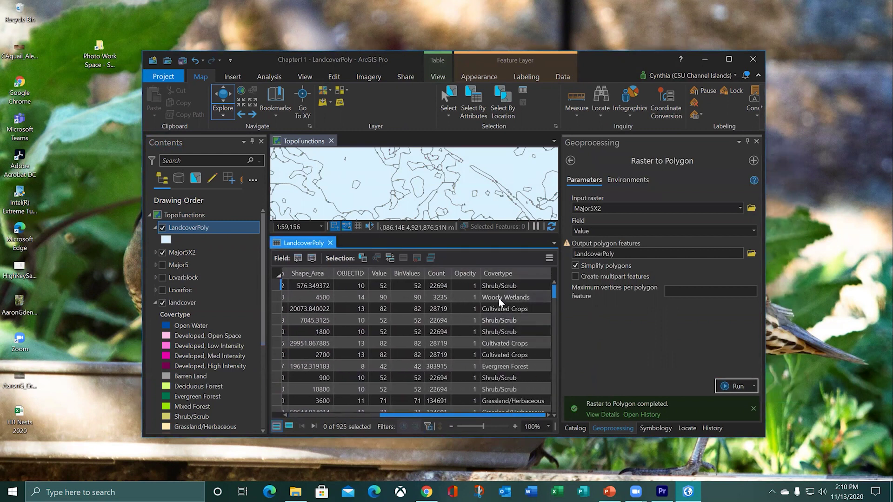
Look through the original and joined fields of the LandcoverPoly attribute table, and close the table.
{"action": "left_click_drag", "start_coordinate": [490, 414], "coordinate": [548, 401]}
{"action": "left_click_drag", "start_coordinate": [459, 407], "coordinate": [335, 400]}
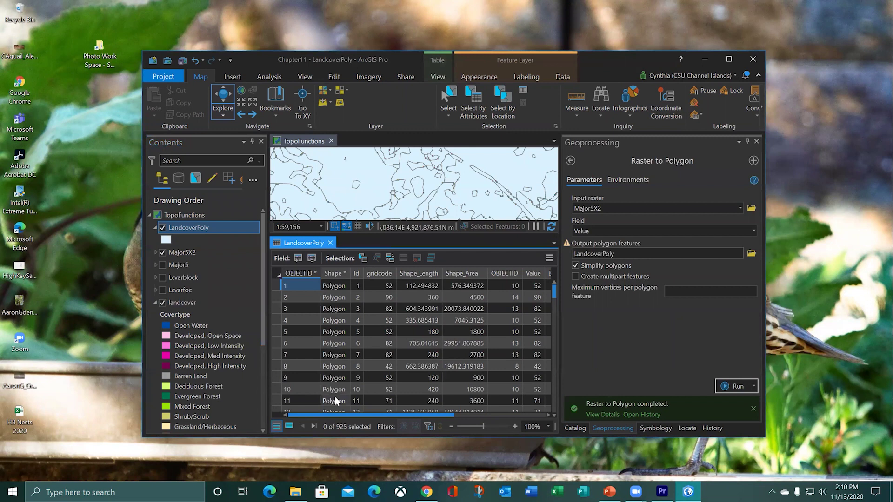
{"action": "left_click", "coordinate": [330, 244]}
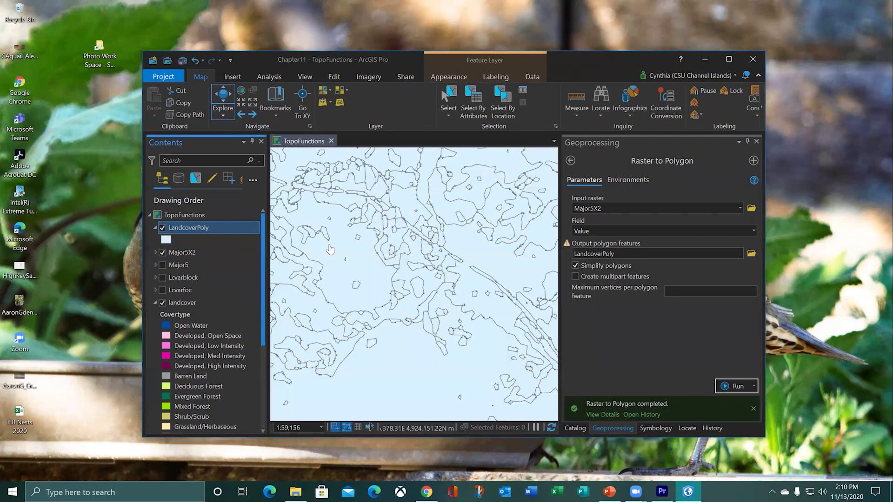
Export the joined LandcoverPoly features to Chapter11.gdb as a new feature class named LandcoverFinal.
{"action": "right_click", "coordinate": [202, 232]}
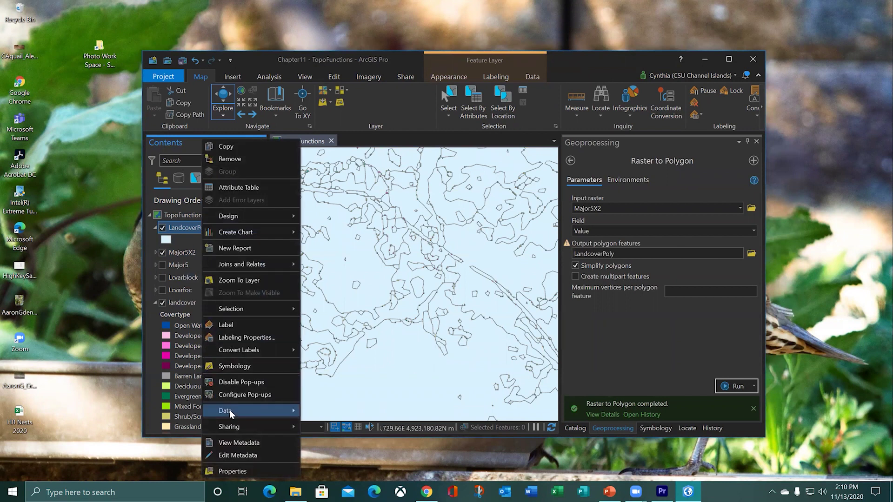
{"action": "mouse_move", "coordinate": [230, 410]}
{"action": "left_click", "coordinate": [347, 413]}
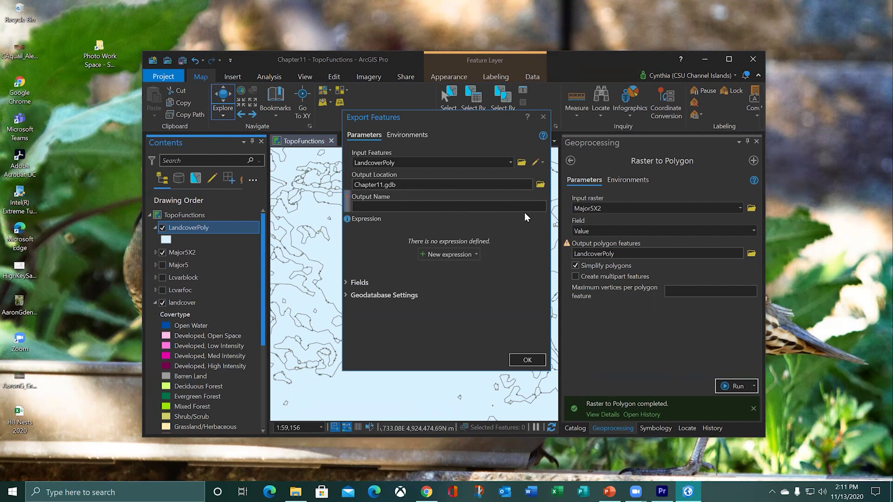
{"action": "type", "text": "LandcoverFinal"}
{"action": "left_click", "coordinate": [523, 361]}
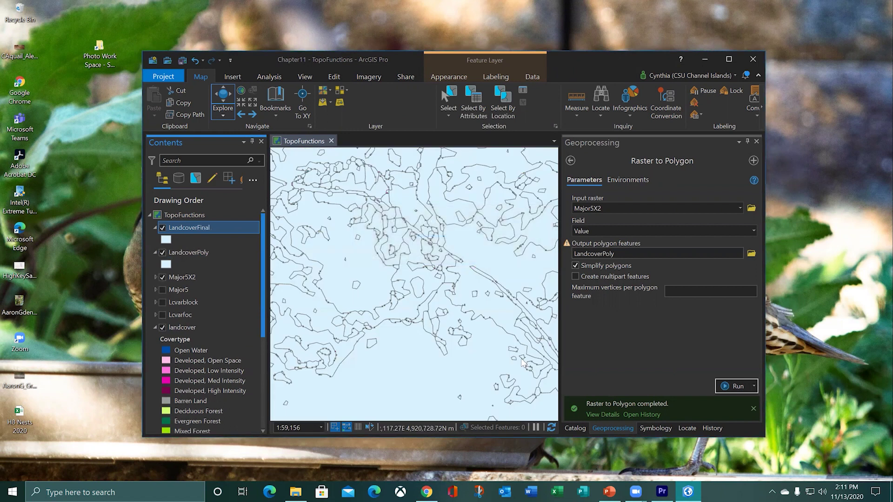
Hide LandcoverPoly, check that the LandcoverFinal attribute table contains the Covertype field, and close the table.
{"action": "left_click", "coordinate": [163, 253]}
{"action": "right_click", "coordinate": [172, 228]}
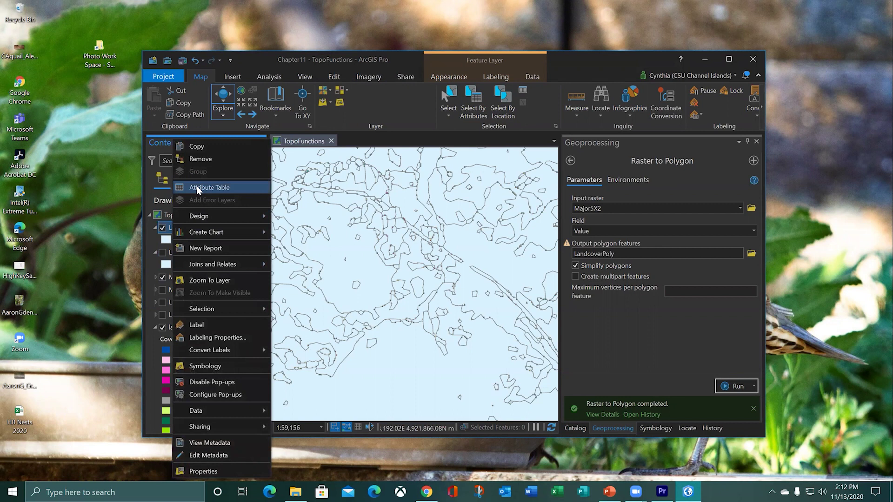
{"action": "left_click", "coordinate": [197, 188]}
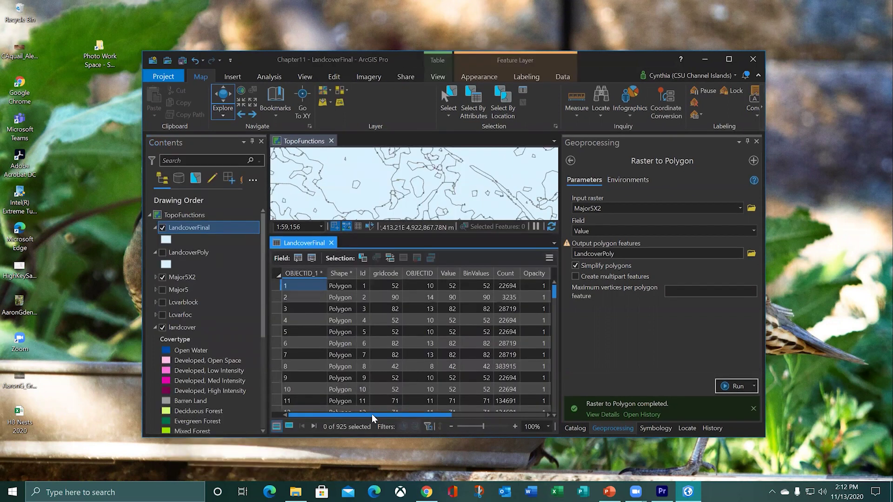
{"action": "left_click_drag", "start_coordinate": [372, 414], "coordinate": [425, 416]}
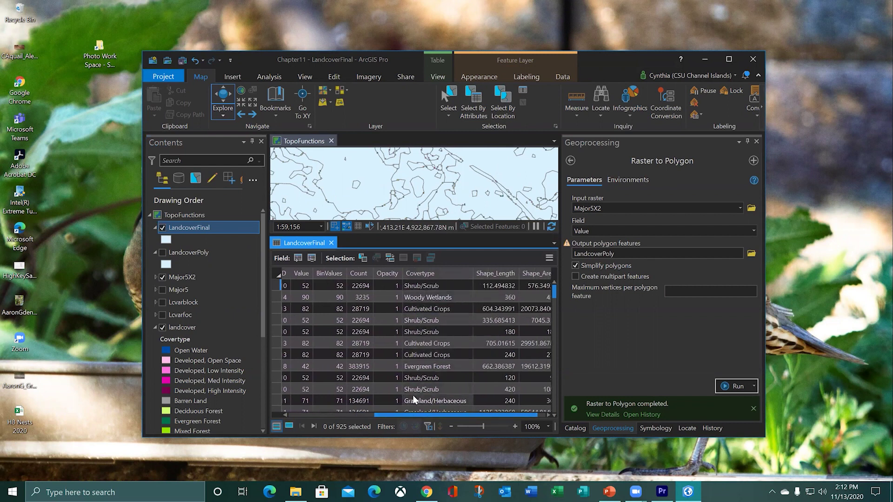
{"action": "left_click", "coordinate": [331, 243]}
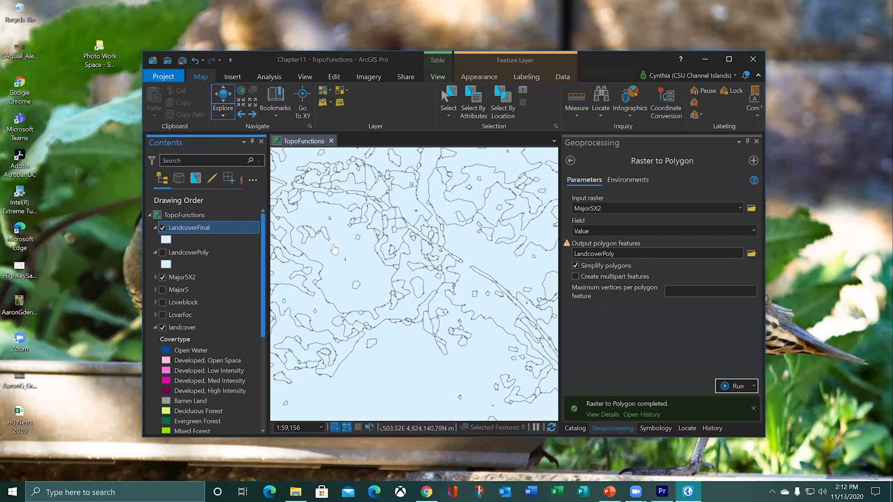
Remove the LandcoverPoly layer from the map and select the LandcoverFinal layer.
{"action": "right_click", "coordinate": [189, 255]}
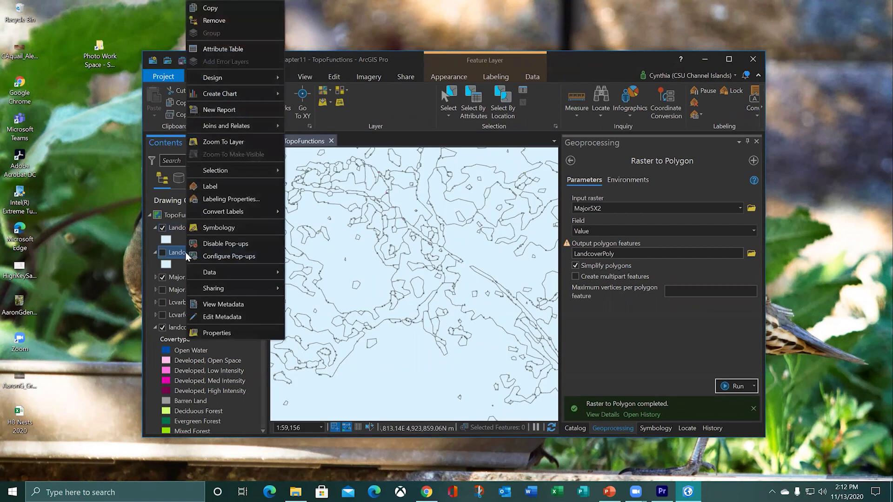
{"action": "left_click", "coordinate": [213, 20]}
{"action": "left_click", "coordinate": [186, 227]}
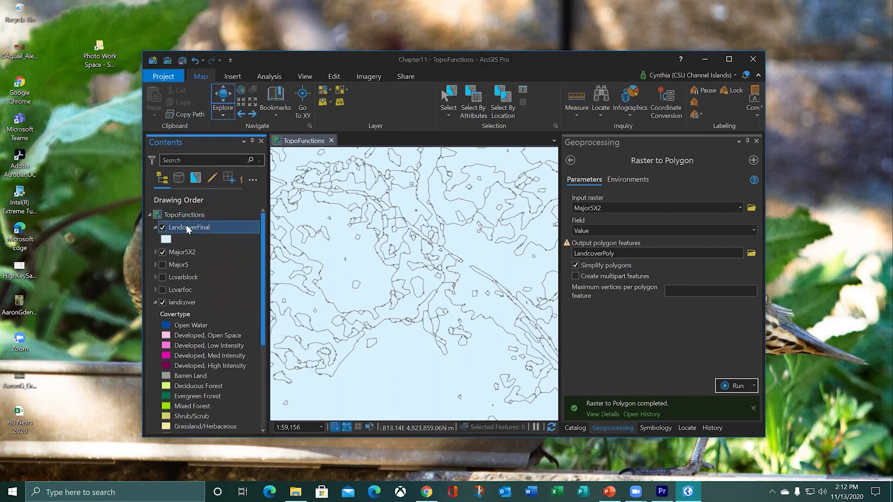
Symbolize the LandcoverFinal layer with unique values based on the Covertype field.
{"action": "left_click", "coordinate": [167, 241]}
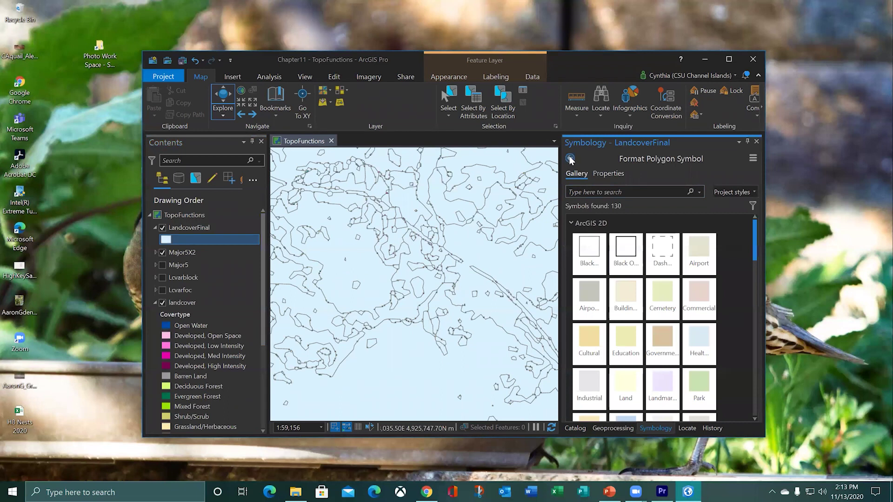
{"action": "left_click", "coordinate": [572, 159]}
{"action": "left_click", "coordinate": [755, 197]}
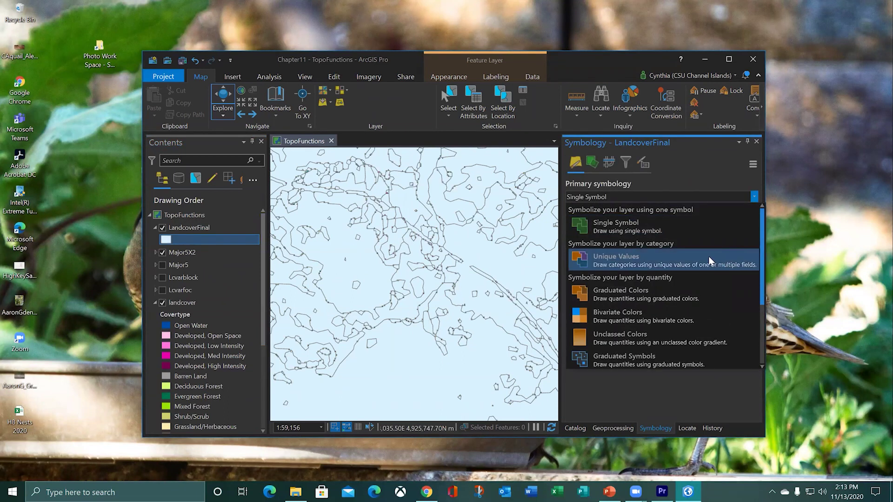
{"action": "left_click", "coordinate": [649, 261]}
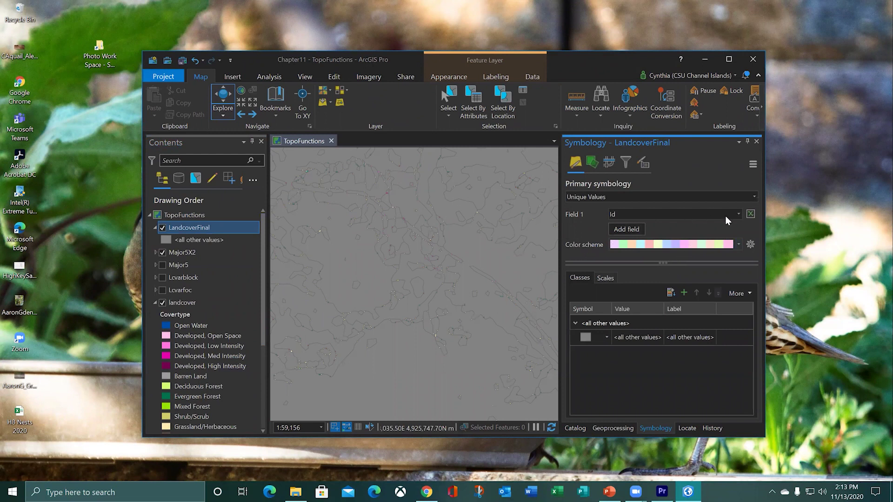
{"action": "left_click", "coordinate": [739, 213]}
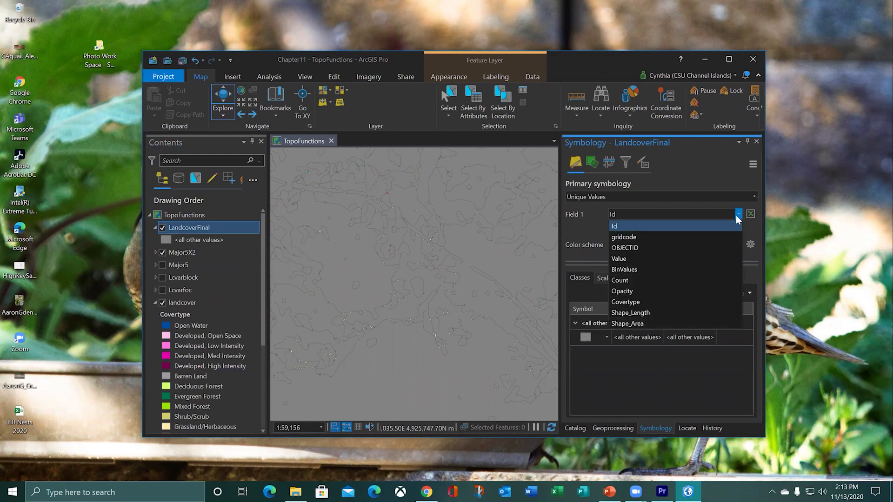
{"action": "left_click", "coordinate": [666, 302]}
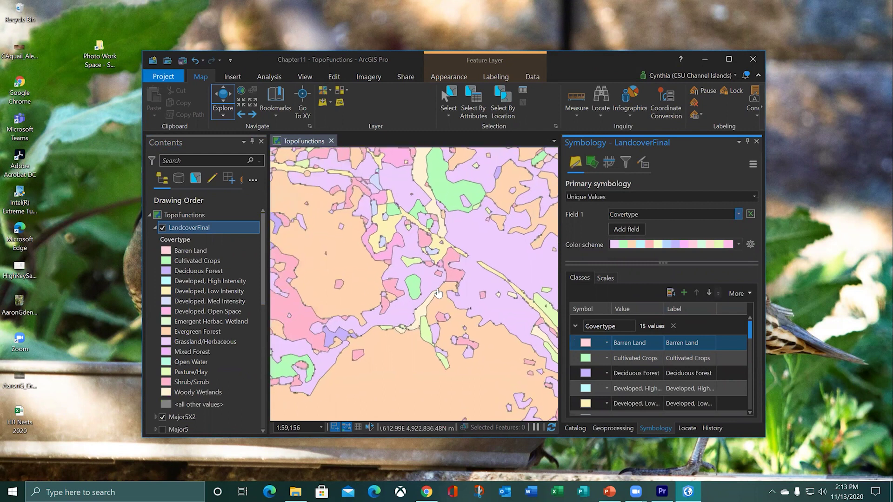
Identify individual LandcoverFinal polygons on the map to inspect their cover type attributes, and view the full extent.
{"action": "scroll", "coordinate": [438, 291], "scroll_direction": "up", "scroll_amount": 4}
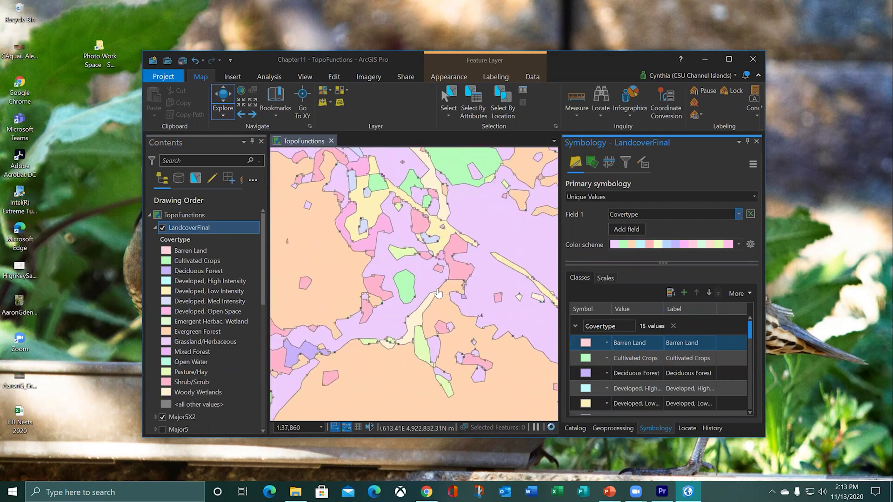
{"action": "left_click", "coordinate": [442, 250]}
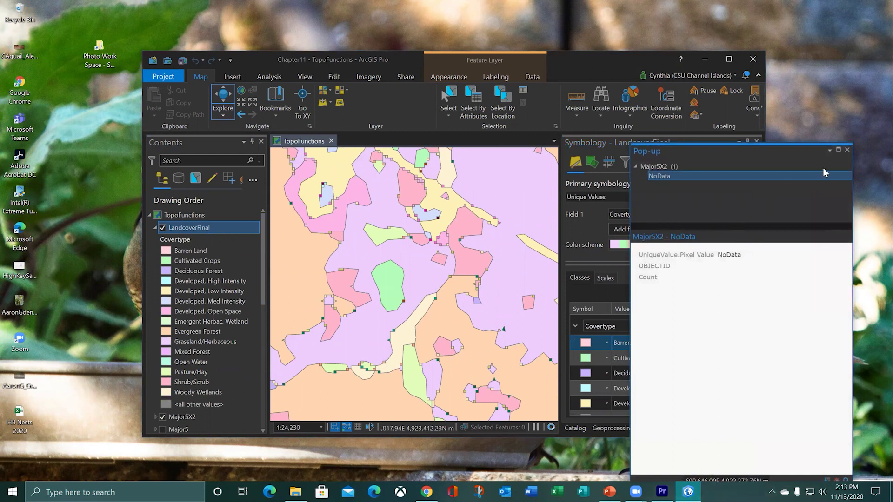
{"action": "left_click", "coordinate": [847, 150]}
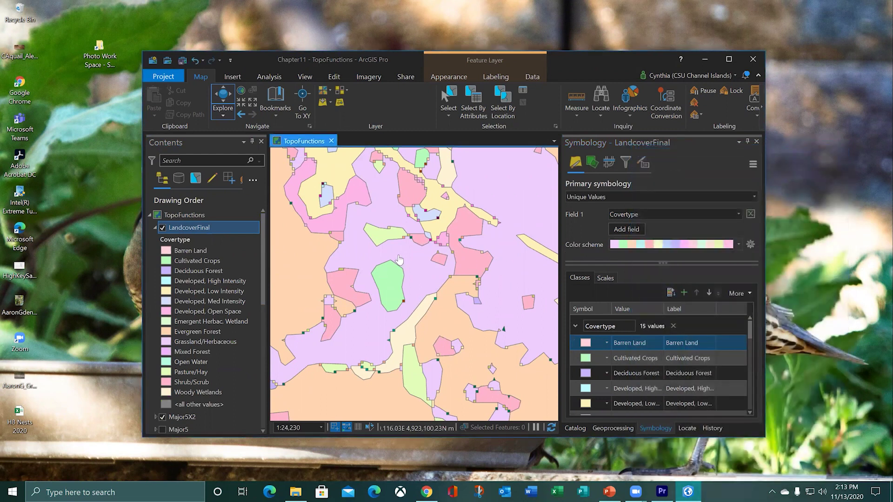
{"action": "left_click", "coordinate": [397, 254]}
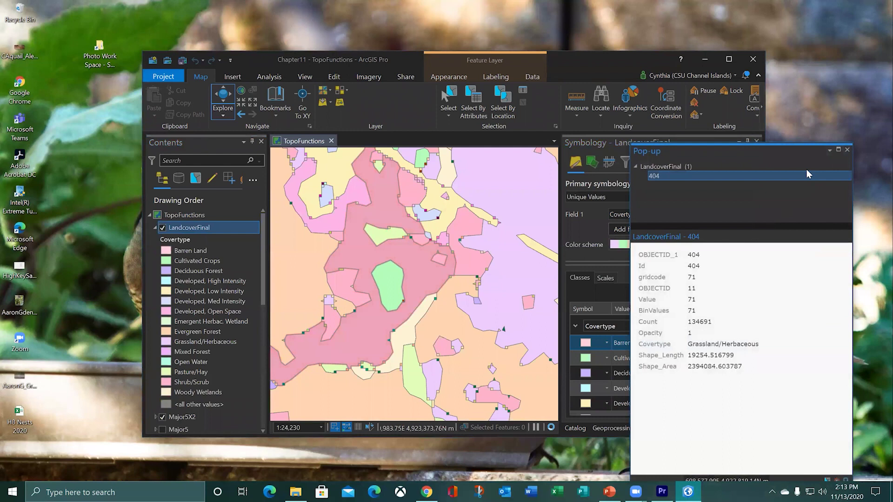
{"action": "left_click", "coordinate": [848, 150]}
{"action": "scroll", "coordinate": [415, 267], "scroll_direction": "down", "scroll_amount": 4}
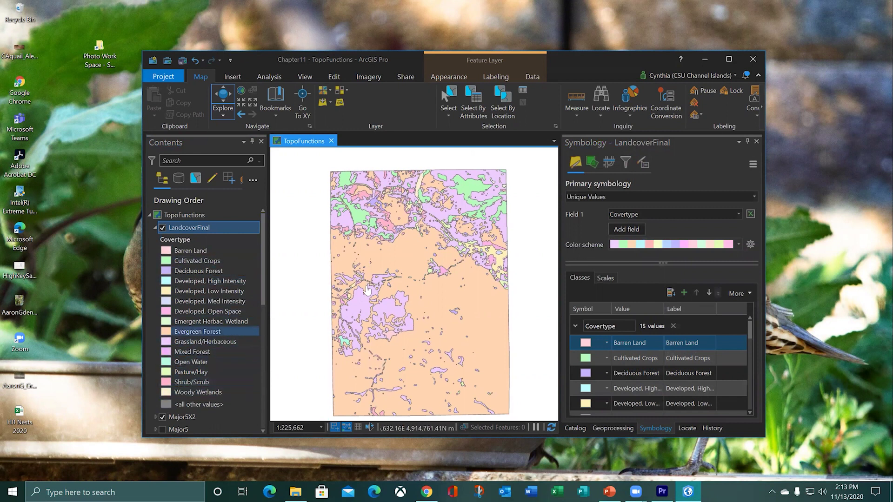
Try a bold color scheme for the LandcoverFinal cover types, replace it with the multicolor blue, green, red and orange scheme, and inspect the map.
{"action": "left_click", "coordinate": [739, 244]}
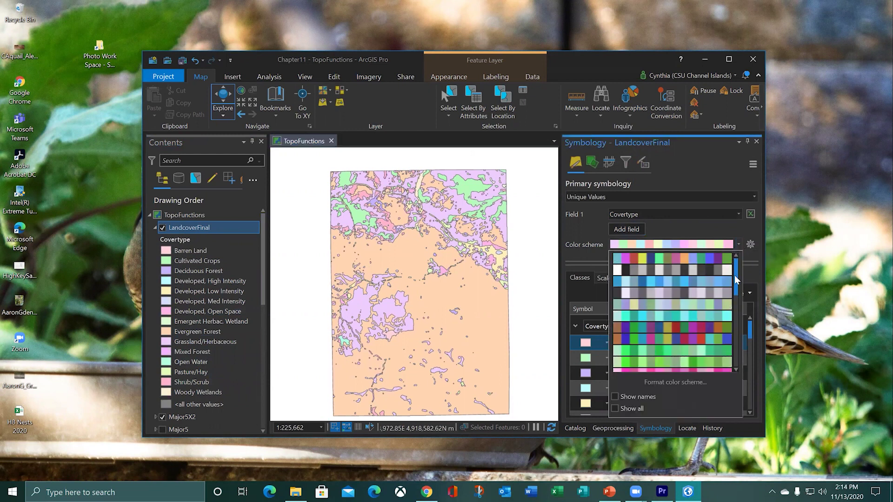
{"action": "left_click", "coordinate": [673, 327]}
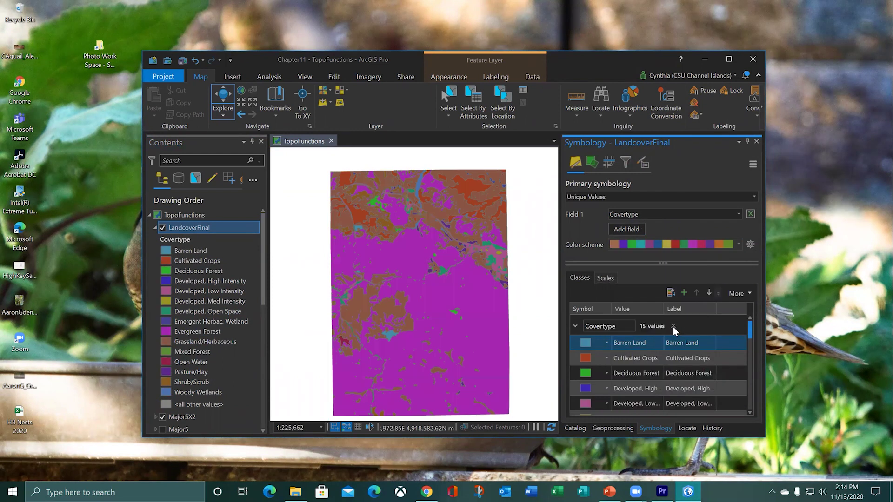
{"action": "left_click", "coordinate": [739, 246]}
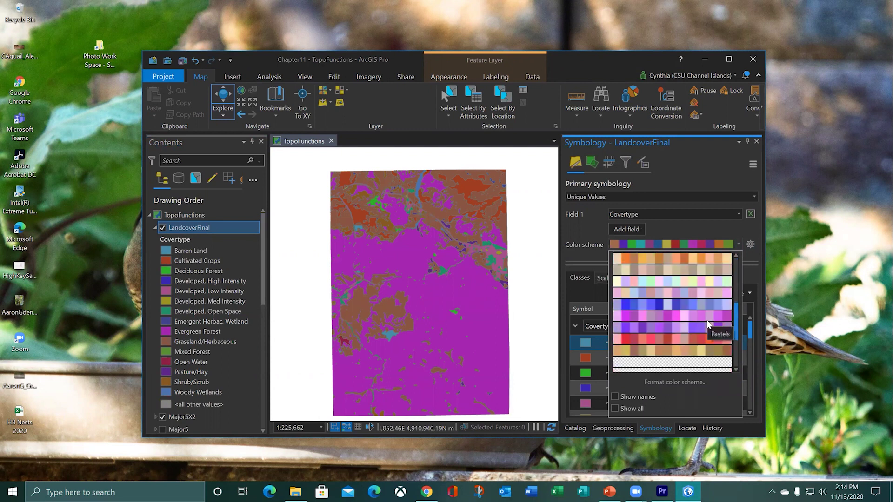
{"action": "scroll", "coordinate": [707, 321], "scroll_direction": "down", "scroll_amount": 2}
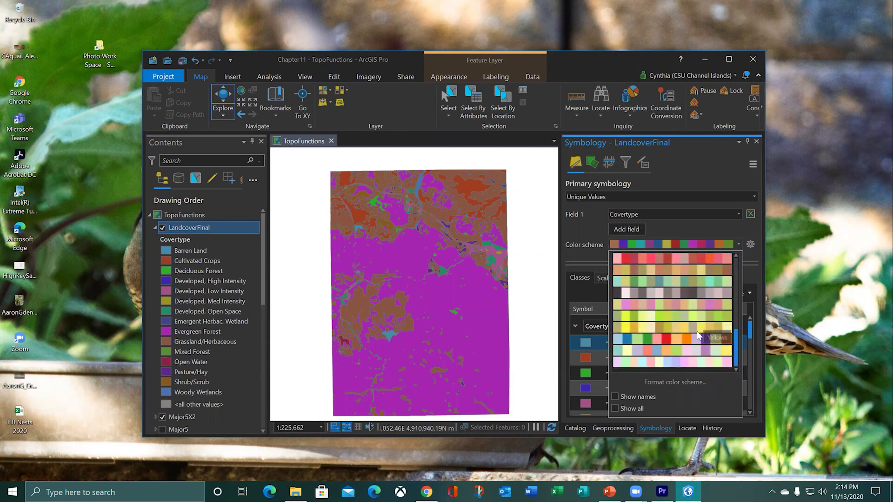
{"action": "left_click", "coordinate": [697, 337]}
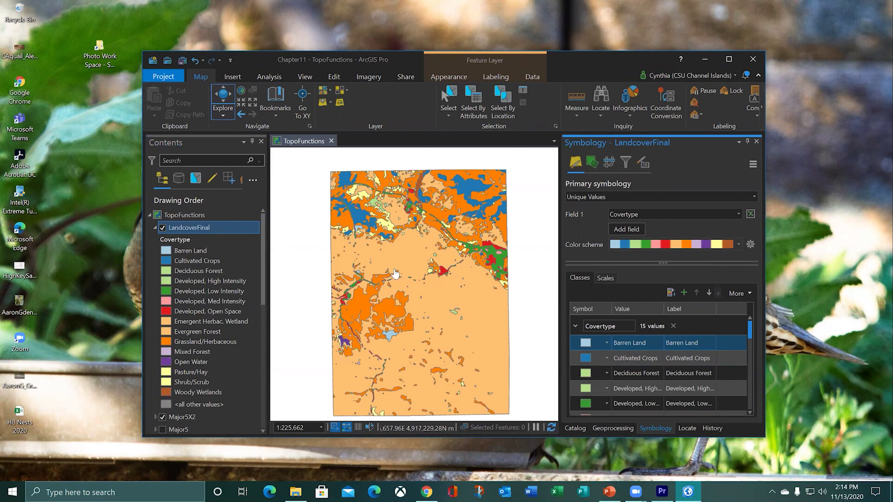
{"action": "scroll", "coordinate": [397, 279], "scroll_direction": "up", "scroll_amount": 2}
{"action": "left_click_drag", "start_coordinate": [398, 280], "coordinate": [346, 251]}
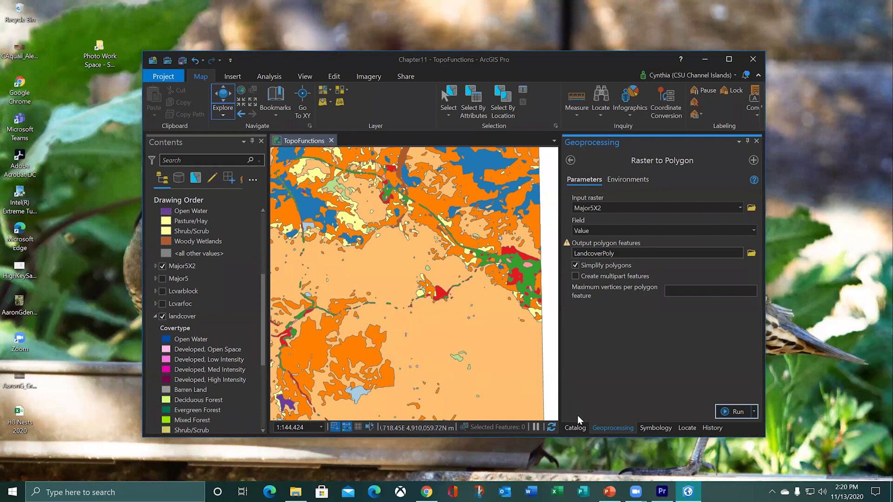
Find the SnailHab raster in the Chapter11.gdb geodatabase and add it to the TopoFunctions map.
{"action": "left_click", "coordinate": [577, 428]}
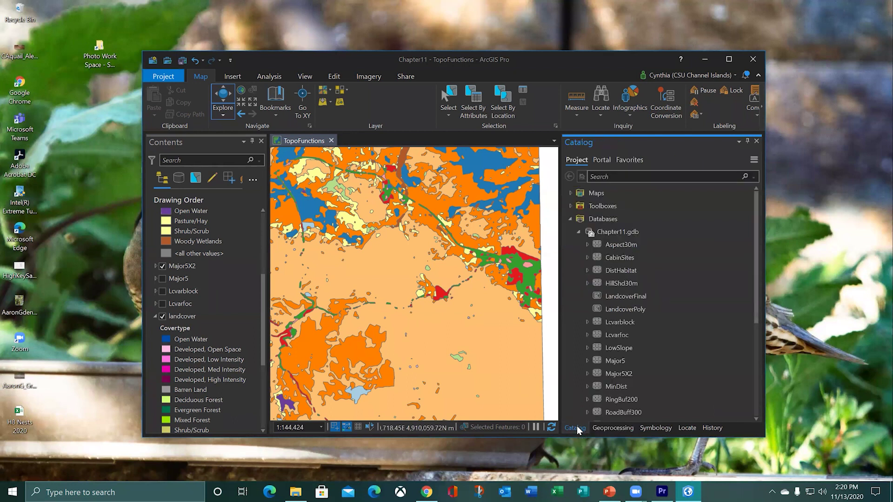
{"action": "left_click", "coordinate": [618, 234]}
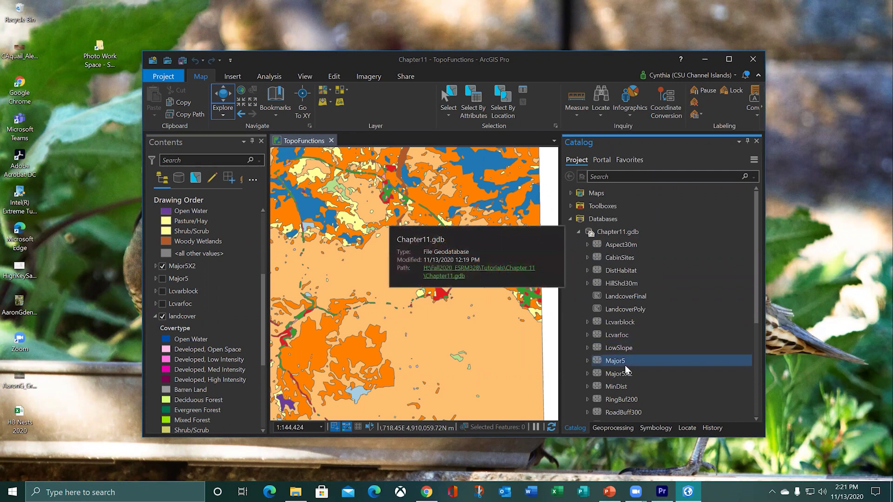
{"action": "scroll", "coordinate": [624, 365], "scroll_direction": "down", "scroll_amount": 1}
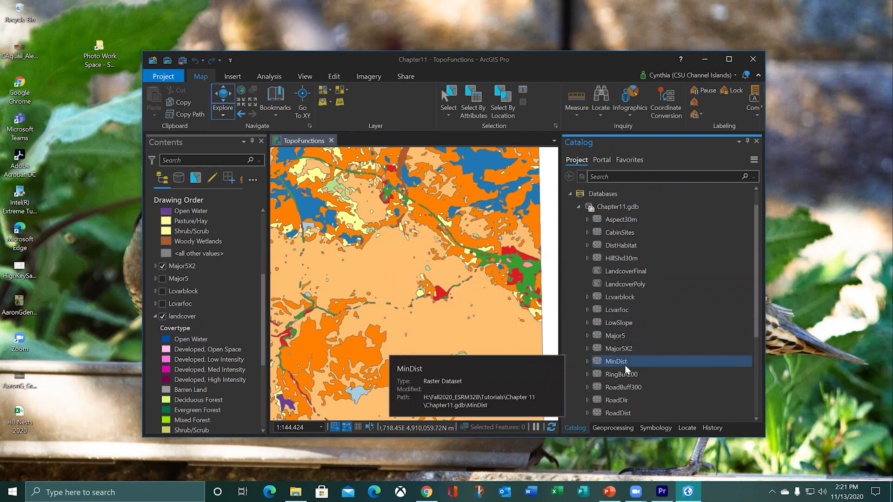
{"action": "scroll", "coordinate": [624, 364], "scroll_direction": "down", "scroll_amount": 1}
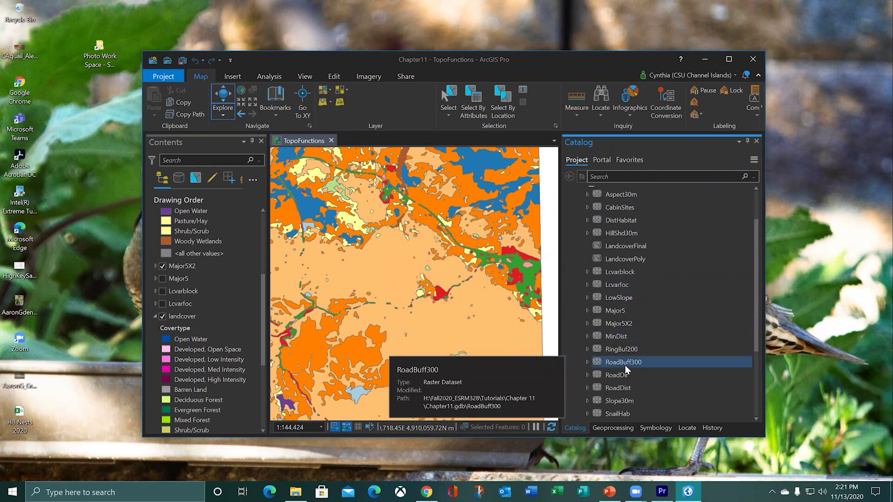
{"action": "scroll", "coordinate": [625, 369], "scroll_direction": "down", "scroll_amount": 1}
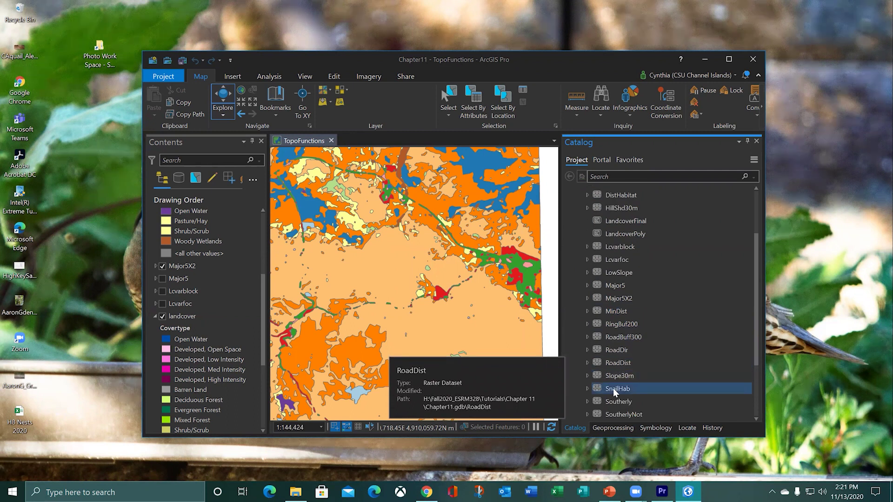
{"action": "left_click_drag", "start_coordinate": [616, 391], "coordinate": [474, 330]}
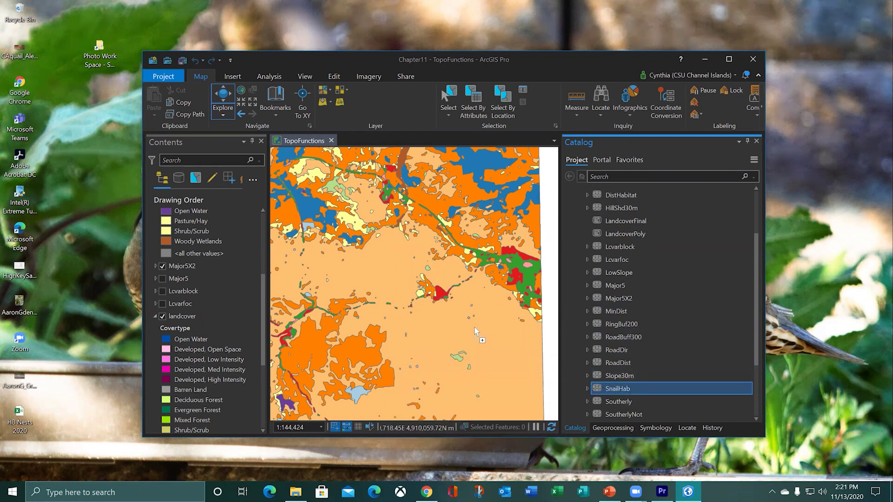
{"action": "left_click_drag", "start_coordinate": [426, 302], "coordinate": [426, 302]}
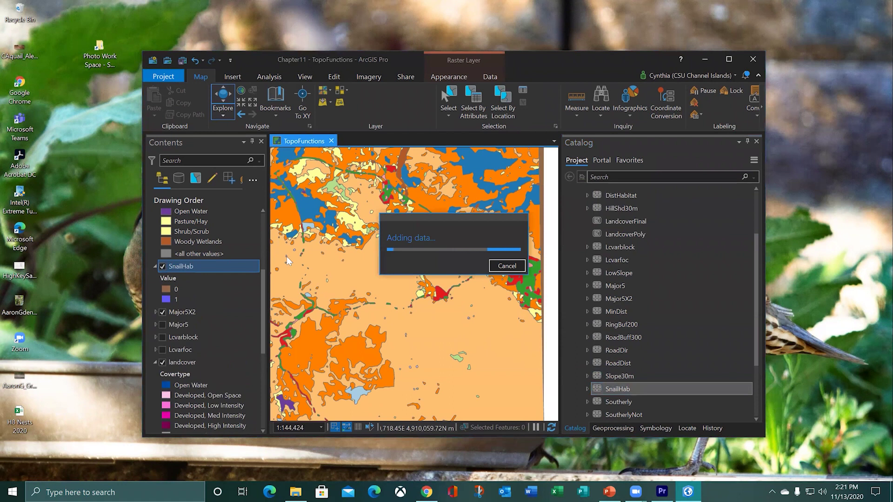
{"action": "scroll", "coordinate": [185, 236], "scroll_direction": "up", "scroll_amount": 4}
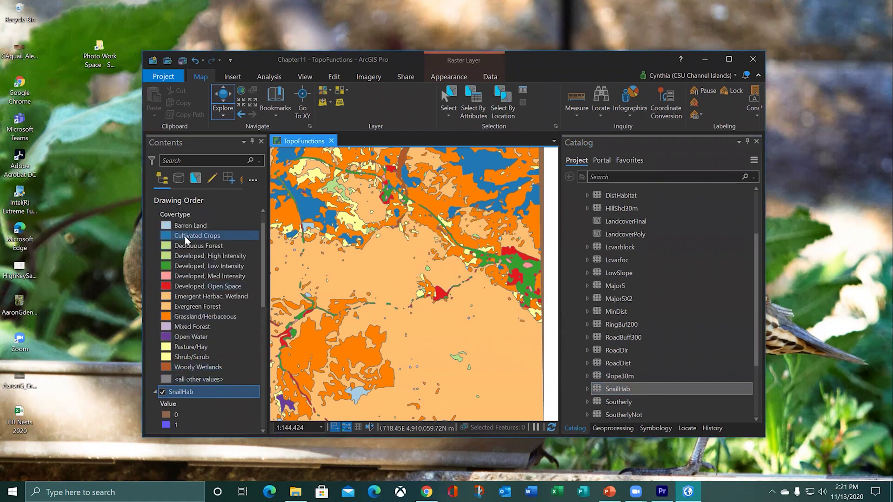
Hide the LandcoverFinal, landcover and Major5X2 layers and collapse the LandcoverFinal and landcover legends, leaving SnailHab displayed.
{"action": "left_click", "coordinate": [162, 227]}
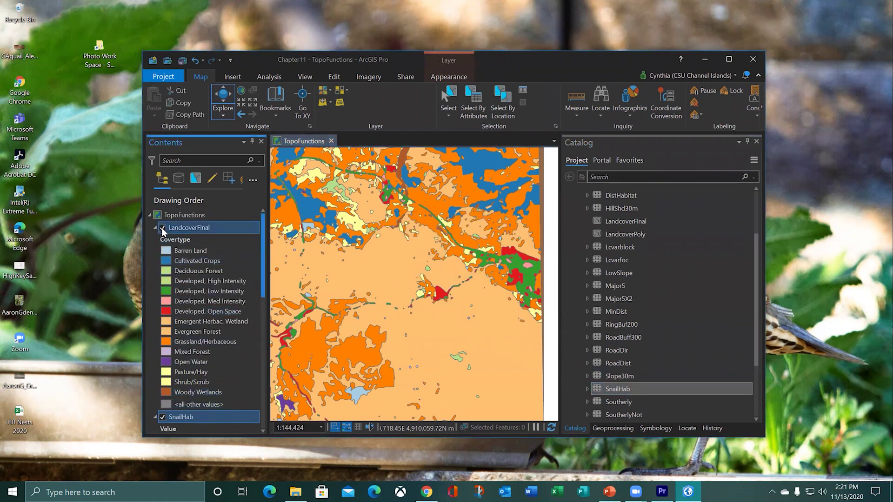
{"action": "left_click", "coordinate": [155, 228]}
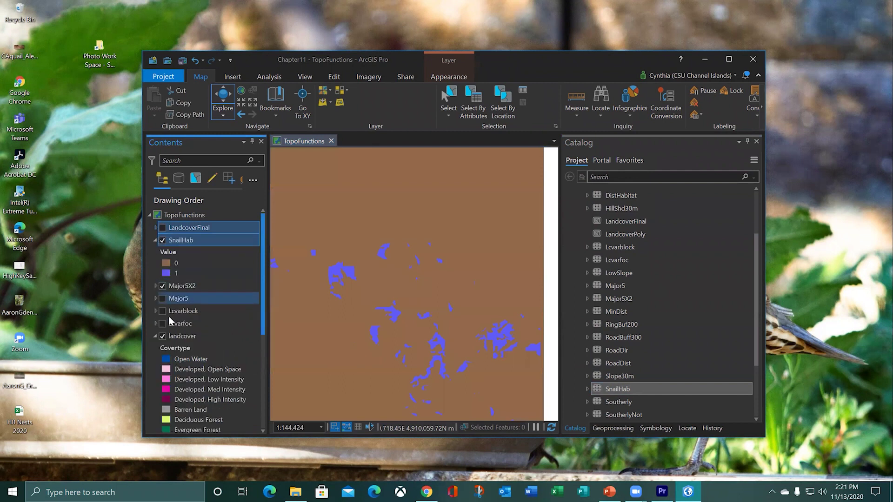
{"action": "left_click", "coordinate": [162, 337]}
{"action": "left_click", "coordinate": [156, 336]}
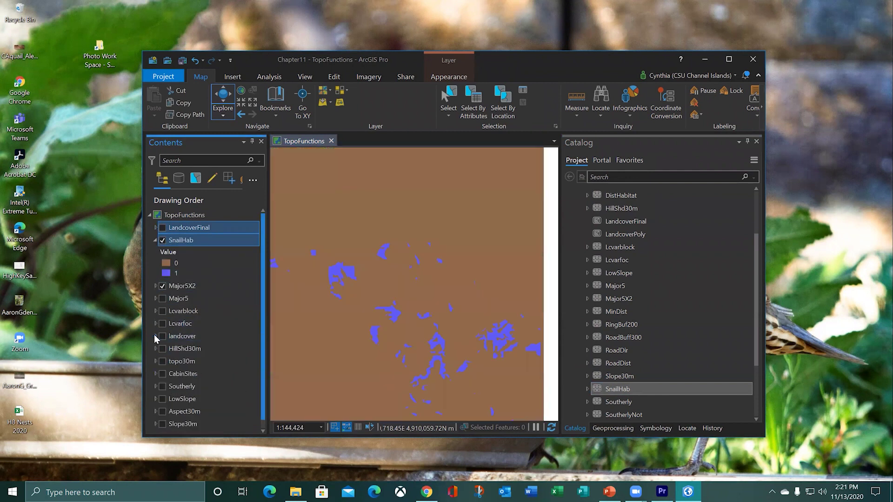
{"action": "left_click", "coordinate": [163, 286]}
Recolor value 0 of the SnailHab layer light gray and review the layer's attribute table.
{"action": "scroll", "coordinate": [423, 310], "scroll_direction": "down", "scroll_amount": 2}
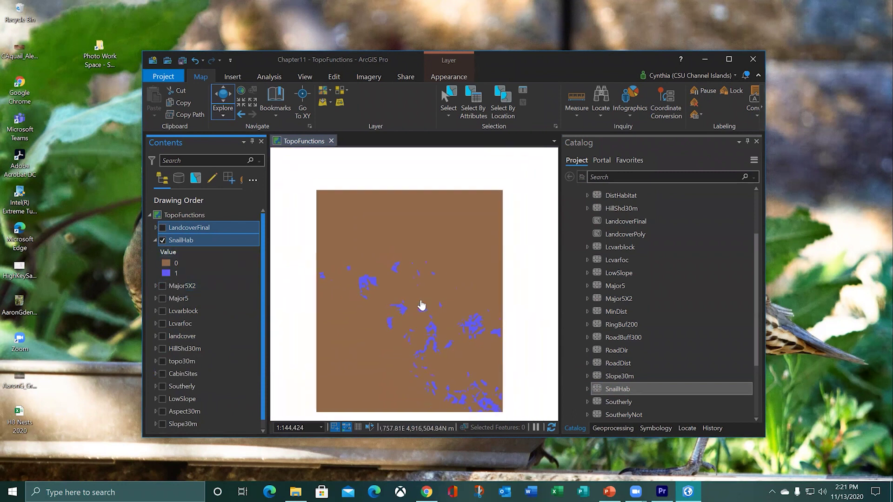
{"action": "scroll", "coordinate": [399, 266], "scroll_direction": "up", "scroll_amount": 2}
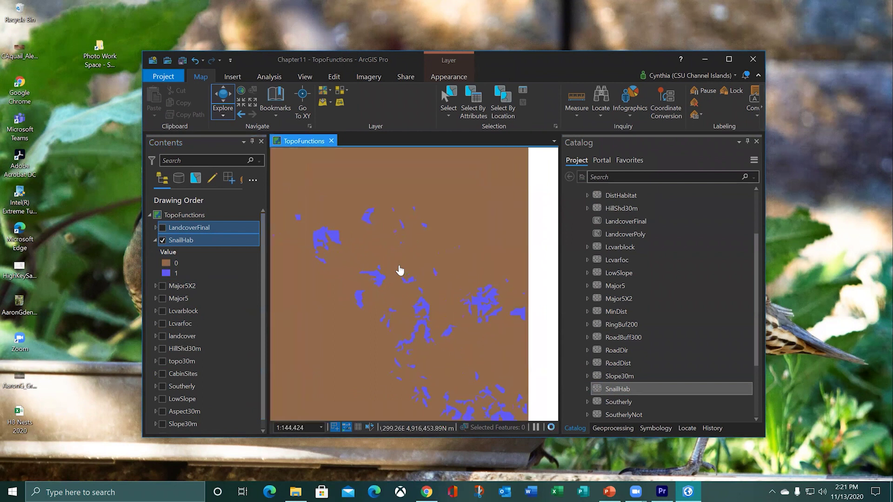
{"action": "left_click", "coordinate": [168, 264]}
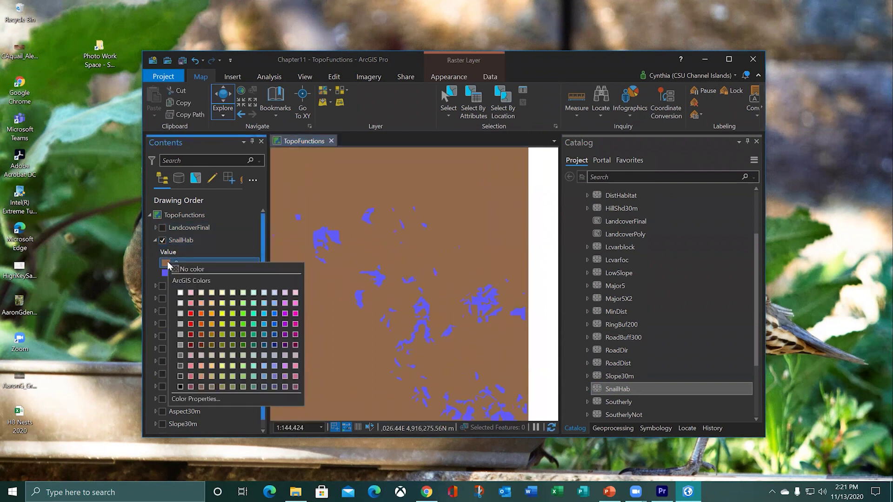
{"action": "left_click", "coordinate": [181, 314]}
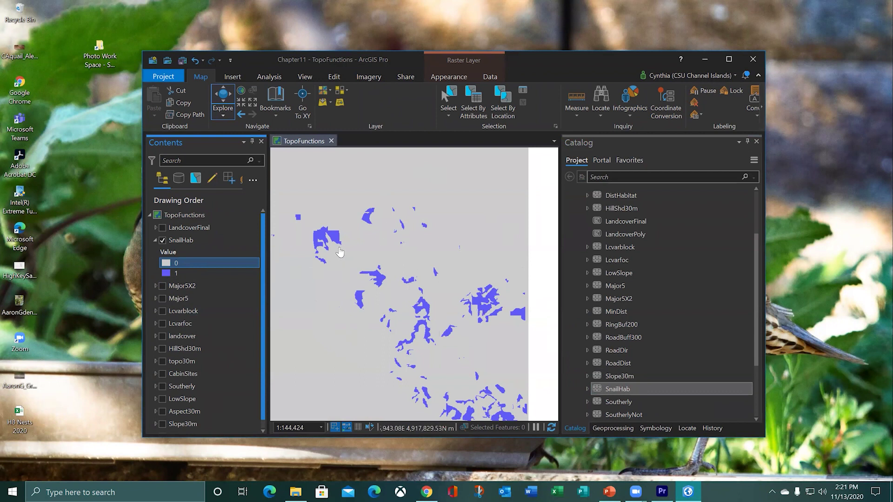
{"action": "right_click", "coordinate": [181, 240]}
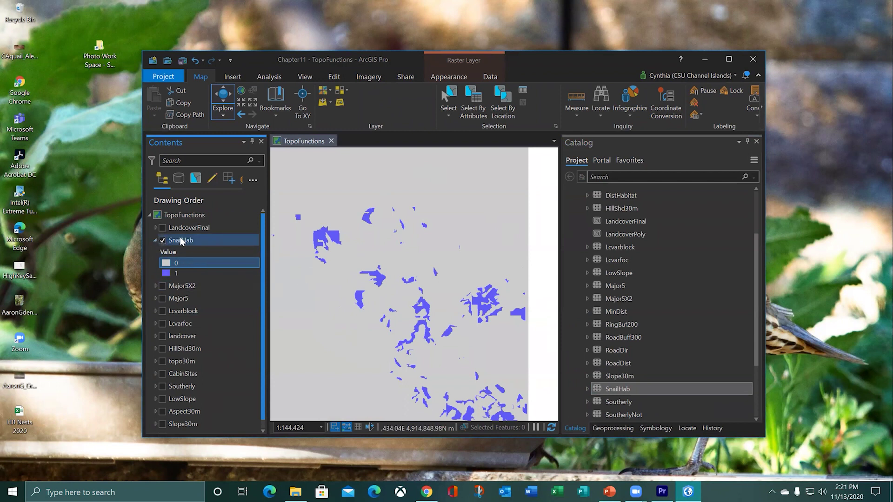
{"action": "left_click", "coordinate": [211, 217]}
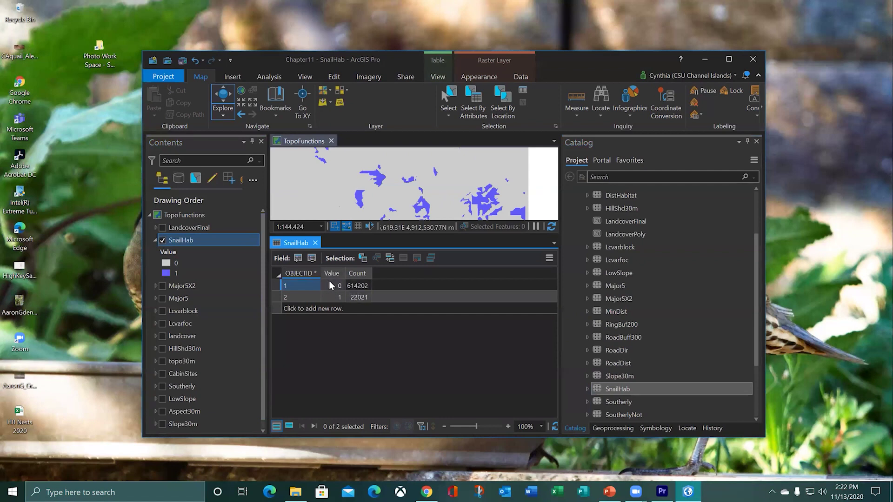
{"action": "left_click", "coordinate": [315, 242]}
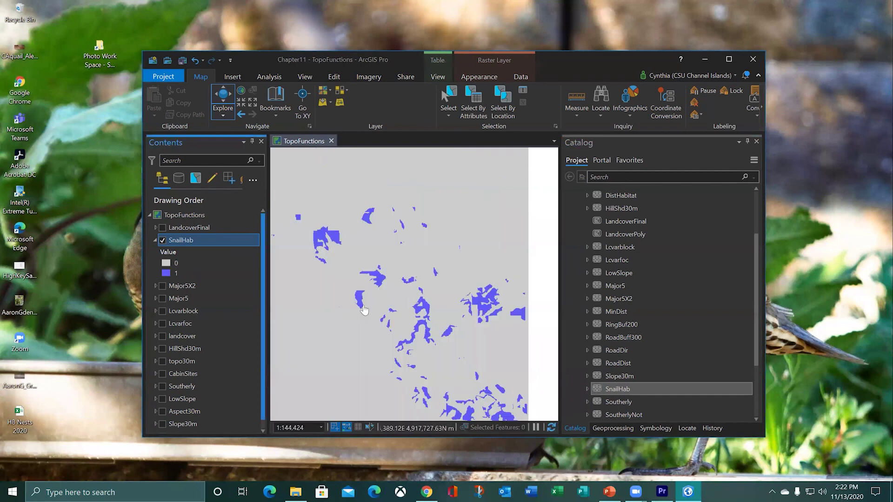
Find the Reclassify geoprocessing tool from the 3D Analyst Tools and set SnailHab as its input raster.
{"action": "left_click", "coordinate": [610, 428]}
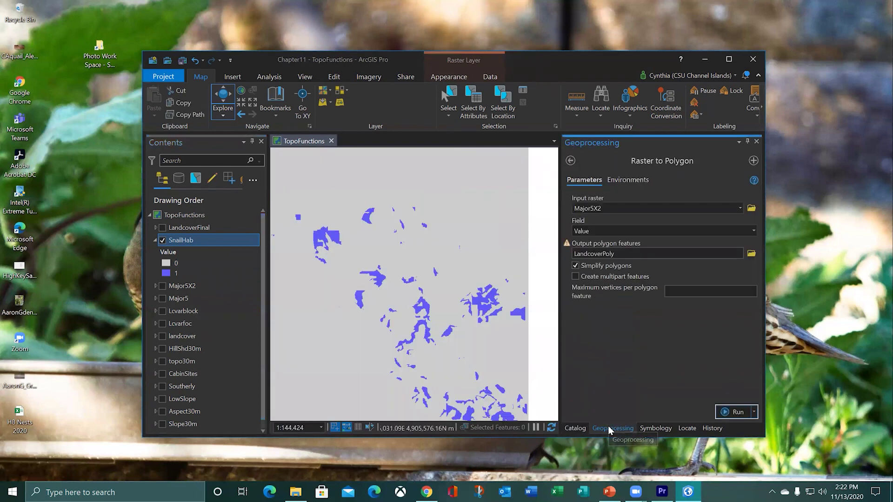
{"action": "left_click", "coordinate": [571, 160]}
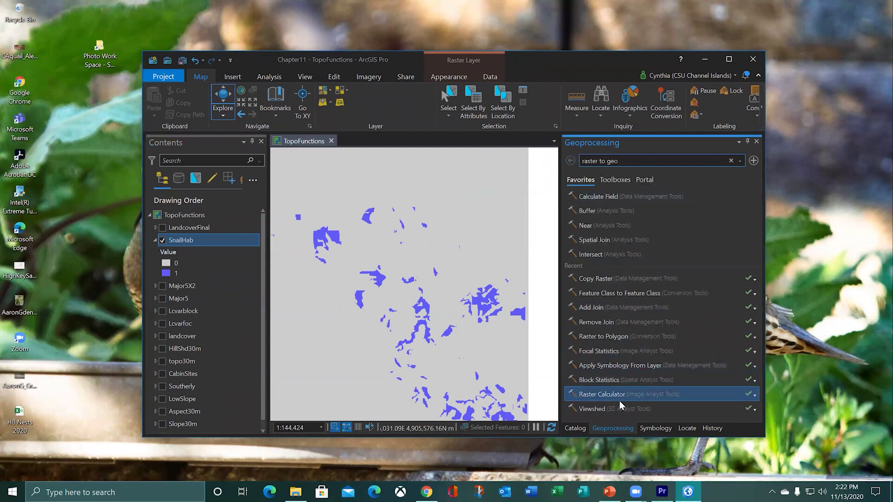
{"action": "triple_click", "coordinate": [619, 161]}
{"action": "type", "text": "reclas"}
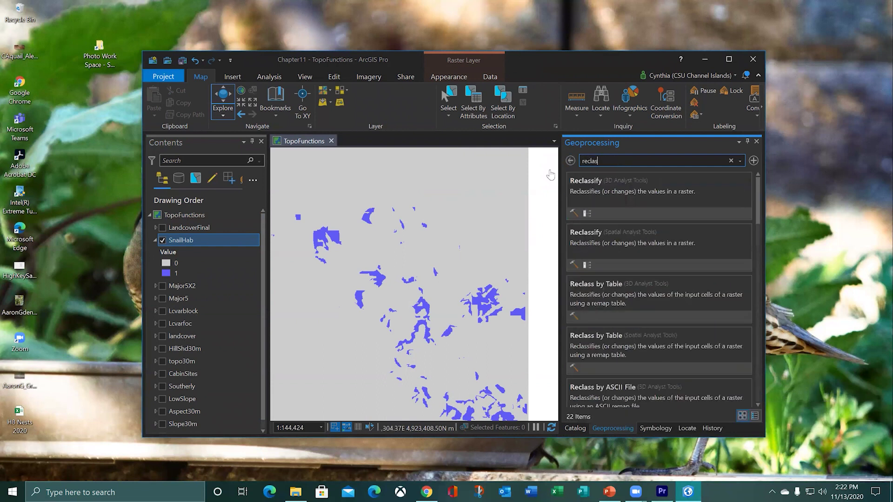
{"action": "left_click", "coordinate": [602, 184]}
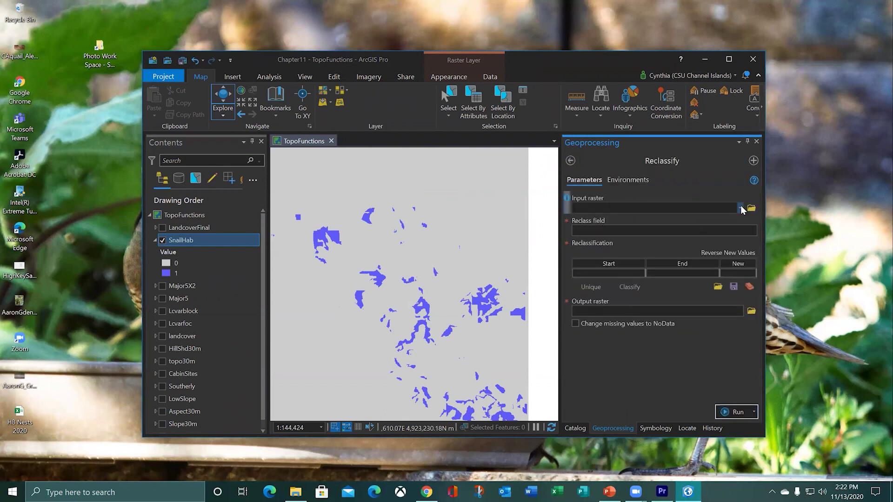
{"action": "left_click", "coordinate": [741, 207]}
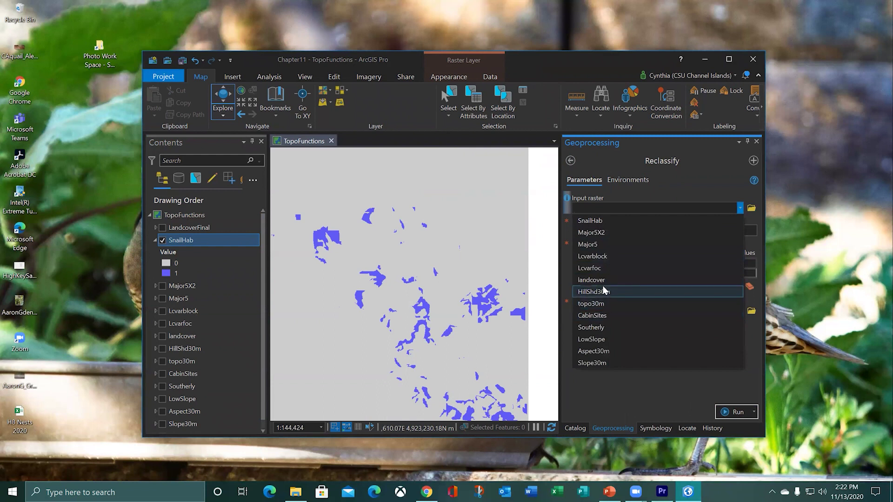
{"action": "left_click", "coordinate": [588, 222]}
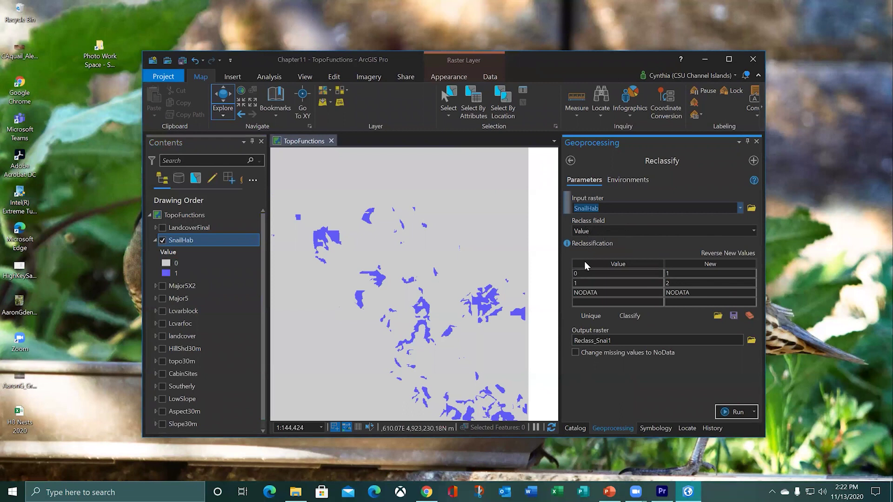
Set the new reclassification values to NODATA for value 0 and 1 for value 1.
{"action": "left_click", "coordinate": [672, 274]}
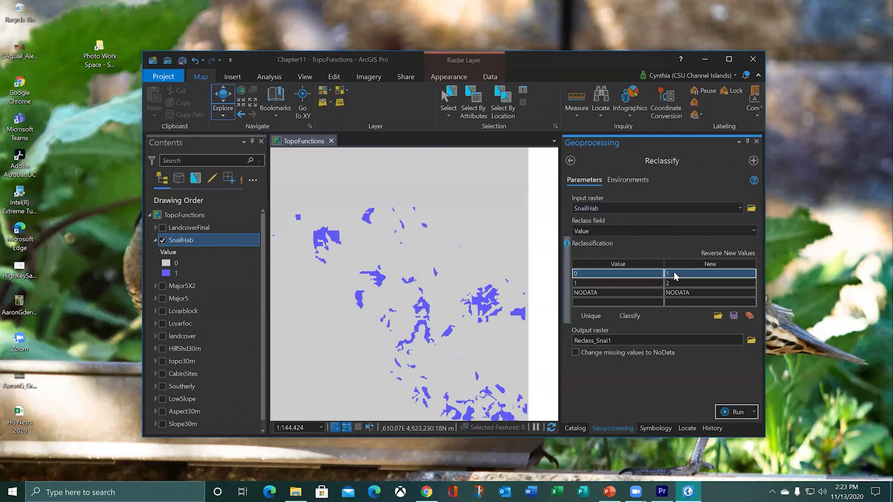
{"action": "left_click", "coordinate": [675, 275]}
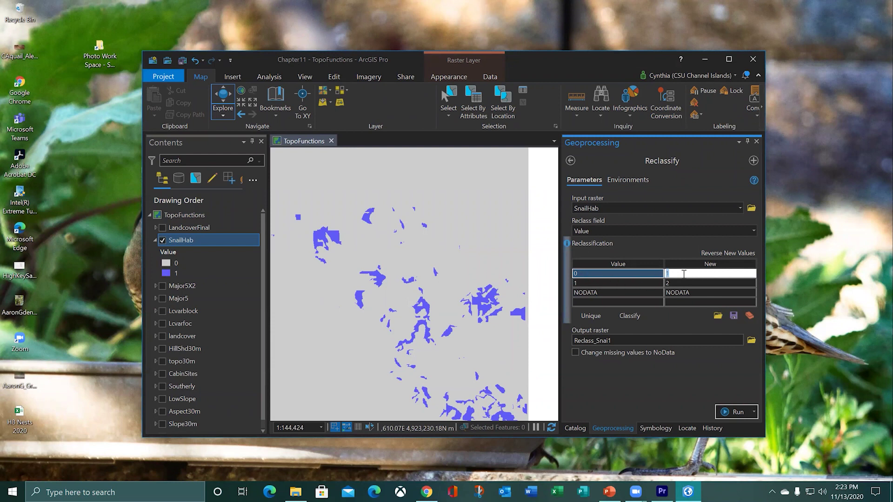
{"action": "type", "text": "NODATA"}
{"action": "left_click", "coordinate": [689, 283]}
{"action": "left_click", "coordinate": [677, 283]}
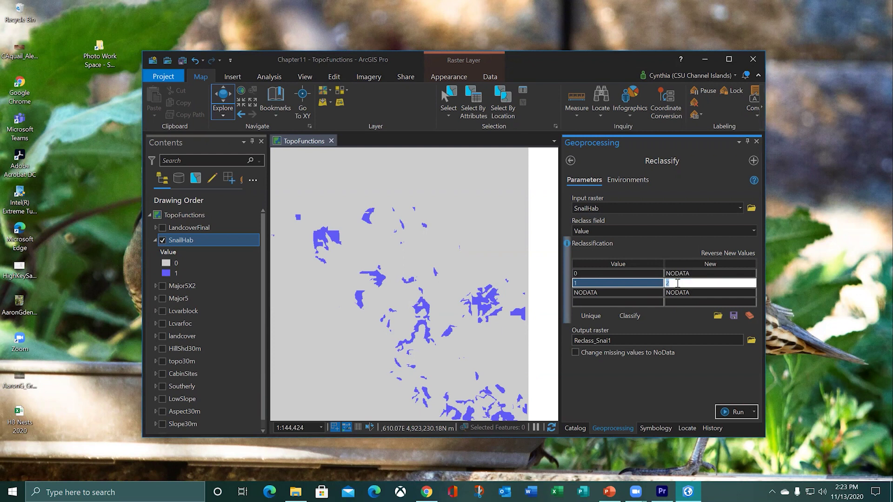
{"action": "type", "text": "1"}
Name the output raster SnailHabOnly in Chapter11.gdb and run the reclassification.
{"action": "left_click_drag", "start_coordinate": [584, 340], "coordinate": [618, 340]}
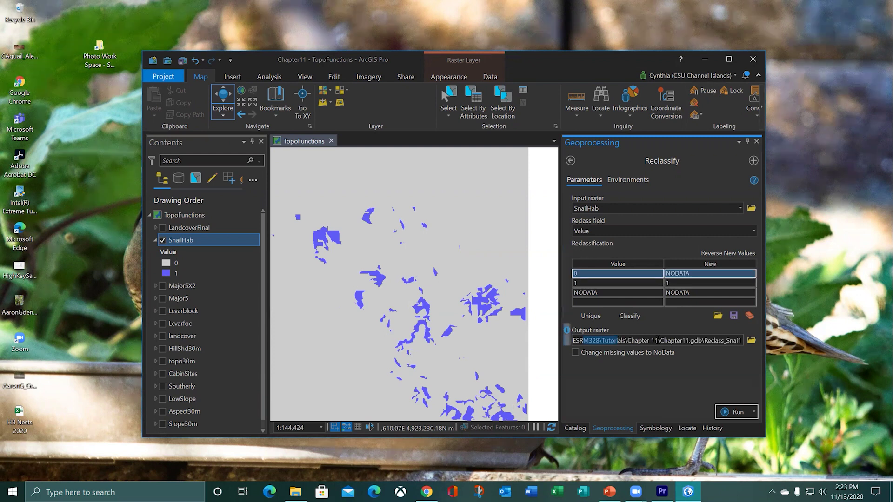
{"action": "left_click_drag", "start_coordinate": [705, 340], "coordinate": [763, 344]}
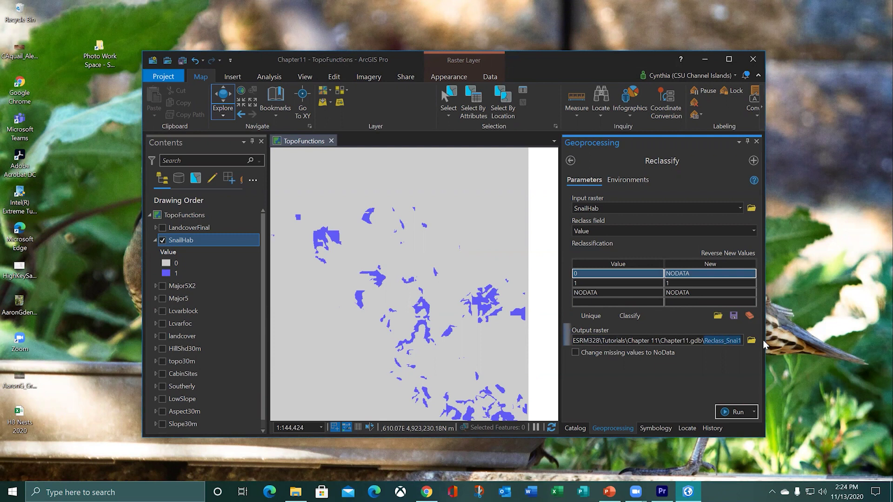
{"action": "type", "text": "Snae"}
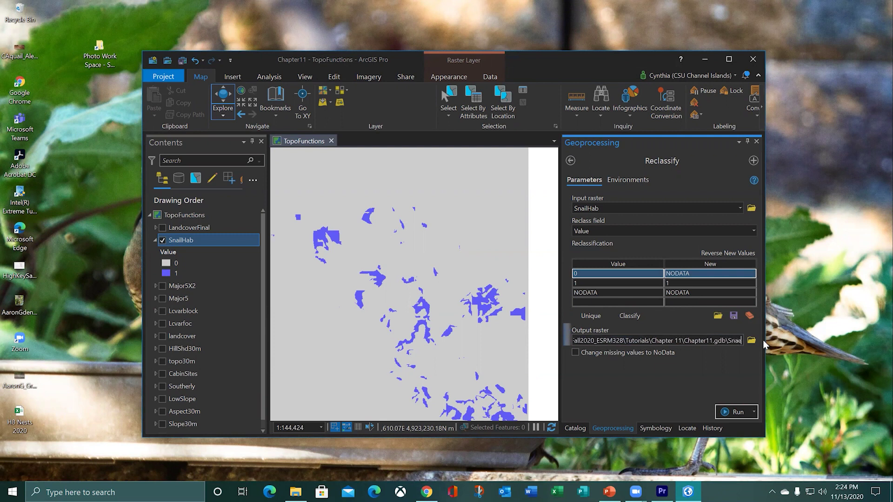
{"action": "key", "text": "BackSpace"}
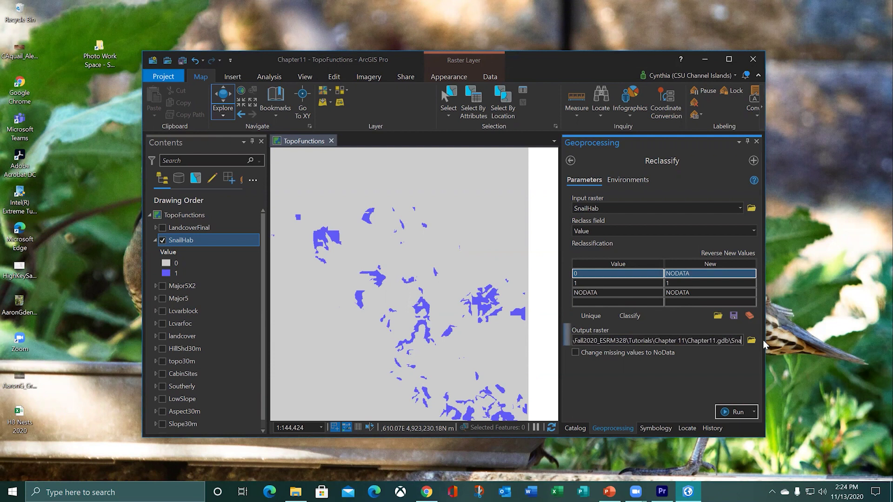
{"action": "type", "text": "il"}
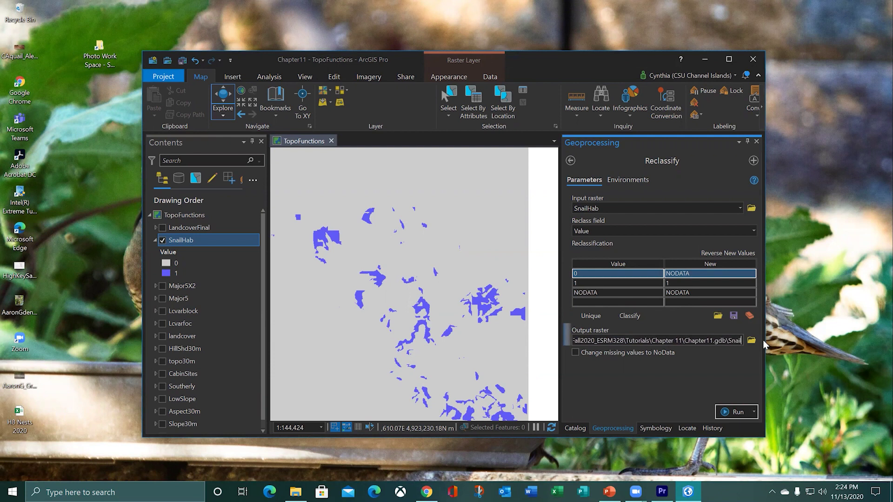
{"action": "type", "text": "HabOnly"}
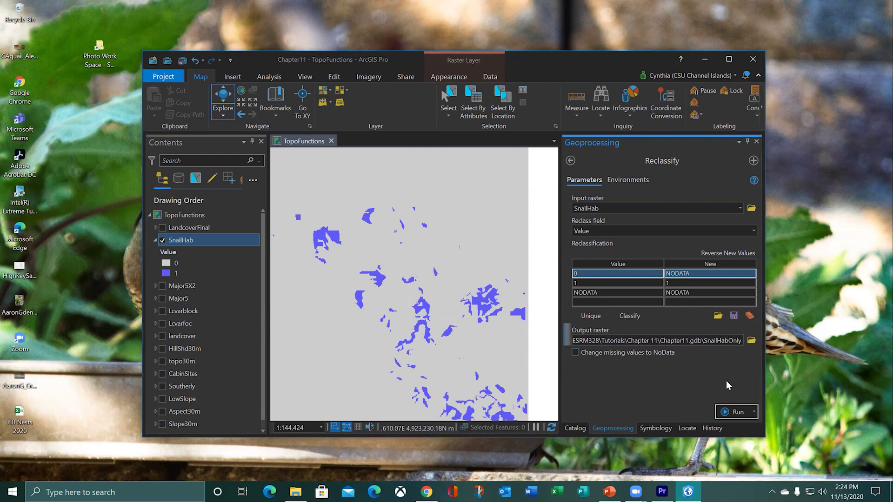
{"action": "left_click", "coordinate": [726, 412]}
{"action": "mouse_move", "coordinate": [725, 411]}
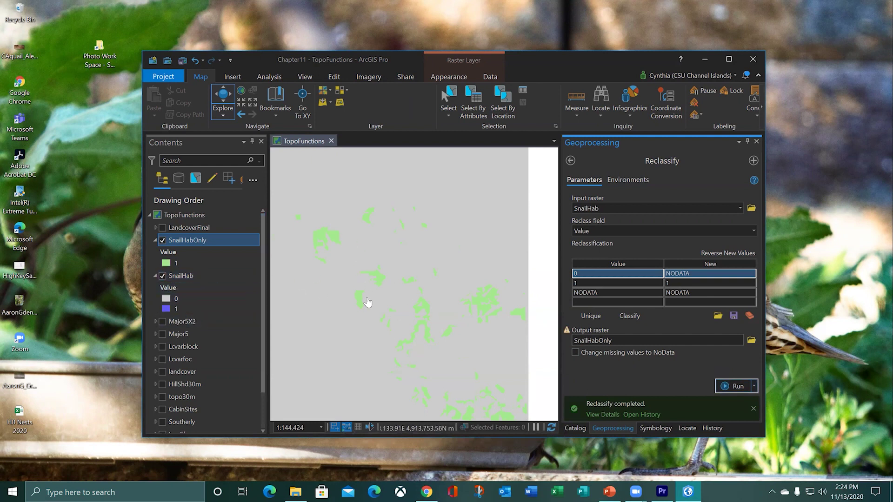
Hide the SnailHab layer and check the attribute table of the SnailHabOnly raster.
{"action": "left_click", "coordinate": [164, 275]}
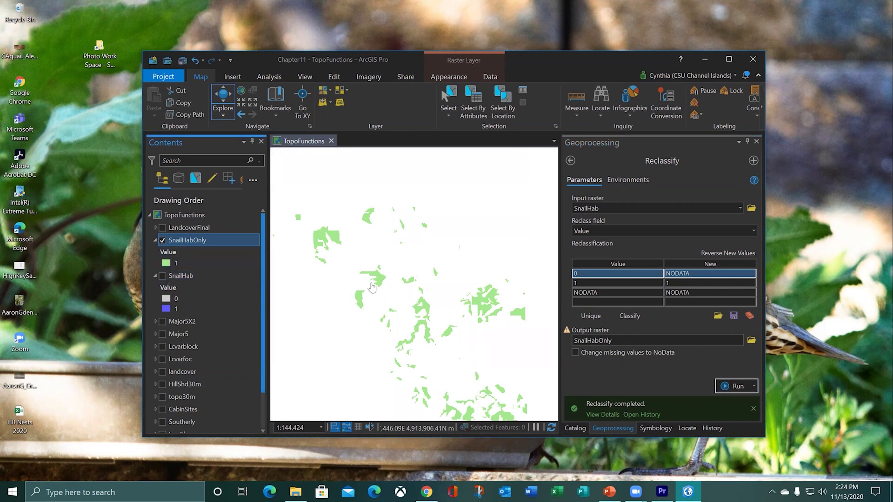
{"action": "right_click", "coordinate": [188, 240]}
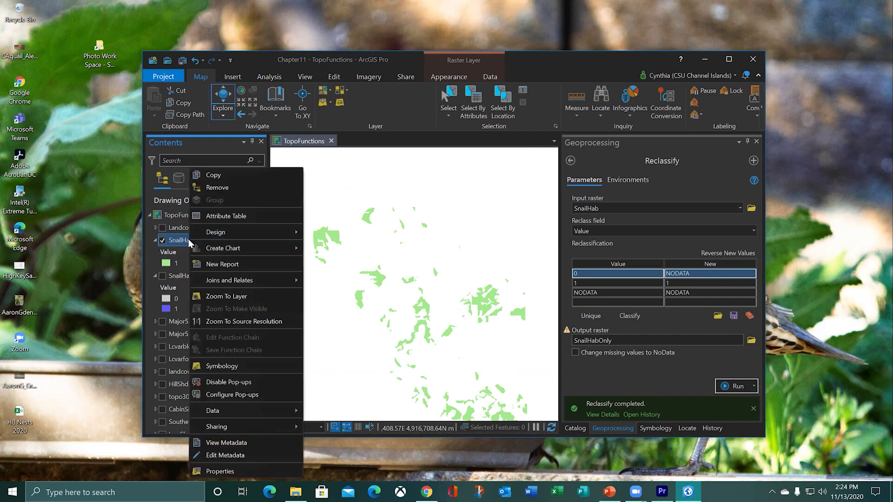
{"action": "left_click", "coordinate": [216, 216]}
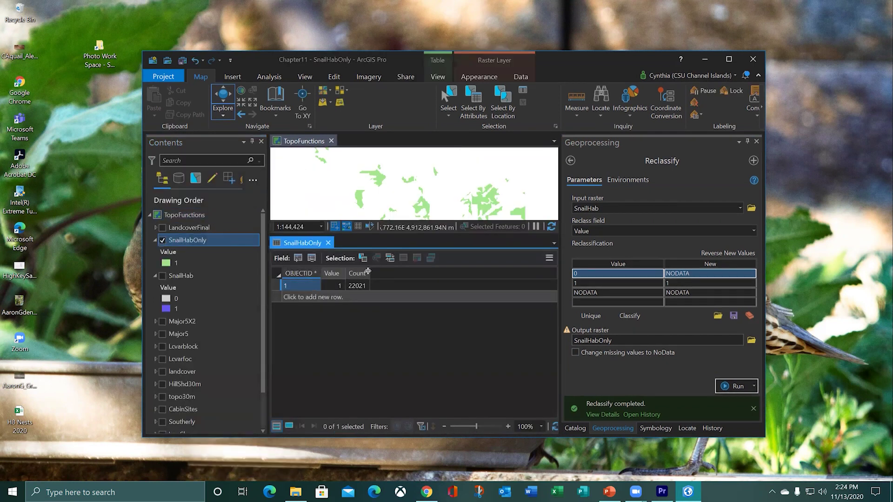
{"action": "left_click", "coordinate": [328, 242]}
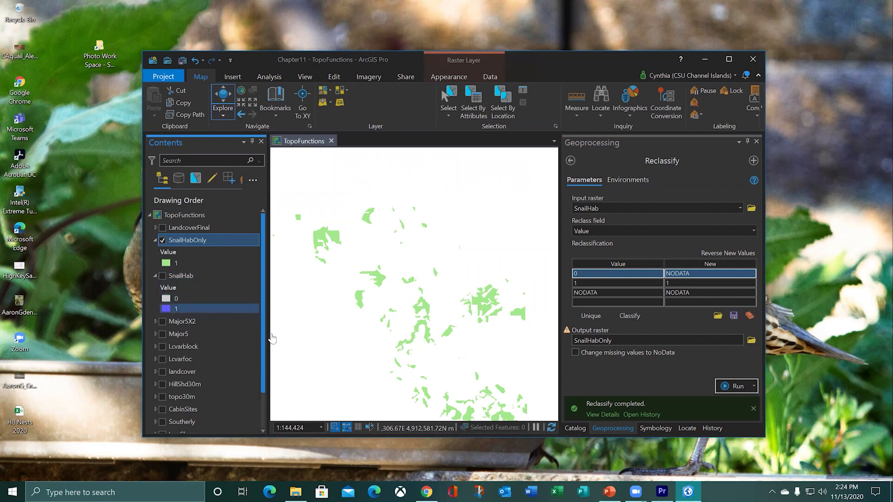
Start the Raster to Polygon geoprocessing tool and set SnailHabOnly as its input raster.
{"action": "left_click", "coordinate": [570, 161]}
{"action": "left_click", "coordinate": [569, 161]}
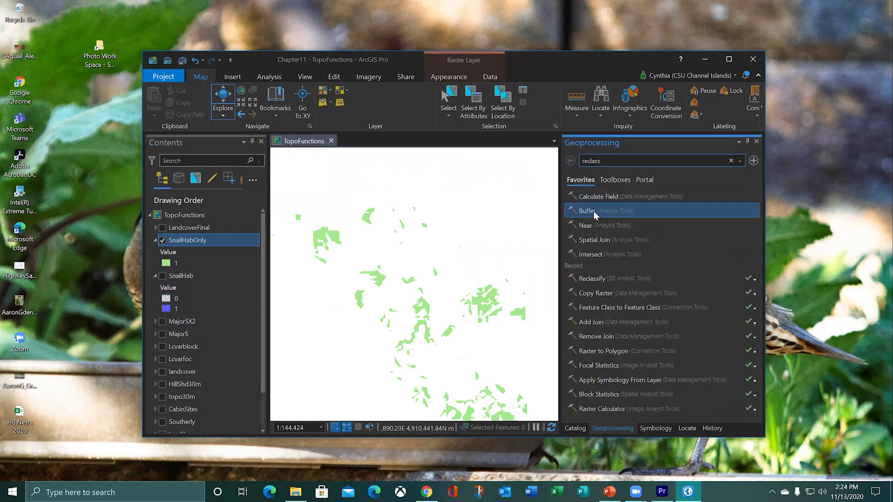
{"action": "left_click", "coordinate": [602, 352]}
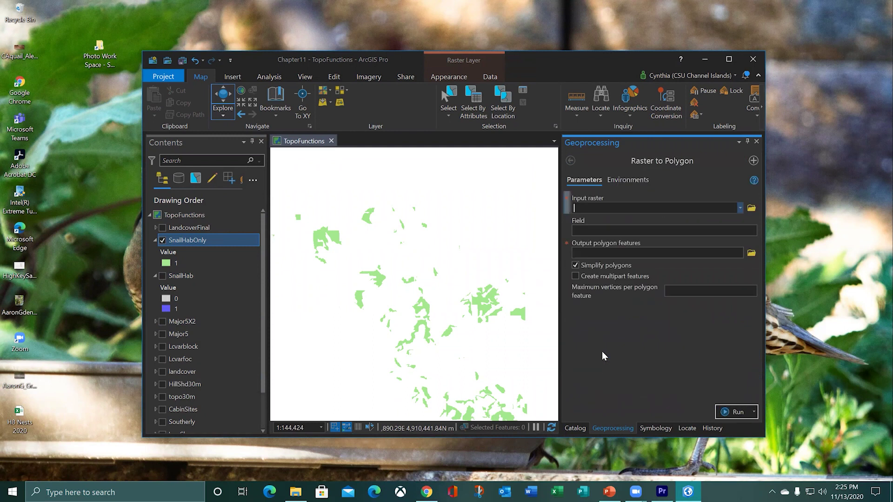
{"action": "left_click", "coordinate": [740, 208]}
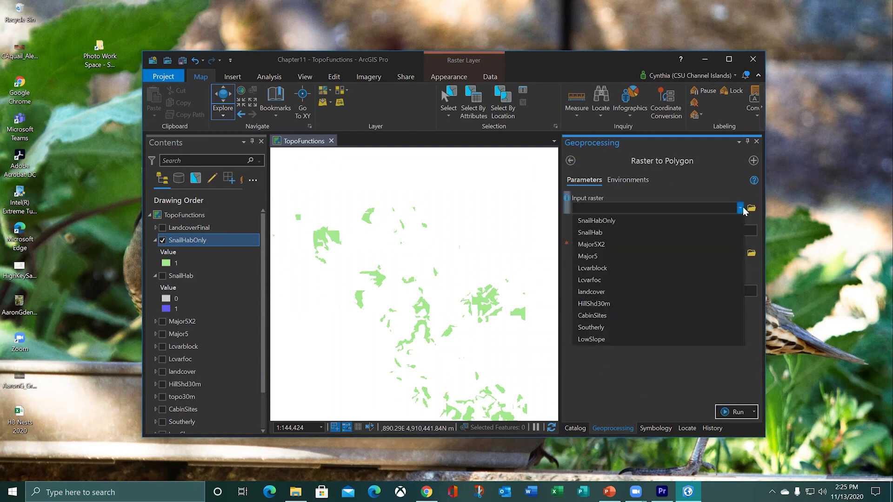
{"action": "left_click", "coordinate": [654, 220]}
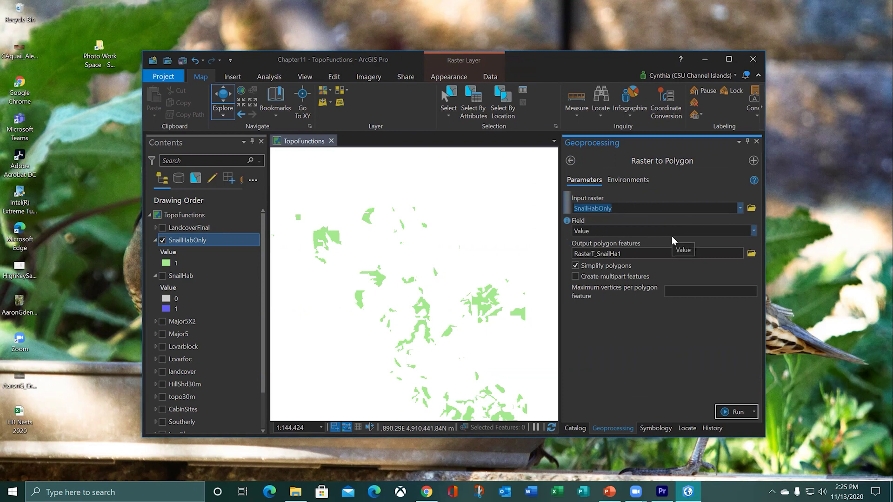
Name the output polygon features SnailHabPoly in Chapter11.gdb, run the conversion and dismiss its run details.
{"action": "left_click", "coordinate": [680, 252]}
{"action": "left_click_drag", "start_coordinate": [697, 253], "coordinate": [794, 250]}
{"action": "type", "text": "SnailHabPoly"}
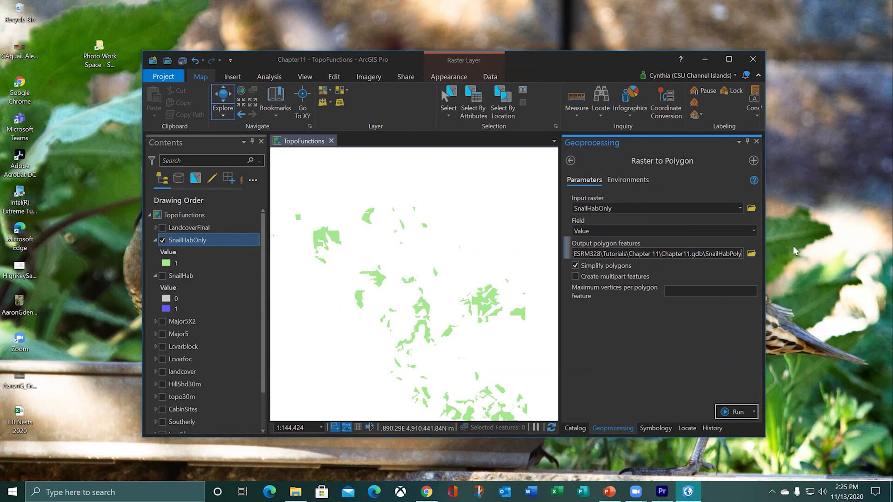
{"action": "left_click", "coordinate": [728, 413]}
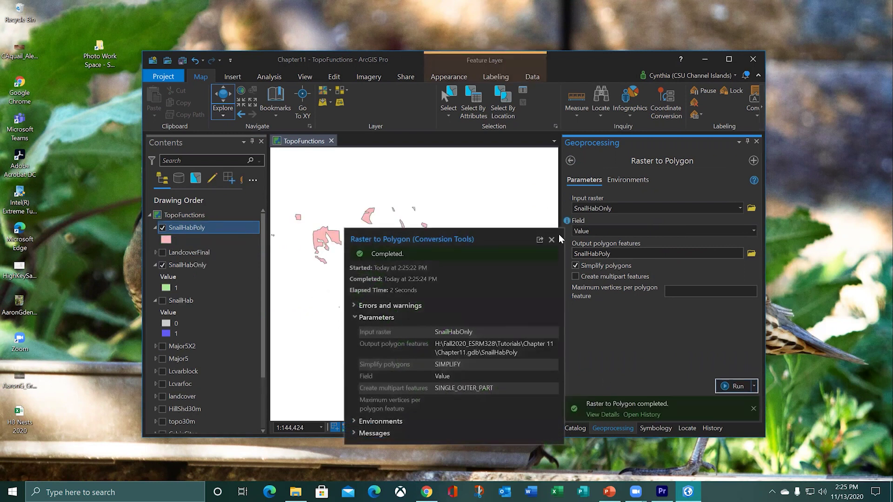
{"action": "left_click", "coordinate": [552, 239]}
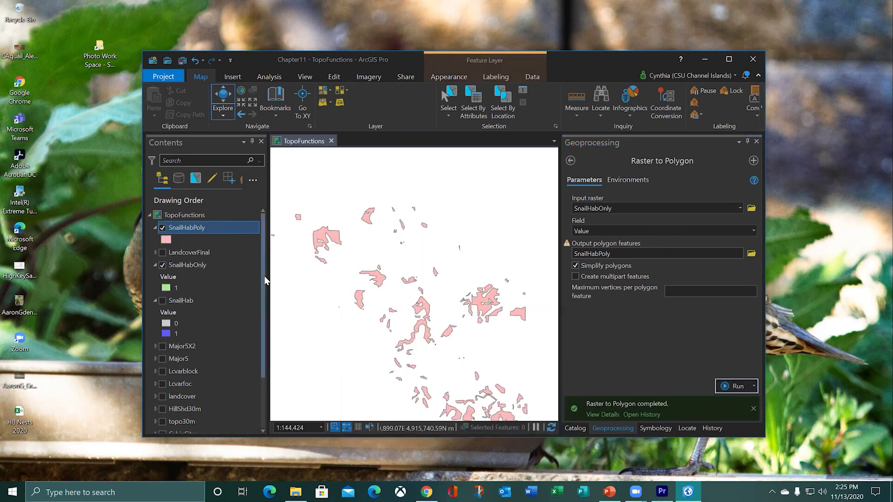
Inspect the SnailHabPoly polygons on the map and review the records in the layer's attribute table.
{"action": "scroll", "coordinate": [400, 303], "scroll_direction": "up", "scroll_amount": 2}
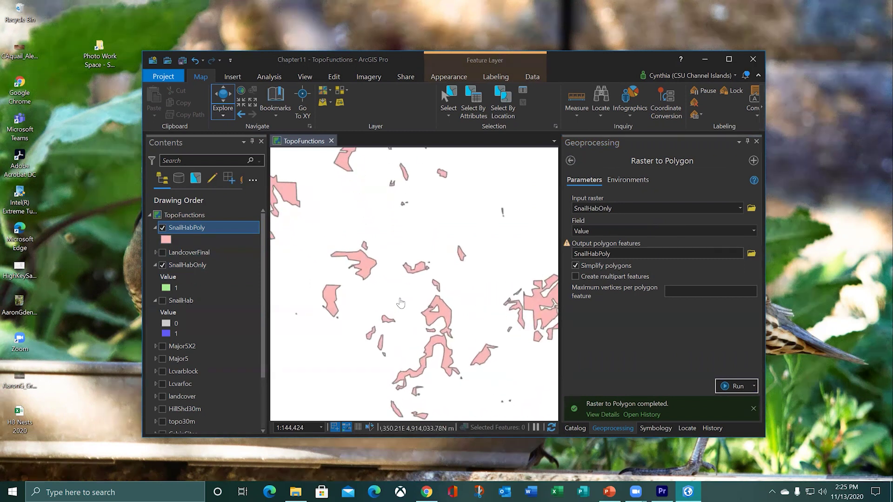
{"action": "scroll", "coordinate": [365, 243], "scroll_direction": "up", "scroll_amount": 3}
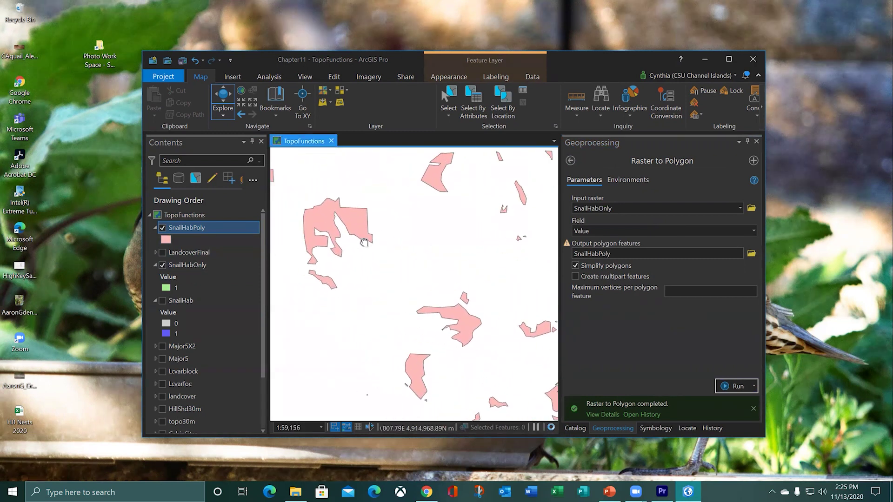
{"action": "left_click_drag", "start_coordinate": [364, 243], "coordinate": [378, 245]}
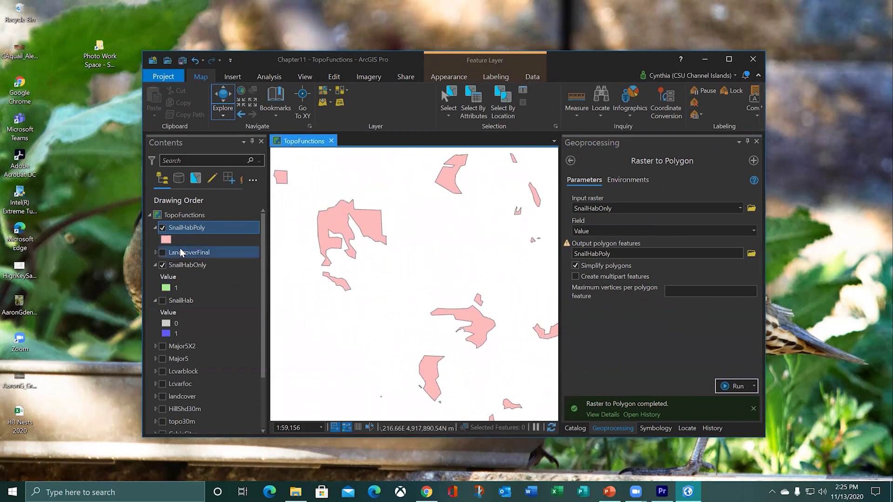
{"action": "right_click", "coordinate": [181, 230]}
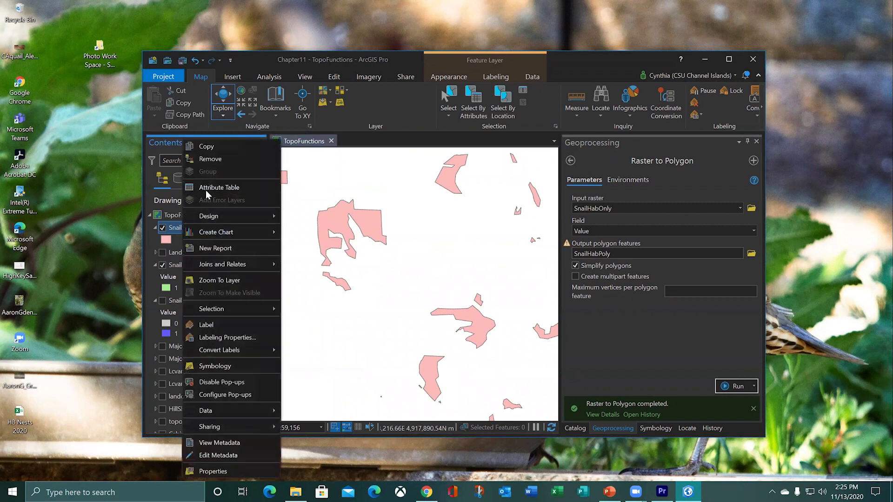
{"action": "left_click", "coordinate": [207, 186]}
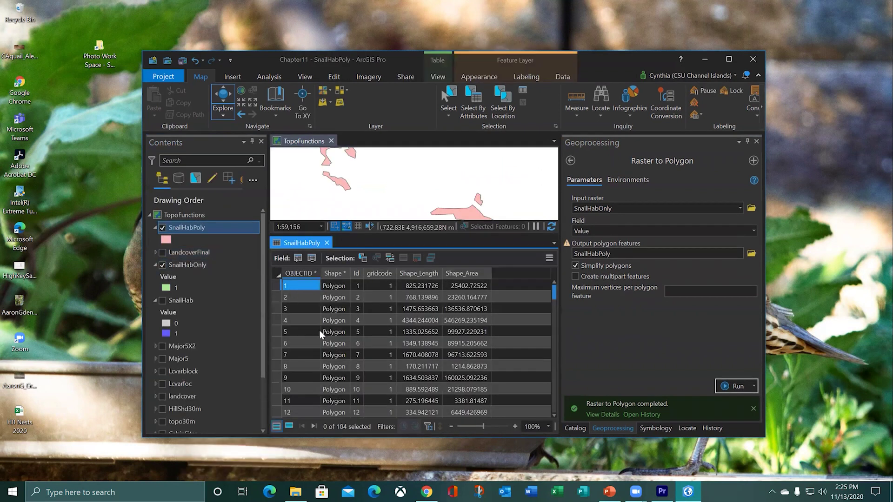
{"action": "scroll", "coordinate": [419, 317], "scroll_direction": "down", "scroll_amount": 2}
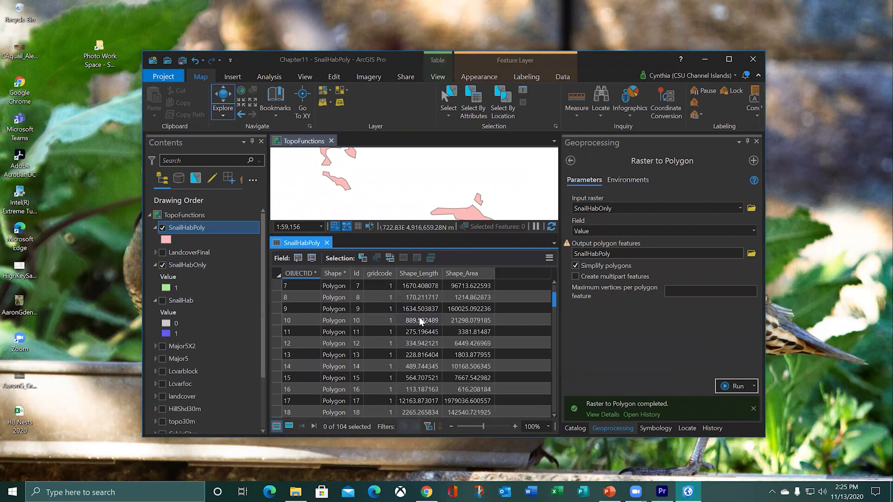
{"action": "scroll", "coordinate": [420, 320], "scroll_direction": "up", "scroll_amount": 2}
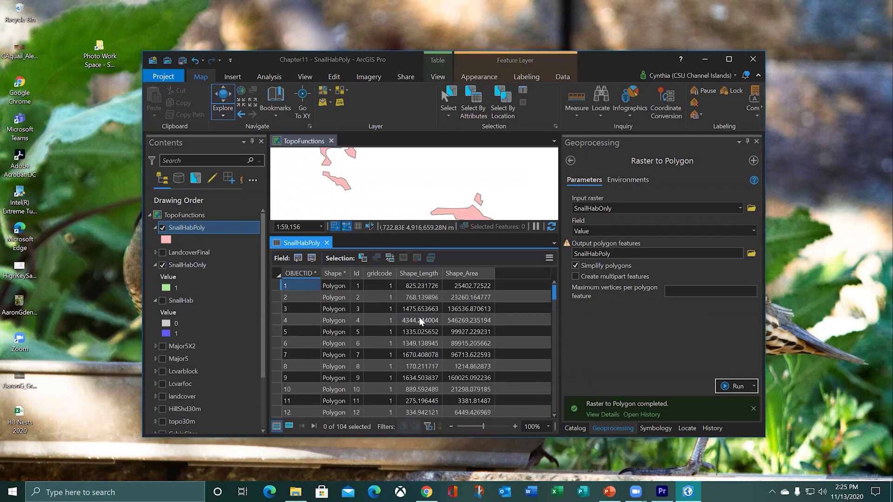
Select the first SnailHabPoly record, zoom to its polygon and close the attribute table.
{"action": "left_click", "coordinate": [274, 285]}
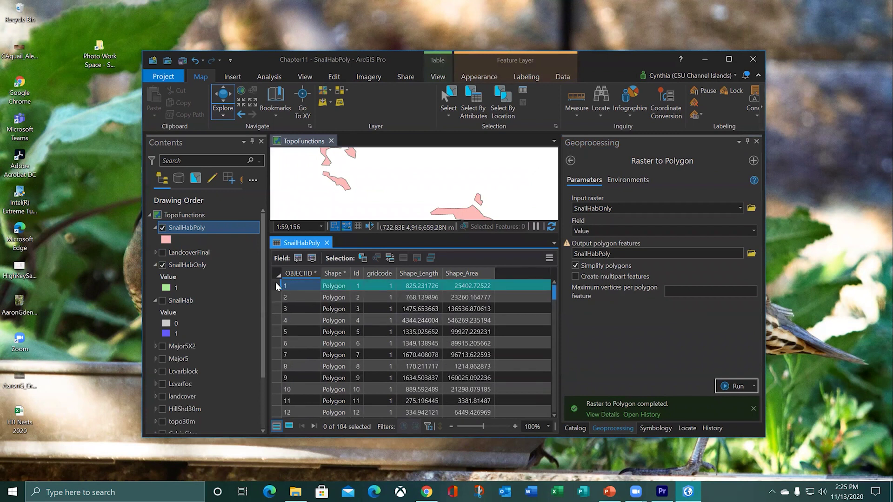
{"action": "right_click", "coordinate": [275, 285]}
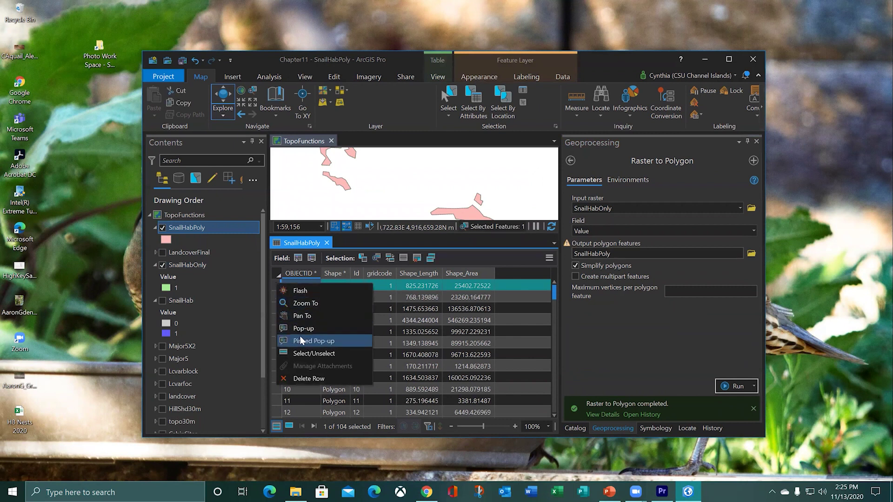
{"action": "left_click", "coordinate": [302, 303]}
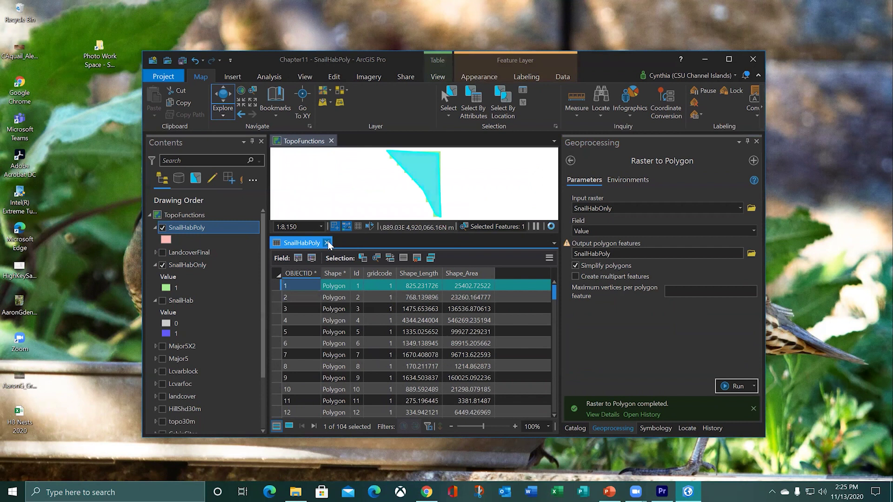
{"action": "left_click", "coordinate": [328, 244]}
Survey the habitat polygons across the whole map and clear the feature selection.
{"action": "scroll", "coordinate": [361, 261], "scroll_direction": "down", "scroll_amount": 5}
{"action": "left_click_drag", "start_coordinate": [340, 290], "coordinate": [402, 279]}
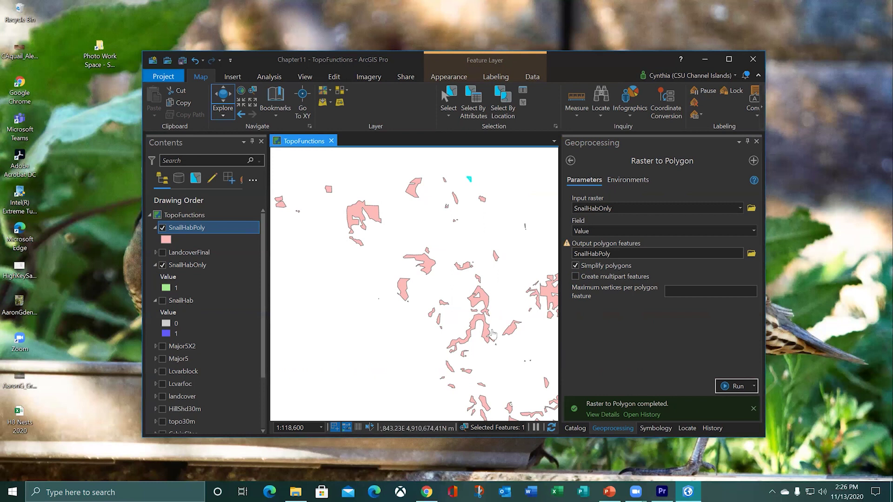
{"action": "scroll", "coordinate": [478, 296], "scroll_direction": "down", "scroll_amount": 5}
{"action": "left_click_drag", "start_coordinate": [478, 296], "coordinate": [392, 287]}
{"action": "scroll", "coordinate": [392, 287], "scroll_direction": "up", "scroll_amount": 3}
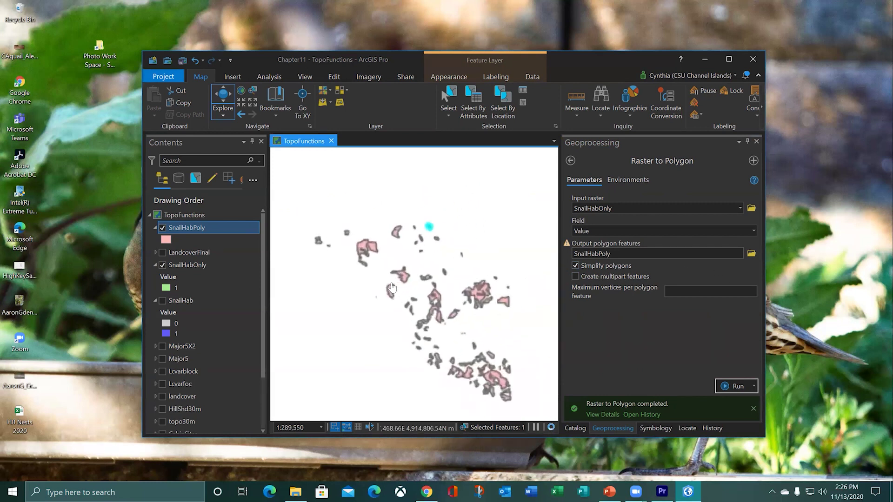
{"action": "left_click", "coordinate": [523, 102]}
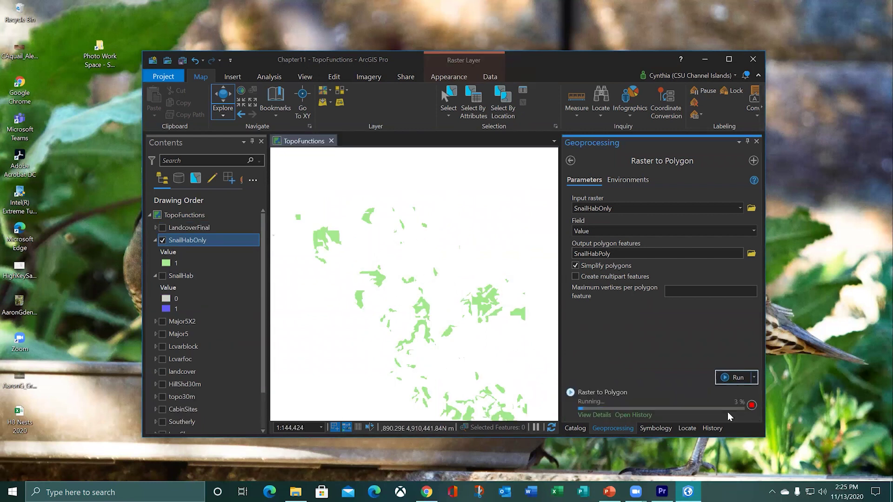
Dismiss the Raster to Polygon run details and check the SnailHabPoly polygons and their attribute table again.
{"action": "mouse_move", "coordinate": [727, 412]}
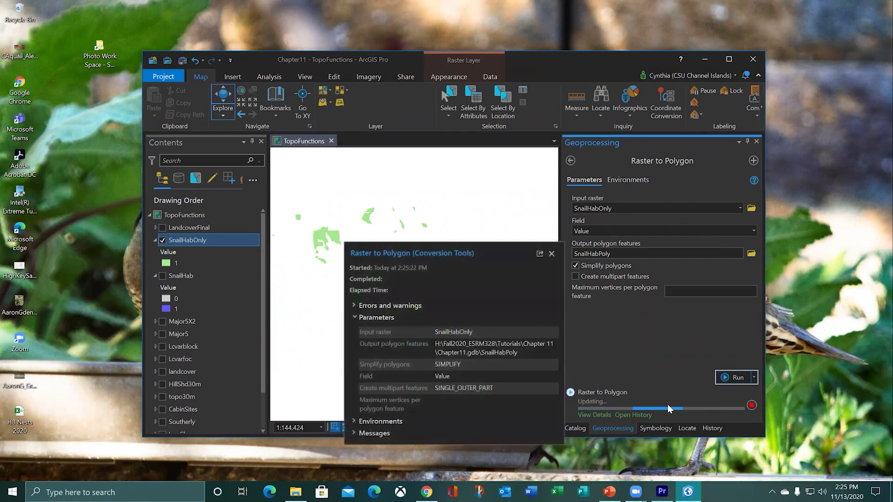
{"action": "left_click", "coordinate": [553, 240]}
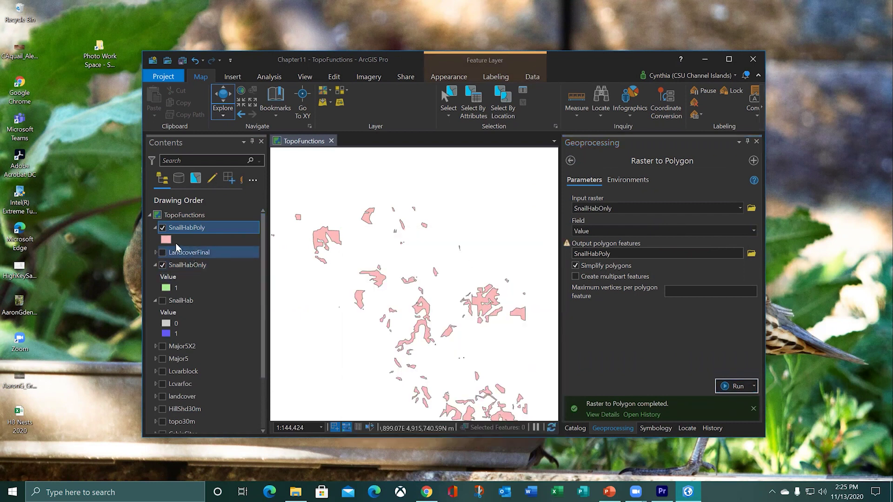
{"action": "scroll", "coordinate": [400, 304], "scroll_direction": "up", "scroll_amount": 2}
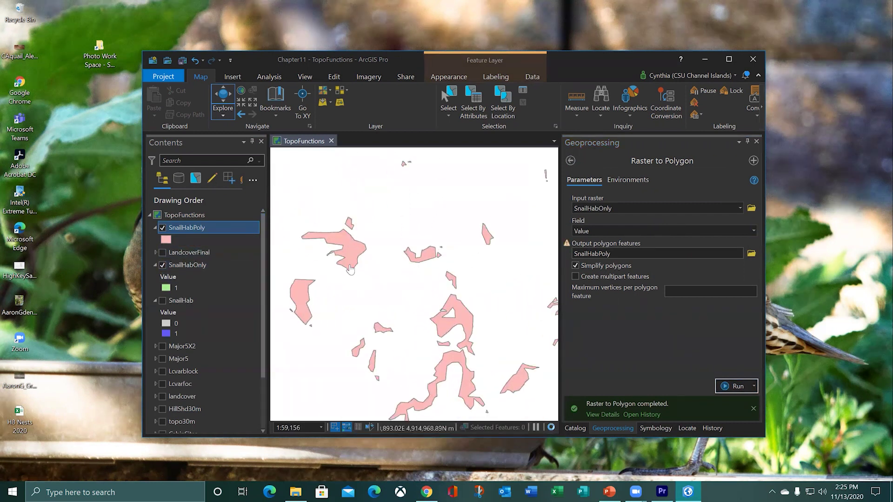
{"action": "scroll", "coordinate": [400, 303], "scroll_direction": "up", "scroll_amount": 2}
{"action": "left_click_drag", "start_coordinate": [339, 198], "coordinate": [364, 242]}
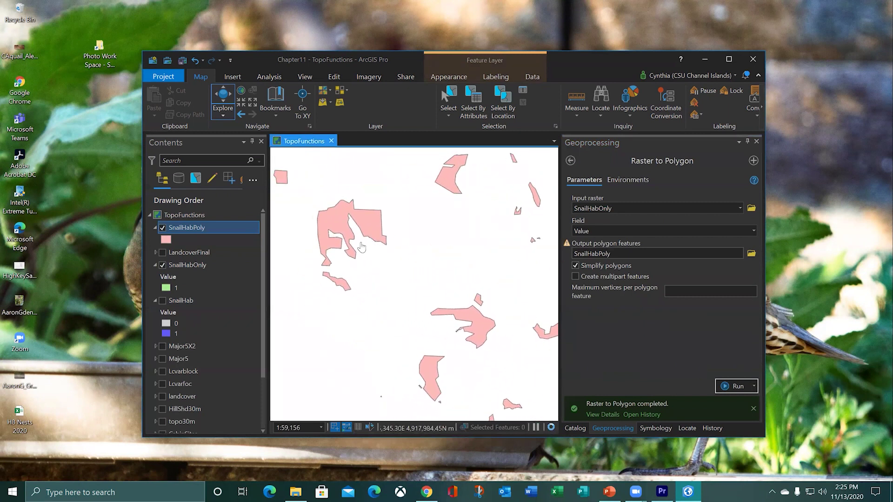
{"action": "right_click", "coordinate": [181, 229]}
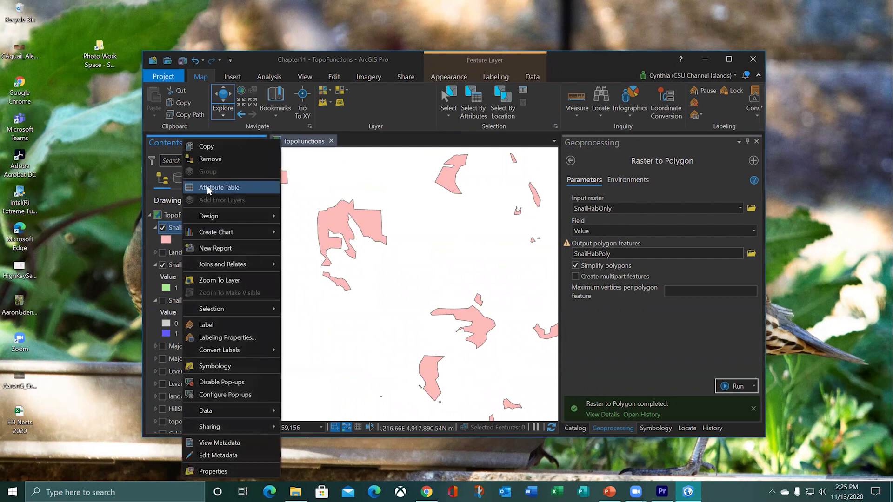
{"action": "left_click", "coordinate": [208, 186]}
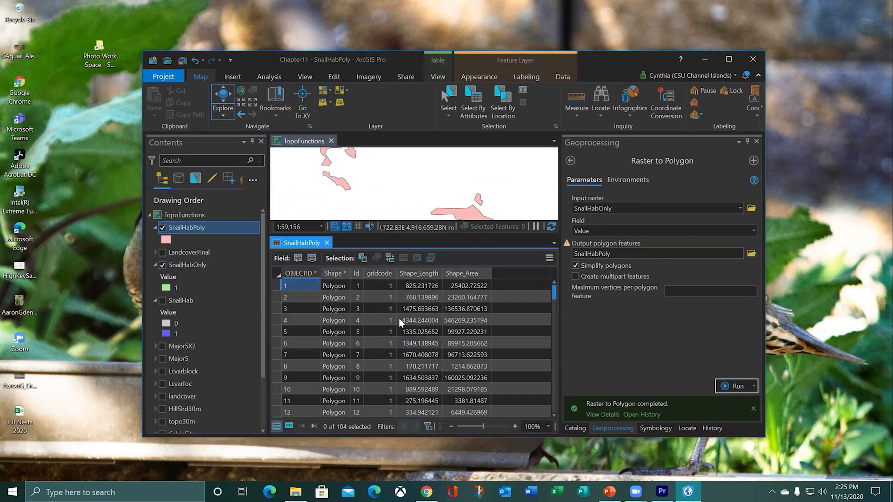
{"action": "scroll", "coordinate": [419, 317], "scroll_direction": "down", "scroll_amount": 4}
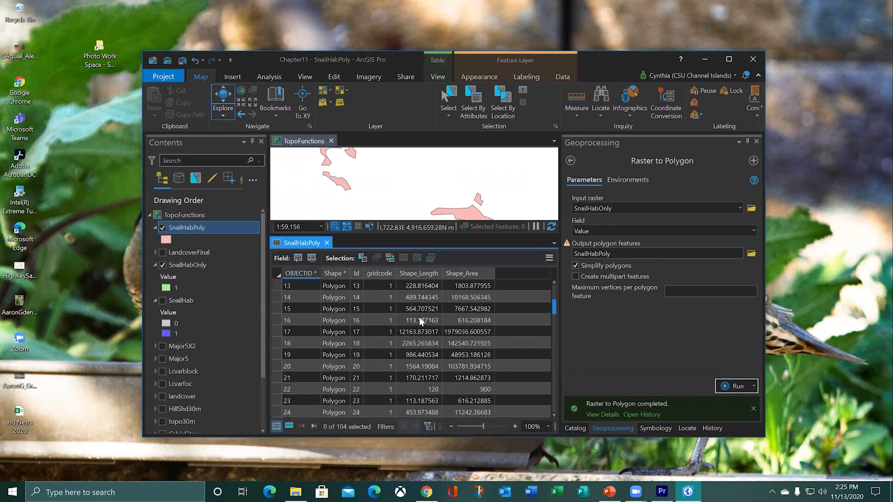
{"action": "scroll", "coordinate": [420, 317], "scroll_direction": "up", "scroll_amount": 4}
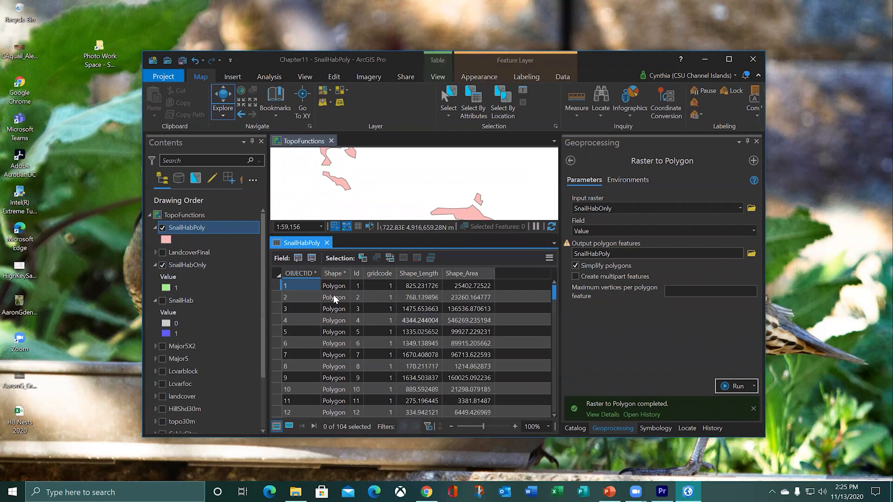
Locate the first SnailHabPoly record's polygon on the map again and close the table.
{"action": "left_click", "coordinate": [275, 285]}
{"action": "right_click", "coordinate": [276, 286]}
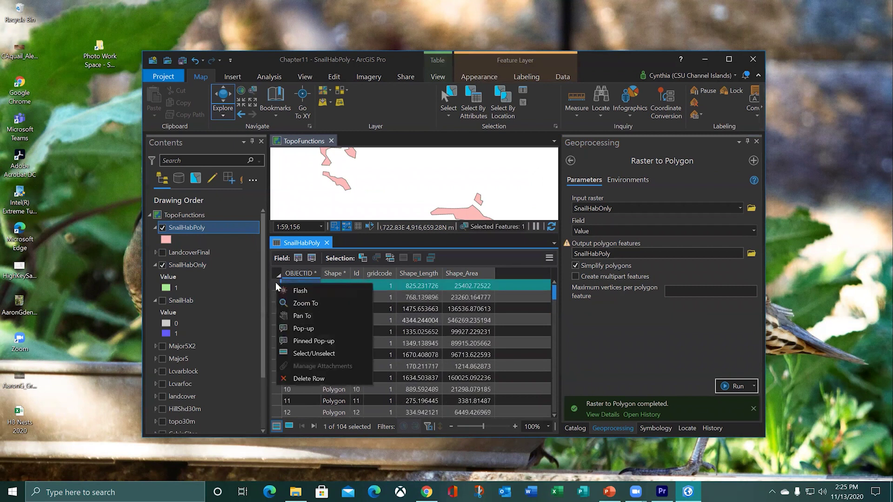
{"action": "left_click", "coordinate": [301, 303]}
{"action": "left_click", "coordinate": [327, 242]}
View the full spread of SnailHabPoly polygons and deselect the highlighted one.
{"action": "scroll", "coordinate": [363, 265], "scroll_direction": "down", "scroll_amount": 6}
{"action": "left_click_drag", "start_coordinate": [334, 284], "coordinate": [433, 196]}
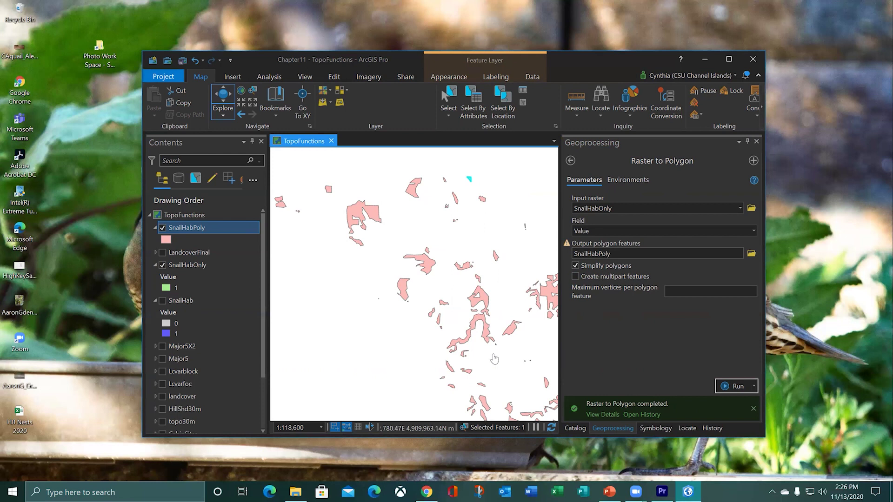
{"action": "scroll", "coordinate": [478, 296], "scroll_direction": "down", "scroll_amount": 3}
{"action": "scroll", "coordinate": [393, 287], "scroll_direction": "down", "scroll_amount": 3}
{"action": "scroll", "coordinate": [393, 287], "scroll_direction": "up", "scroll_amount": 3}
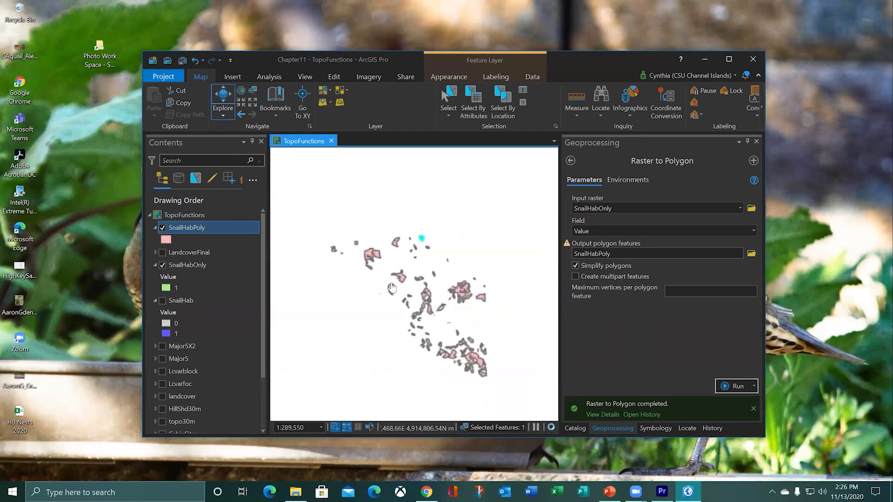
{"action": "left_click", "coordinate": [521, 104]}
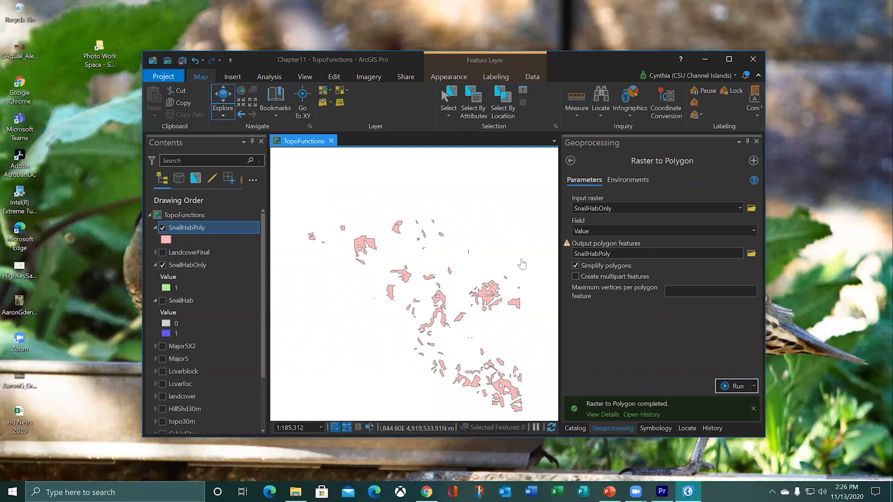
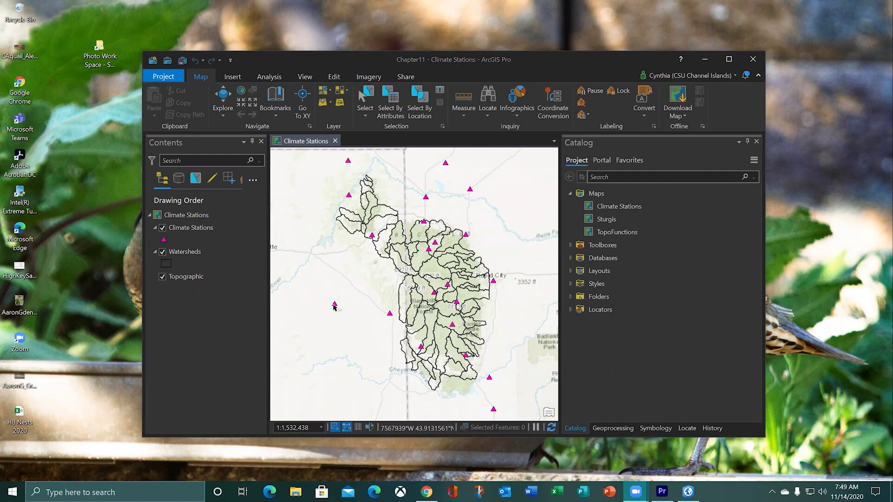
Open the Climate Stations attribute table and examine the monthly precipitation fields.
{"action": "right_click", "coordinate": [210, 228]}
{"action": "left_click", "coordinate": [251, 189]}
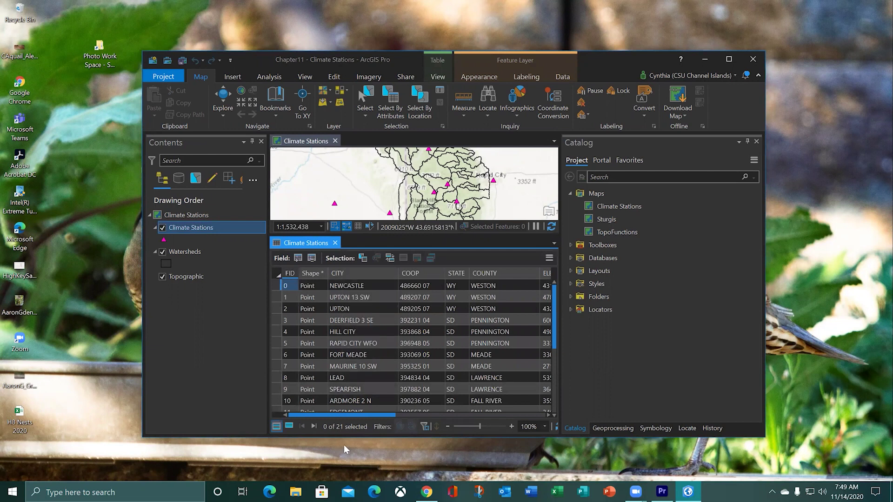
{"action": "left_click_drag", "start_coordinate": [342, 415], "coordinate": [458, 415]}
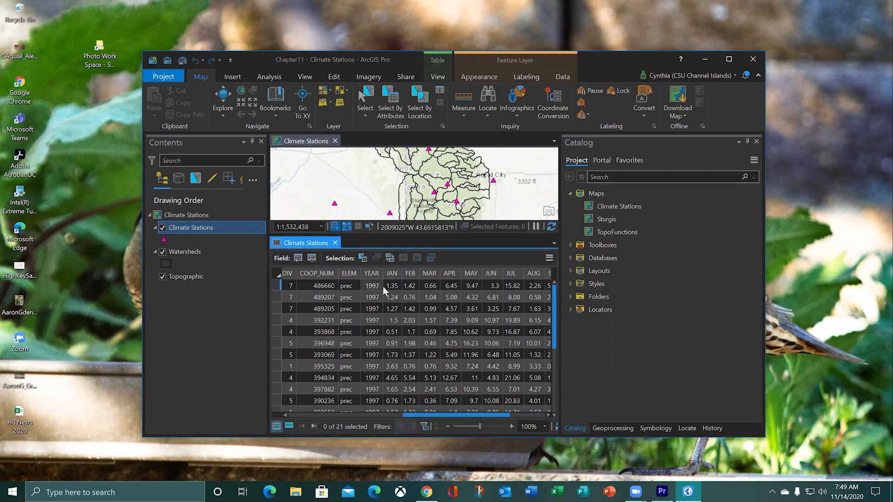
Examine the Climate Stations records across the remaining monthly precipitation fields through SUM, and close the table.
{"action": "scroll", "coordinate": [442, 413], "scroll_direction": "down", "scroll_amount": 2}
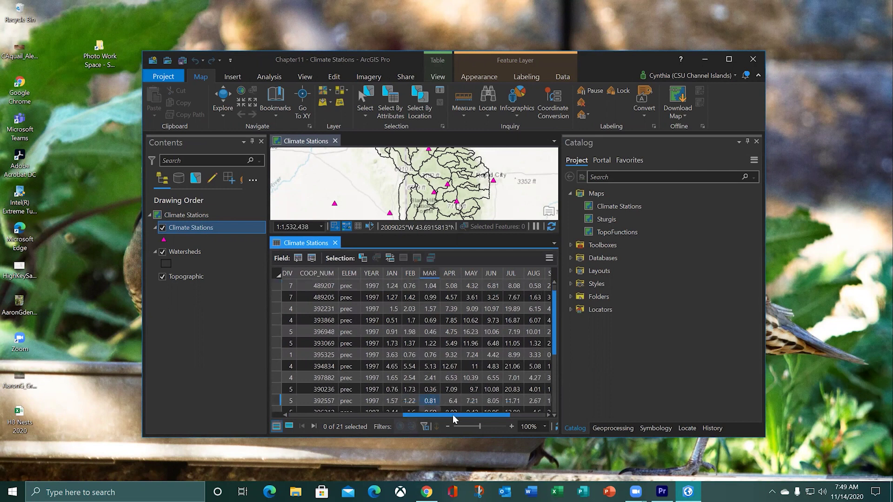
{"action": "left_click_drag", "start_coordinate": [496, 414], "coordinate": [540, 414]}
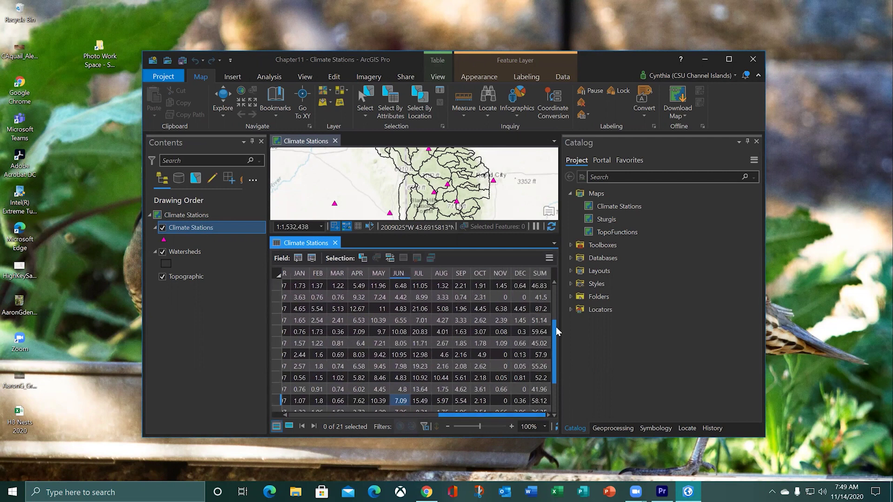
{"action": "left_click_drag", "start_coordinate": [556, 327], "coordinate": [557, 289]}
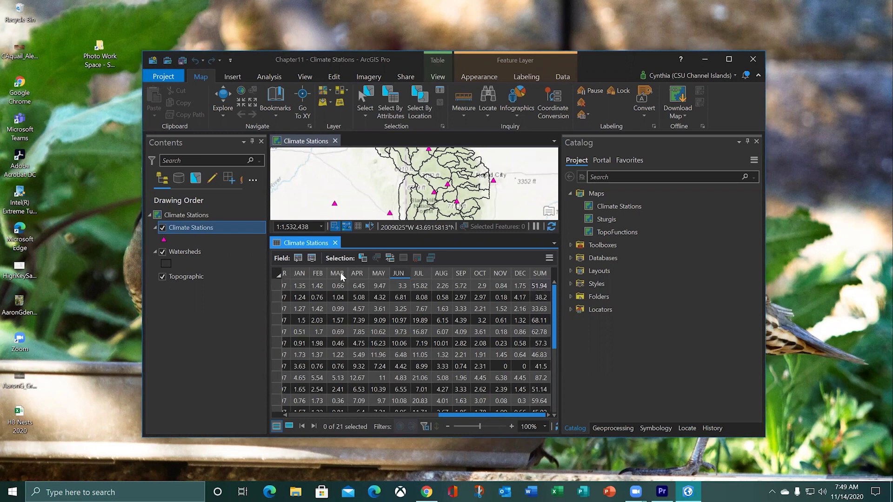
{"action": "left_click", "coordinate": [335, 243]}
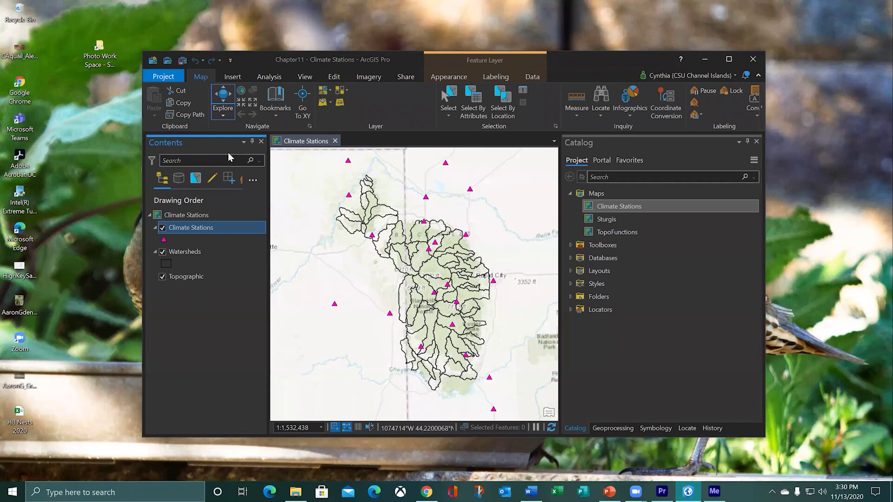
Set the processing extent in the geoprocessing environments to match the Climate Stations layer.
{"action": "key", "text": "F2"}
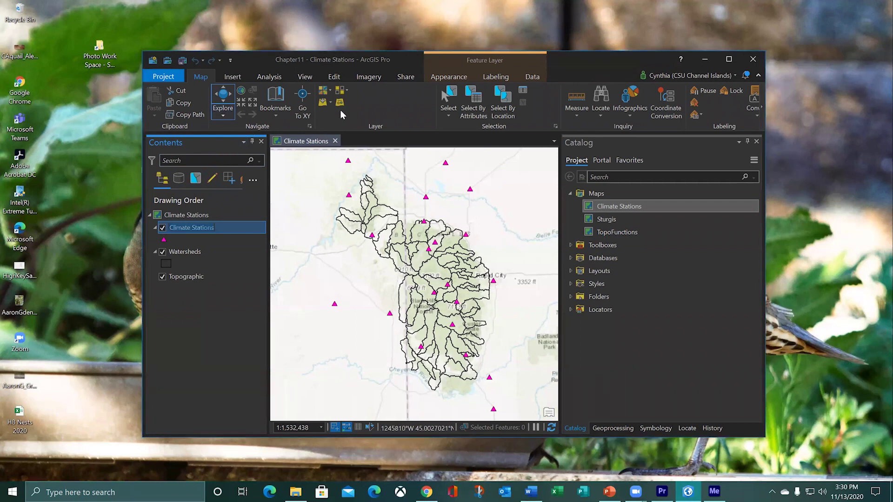
{"action": "left_click", "coordinate": [269, 78]}
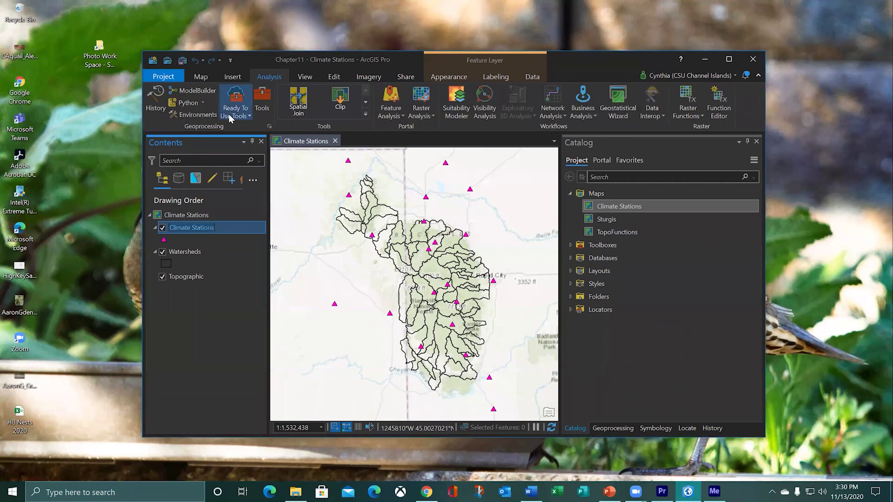
{"action": "left_click", "coordinate": [197, 115]}
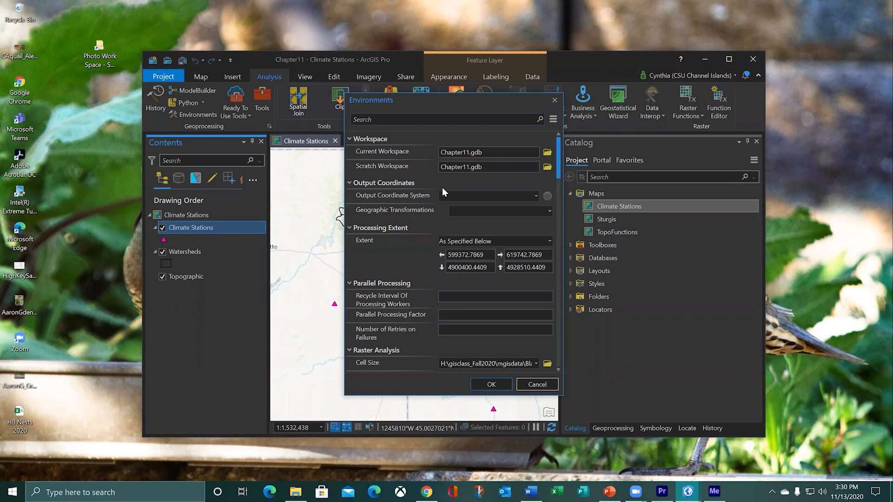
{"action": "left_click", "coordinate": [550, 241]}
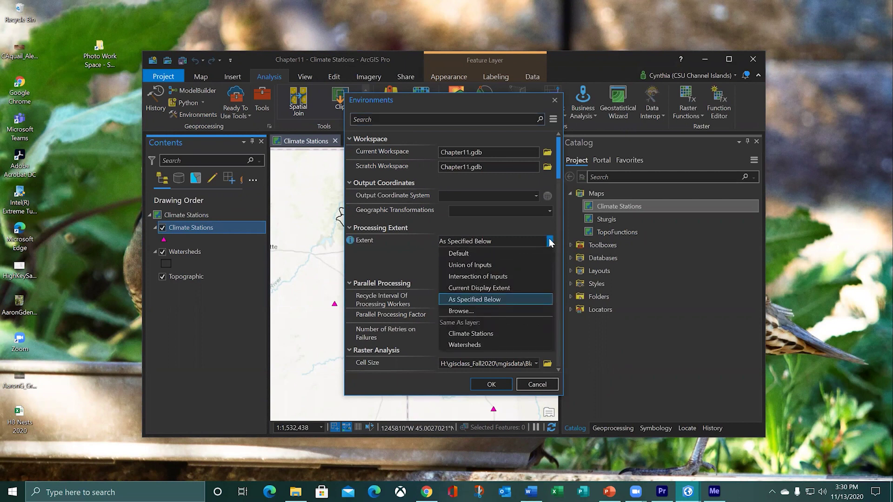
{"action": "left_click", "coordinate": [490, 333]}
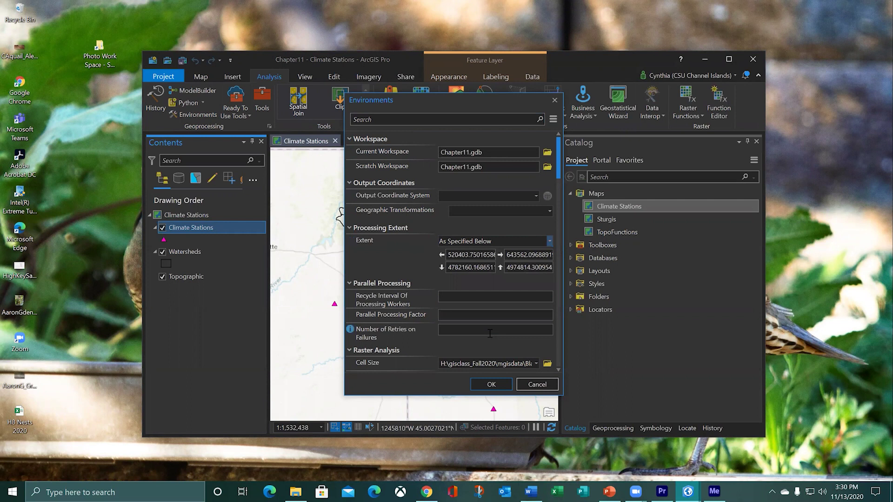
Clear the snap raster, set the raster analysis cell size to 200, and apply the environment settings.
{"action": "scroll", "coordinate": [409, 334], "scroll_direction": "down", "scroll_amount": 2}
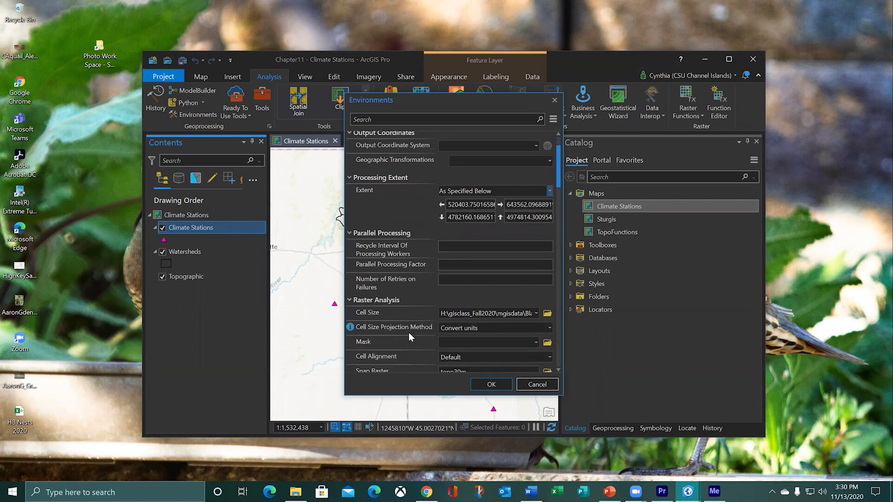
{"action": "scroll", "coordinate": [409, 332], "scroll_direction": "down", "scroll_amount": 1}
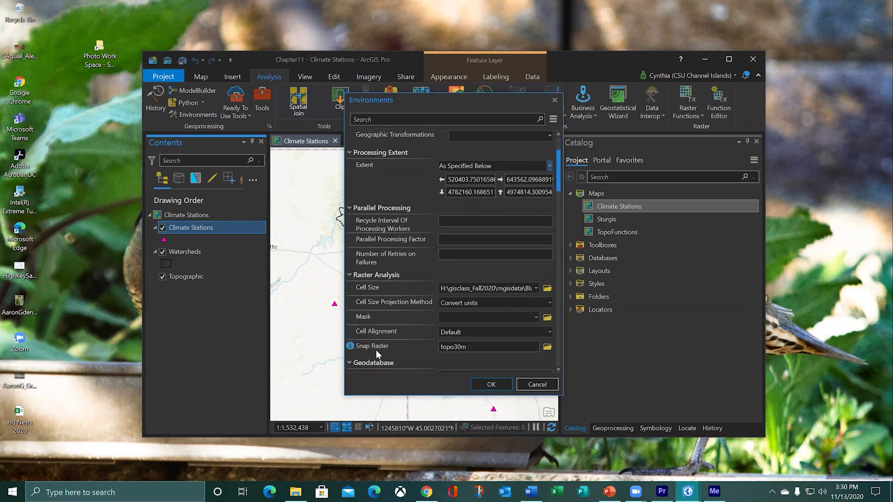
{"action": "left_click", "coordinate": [510, 347]}
{"action": "key", "text": "Delete"}
{"action": "left_click", "coordinate": [501, 288]}
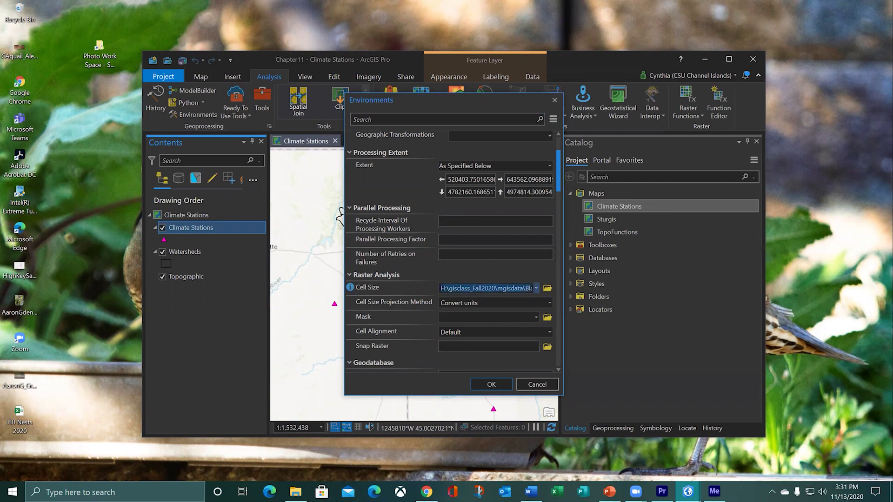
{"action": "type", "text": "200"}
{"action": "left_click", "coordinate": [504, 272]}
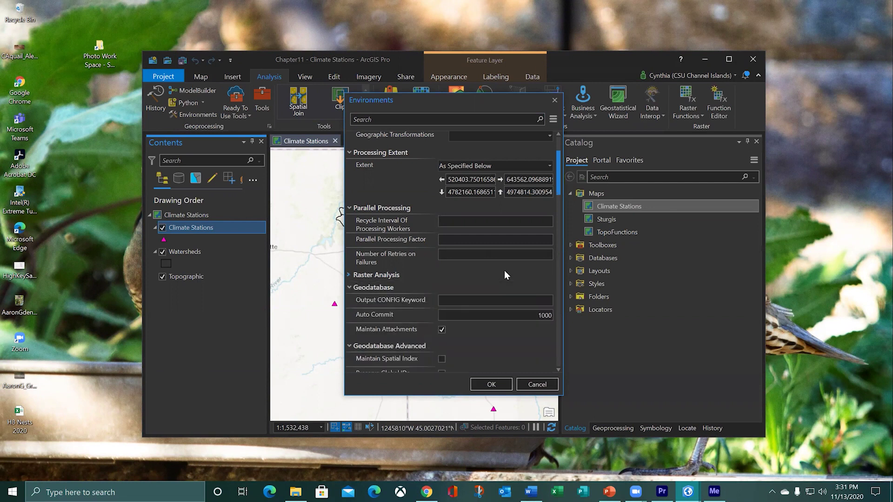
{"action": "left_click", "coordinate": [350, 275]}
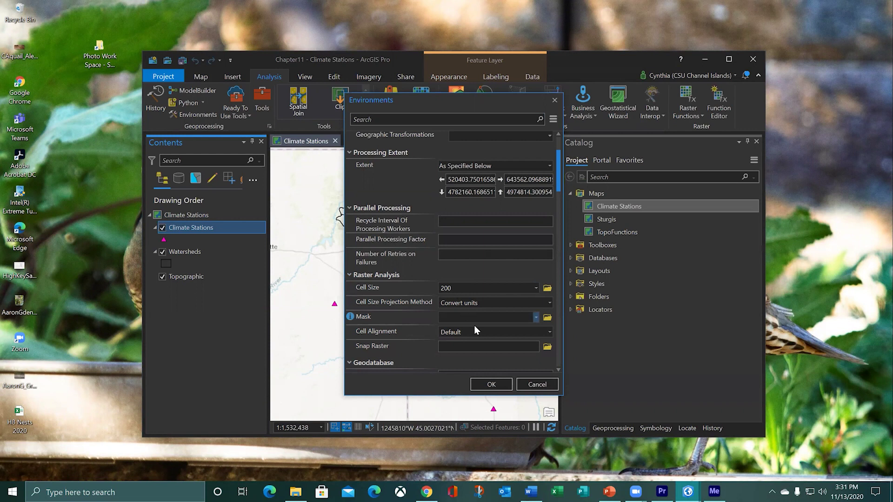
{"action": "left_click", "coordinate": [492, 385]}
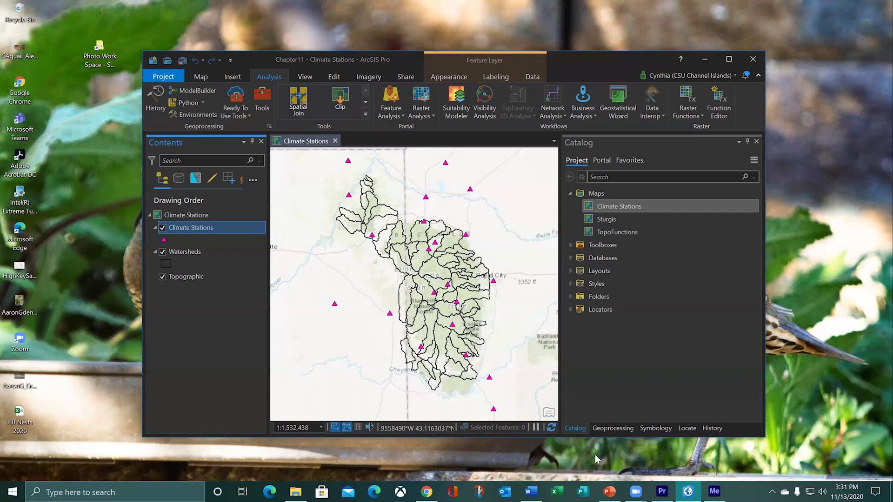
Find the IDW interpolation tool and open its 3D Analyst version.
{"action": "left_click", "coordinate": [613, 428]}
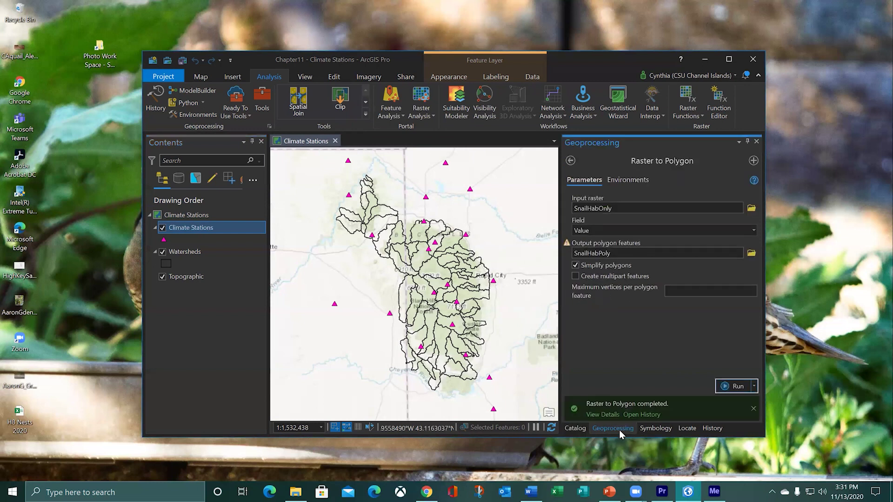
{"action": "left_click", "coordinate": [570, 161]}
{"action": "type", "text": "reclass"}
{"action": "left_click_drag", "start_coordinate": [602, 162], "coordinate": [565, 163]}
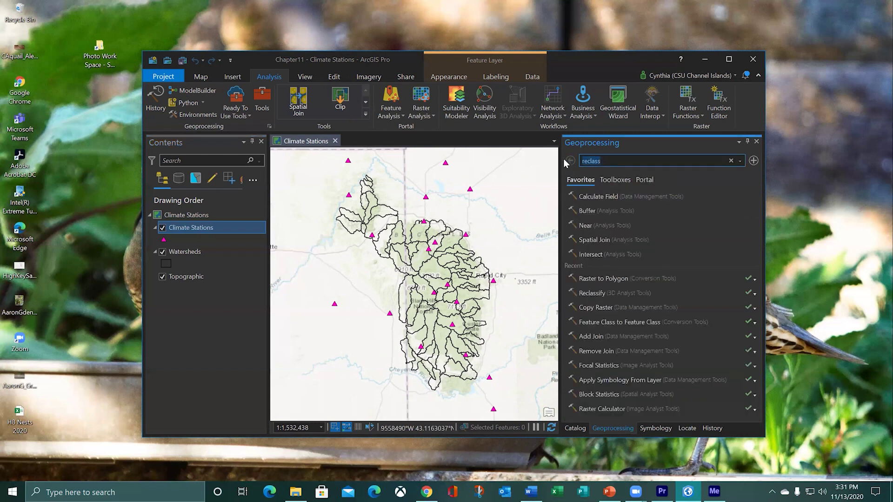
{"action": "key", "text": "BackSpace"}
{"action": "type", "text": "W"}
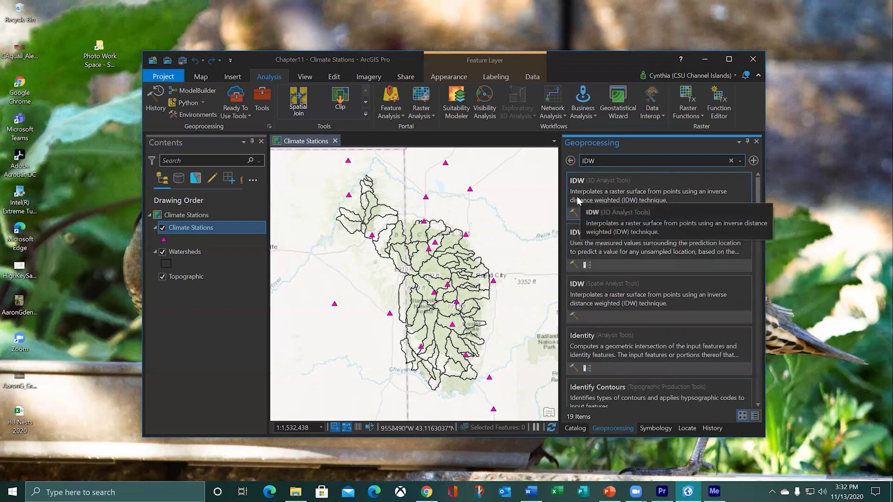
{"action": "left_click", "coordinate": [657, 192]}
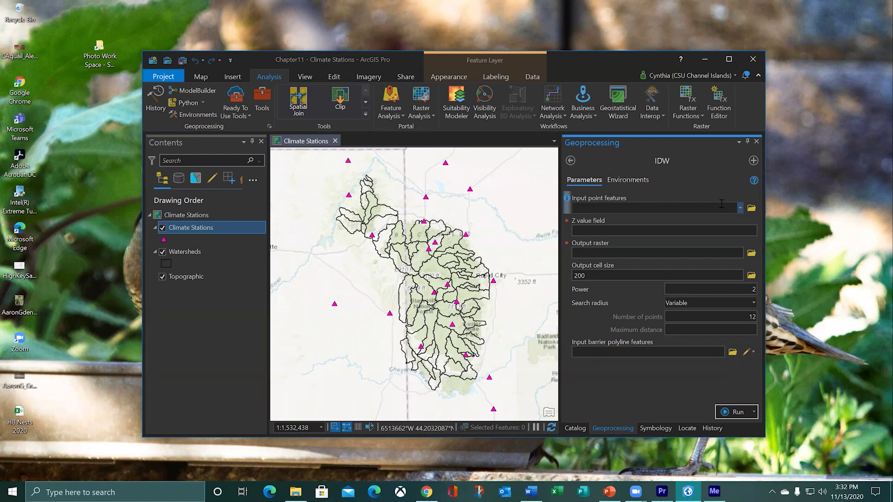
Set the IDW input point features to Climate Stations and the Z value field to SUM.
{"action": "left_click", "coordinate": [740, 209]}
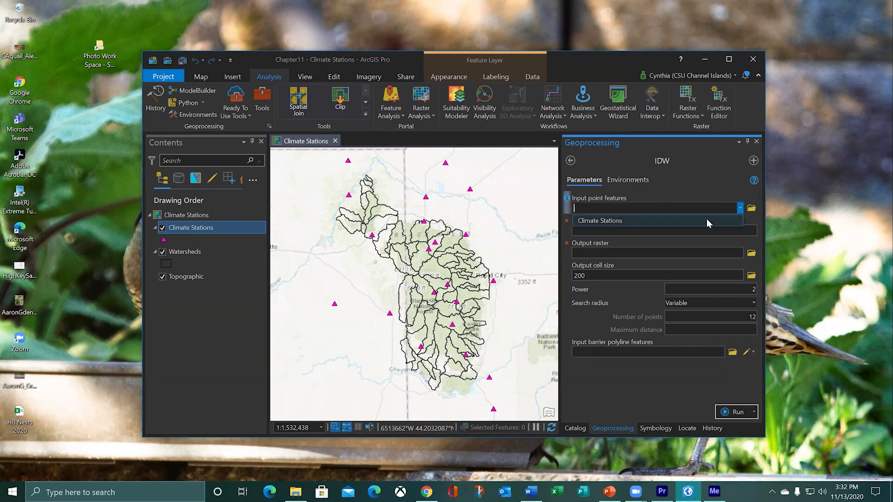
{"action": "left_click", "coordinate": [663, 222]}
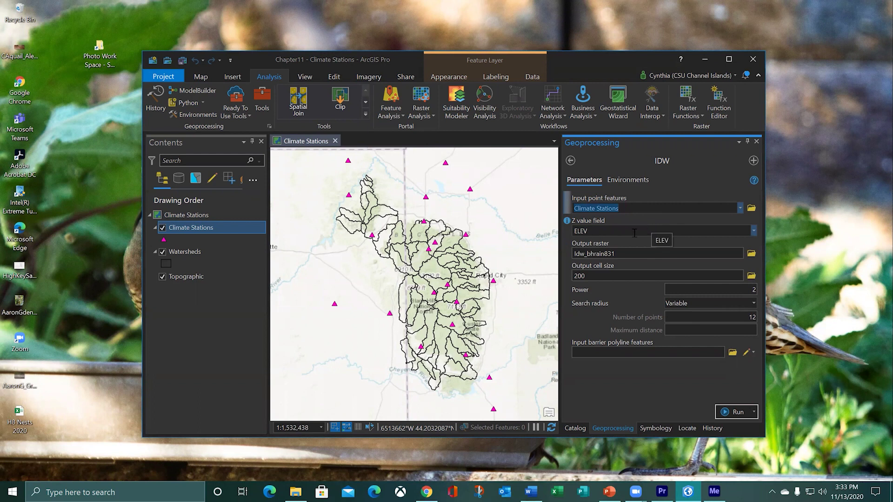
{"action": "left_click", "coordinate": [754, 231]}
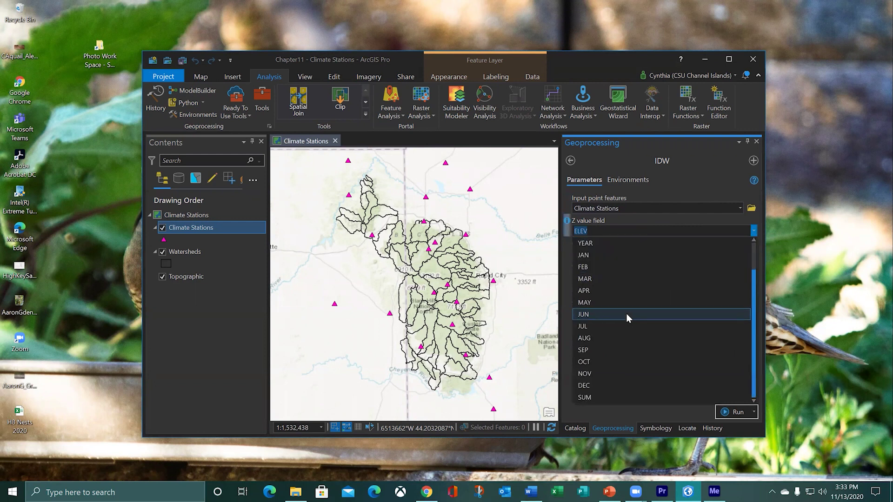
{"action": "left_click", "coordinate": [596, 396]}
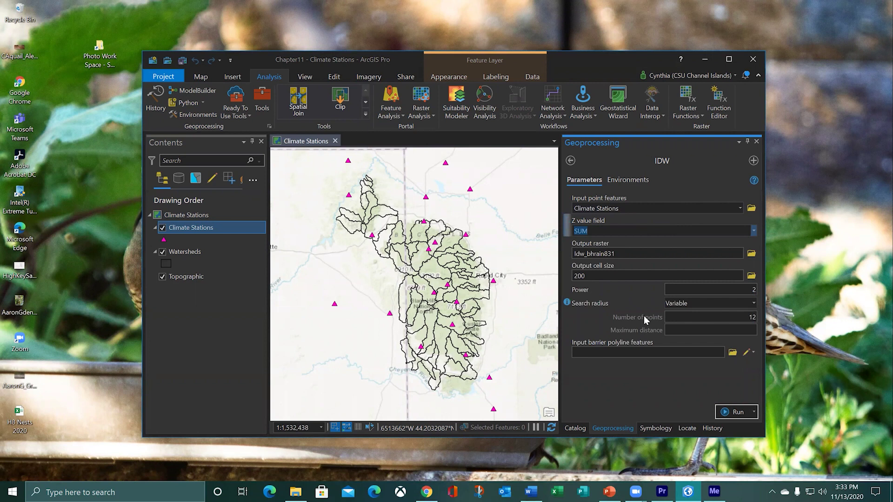
Name the IDW output raster AnnPrecipcm in Chapter11.gdb and run the interpolation.
{"action": "left_click", "coordinate": [651, 265]}
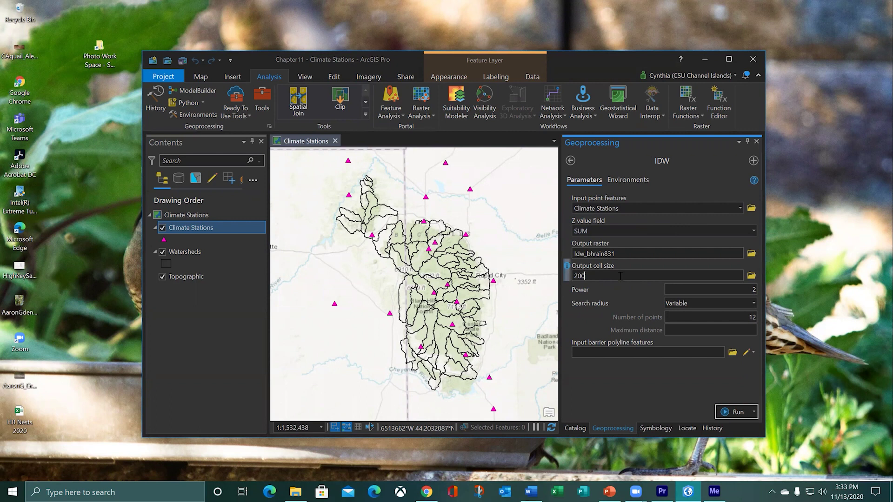
{"action": "left_click", "coordinate": [667, 254]}
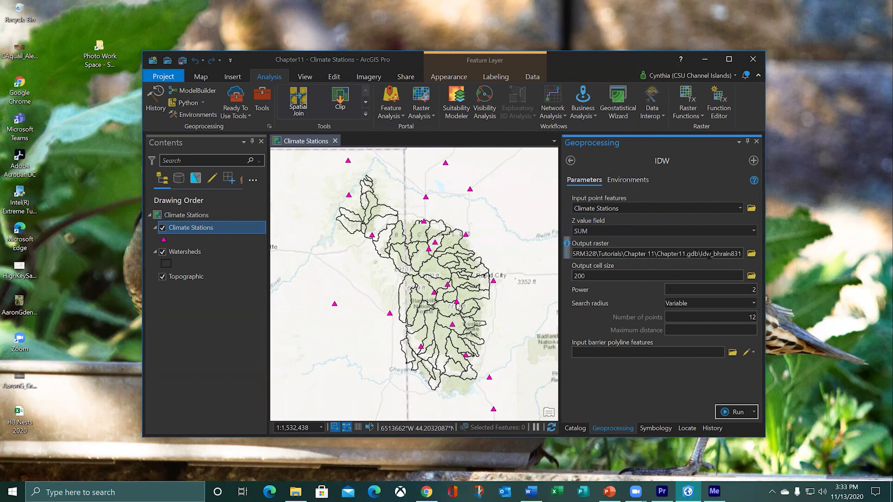
{"action": "left_click_drag", "start_coordinate": [701, 253], "coordinate": [780, 253]}
{"action": "type", "text": "Ann"}
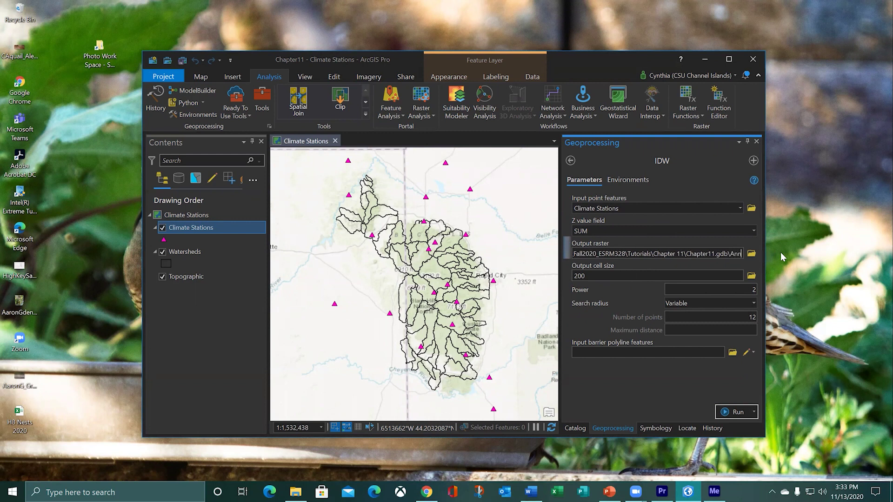
{"action": "type", "text": "Precipcm"}
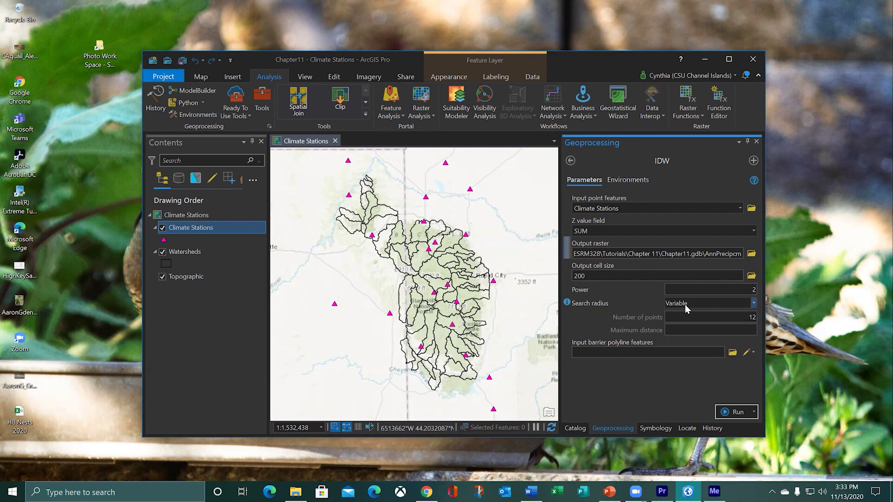
{"action": "left_click", "coordinate": [730, 413]}
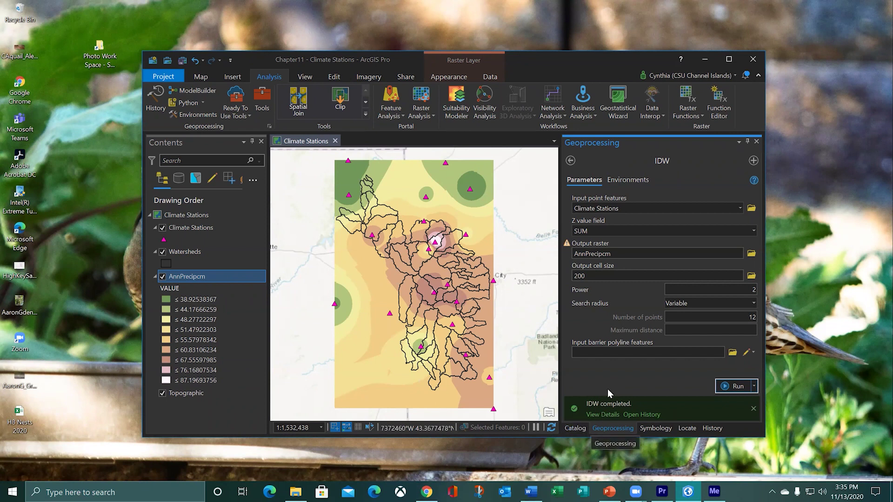
Find and open the Extract by Mask tool.
{"action": "left_click", "coordinate": [571, 162]}
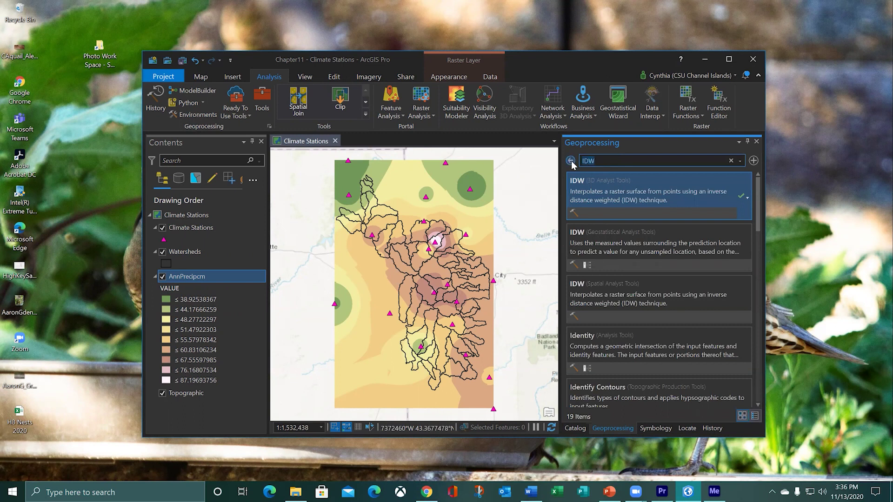
{"action": "type", "text": "extract"}
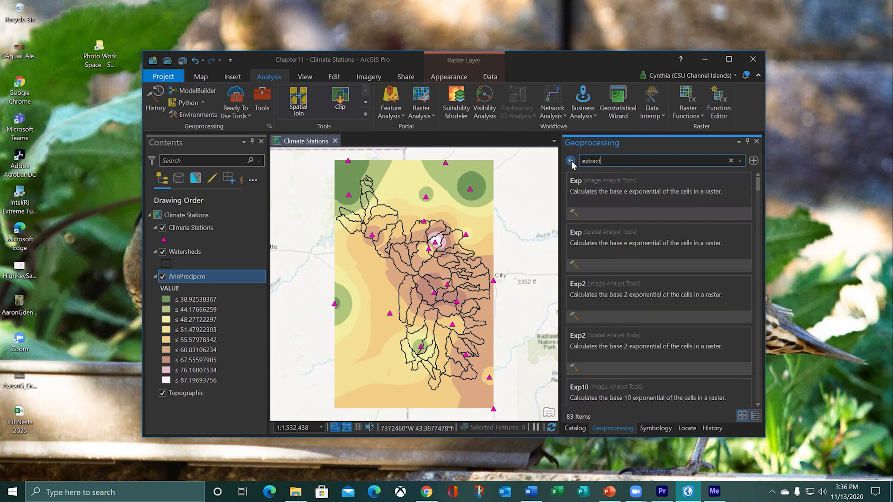
{"action": "type", "text": " by"}
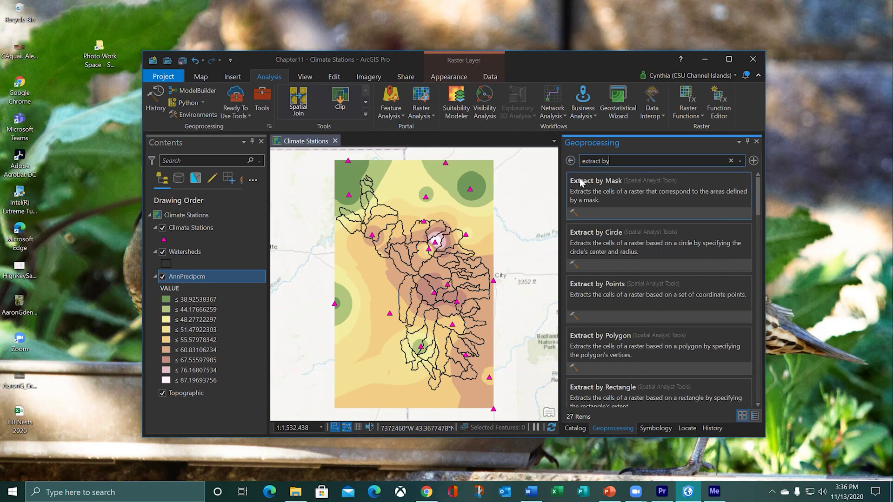
{"action": "left_click", "coordinate": [592, 196]}
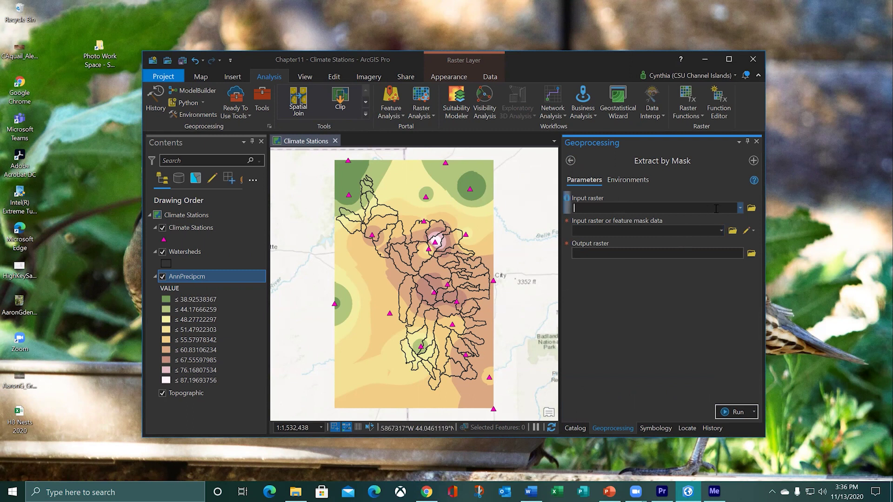
Set the Extract by Mask input raster to AnnPrecipcm and the feature mask data to Watersheds.
{"action": "left_click", "coordinate": [741, 208]}
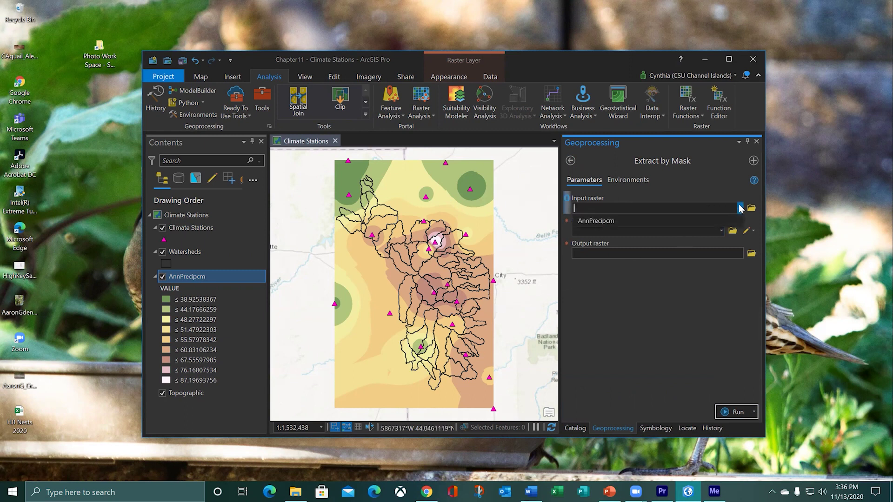
{"action": "left_click", "coordinate": [634, 219]}
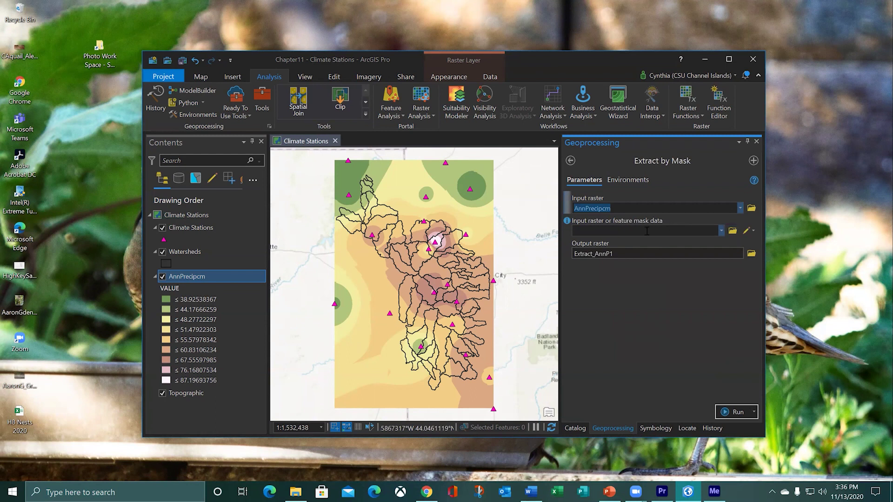
{"action": "left_click", "coordinate": [721, 231]}
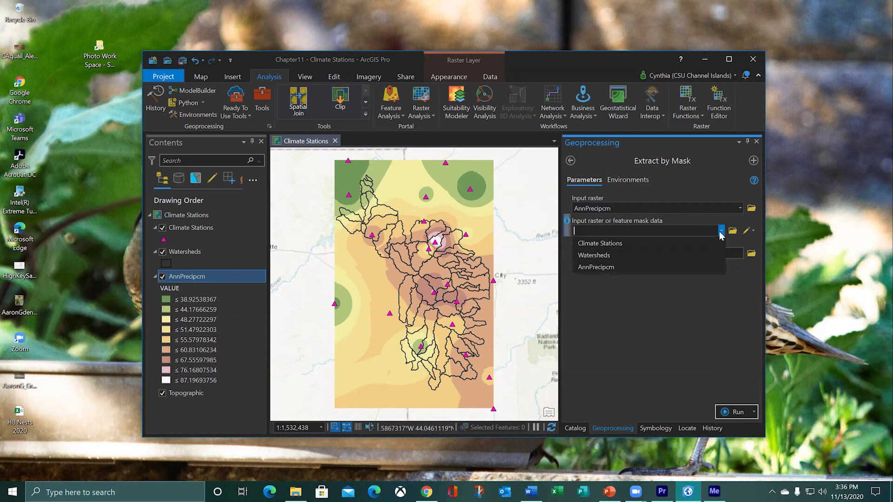
{"action": "left_click", "coordinate": [696, 255]}
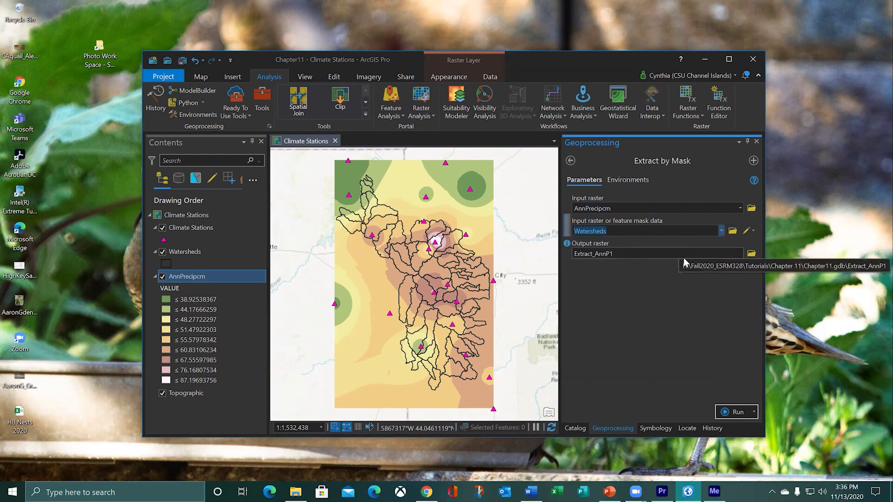
Name the output raster PrecipMask in Chapter11.gdb and run the mask extraction.
{"action": "left_click", "coordinate": [644, 255]}
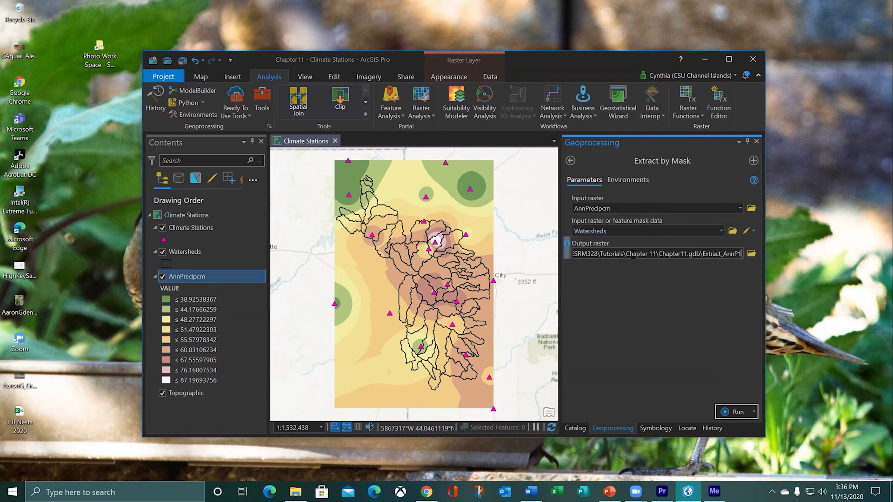
{"action": "left_click_drag", "start_coordinate": [705, 253], "coordinate": [763, 255]}
{"action": "key", "text": "BackSpace"}
{"action": "key", "text": "BackSpace"}
{"action": "type", "text": "PrecipMaske"}
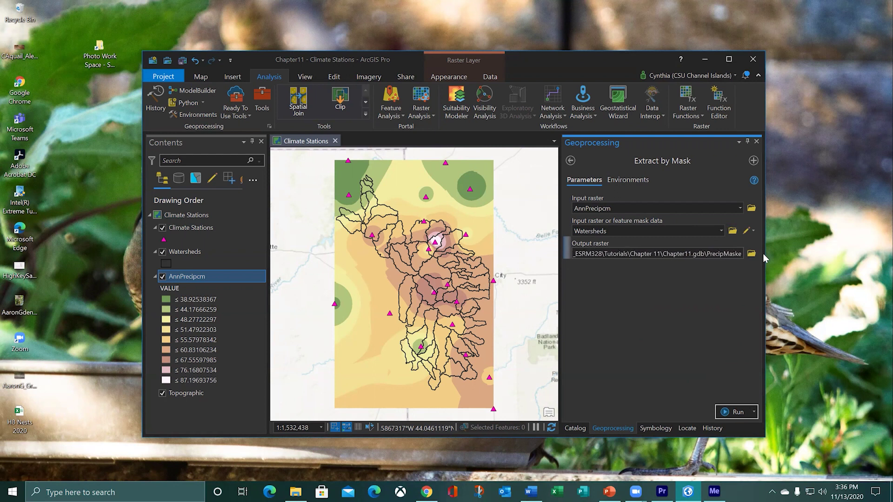
{"action": "key", "text": "BackSpace"}
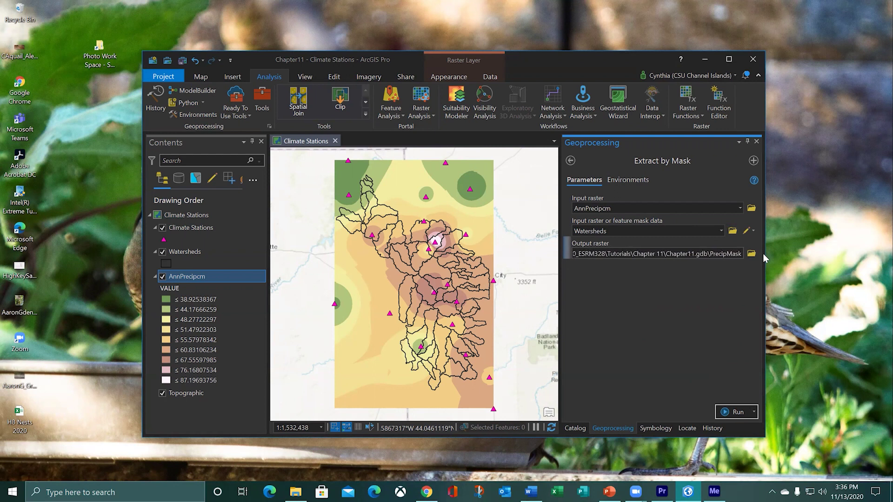
{"action": "left_click", "coordinate": [727, 411]}
{"action": "mouse_move", "coordinate": [727, 411]}
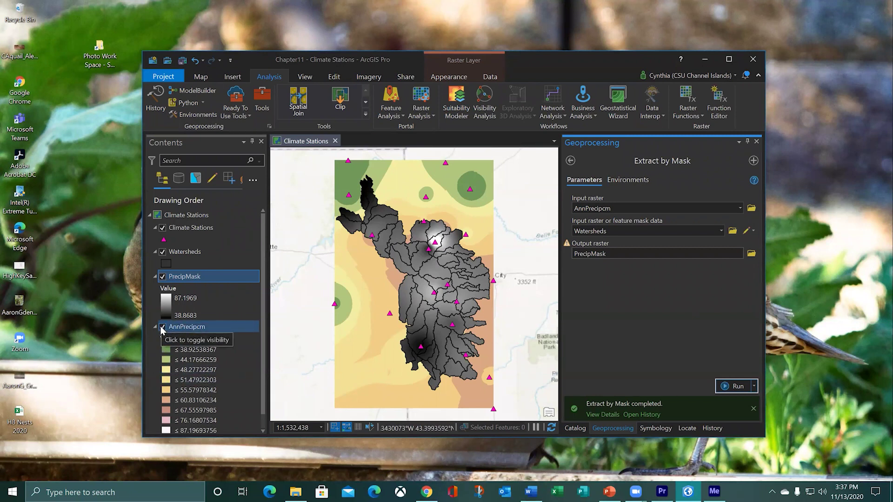
Hide the AnnPrecipcm layer and apply the Brown-Green (Continuous) color scheme to PrecipMask, with scheme names shown.
{"action": "left_click", "coordinate": [162, 327]}
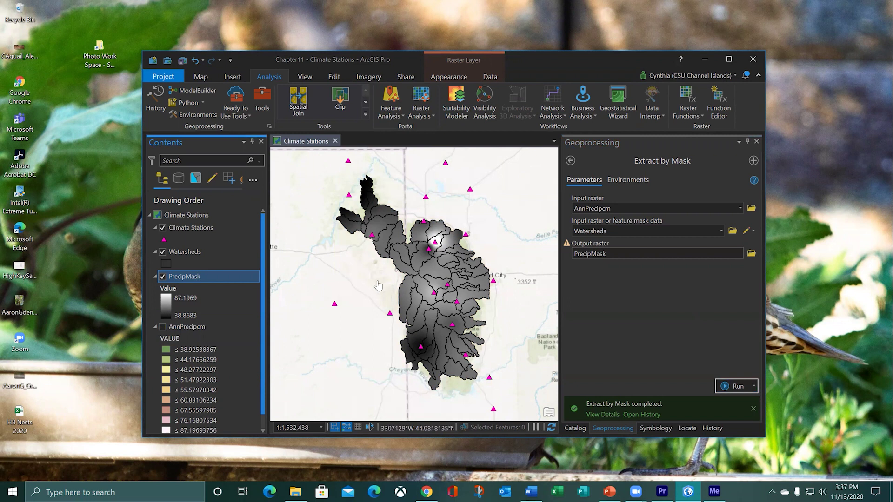
{"action": "right_click", "coordinate": [181, 275]}
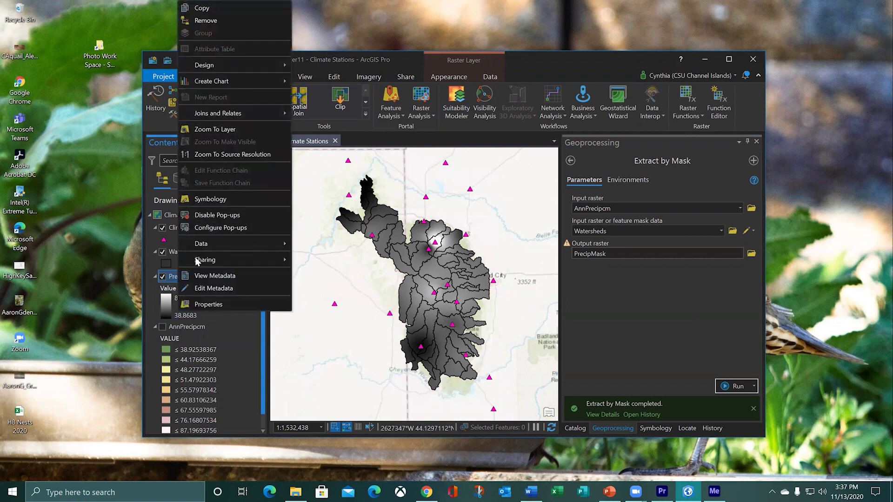
{"action": "left_click", "coordinate": [203, 199]}
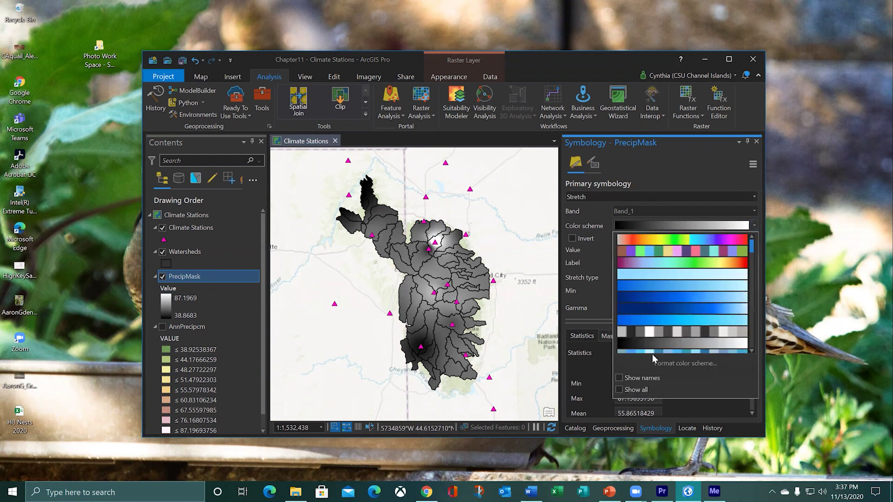
{"action": "left_click", "coordinate": [619, 378]}
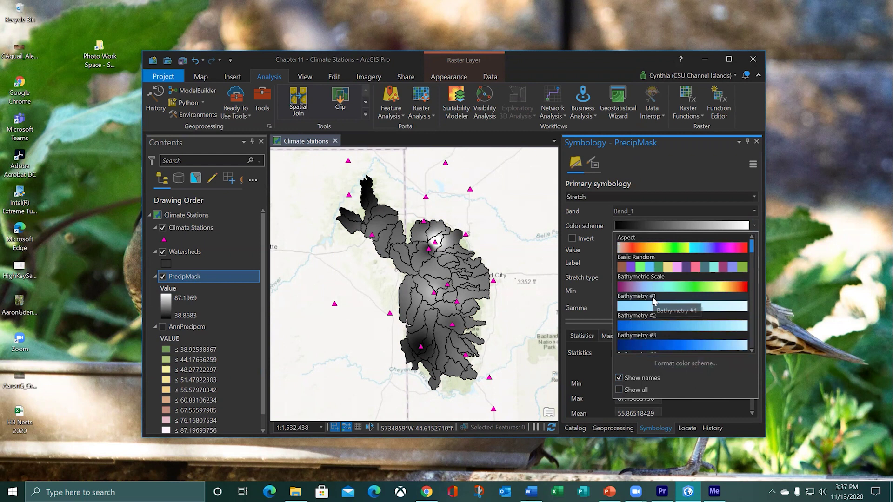
{"action": "scroll", "coordinate": [653, 300], "scroll_direction": "down", "scroll_amount": 8}
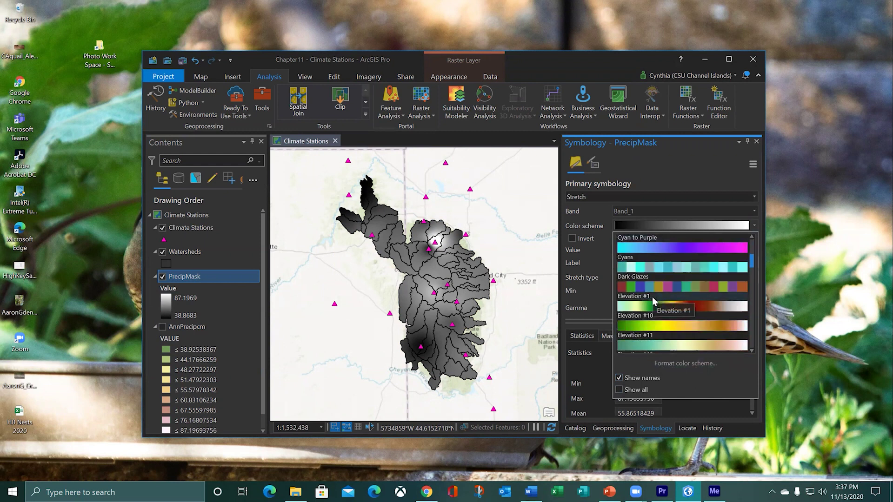
{"action": "scroll", "coordinate": [653, 300], "scroll_direction": "down", "scroll_amount": 4}
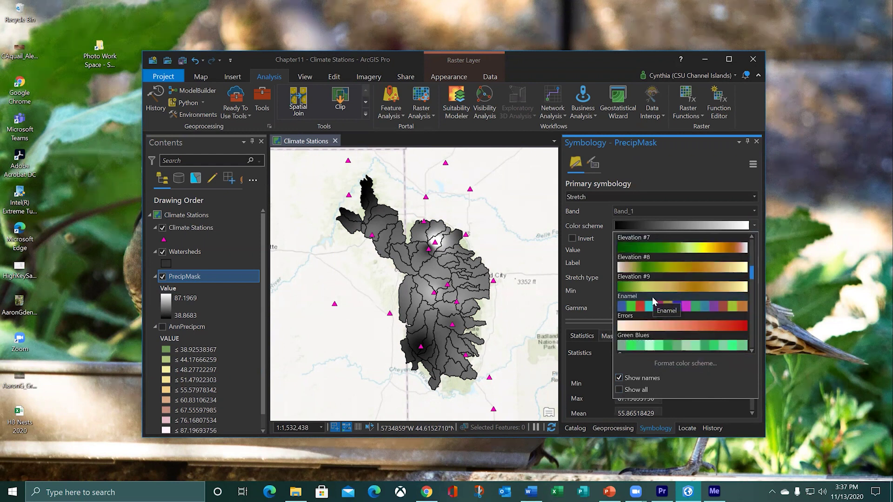
{"action": "scroll", "coordinate": [653, 300], "scroll_direction": "up", "scroll_amount": 3}
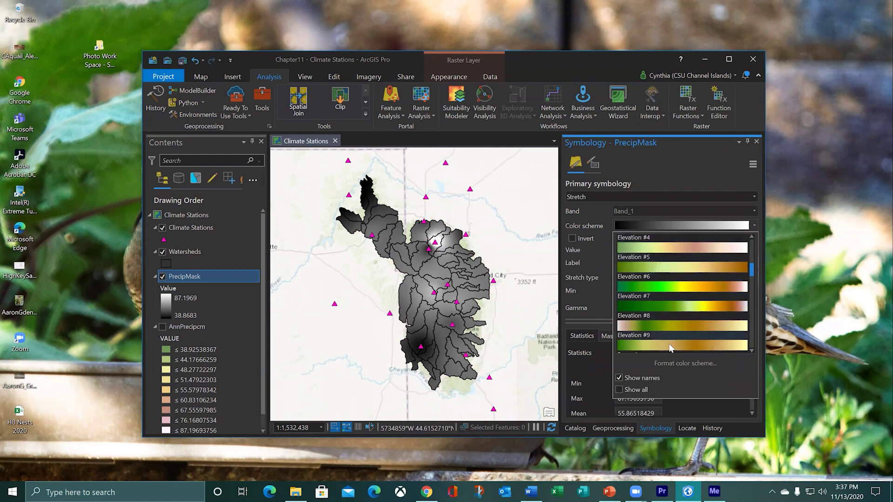
{"action": "scroll", "coordinate": [651, 289], "scroll_direction": "up", "scroll_amount": 3}
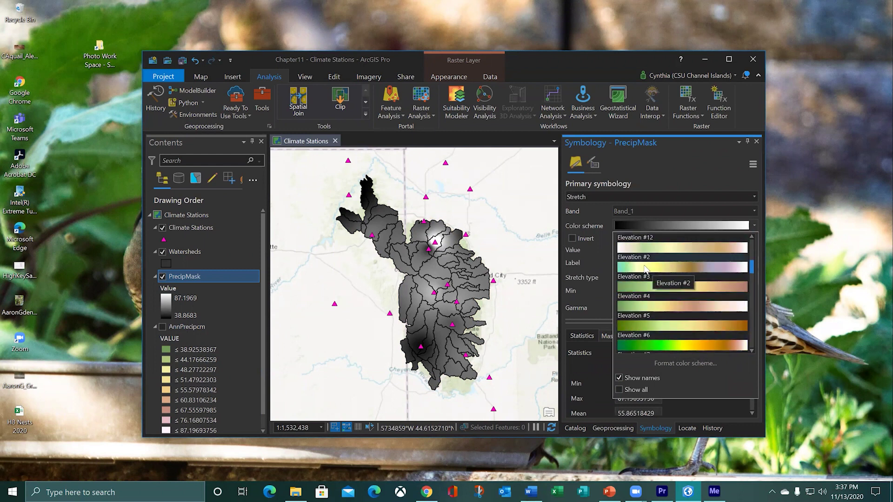
{"action": "scroll", "coordinate": [646, 269], "scroll_direction": "up", "scroll_amount": 1}
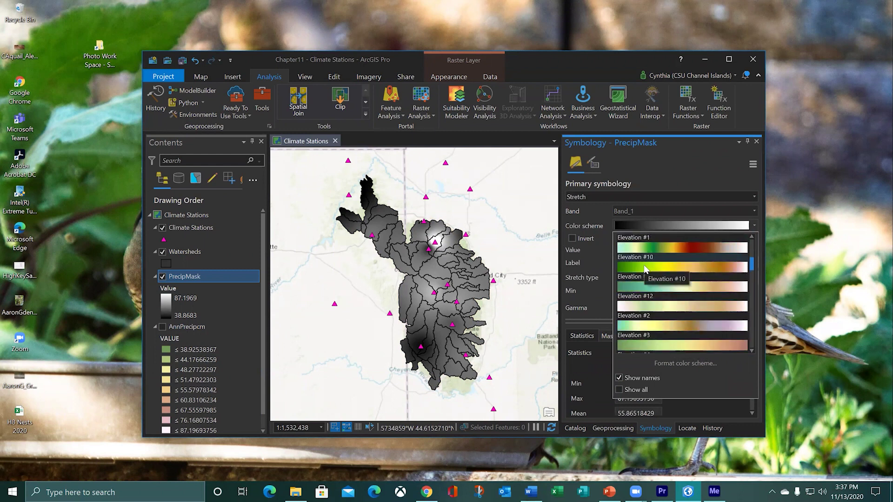
{"action": "scroll", "coordinate": [694, 293], "scroll_direction": "down", "scroll_amount": 4}
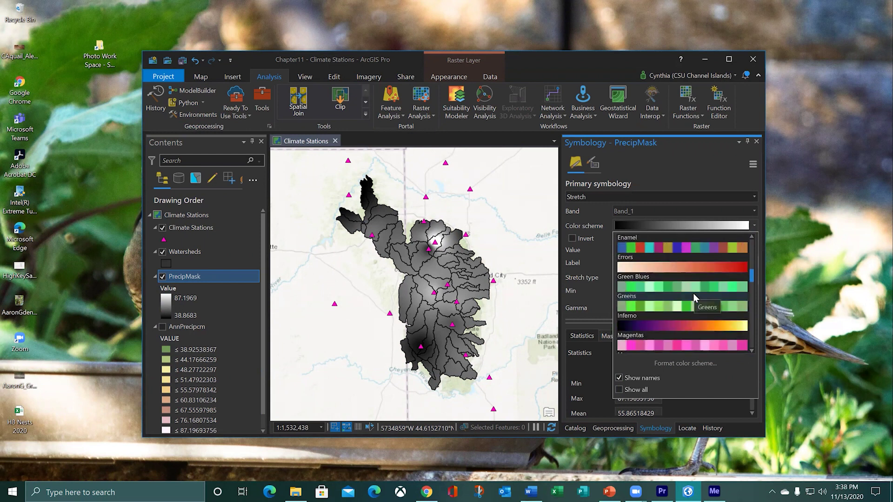
{"action": "scroll", "coordinate": [694, 297], "scroll_direction": "down", "scroll_amount": 3}
{"action": "scroll", "coordinate": [693, 293], "scroll_direction": "down", "scroll_amount": 4}
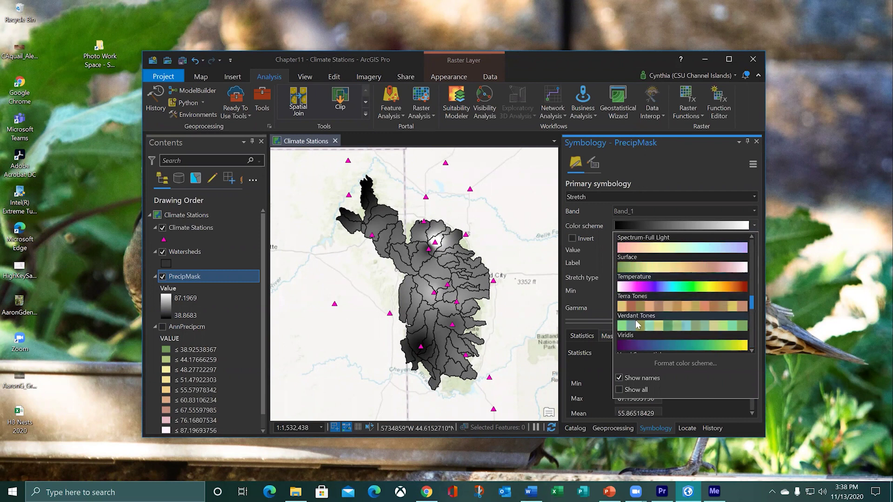
{"action": "scroll", "coordinate": [657, 324], "scroll_direction": "down", "scroll_amount": 1}
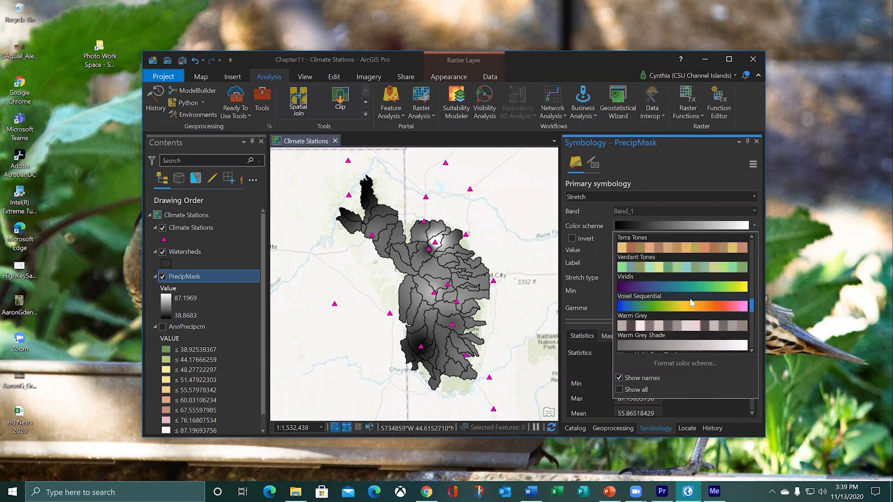
{"action": "scroll", "coordinate": [663, 298], "scroll_direction": "down", "scroll_amount": 1}
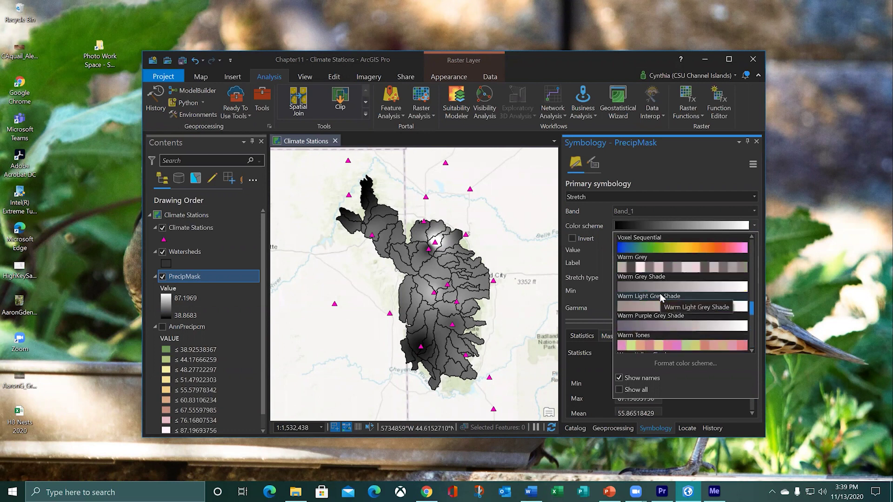
{"action": "scroll", "coordinate": [662, 299], "scroll_direction": "down", "scroll_amount": 1}
{"action": "scroll", "coordinate": [662, 299], "scroll_direction": "down", "scroll_amount": 3}
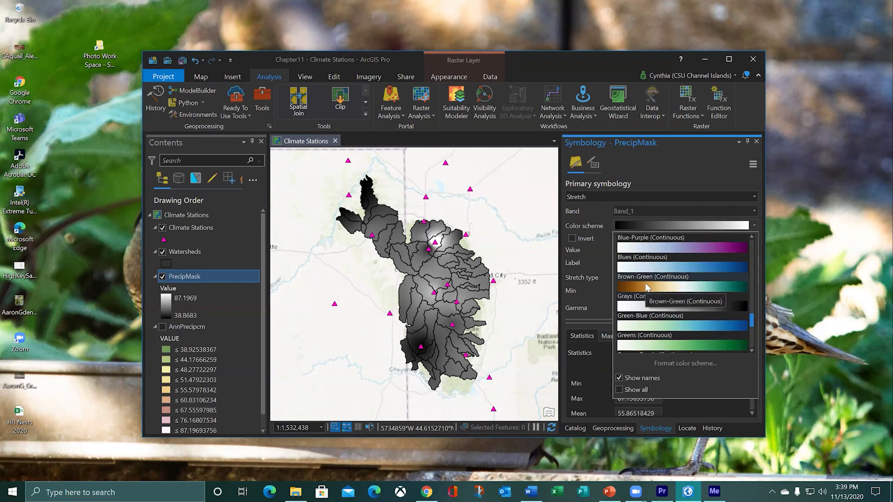
{"action": "left_click", "coordinate": [645, 283]}
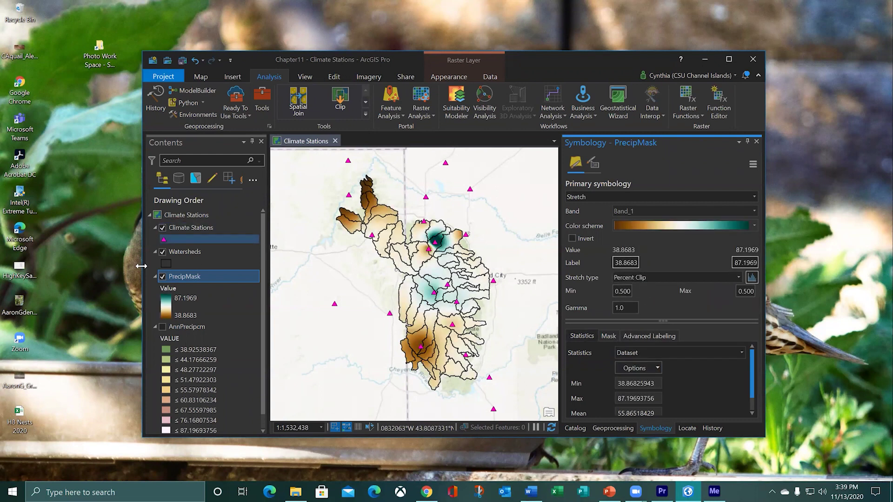
Collapse the AnnPrecipcm legend and hide the Topographic basemap.
{"action": "left_click", "coordinate": [155, 328]}
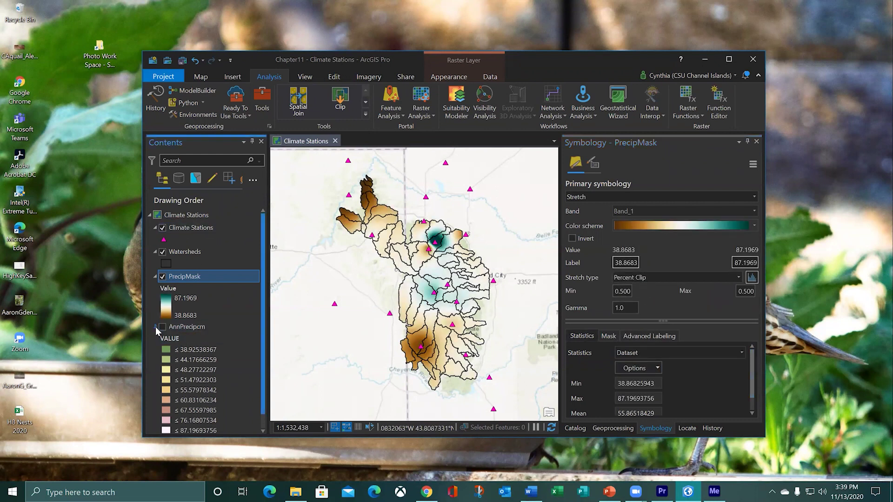
{"action": "left_click", "coordinate": [162, 340]}
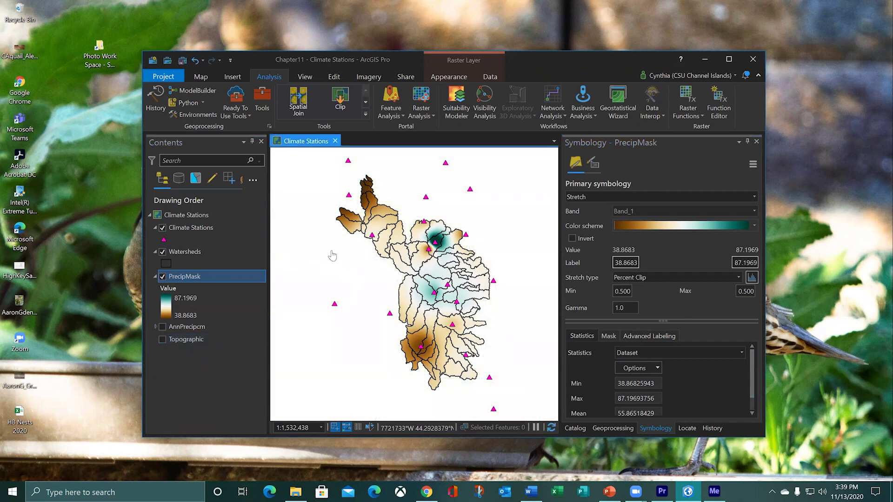
Check PrecipMask pixel values on the map, both outside the watersheds and inside them.
{"action": "left_click", "coordinate": [355, 279]}
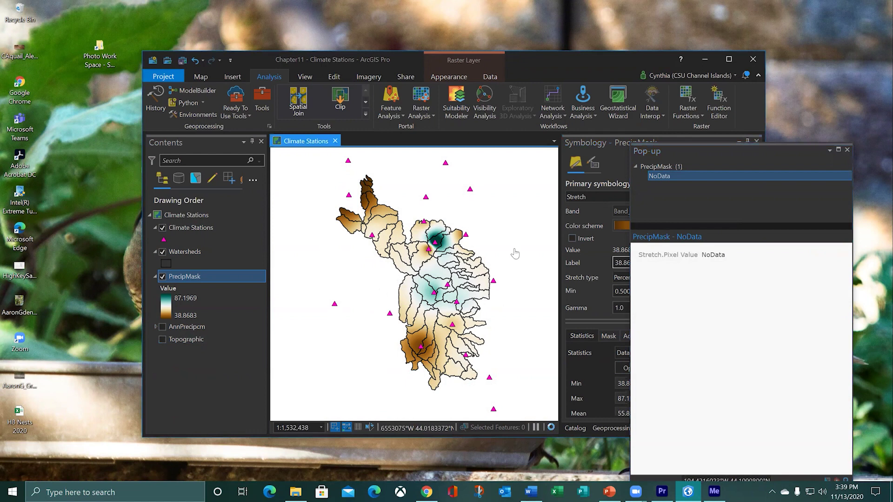
{"action": "left_click", "coordinate": [443, 246]}
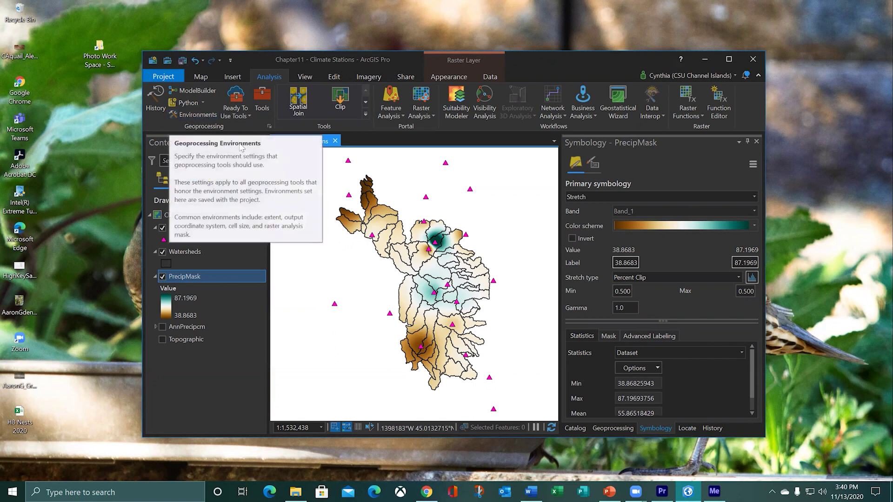
Set the raster analysis mask in the project's geoprocessing environments to Watersheds.
{"action": "left_click", "coordinate": [202, 118]}
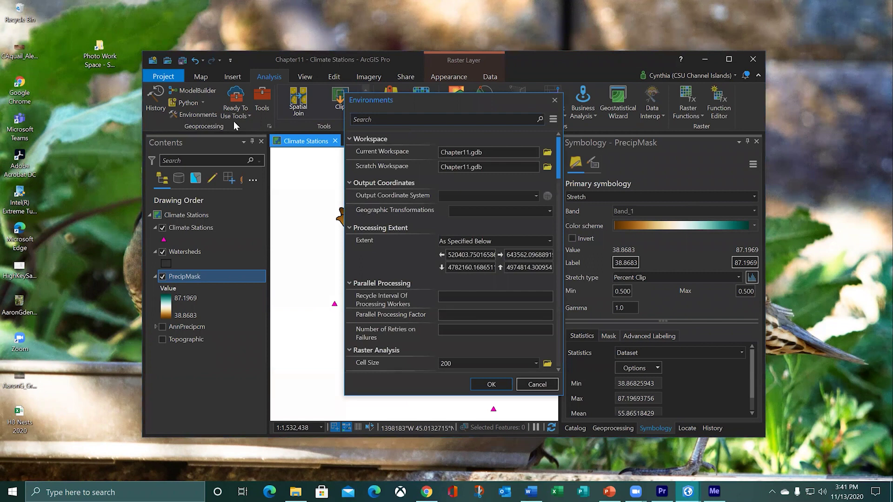
{"action": "scroll", "coordinate": [407, 303], "scroll_direction": "down", "scroll_amount": 3}
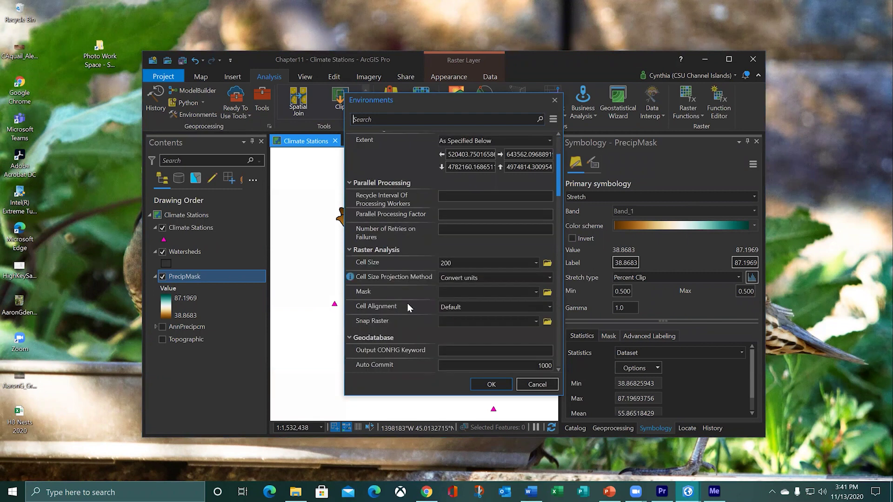
{"action": "left_click", "coordinate": [536, 292]}
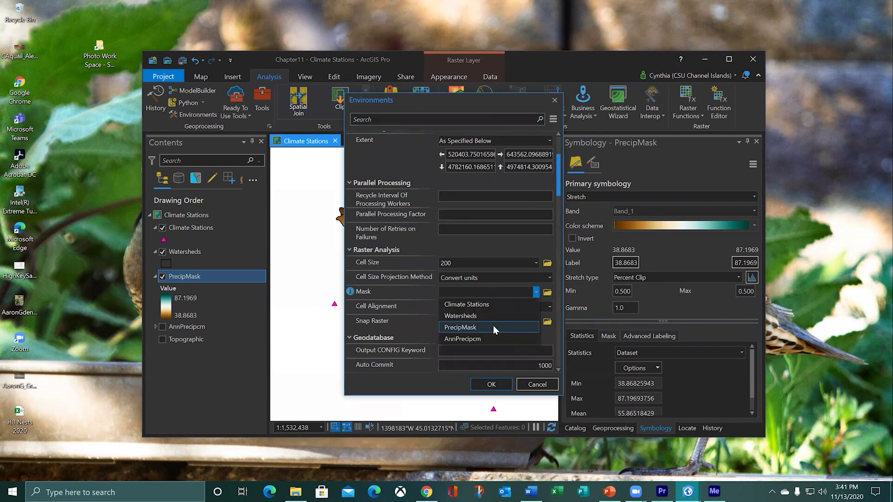
{"action": "left_click", "coordinate": [490, 316]}
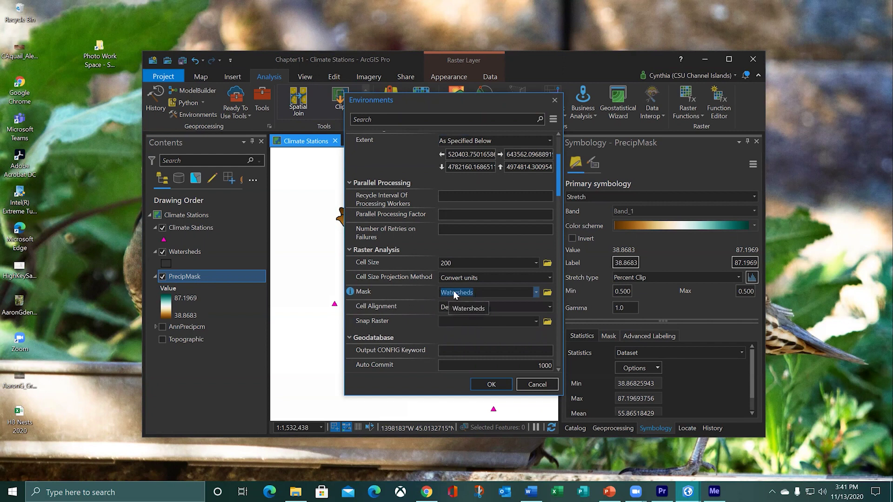
{"action": "left_click", "coordinate": [490, 386]}
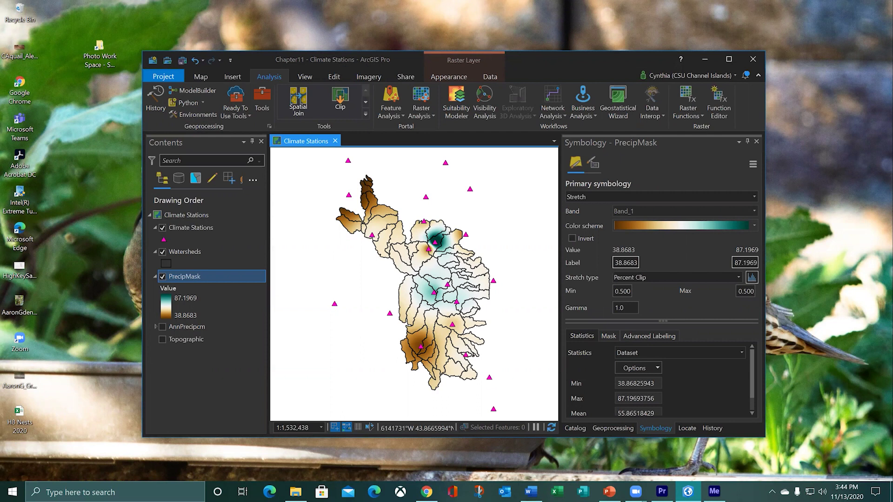
Search the geoprocessing tools for "raster calcul" and open the Image Analyst Raster Calculator.
{"action": "left_click", "coordinate": [610, 424]}
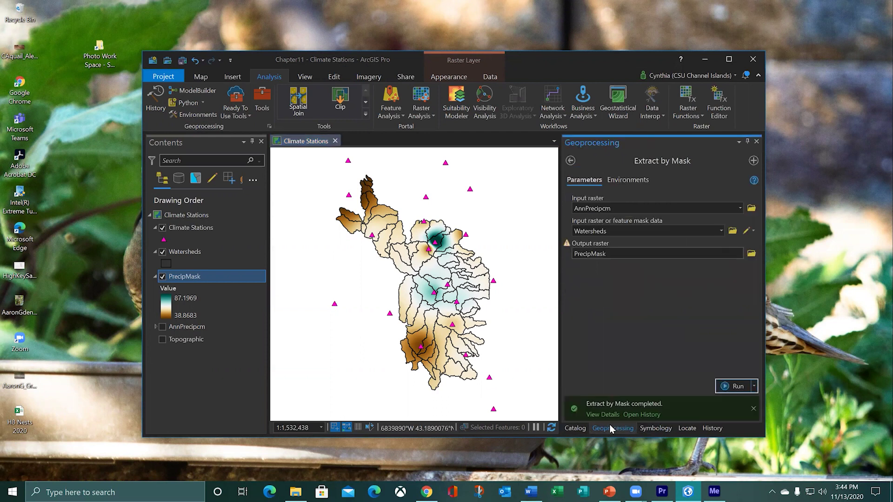
{"action": "left_click", "coordinate": [571, 160]}
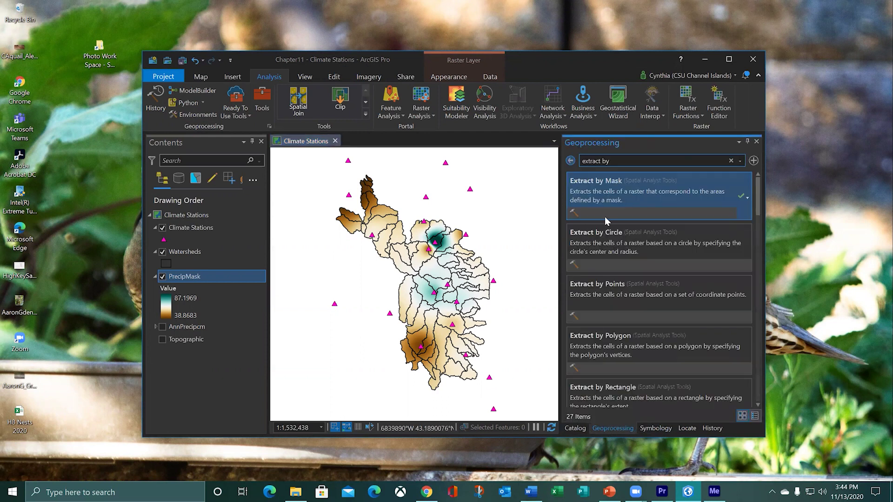
{"action": "left_click", "coordinate": [571, 162]}
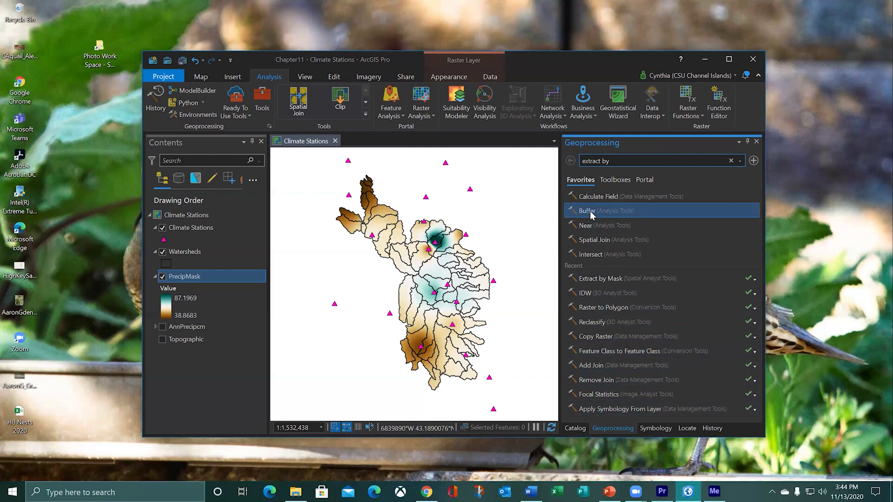
{"action": "left_click_drag", "start_coordinate": [609, 161], "coordinate": [578, 162]}
{"action": "type", "text": "raster calcul"}
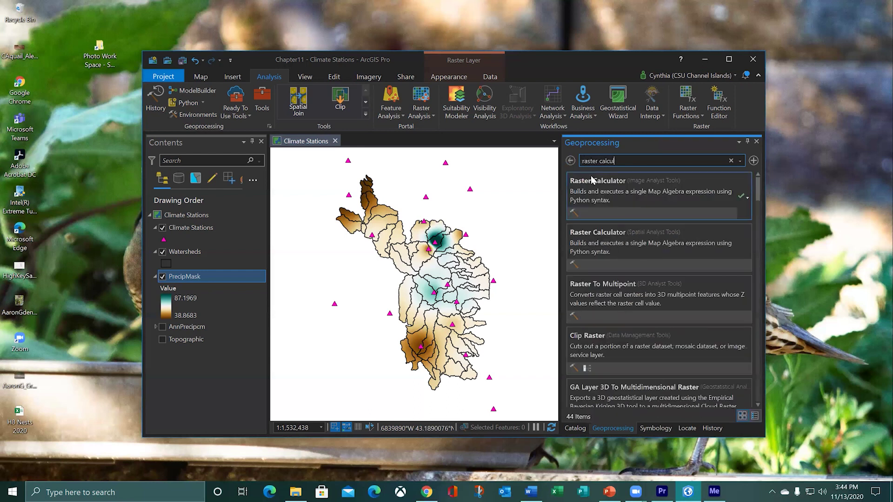
{"action": "left_click", "coordinate": [592, 180]}
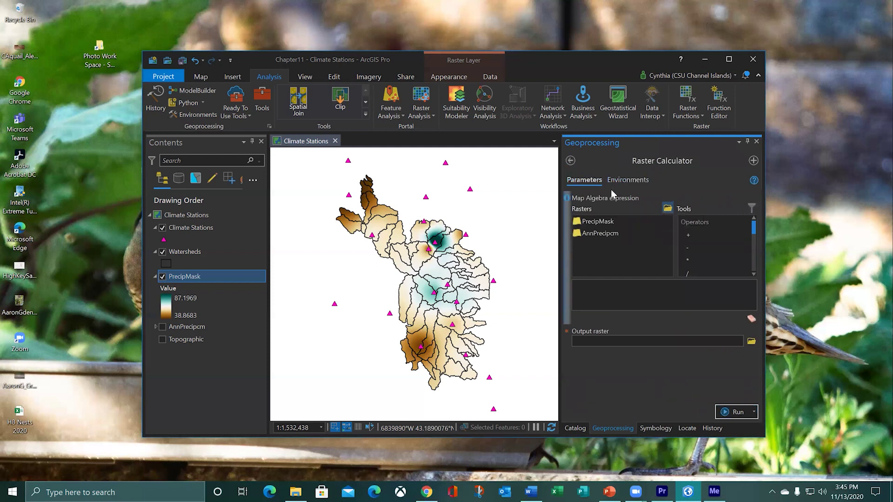
Build the map algebra expression "PrecipMask" * 0.00001 * 0.2 * 0.2 in Raster Calculator.
{"action": "double_click", "coordinate": [610, 222]}
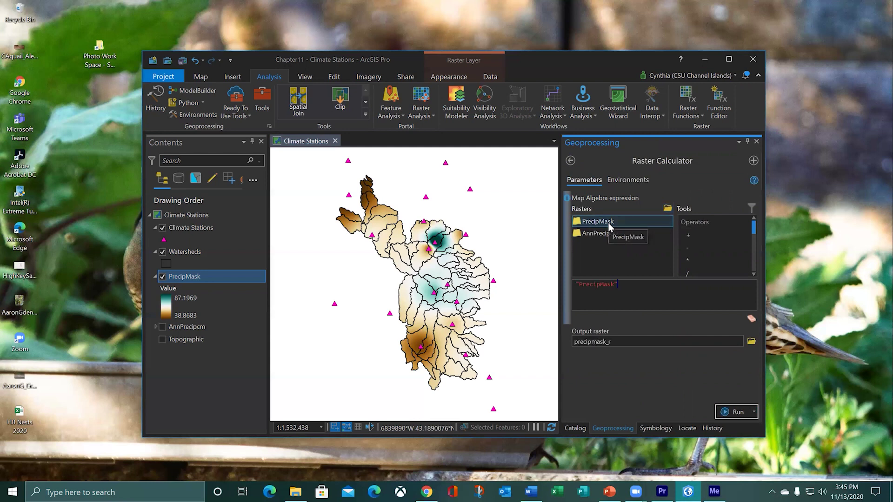
{"action": "double_click", "coordinate": [687, 261]}
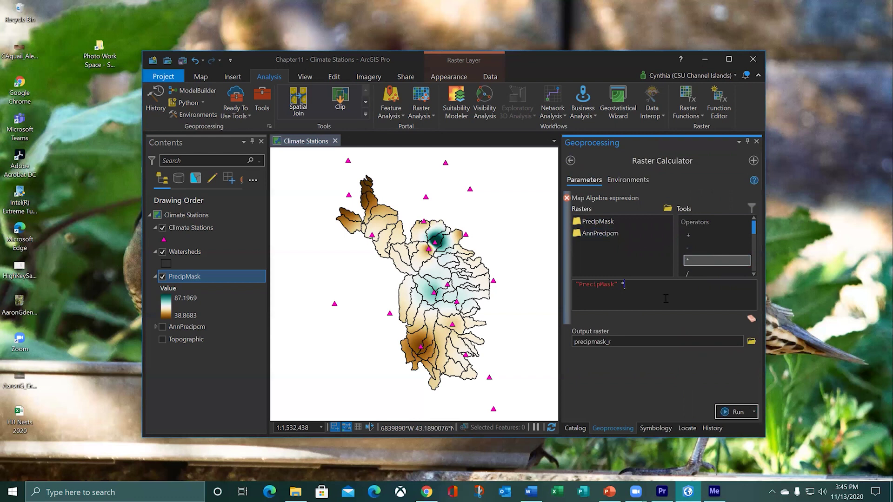
{"action": "type", "text": "0.00001"}
{"action": "double_click", "coordinate": [701, 259]}
{"action": "type", "text": "0.2"}
{"action": "double_click", "coordinate": [700, 261]}
{"action": "type", "text": "0.2"}
Name the output raster PrecipVolKM in the Chapter11 geodatabase and run Raster Calculator.
{"action": "left_click", "coordinate": [620, 340]}
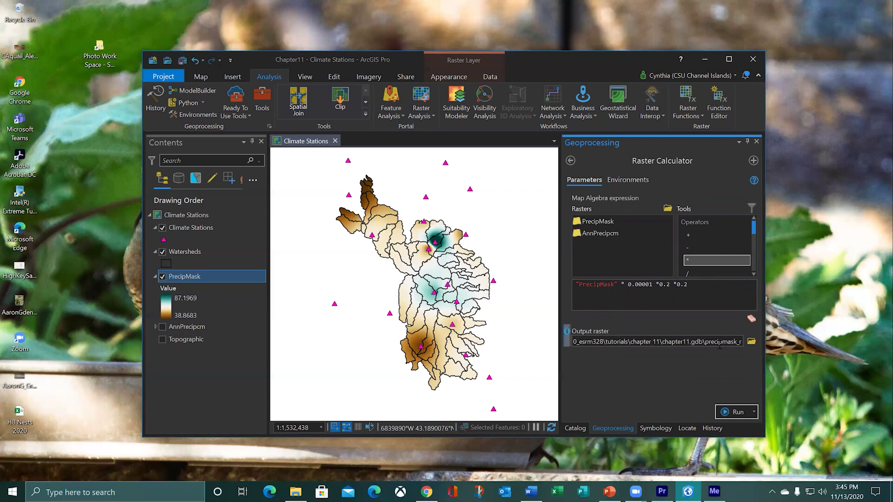
{"action": "left_click_drag", "start_coordinate": [707, 343], "coordinate": [772, 346]}
{"action": "type", "text": "Precip"}
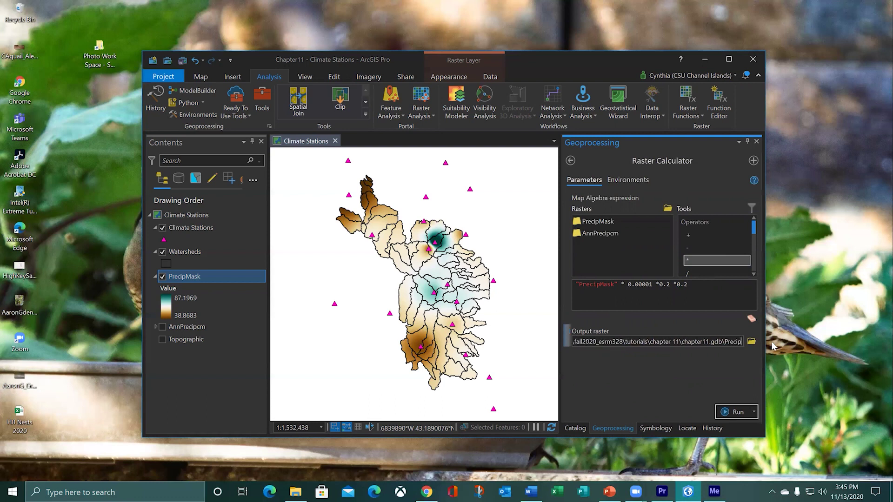
{"action": "type", "text": "VolKM"}
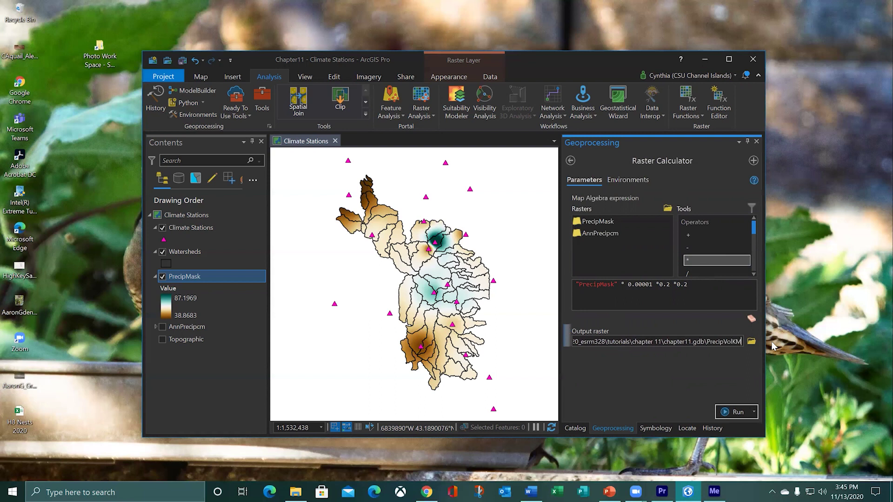
{"action": "left_click", "coordinate": [727, 413]}
{"action": "mouse_move", "coordinate": [728, 413]}
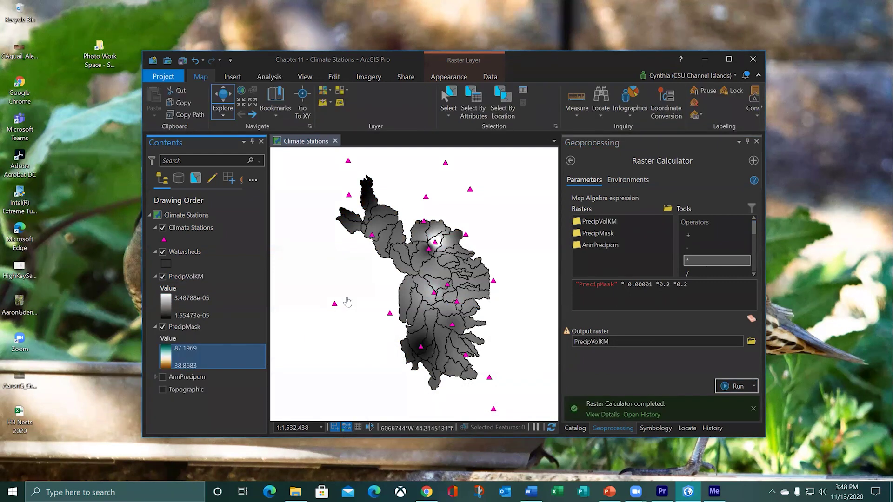
Hide the PrecipMask layer and select the PrecipVolKM layer.
{"action": "left_click", "coordinate": [164, 329]}
{"action": "left_click", "coordinate": [163, 327]}
{"action": "left_click", "coordinate": [198, 302]}
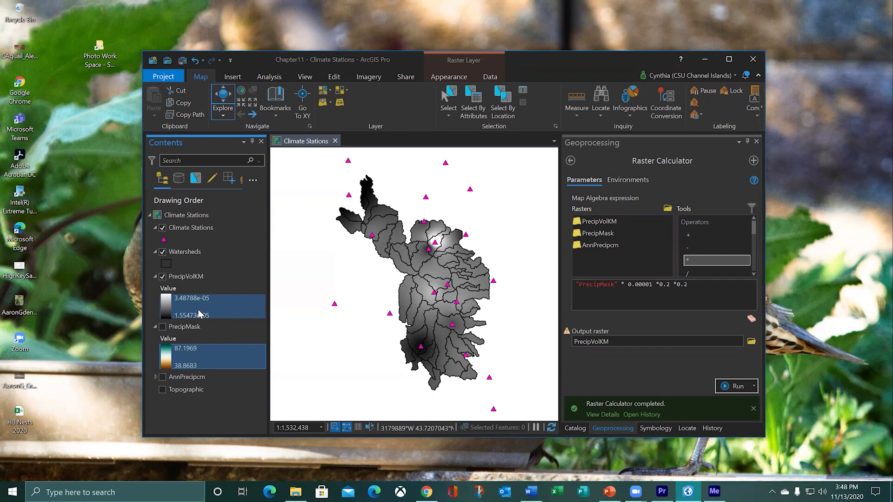
{"action": "left_click", "coordinate": [214, 302]}
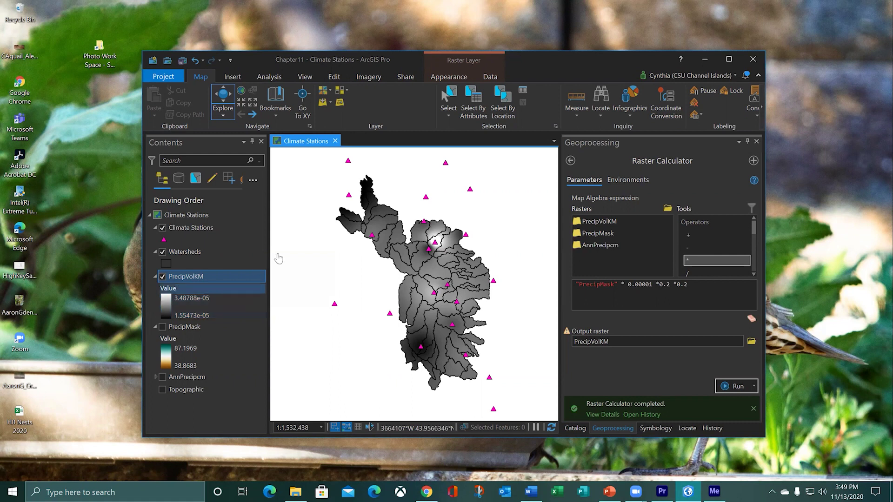
Search the geoprocessing tools for "zonal s" and open the Image Analyst Zonal Statistics tool.
{"action": "left_click", "coordinate": [571, 161]}
{"action": "double_click", "coordinate": [582, 161]}
{"action": "left_click_drag", "start_coordinate": [629, 161], "coordinate": [579, 162]}
{"action": "type", "text": "zonal s"}
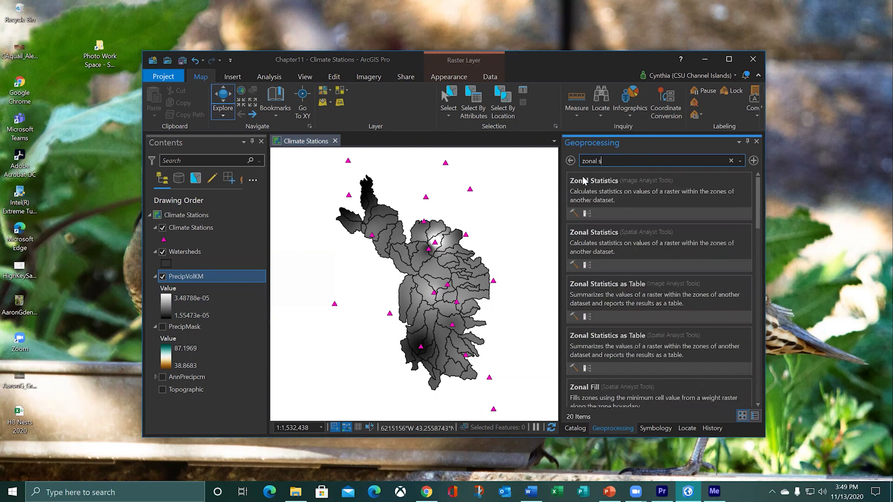
{"action": "left_click", "coordinate": [587, 181]}
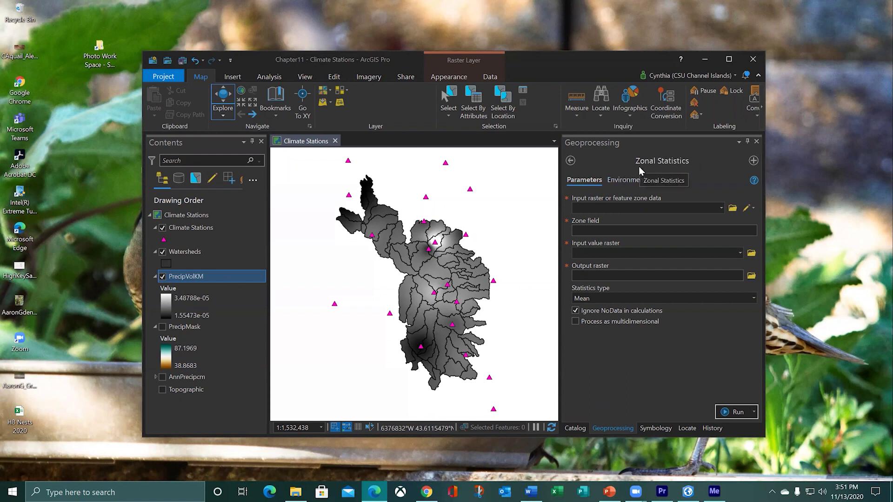
Set Watersheds as the zone data and SHEDNAME as the zone field in Zonal Statistics.
{"action": "left_click", "coordinate": [583, 210]}
{"action": "mouse_move", "coordinate": [568, 200]}
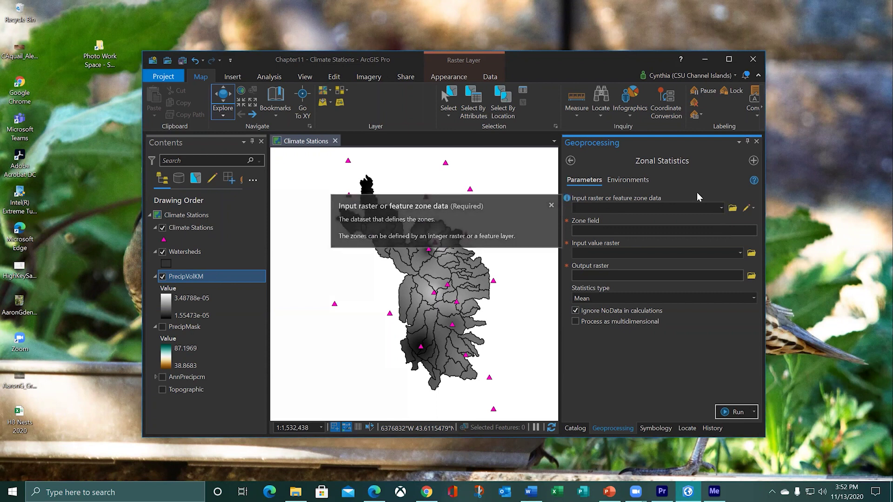
{"action": "left_click", "coordinate": [722, 208]}
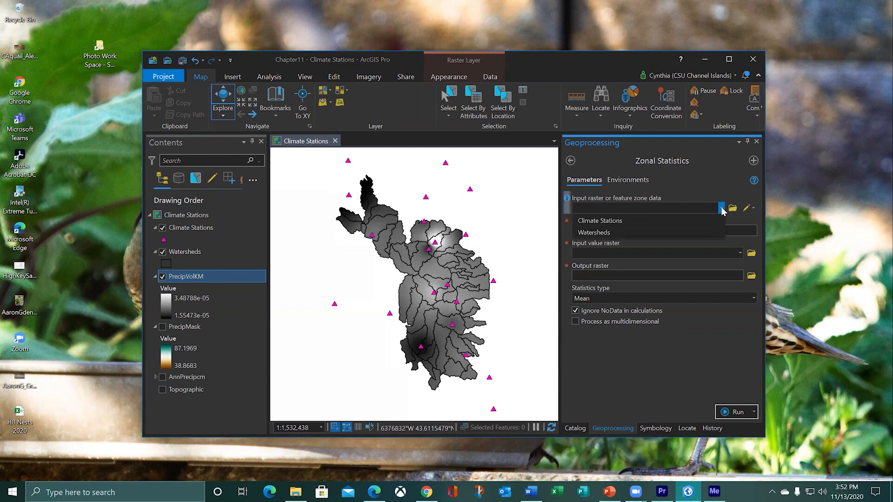
{"action": "left_click", "coordinate": [660, 234]}
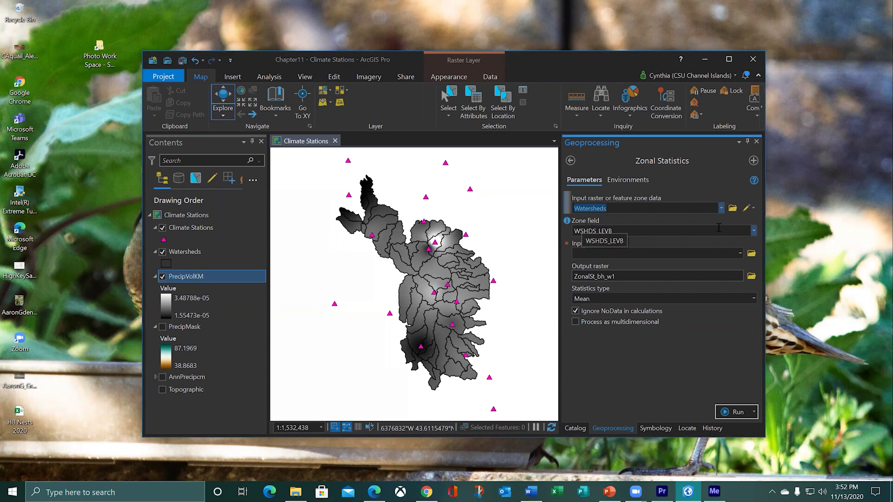
{"action": "left_click", "coordinate": [754, 232]}
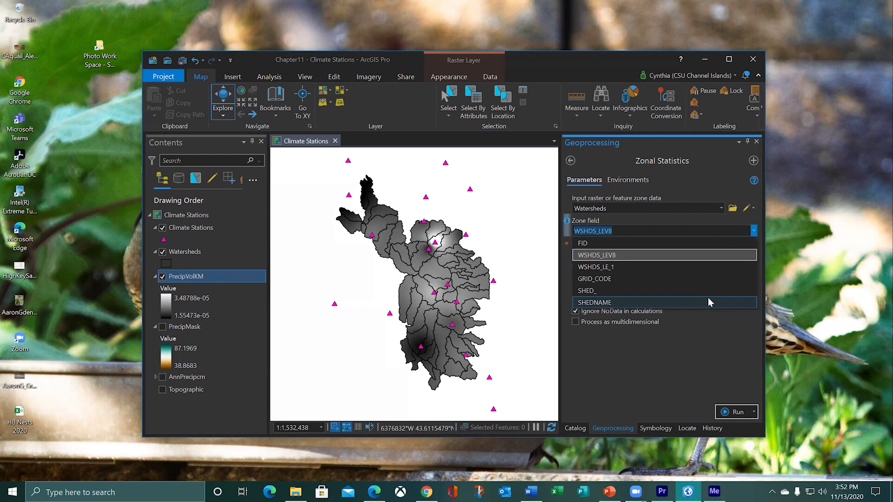
{"action": "left_click", "coordinate": [600, 303]}
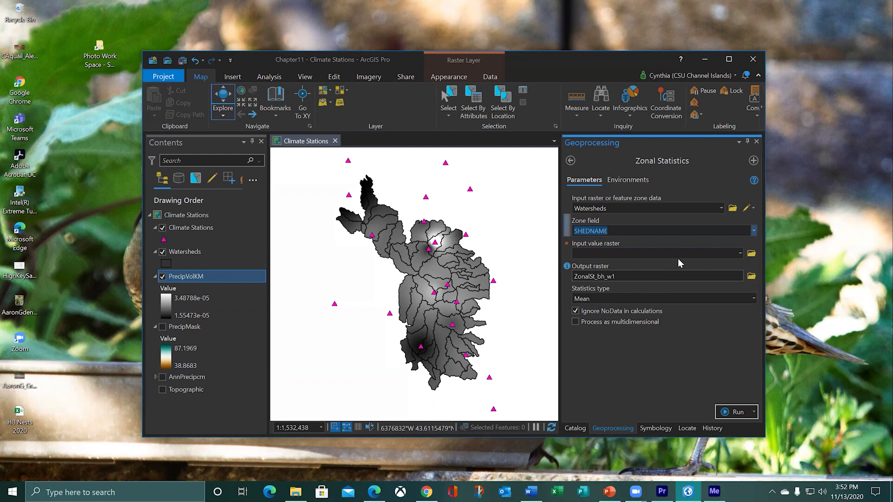
Set PrecipVolKM as the input value raster and name the output raster ShedPrecipVol in the Chapter11 geodatabase.
{"action": "mouse_move", "coordinate": [567, 245]}
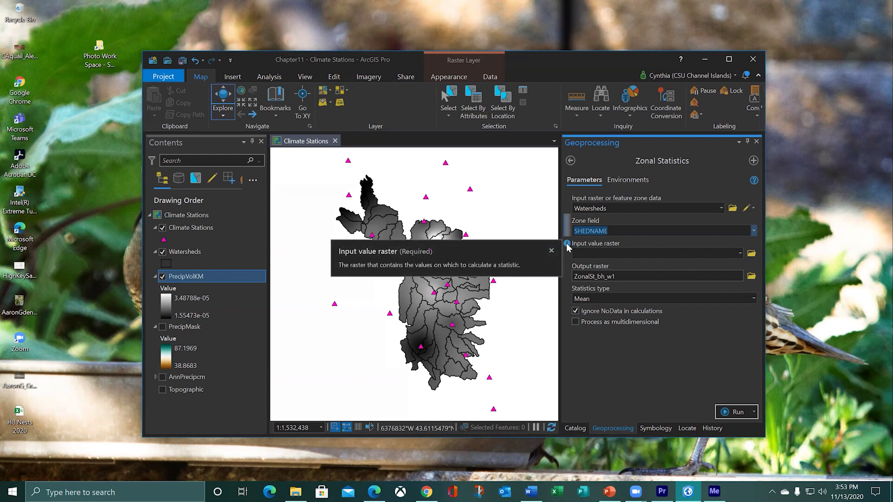
{"action": "left_click", "coordinate": [741, 254]}
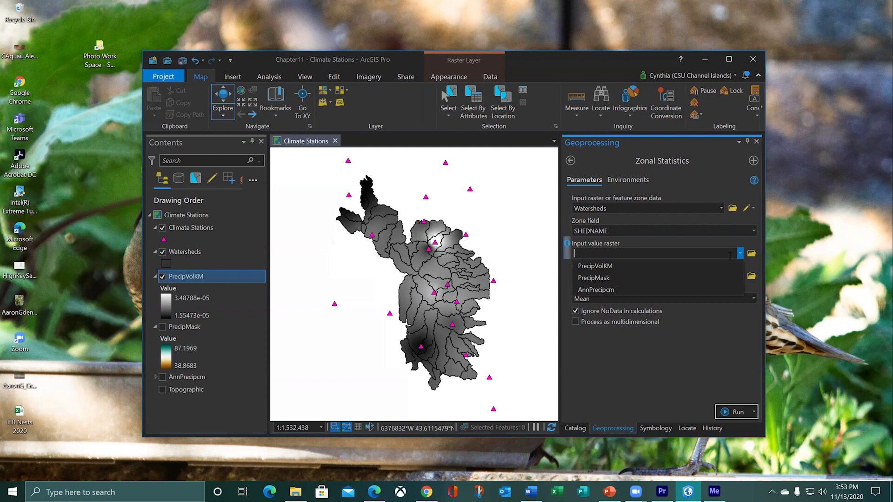
{"action": "left_click", "coordinate": [595, 268]}
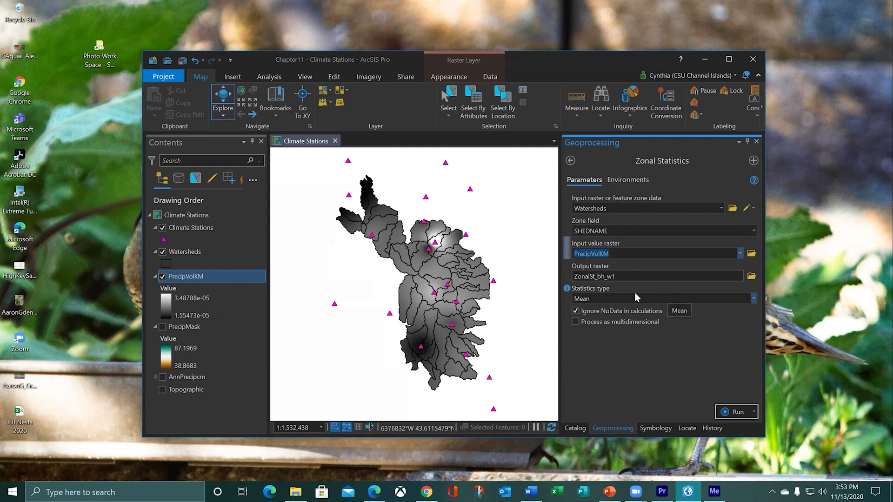
{"action": "left_click", "coordinate": [628, 276]}
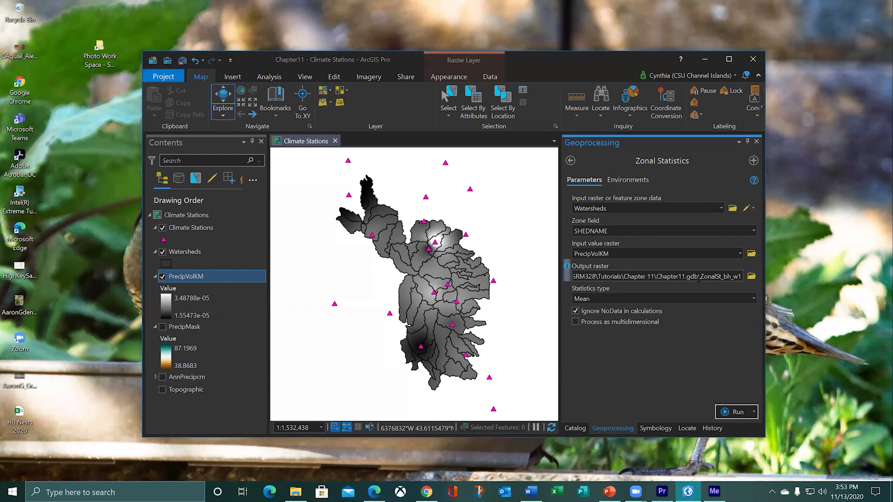
{"action": "left_click_drag", "start_coordinate": [701, 277], "coordinate": [769, 281]}
{"action": "type", "text": "ShedPrecipVol"}
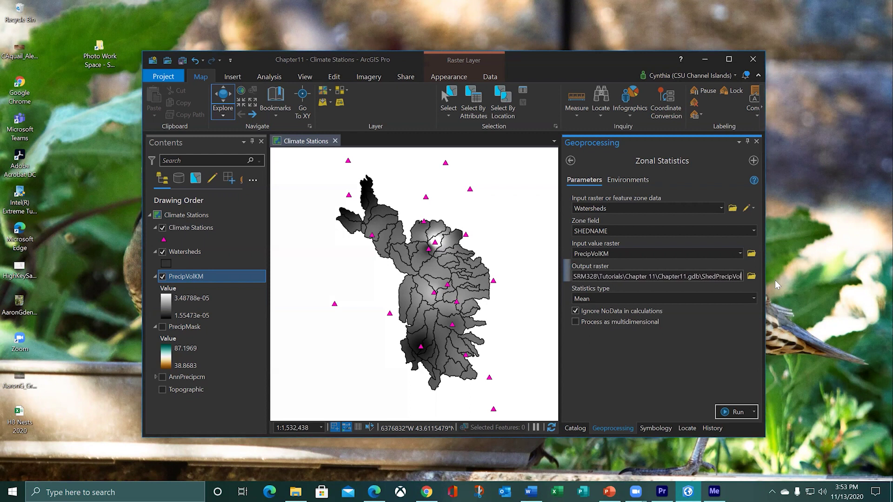
Set the statistics type to Sum and run Zonal Statistics.
{"action": "left_click", "coordinate": [754, 299]}
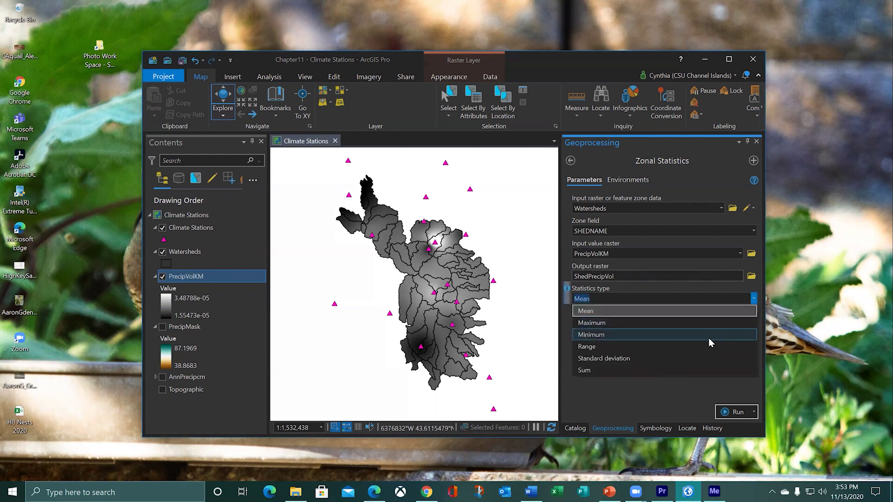
{"action": "left_click", "coordinate": [616, 370]}
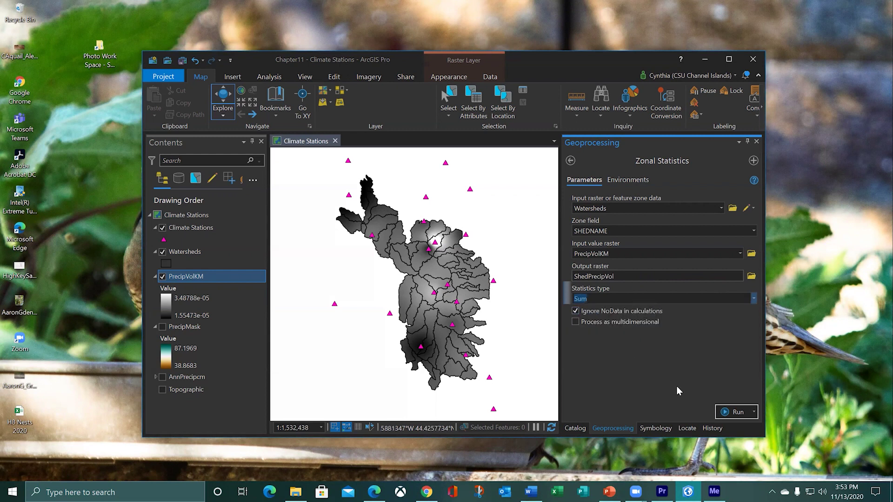
{"action": "left_click", "coordinate": [738, 412]}
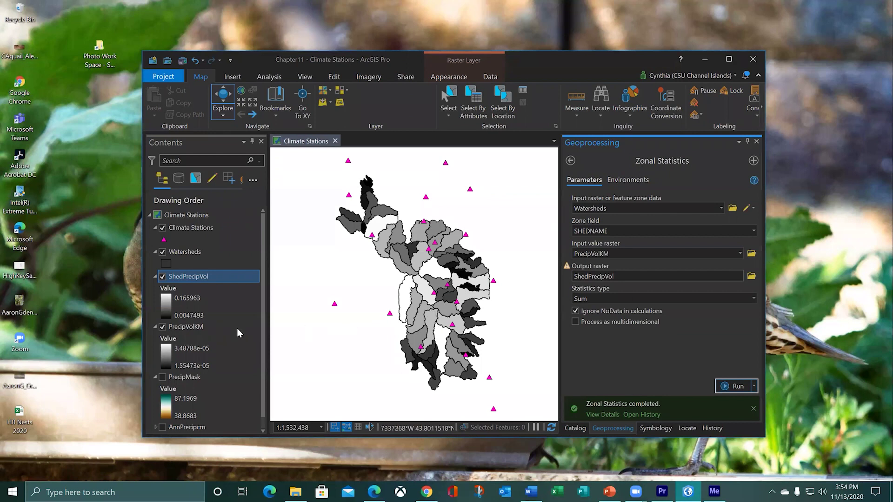
Hide the PrecipVolKM layer, collapse the PrecipVolKM and PrecipMask legends, and keep ShedPrecipVol displayed.
{"action": "left_click", "coordinate": [162, 327]}
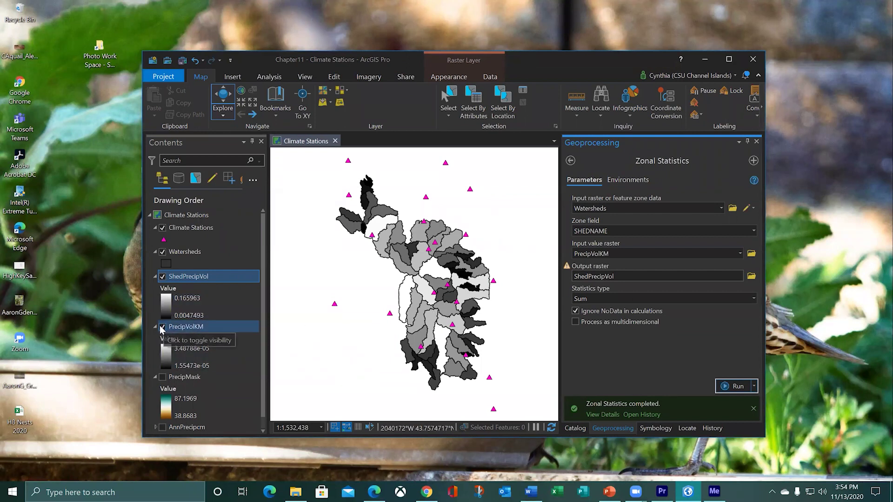
{"action": "left_click", "coordinate": [162, 327]}
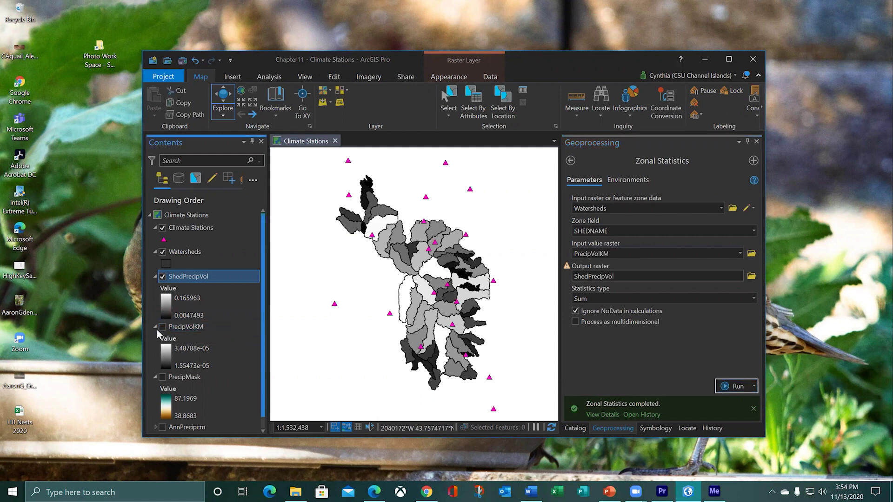
{"action": "left_click", "coordinate": [155, 327]}
{"action": "left_click", "coordinate": [155, 339]}
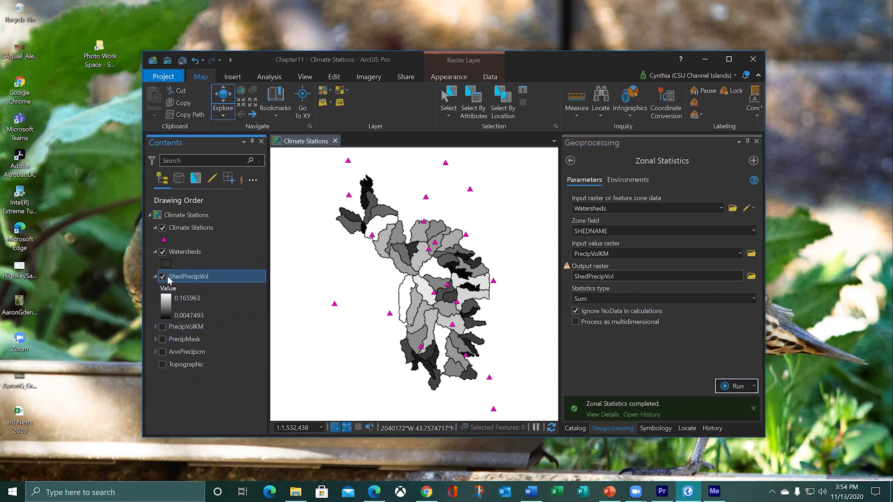
{"action": "left_click", "coordinate": [162, 277]}
{"action": "left_click", "coordinate": [163, 277]}
Apply the Blues (Continuous) color scheme to the ShedPrecipVol layer's stretch symbology.
{"action": "right_click", "coordinate": [181, 278]}
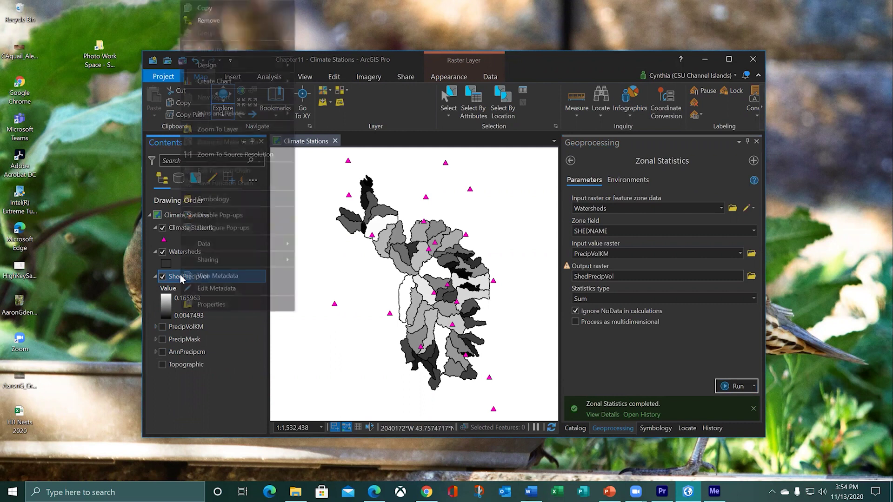
{"action": "left_click", "coordinate": [205, 199]}
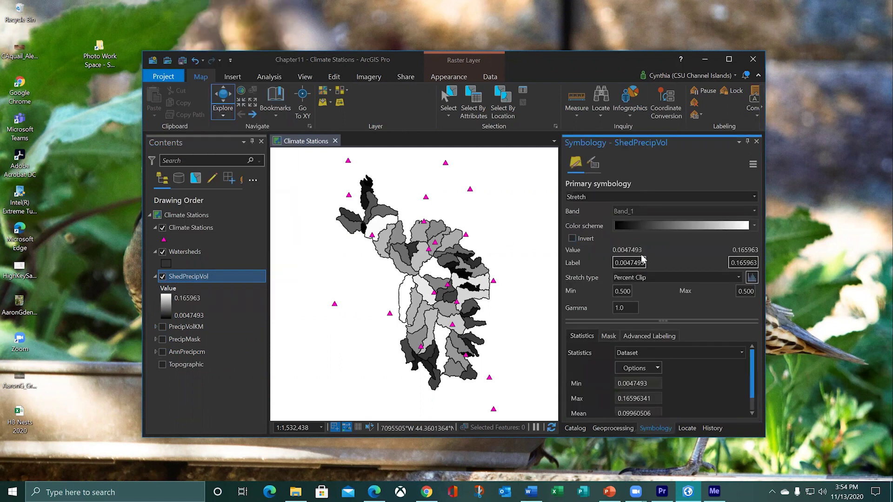
{"action": "left_click", "coordinate": [754, 225]}
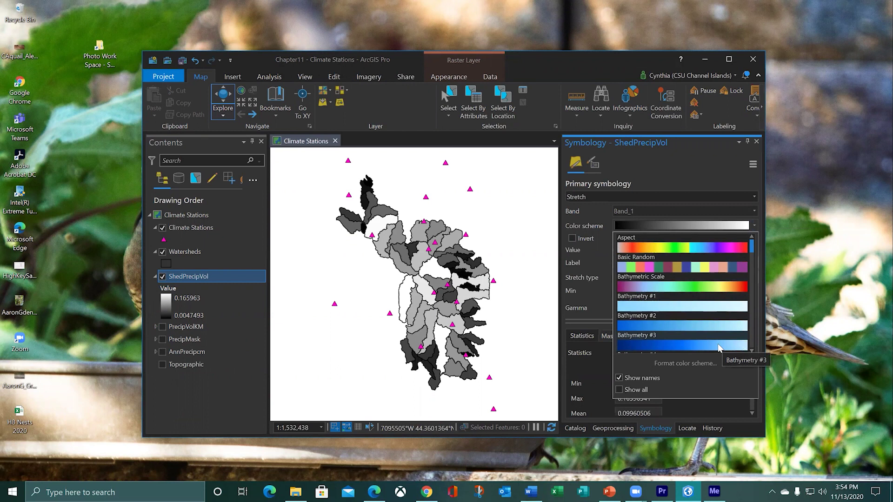
{"action": "scroll", "coordinate": [719, 348], "scroll_direction": "down", "scroll_amount": 6}
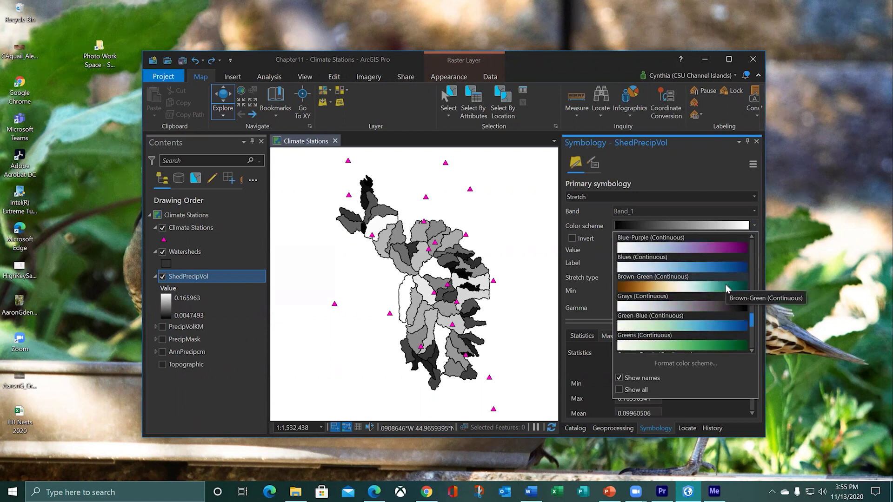
{"action": "scroll", "coordinate": [727, 286], "scroll_direction": "up", "scroll_amount": 1}
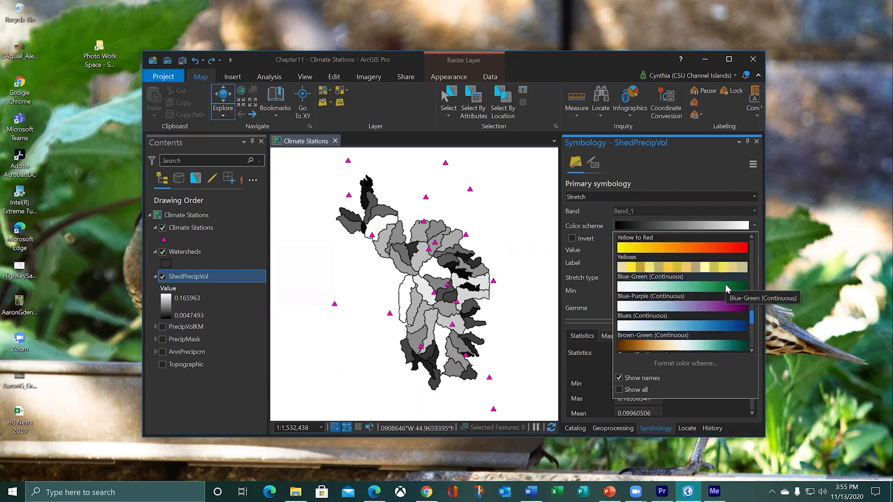
{"action": "left_click", "coordinate": [690, 325]}
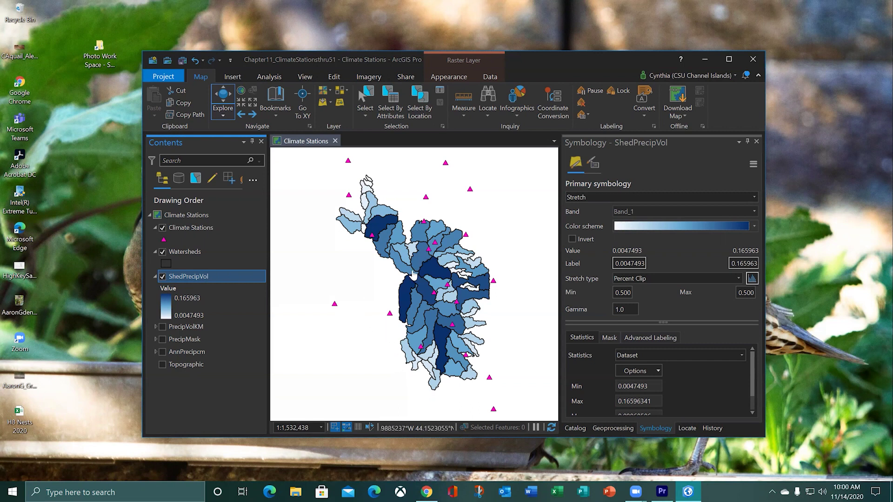
Identify a dark central watershed's attributes, and hide the Watersheds layer to read the ShedPrecipVol pixel value there.
{"action": "scroll", "coordinate": [429, 279], "scroll_direction": "up", "scroll_amount": 5}
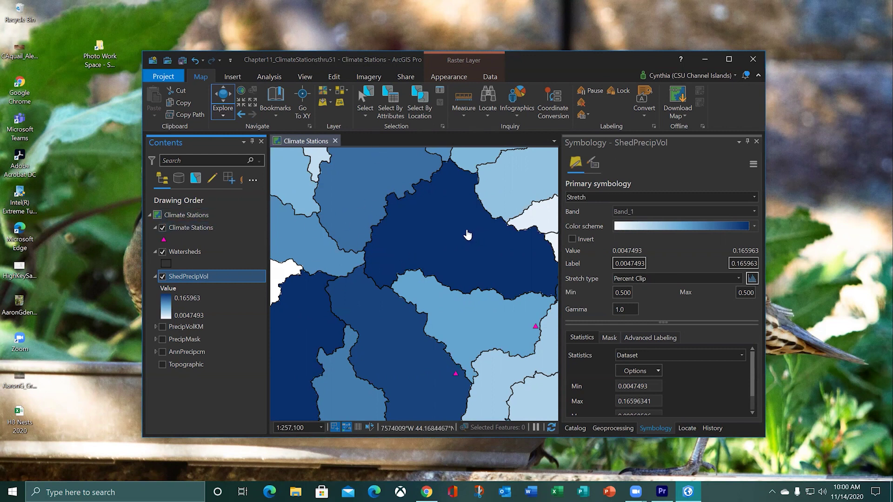
{"action": "left_click", "coordinate": [429, 238]}
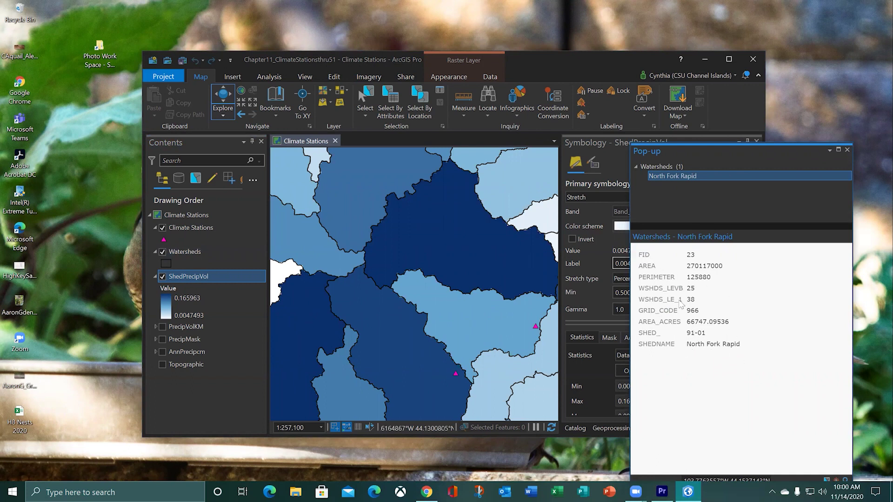
{"action": "left_click", "coordinate": [162, 251]}
{"action": "left_click", "coordinate": [458, 249]}
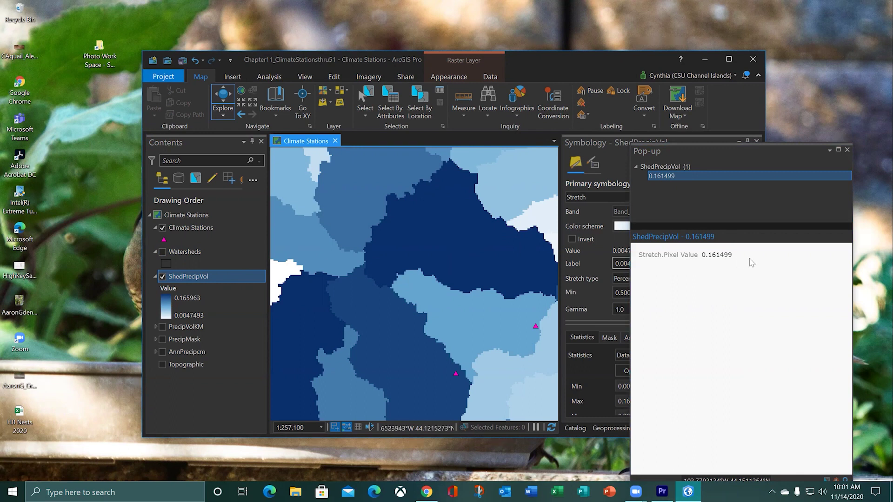
{"action": "left_click", "coordinate": [847, 149]}
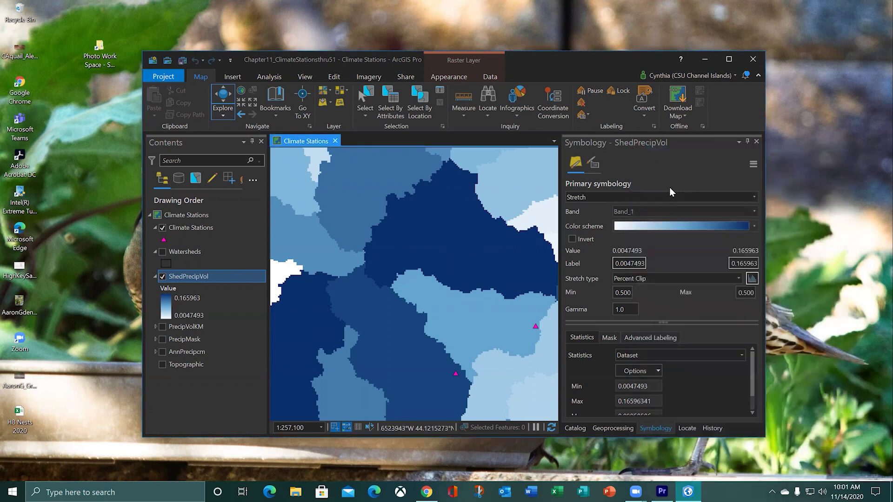
Show the Watersheds layer again and return the map to its earlier extent covering all watersheds.
{"action": "left_click", "coordinate": [160, 252]}
{"action": "left_click", "coordinate": [161, 252]}
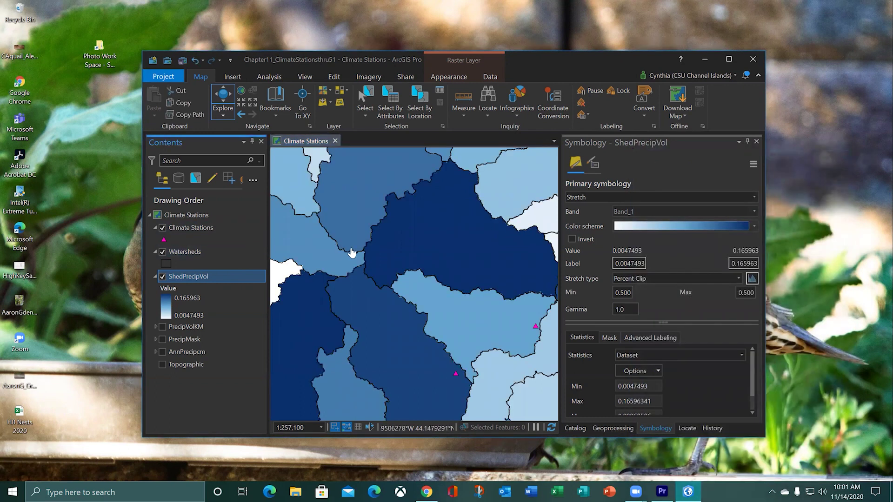
{"action": "left_click", "coordinate": [238, 115]}
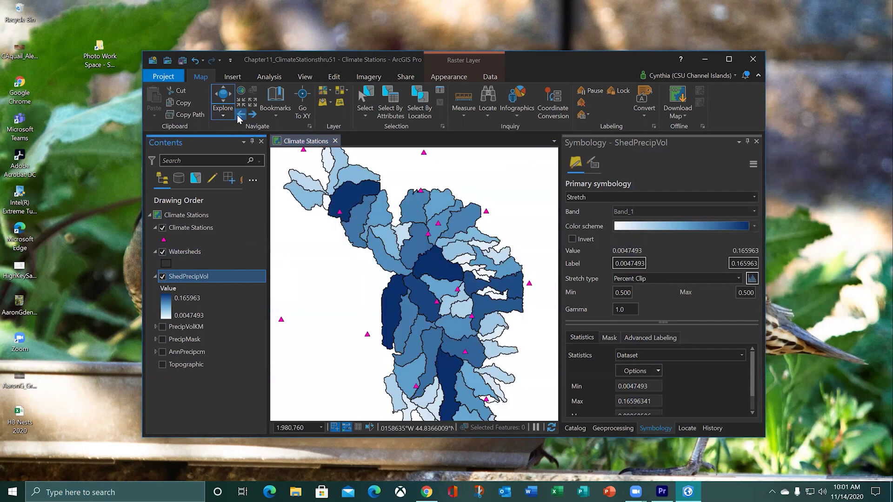
{"action": "left_click", "coordinate": [237, 115]}
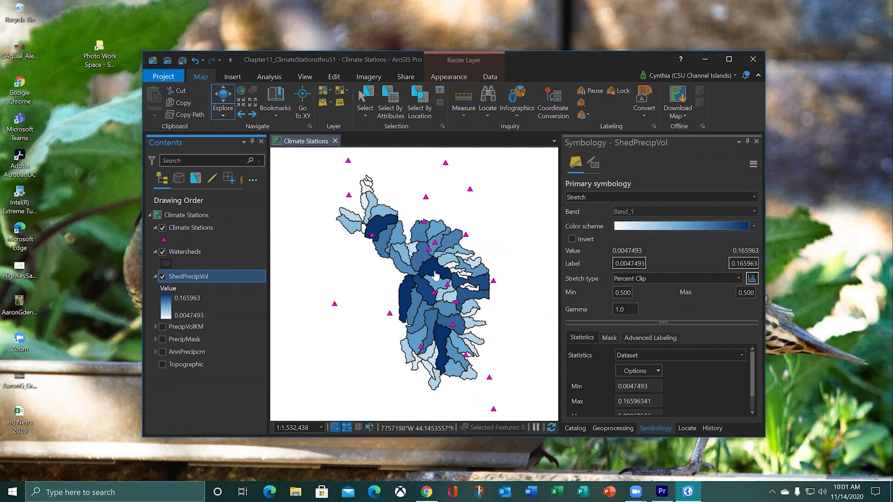
{"action": "left_click", "coordinate": [186, 255]}
{"action": "right_click", "coordinate": [186, 255]}
{"action": "key", "text": "Escape"}
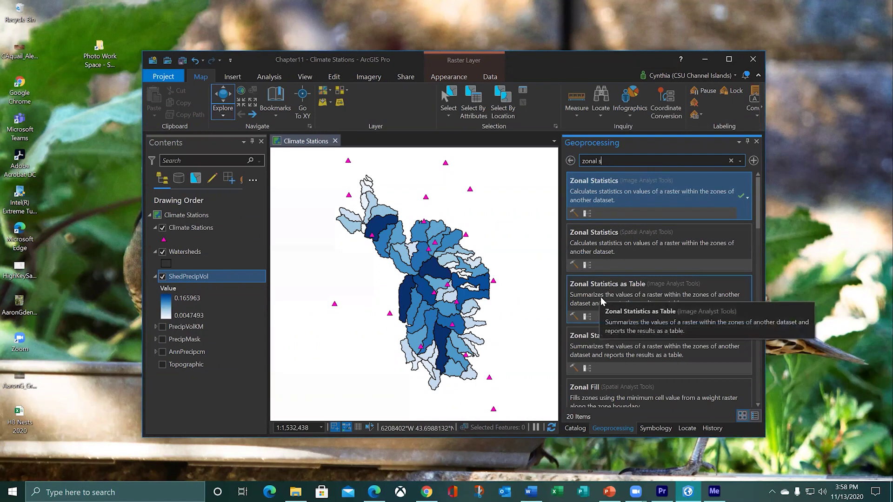
Open Zonal Statistics as Table (Image Analyst Tools) with Watersheds as the zone data and SHEDNAME as the zone field.
{"action": "left_click", "coordinate": [601, 297]}
{"action": "left_click", "coordinate": [741, 209]}
{"action": "left_click", "coordinate": [740, 208]}
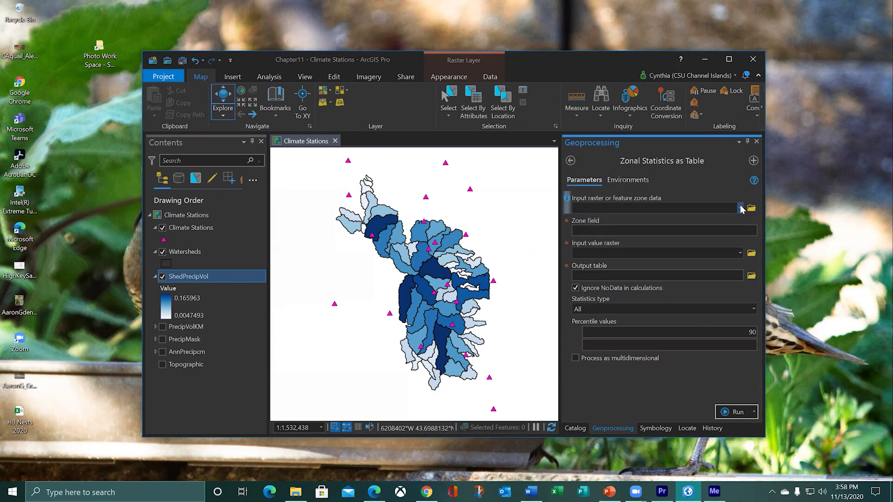
{"action": "left_click", "coordinate": [741, 208]}
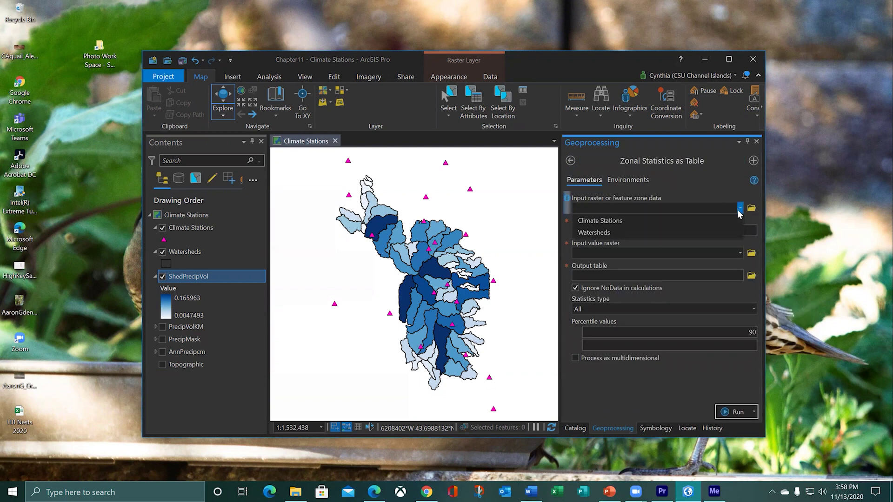
{"action": "left_click", "coordinate": [636, 232]}
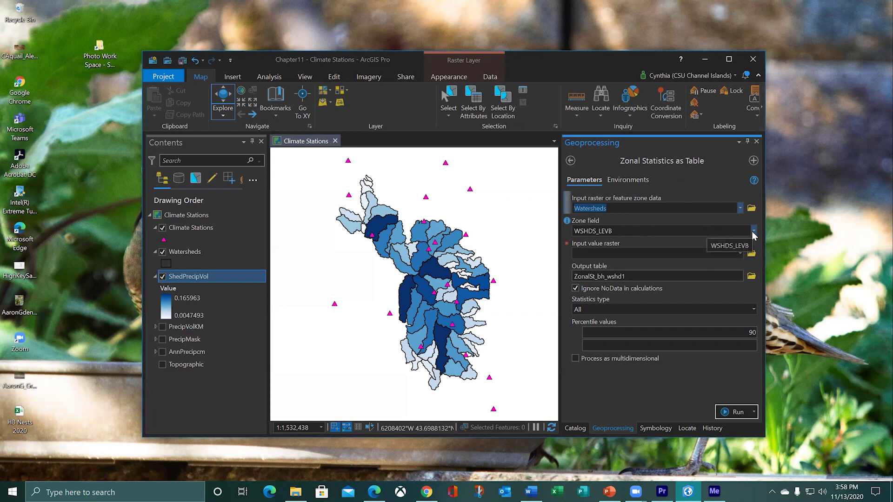
{"action": "left_click", "coordinate": [753, 231]}
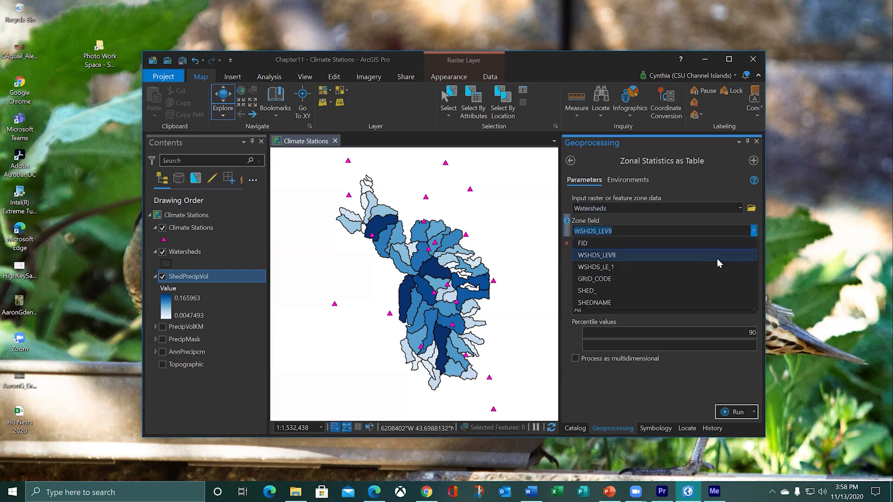
{"action": "left_click", "coordinate": [689, 300]}
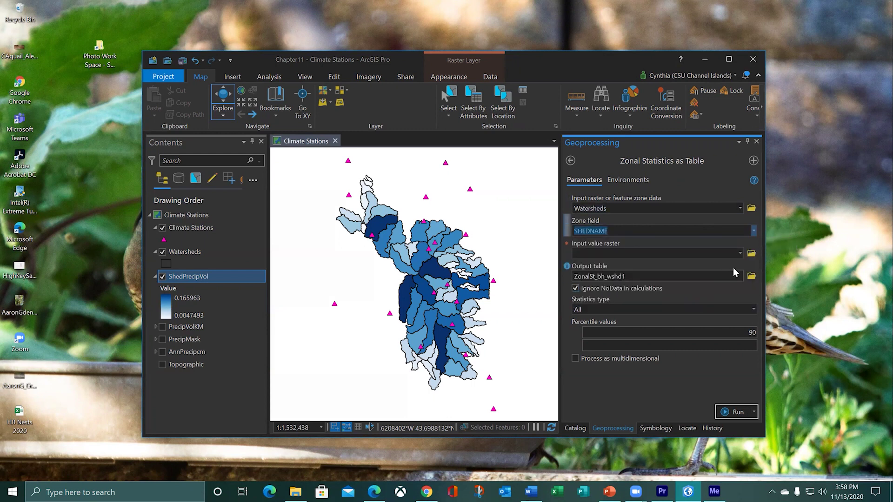
Set PrecipVolKM as the input value raster and name the output table ShedVolTable in the Chapter11 geodatabase.
{"action": "left_click", "coordinate": [740, 253]}
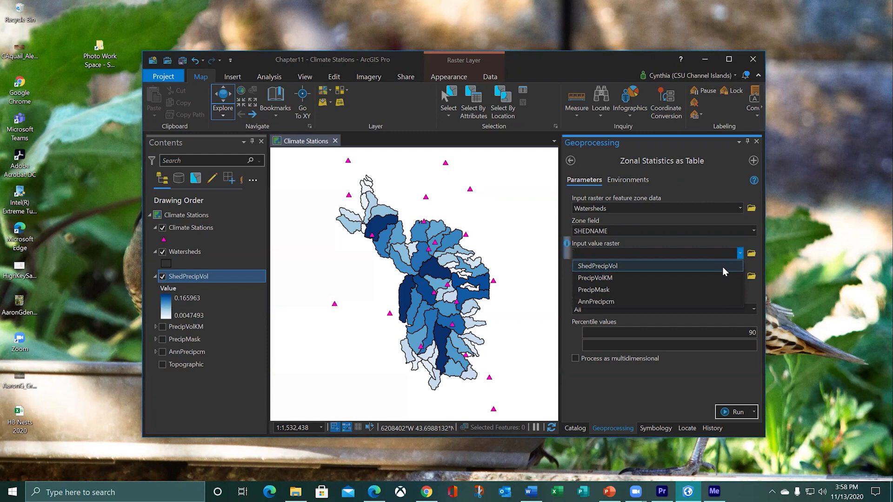
{"action": "left_click", "coordinate": [723, 268]}
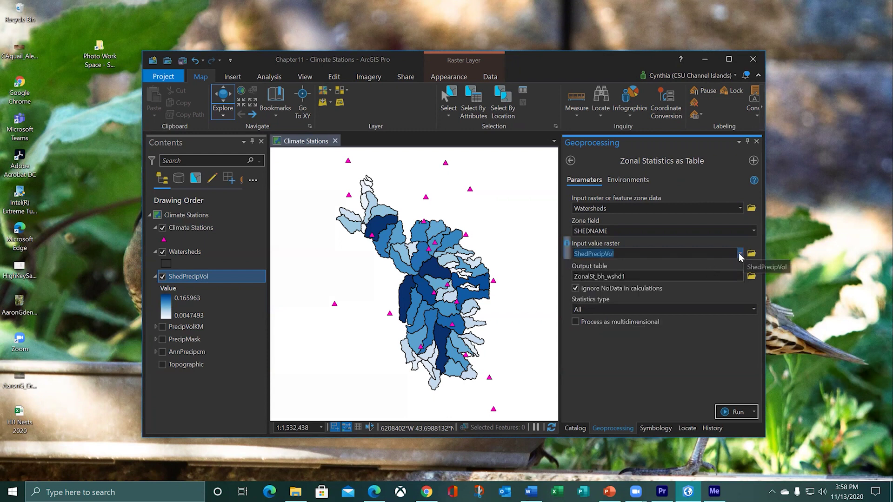
{"action": "left_click", "coordinate": [740, 254]}
{"action": "left_click", "coordinate": [721, 277]}
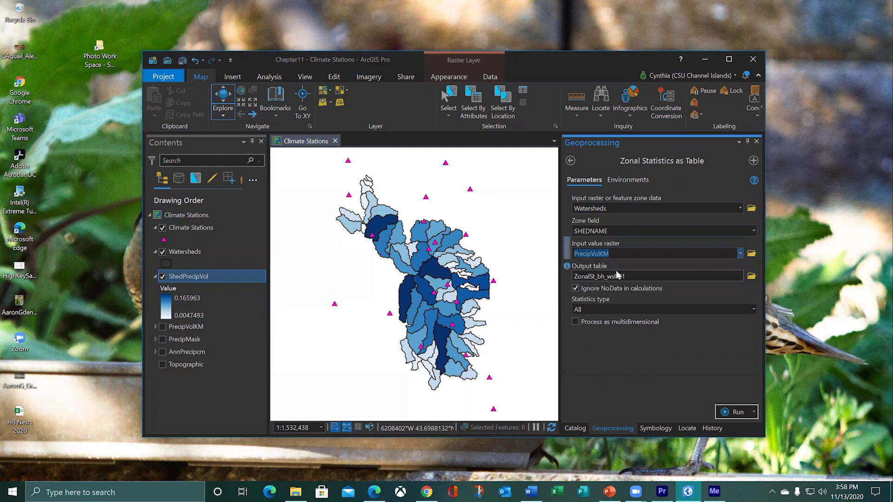
{"action": "left_click", "coordinate": [648, 275]}
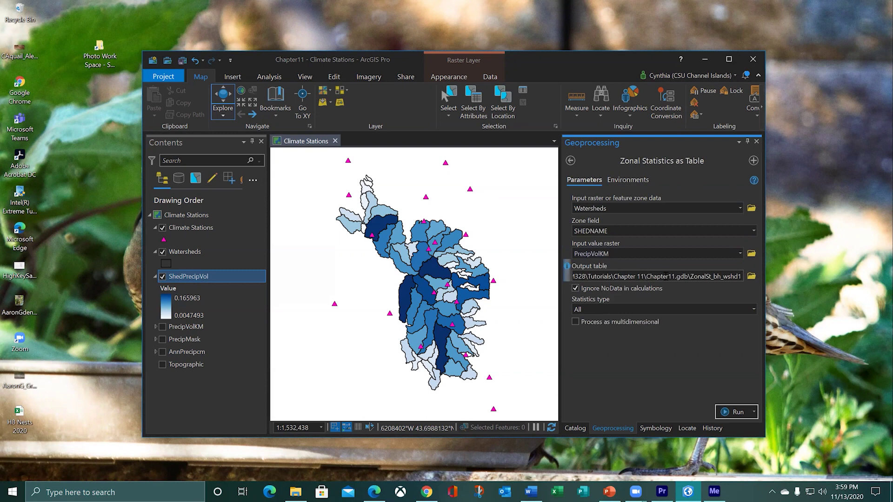
{"action": "left_click_drag", "start_coordinate": [692, 276], "coordinate": [795, 273]}
{"action": "type", "text": "Shed"}
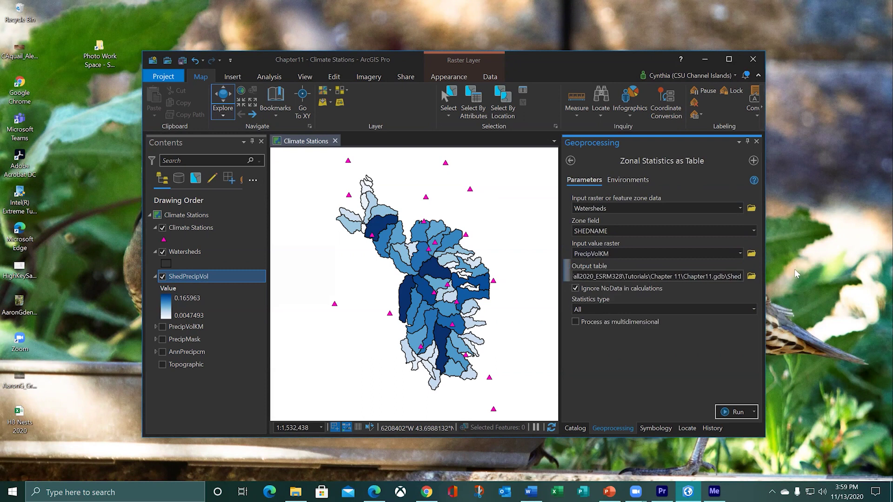
{"action": "type", "text": "V"}
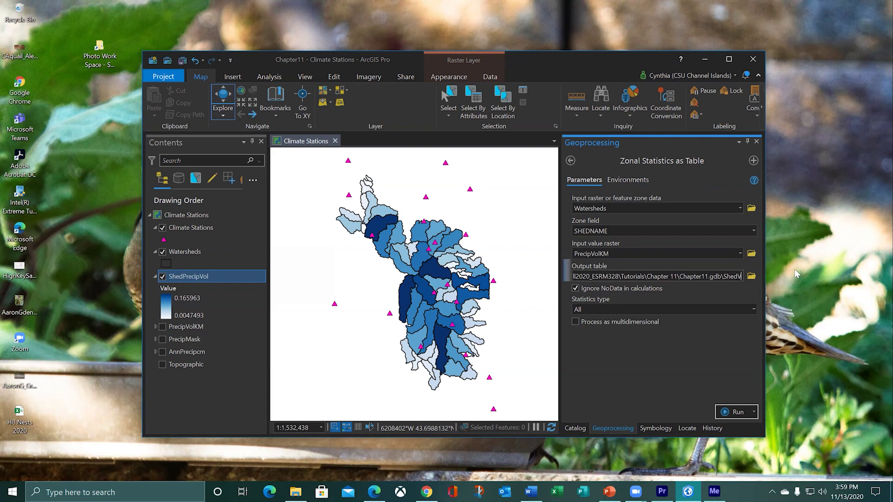
{"action": "type", "text": "olTable"}
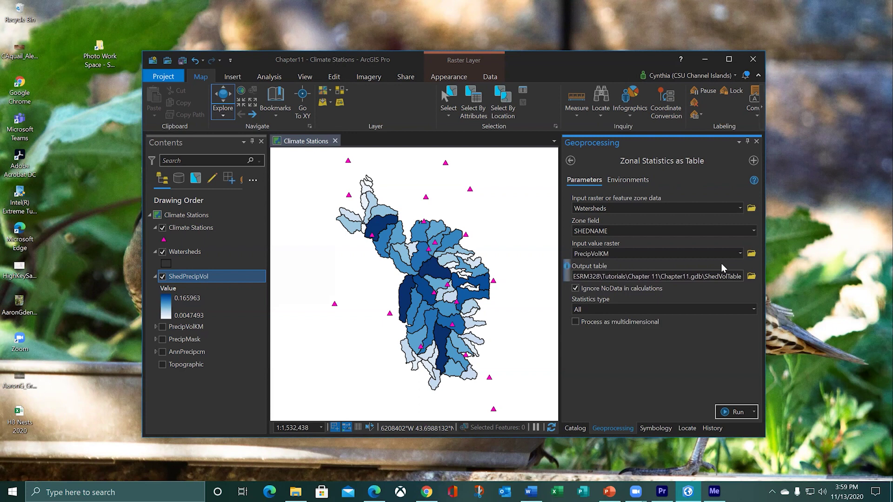
Review the statistics type options, keep All, and run Zonal Statistics as Table.
{"action": "left_click", "coordinate": [754, 310]}
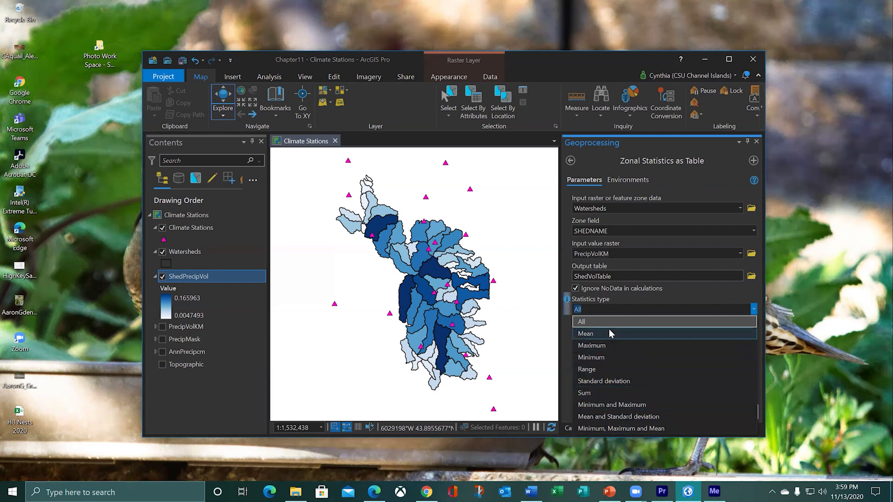
{"action": "left_click", "coordinate": [565, 335]}
{"action": "left_click", "coordinate": [754, 309]}
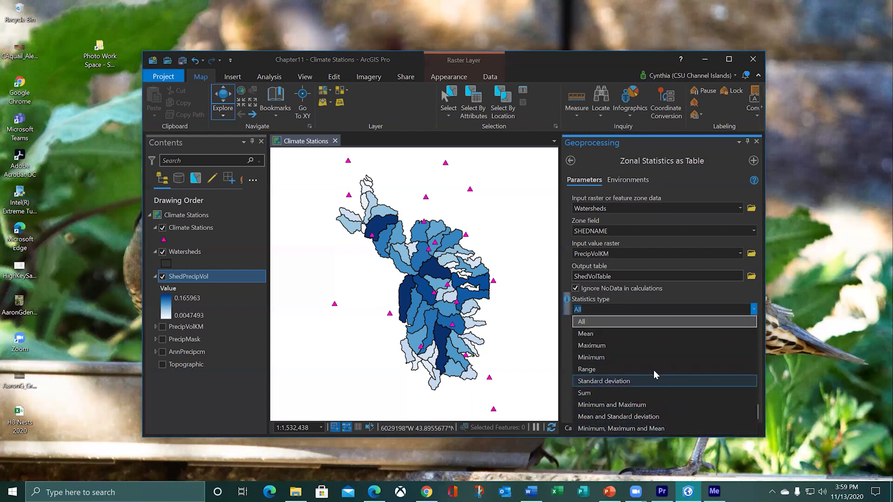
{"action": "left_click", "coordinate": [569, 349]}
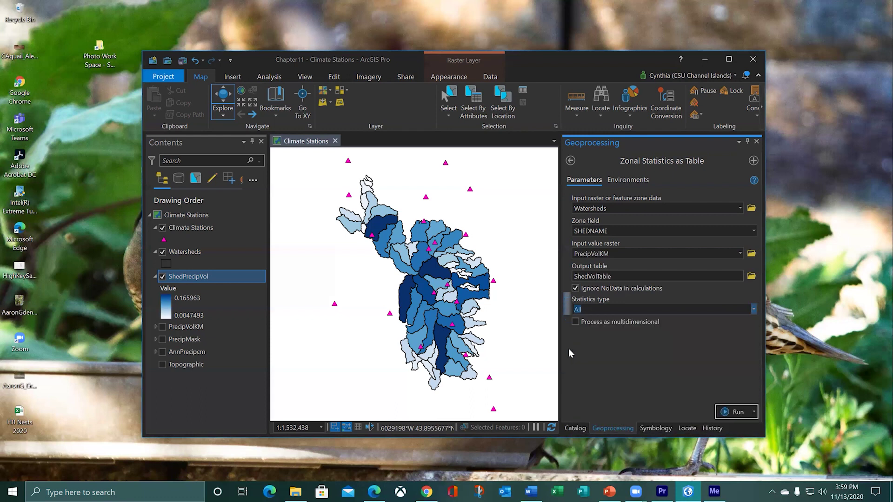
{"action": "left_click", "coordinate": [727, 412]}
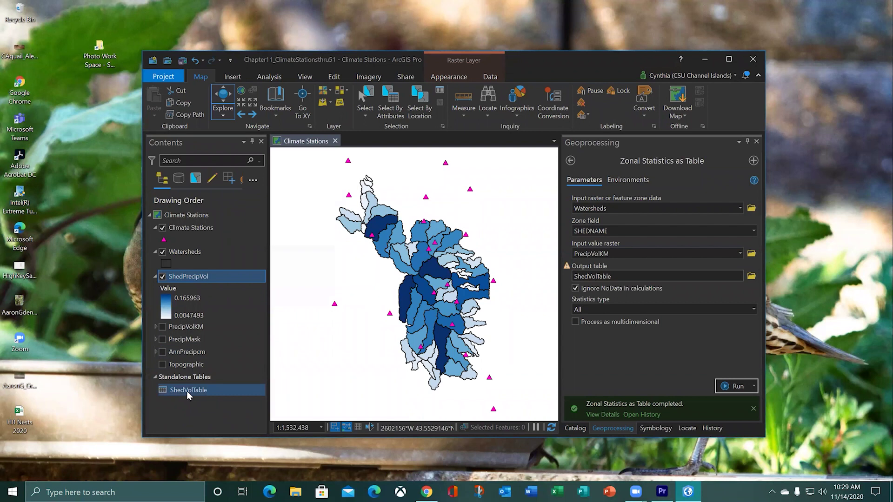
Open the ShedVolTable standalone table and review its statistics columns for each watershed.
{"action": "left_click", "coordinate": [186, 391]}
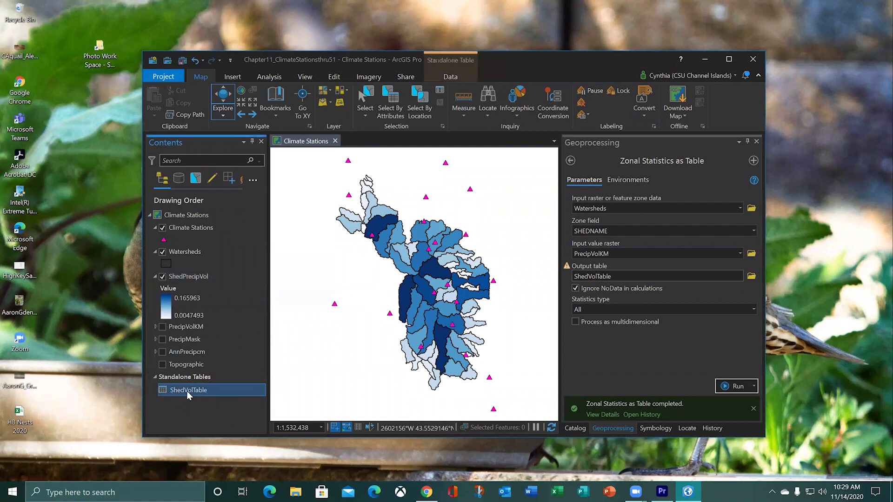
{"action": "right_click", "coordinate": [186, 390]}
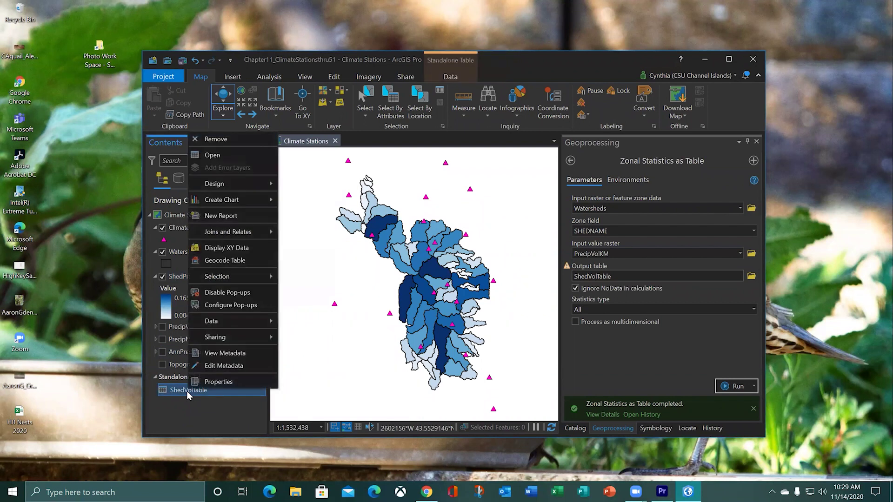
{"action": "left_click", "coordinate": [210, 157]}
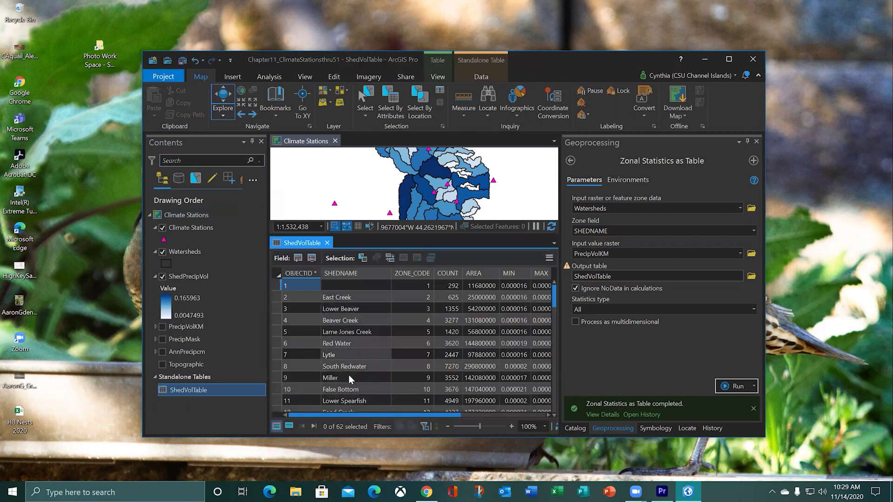
{"action": "left_click_drag", "start_coordinate": [356, 414], "coordinate": [408, 414]}
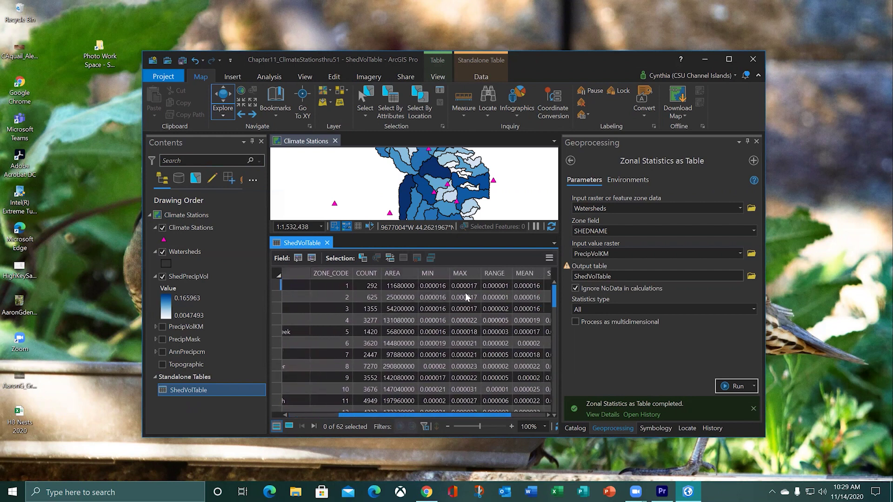
{"action": "left_click_drag", "start_coordinate": [406, 414], "coordinate": [336, 410]}
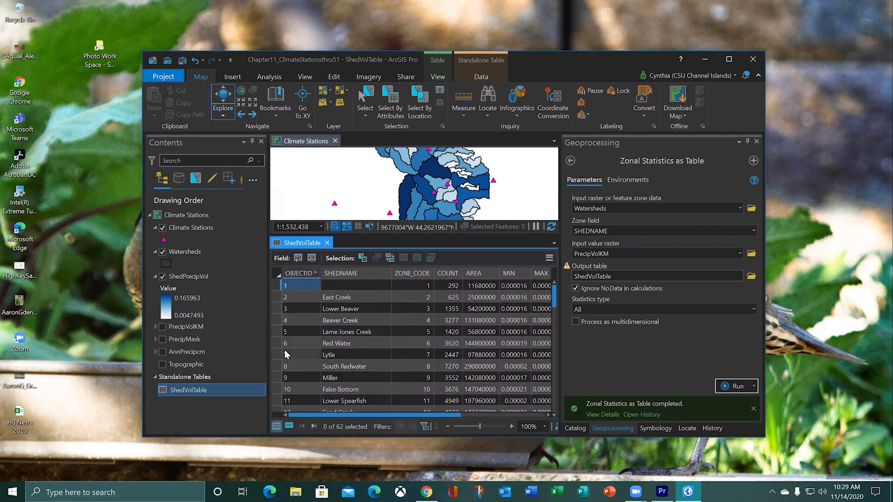
Open the Watersheds attribute table and compare its SHEDNAME field with the statistics columns through SUM in ShedVolTable.
{"action": "left_click", "coordinate": [189, 255]}
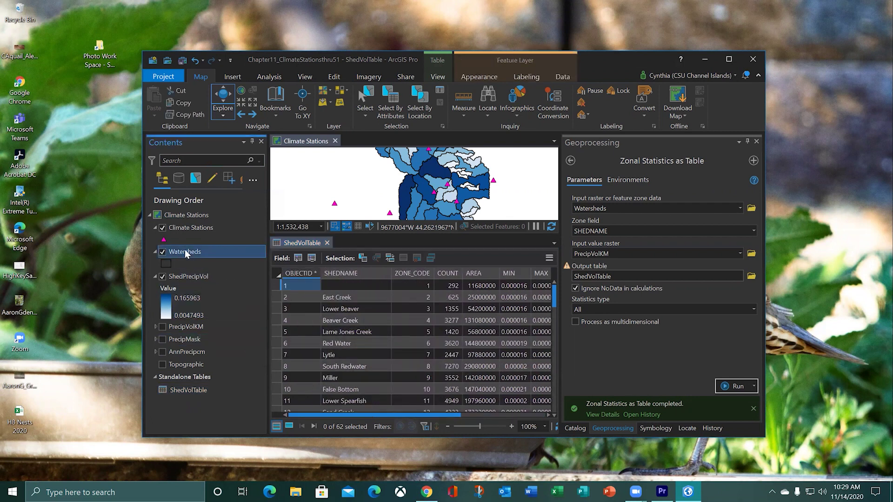
{"action": "right_click", "coordinate": [185, 250]}
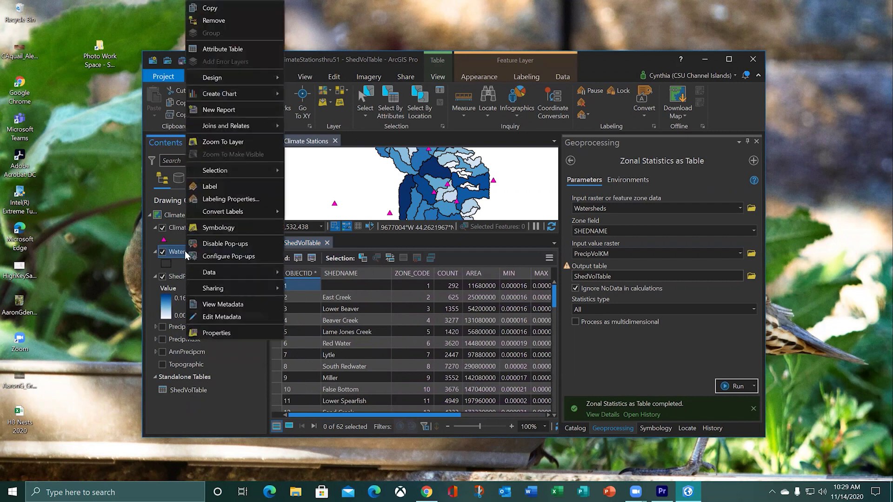
{"action": "left_click", "coordinate": [208, 49]}
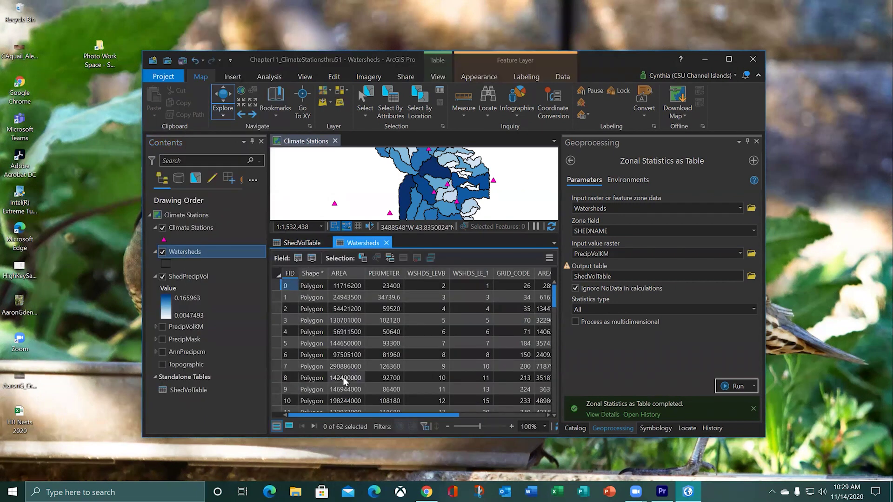
{"action": "left_click_drag", "start_coordinate": [356, 414], "coordinate": [465, 412]}
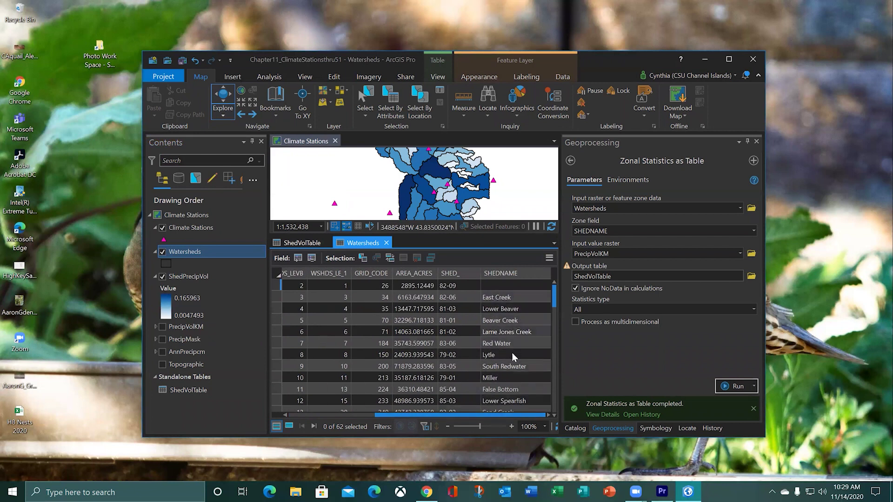
{"action": "left_click", "coordinate": [298, 242]}
{"action": "left_click_drag", "start_coordinate": [383, 415], "coordinate": [534, 400]}
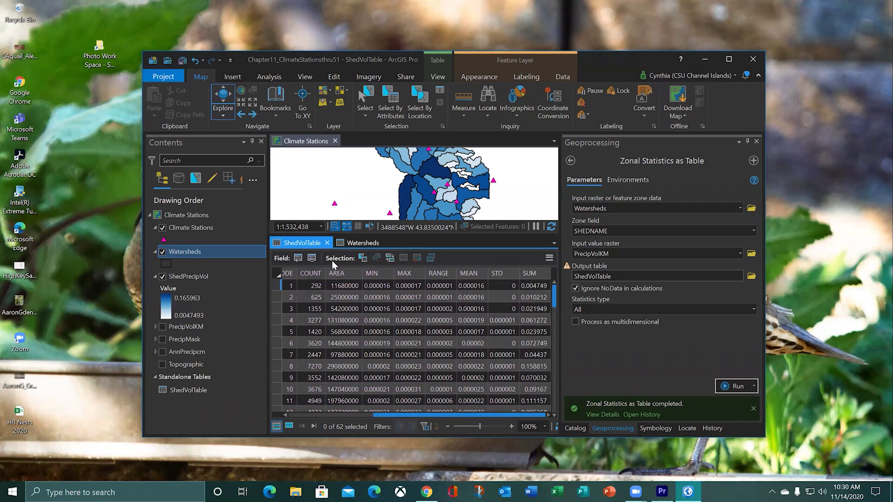
Close the Watersheds attribute table and the ShedVolTable table.
{"action": "left_click", "coordinate": [364, 243]}
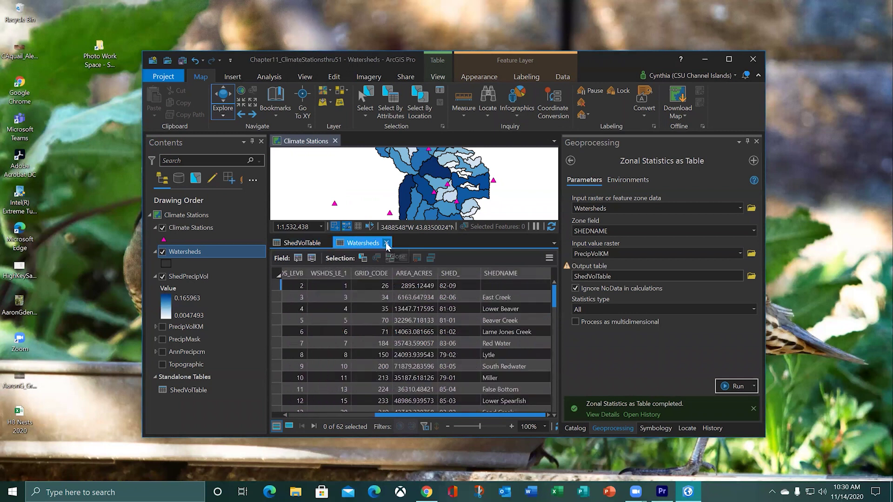
{"action": "left_click", "coordinate": [386, 243]}
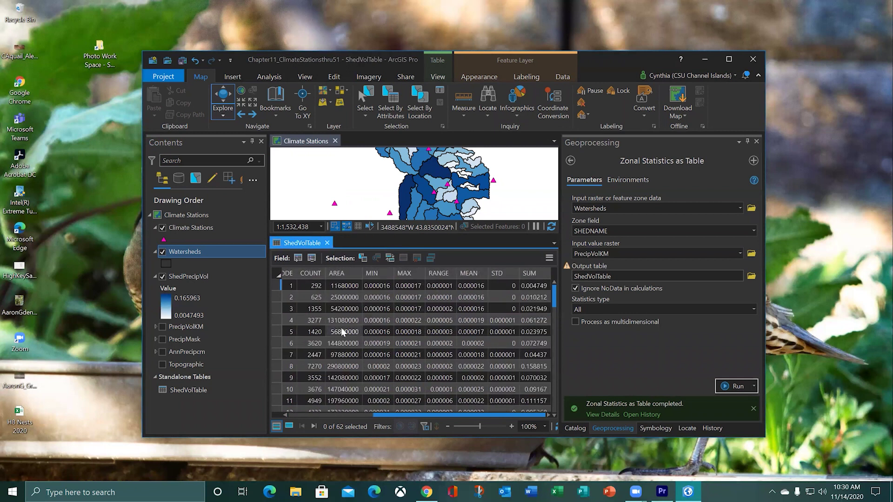
{"action": "left_click", "coordinate": [328, 243]}
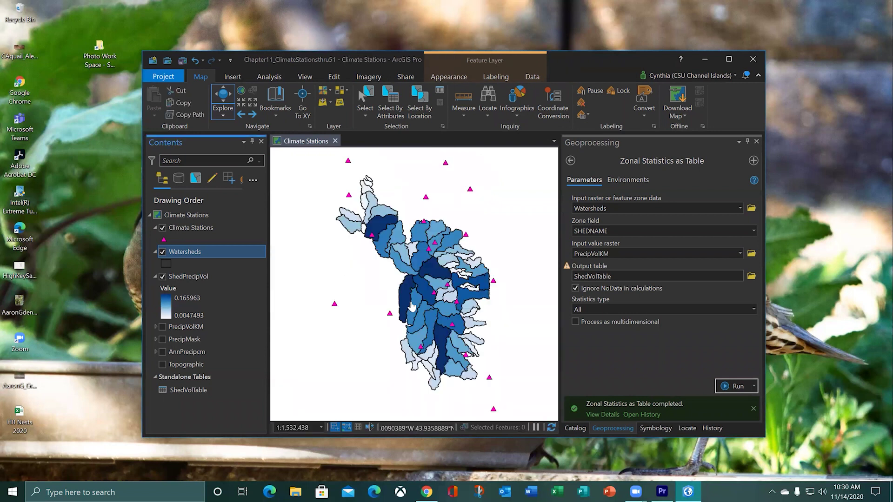